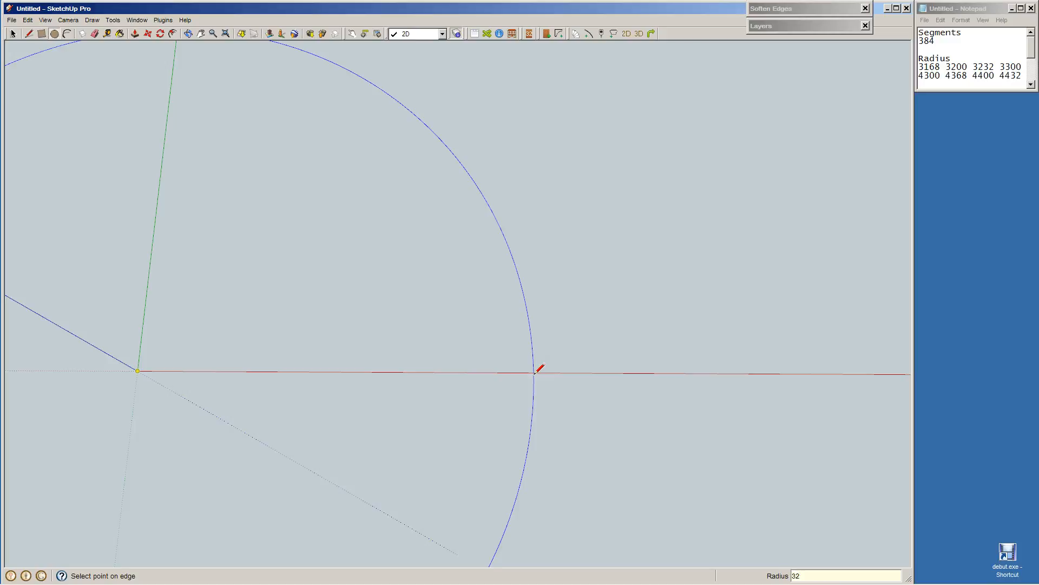
Draw two concentric circles centred on the origin with radii of 3200 and 4400.
key("Return")
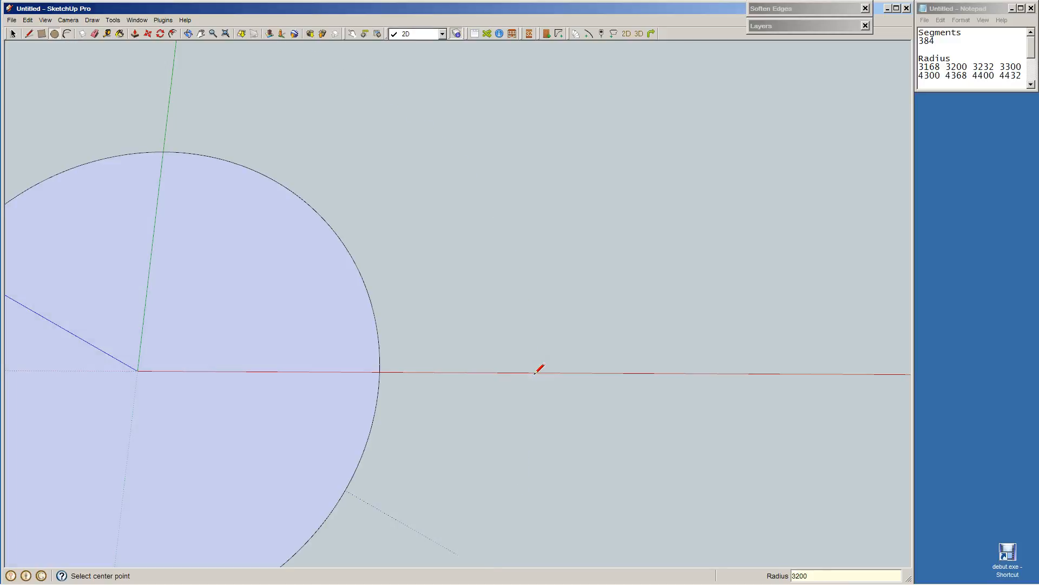
left_click(138, 371)
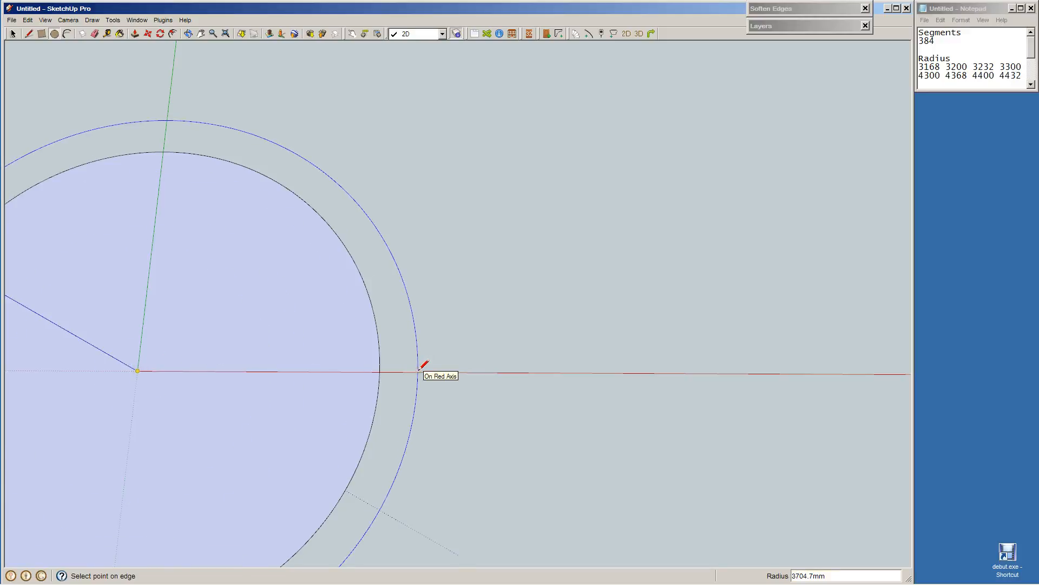
type("4400")
key("Return")
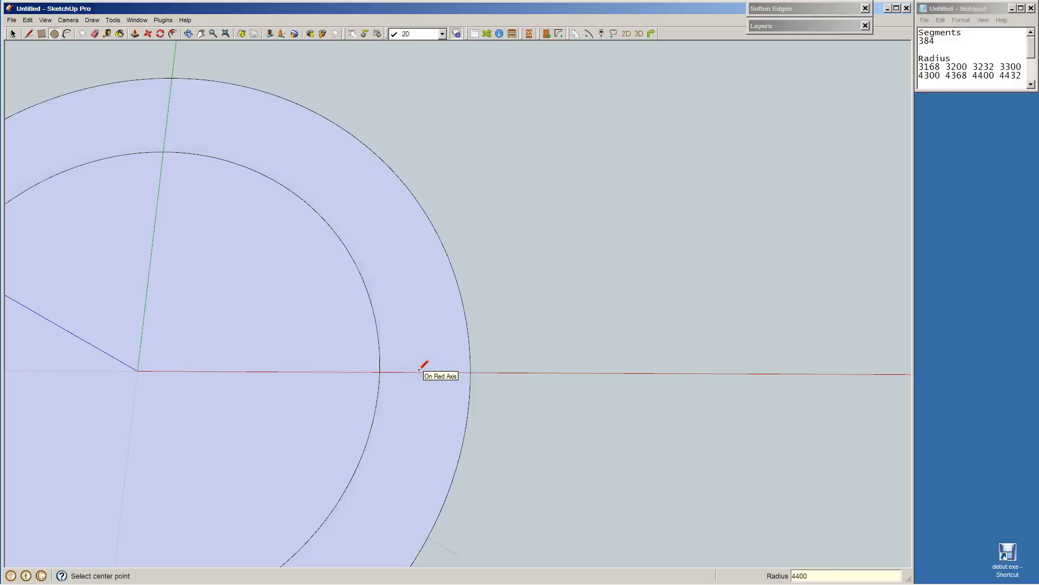
Explode the curves of both concentric circles into separate edge segments.
key("space")
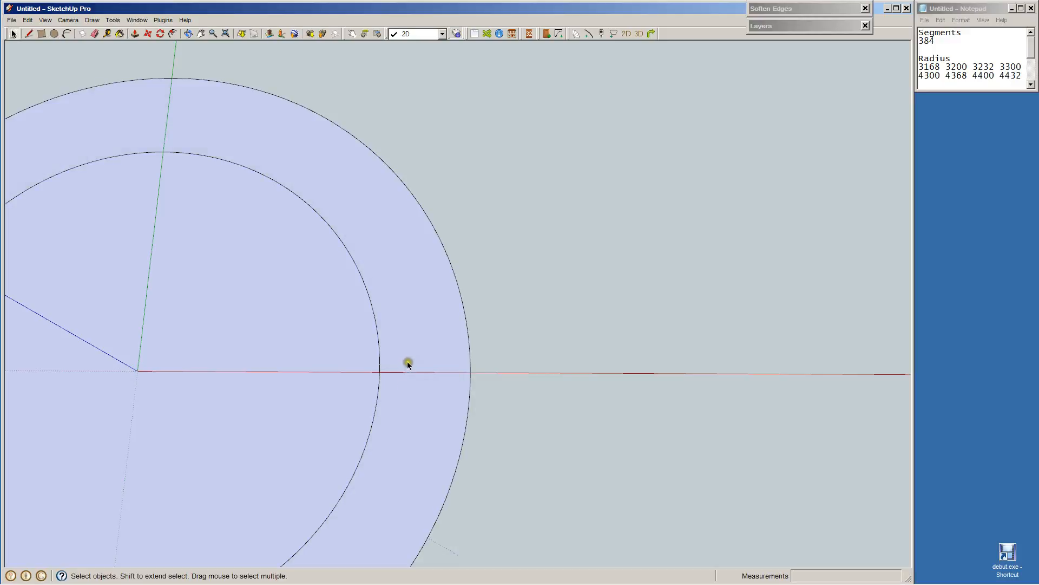
left_click(470, 363)
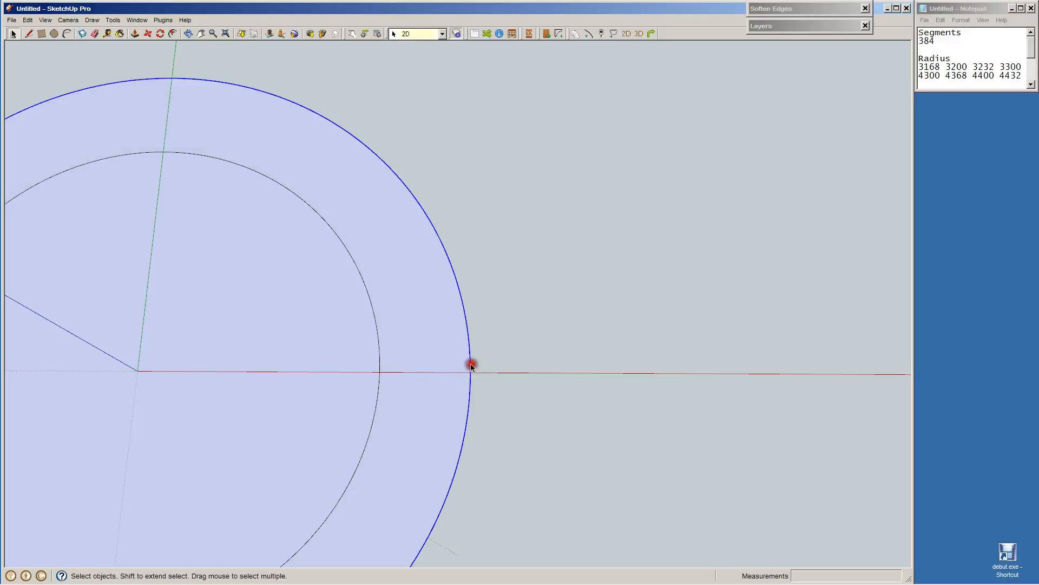
left_click(379, 363, "shift")
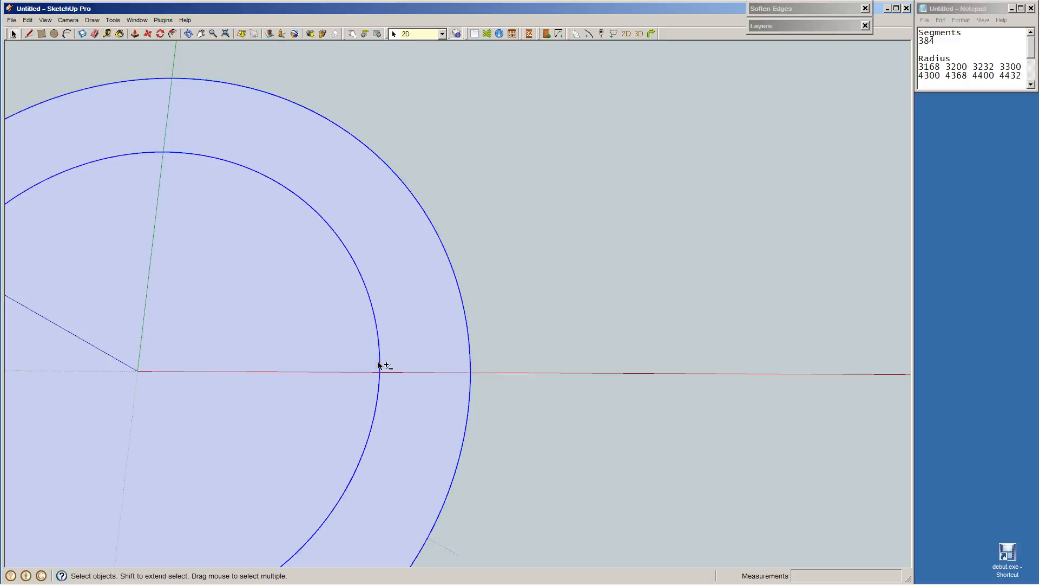
right_click(379, 364)
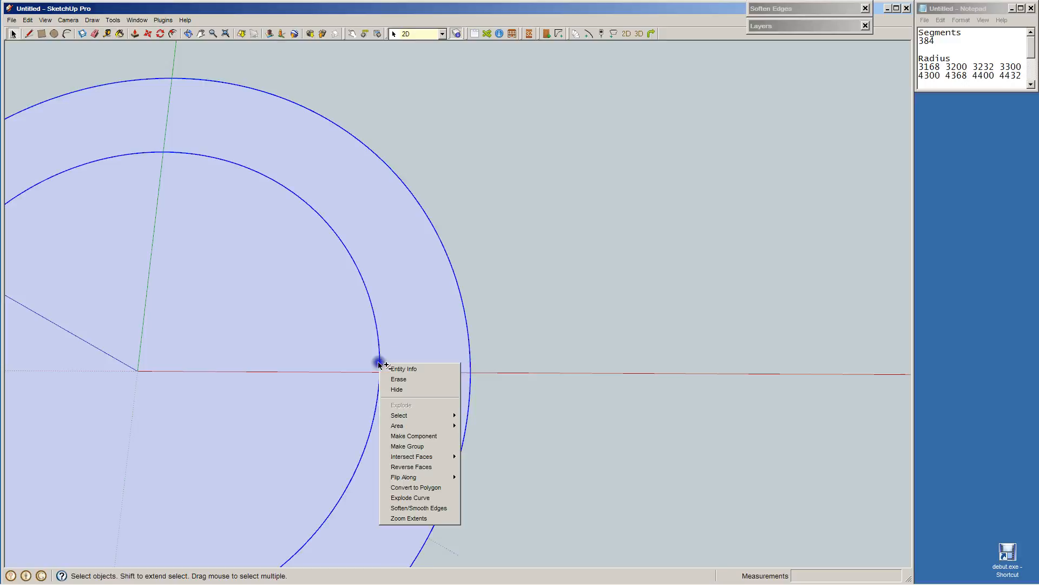
left_click(418, 499)
left_click(497, 373)
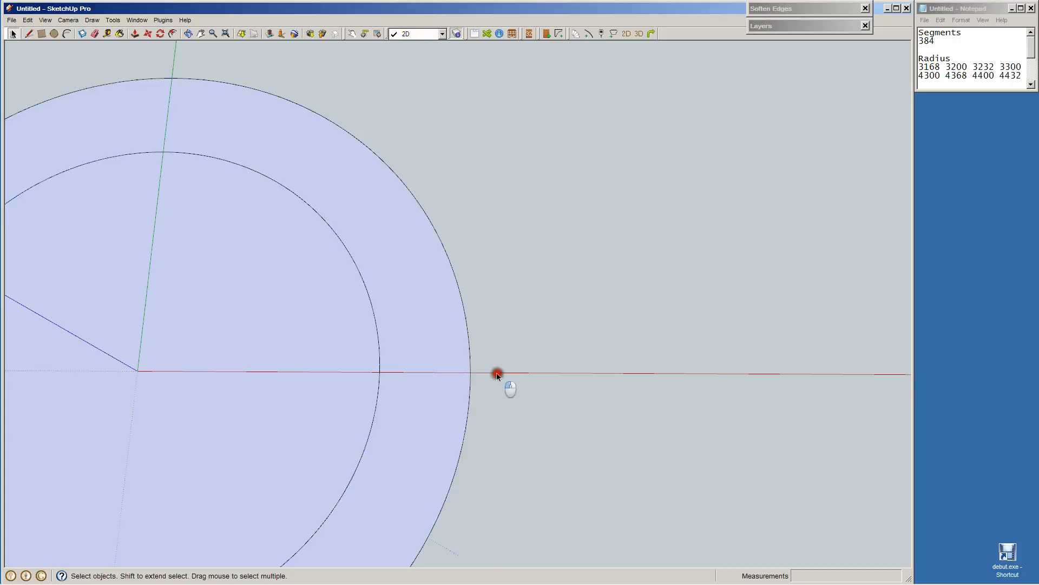
Draw a short helper line about 361 mm long starting at the origin.
key("l")
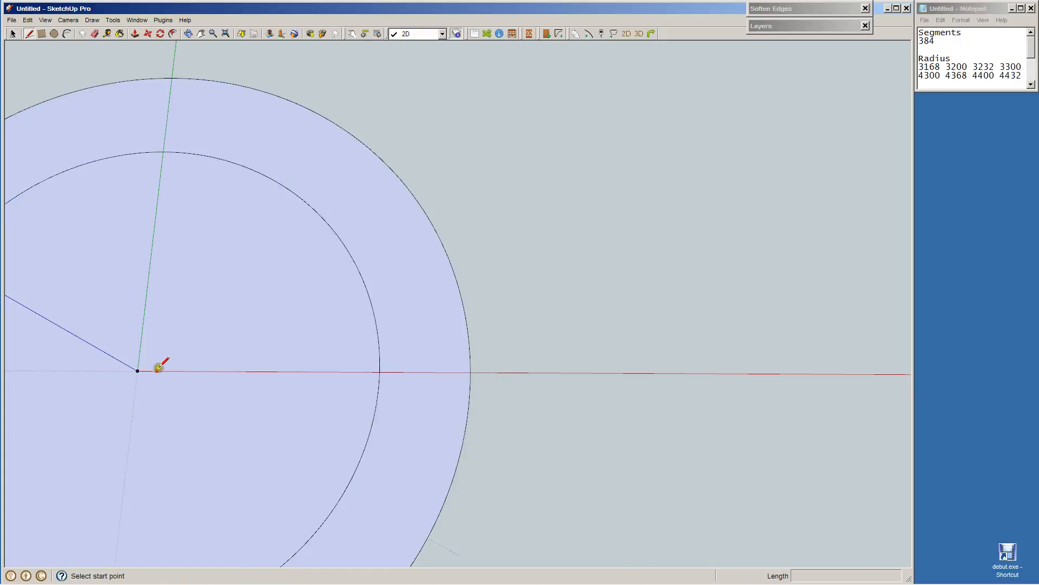
left_click(137, 370)
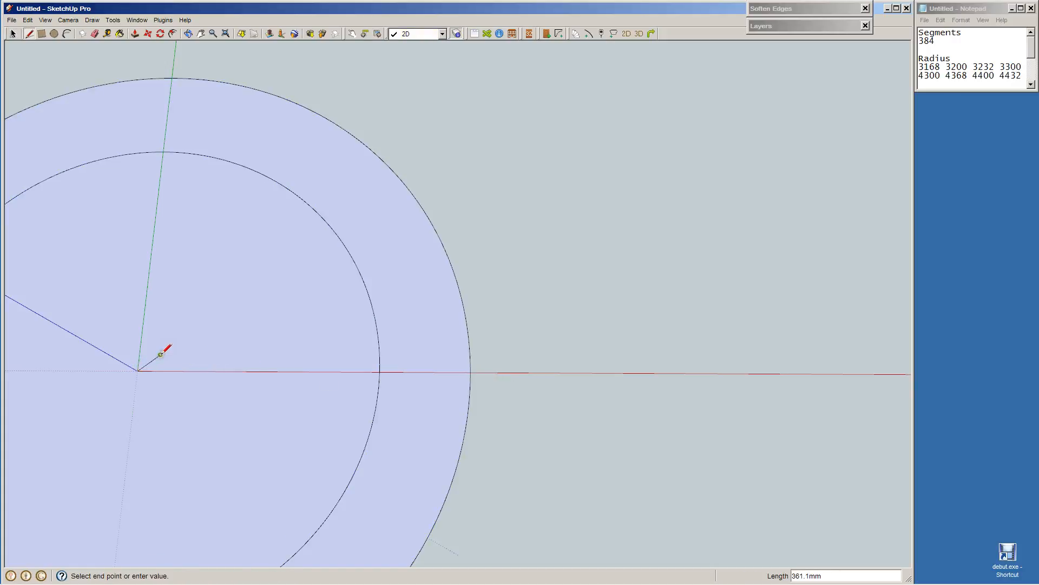
left_click(161, 354)
key("space")
Select the helper line and the first four segments above the red axis on both the inner and outer circles.
left_click(380, 371)
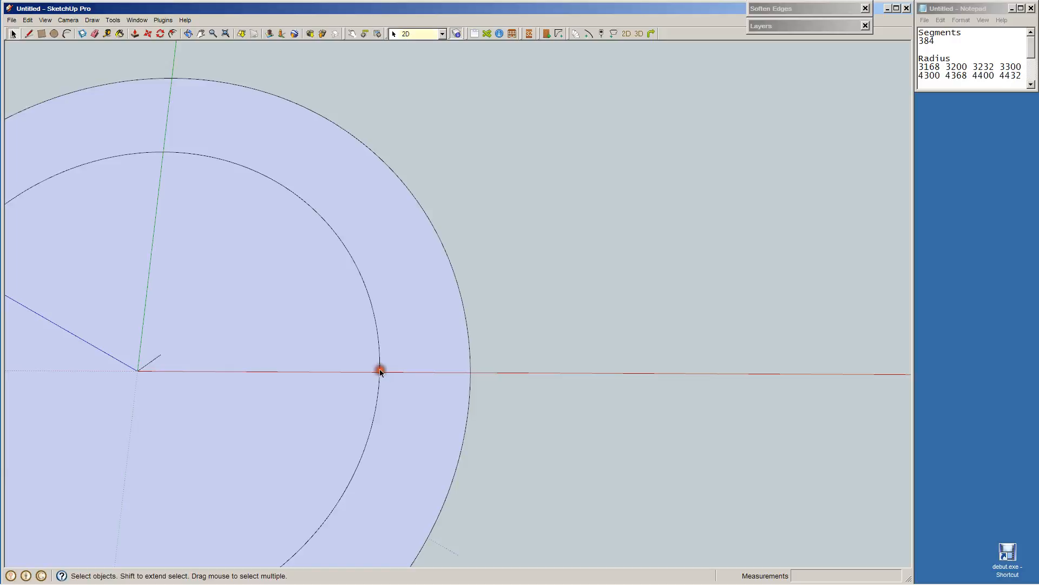
left_click(152, 358)
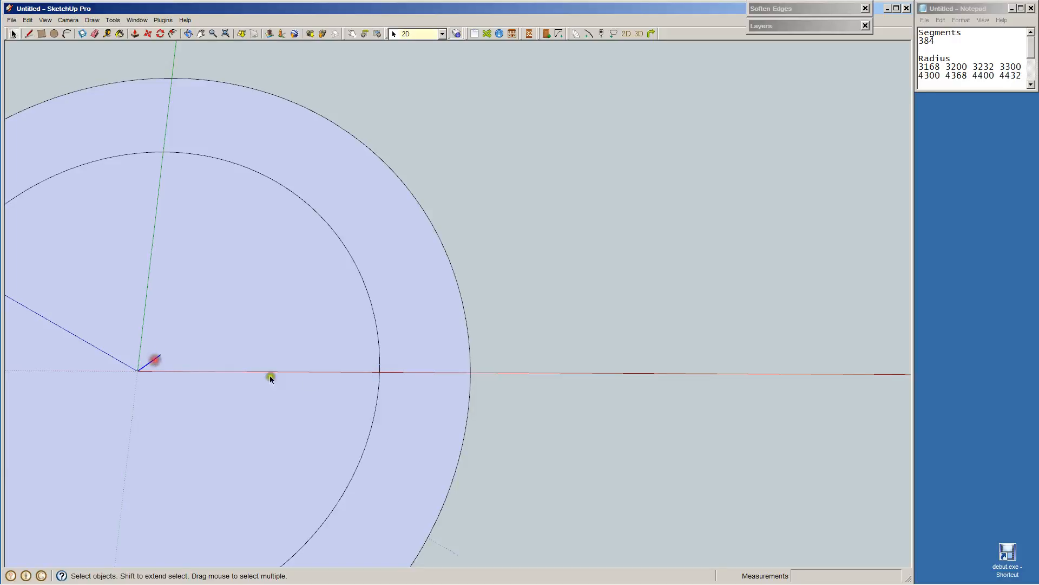
scroll(380, 371, "up", 3)
left_click(379, 371)
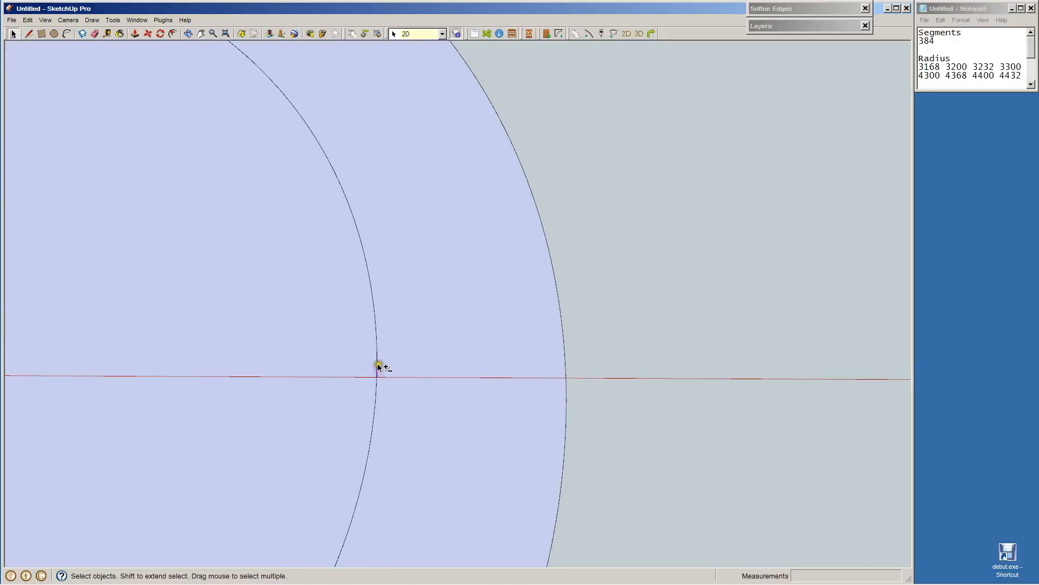
left_click(378, 365)
left_click(378, 357, "shift")
left_click(378, 349, "shift")
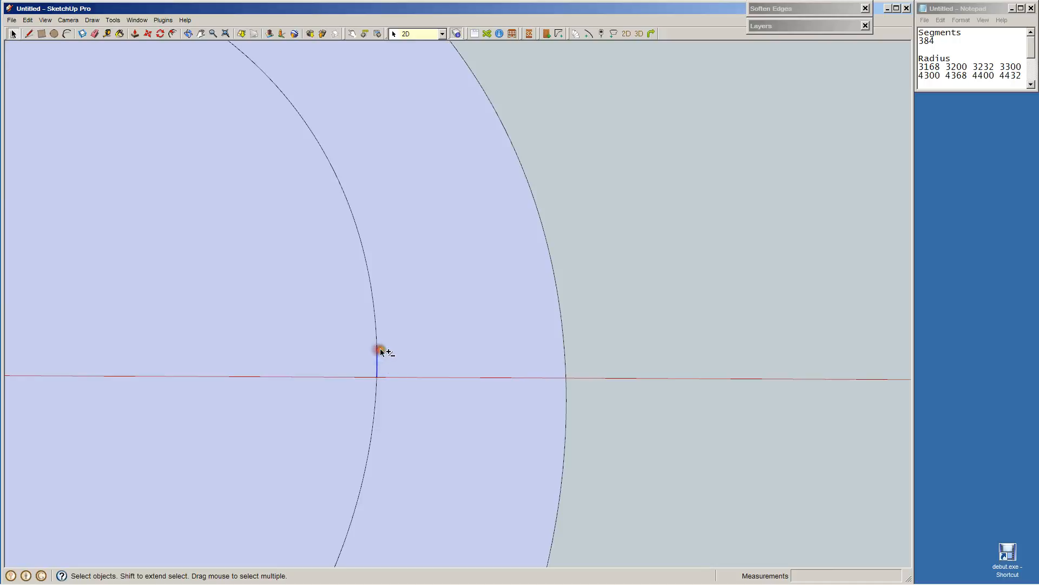
left_click(566, 373, "shift")
left_click(564, 359, "shift")
left_click(565, 350, "shift")
left_click(563, 341, "shift")
Clear the remaining circle geometry and paste the helper line and arc segments back in place at the origin.
scroll(582, 350, "down", 10)
left_click_drag(389, 220, 662, 483)
key("Delete")
key("ctrl+v")
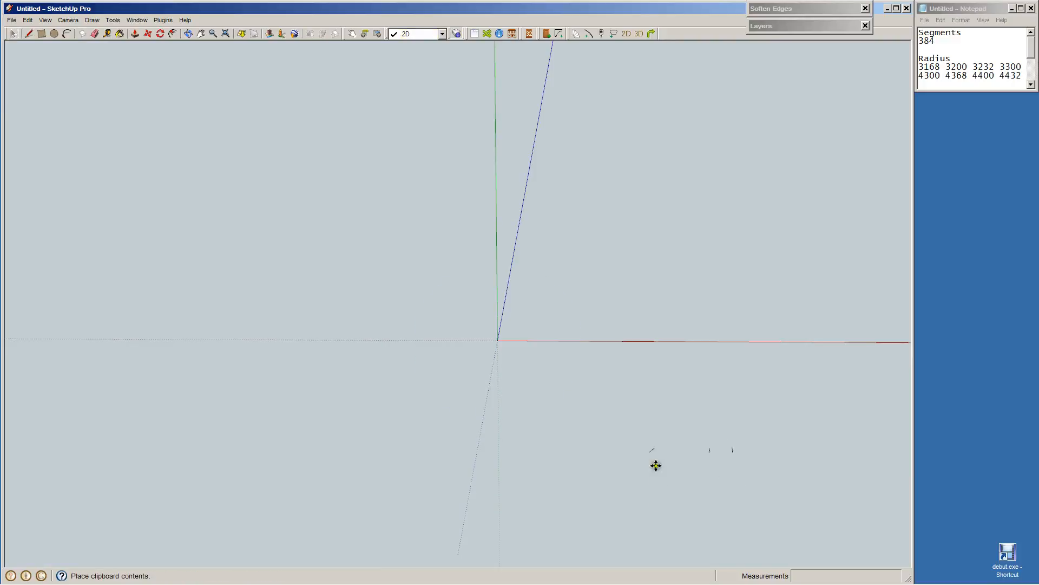
left_click(500, 339)
key("space")
Remove the helper line and weld the outer and inner arc segments into one curve each.
middle_click_drag(501, 340, 537, 255)
left_click(507, 226)
left_click_drag(496, 210, 584, 379)
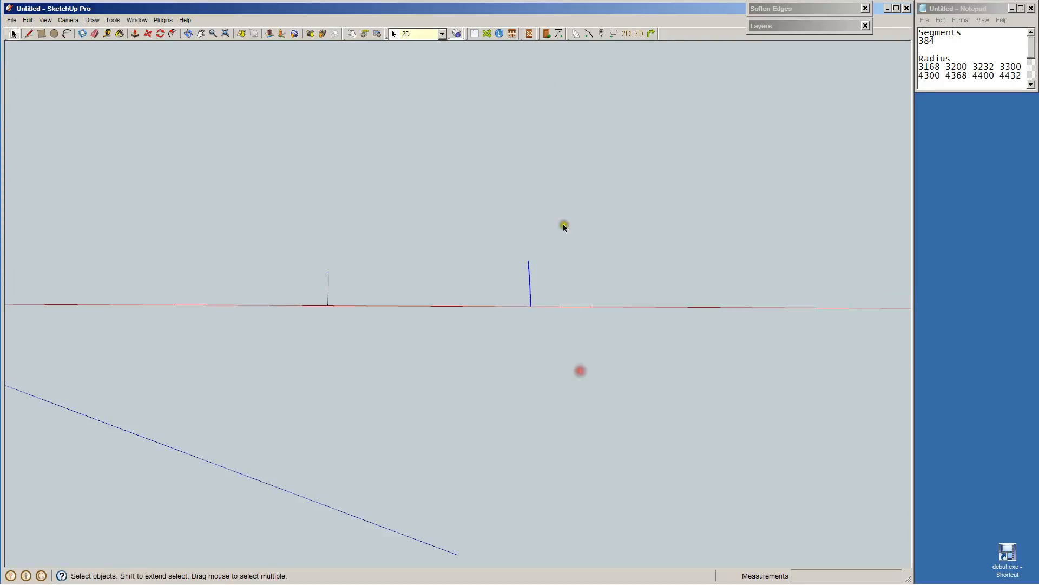
left_click(602, 33)
left_click(506, 322)
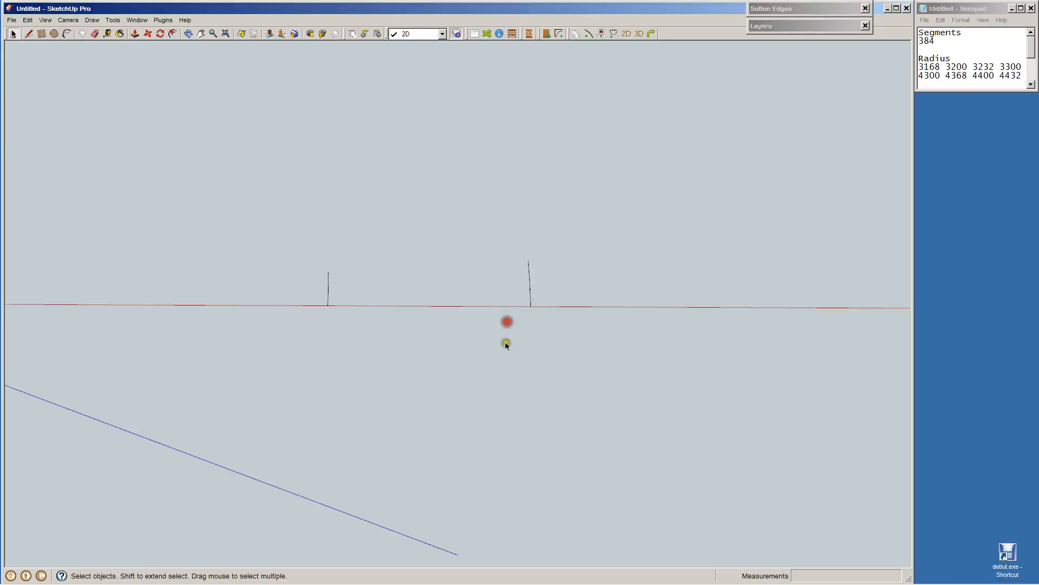
left_click_drag(290, 225, 334, 376)
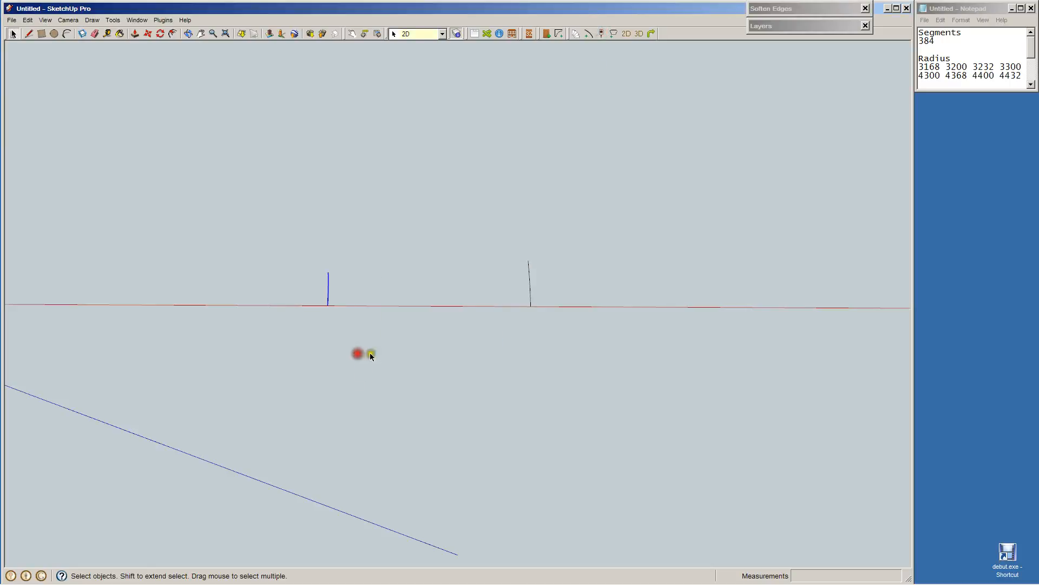
left_click(601, 33)
left_click(512, 321)
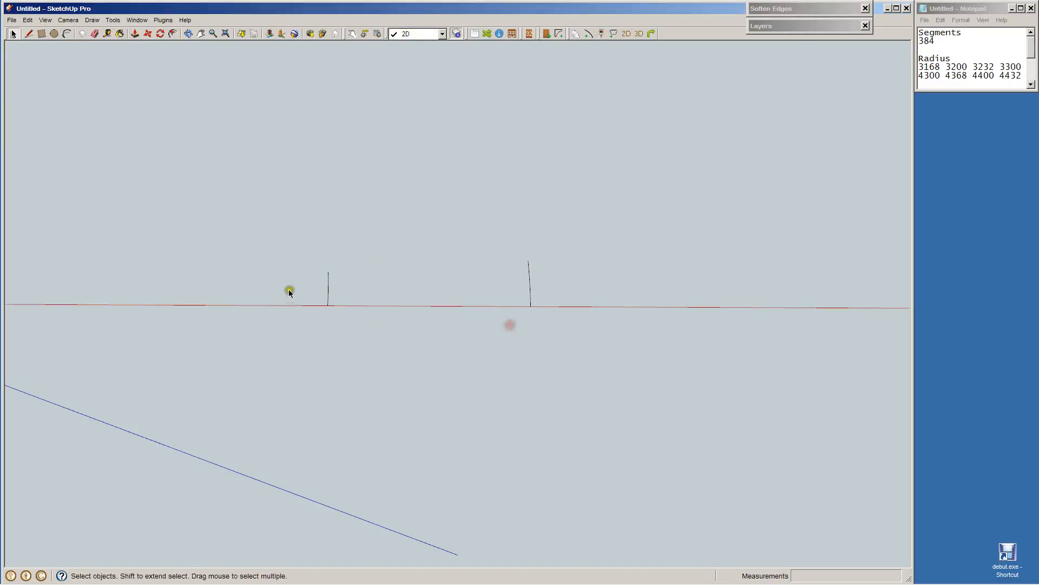
left_click(327, 290)
left_click(450, 337)
Join the upper and lower ends of the two arcs with straight lines to close a wedge-shaped face.
key("l")
left_click(329, 271)
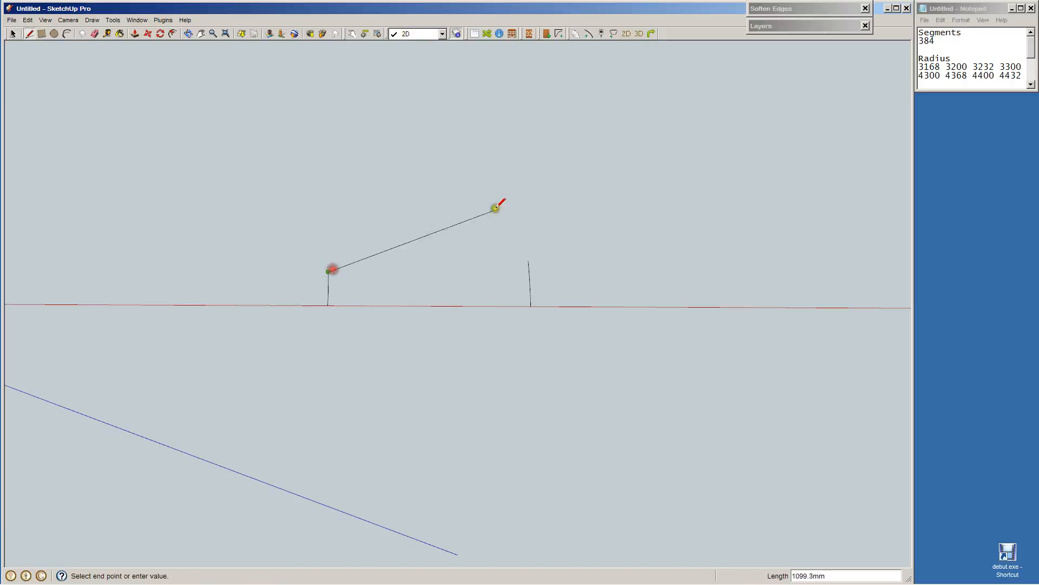
left_click(528, 260)
key("Escape")
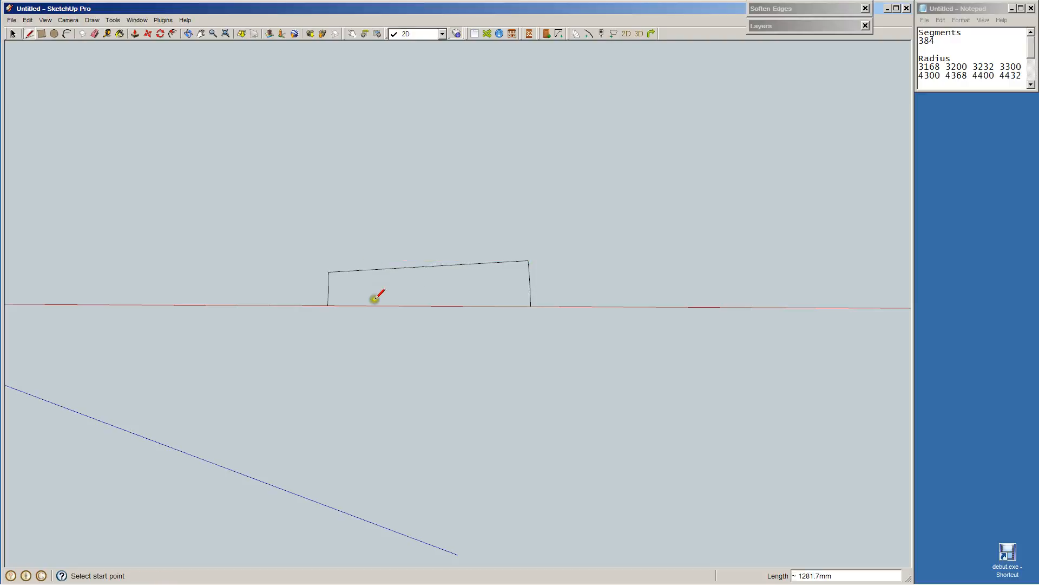
left_click(327, 305)
left_click(530, 306)
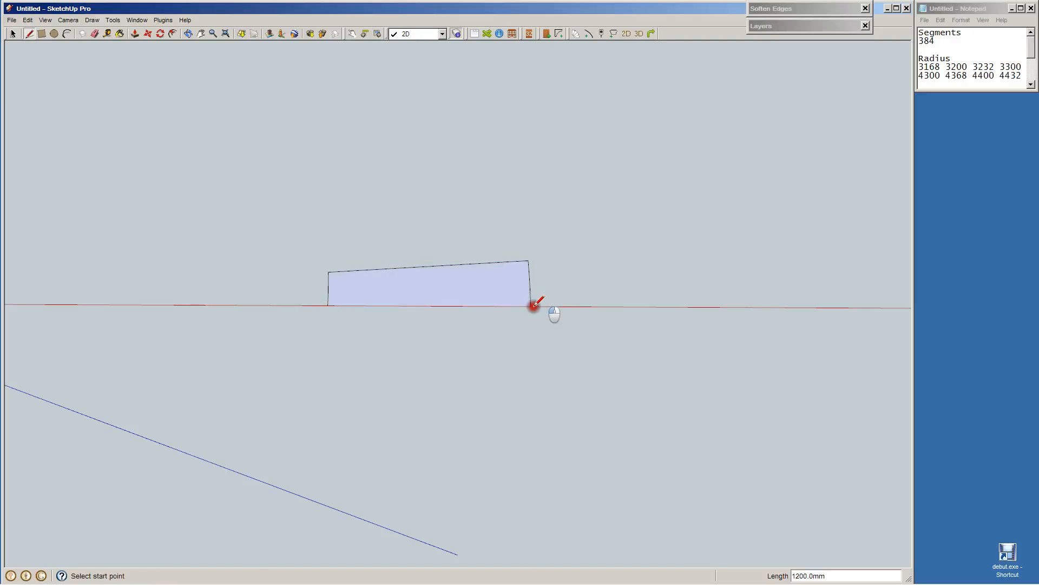
key("space")
Reverse the wedge face so that its front side faces up.
right_click(460, 283)
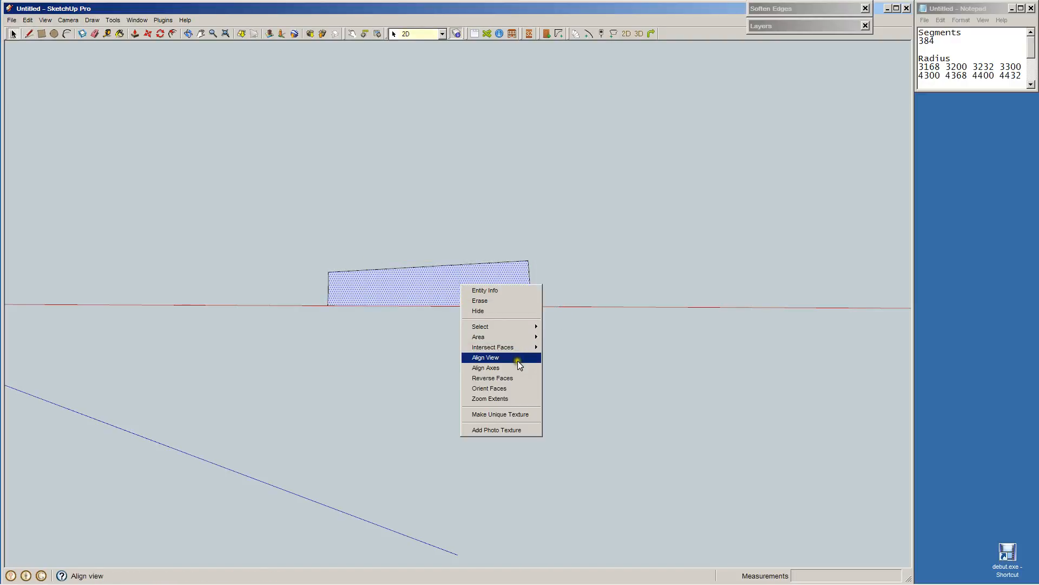
left_click(501, 375)
left_click(547, 366)
scroll(387, 369, "down", 5)
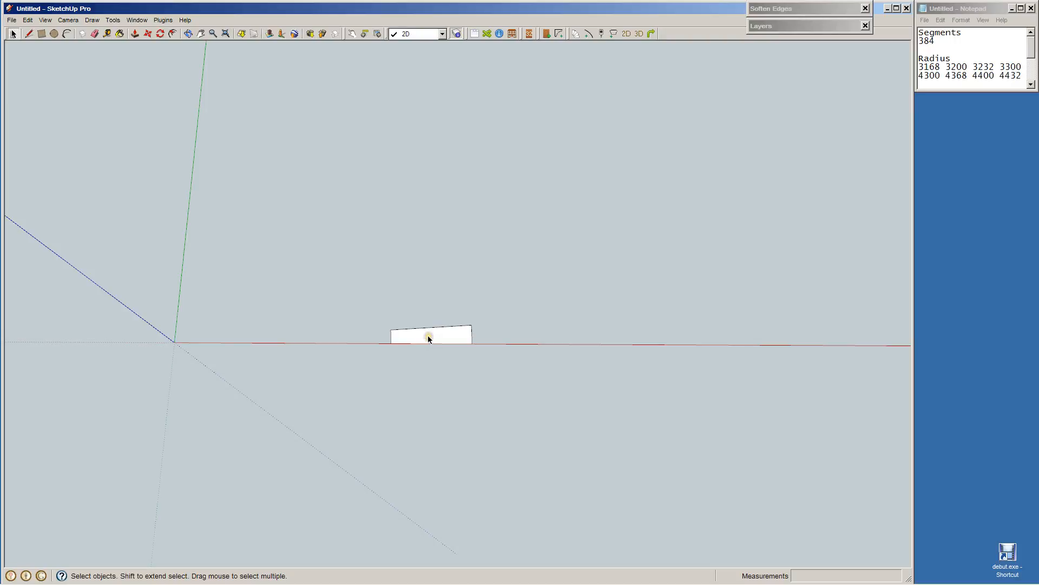
Make Layer0 the active layer and add a protractor guide from the origin through the wedge's upper inner corner.
left_click(442, 33)
left_click(422, 47)
left_click(114, 20)
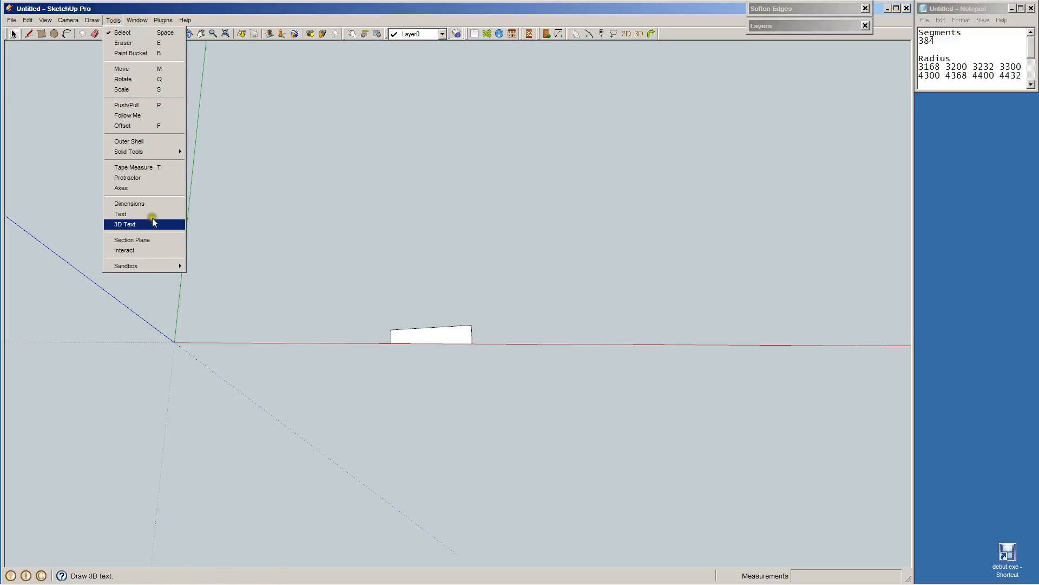
left_click(132, 178)
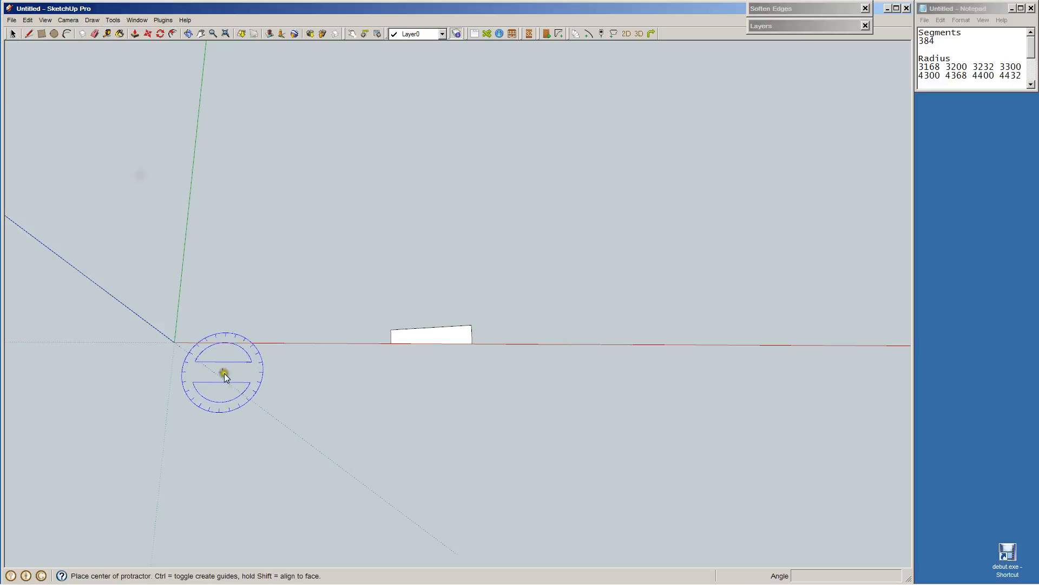
left_click(174, 342)
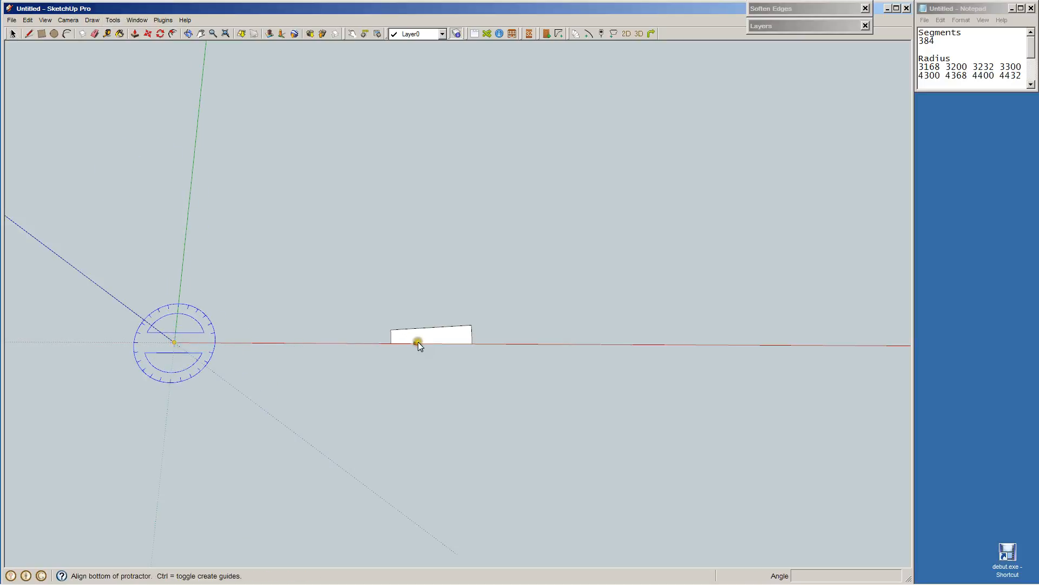
left_click(390, 345)
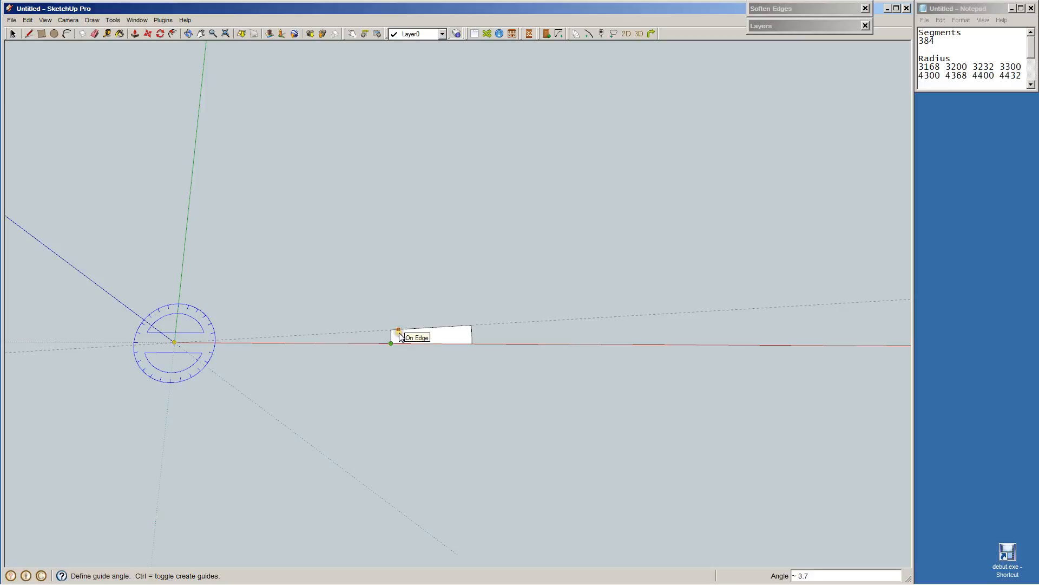
left_click(391, 330)
key("space")
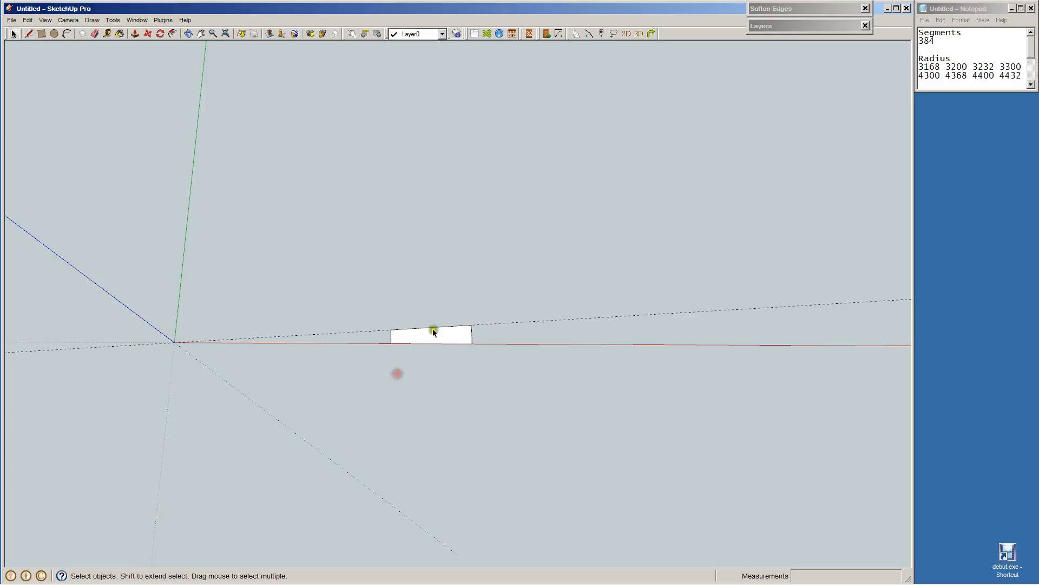
Select the wedge and rotate a copy about the origin from its lower inner corner to its upper inner corner.
scroll(411, 314, "up", 2)
scroll(176, 364, "up", 2)
mouse_move(393, 240)
left_mouse_down()
mouse_move(525, 427)
mouse_move(619, 455)
left_mouse_up()
key("q")
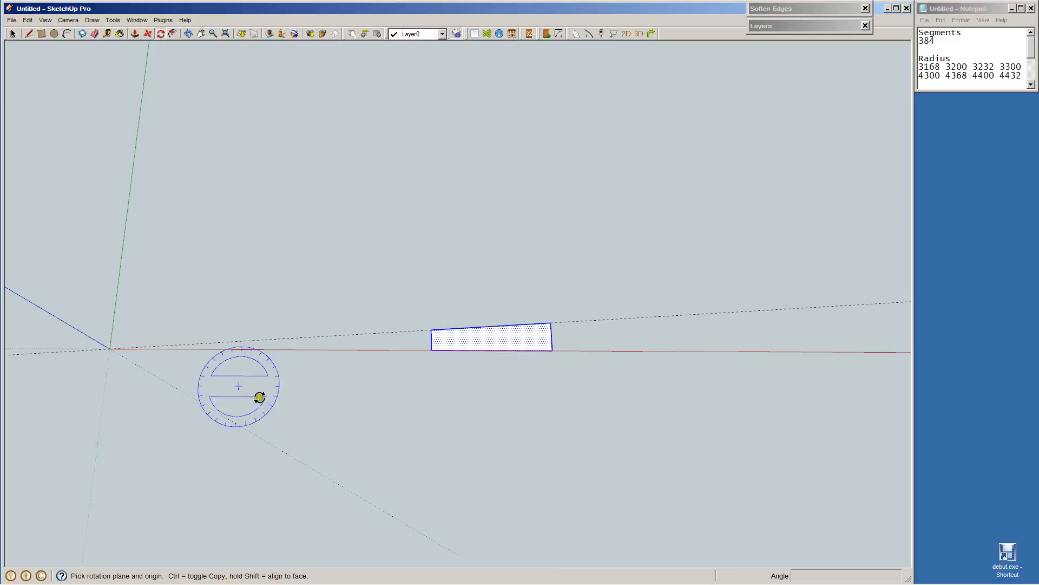
left_click(110, 349)
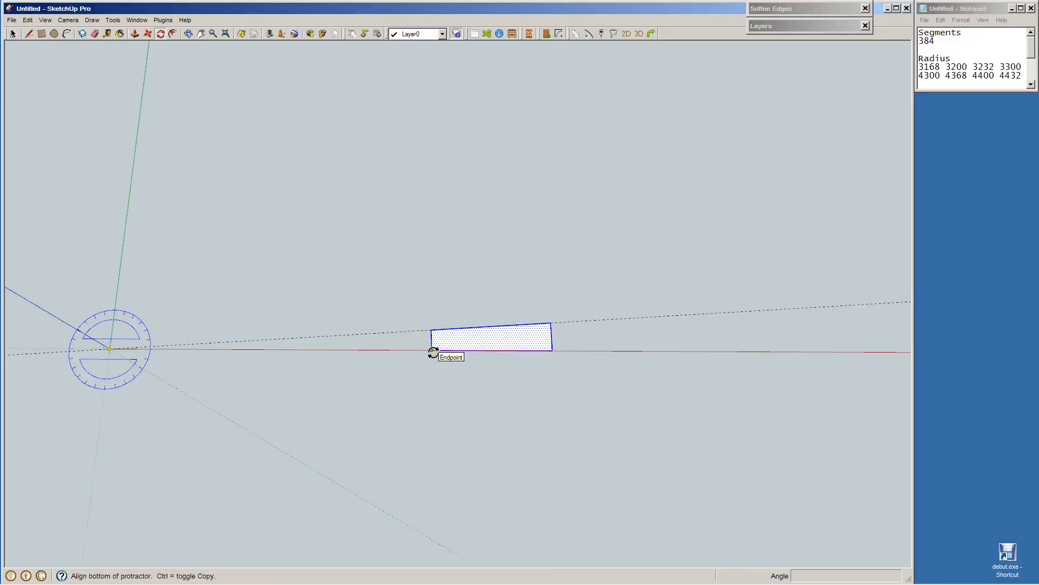
left_click(433, 351)
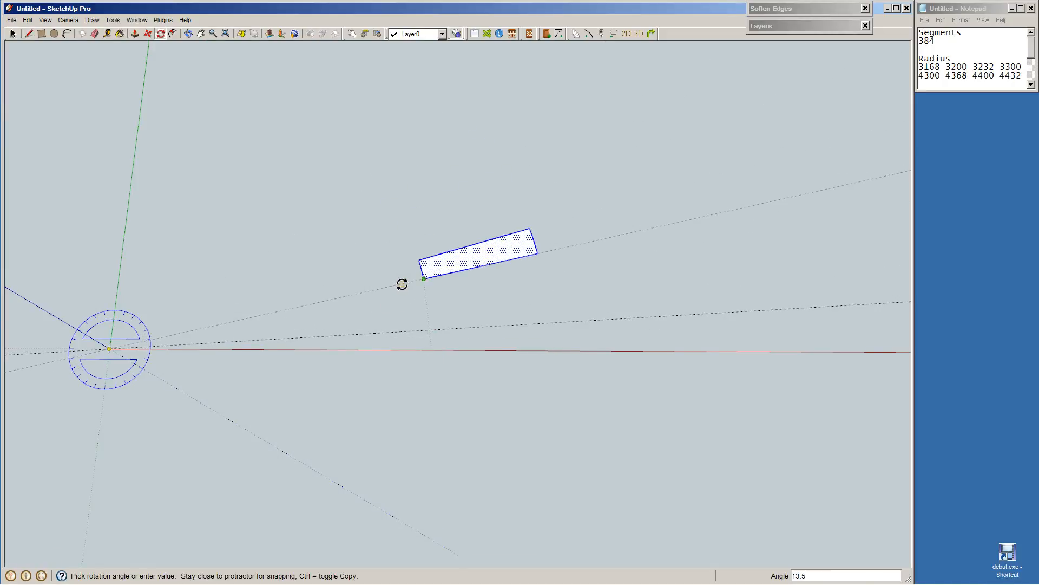
key("ctrl")
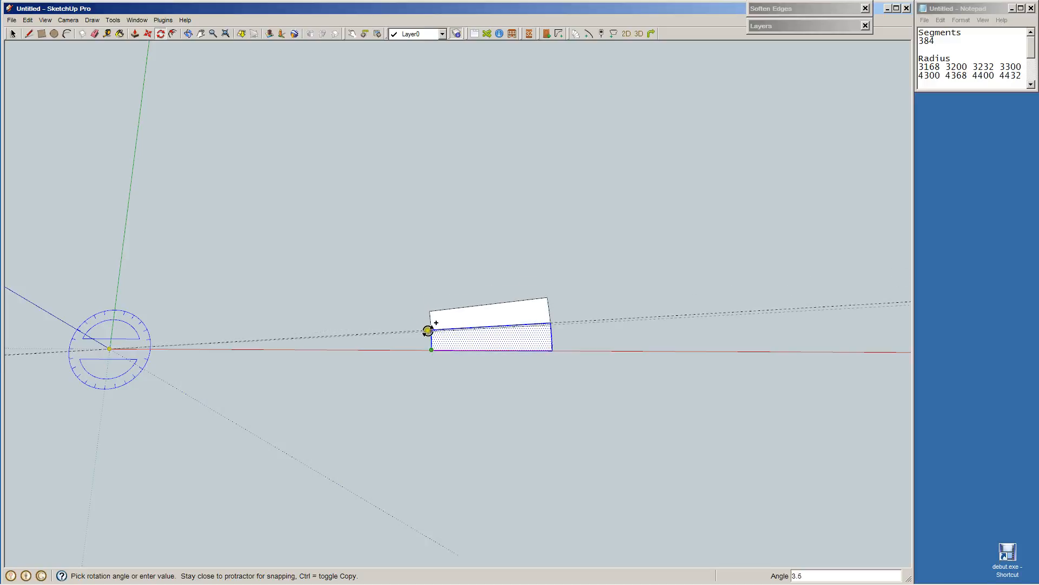
scroll(428, 329, "up", 6)
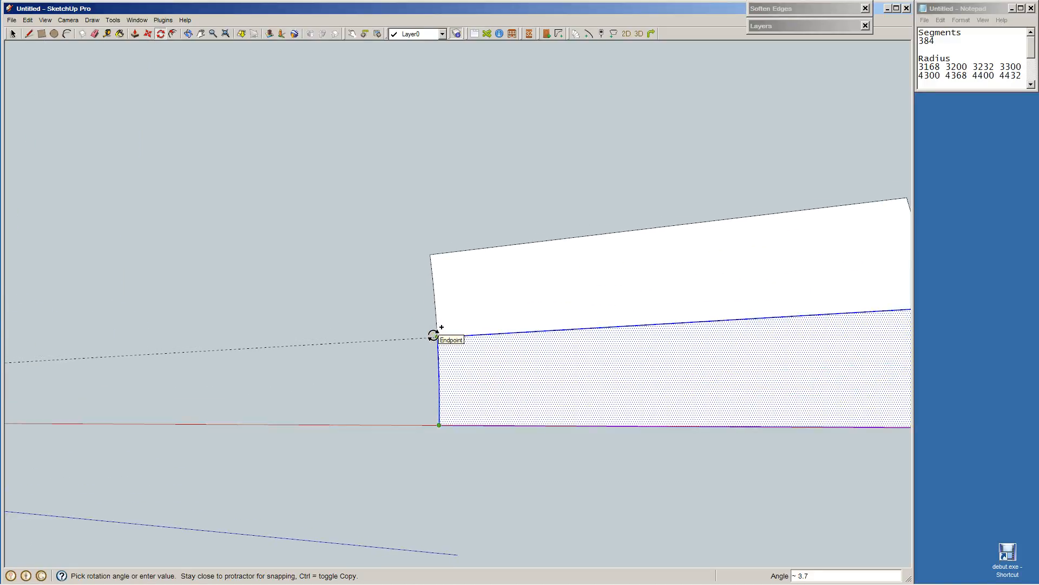
left_click(433, 335)
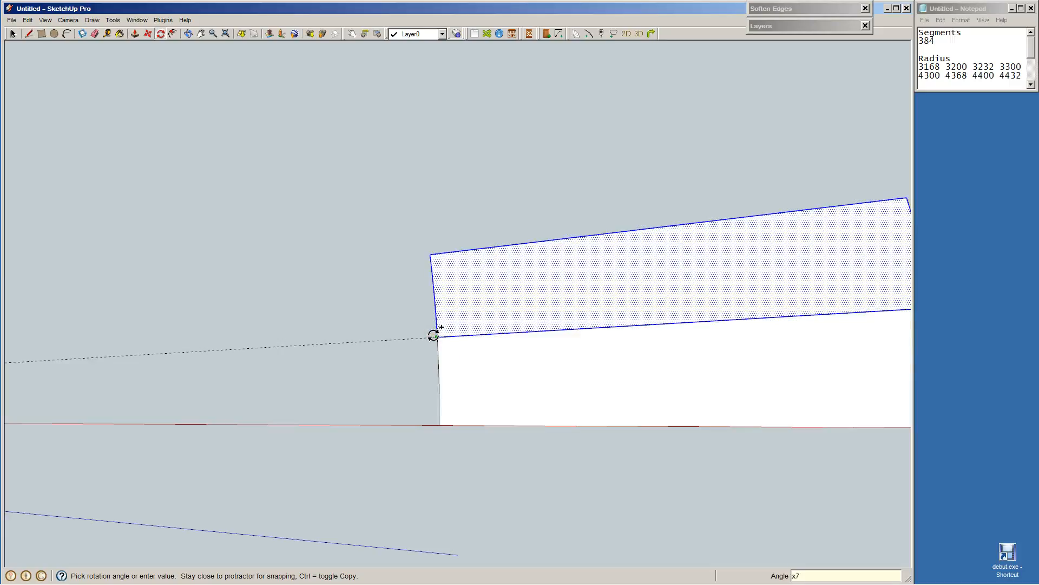
Array the rotated wedge copy with x7 around the origin and clear the selection.
key("Return")
key("space")
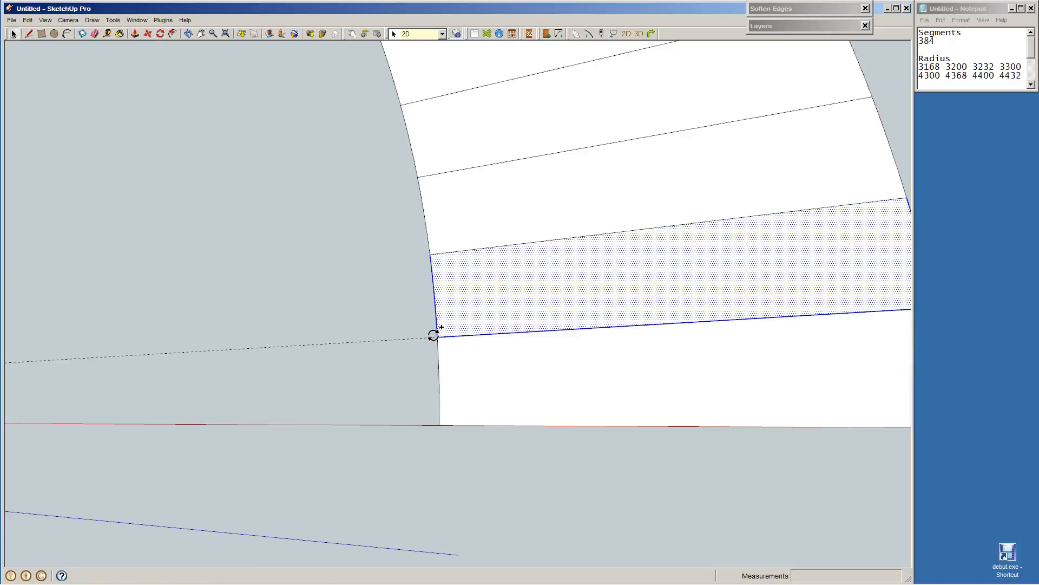
scroll(628, 536, "down", 5)
left_click(659, 546)
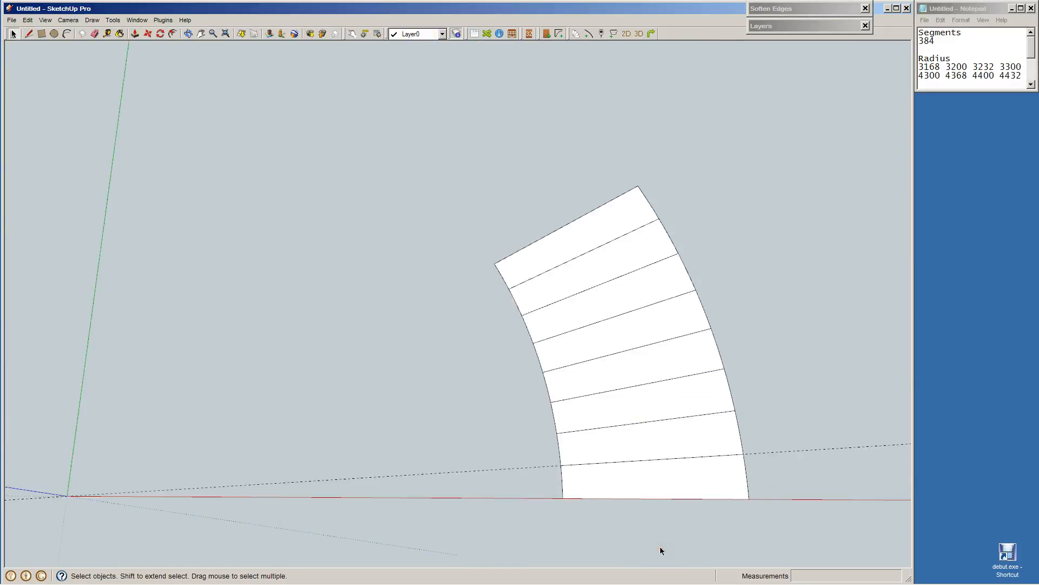
Select the whole curved run of wedges and paste a copy of it on the opposite side of the green axis.
key("o")
left_click_drag(631, 494, 545, 411)
key("space")
left_click_drag(415, 186, 657, 500)
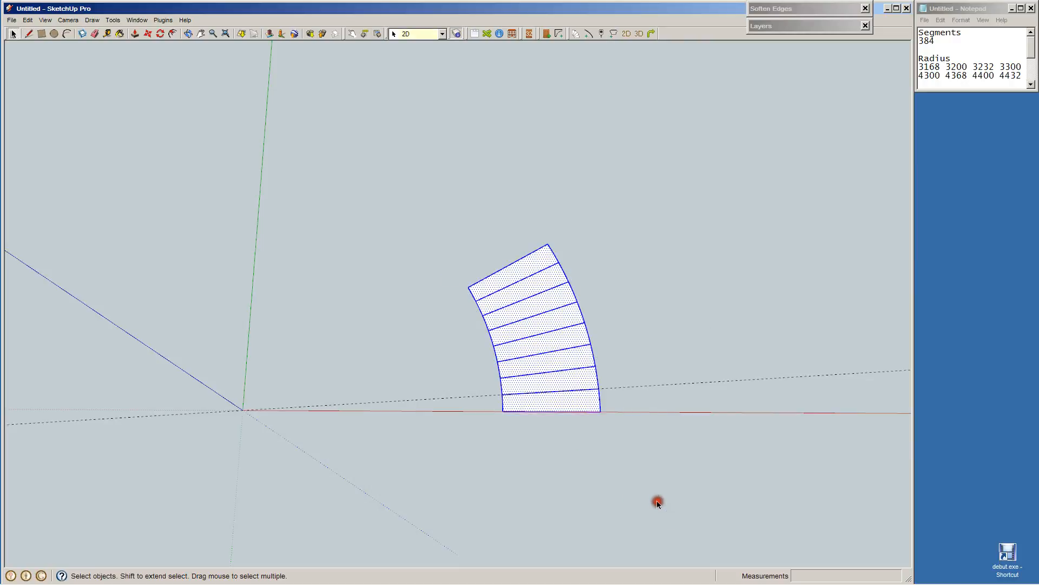
mouse_move(724, 453)
middle_mouse_down()
mouse_move(617, 448)
mouse_move(644, 420)
mouse_move(633, 417)
middle_mouse_up()
key("ctrl+v")
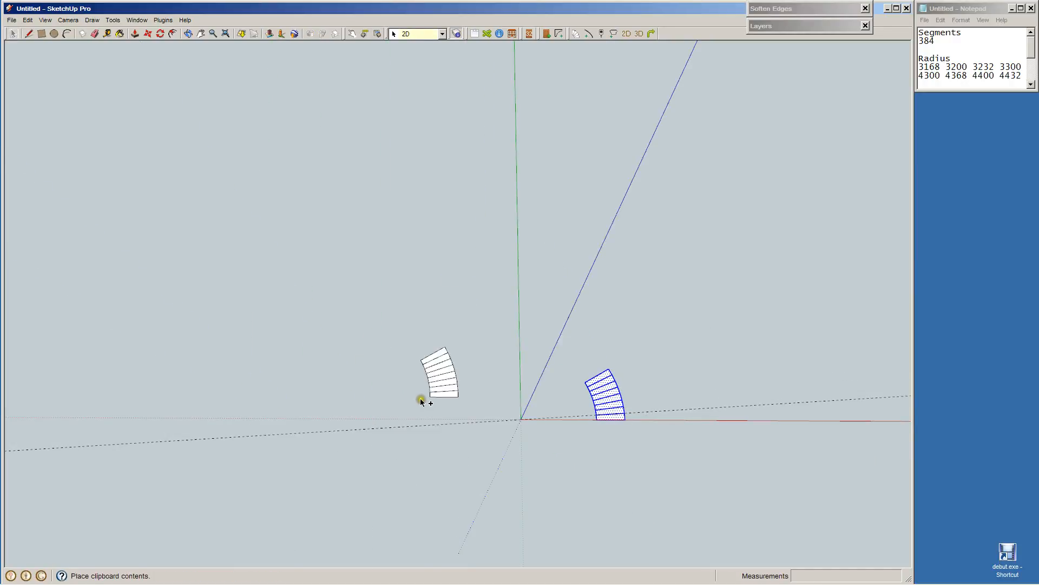
left_click(407, 372)
Mirror the pasted run of wedges along the red axis with a scale factor of -1.
key("m")
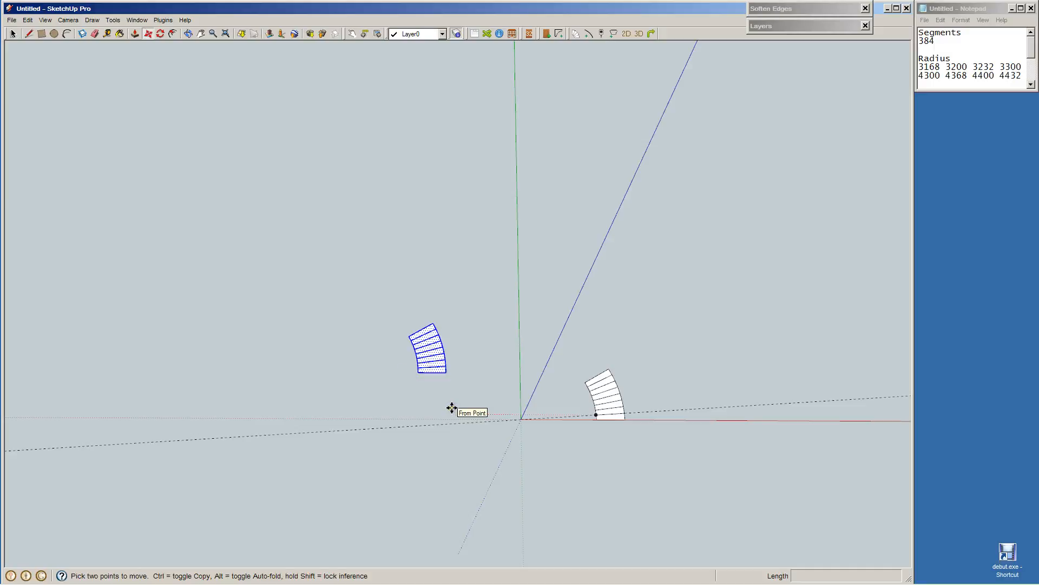
key("s")
left_click_drag(408, 347, 492, 357)
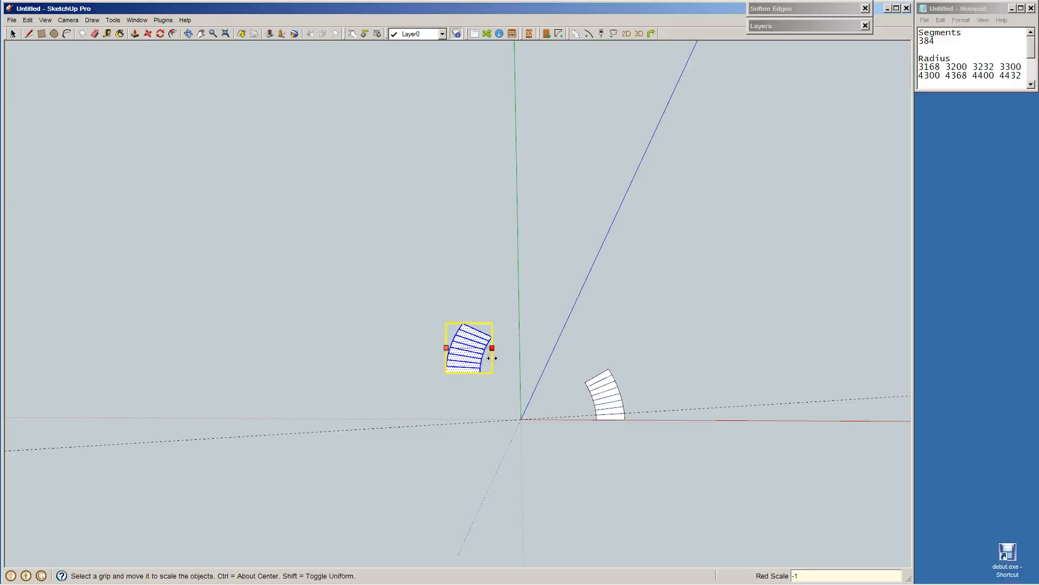
key("Return")
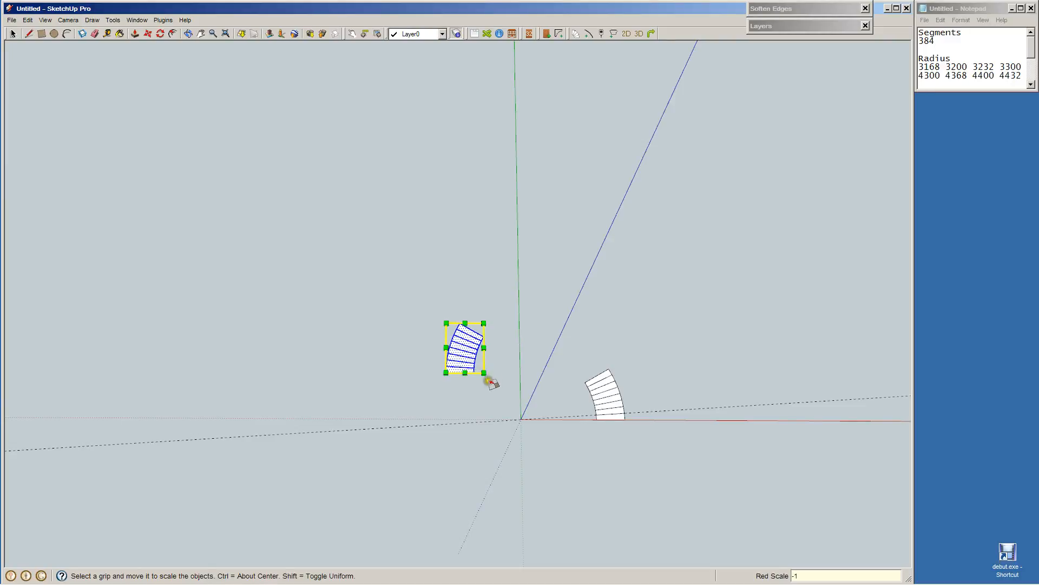
Move the mirrored run by its lower inner corner onto the upper outer corner of the original run.
key("m")
scroll(477, 379, "up", 5)
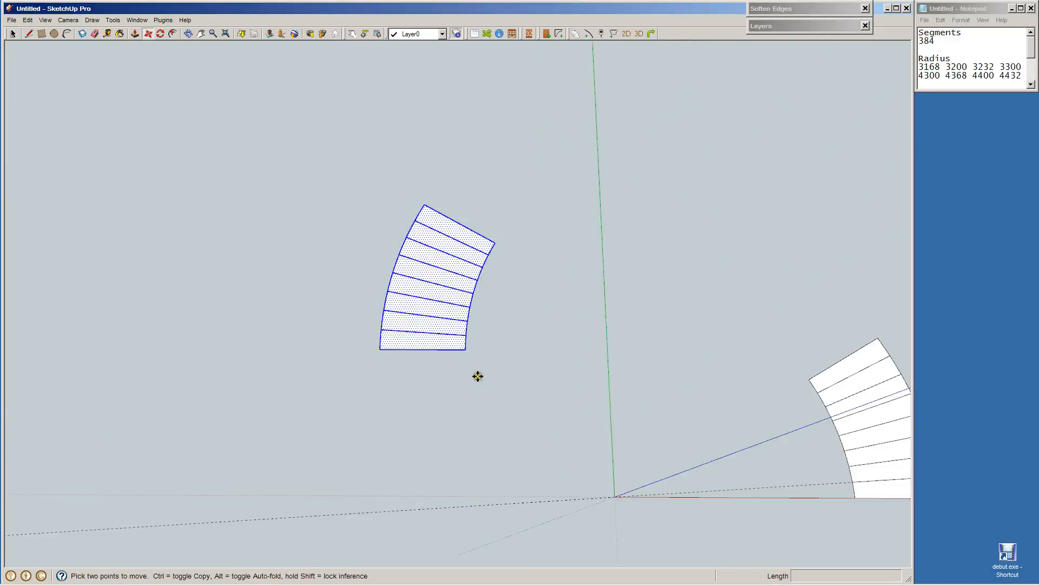
left_click(466, 349)
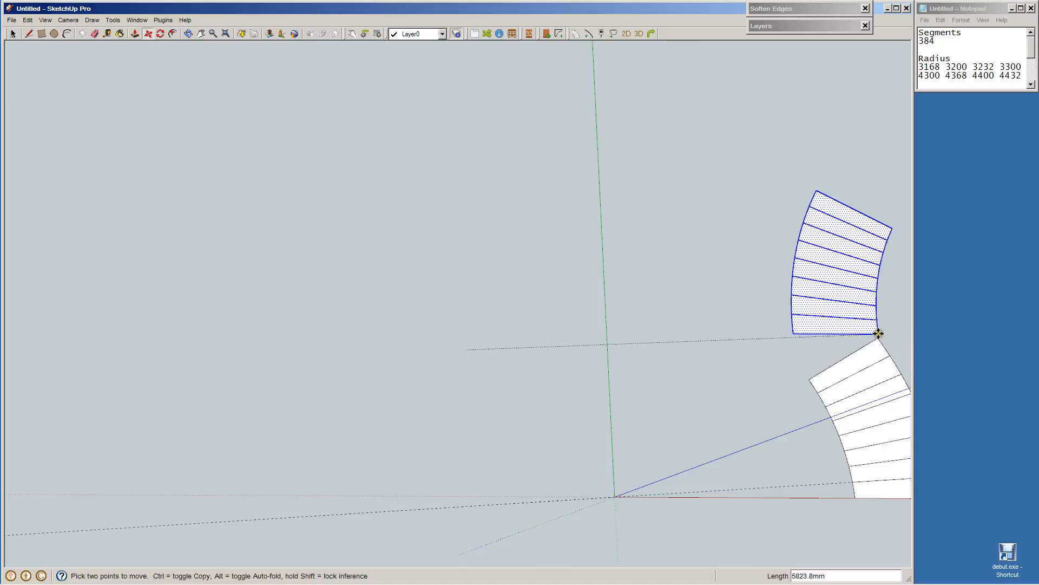
left_click(877, 339)
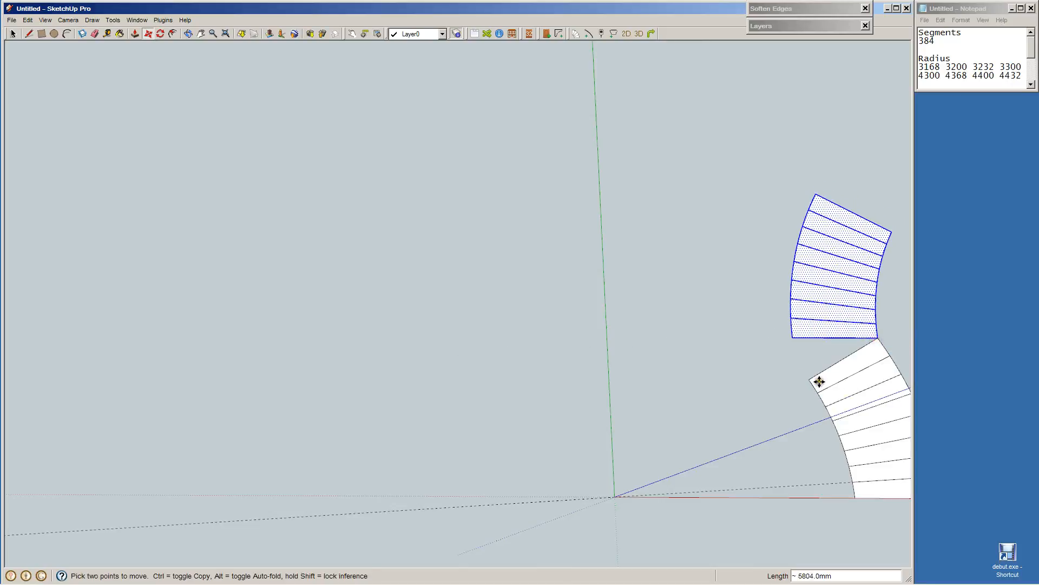
Rotate the mirrored run 30 degrees about the shared corner so its lower edge meets the original run's upper edge.
scroll(862, 343, "up", 4)
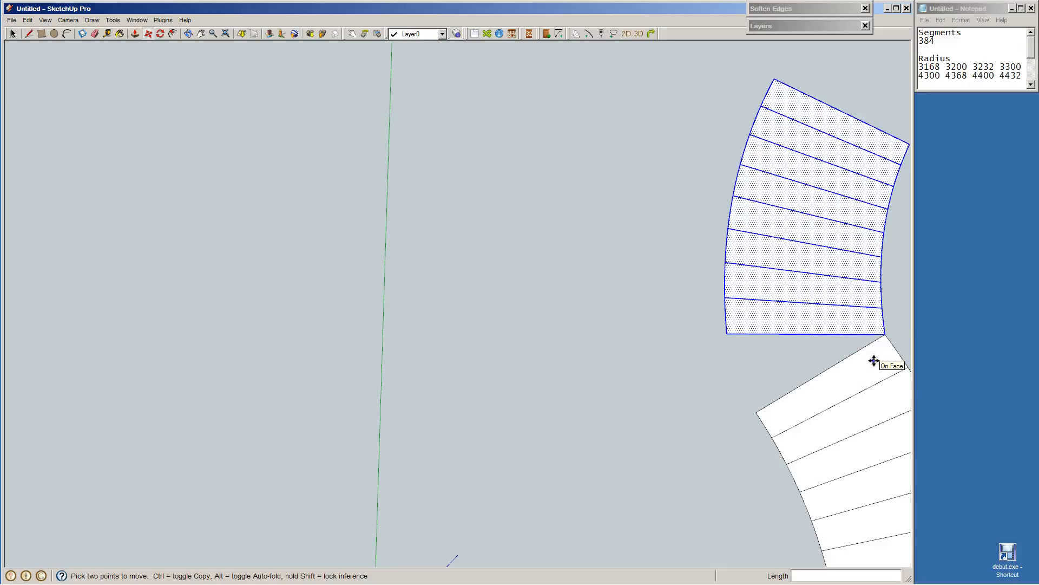
key("q")
left_click(887, 333)
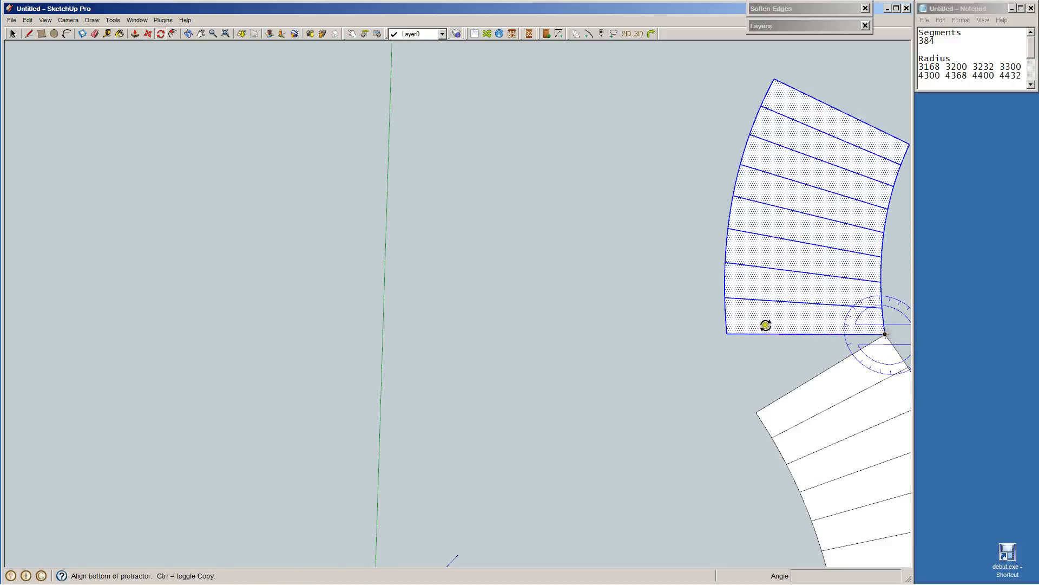
left_click(729, 331)
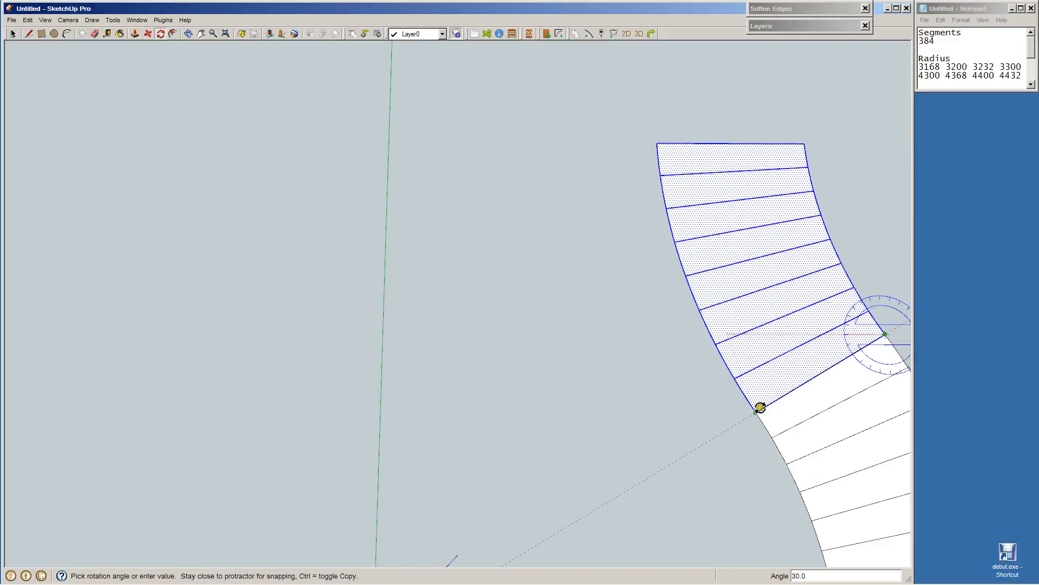
left_click(758, 407)
key("space")
left_click(668, 401)
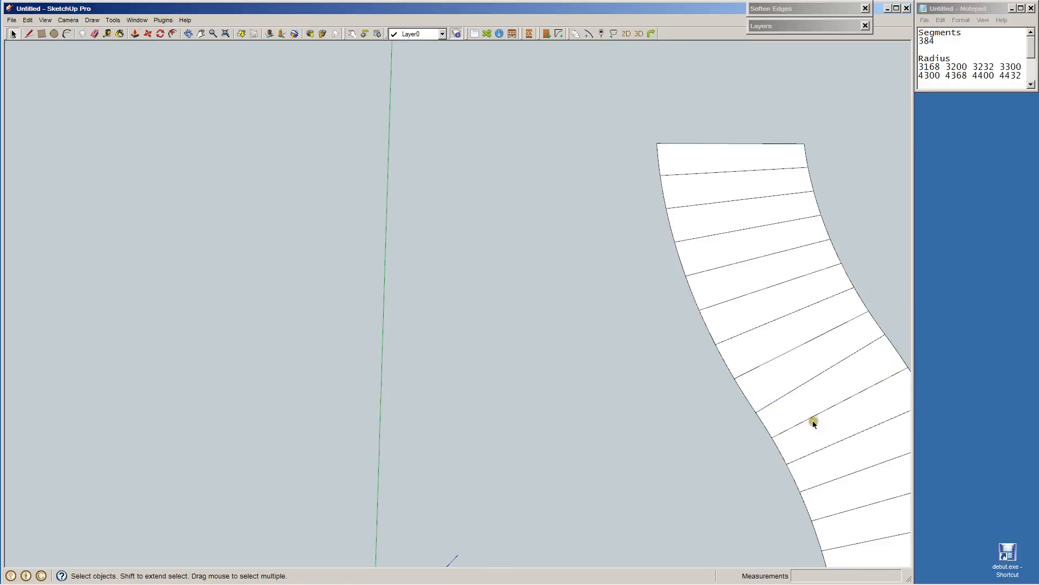
Inspect the joint between the two runs and the whole S-shaped strip from above and at an angle.
middle_click_drag(813, 423, 617, 323)
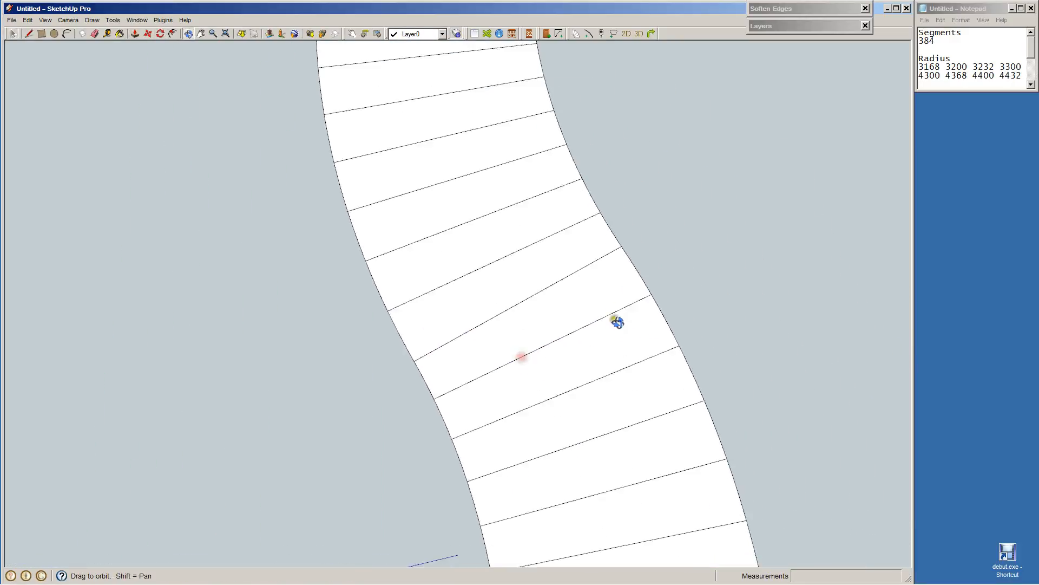
scroll(622, 287, "up", 4)
left_click_drag(640, 232, 473, 281)
scroll(580, 276, "down", 6)
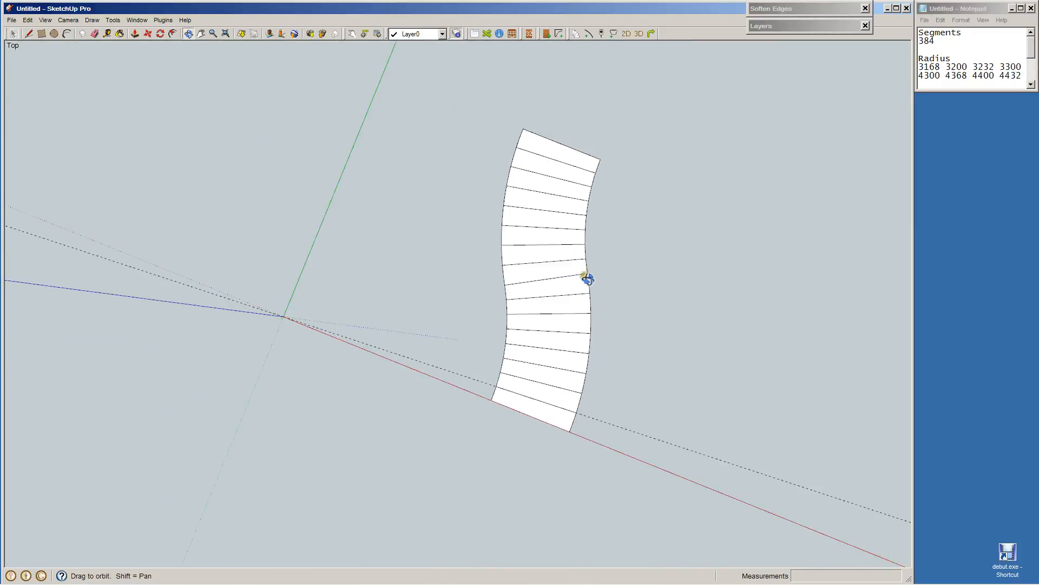
left_click_drag(588, 279, 660, 183)
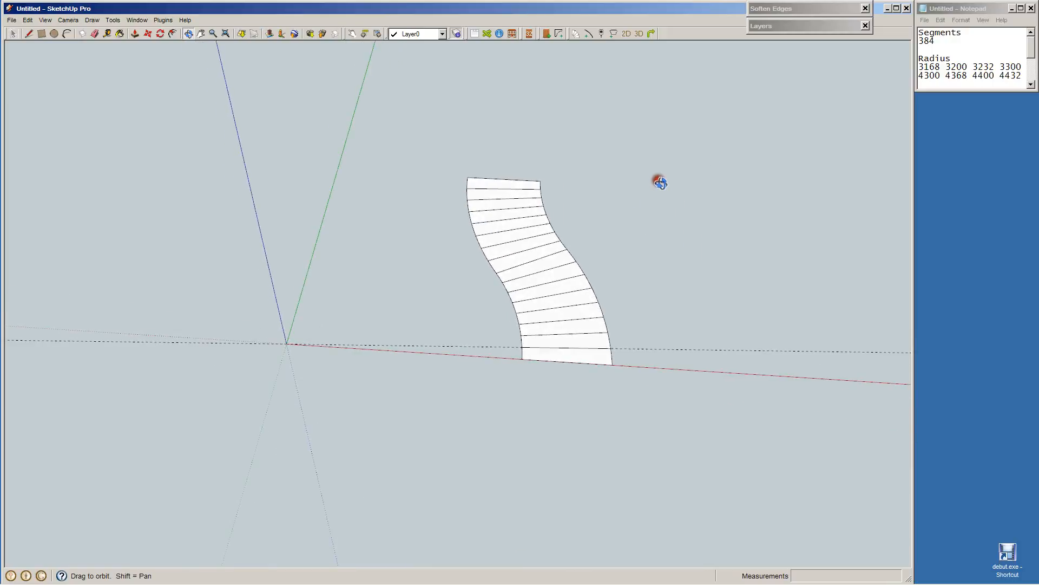
key("space")
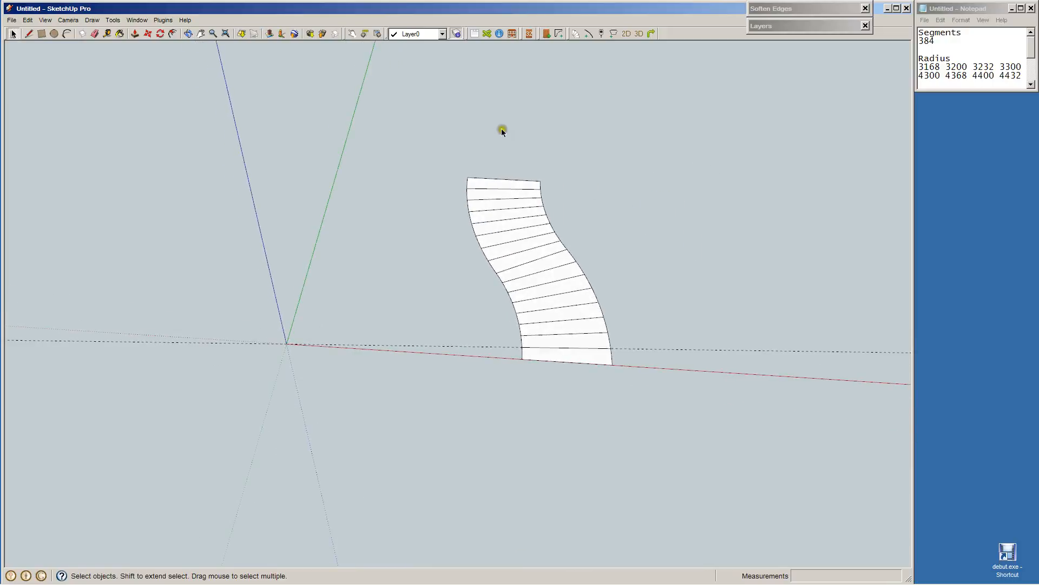
left_click(492, 352)
Expand the layer list and select the lowest wedge face beside the red axis.
left_click(791, 24)
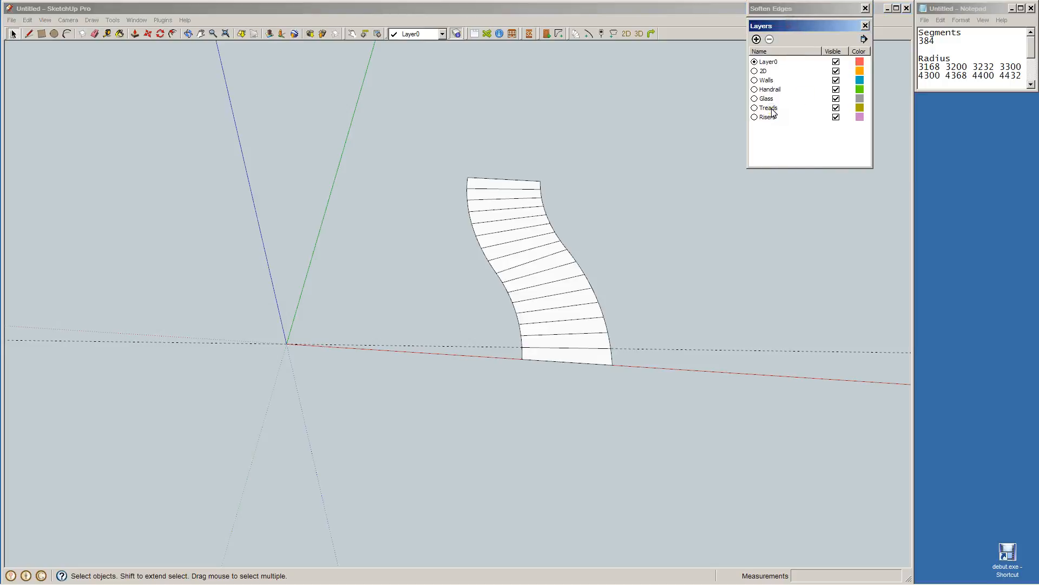
left_click(753, 157)
left_click(573, 363)
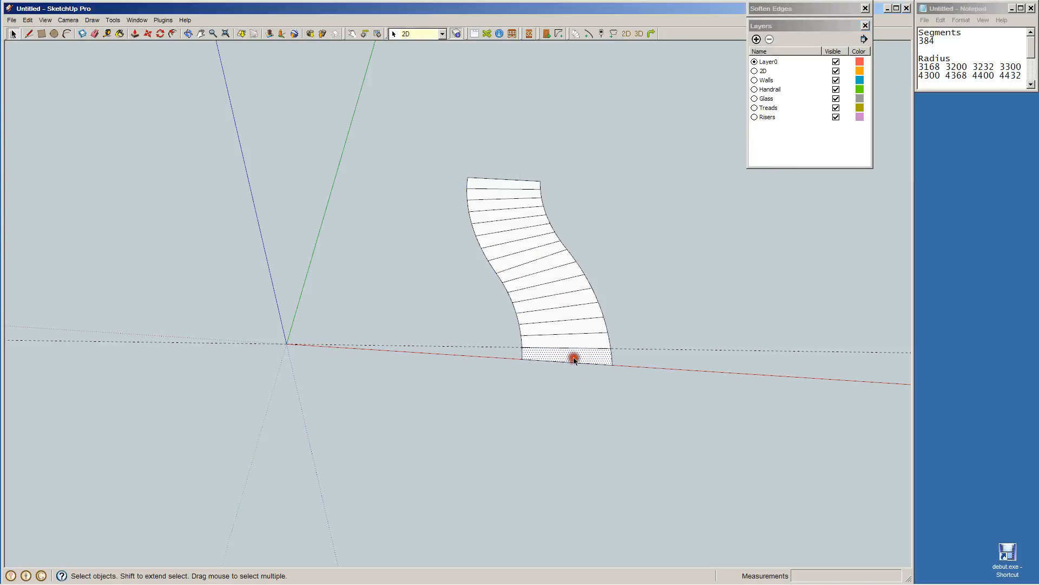
Add a strip below the lowest wedge with 100 mm lines along the green axis from its lower corners, closed by a straight edge.
scroll(596, 385, "up", 1)
key("l")
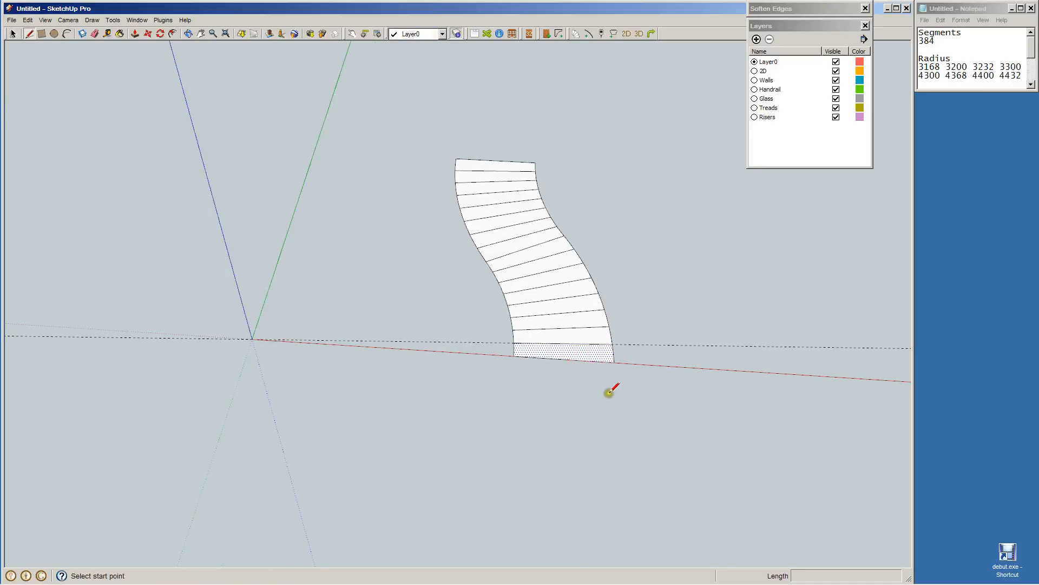
left_click(613, 361)
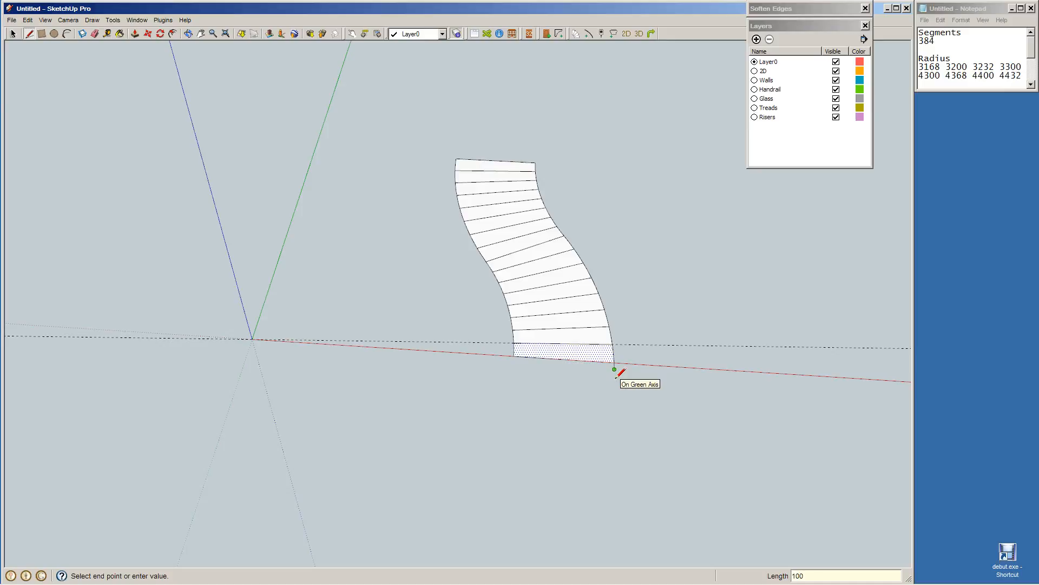
key("Return")
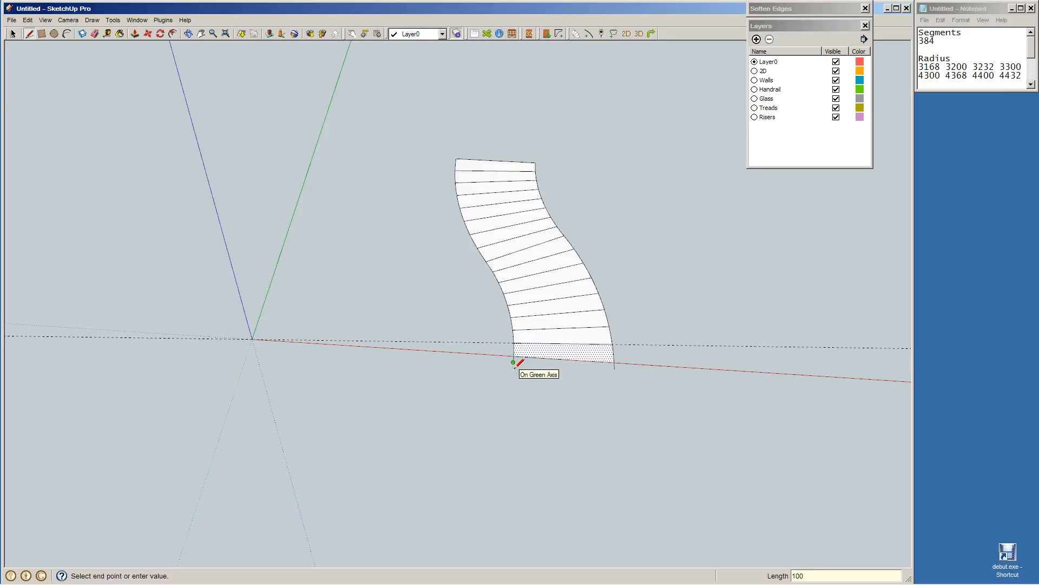
left_click(614, 368)
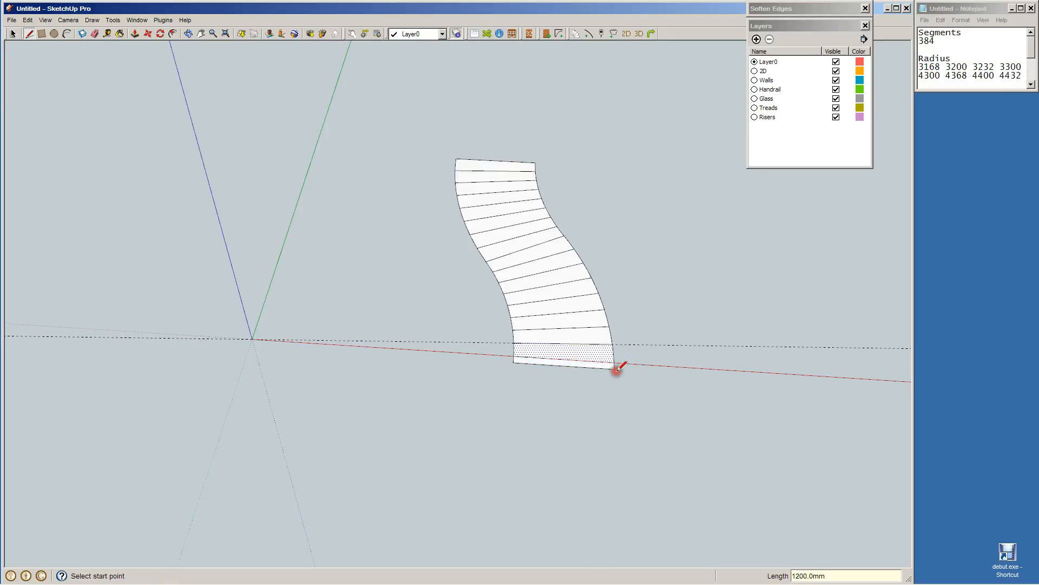
key("space")
Add a strip beyond the uppermost wedge with 100 mm lines along the green axis from its outer corners, closed by a straight edge.
scroll(556, 200, "up", 4)
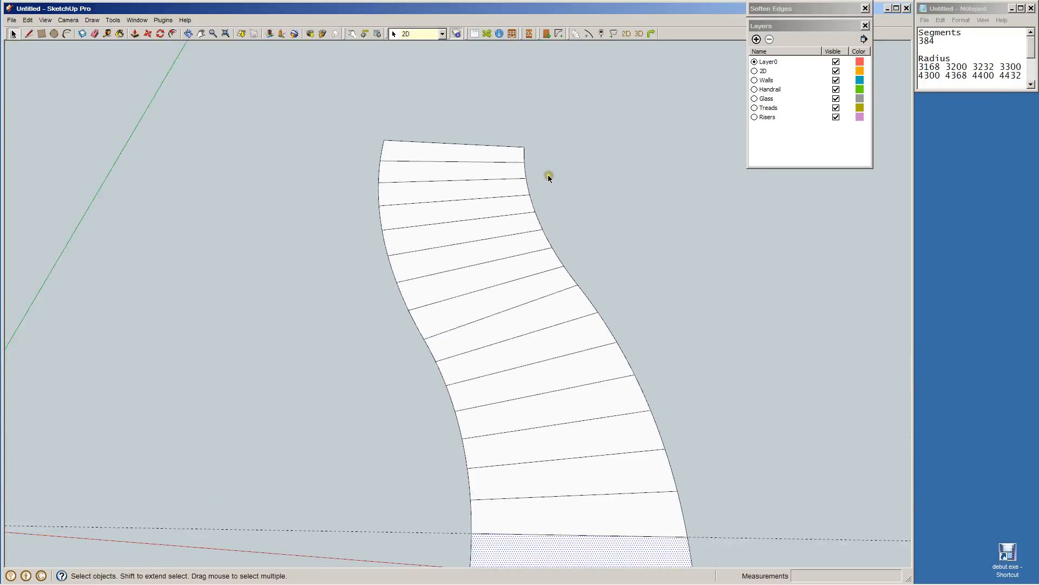
key("l")
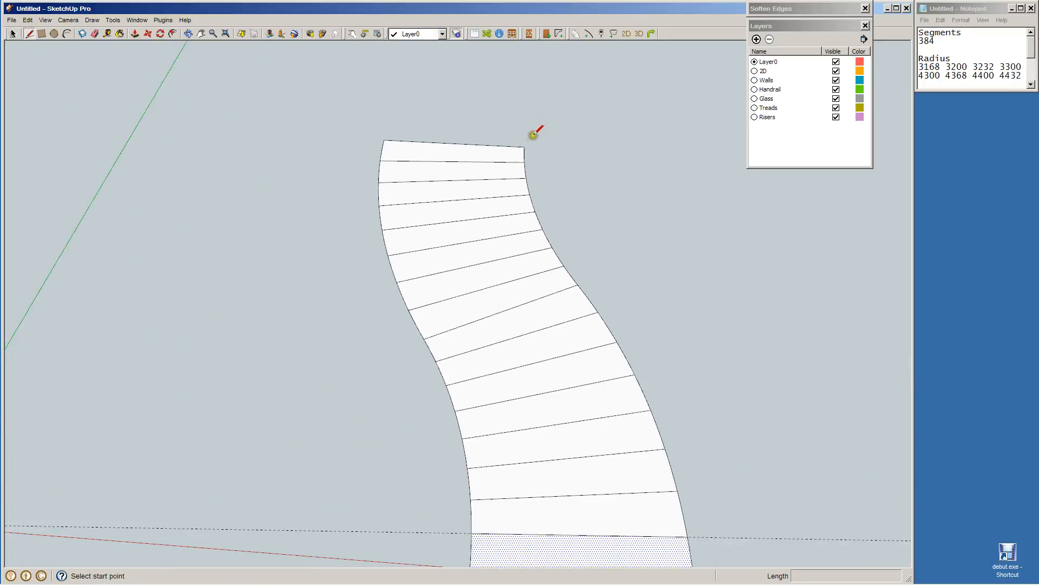
left_click(524, 147)
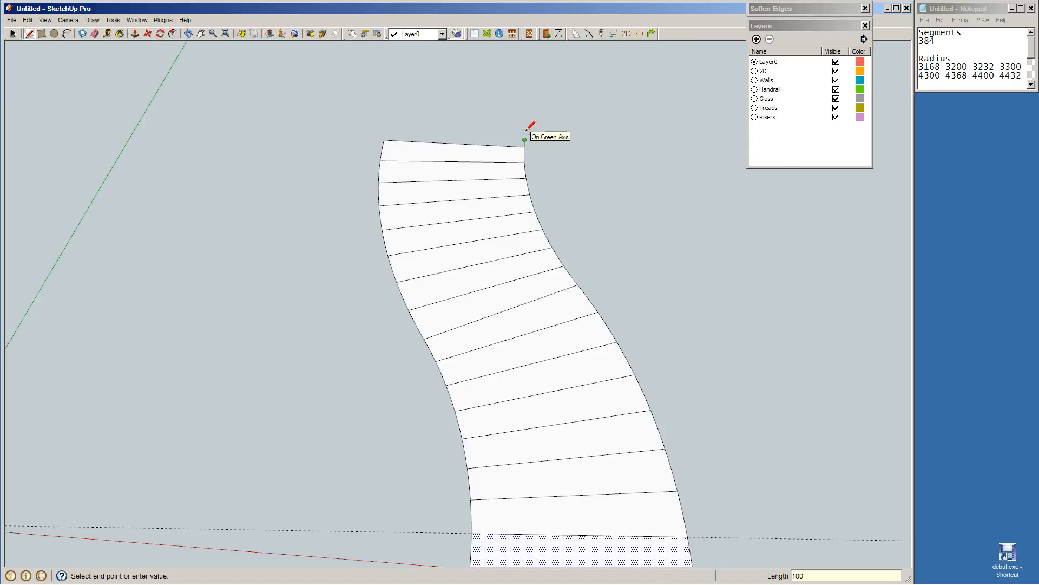
left_click(385, 142)
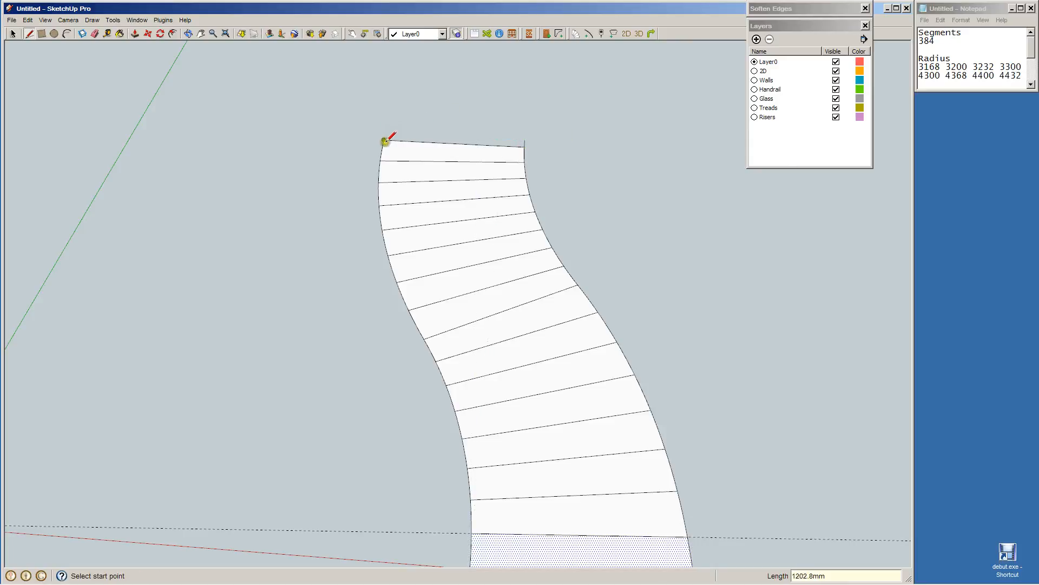
left_click(384, 141)
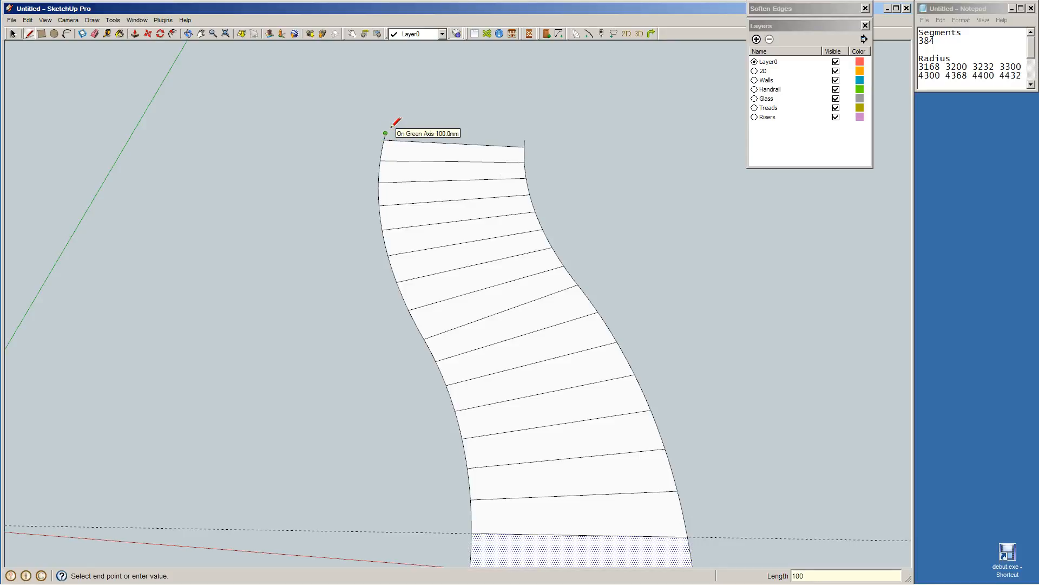
type("100")
key("Return")
left_click(523, 139)
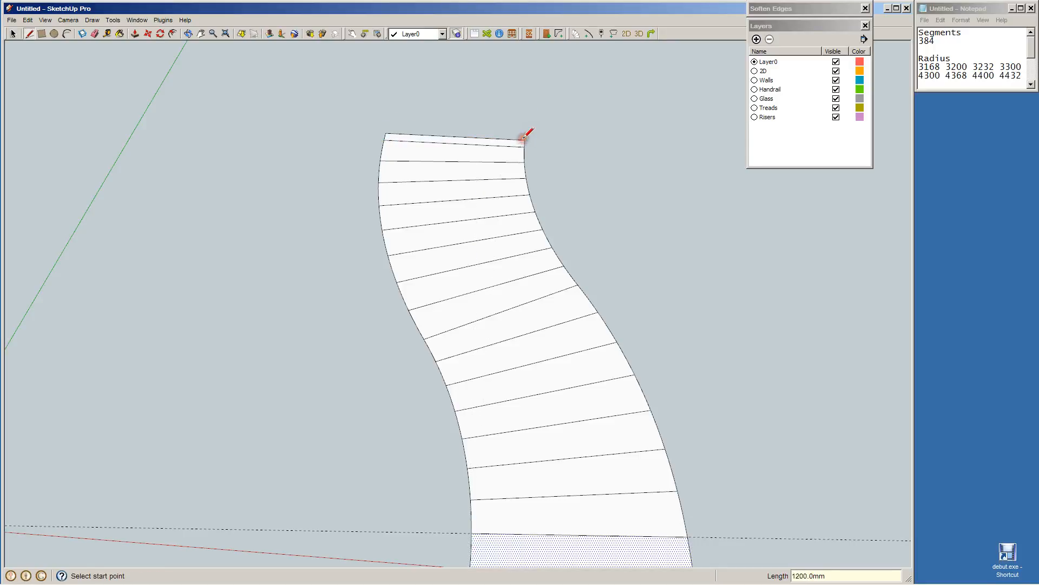
key("space")
scroll(693, 378, "down", 5)
left_click(642, 498)
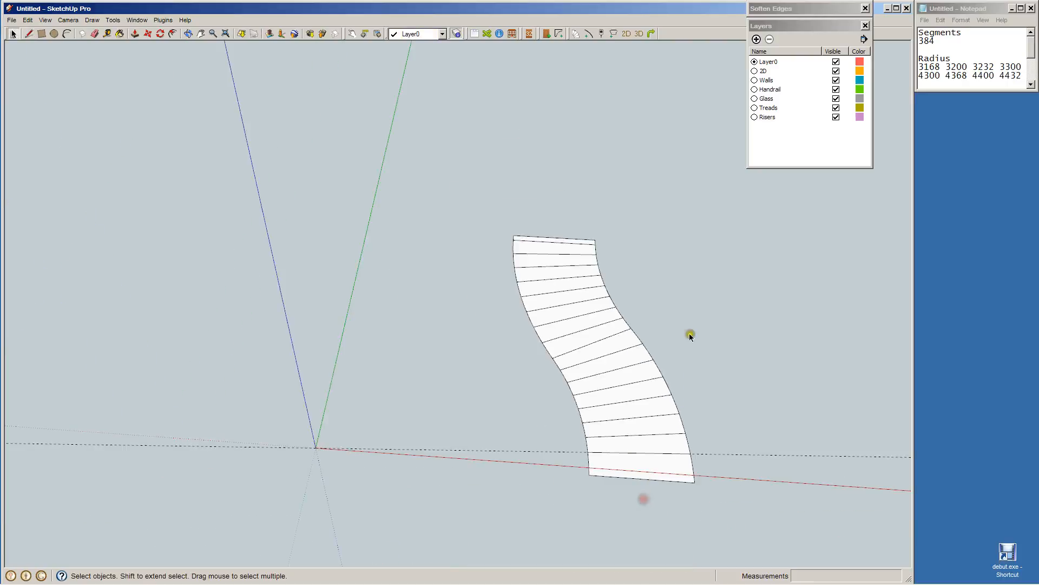
Review the Stair 2D to 3D parameters, including the total rise and the number of risers.
left_click(627, 33)
left_click_drag(478, 219, 358, 209)
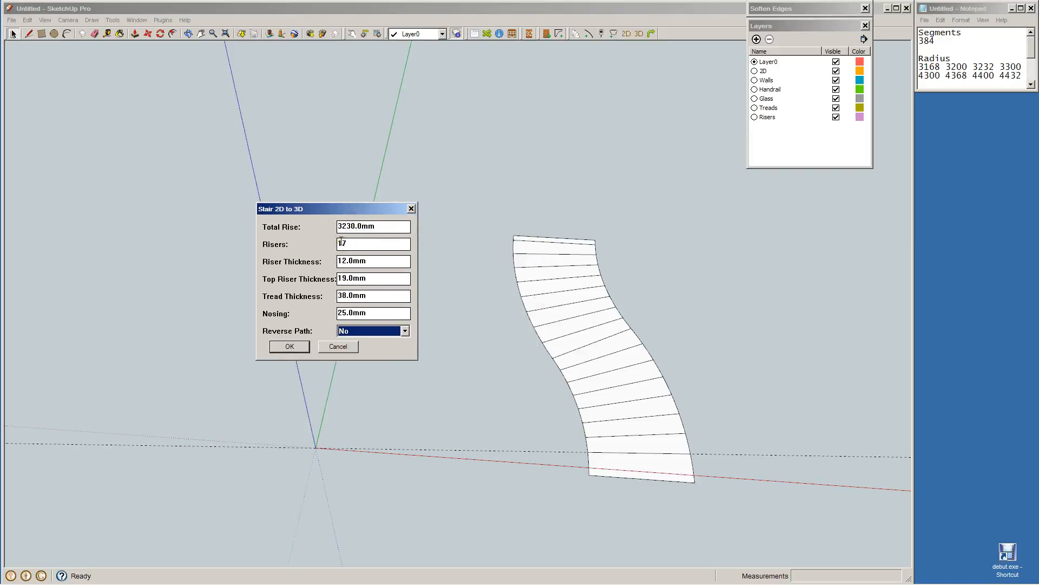
left_click(350, 243)
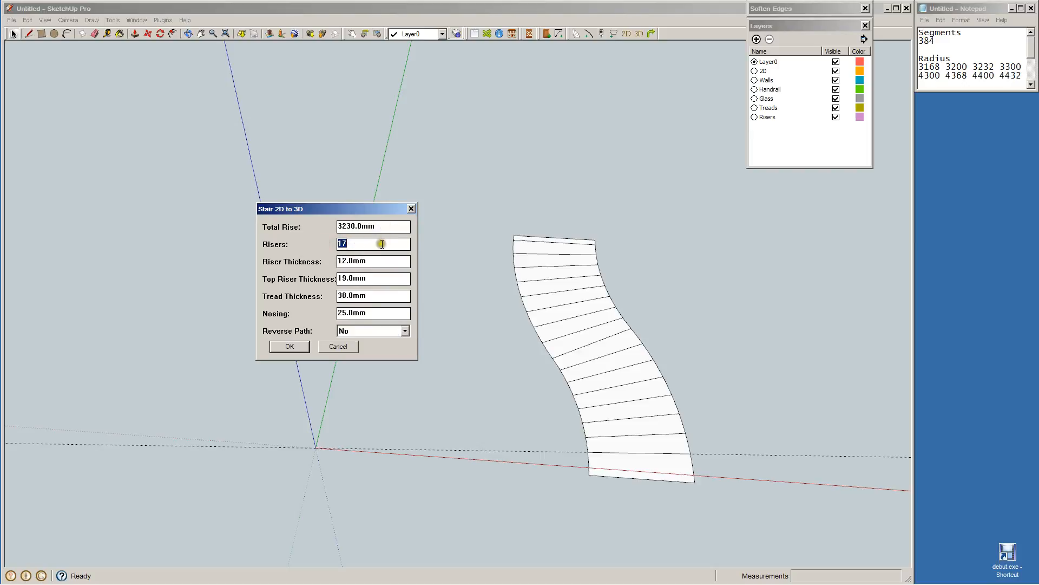
left_click(412, 209)
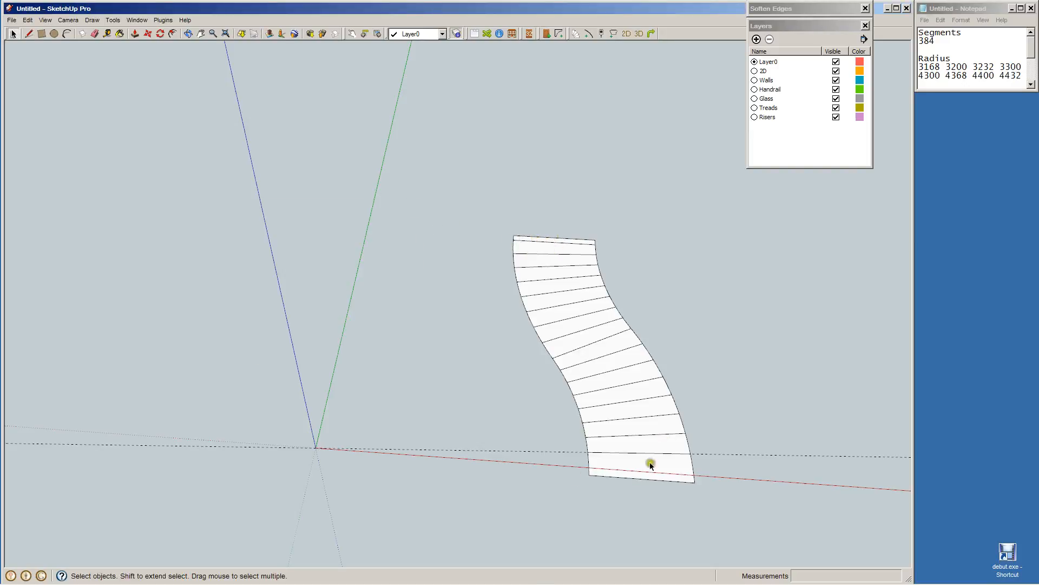
Create tread and riser number 1 from the first wedge face beside the red axis and its front edge.
left_click(635, 469)
left_click(640, 465, "shift")
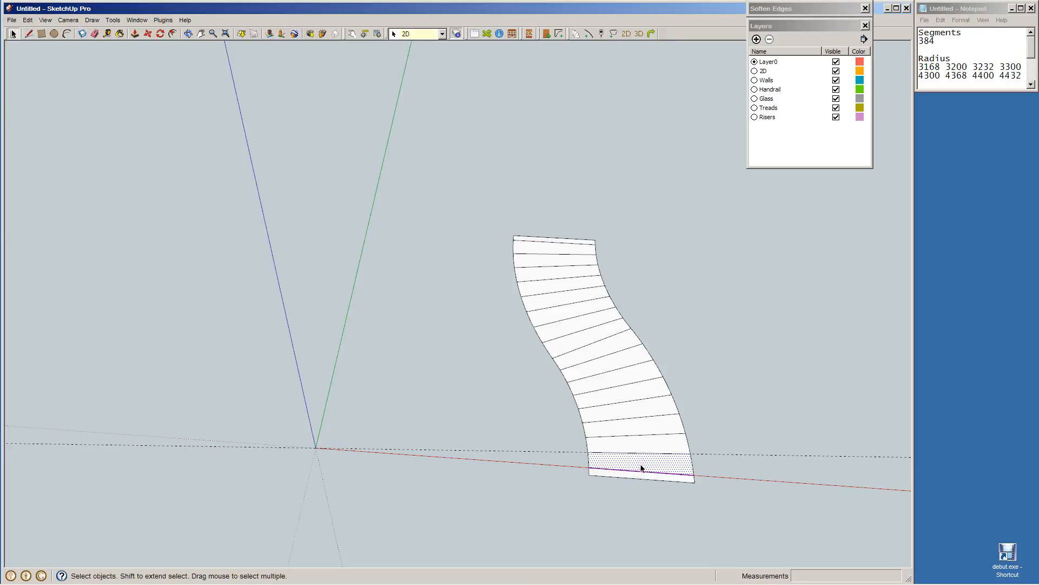
key("t")
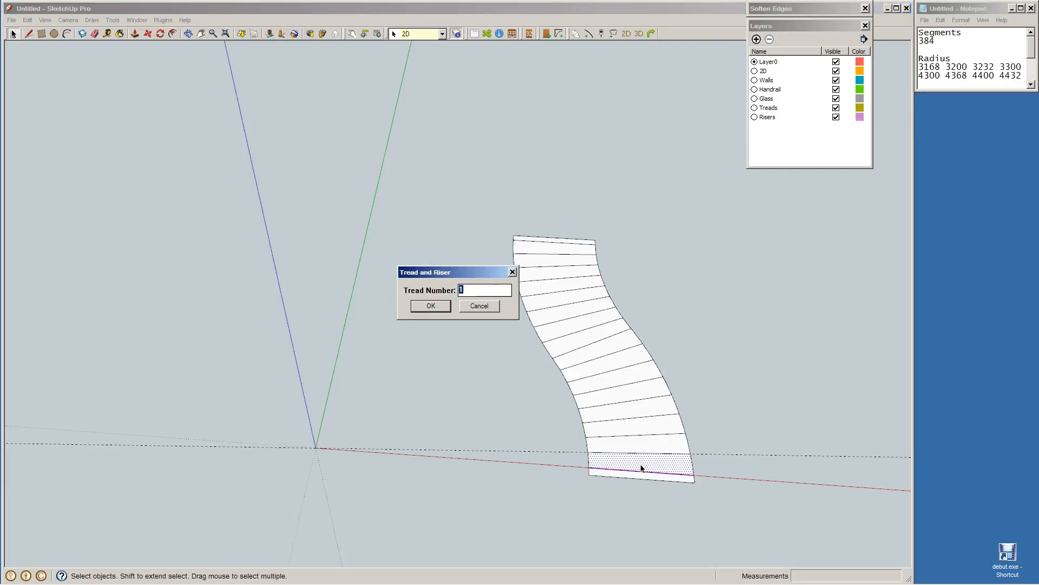
key("Return")
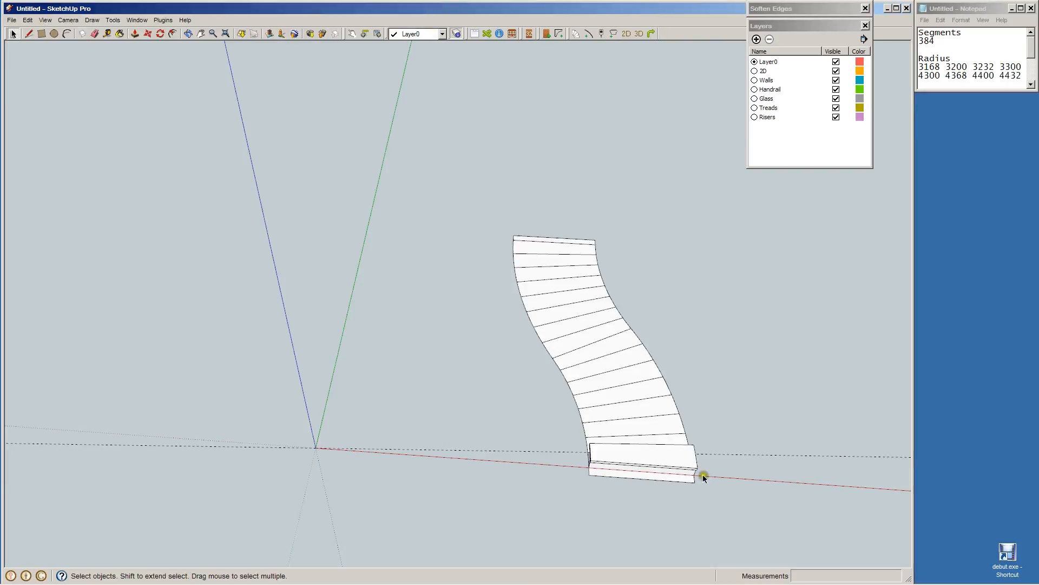
Create treads and risers number 2 and 3 from the second and third wedge faces with their front edges.
key("o")
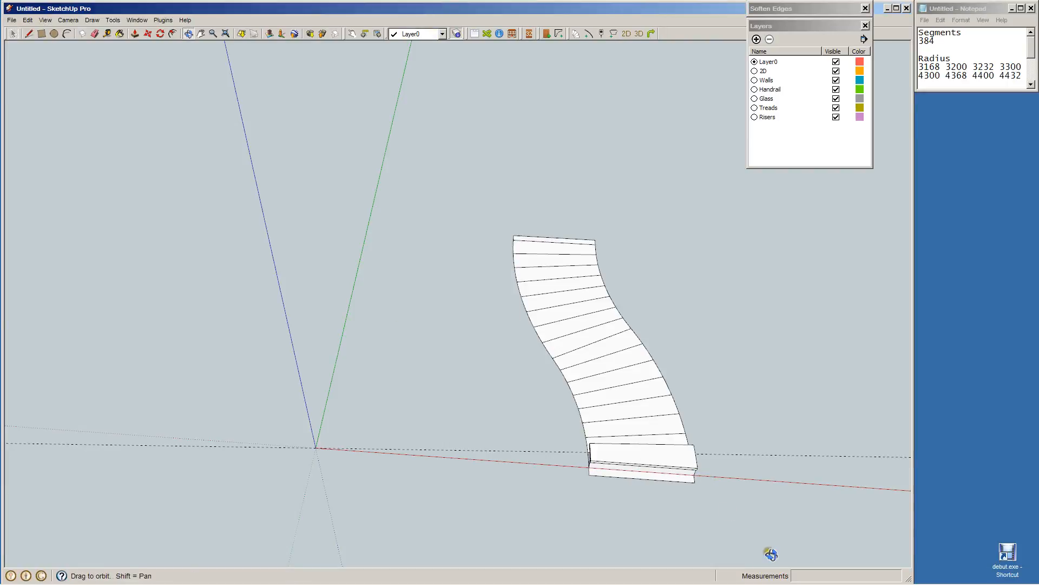
left_click_drag(773, 552, 390, 407)
key("space")
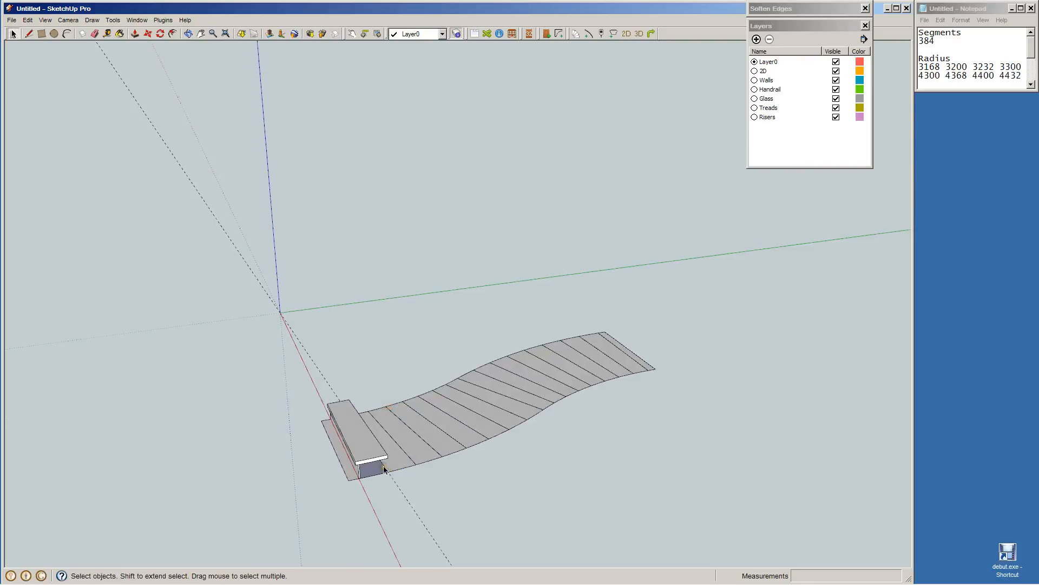
left_click(394, 465, "shift")
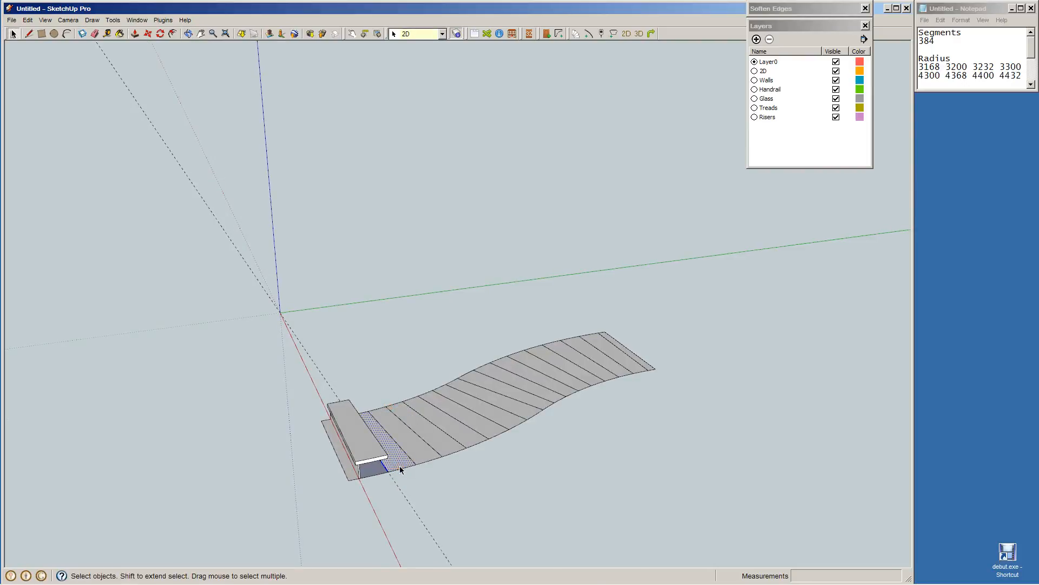
key("t")
key("Return")
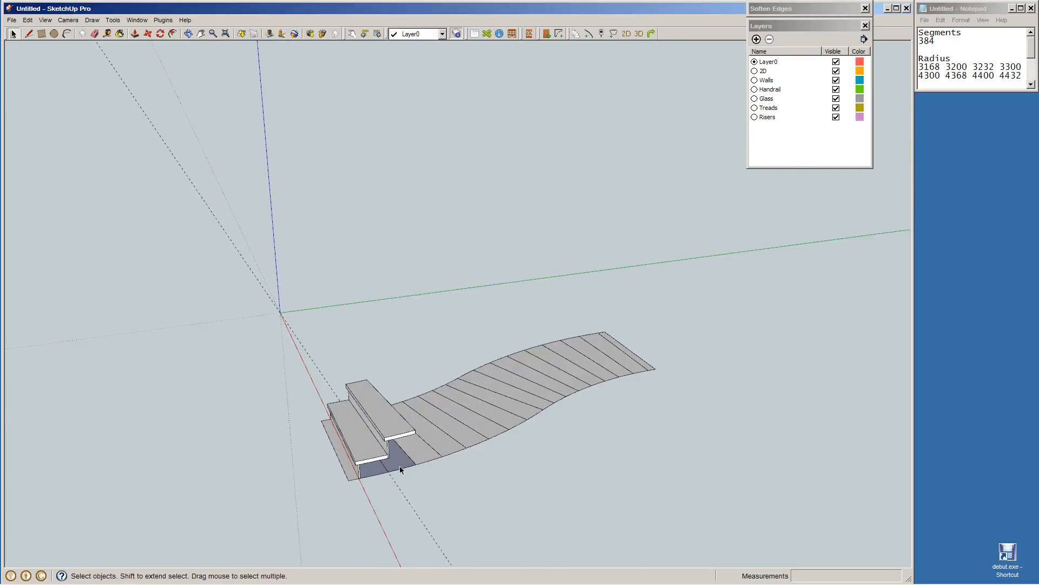
left_click(407, 455)
left_click(413, 449, "shift")
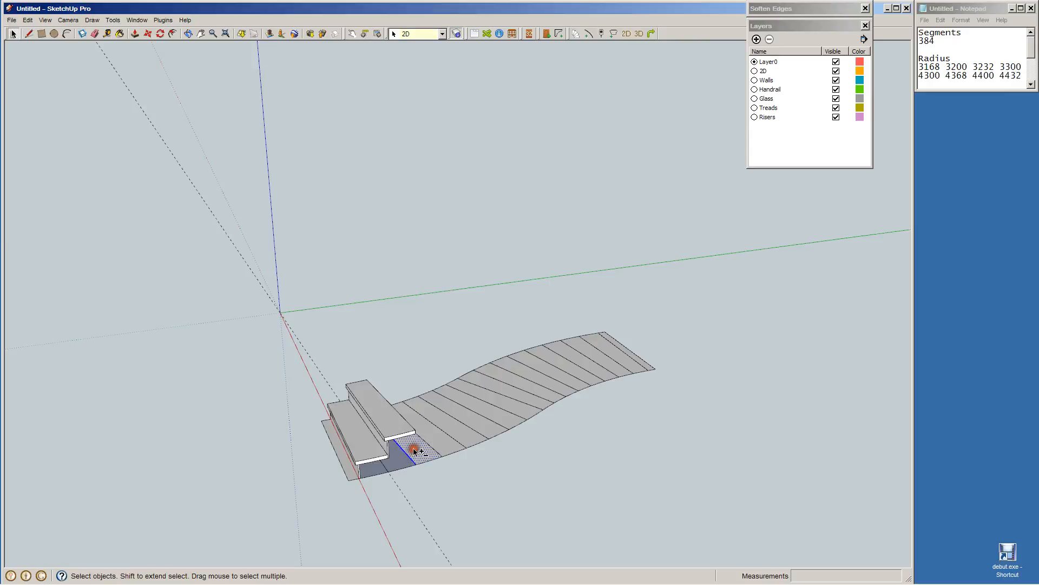
key("t")
key("Return")
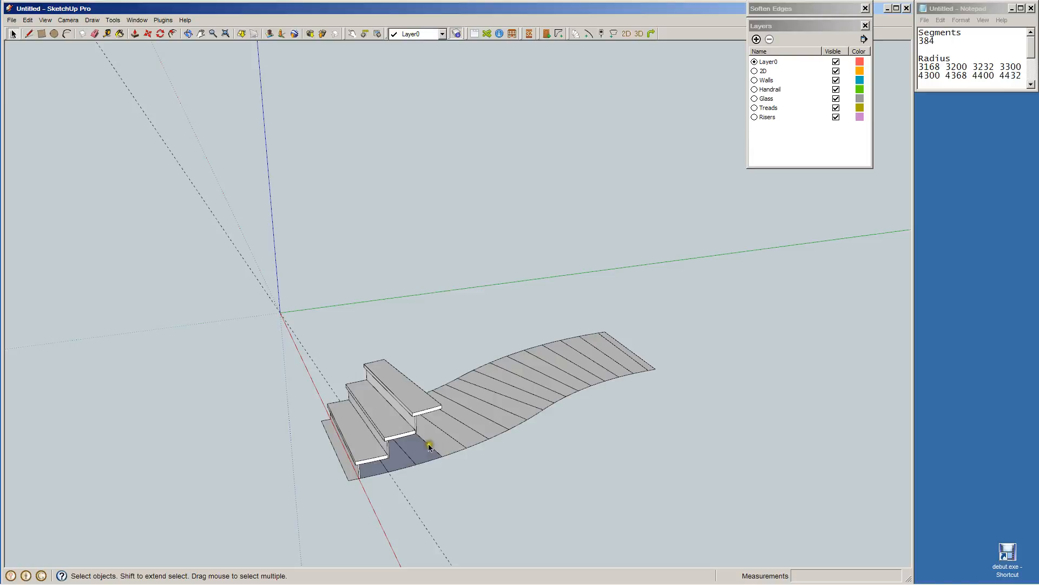
Create treads and risers number 4 and 5 from the fourth and fifth wedge faces with their front edges.
left_click(429, 445)
left_click(440, 442, "shift")
key("t")
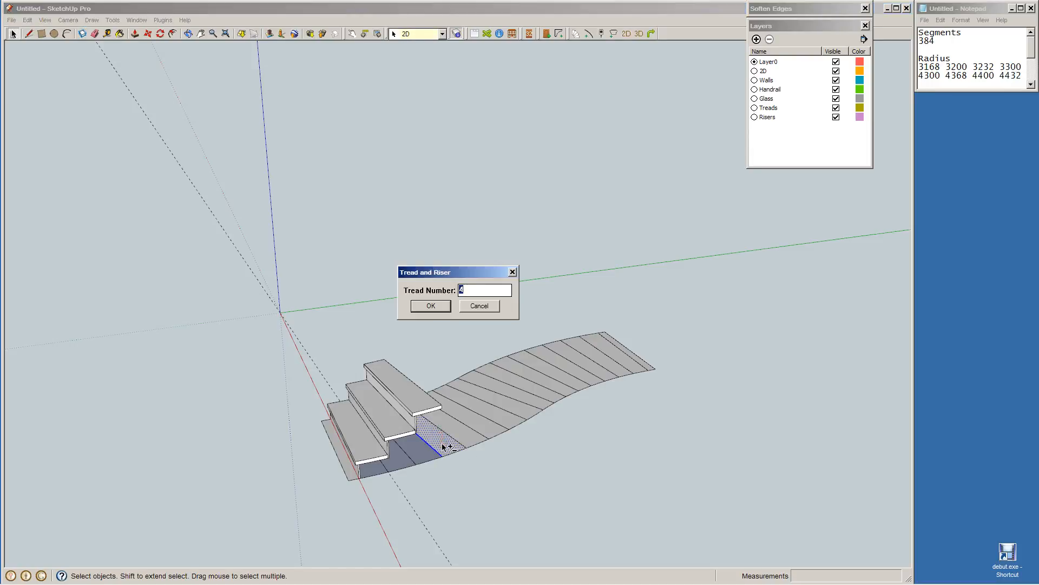
key("Return")
left_click(452, 438)
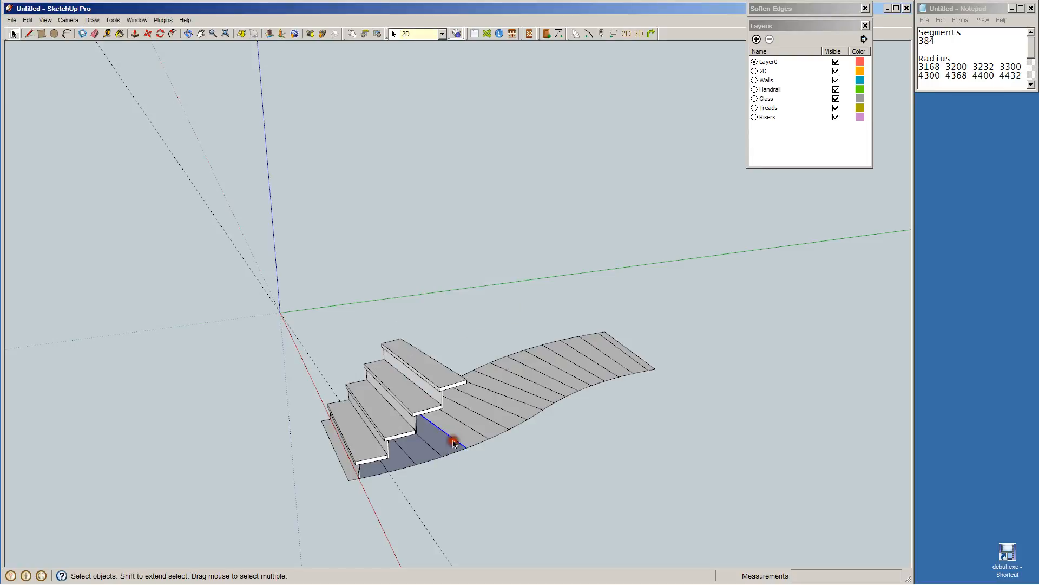
left_click(461, 433, "shift")
key("t")
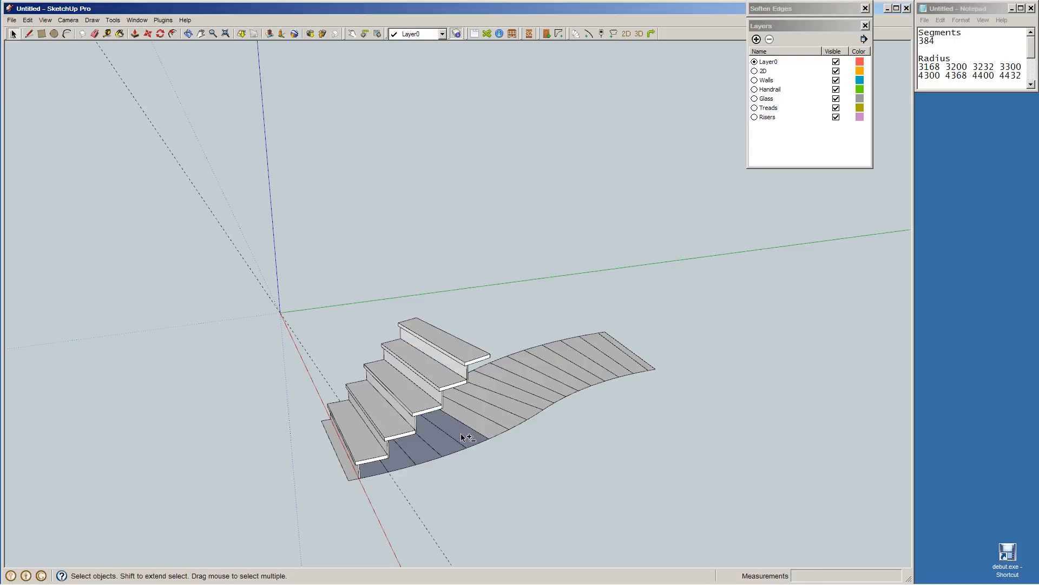
Create treads and risers number 6 and 7 from the sixth and seventh wedge faces with their front edges.
left_click(464, 425)
left_click(472, 422, "shift")
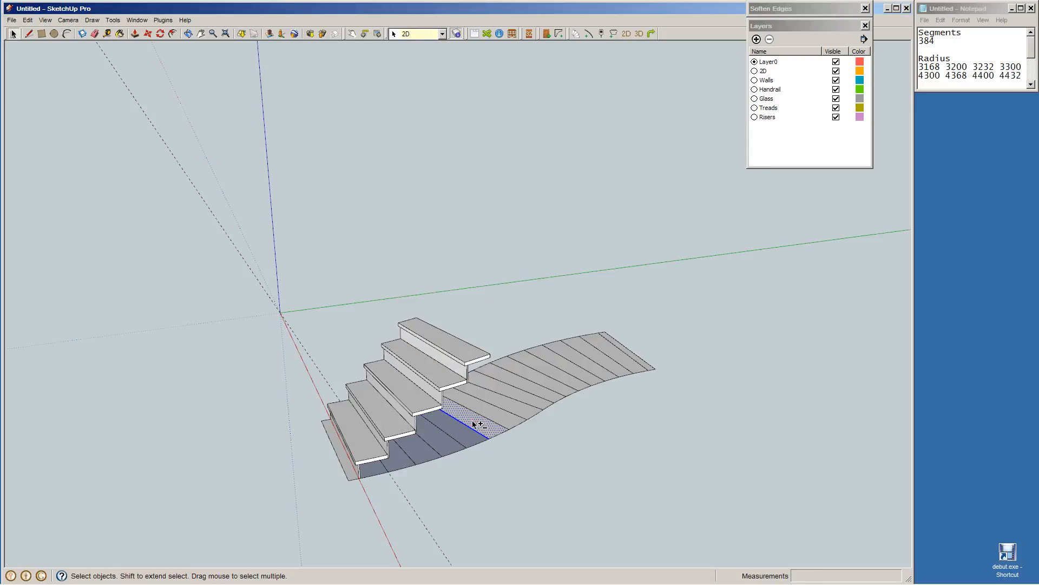
key("t")
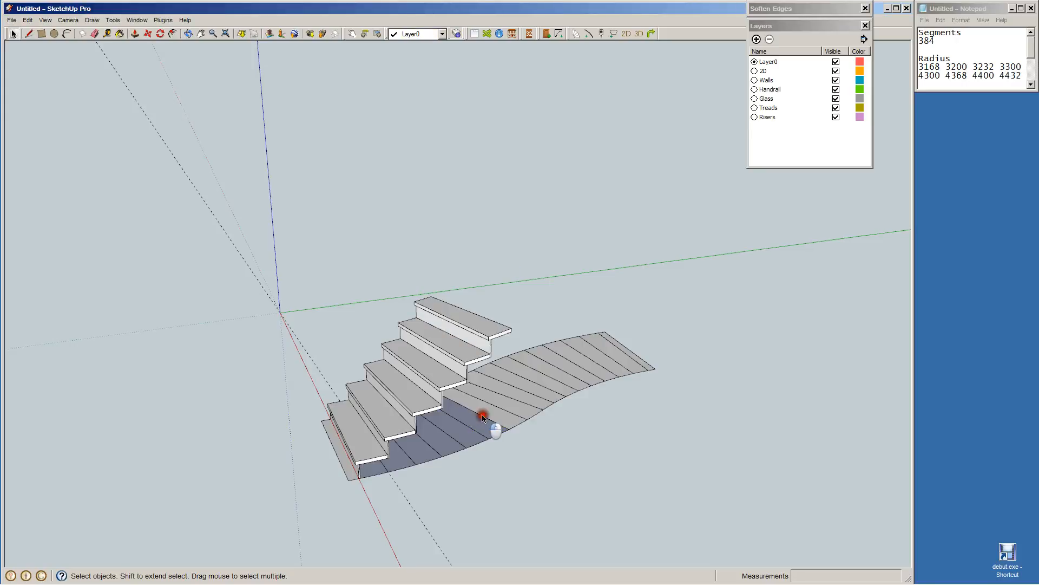
left_click(486, 419)
left_click(489, 414, "shift")
key("t")
key("Return")
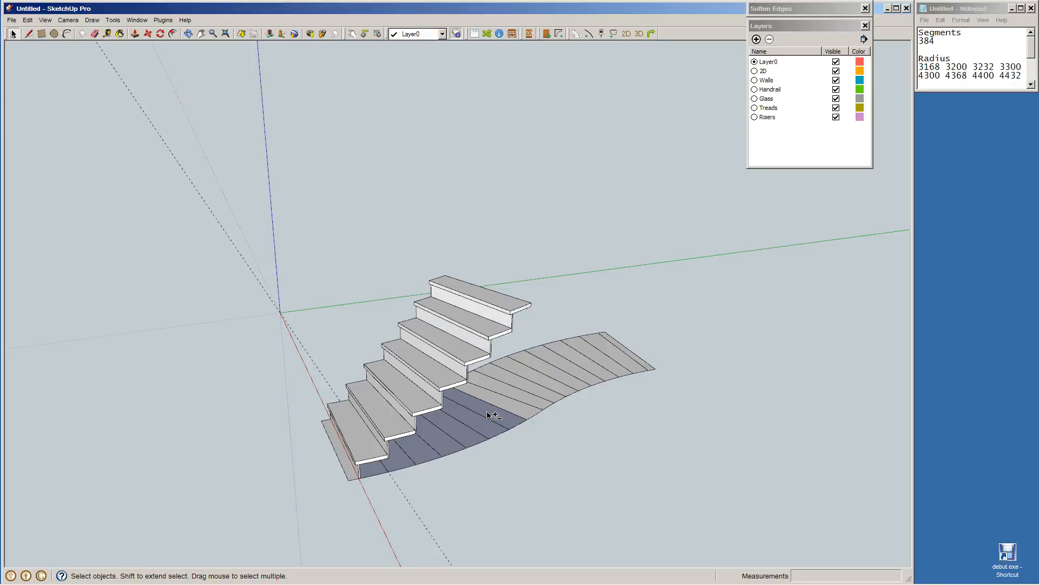
Create treads and risers number 8 and 9 from the eighth and ninth wedge faces with their front edges.
left_click(485, 400)
left_click(489, 399, "shift")
key("t")
key("Return")
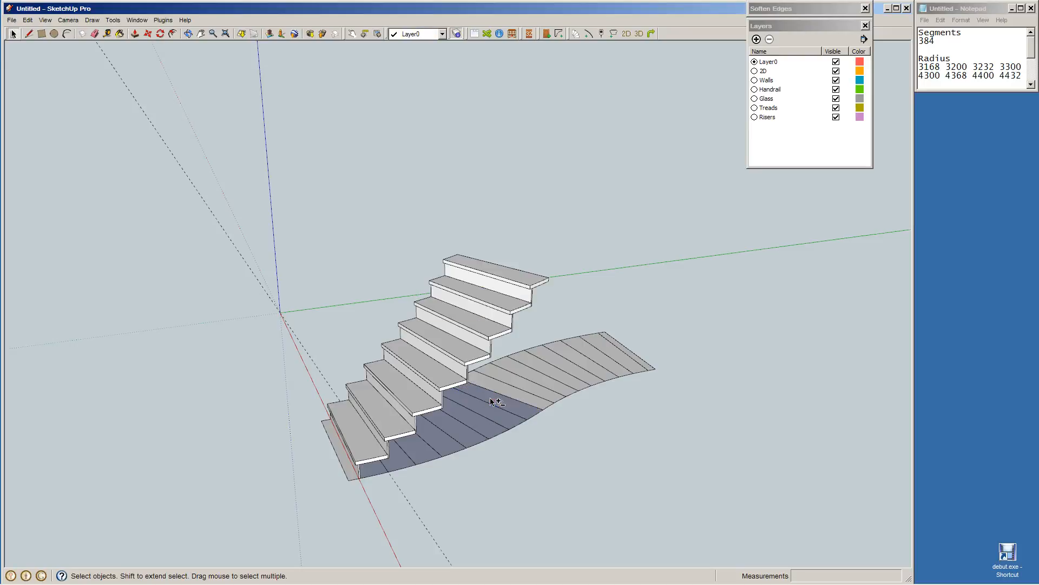
left_click(497, 397, "shift")
left_click(509, 398, "shift")
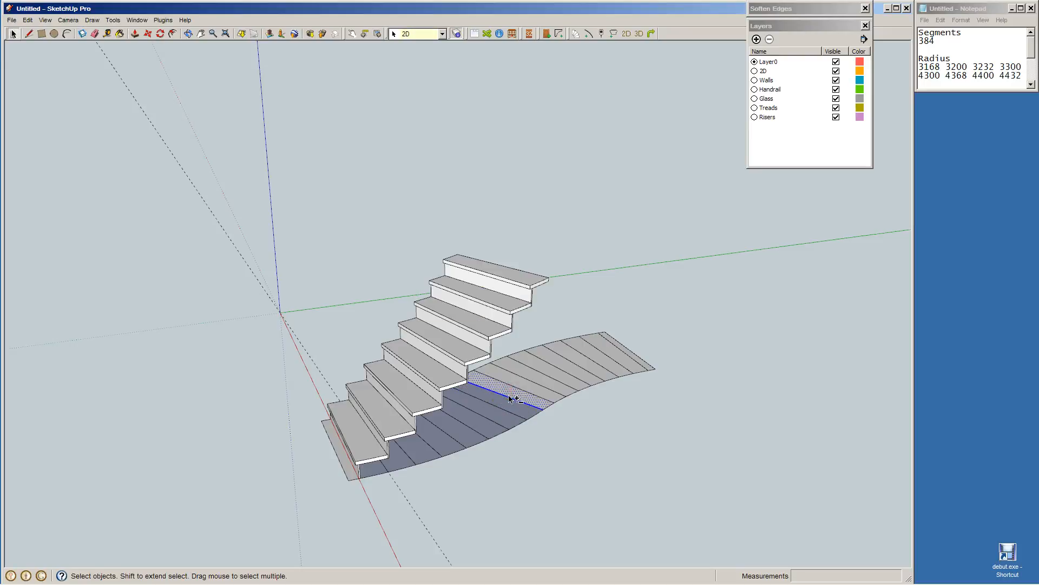
key("t")
key("Return")
Create treads and risers number 10 and 11 from the tenth and eleventh wedge faces with their front edges.
left_click(518, 389)
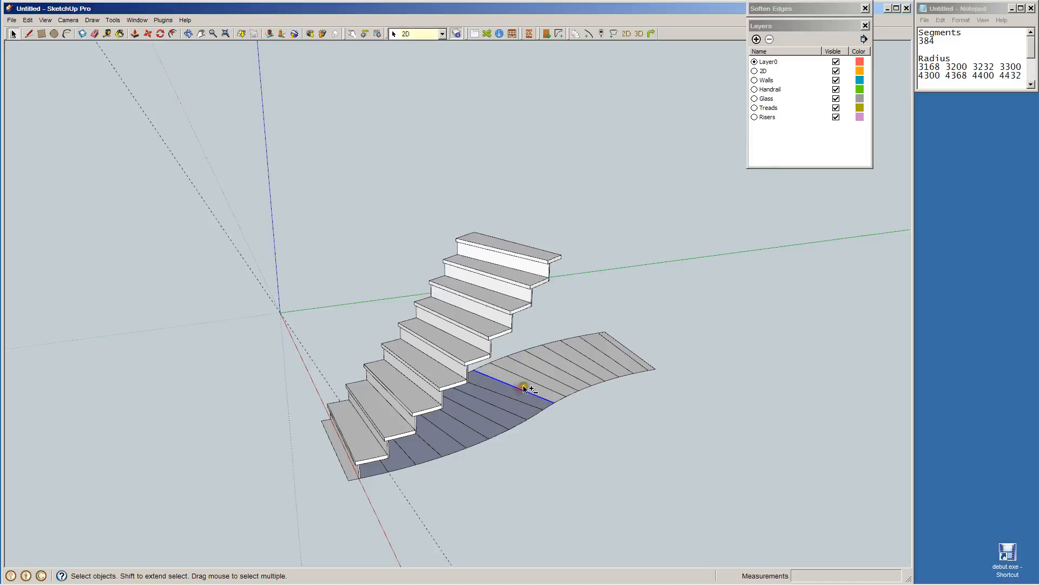
left_click(524, 388, "shift")
key("t")
key("Return")
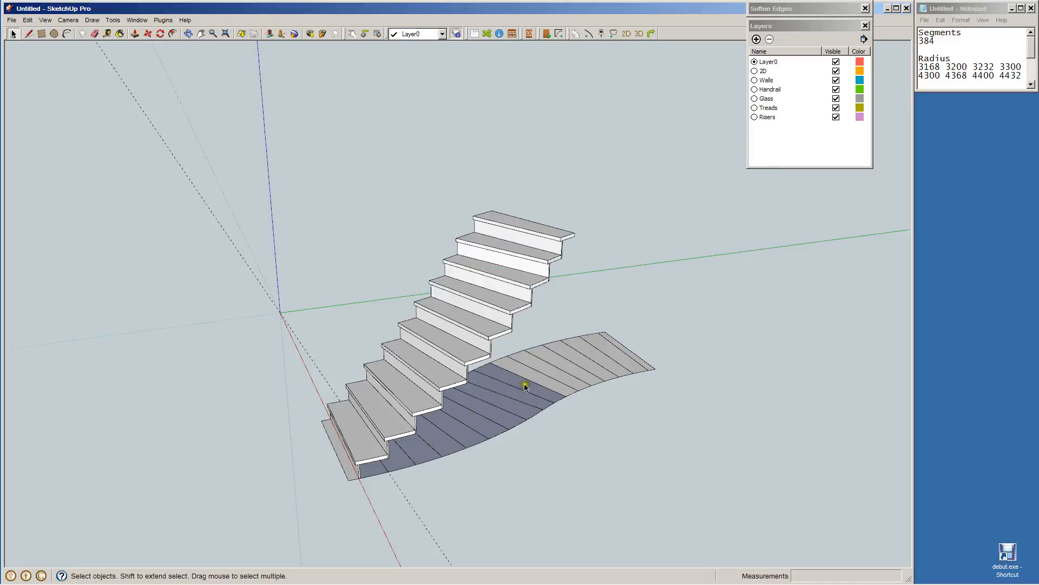
left_click(528, 379)
left_click(530, 380, "shift")
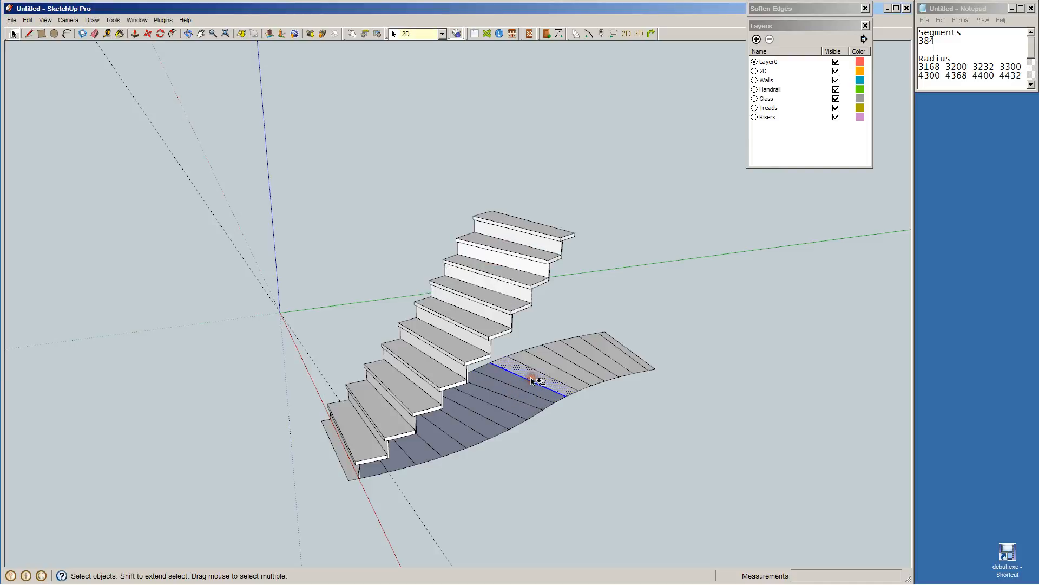
key("t")
key("Return")
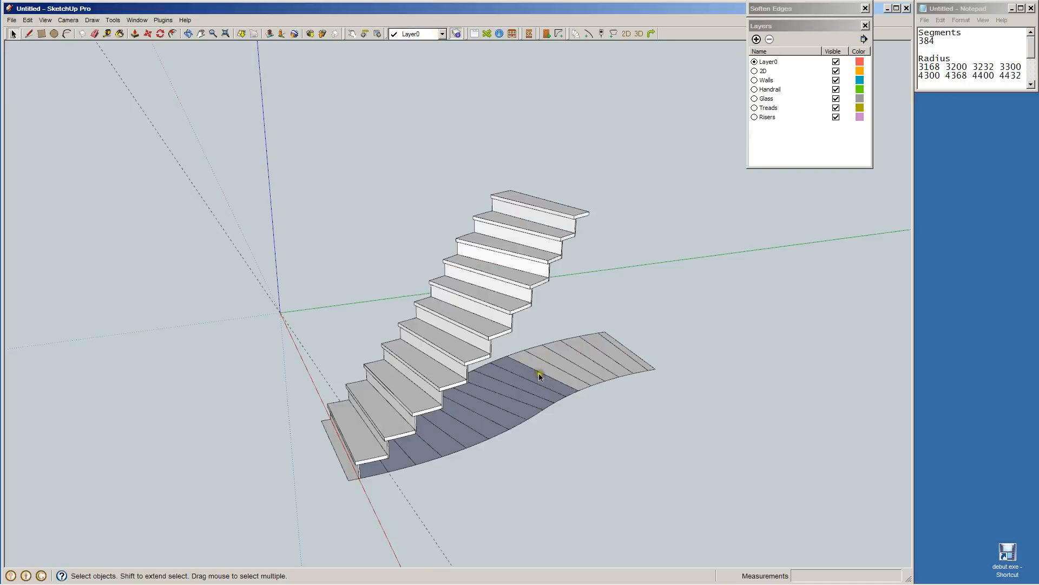
Create treads and risers number 12 and 13 from the twelfth and thirteenth wedge faces with their front edges.
left_click(538, 373)
left_click(547, 371, "shift")
key("t")
key("Return")
left_click(562, 370)
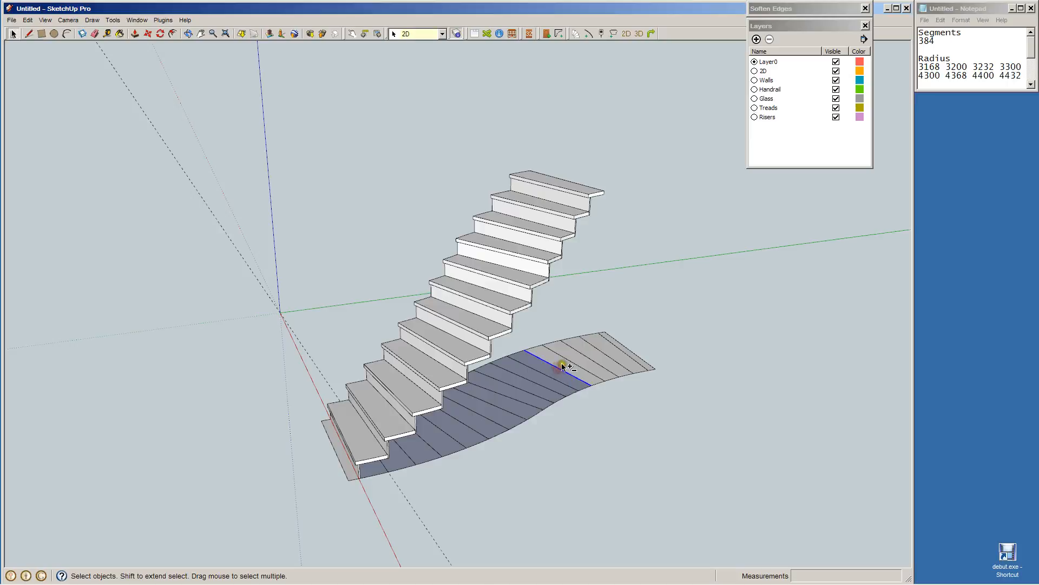
left_click(561, 364, "shift")
key("t")
key("Return")
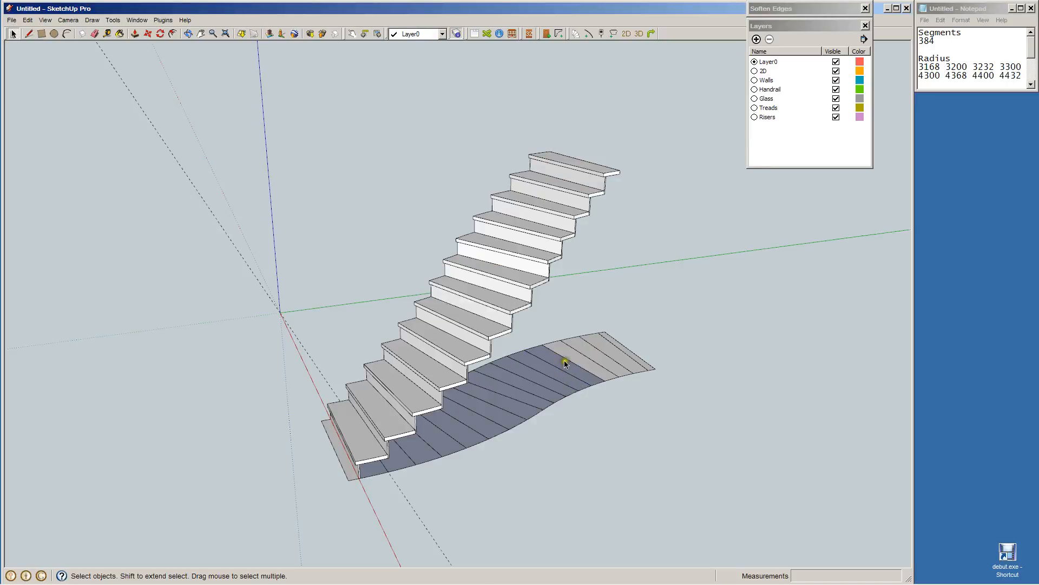
Create treads and risers number 14 and 15 from the fourteenth and fifteenth wedge faces with their front edges.
left_click(567, 360)
key("t")
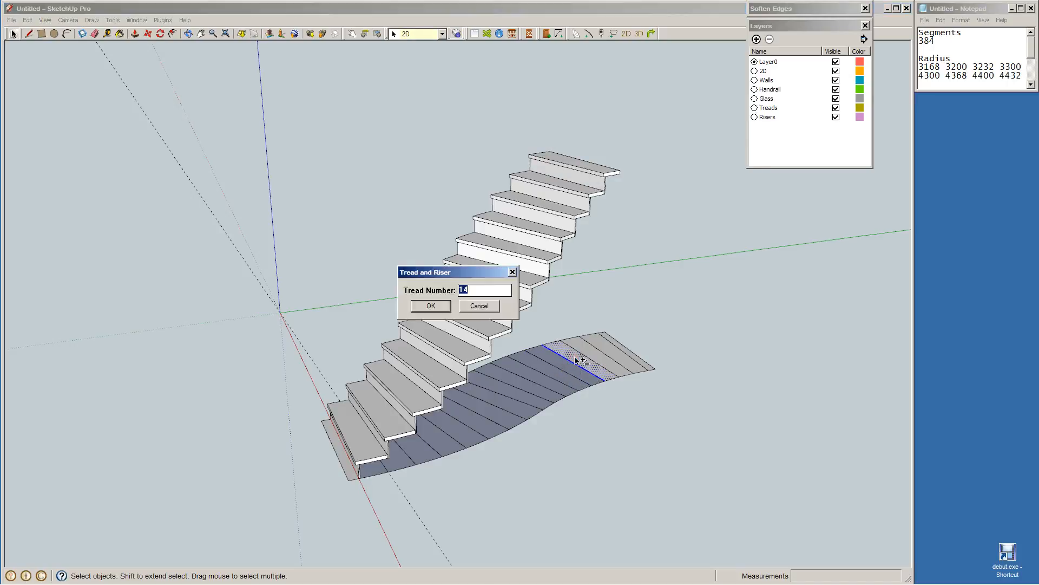
key("Return")
left_click(580, 353)
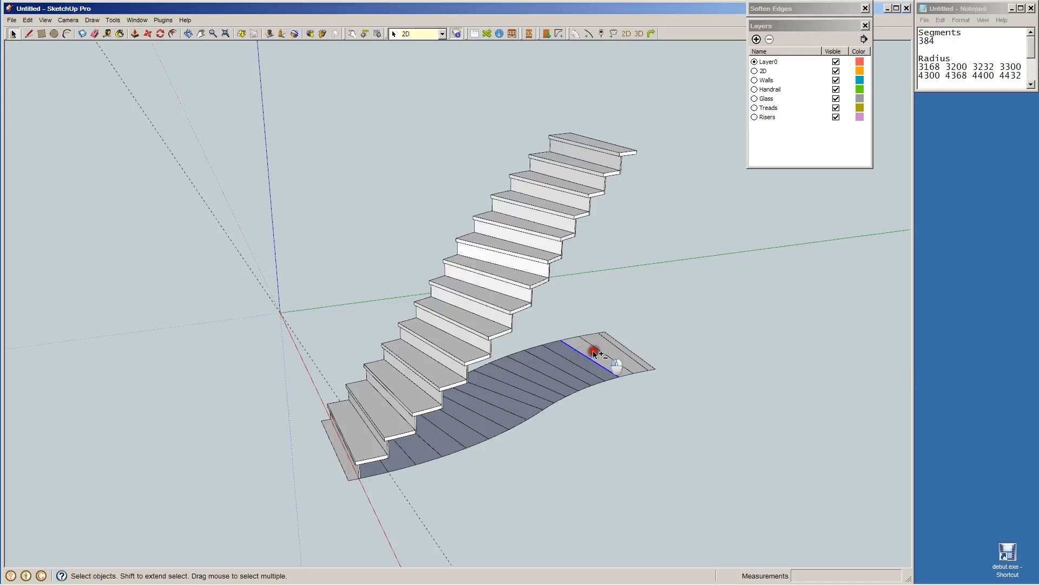
left_click(593, 354, "shift")
key("t")
key("Return")
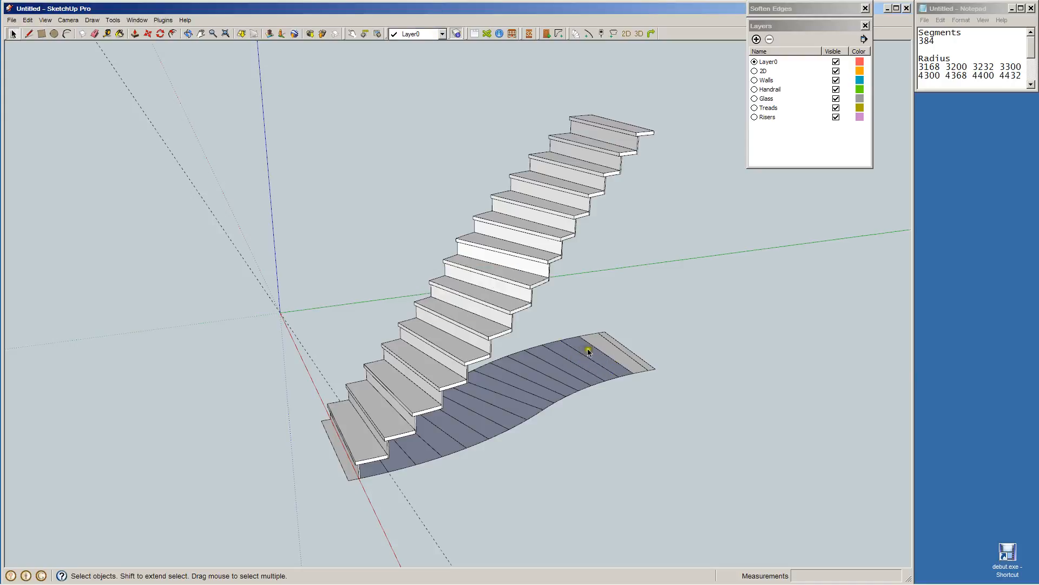
Create treads and risers number 16 and 17 from the sixteenth wedge and the far end strip with their front edges.
left_click(596, 347)
left_click(604, 349, "shift")
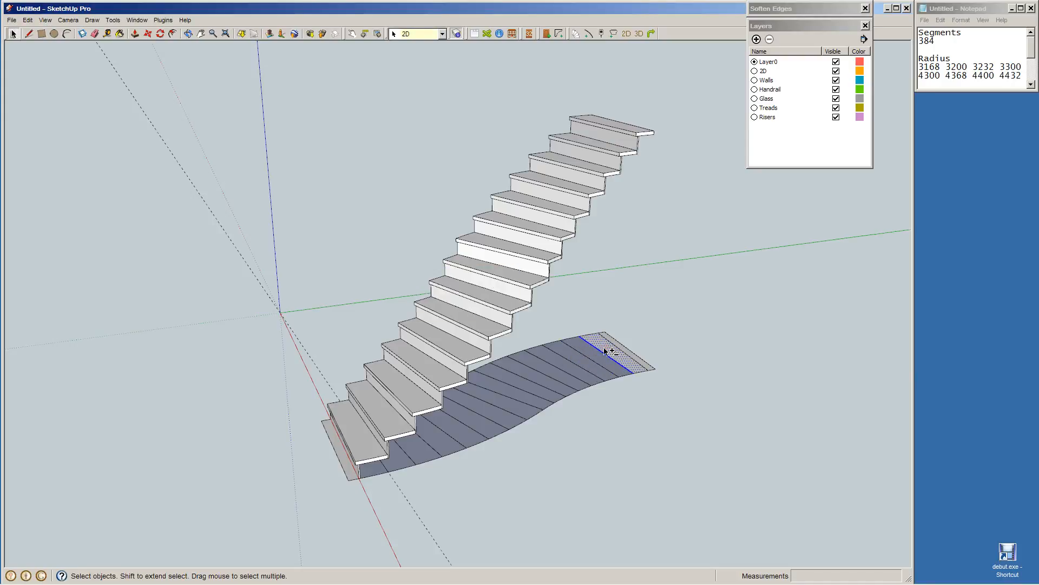
key("t")
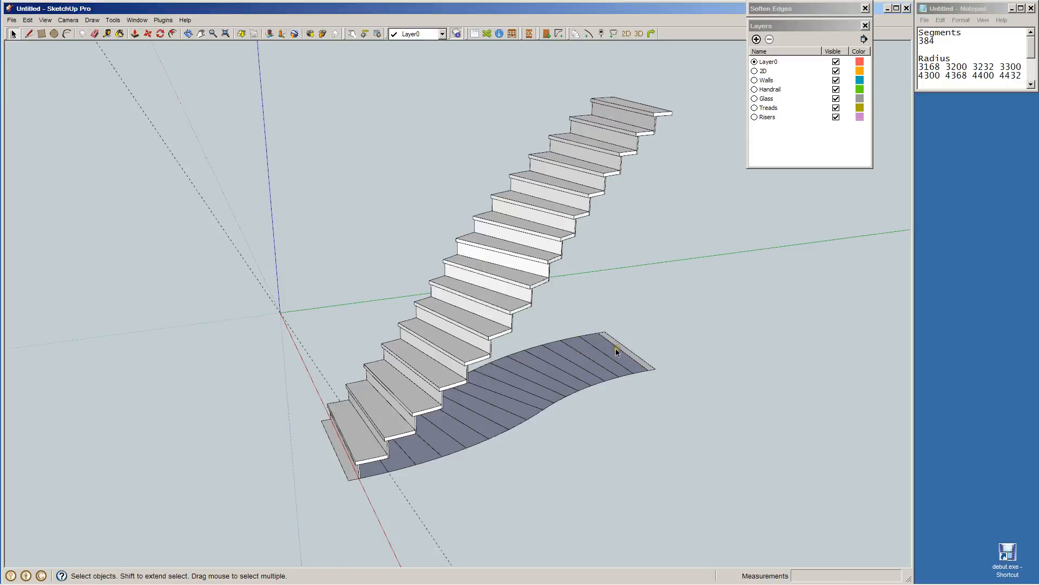
left_click(615, 349)
scroll(617, 349, "up", 6)
left_click(630, 352, "shift")
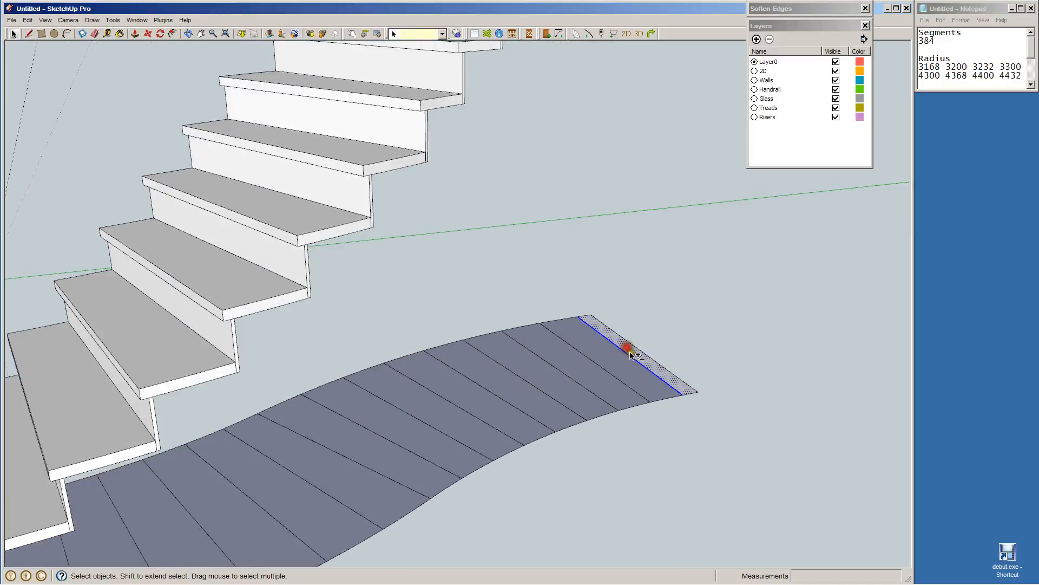
key("t")
key("Return")
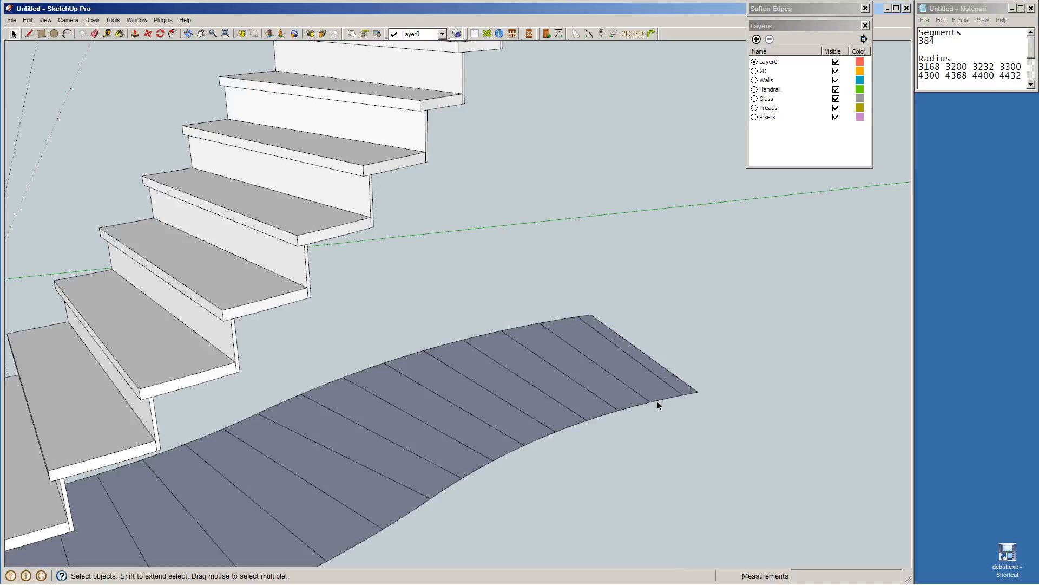
Hide the Risers and Treads layers and make 2D the active layer, leaving Layer0 visible.
scroll(657, 401, "down", 6)
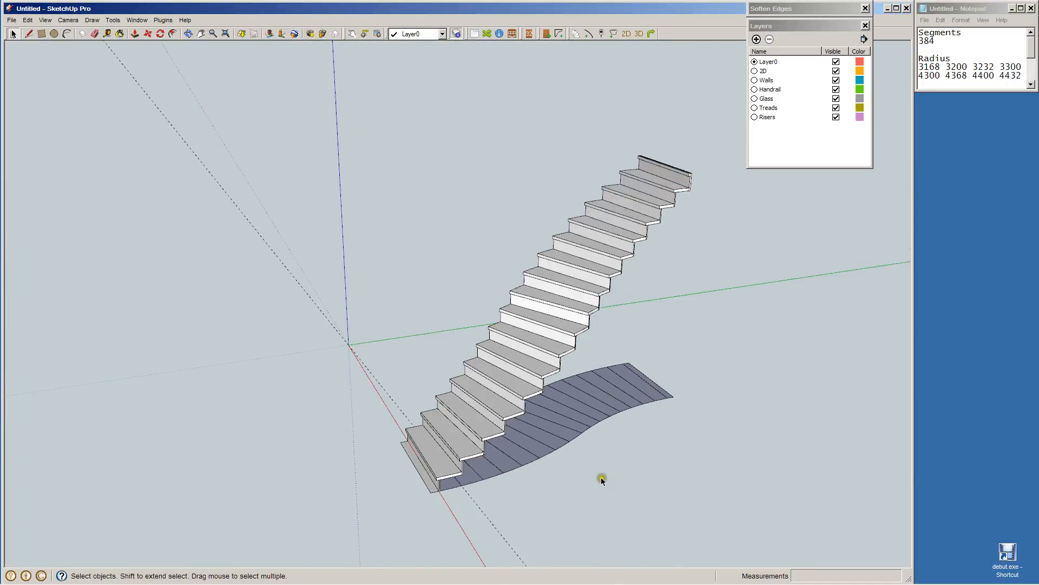
middle_click_drag(592, 529, 623, 434)
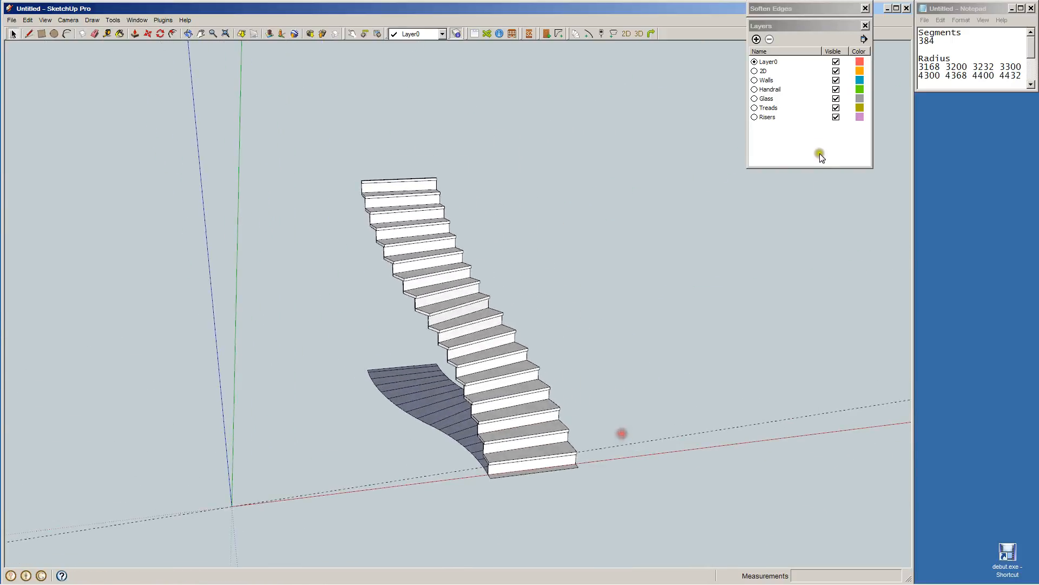
left_click(836, 118)
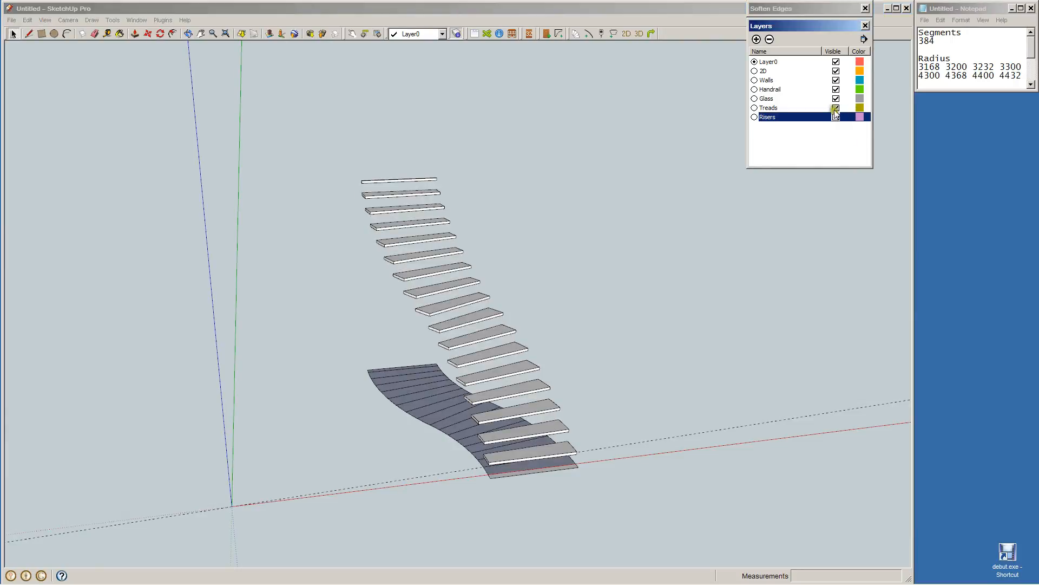
left_click(835, 108)
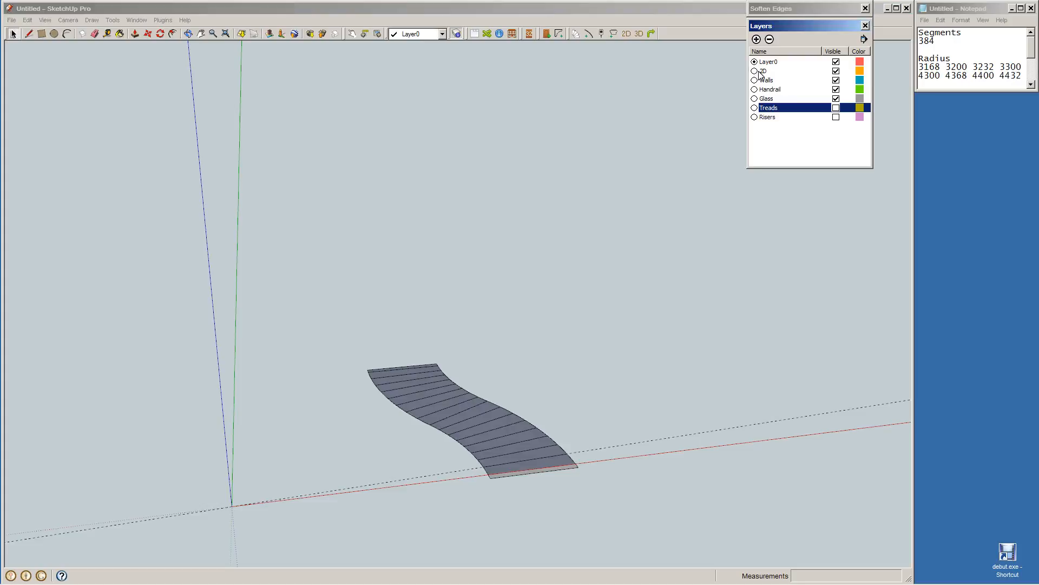
left_click(819, 65)
left_click(755, 71)
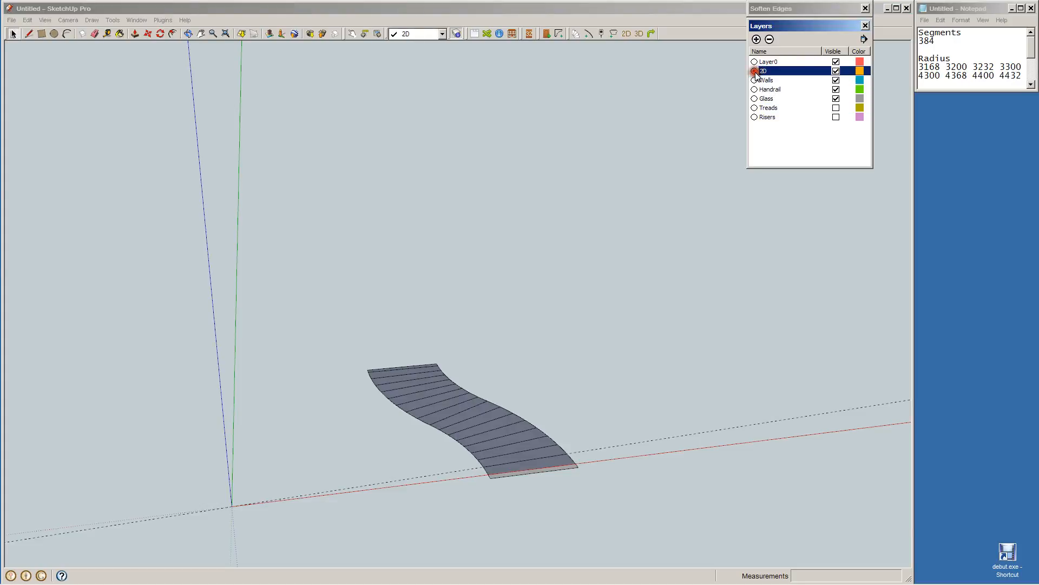
left_click(836, 61)
left_click(835, 61)
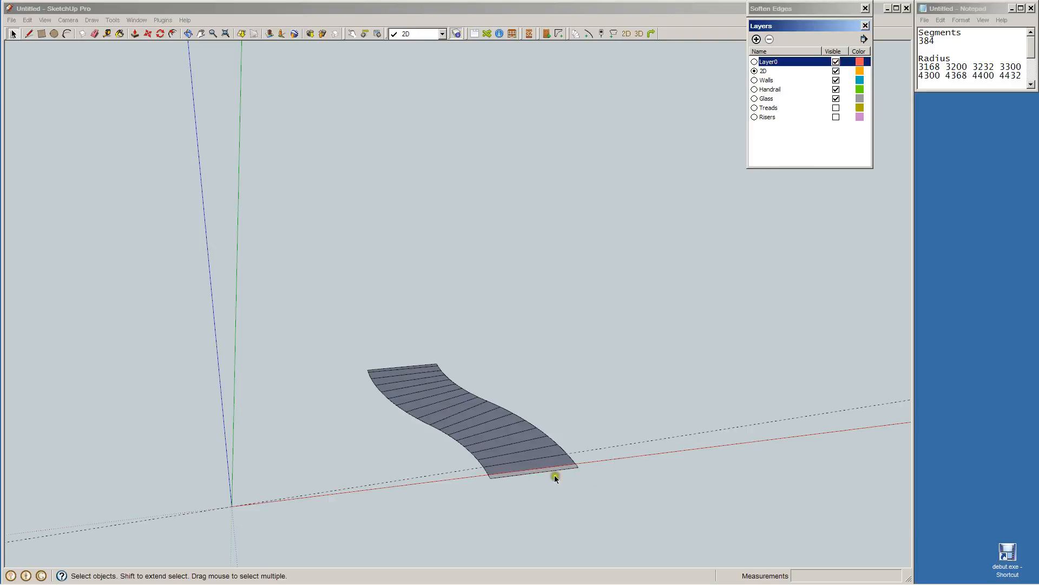
Assign the edges and faces at both ends of the plan to the 2D layer.
left_click(447, 470)
mouse_move(466, 460)
left_mouse_down()
mouse_move(558, 500)
mouse_move(626, 503)
left_mouse_up()
left_click(443, 34)
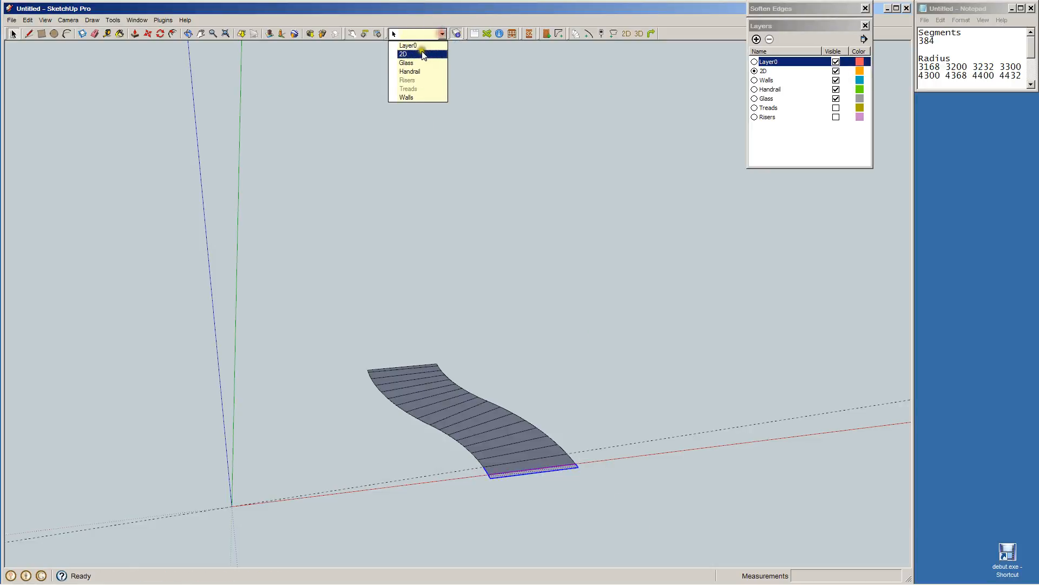
left_click(423, 52)
left_click(431, 306)
left_click_drag(325, 308, 481, 383)
left_click(443, 34)
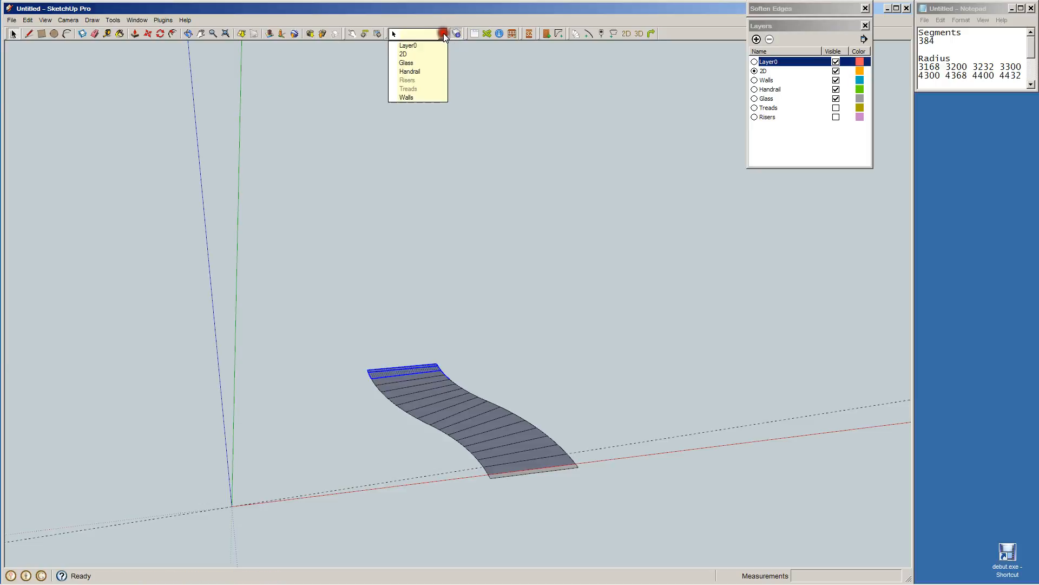
left_click(420, 52)
left_click(540, 238)
left_click(555, 311)
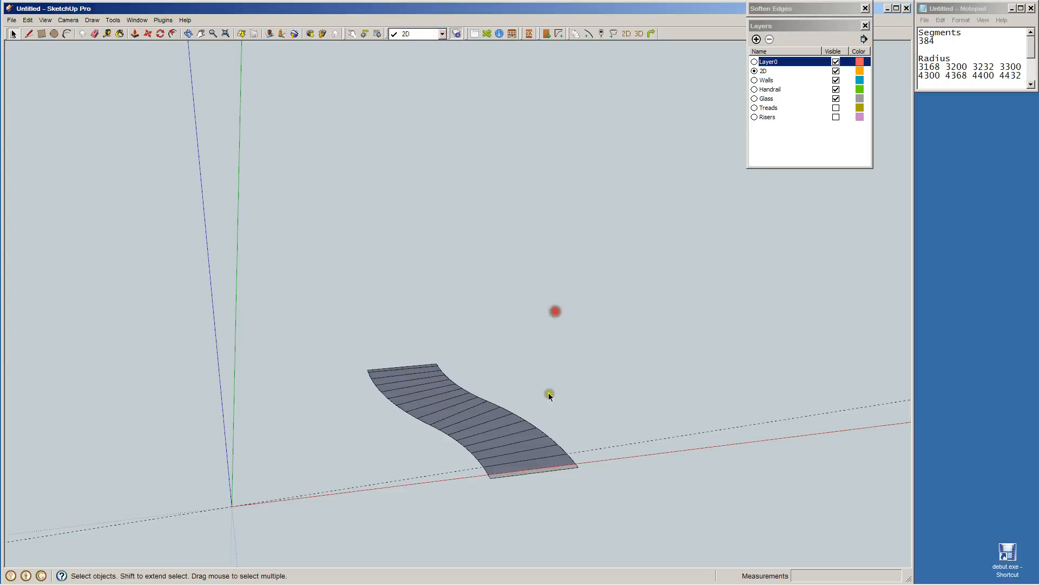
Delete the narrow extension strips at both ends of the stair plan.
scroll(557, 482, "up", 2)
left_click(589, 459)
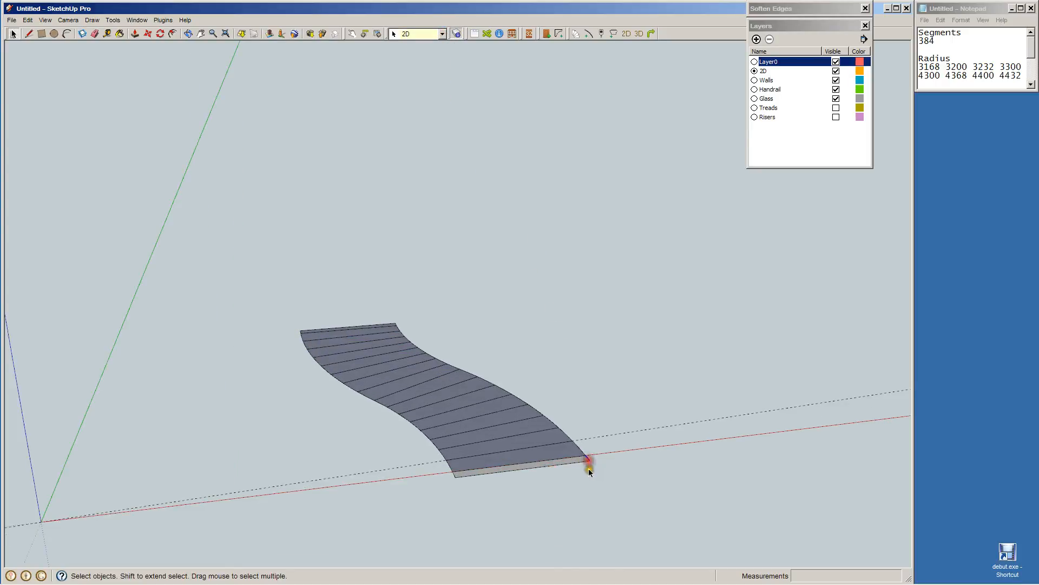
left_click(566, 464, "shift")
key("Delete")
scroll(321, 329, "up", 3)
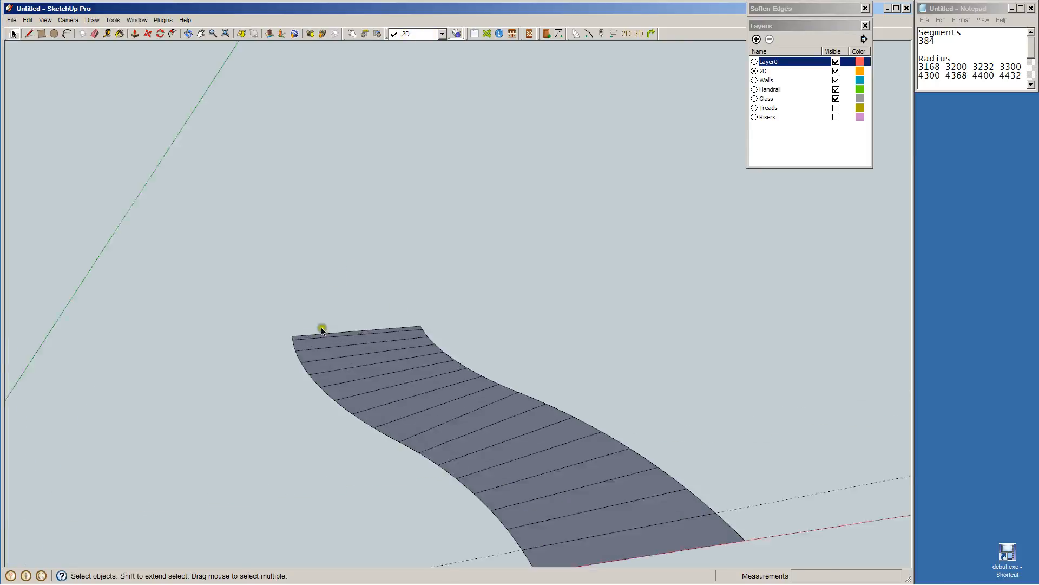
left_click(295, 339)
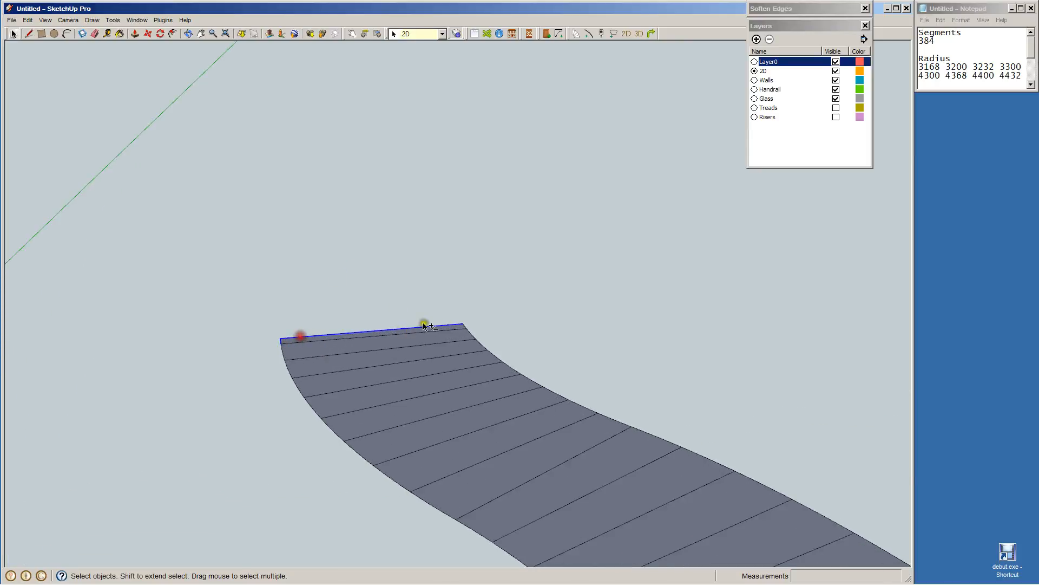
left_click(483, 326)
Group all edges and faces of the stair plan on the 2D layer.
middle_click_drag(487, 328, 649, 310)
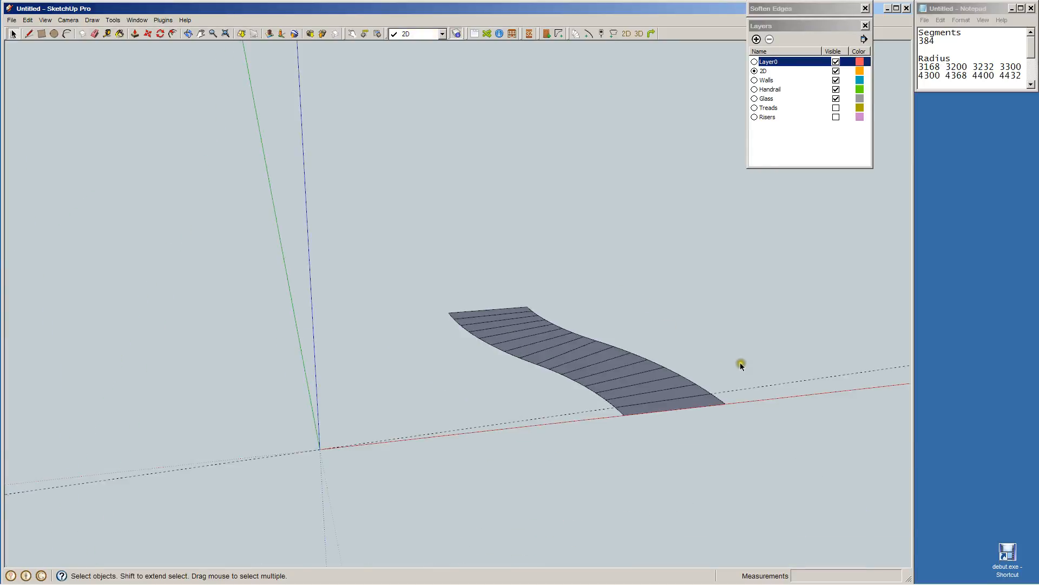
middle_click_drag(740, 362, 639, 501)
left_click_drag(441, 206, 751, 521)
right_click(567, 374)
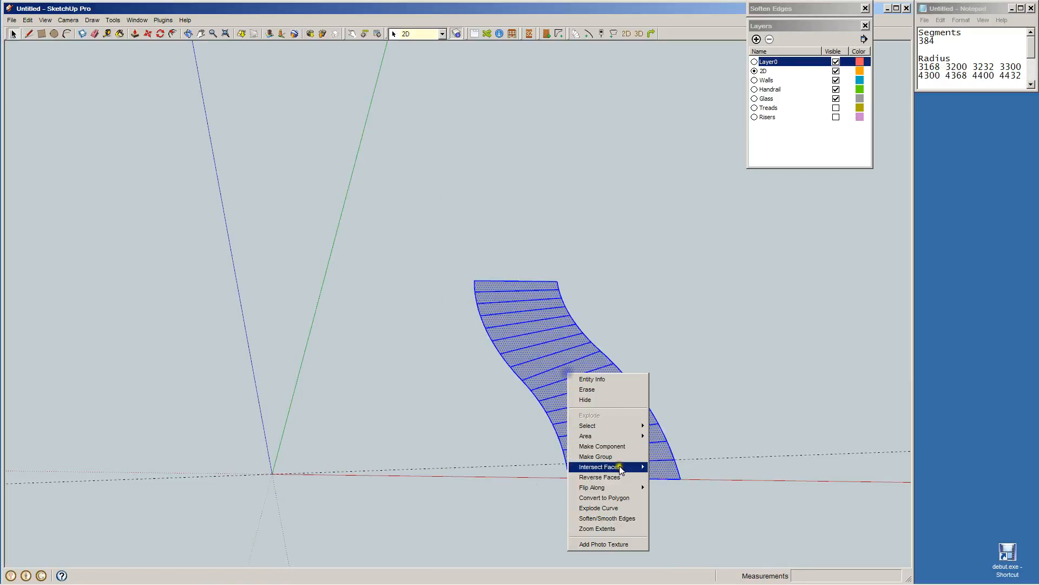
left_click(612, 465)
left_click(715, 383)
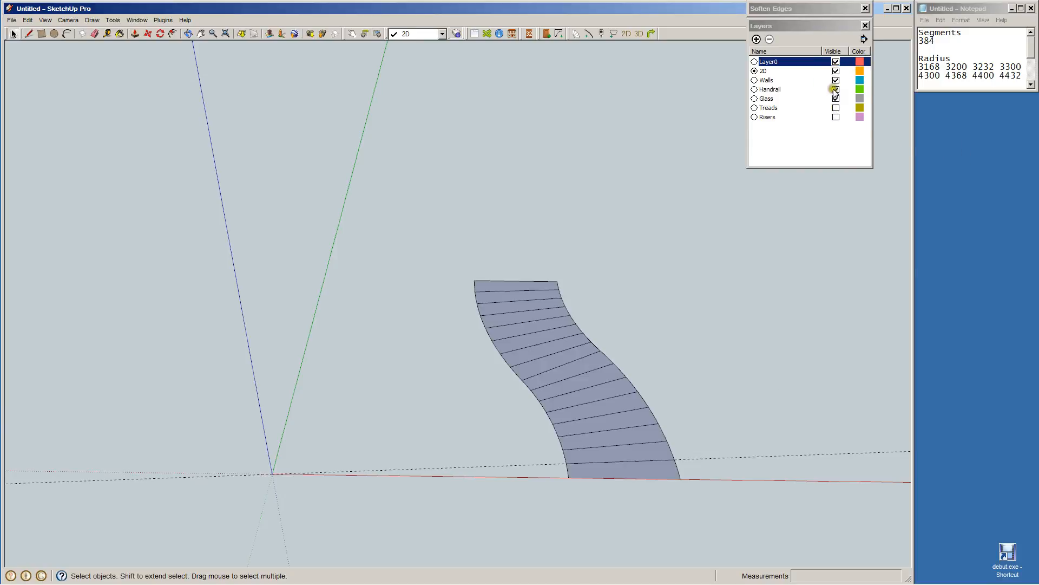
With Walls as the active layer and 2D hidden, draw circles of 3200 mm and 3300 mm radius centred on the origin.
left_click(755, 79)
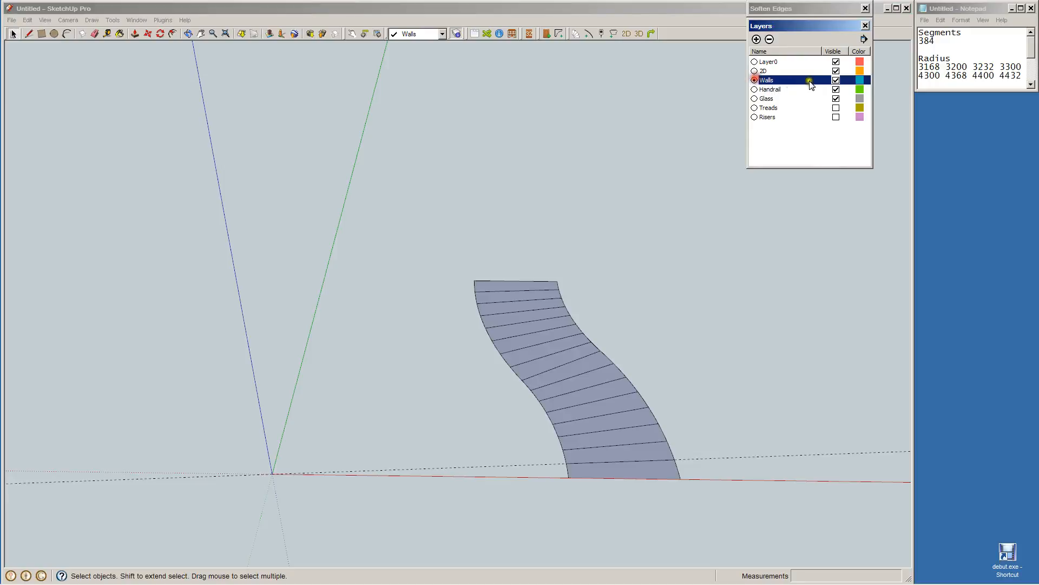
left_click(836, 70)
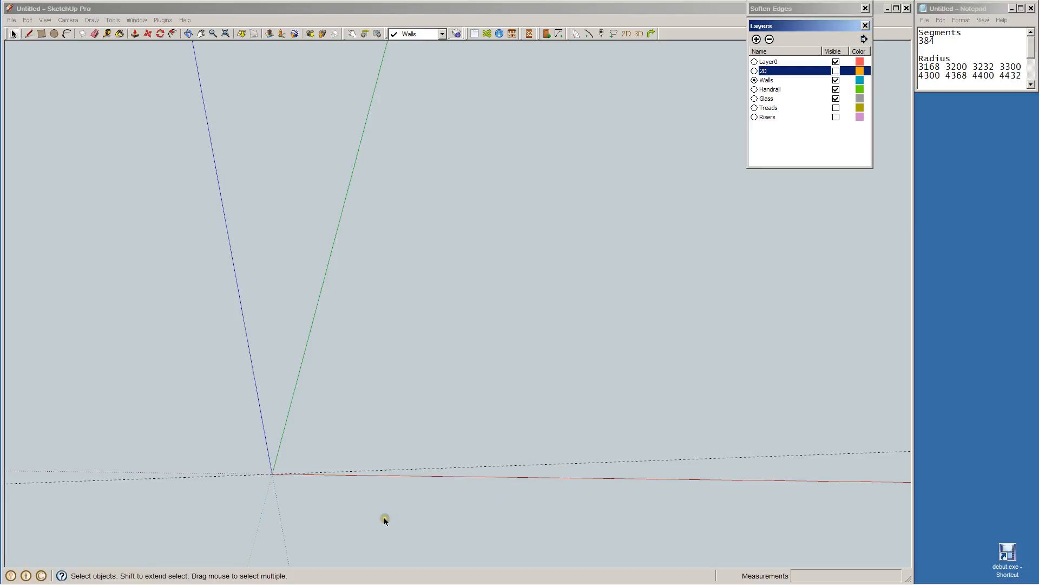
key("c")
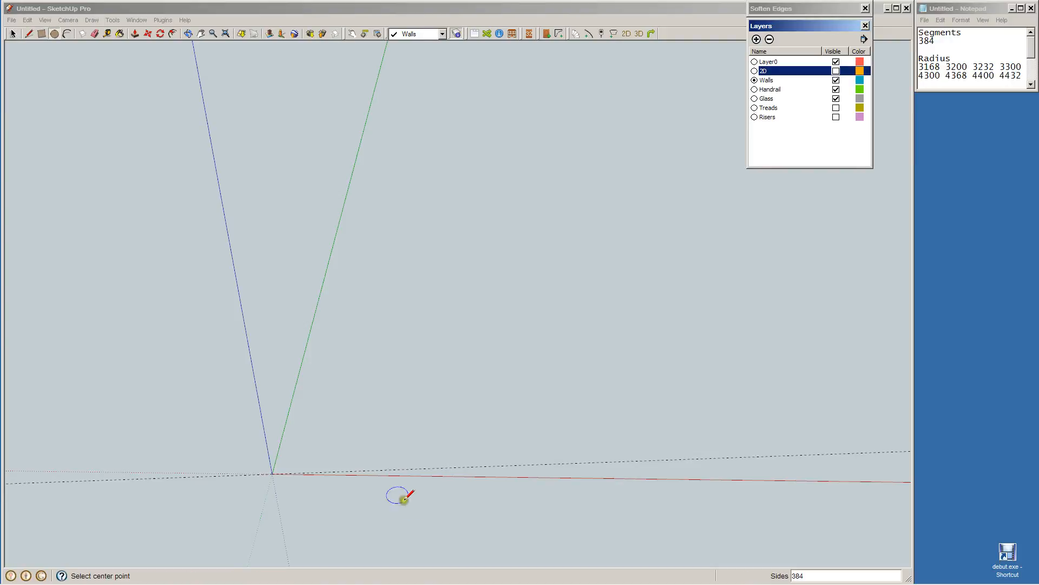
left_click(272, 474)
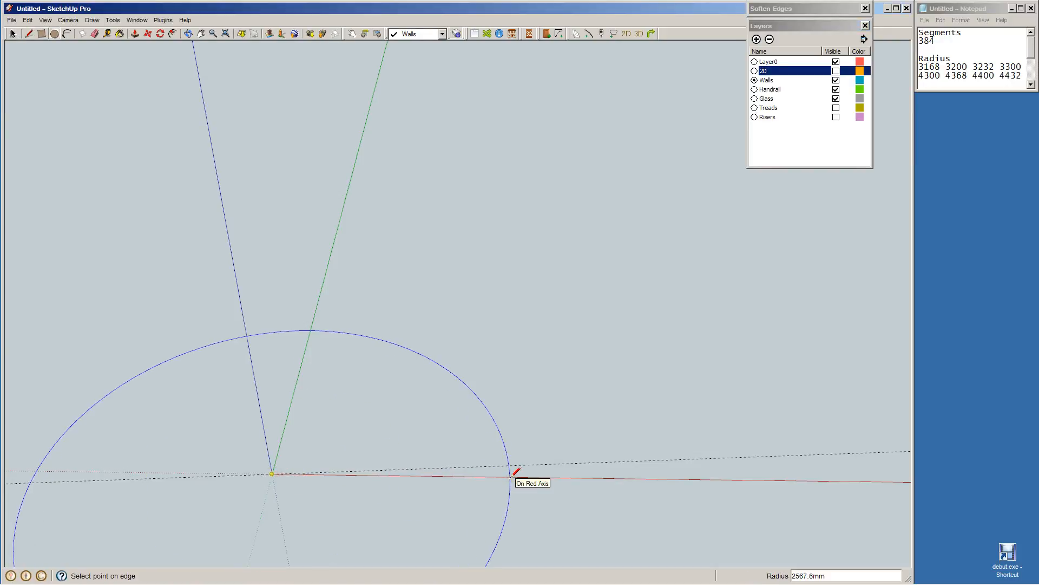
type("3200")
key("Return")
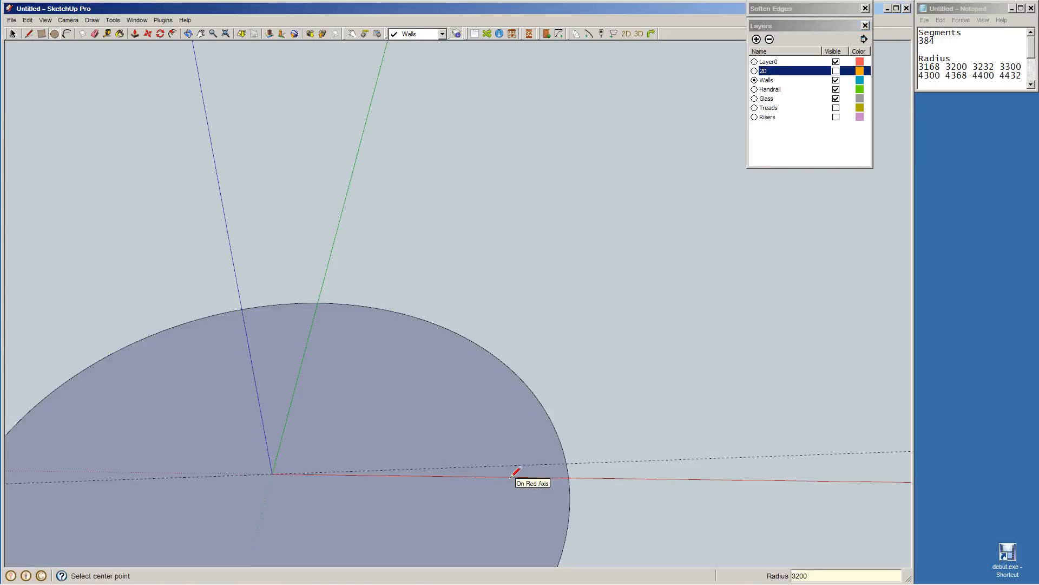
left_click(272, 474)
type("3")
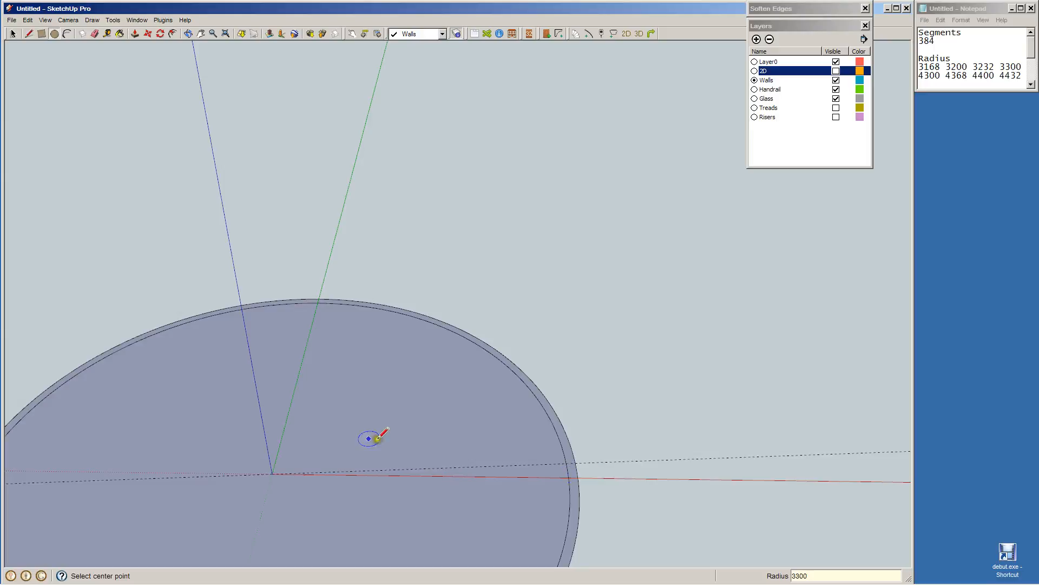
Add circles of 4300 mm and 4400 mm radius centred on the origin on the Walls layer.
left_click(272, 474)
left_click(276, 473)
left_click(273, 473)
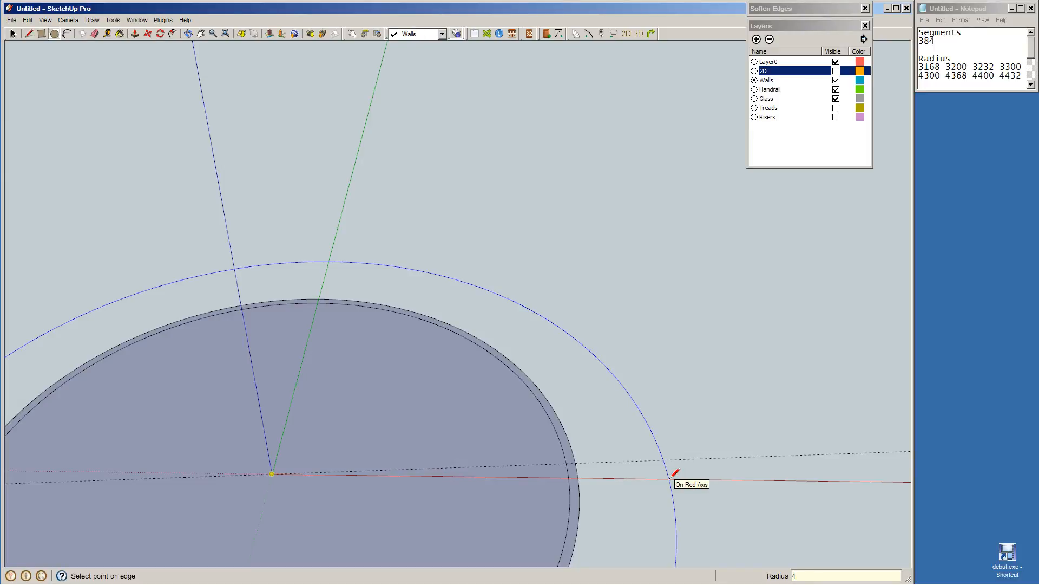
type("4300")
key("Return")
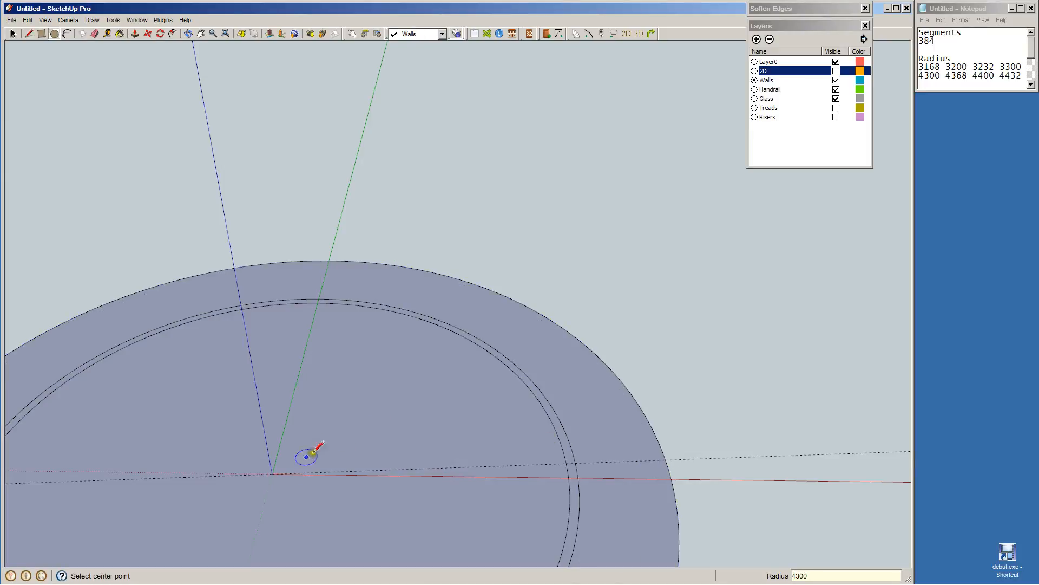
left_click(272, 474)
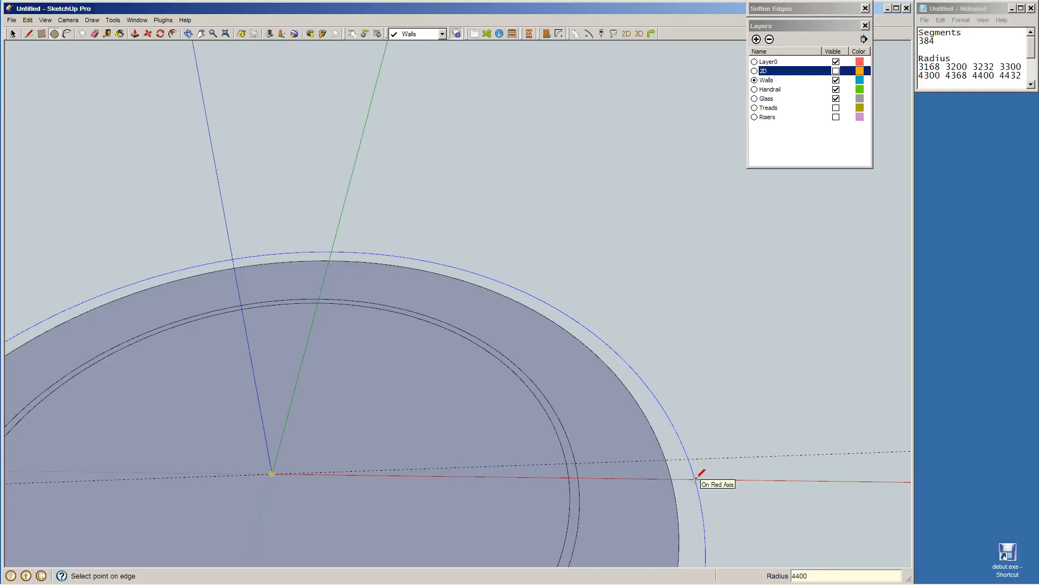
key("Return")
key("space")
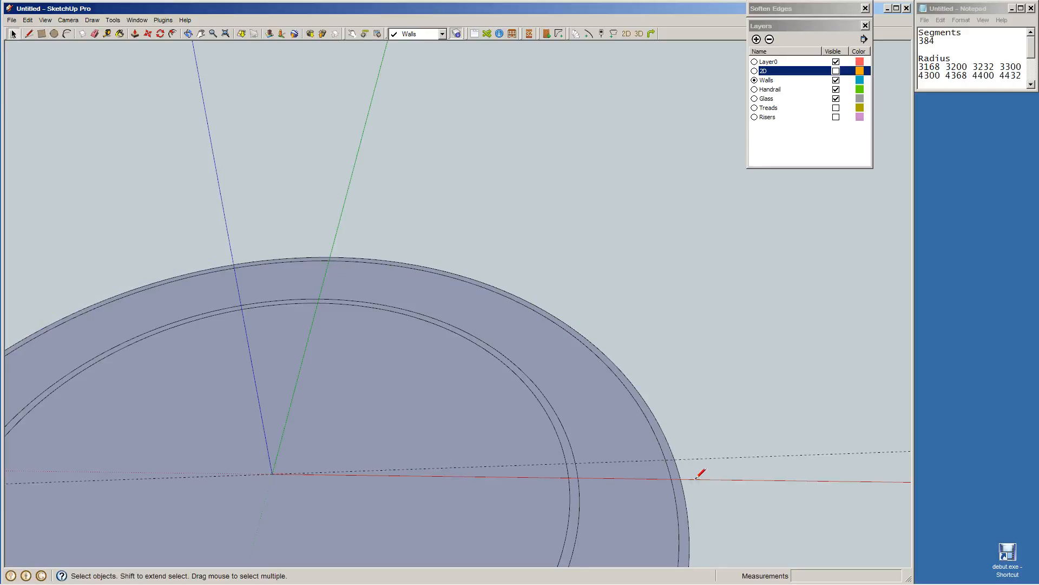
Draw 100 mm lines across the outer and inner ring bands where they meet the red axis.
scroll(695, 479, "up", 5)
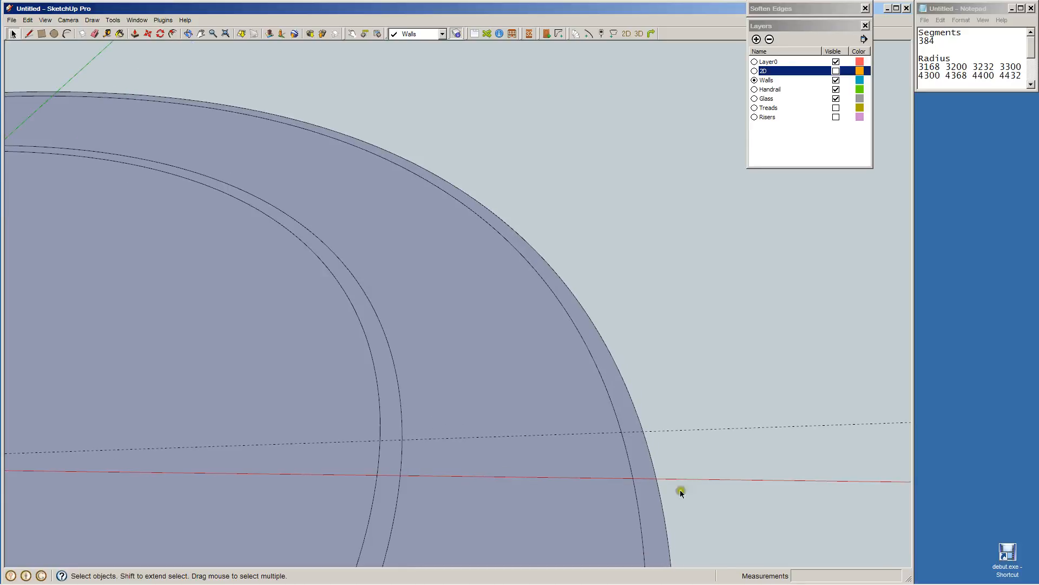
mouse_move(462, 456)
middle_mouse_down()
mouse_move(464, 502)
mouse_move(476, 497)
mouse_move(459, 399)
mouse_move(452, 494)
middle_mouse_up()
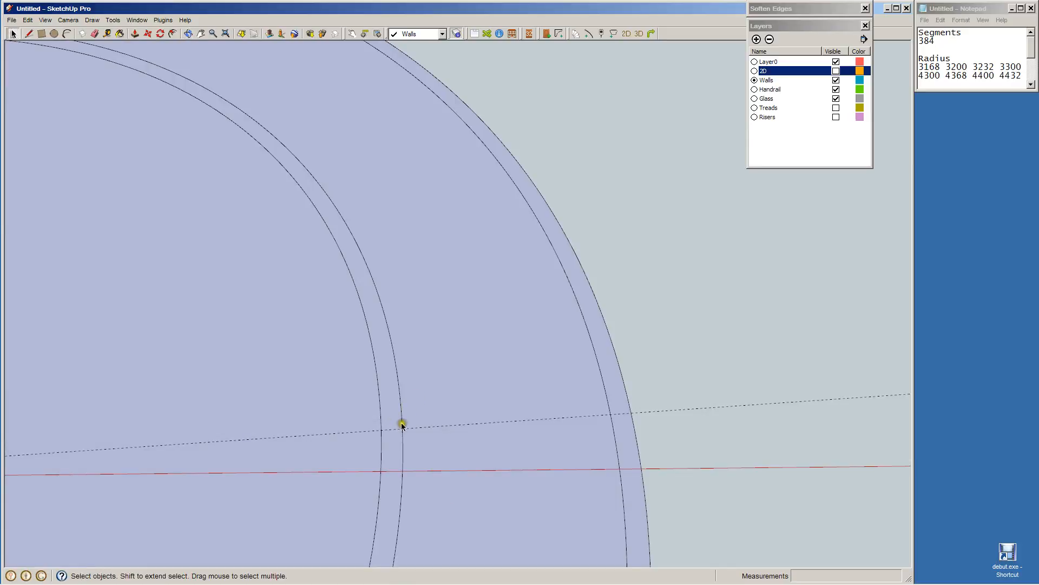
left_click(597, 358)
left_click(708, 381)
key("l")
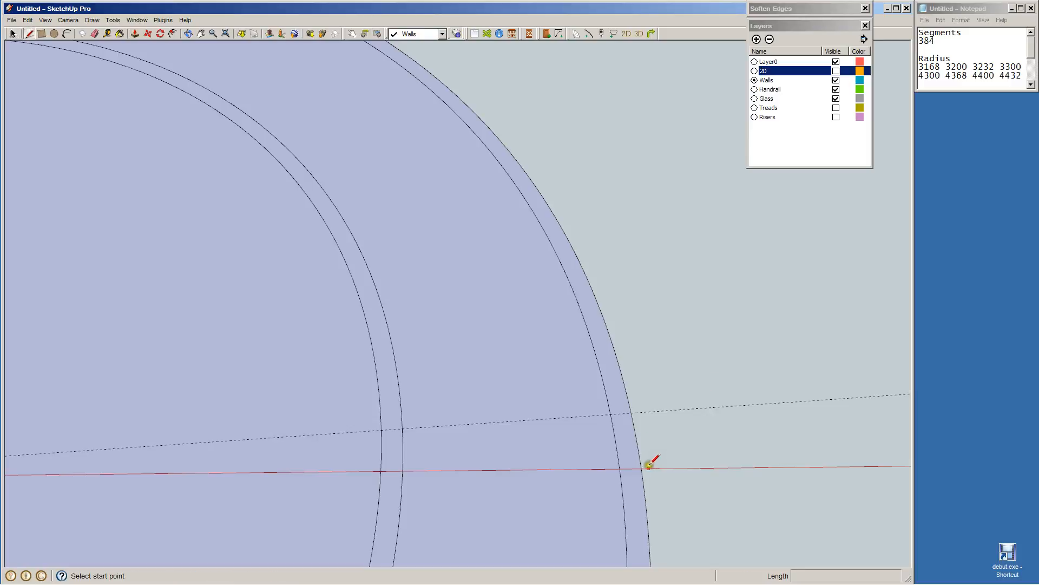
left_click(641, 465)
left_click(621, 467)
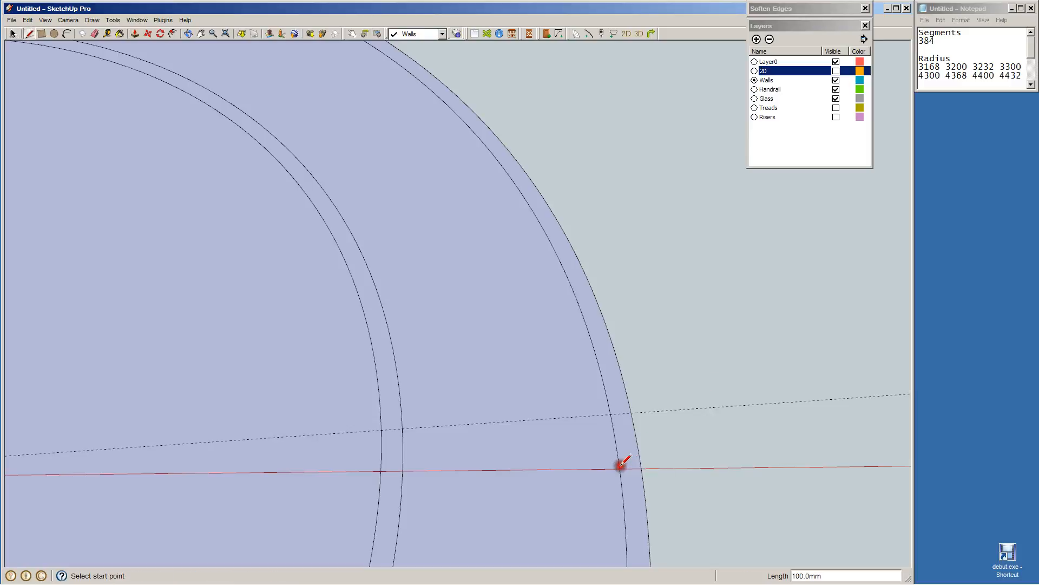
left_click(402, 470)
left_click(381, 469)
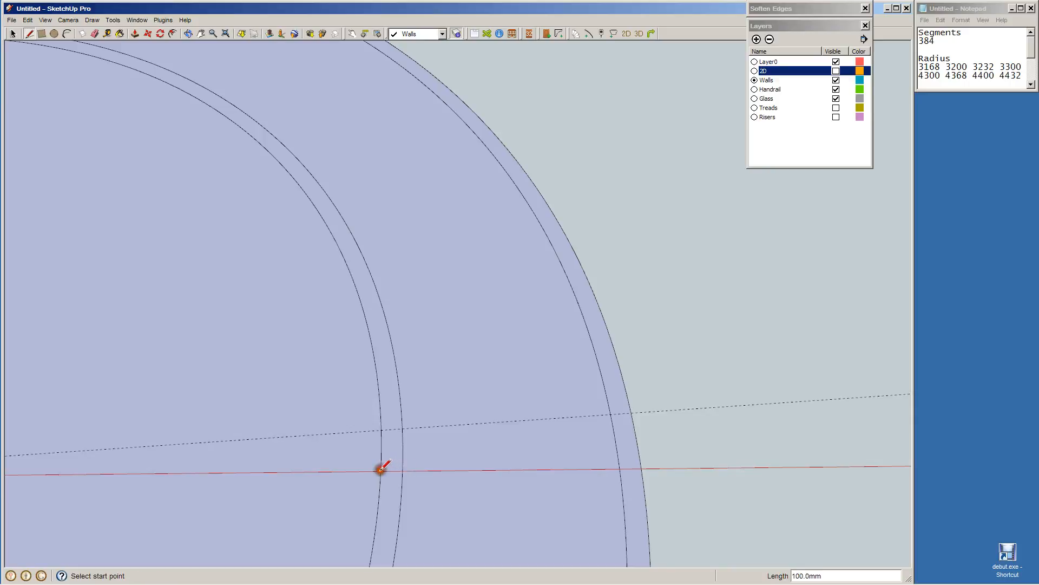
Draw lines across the inner and outer ring bands along the angled guide.
left_click(382, 430)
left_click(403, 428)
left_click(611, 414)
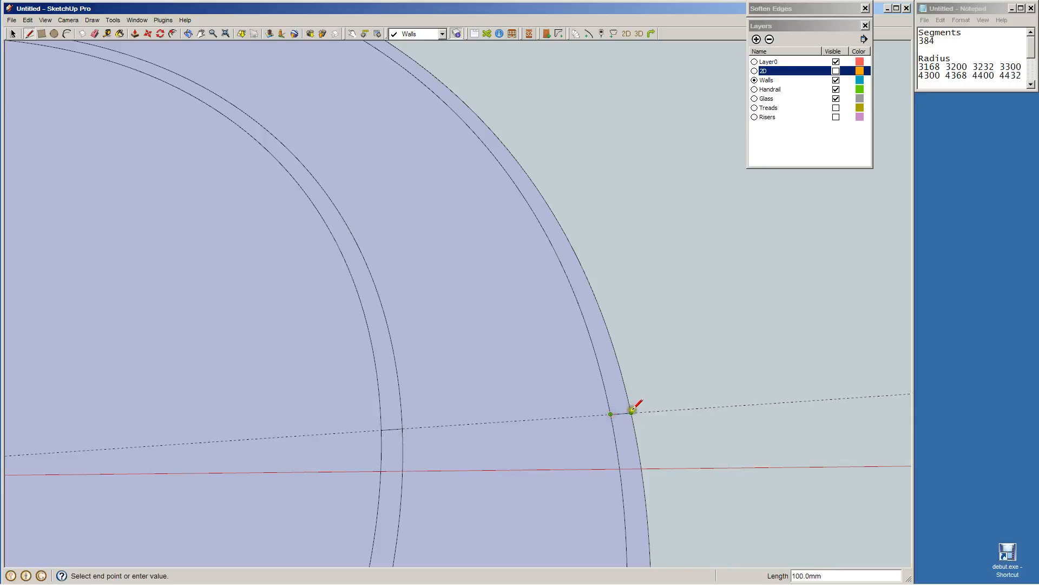
left_click(632, 413)
key("space")
Delete the remaining arcs of all four circles, keeping only the two wall segments between the red axis and the angled guide.
left_click(624, 388)
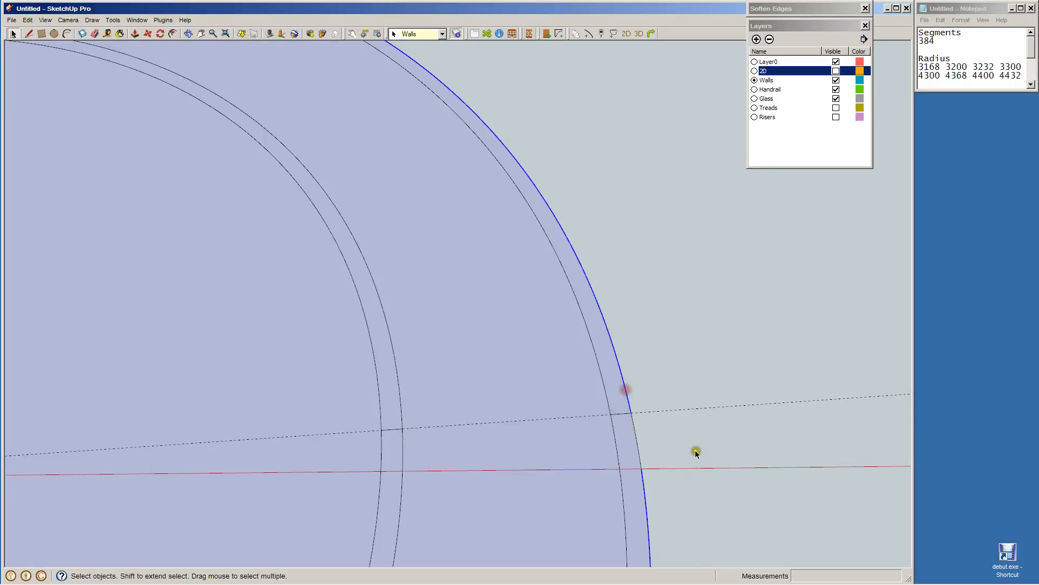
key("Delete")
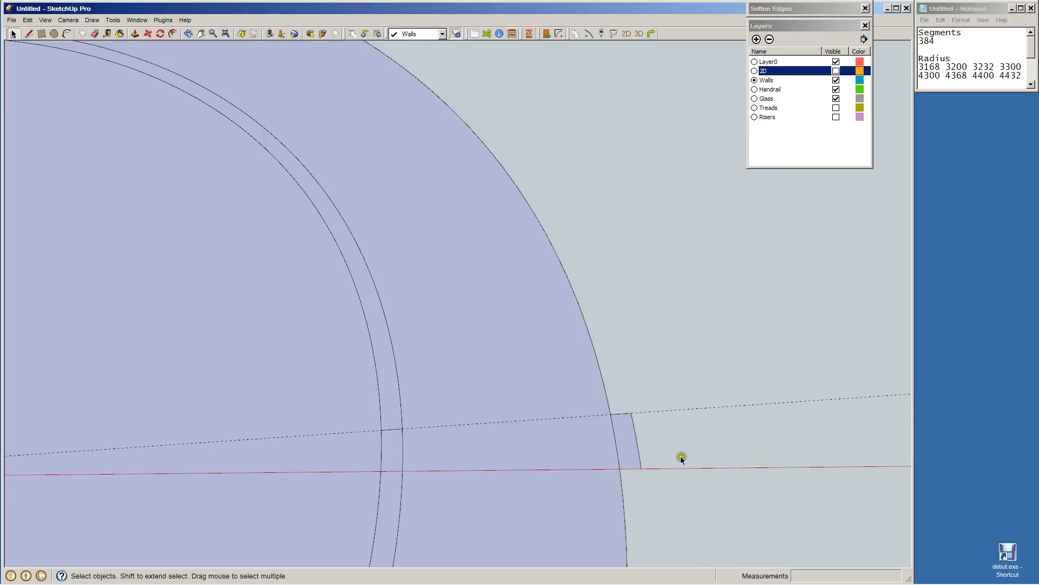
left_click(607, 399)
key("Delete")
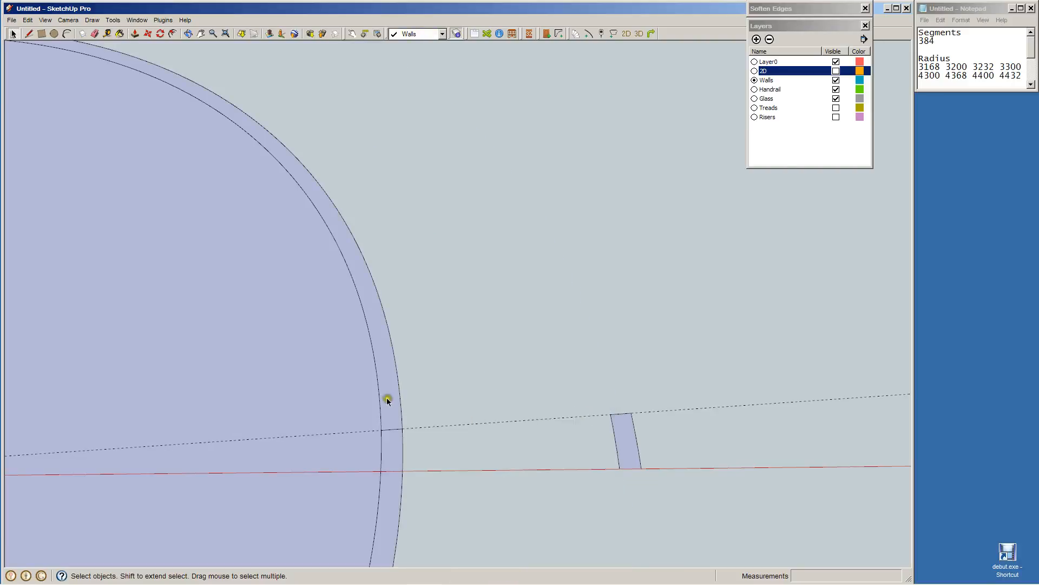
left_click(399, 408)
key("Delete")
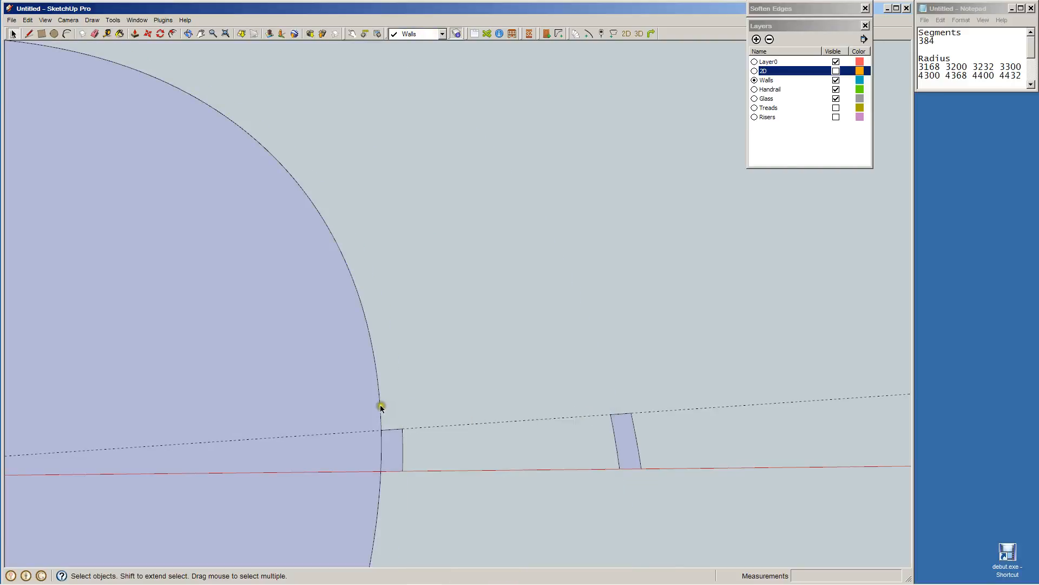
left_click(380, 405)
key("Delete")
Add a guide parallel to the red axis, just inside the wall segments' ends on that axis.
scroll(476, 485, "down", 1)
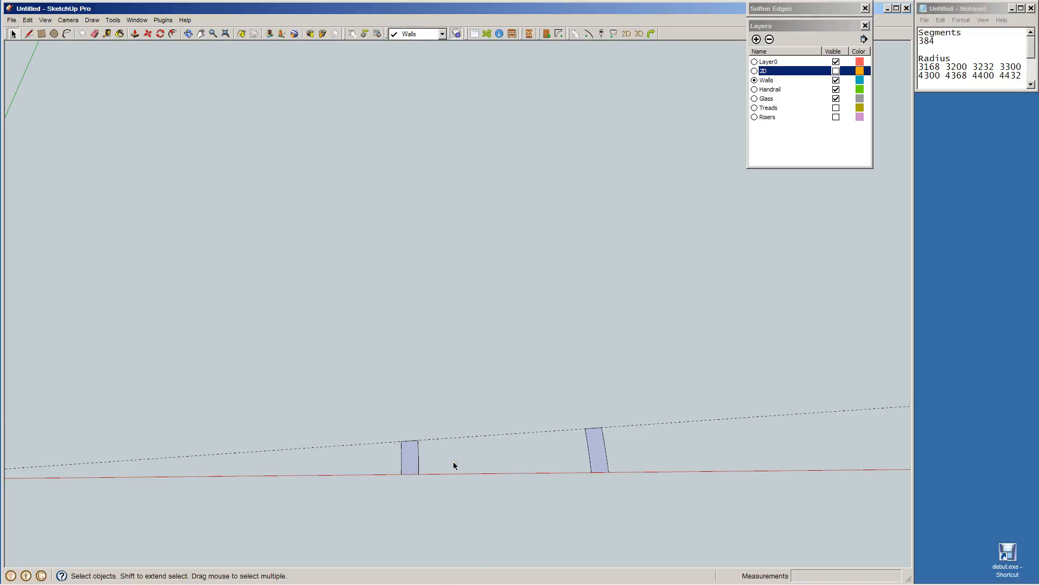
mouse_move(453, 461)
middle_mouse_down()
mouse_move(453, 519)
mouse_move(460, 460)
mouse_move(306, 478)
middle_mouse_up()
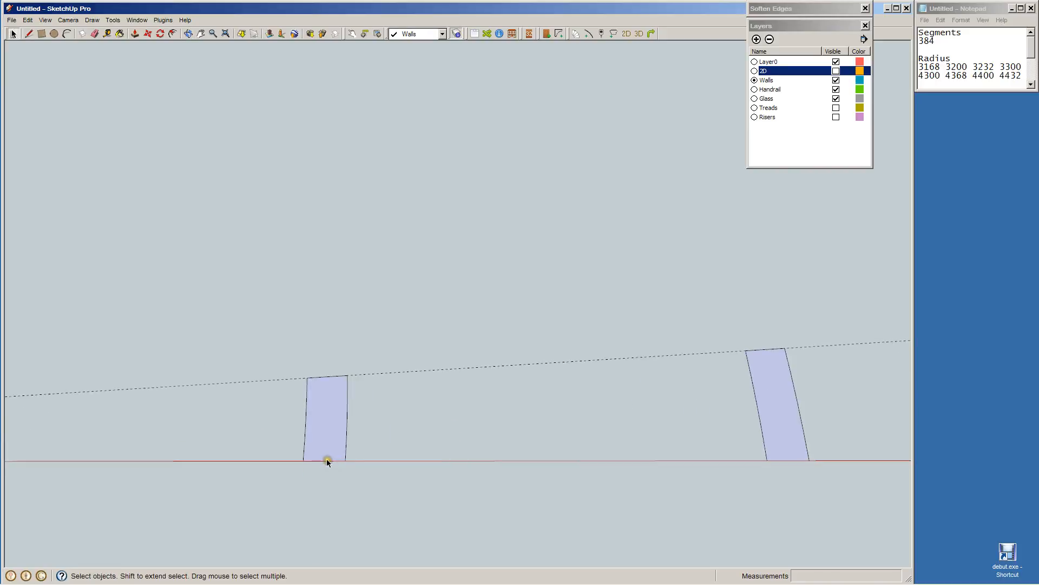
key("t")
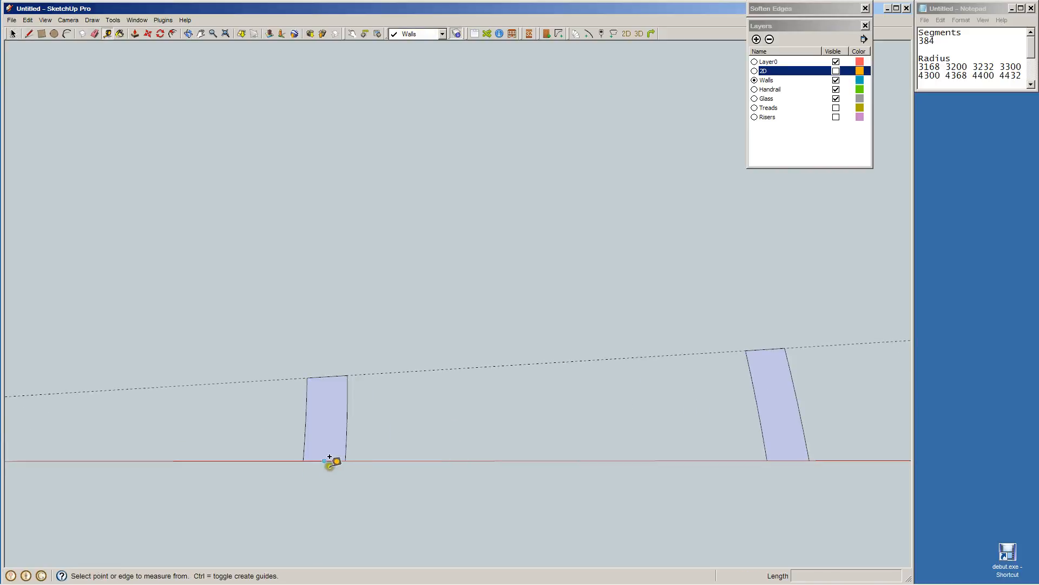
left_click(325, 460)
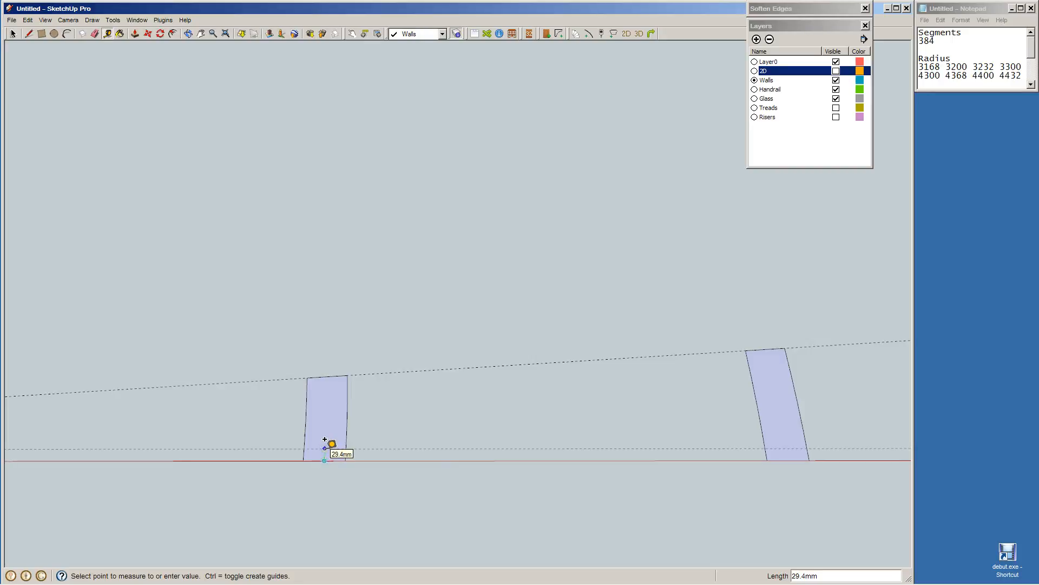
key("Return")
key("space")
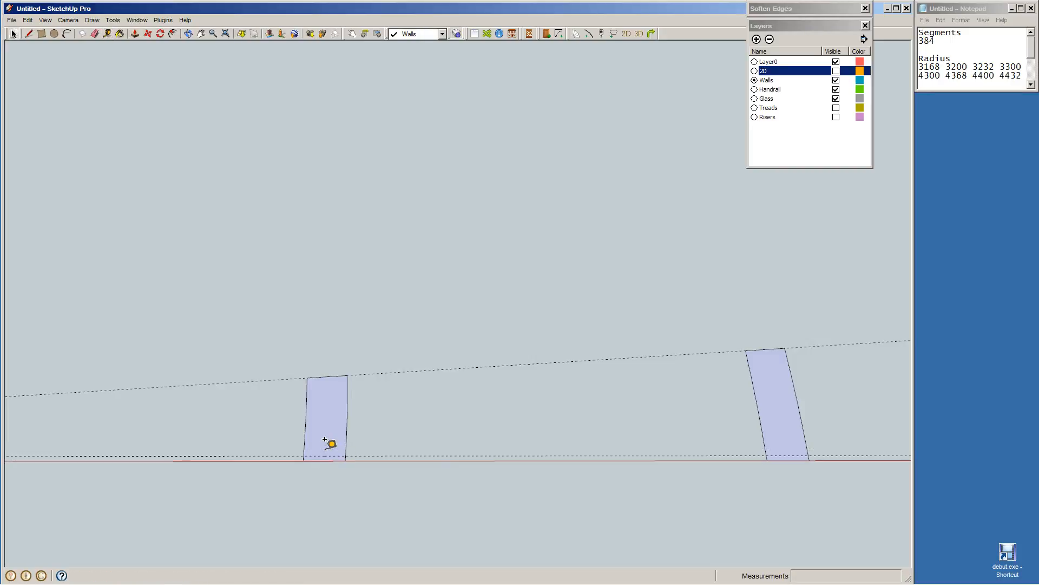
Draw a line across the inner wall segment along the guide parallel to the red axis.
scroll(347, 449, "up", 4)
scroll(351, 450, "up", 1)
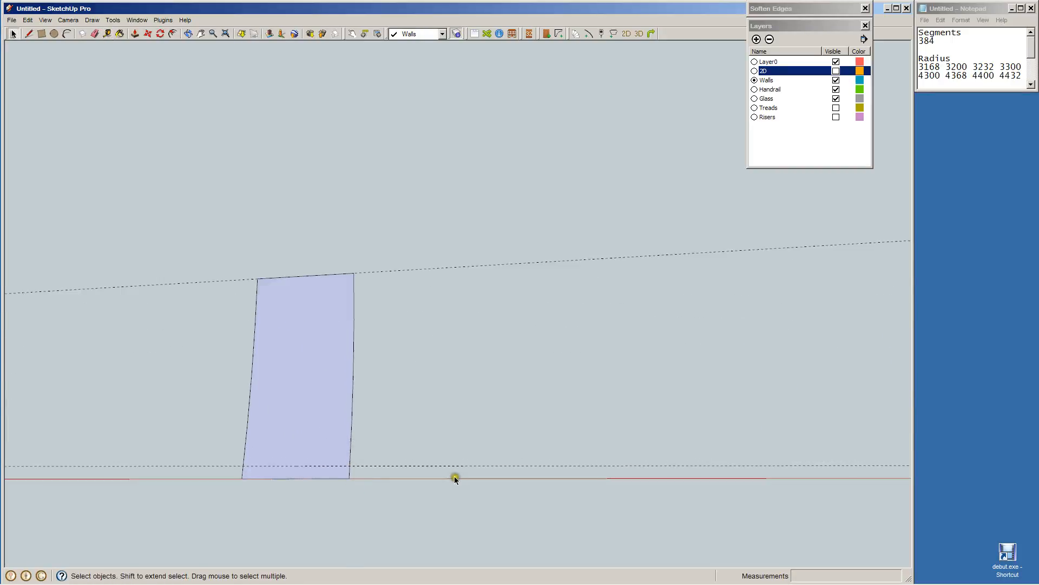
key("l")
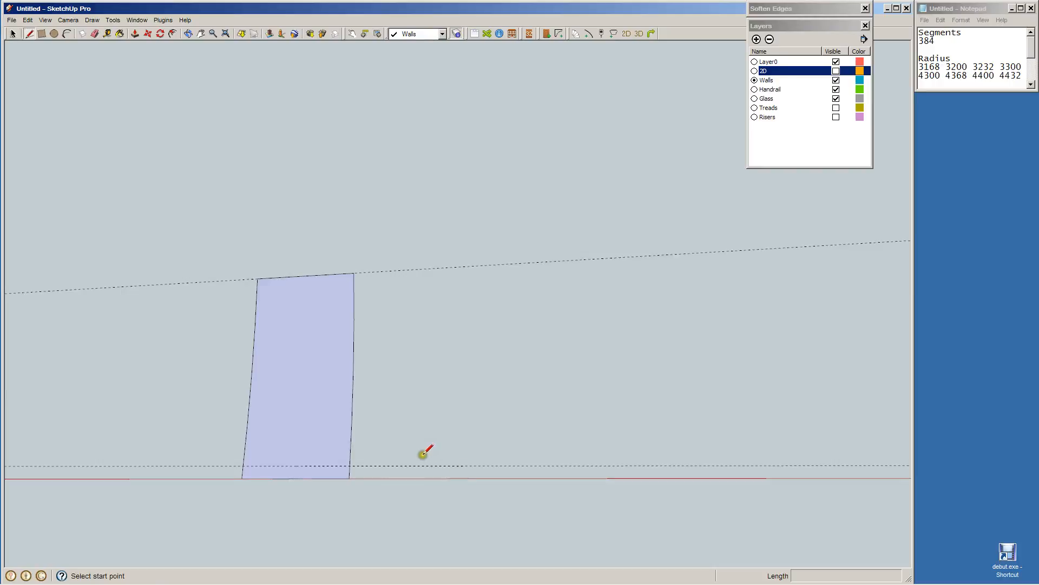
left_click(349, 465)
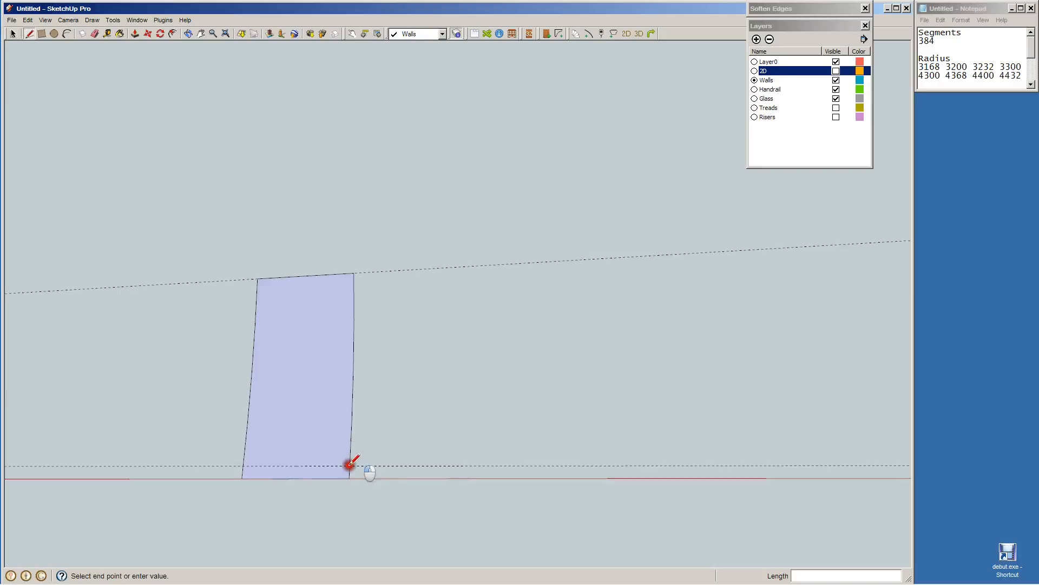
left_click(243, 465)
key("space")
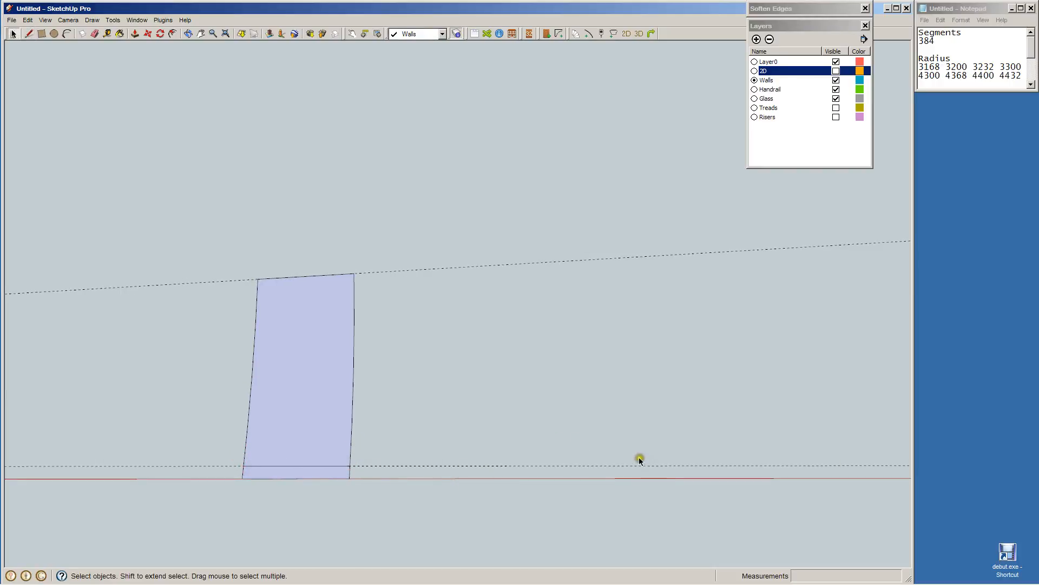
Draw a line across the outer wall segment along the guide parallel to the red axis.
middle_click_drag(640, 459, 484, 448)
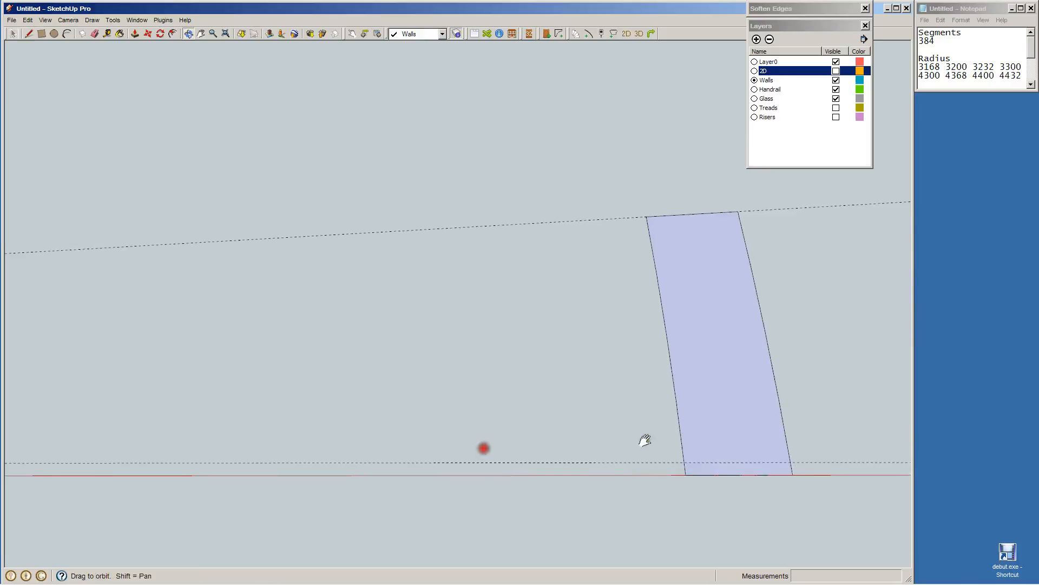
middle_click_drag(644, 440, 488, 457, "shift")
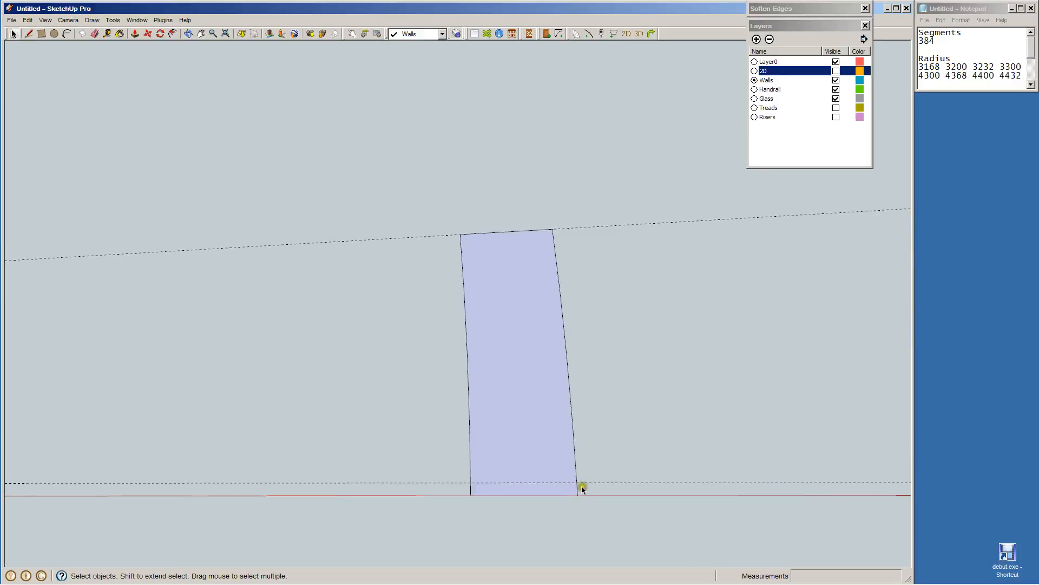
key("l")
left_click(577, 481)
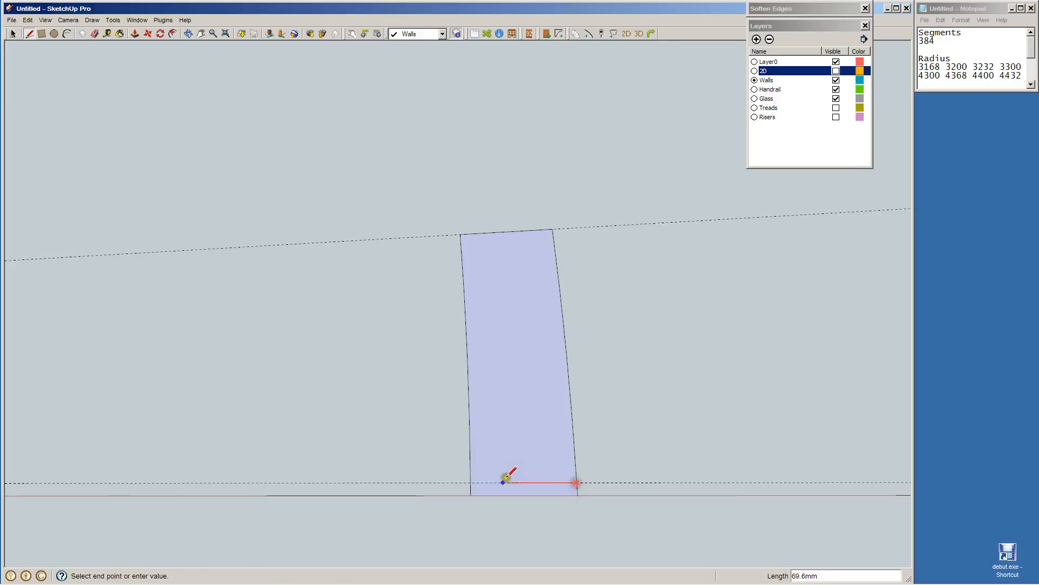
left_click(470, 481)
key("space")
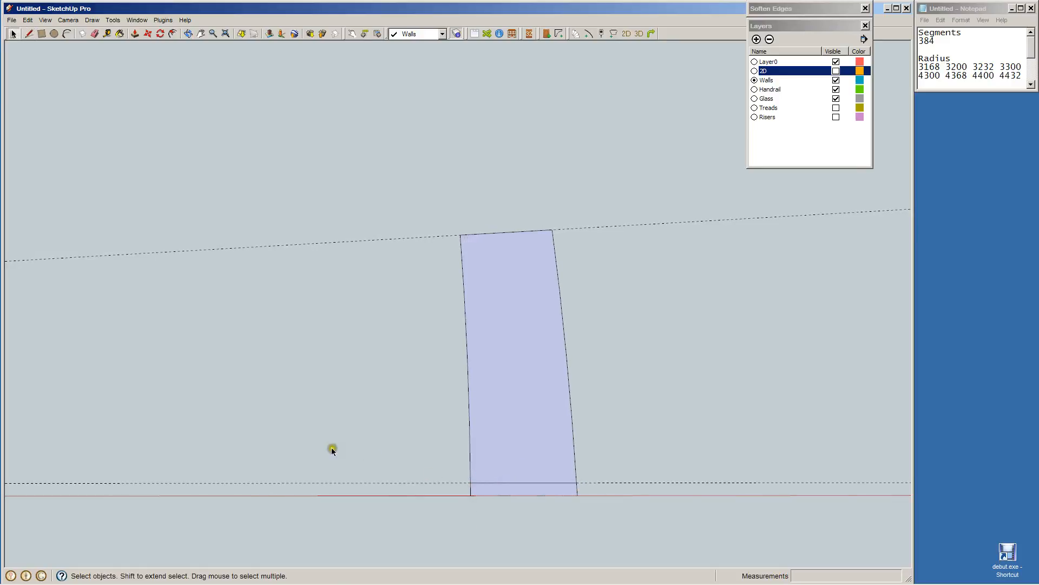
Select all edges and faces of both wall segments.
middle_click_drag(333, 451, 366, 415)
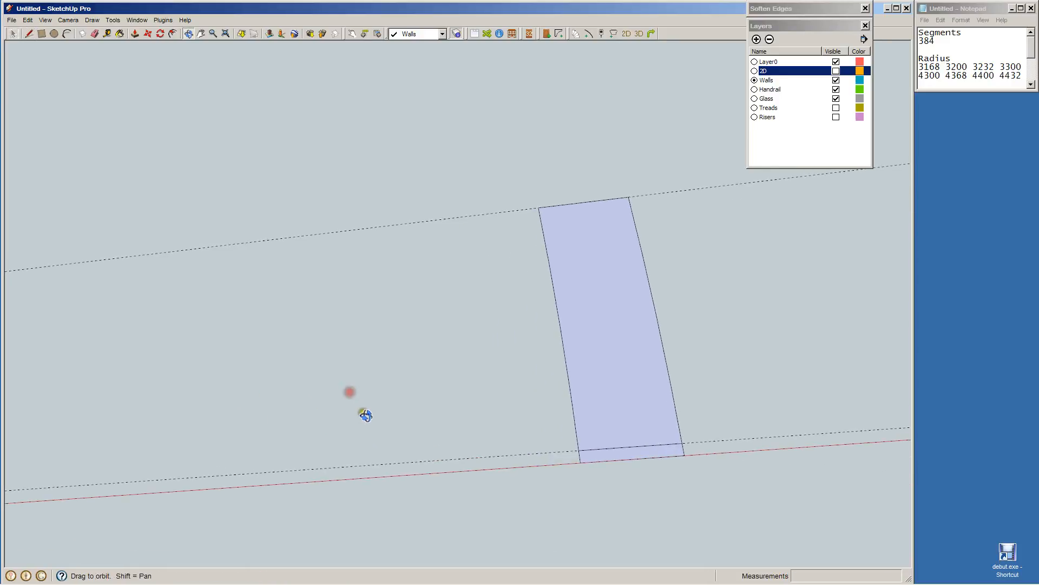
scroll(585, 352, "down", 5)
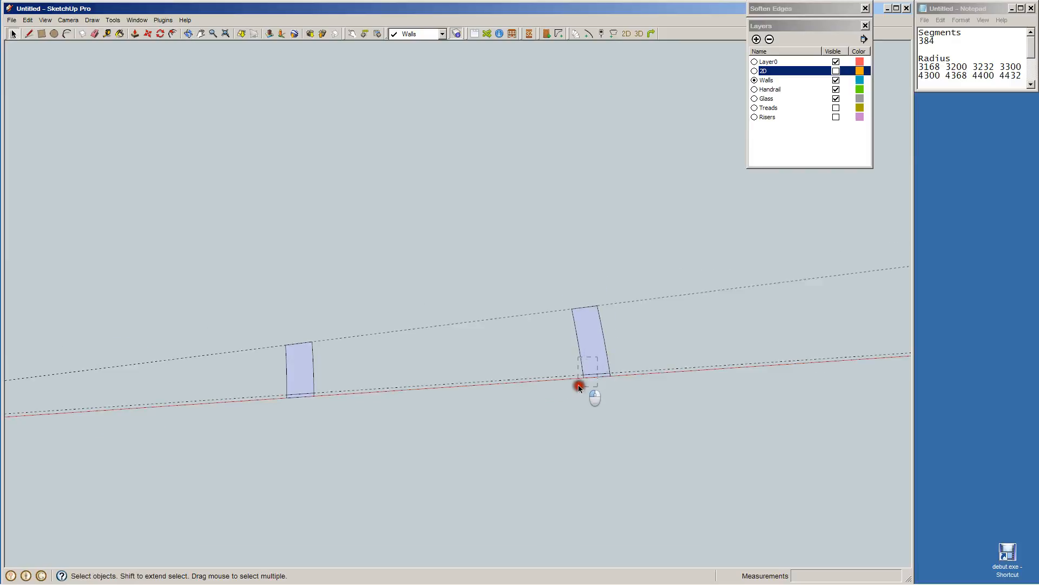
left_click(578, 385)
left_click(672, 375)
middle_click_drag(625, 361, 658, 374)
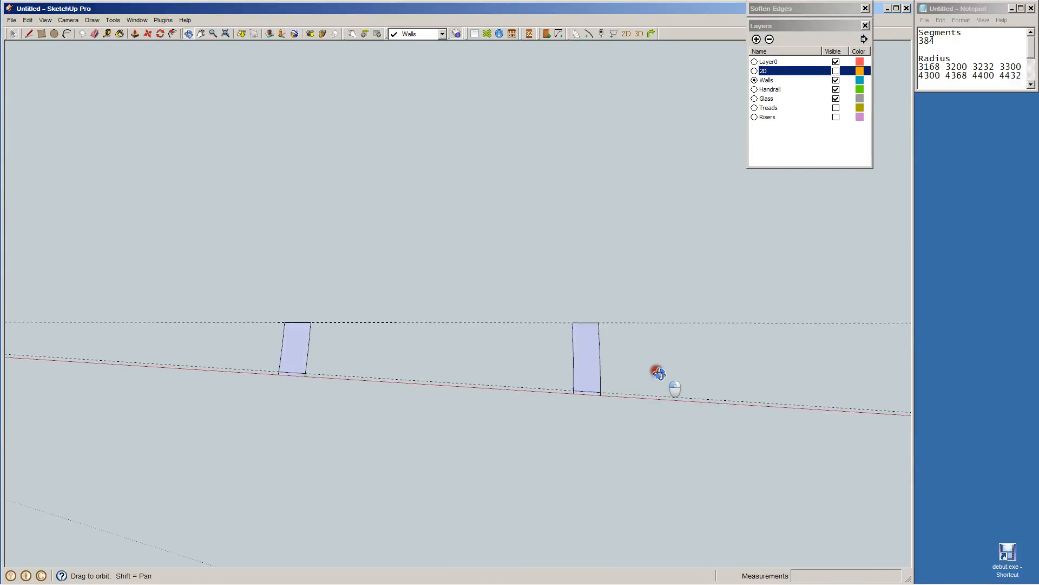
scroll(295, 359, "up", 3)
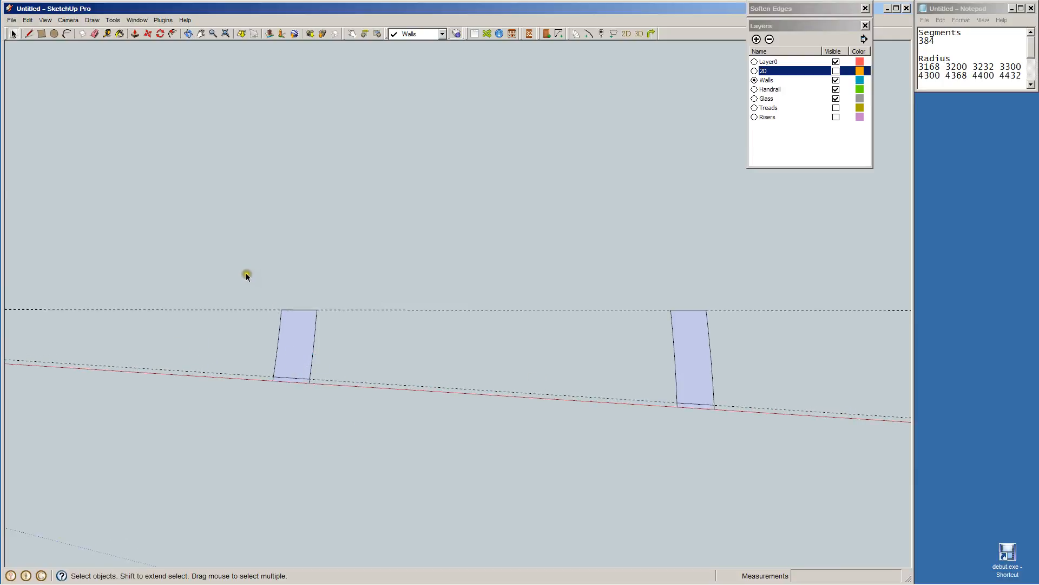
left_click_drag(231, 241, 777, 468)
middle_click_drag(302, 442, 190, 371)
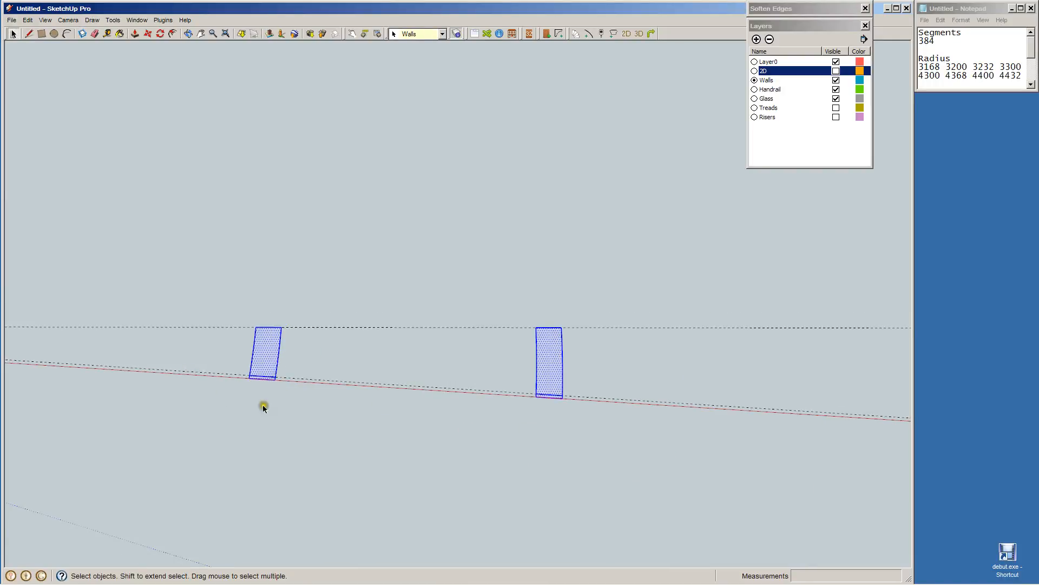
Rotate a copy of both selected wall segments about the origin, from the red axis to the angled guide.
key("o")
left_click_drag(226, 386, 460, 398, "shift")
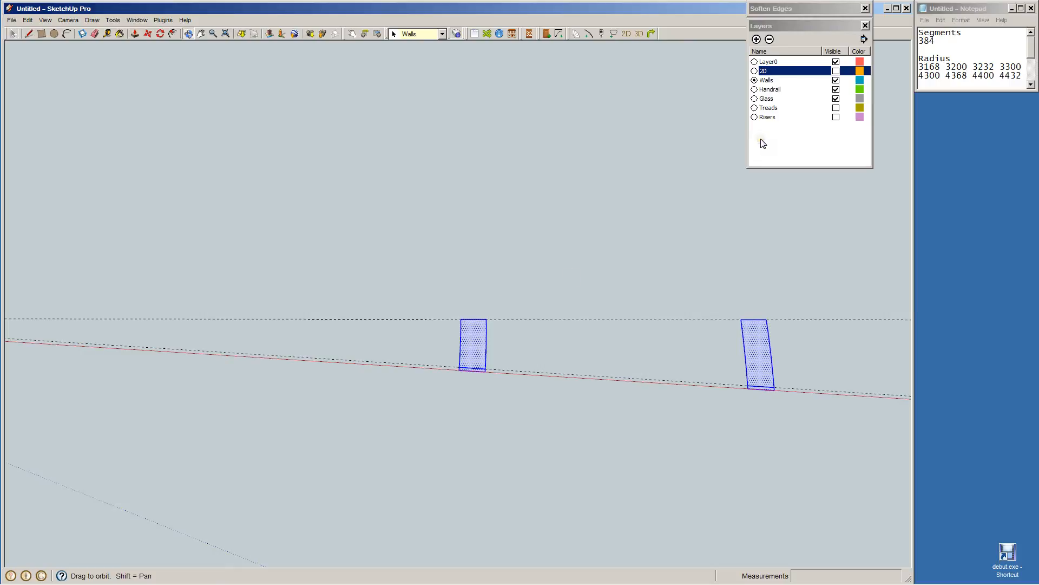
left_click_drag(248, 366, 422, 385)
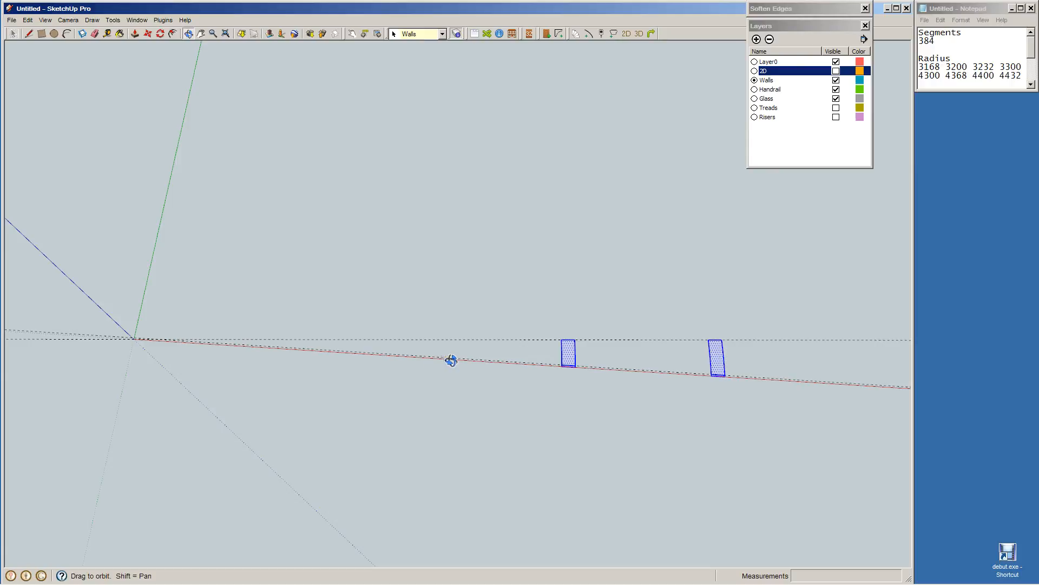
key("space")
scroll(135, 339, "up", 5)
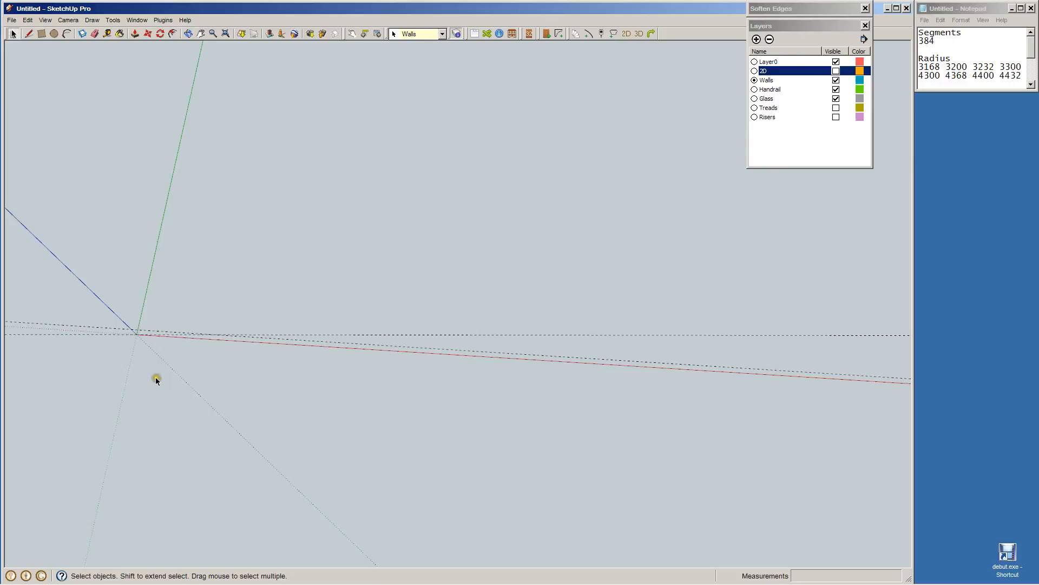
key("q")
left_click(136, 332)
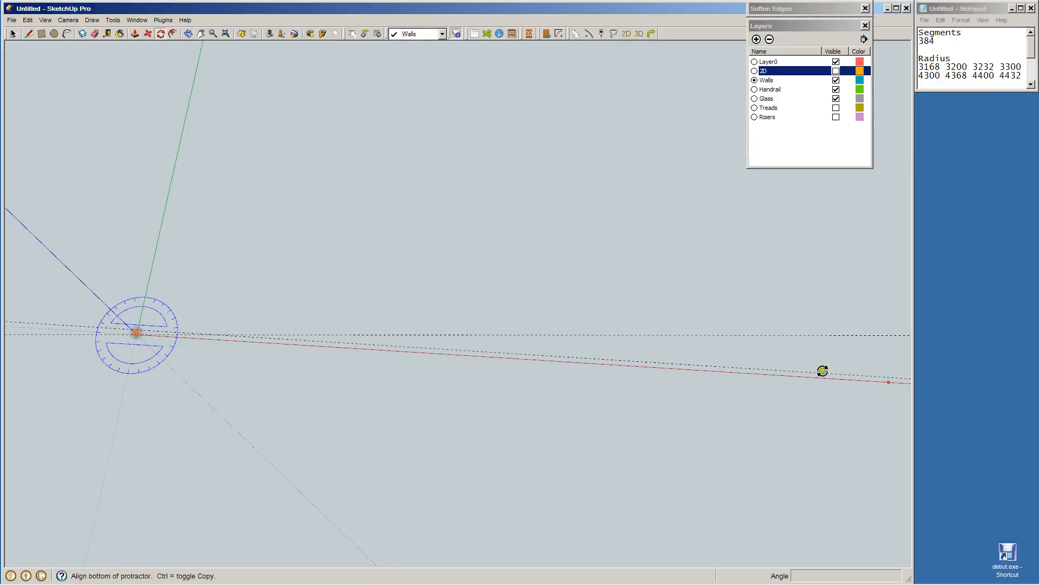
middle_click_drag(807, 425, 483, 429)
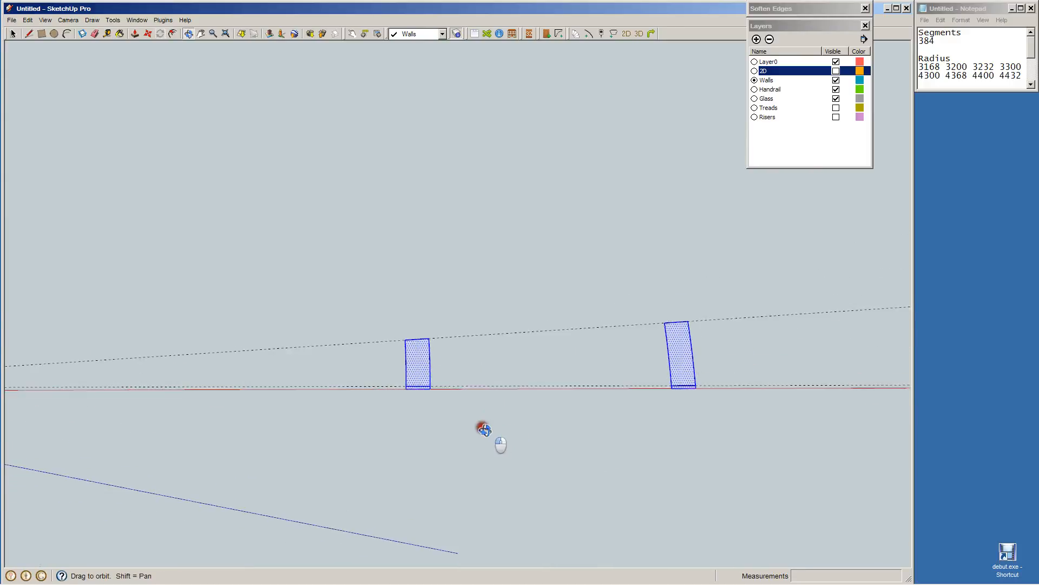
left_click_drag(483, 429, 478, 422)
scroll(394, 386, "up", 5)
key("Escape")
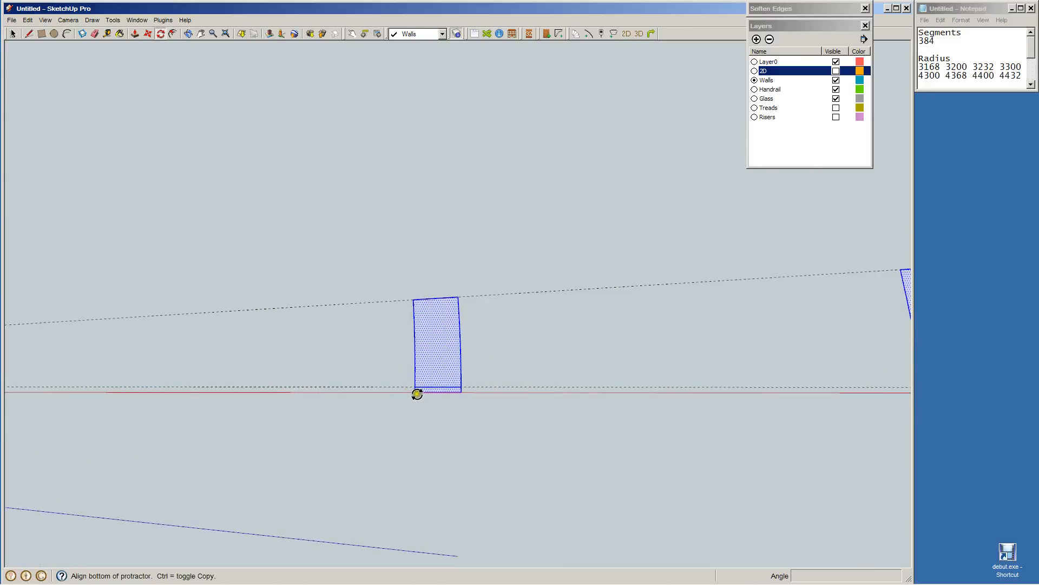
left_click(416, 393)
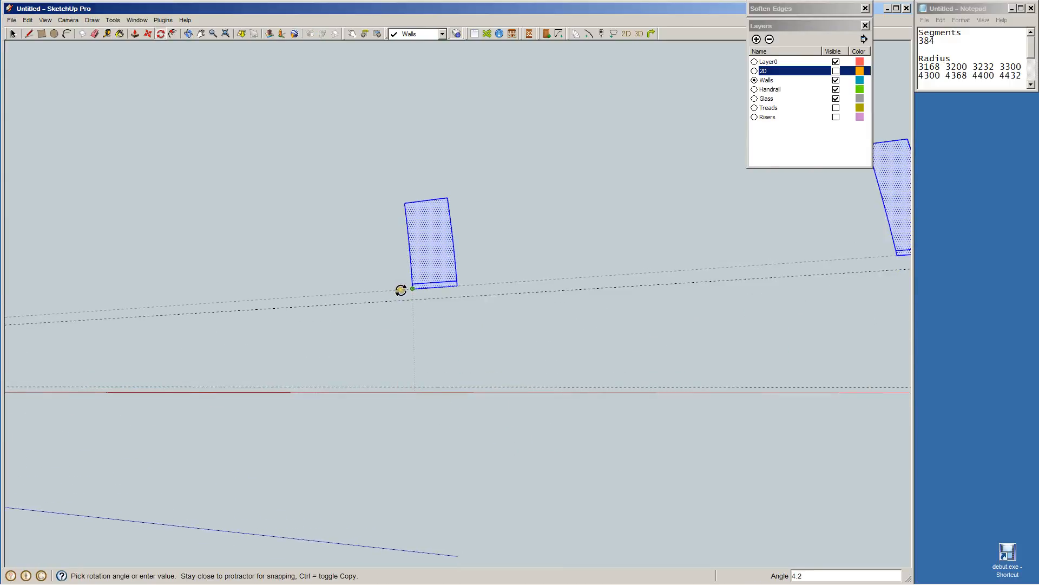
key("ctrl")
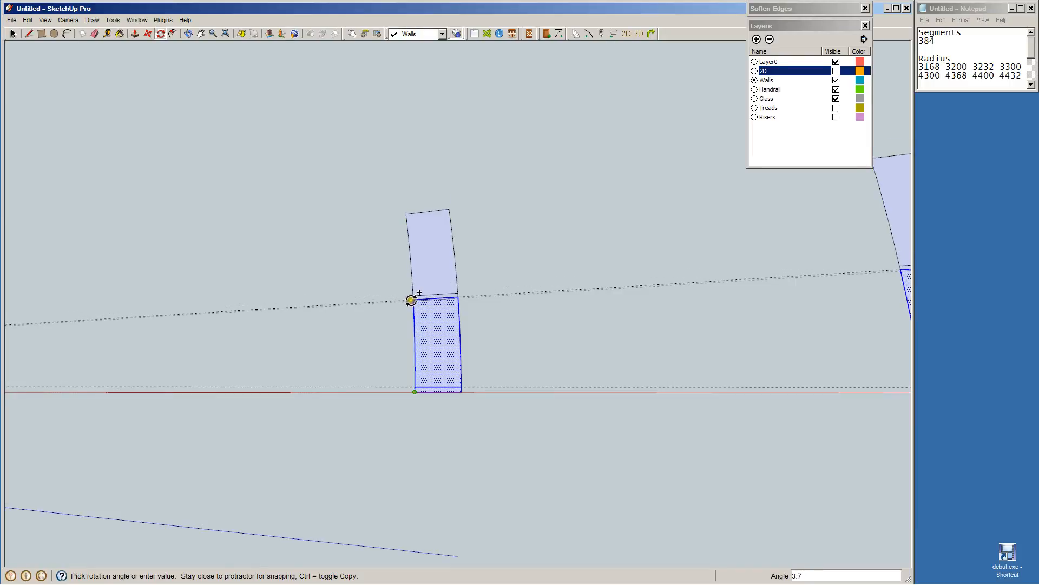
scroll(411, 299, "up", 4)
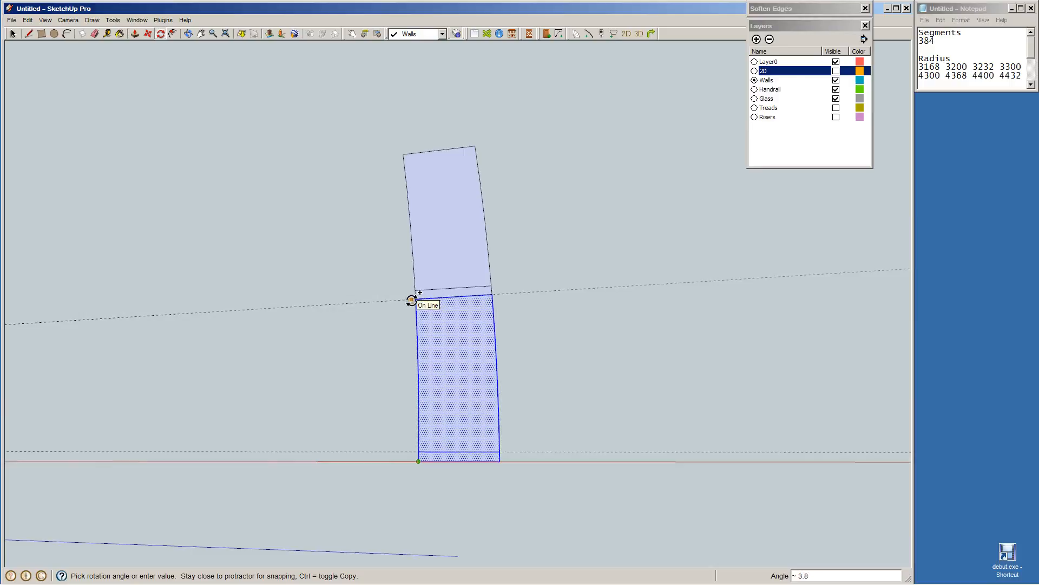
left_click(411, 300)
key("space")
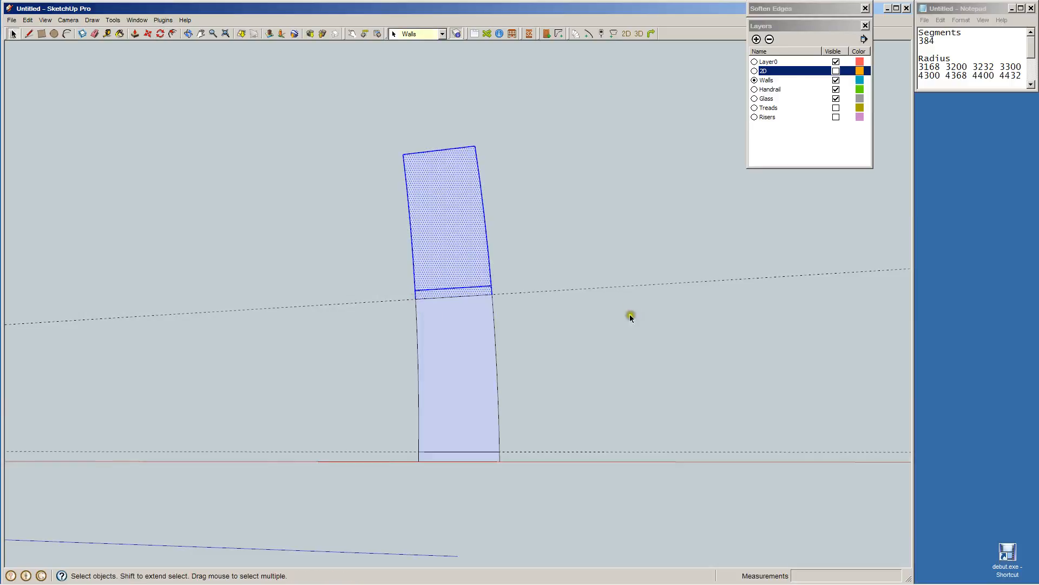
Trim the inner wall by deleting the copied segment beyond its narrow end strip and the original's strip along the red axis.
left_click(601, 321)
left_click_drag(370, 124, 348, 115)
key("Delete")
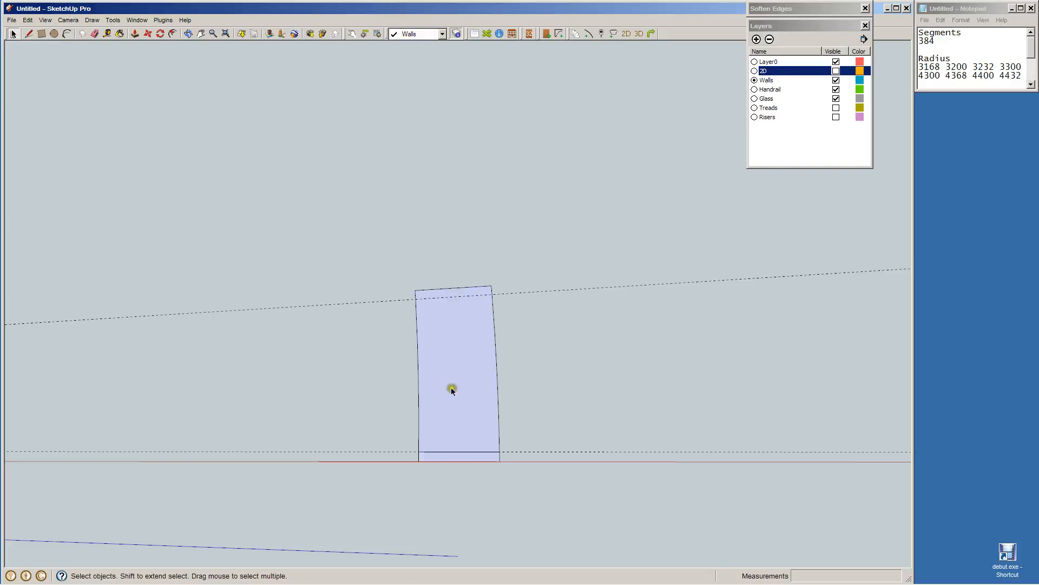
left_click_drag(527, 482, 401, 458)
key("Delete")
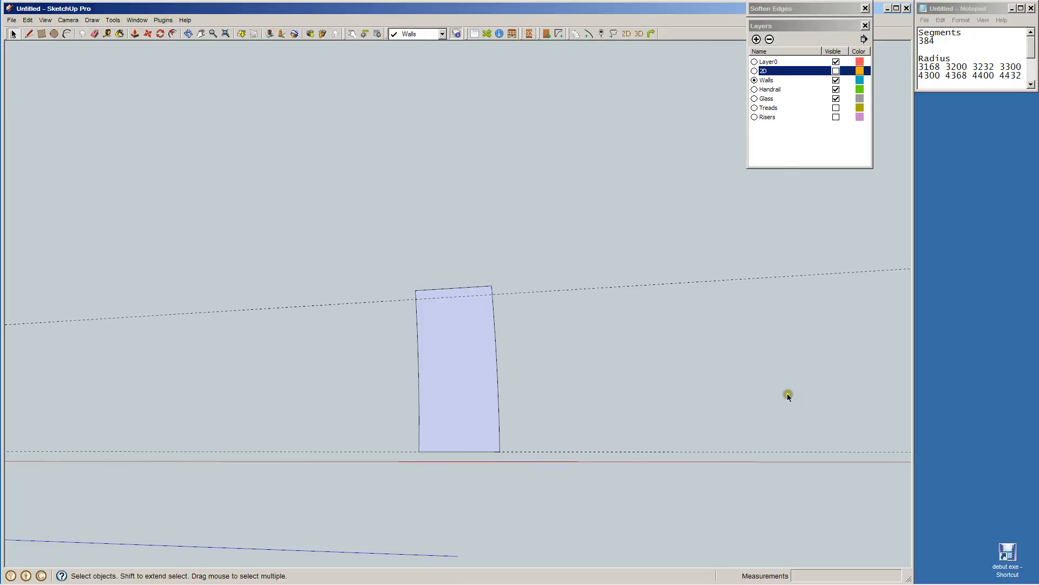
Trim the outer wall likewise: delete the copy beyond its narrow strip, the dividing line at the angled guide, and the red-axis strip.
middle_click_drag(797, 413, 330, 442, "shift")
left_click_drag(631, 256, 448, 78)
key("Delete")
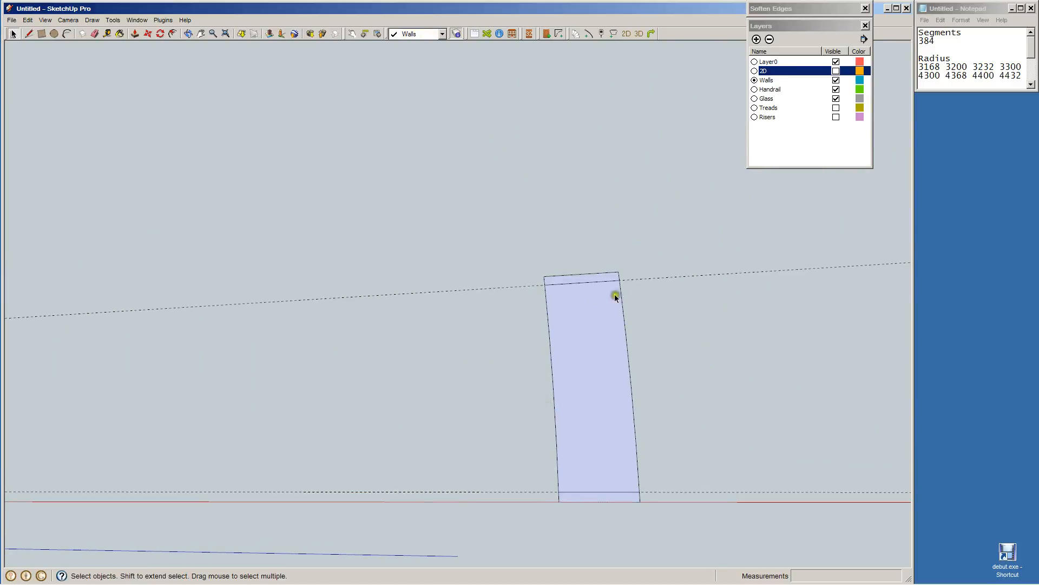
left_click(604, 282)
key("Delete")
left_click_drag(606, 499, 549, 499)
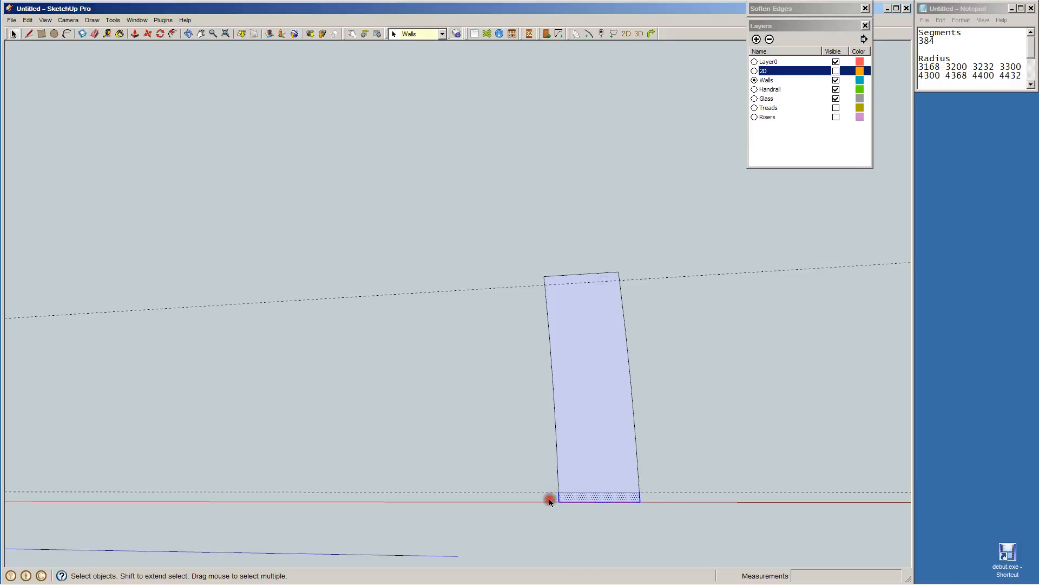
key("Delete")
Check the curved sides and end edges of both trimmed wall segments by selecting them individually.
left_click(551, 373)
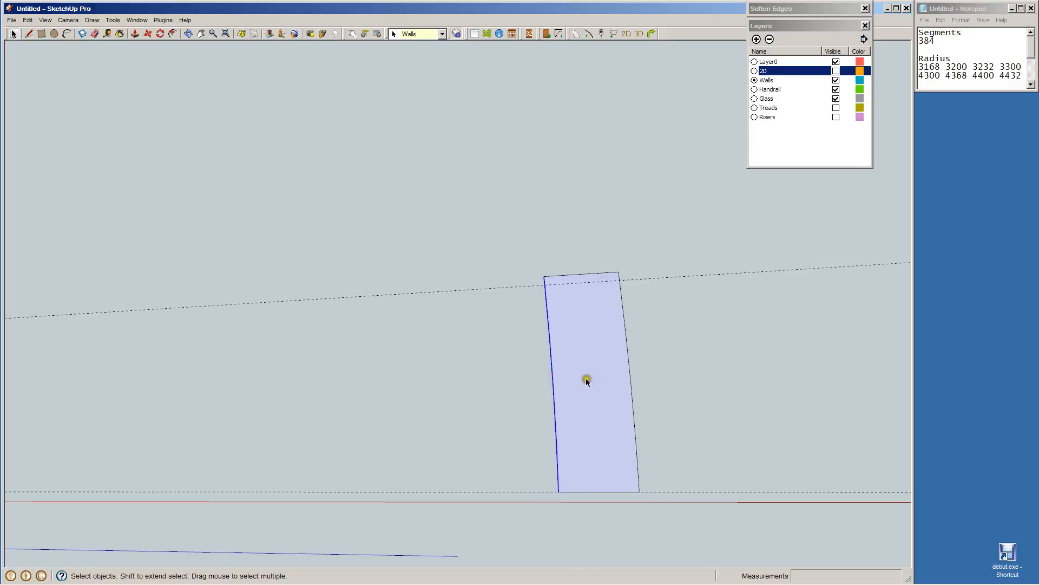
left_click(633, 397)
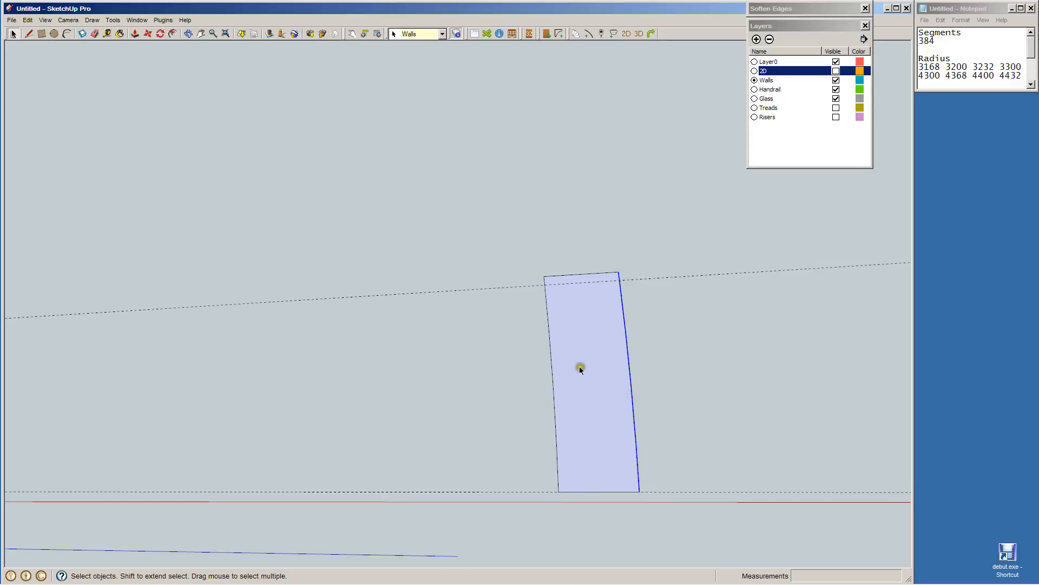
middle_click_drag(444, 460, 509, 417)
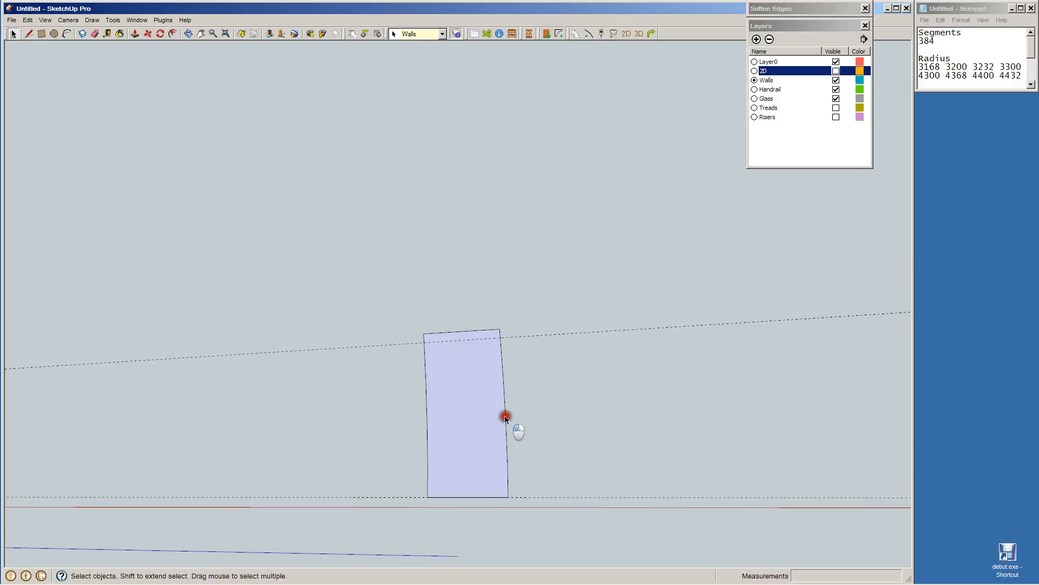
left_click(501, 416)
left_click(427, 399)
left_click(462, 335)
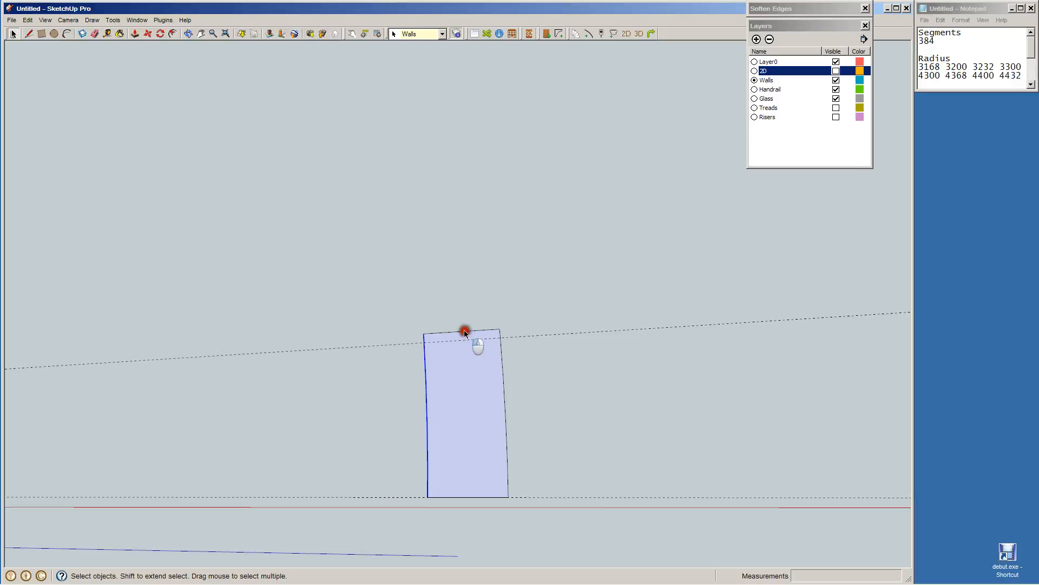
left_click(475, 497)
middle_click_drag(605, 494, 650, 439, "shift")
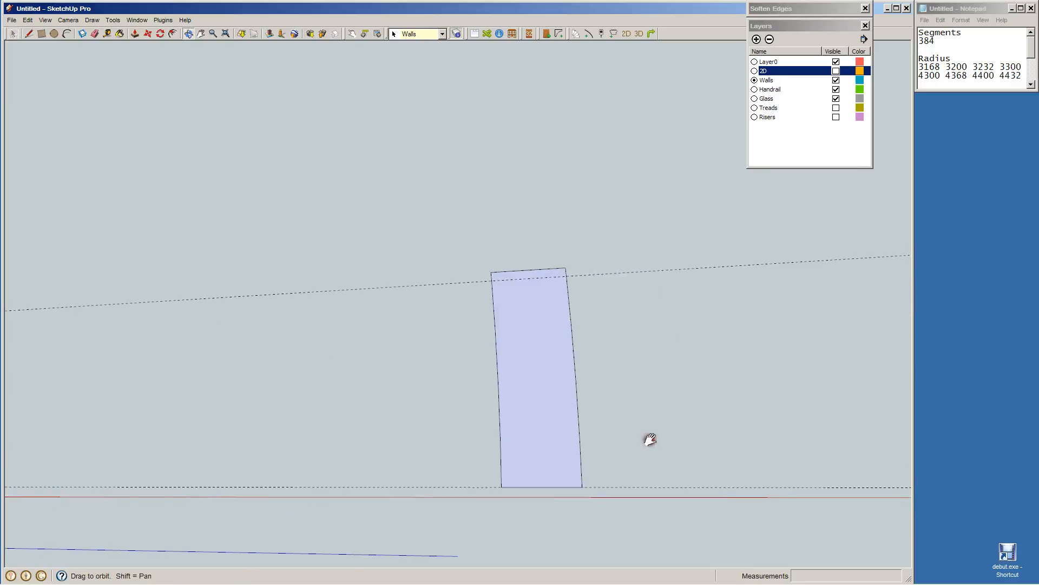
left_click(544, 486)
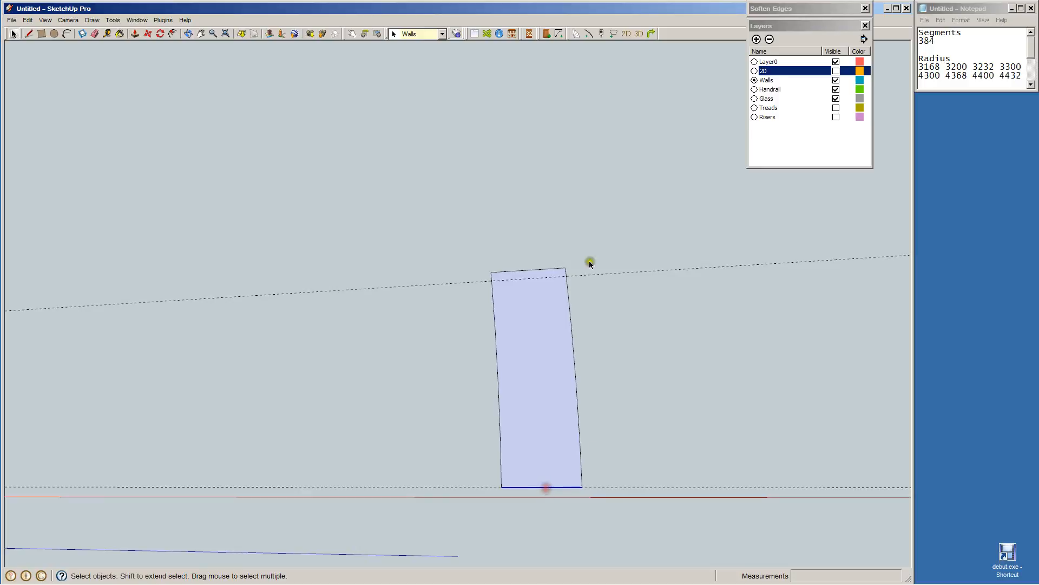
left_click(536, 269)
left_click(379, 318)
scroll(399, 320, "down", 1)
scroll(412, 318, "down", 2)
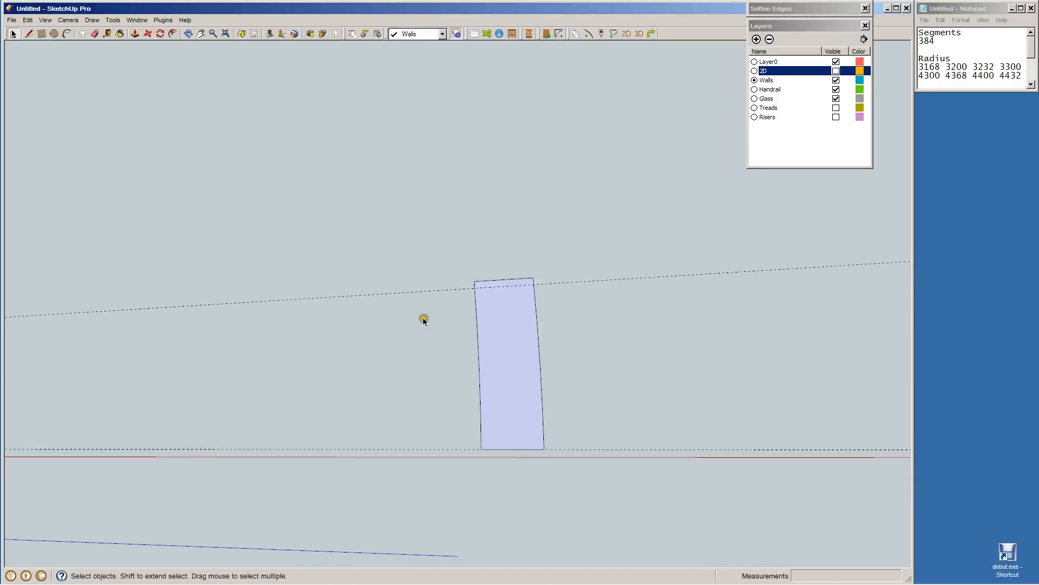
Try to delete the guide parallel to the red axis at the wall segments' ends.
key("o")
left_click_drag(307, 368, 689, 341)
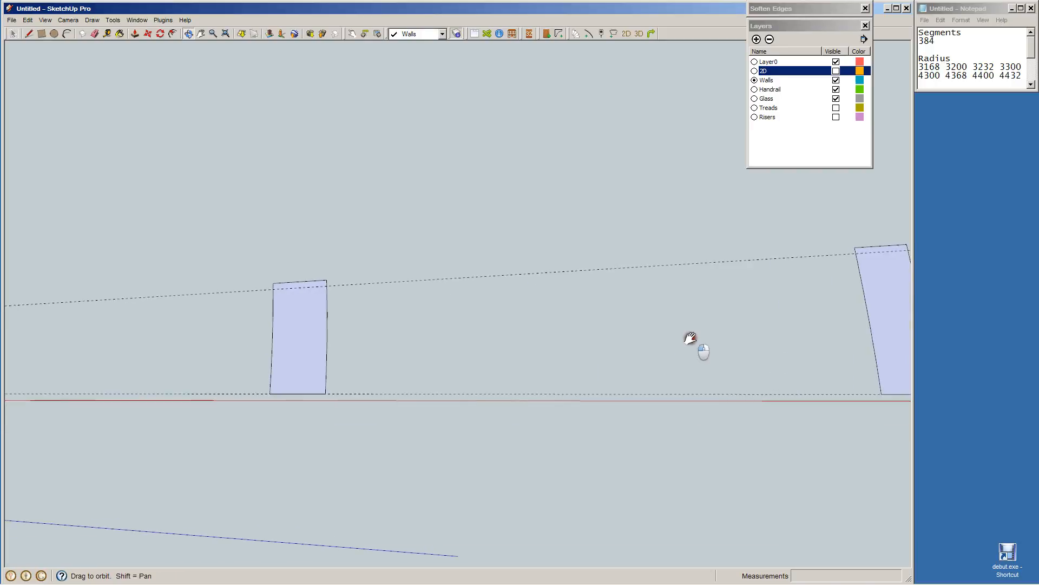
key("space")
left_click(600, 395)
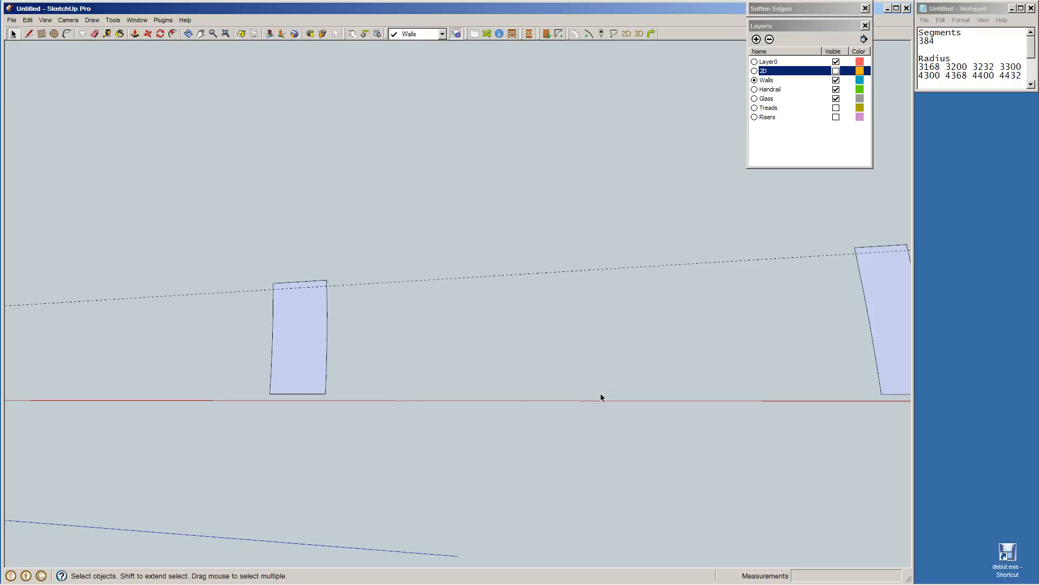
Select all edges and faces of both trimmed wall segments.
key("o")
left_click_drag(526, 373, 517, 449)
scroll(299, 327, "down", 1)
scroll(300, 328, "down", 3)
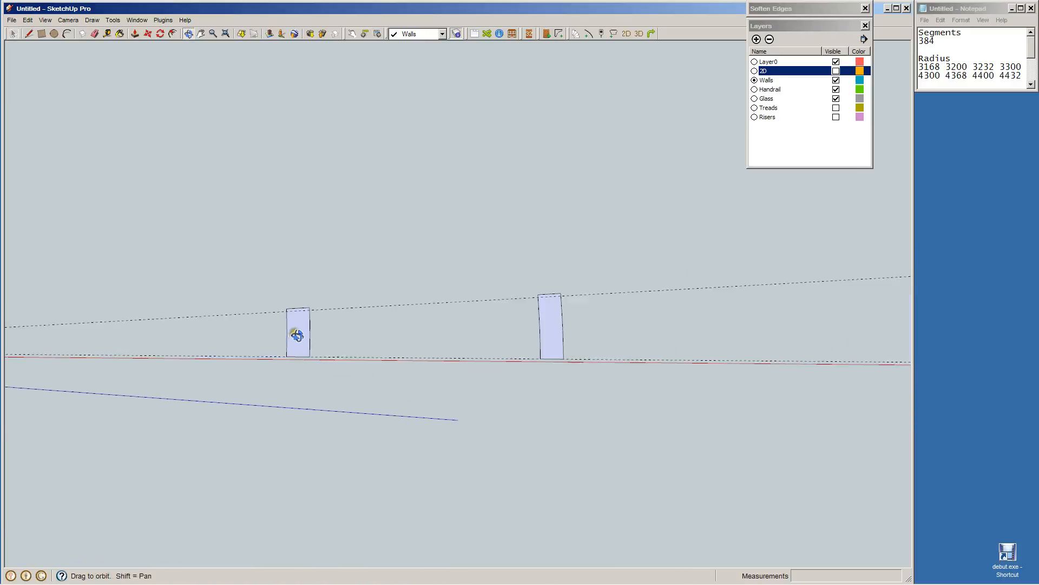
left_click_drag(297, 334, 563, 332, "shift")
scroll(665, 331, "down", 1)
scroll(666, 330, "down", 2)
key("space")
left_click_drag(513, 251, 802, 459)
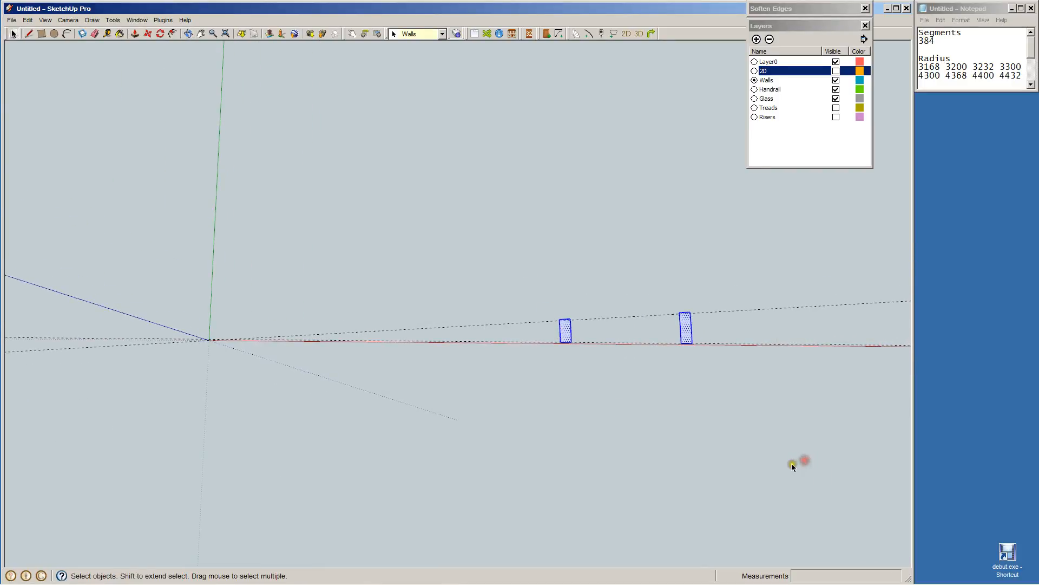
Rotate a copy of both trimmed wall segments about the origin, from the red axis to the angled guide.
key("q")
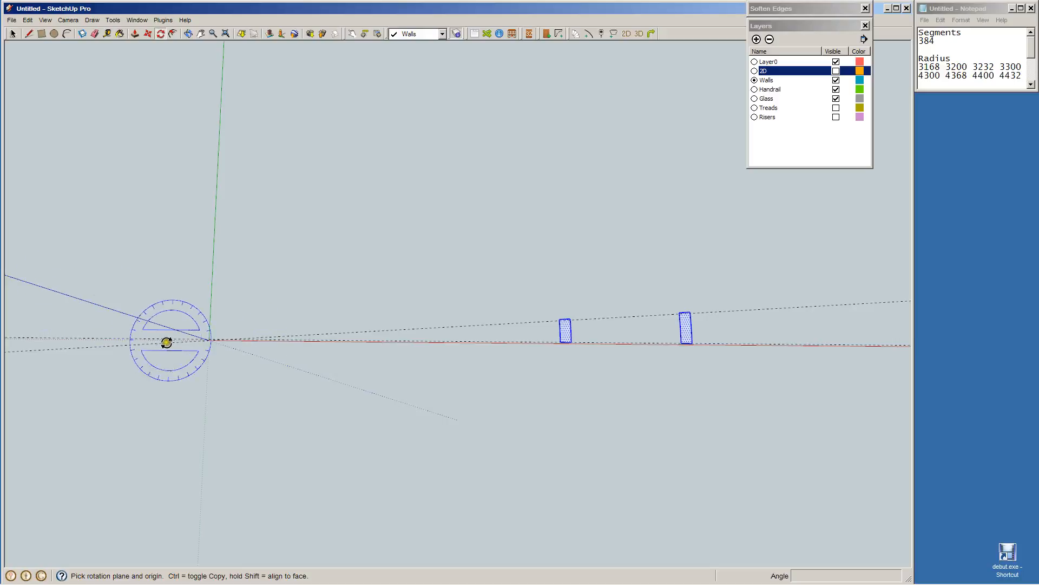
scroll(206, 351, "up", 5)
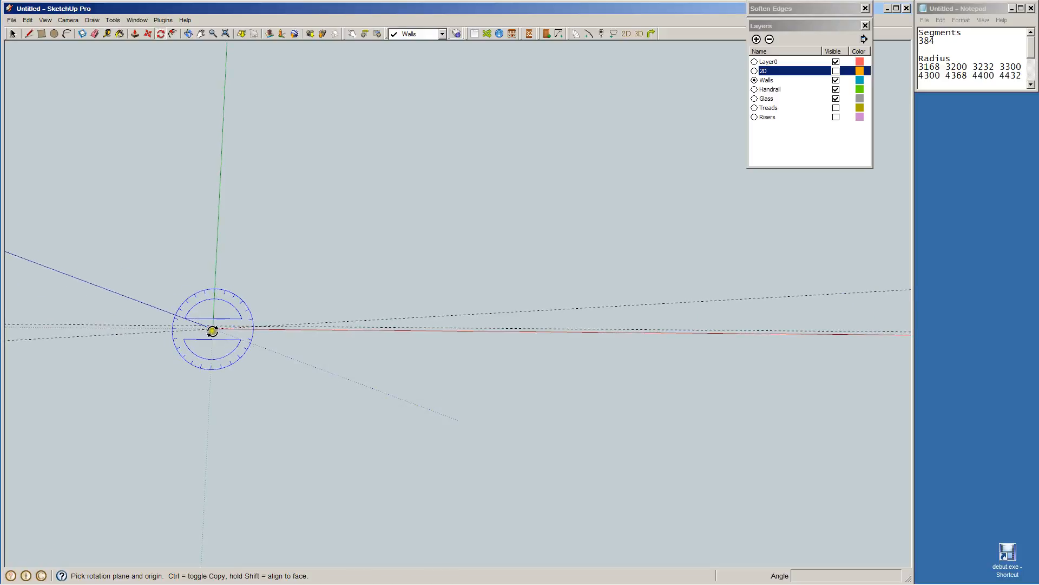
left_click(212, 329)
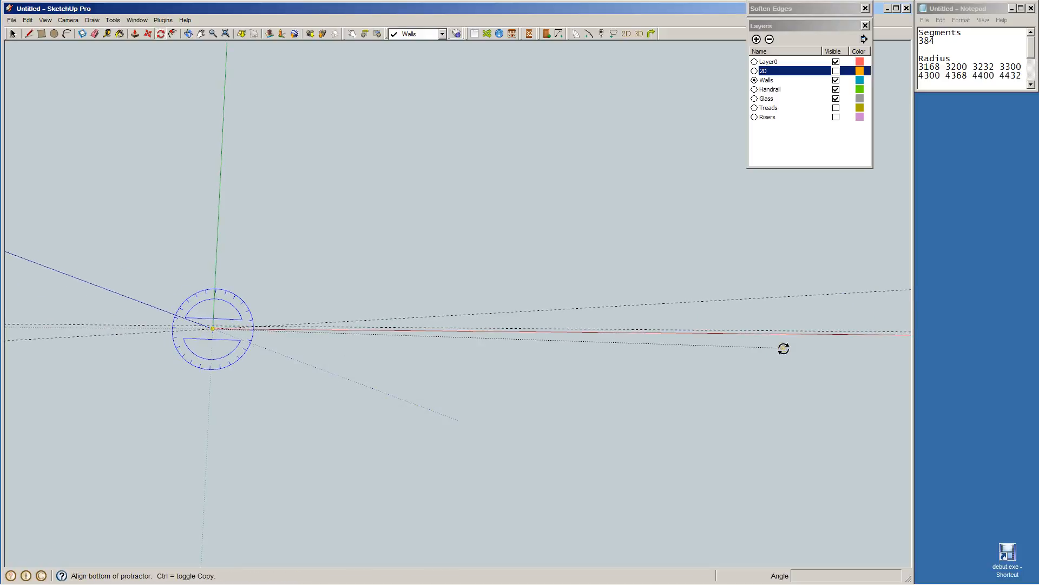
key("o")
left_click_drag(815, 343, 563, 367, "shift")
left_click_drag(912, 363, 609, 363, "shift")
left_click(688, 364, "shift")
left_click_drag(530, 363, 673, 364, "shift")
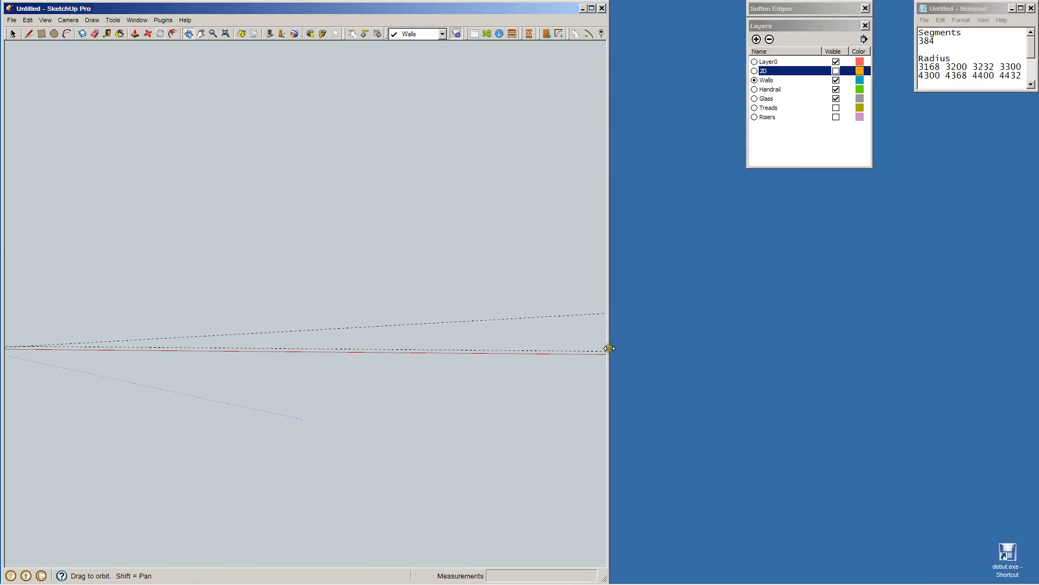
left_click_drag(609, 348, 912, 341)
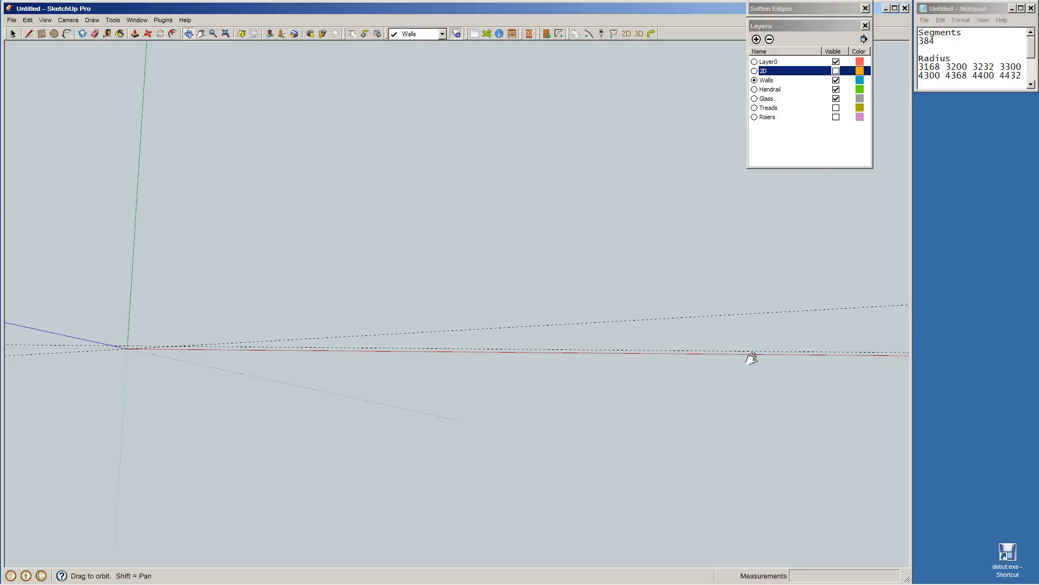
left_click_drag(752, 359, 562, 368)
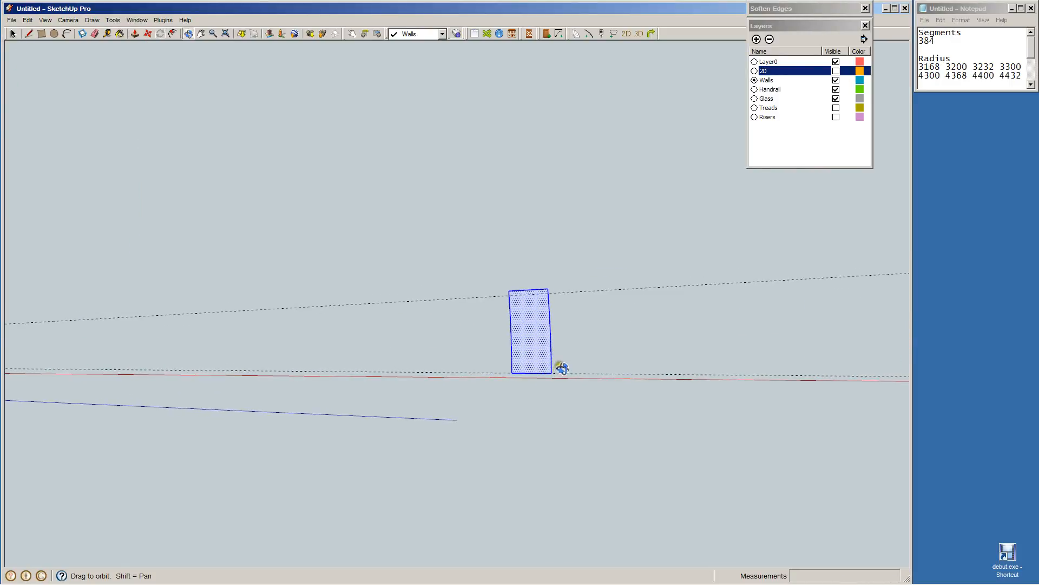
key("q")
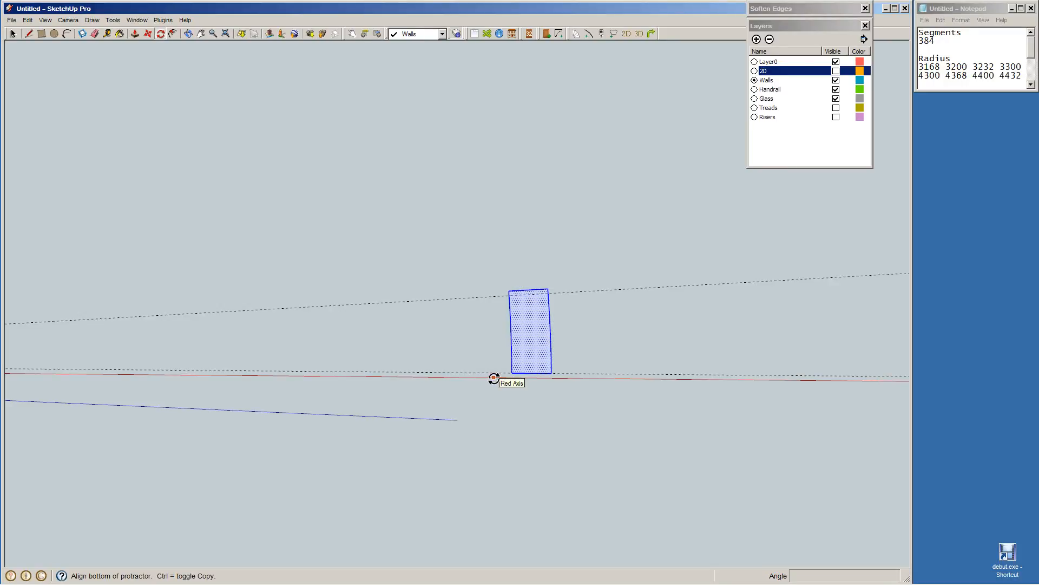
left_click(499, 377)
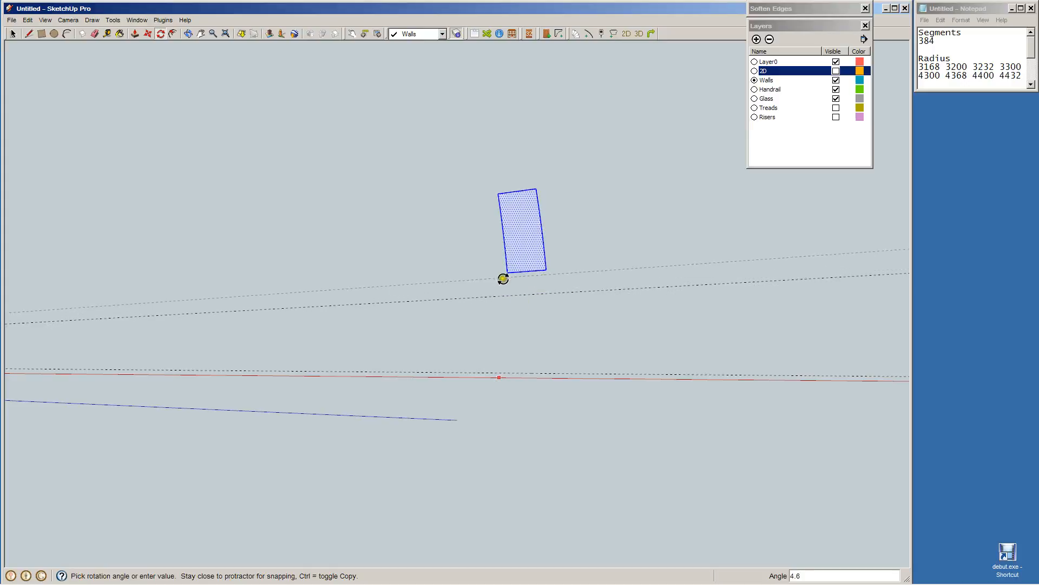
key("ctrl")
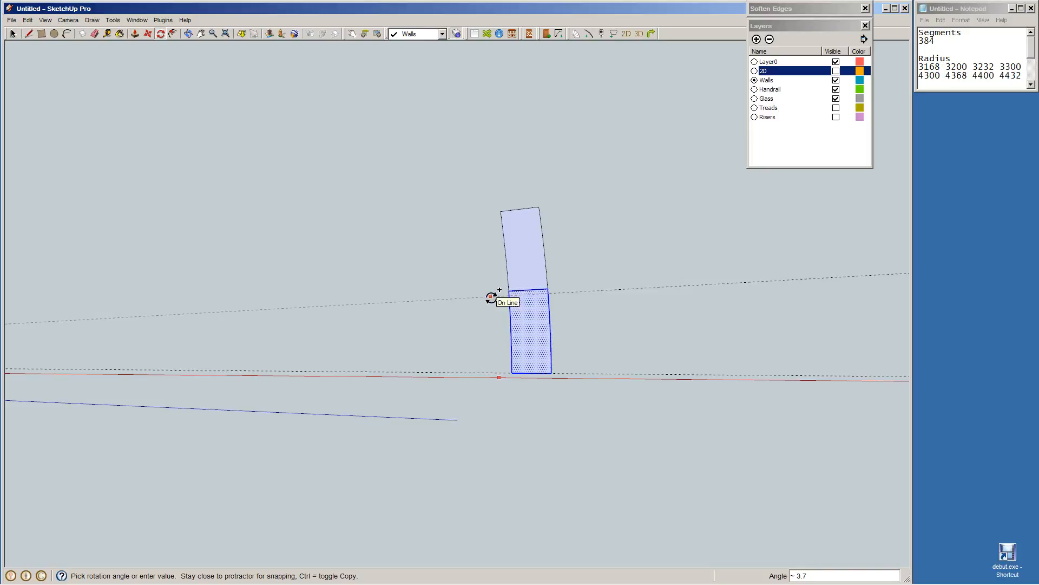
left_click(491, 297)
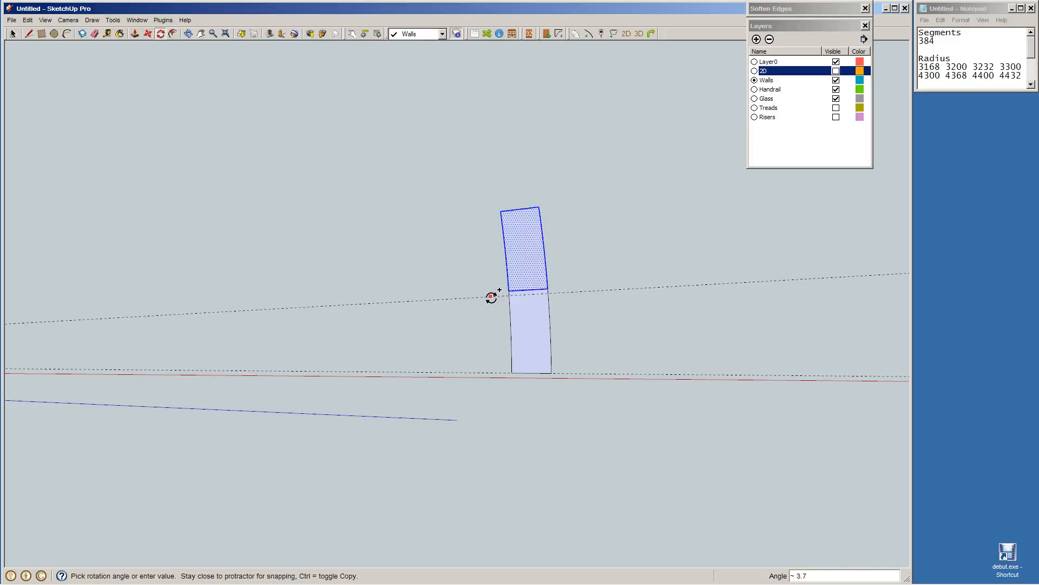
Repeat the rotated copy of both wall segments seven times around the origin.
type("x7")
key("Return")
key("space")
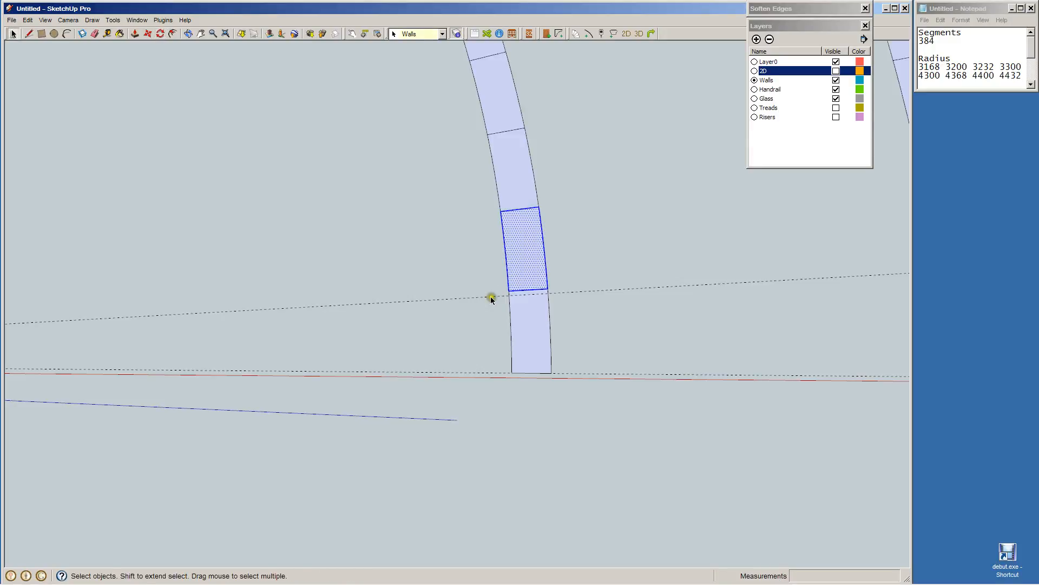
left_click(601, 271)
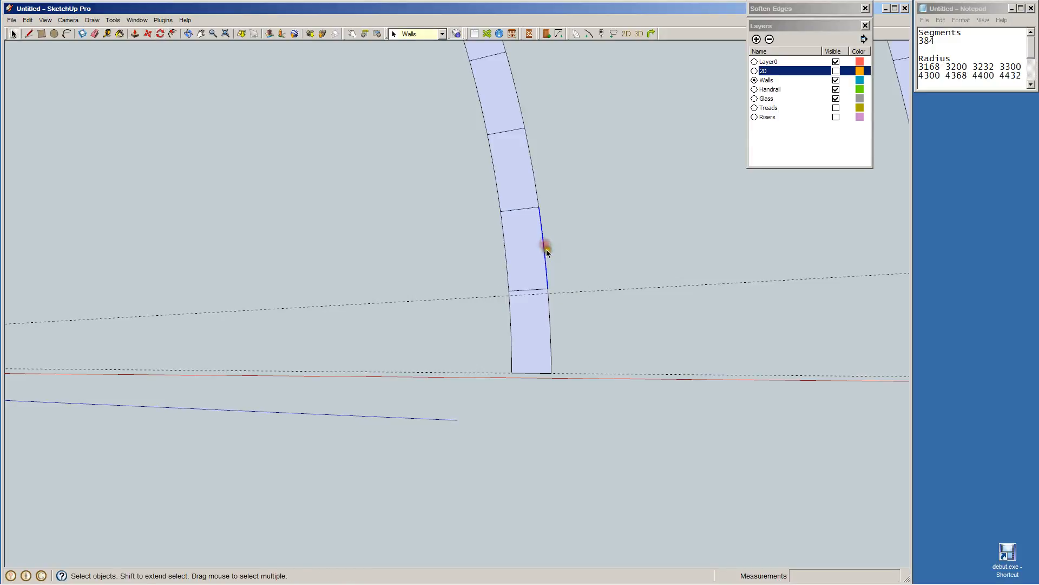
left_click(507, 248)
left_click(506, 251)
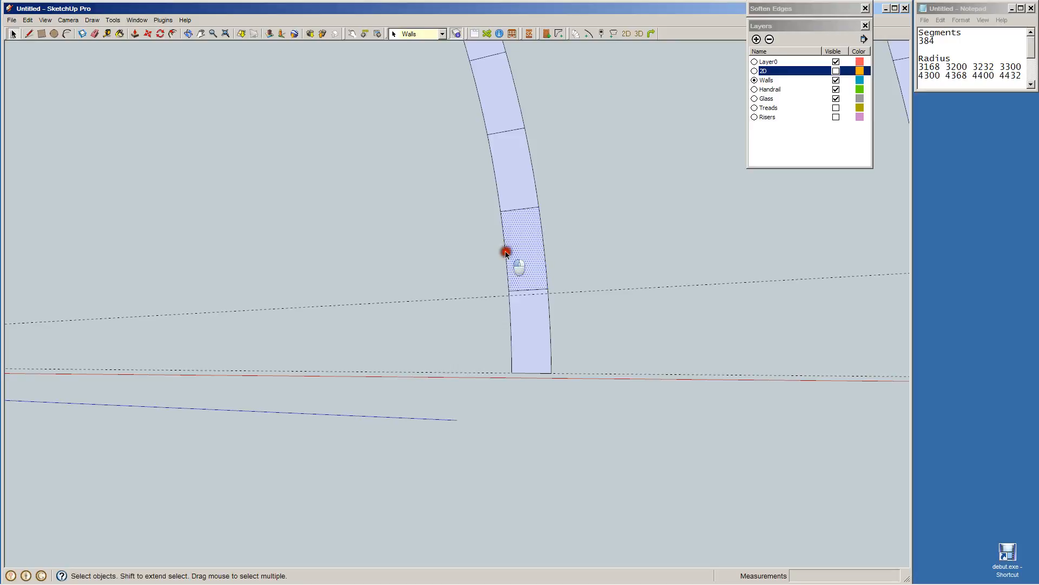
Copy both complete curved wall rows and paste the copy on the opposite side of the green axis.
scroll(579, 265, "down", 2)
scroll(596, 256, "down", 5)
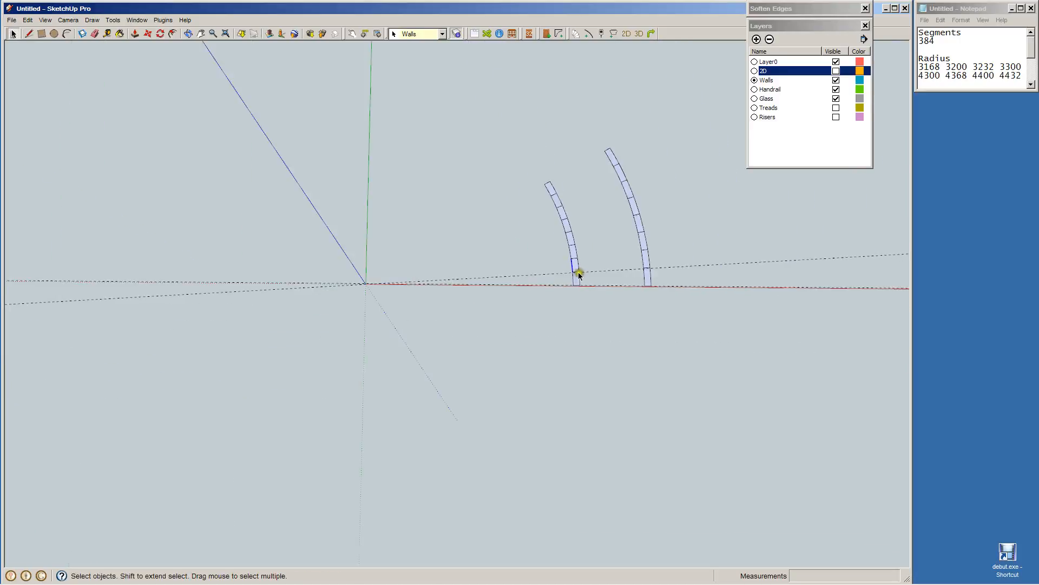
left_click(506, 150)
left_click_drag(512, 133, 698, 391)
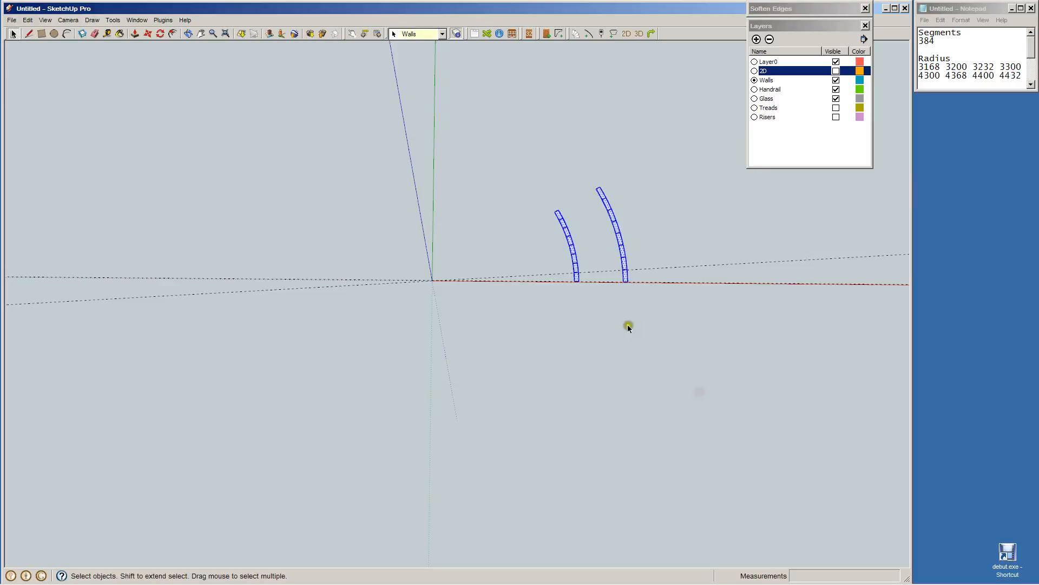
key("ctrl+c")
key("ctrl+v")
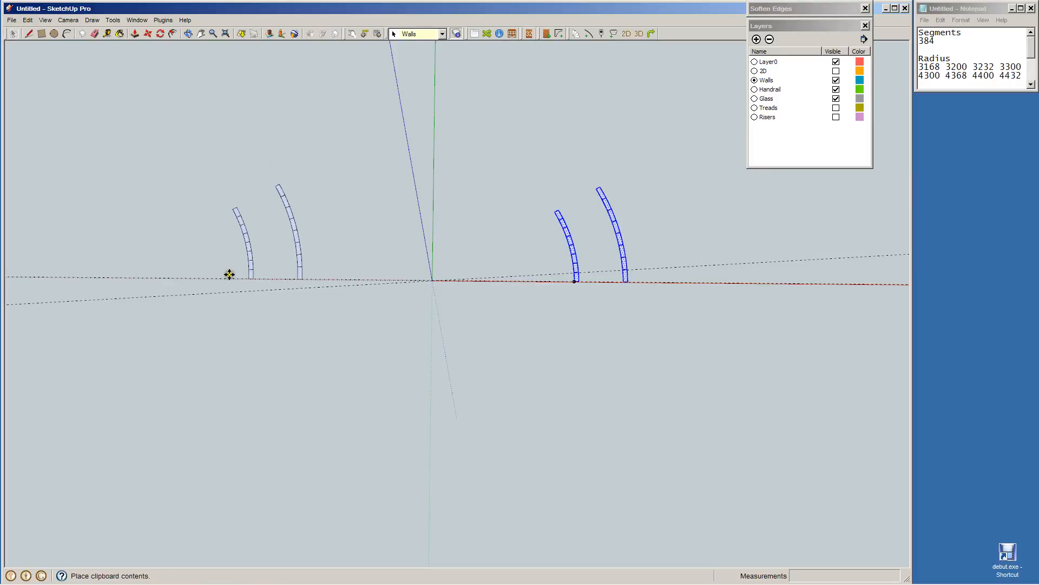
left_click(228, 274)
Mirror the pasted walls along the red axis with a scale factor of -1.
key("s")
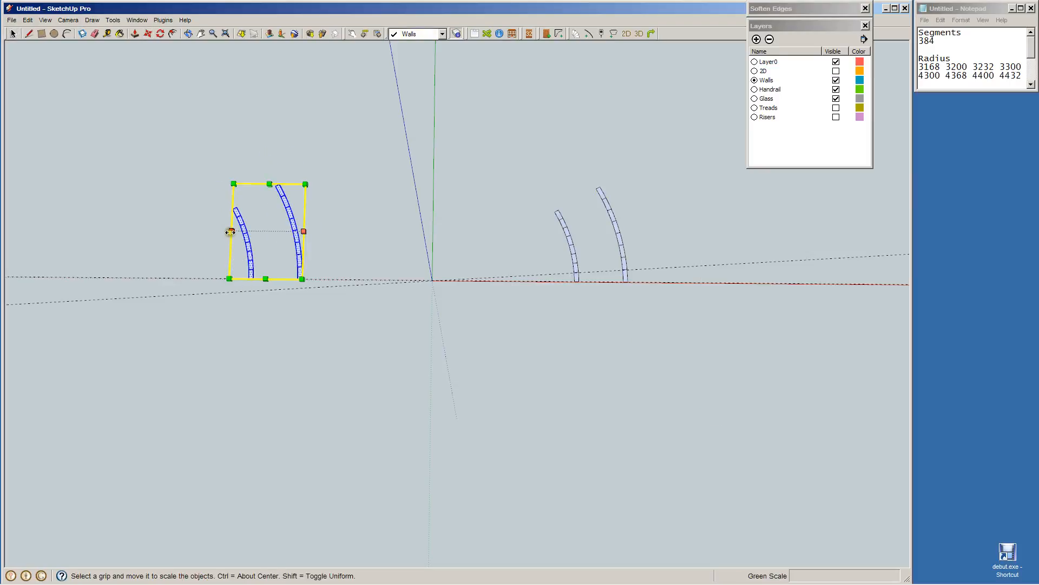
left_click_drag(233, 231, 393, 250)
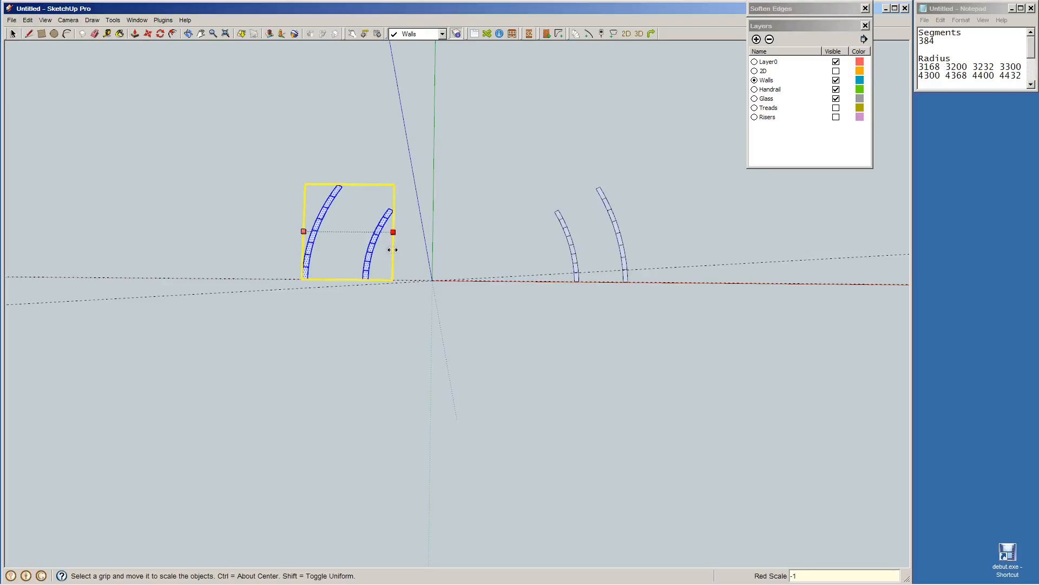
key("Return")
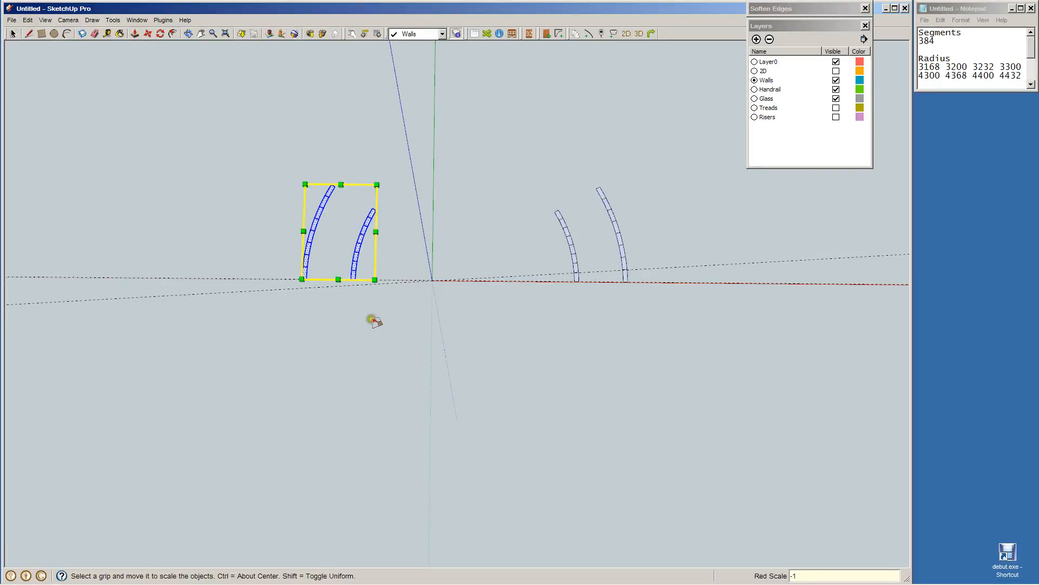
Move the mirrored walls by the smaller curve's inner base corner onto the outer end corner of the original larger-radius wall.
key("m")
scroll(355, 299, "up", 5)
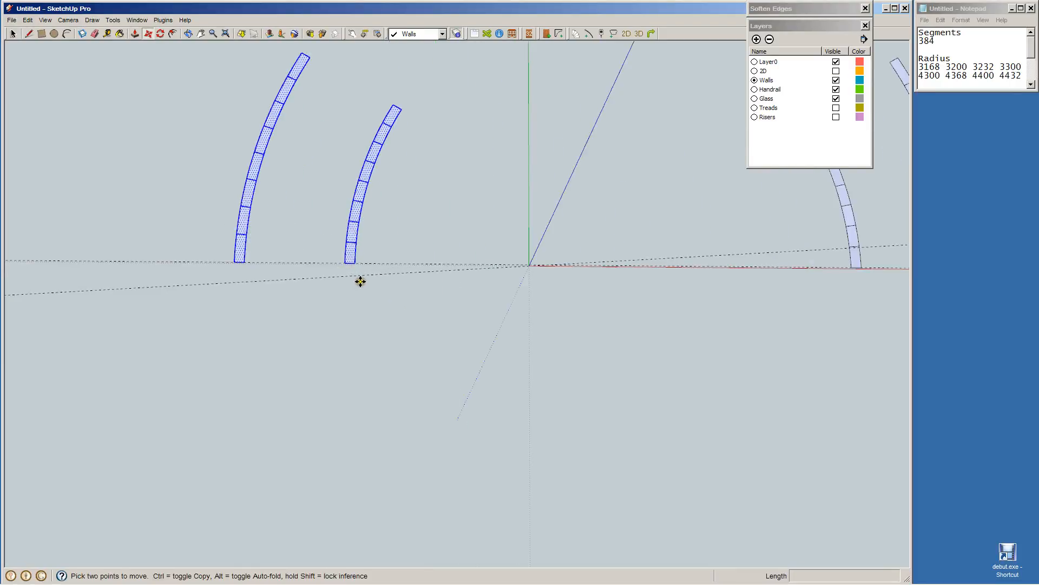
scroll(362, 269, "up", 3)
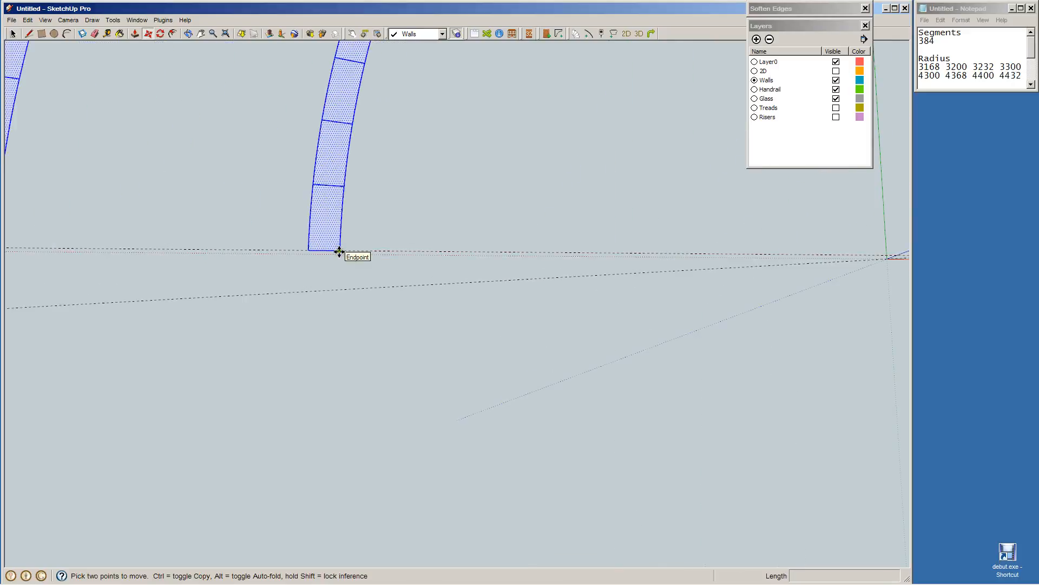
left_click(339, 251)
mouse_move(466, 211)
middle_mouse_down()
mouse_move(473, 232)
mouse_move(659, 233)
mouse_move(575, 295)
mouse_move(561, 174)
middle_mouse_up()
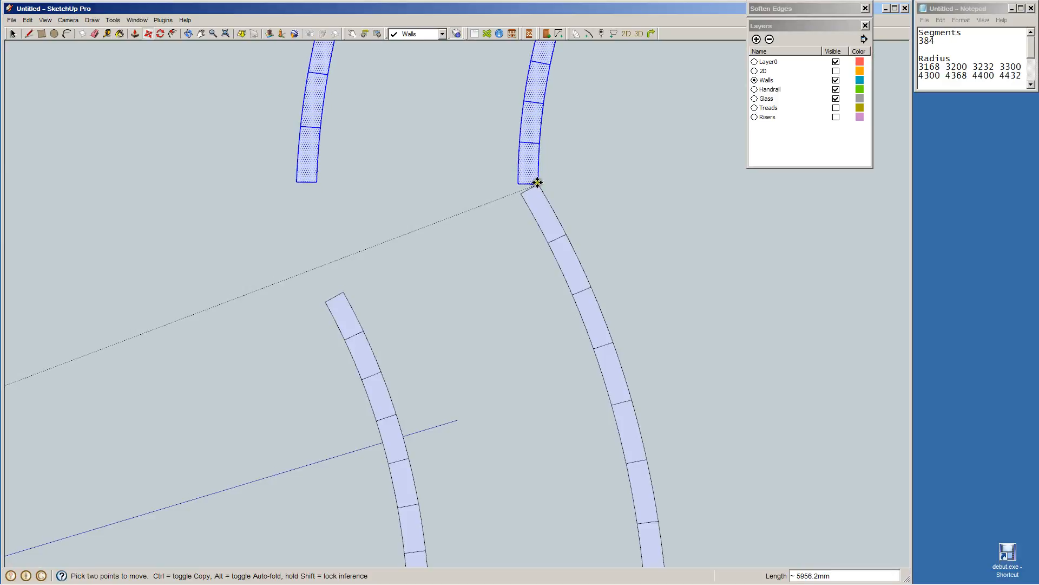
left_click(537, 183)
Rotate the mirrored walls about the shared corner until their base ends align with the ends of the original walls.
scroll(550, 177, "up", 3)
scroll(522, 198, "up", 1)
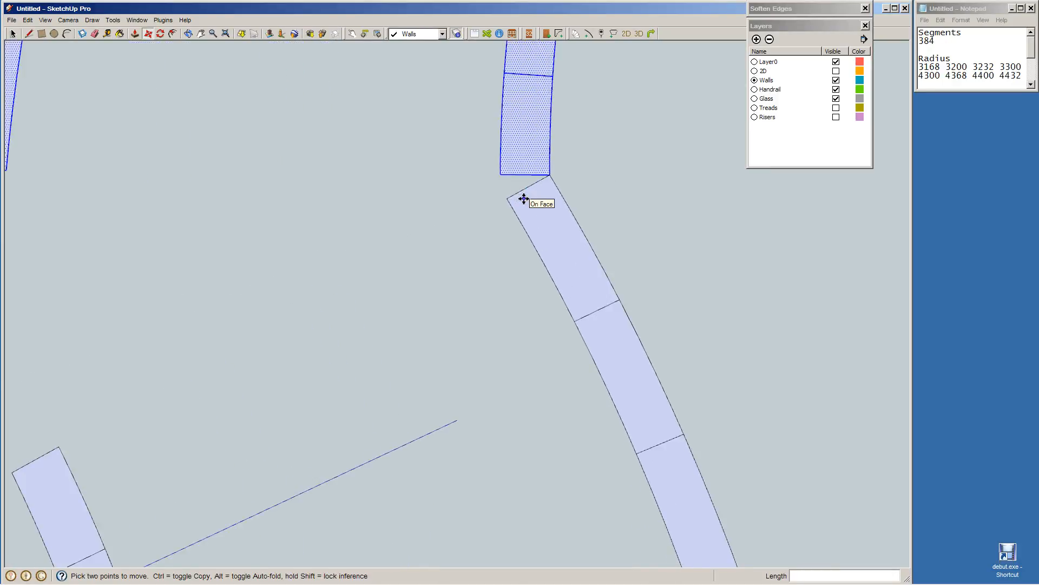
scroll(523, 199, "down", 2)
key("q")
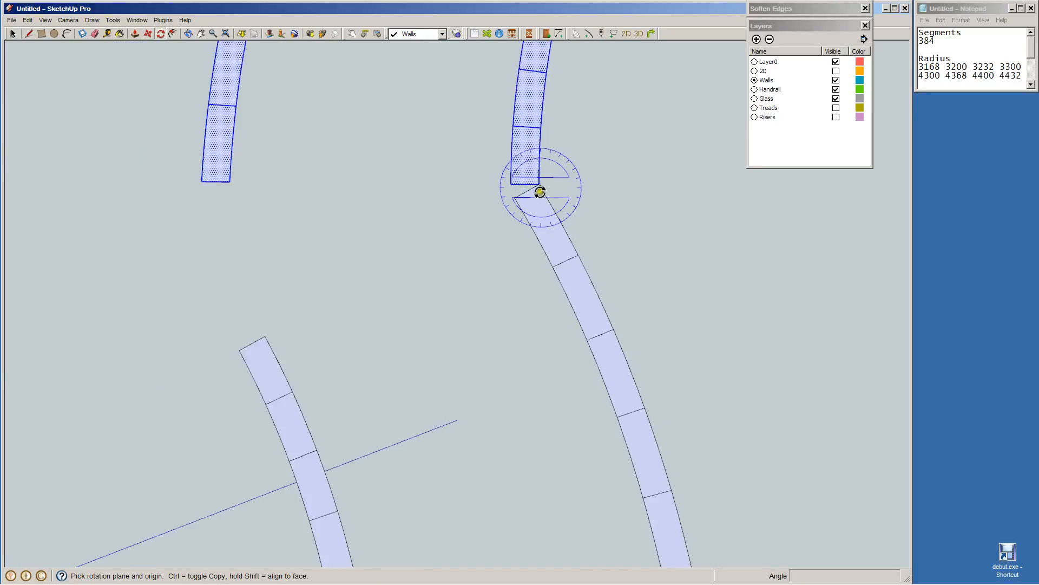
left_click(540, 185)
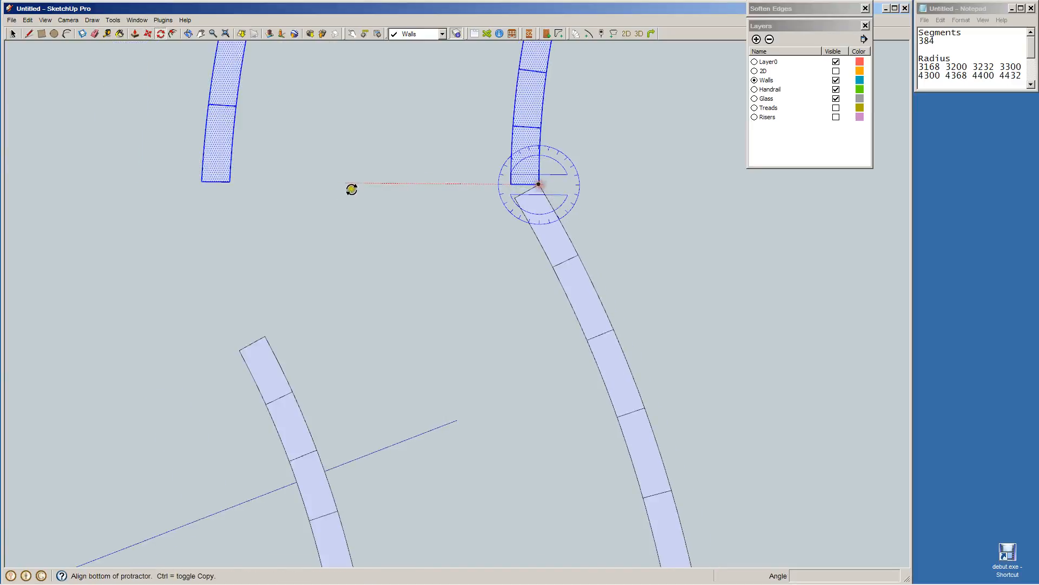
left_click(201, 180)
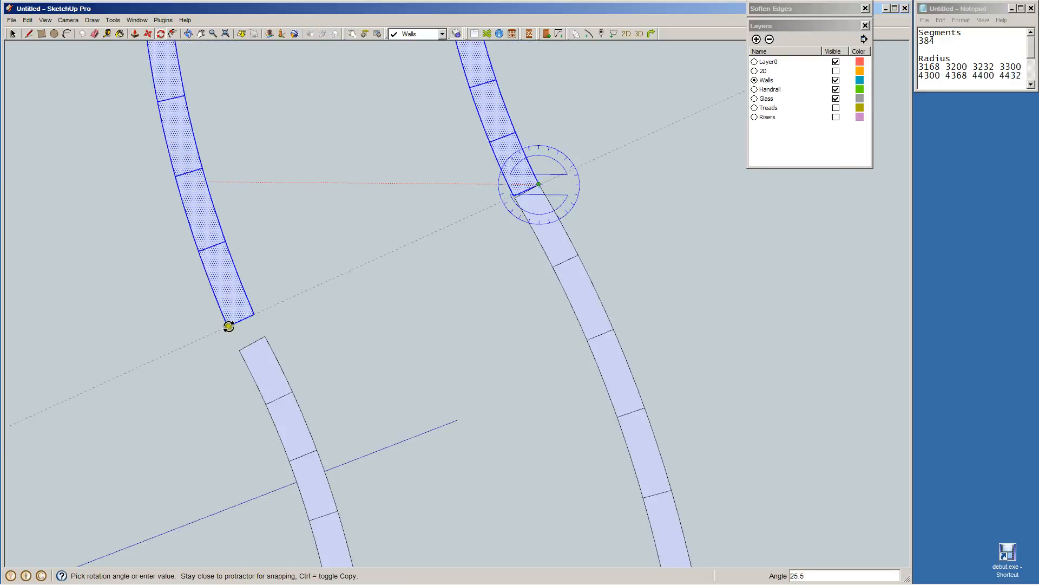
left_click(244, 349)
key("space")
left_click(441, 336)
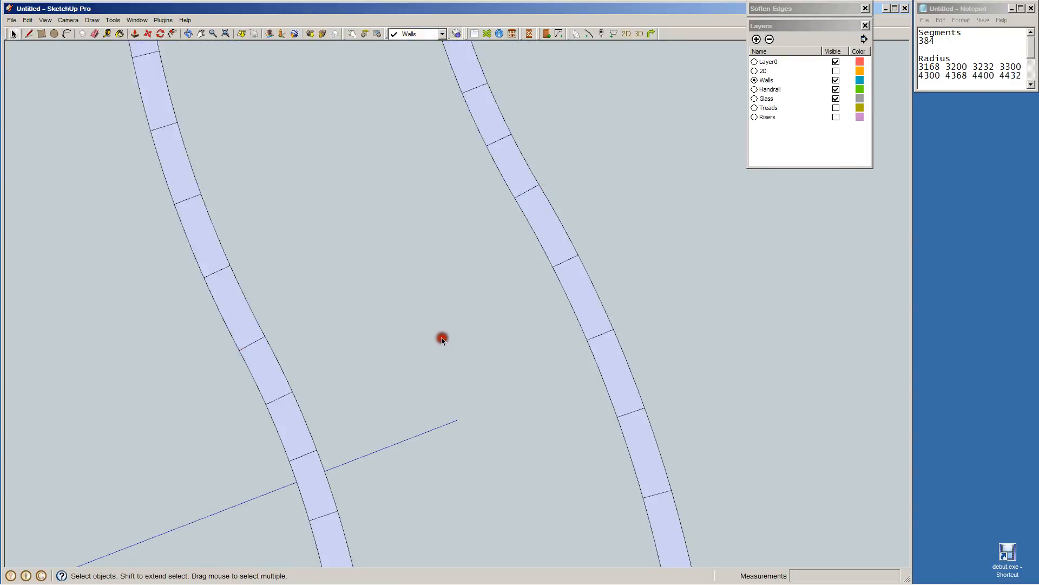
Group all edges and faces of the S-shaped wall farther from the origin.
scroll(459, 300, "down", 8)
scroll(462, 296, "down", 2)
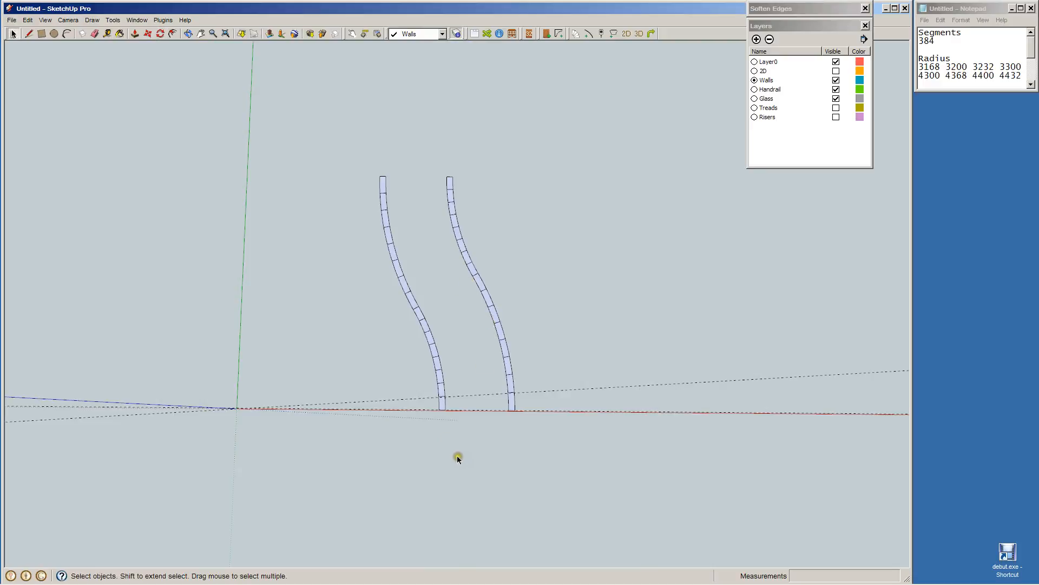
middle_click_drag(456, 460, 373, 436)
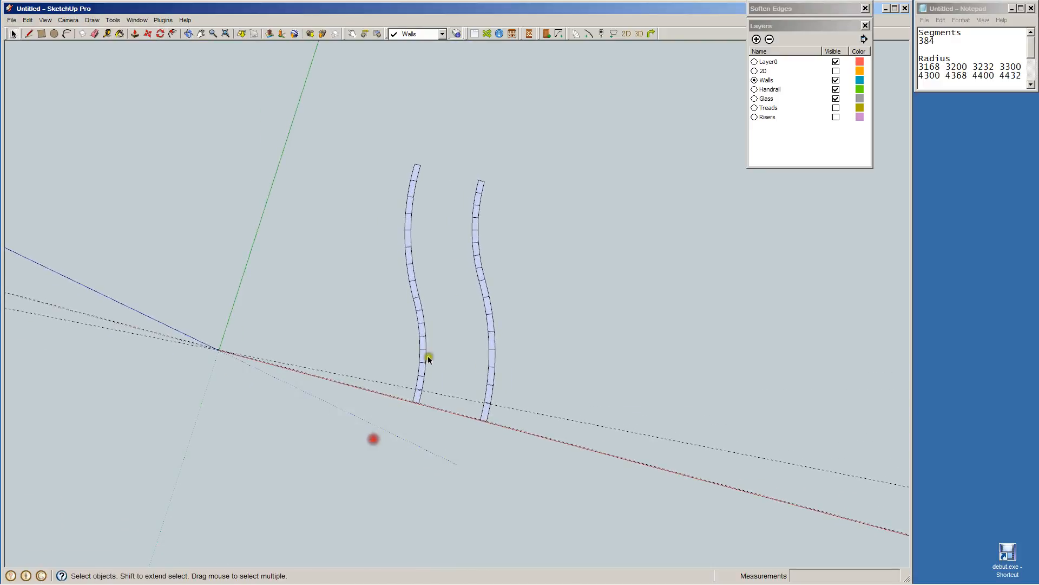
left_click_drag(454, 162, 570, 506)
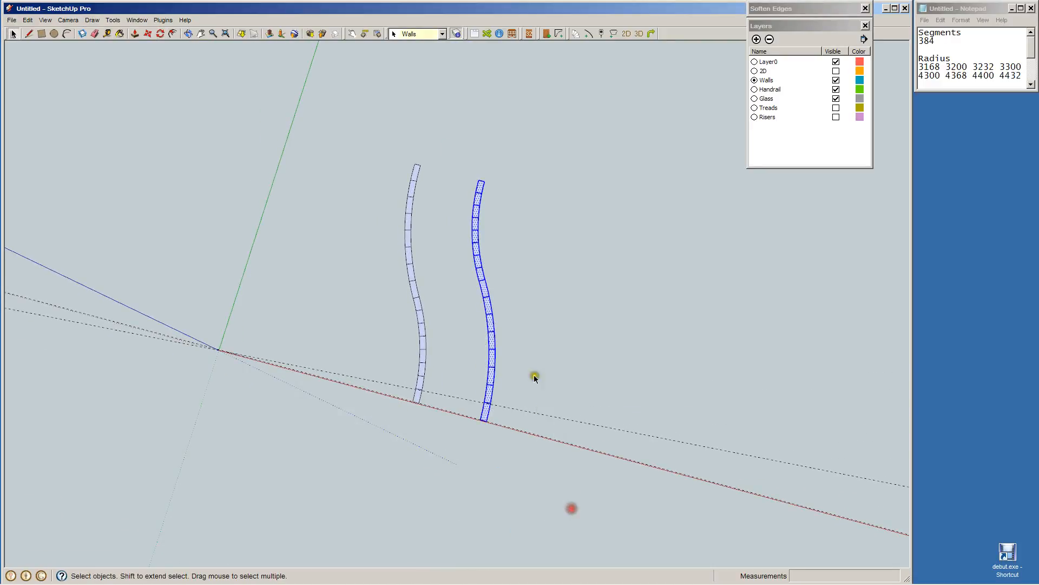
right_click(487, 306)
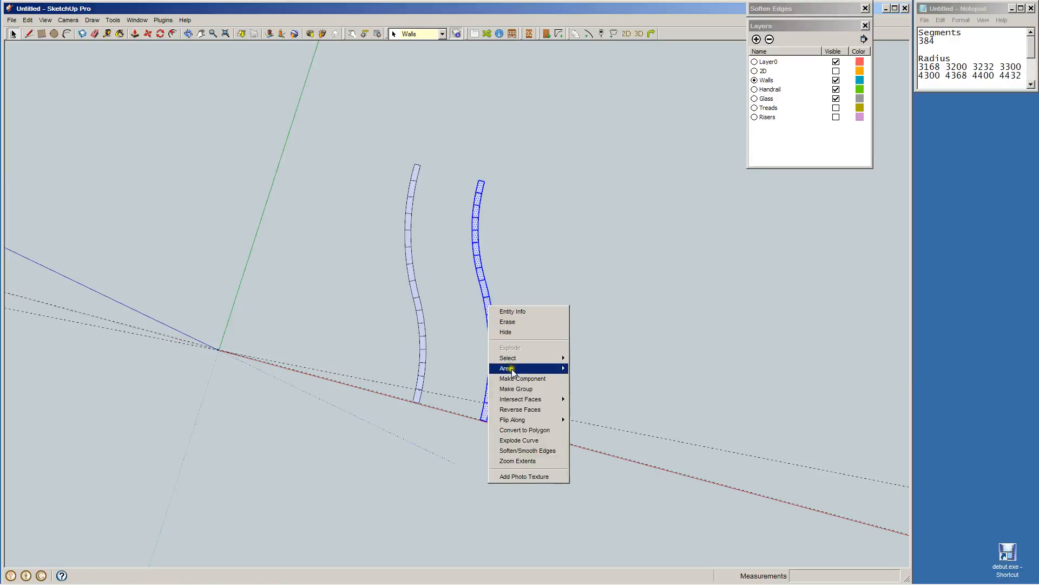
mouse_move(511, 370)
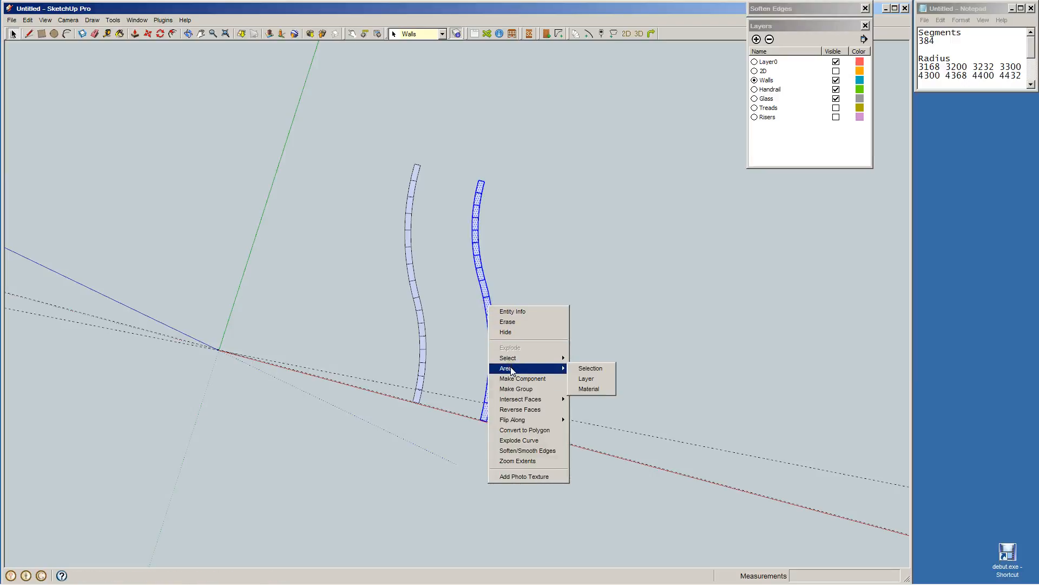
left_click(523, 388)
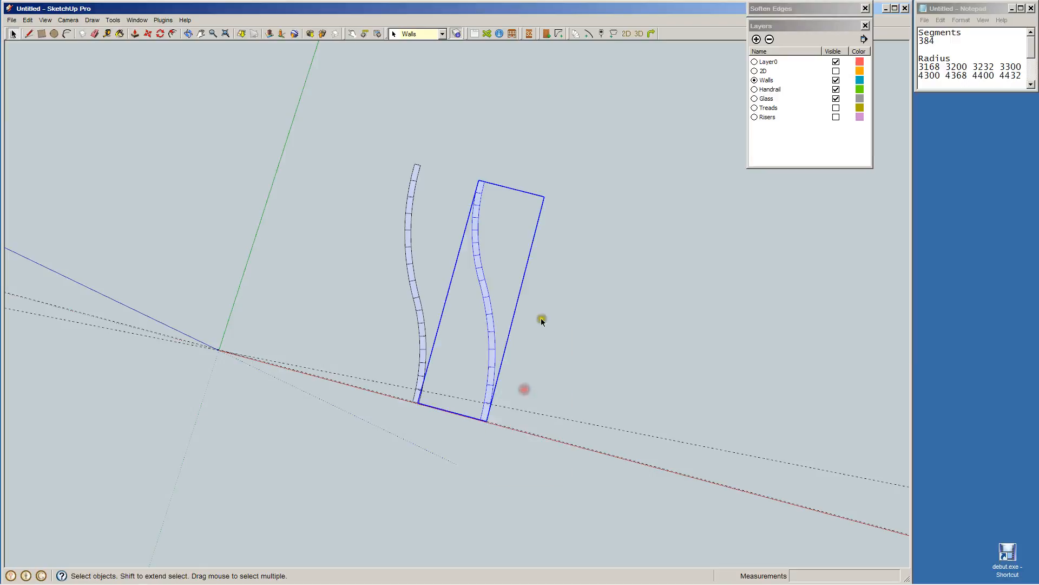
Group all edges and faces of the S-shaped wall nearer the origin.
left_click(577, 309)
left_click_drag(376, 128, 453, 445)
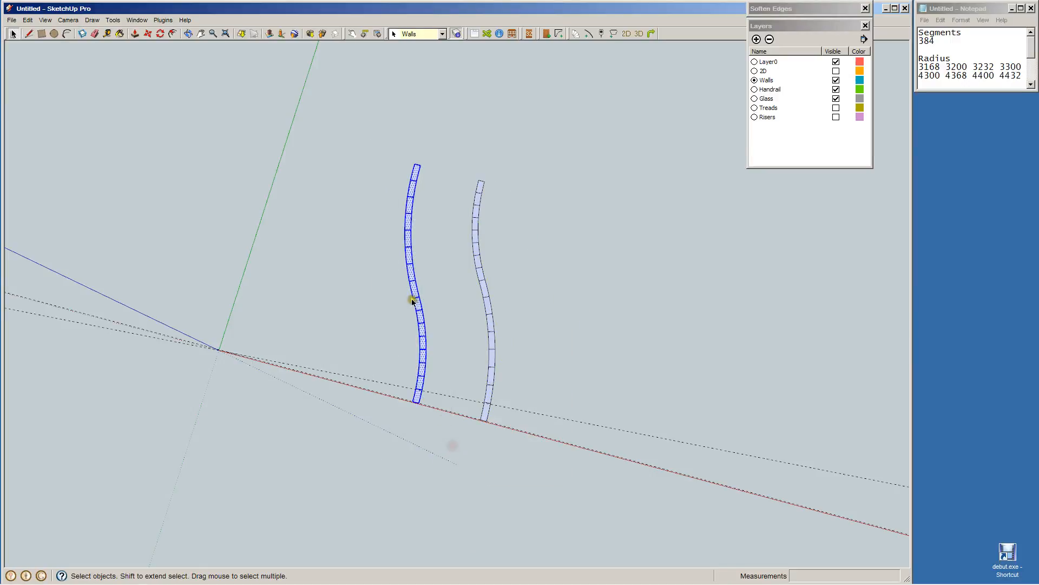
right_click(416, 293)
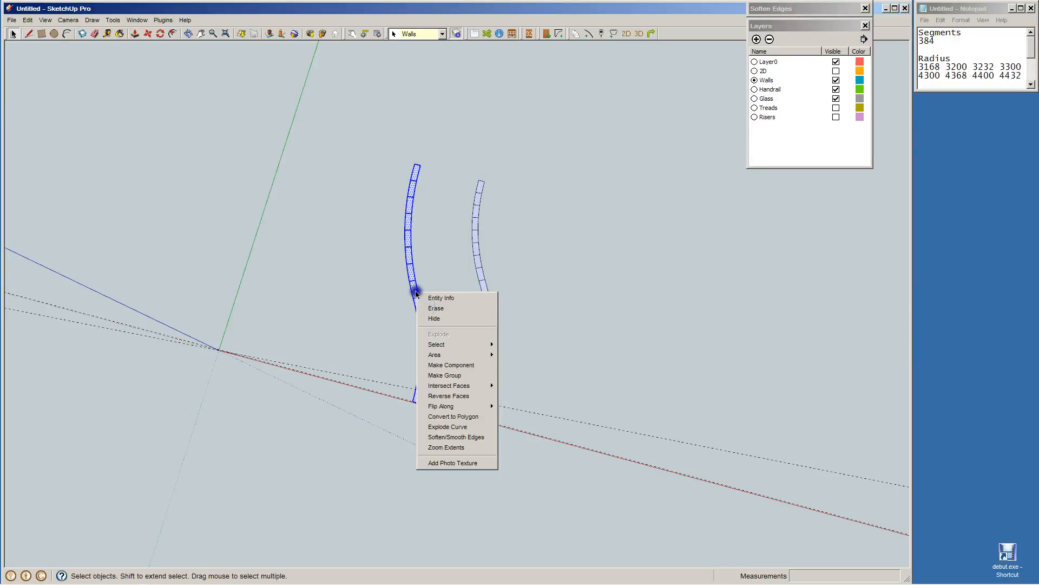
left_click(450, 375)
left_click(656, 359)
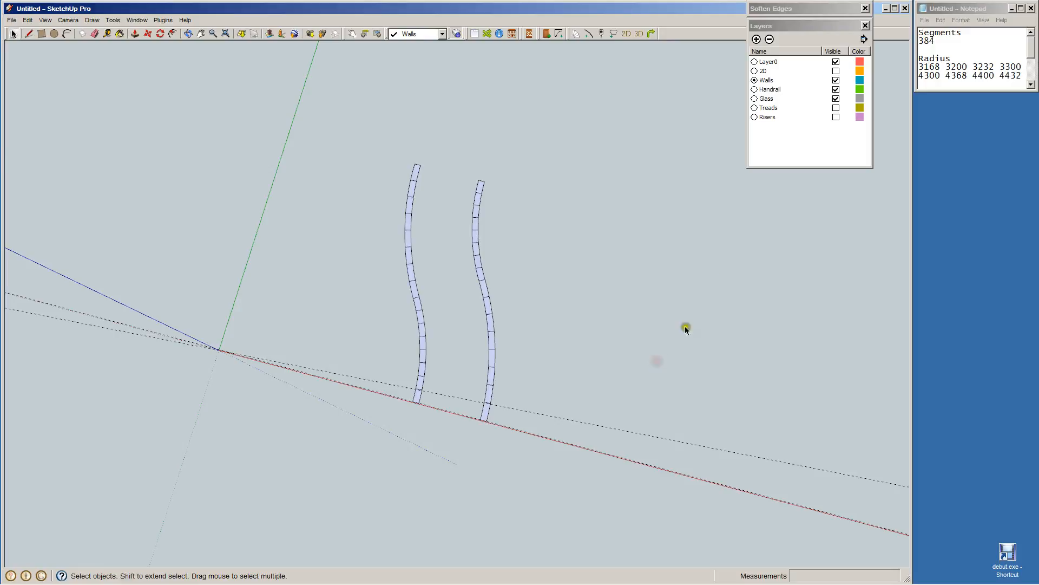
Compare the walls with the stair plan by temporarily showing the 2D layer.
left_click(836, 71)
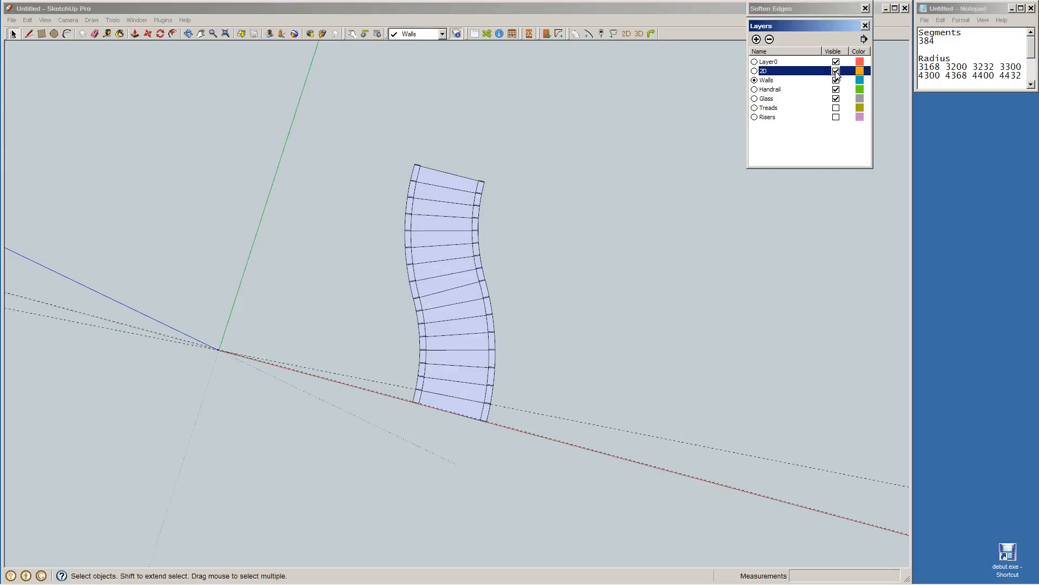
left_click(448, 238)
scroll(446, 240, "up", 4)
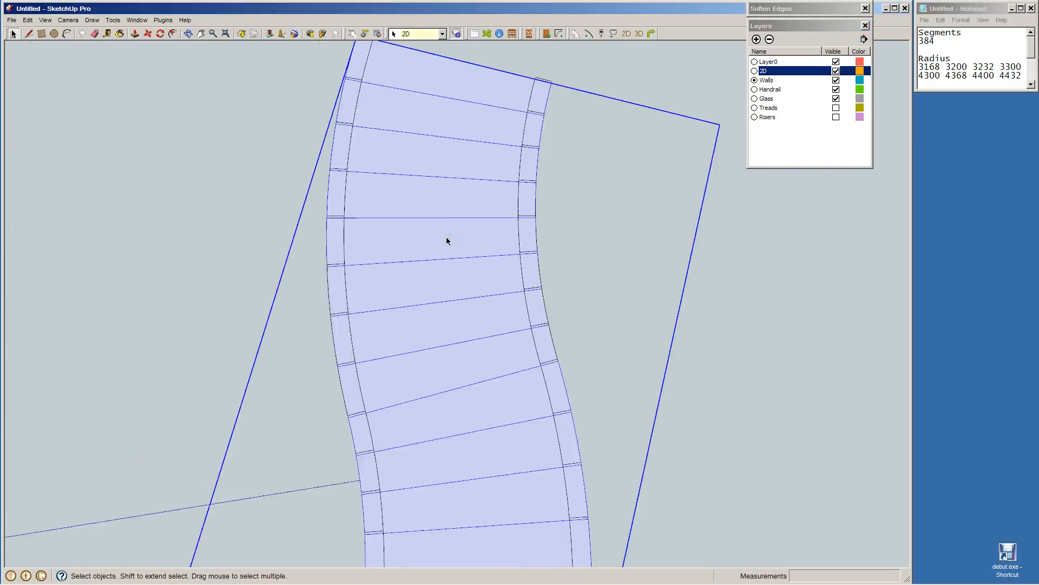
scroll(446, 241, "up", 2)
left_click(651, 228)
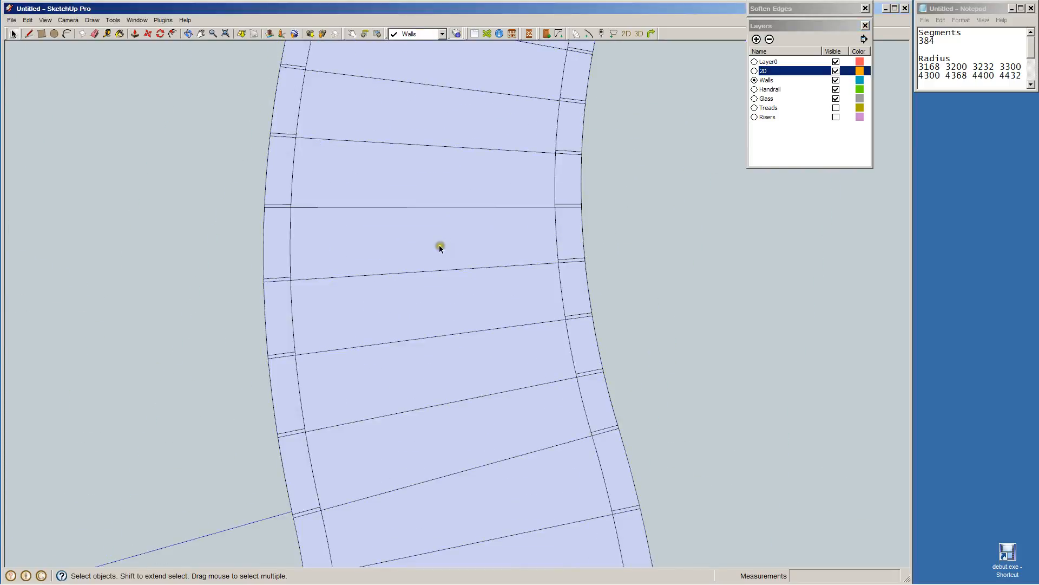
scroll(544, 271, "down", 6)
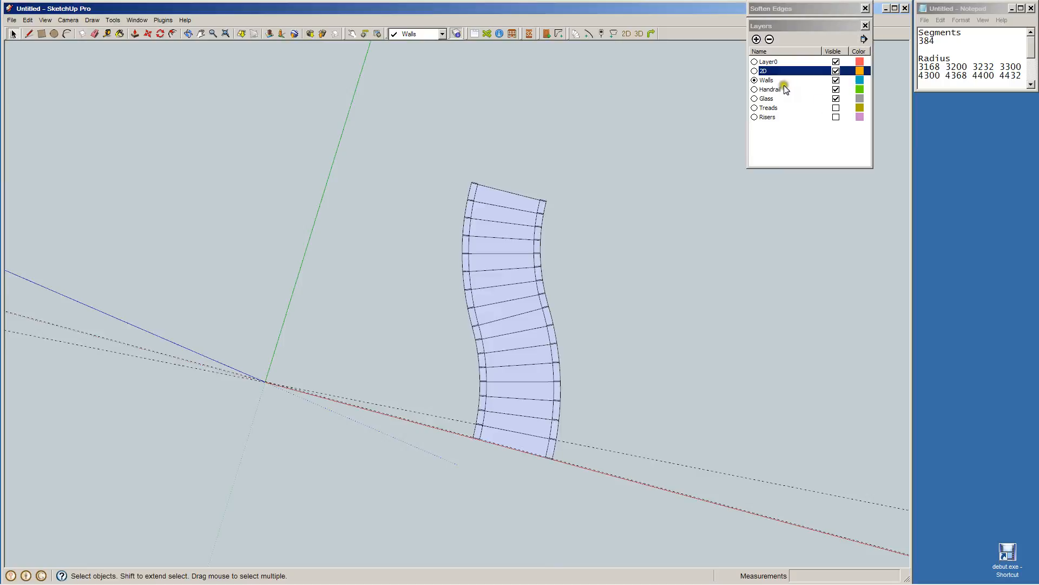
left_click(836, 71)
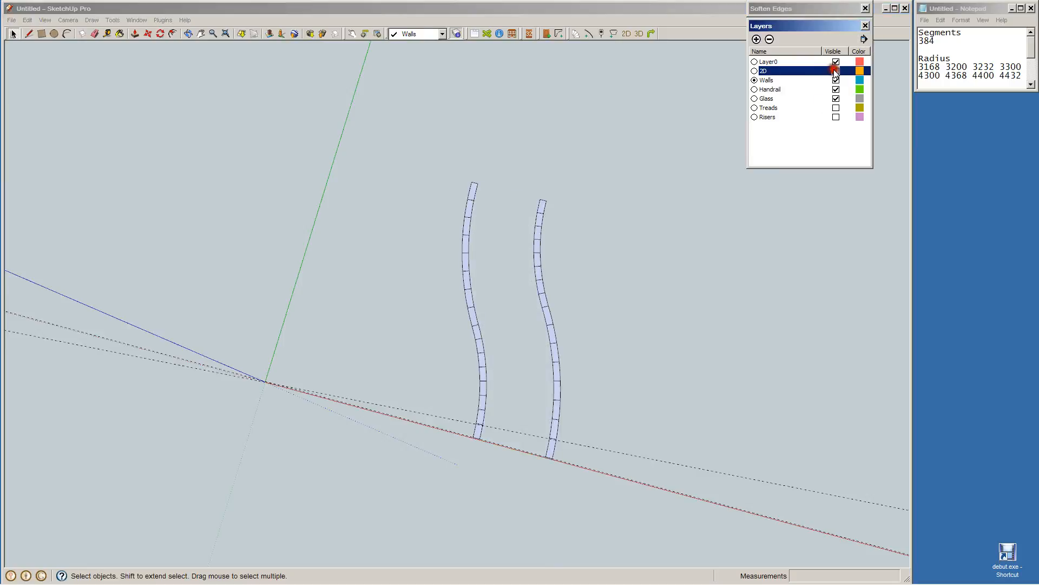
Make Handrail the active layer and hide the Walls layer.
left_click(754, 89)
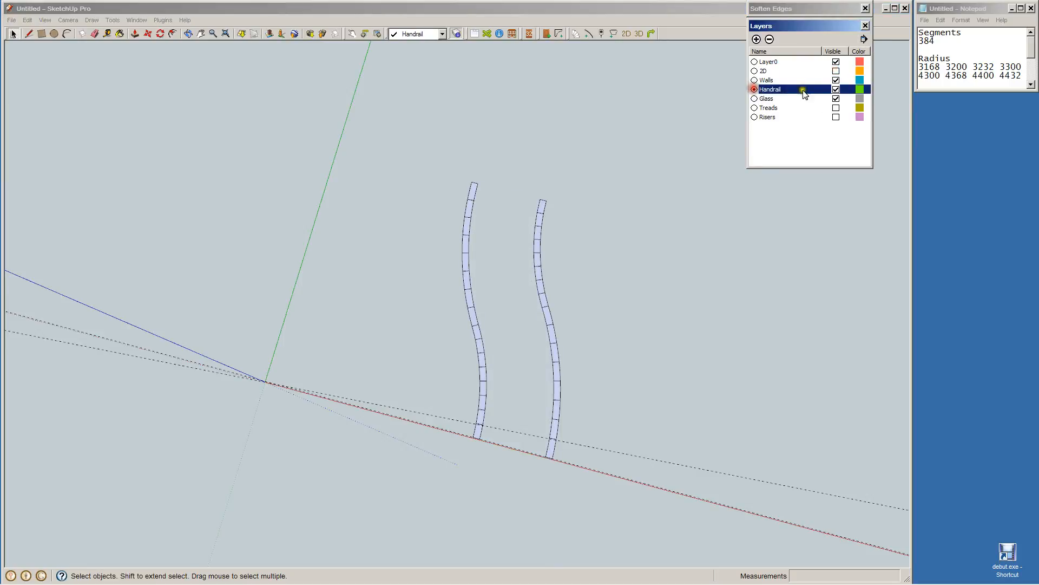
left_click(836, 80)
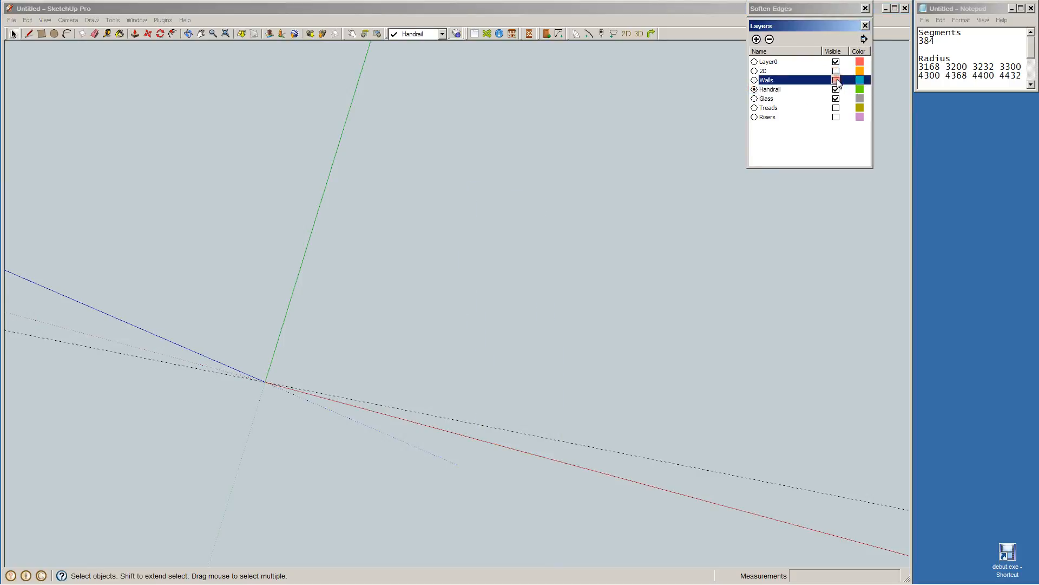
Check the stair by temporarily showing the Treads and Risers layers.
left_click(836, 108)
left_click(836, 117)
left_click(836, 117)
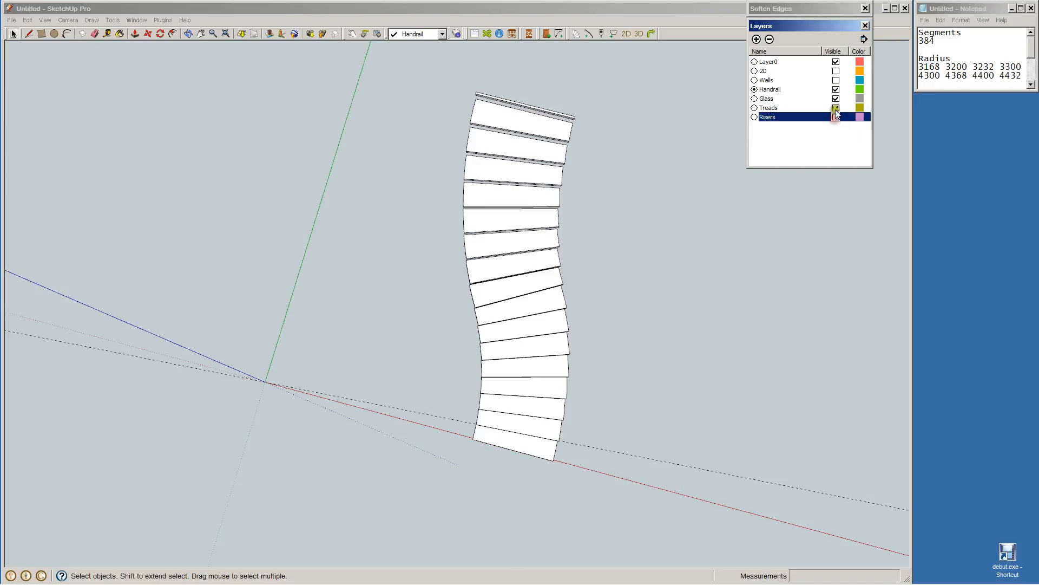
left_click(836, 107)
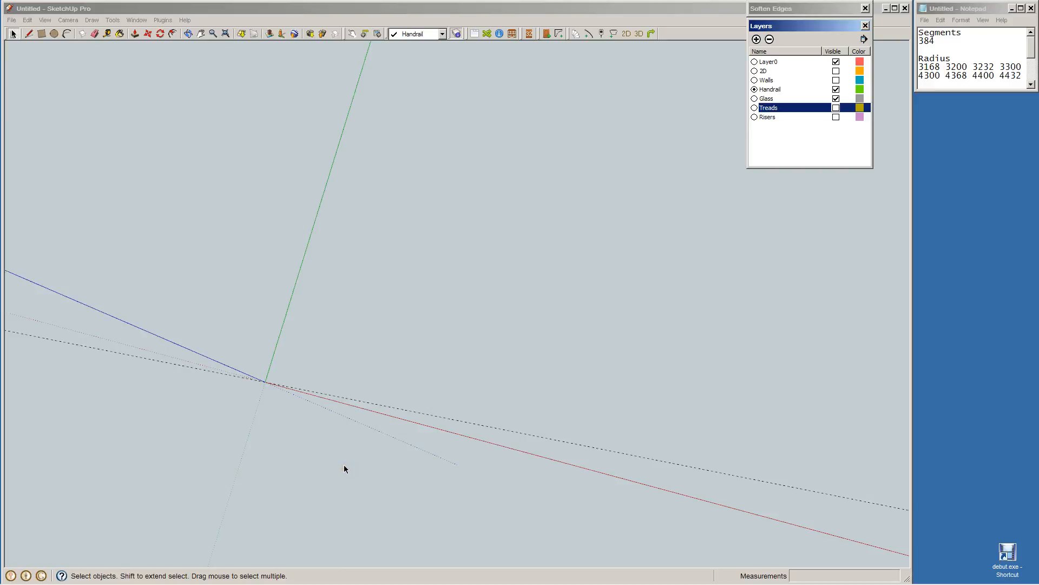
Draw two concentric circles centred on the origin with radii of 3232 mm and 4368 mm.
key("c")
left_click(264, 381)
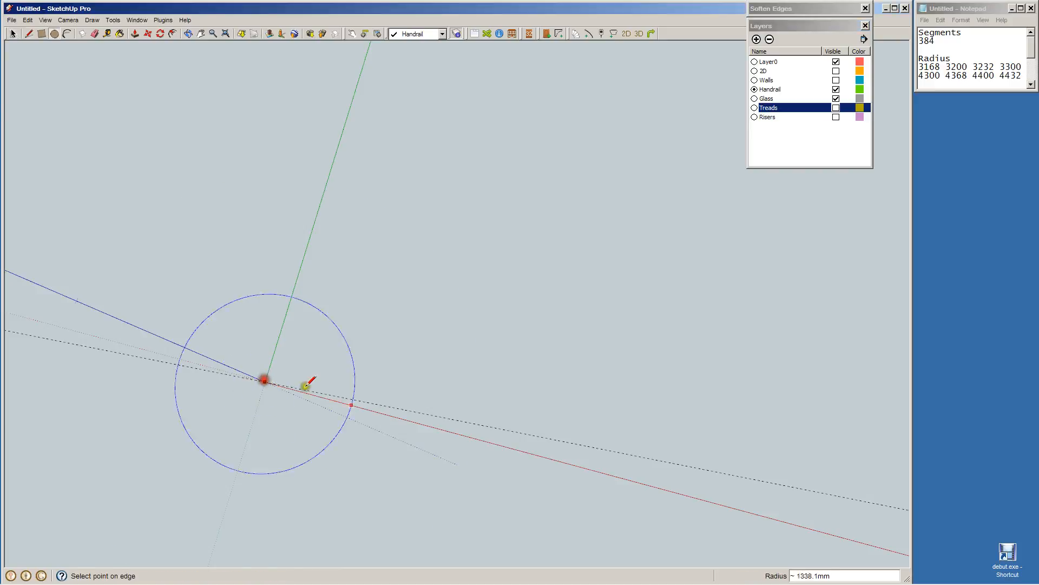
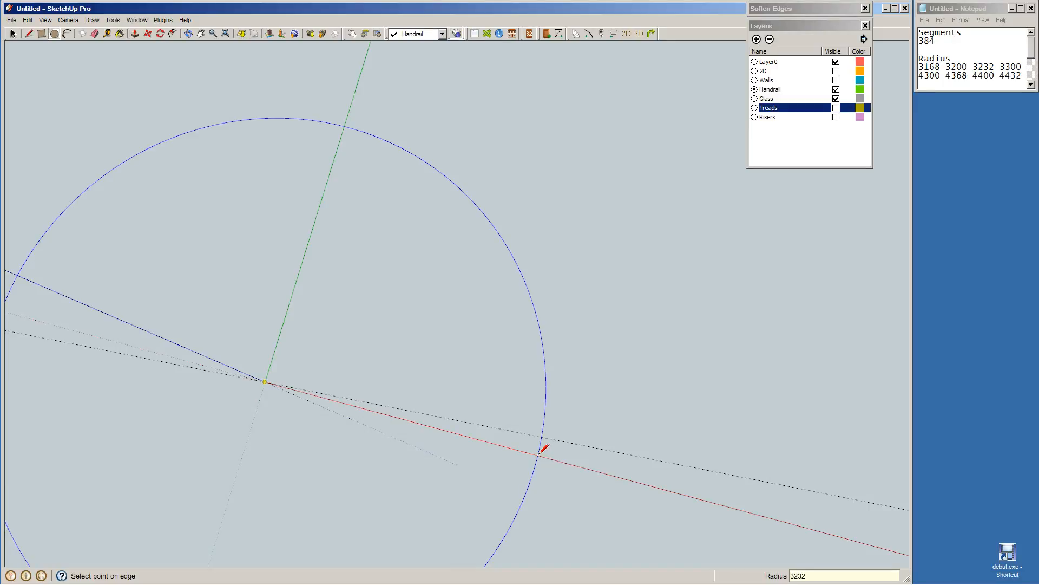
key("Return")
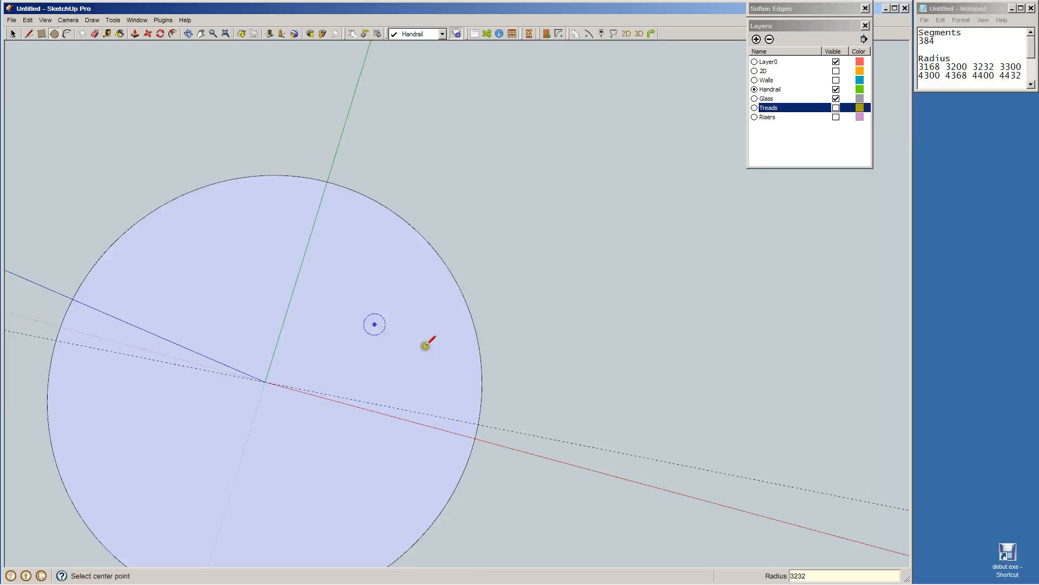
left_click(265, 382)
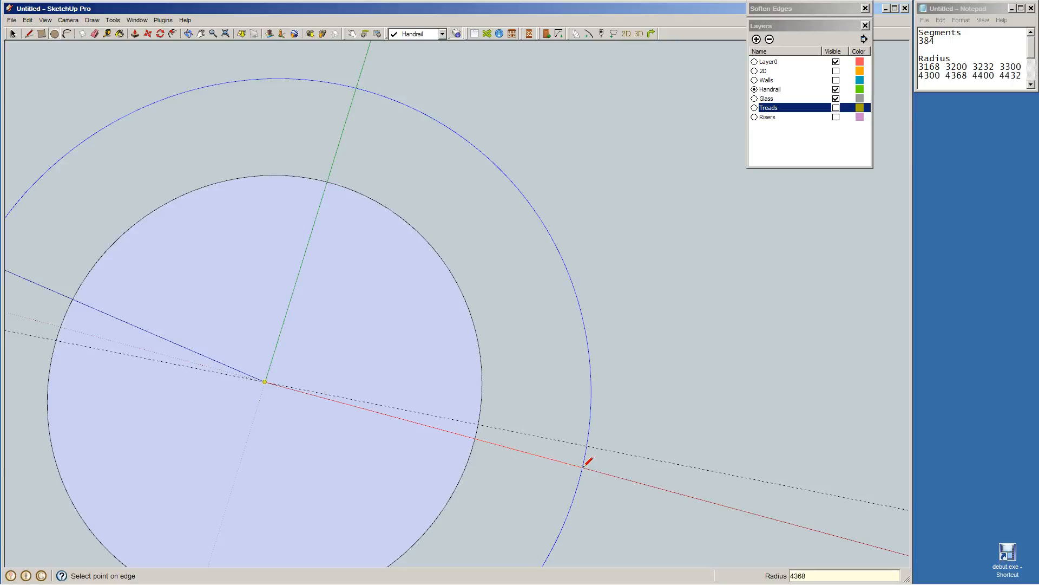
left_click(584, 464)
Draw two lines across the band between the circles, one along the red axis and one along the dashed guide.
key("space")
scroll(541, 470, "up", 3)
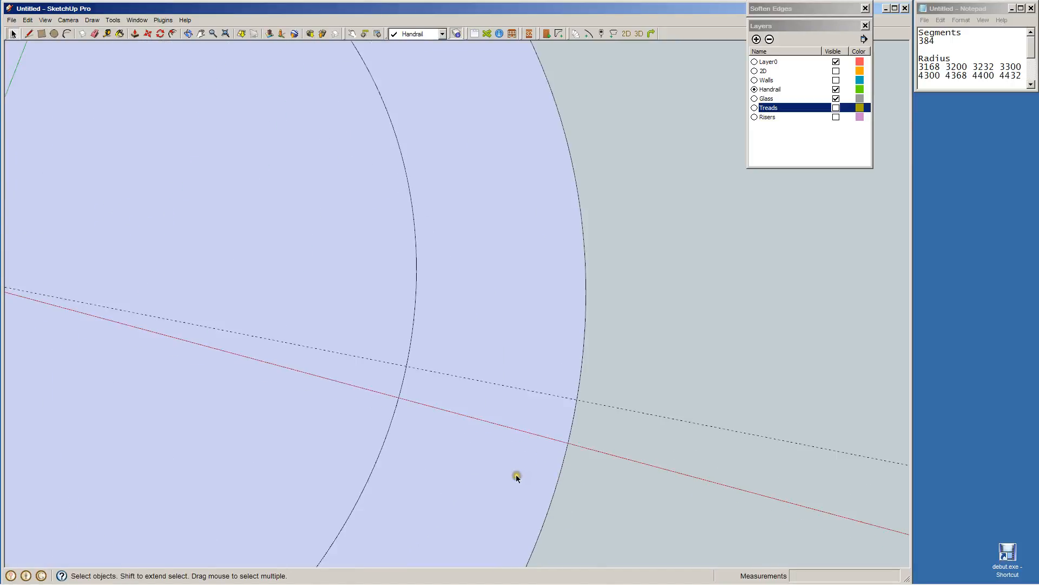
scroll(519, 474, "up", 2)
middle_click_drag(511, 495, 556, 423)
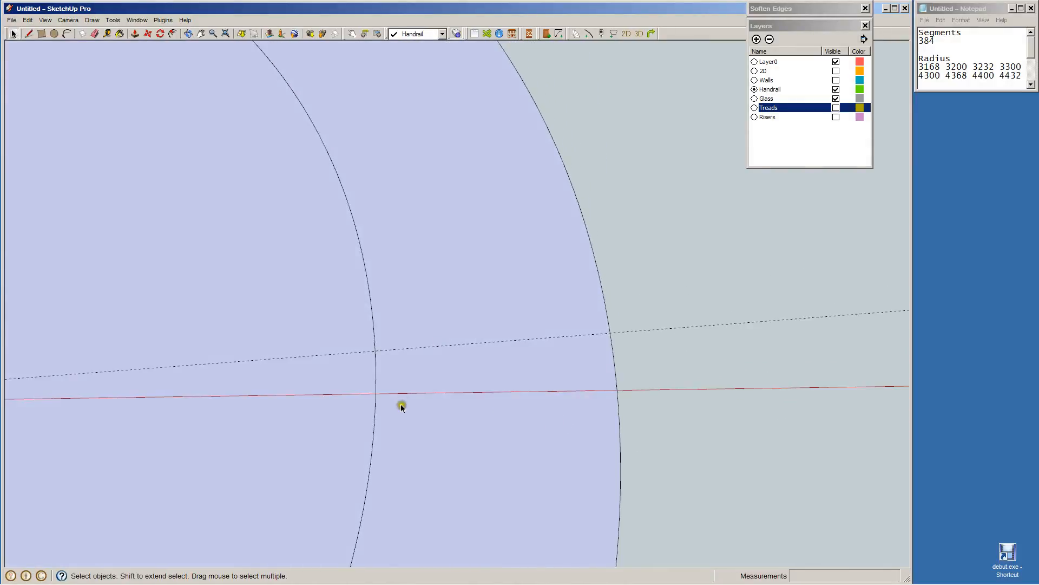
key("l")
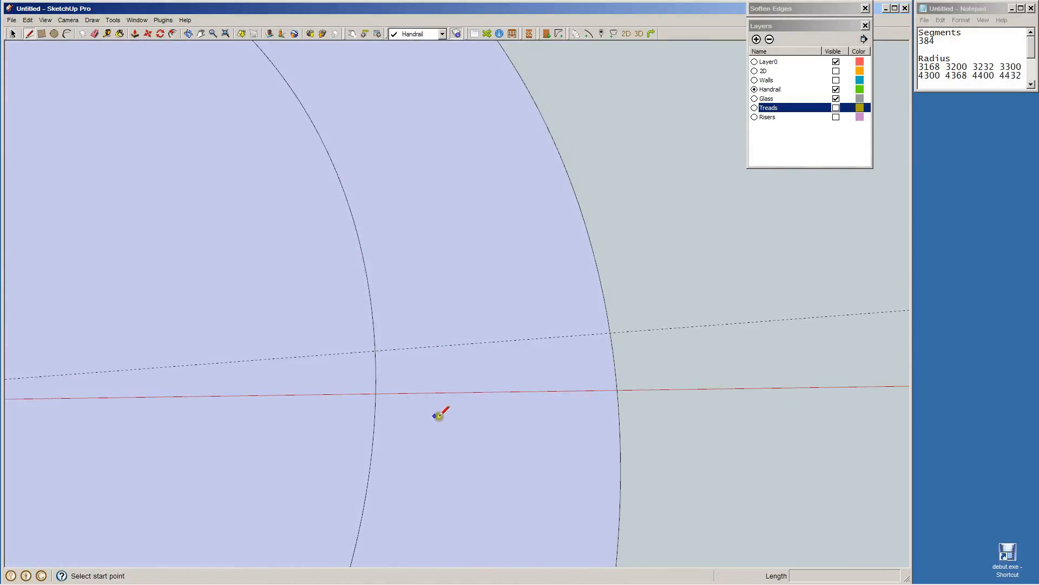
left_click(375, 393)
left_click(618, 389)
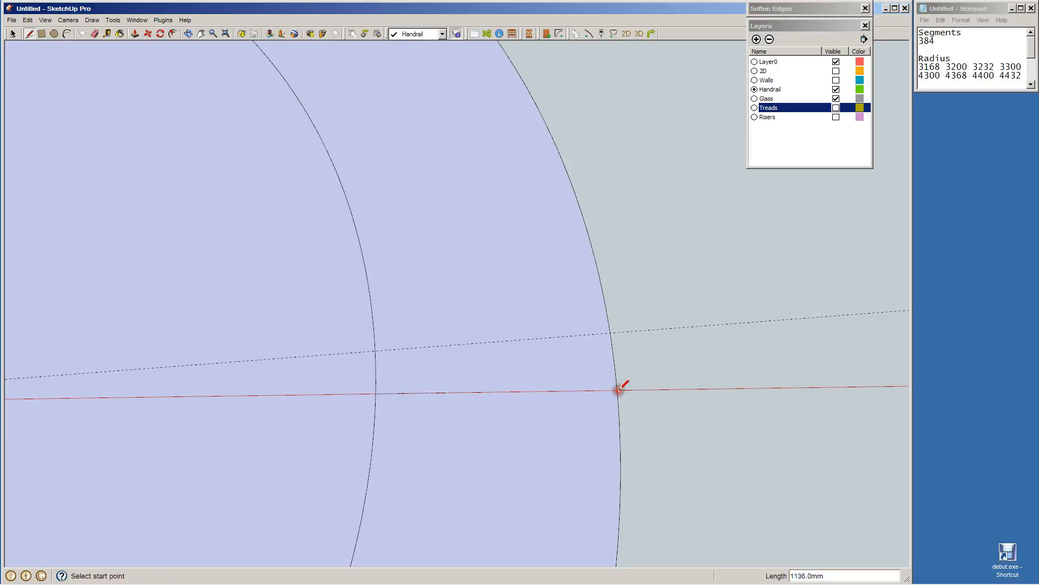
key("space")
key("l")
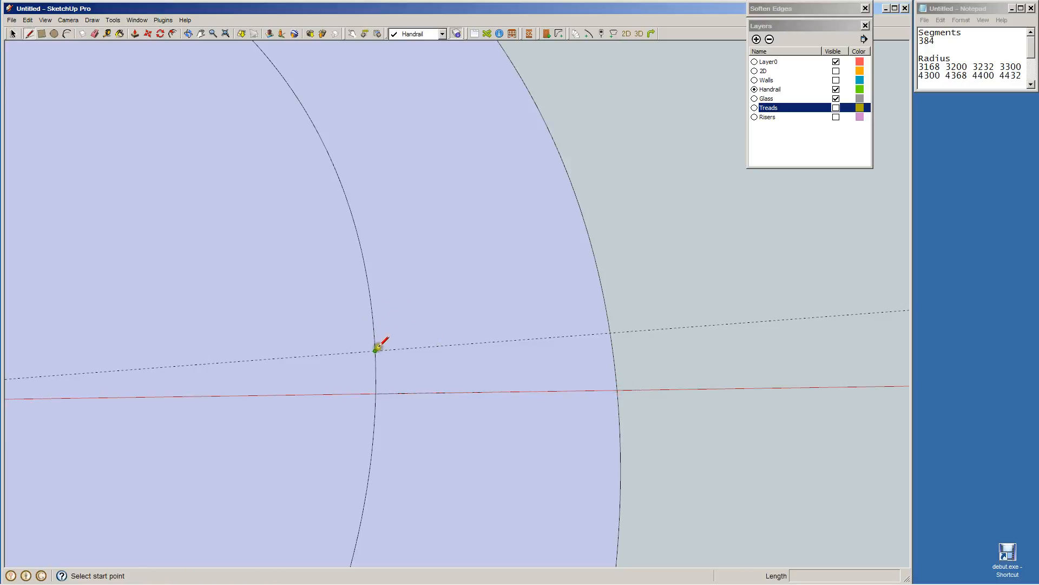
left_click(376, 350)
left_click(611, 332)
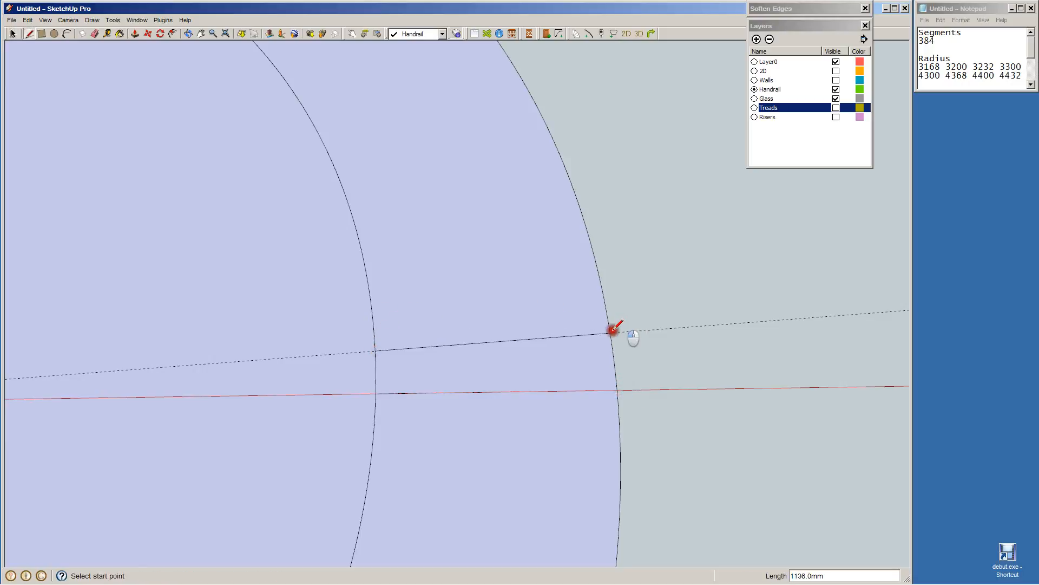
key("space")
Delete the rest of both circles, the connecting lines, the face and the guide, keeping only the two short arcs.
left_click(609, 320)
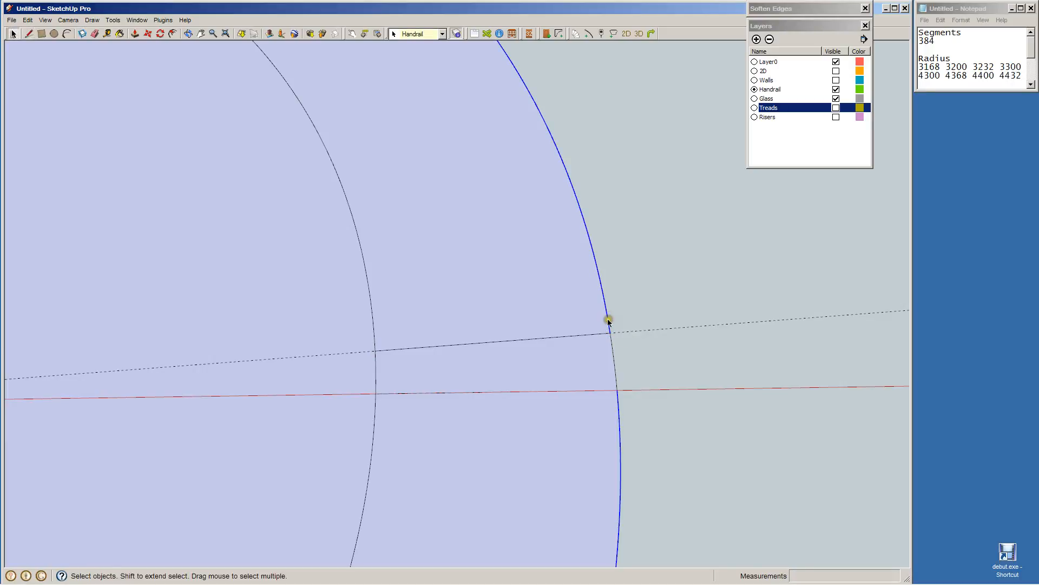
key("Delete")
left_click(374, 321)
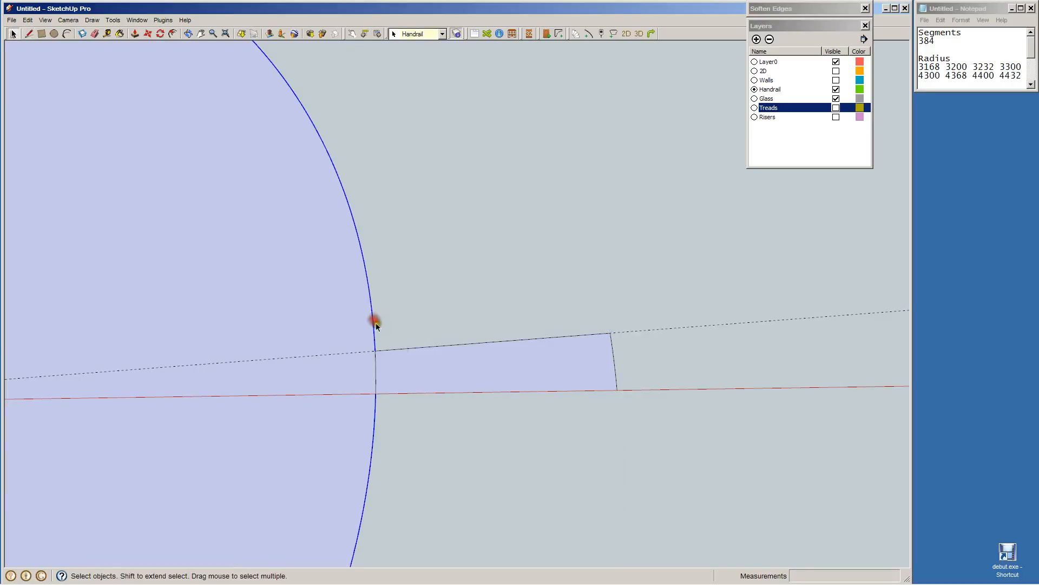
key("Delete")
key("ctrl+a")
key("Delete")
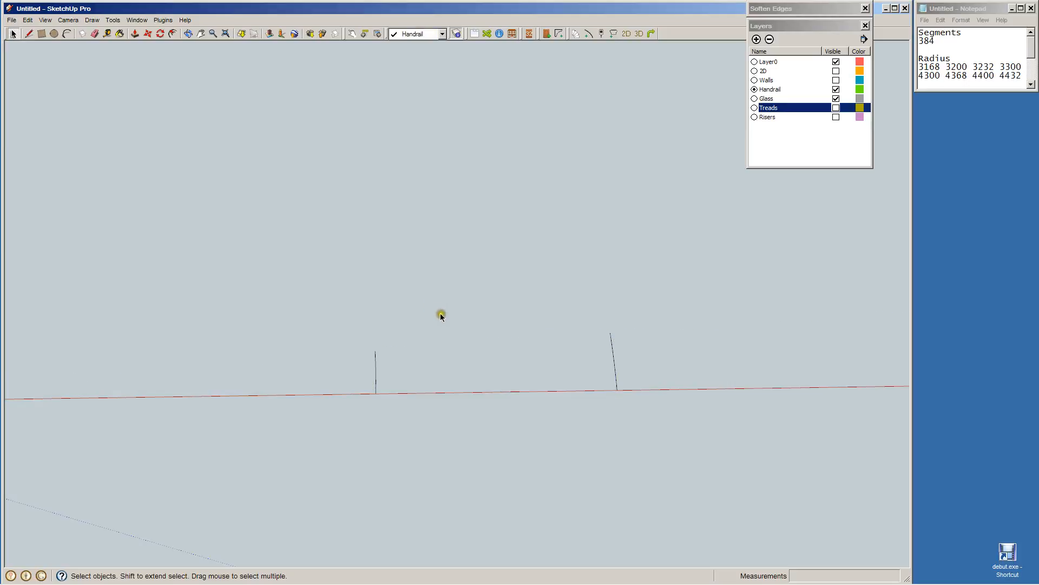
left_click(375, 373)
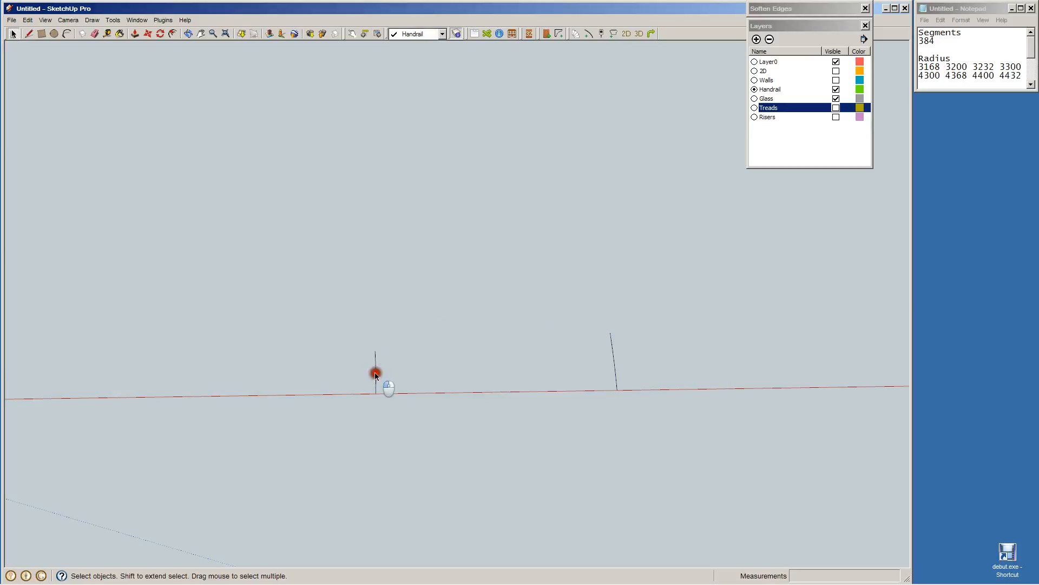
left_click(615, 371)
scroll(414, 398, "down", 5)
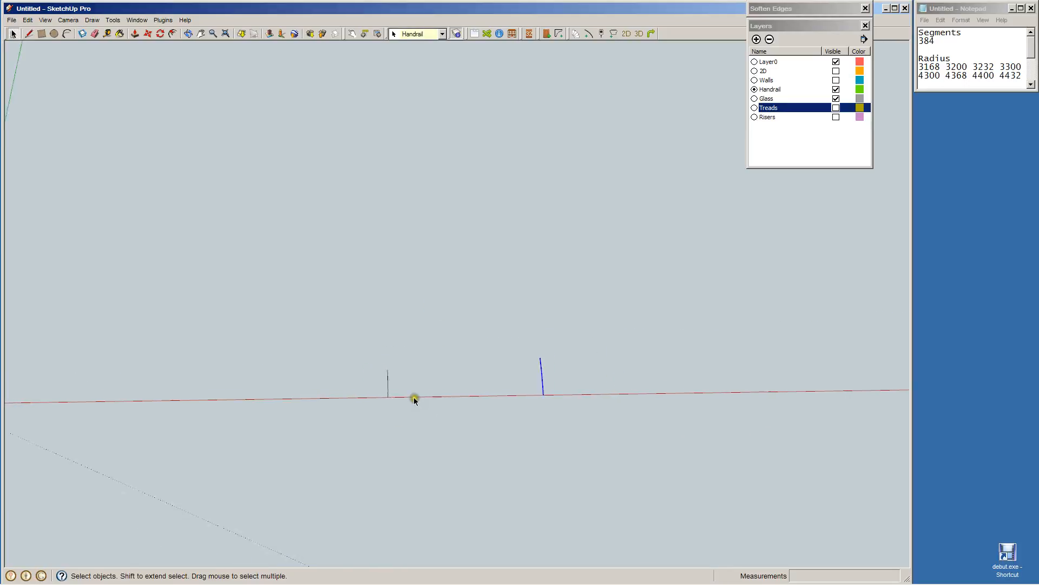
left_click(409, 404)
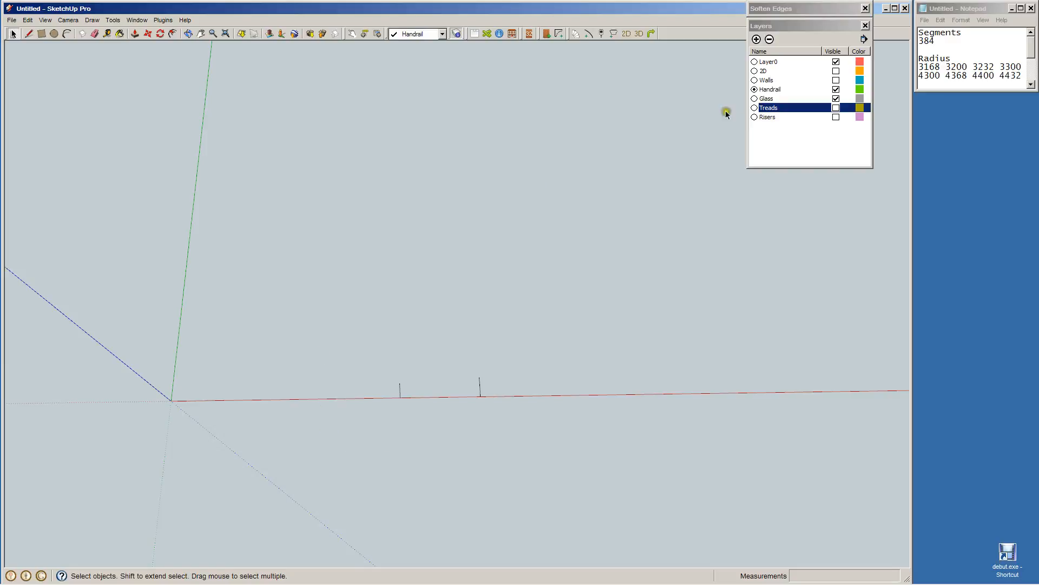
Show the Walls layer and delete the leftover guide line along the red axis.
left_click(836, 80)
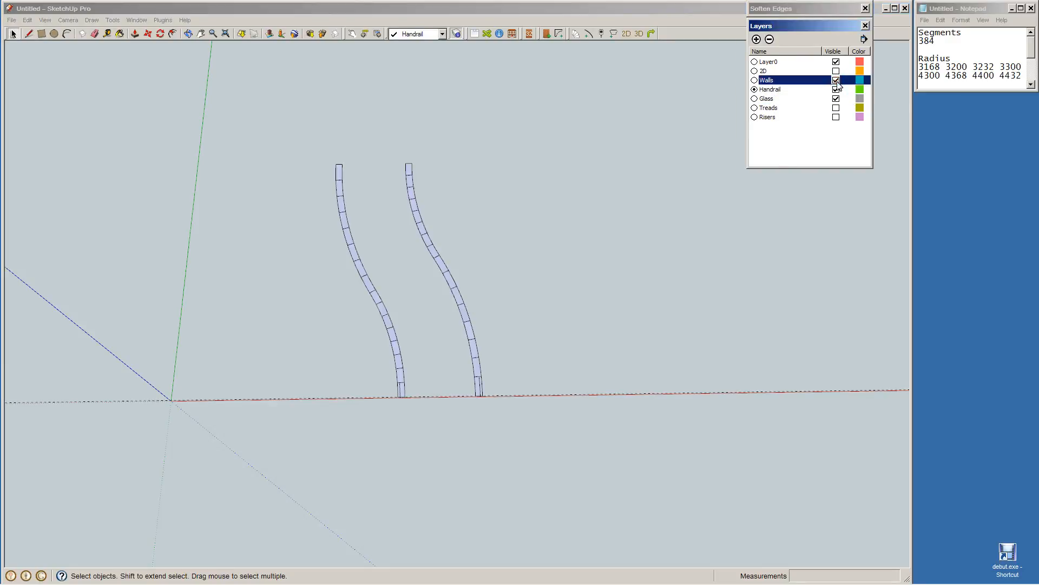
left_click(548, 397)
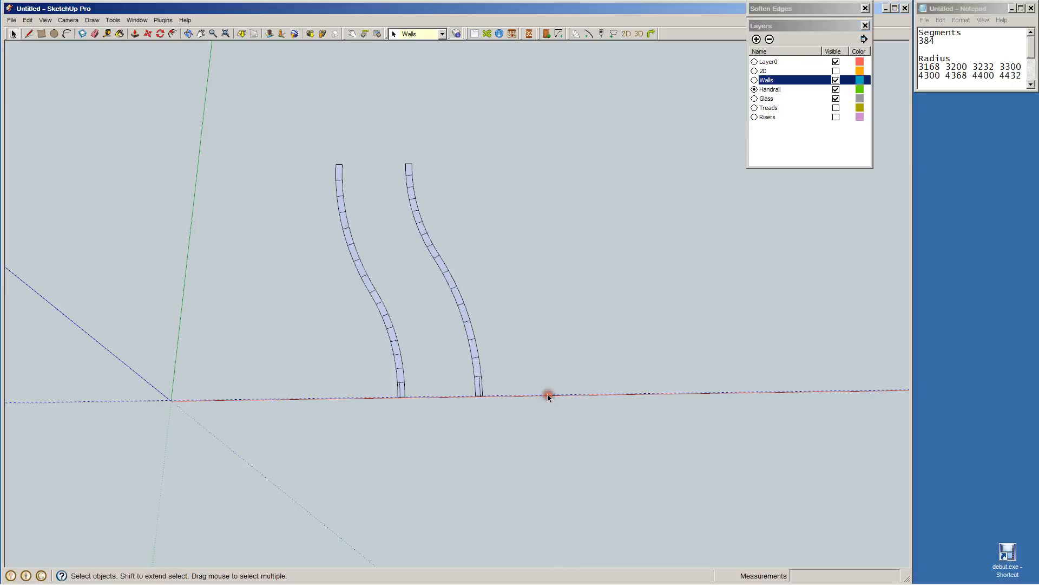
left_click(543, 426)
left_click(542, 395)
key("Delete")
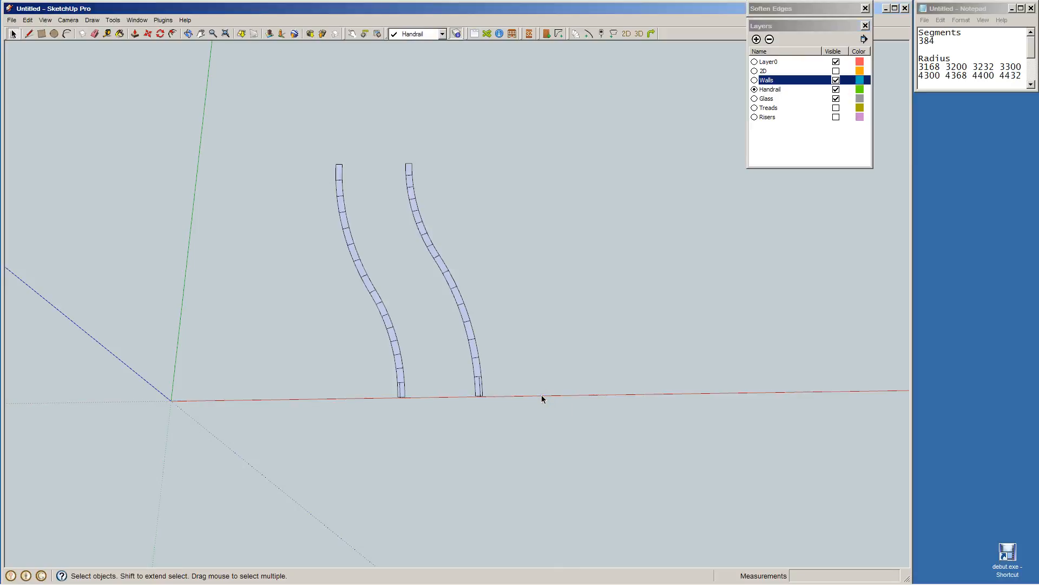
Check the 2D, Treads and Risers layers by temporarily showing them, and hide the Walls layer.
left_click(836, 71)
left_click(836, 108)
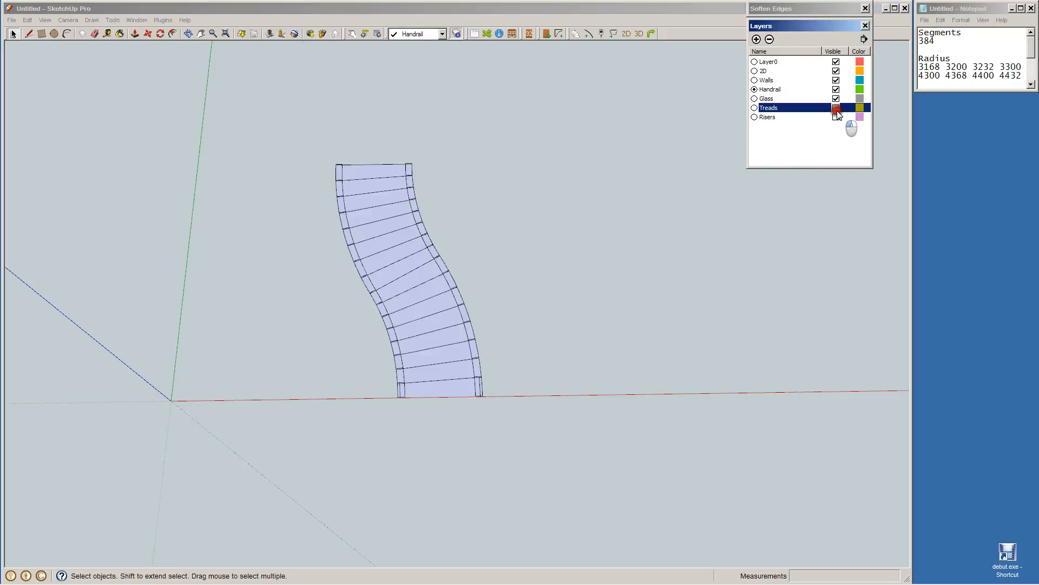
left_click(836, 116)
left_click(836, 107)
left_click(835, 71)
left_click(836, 80)
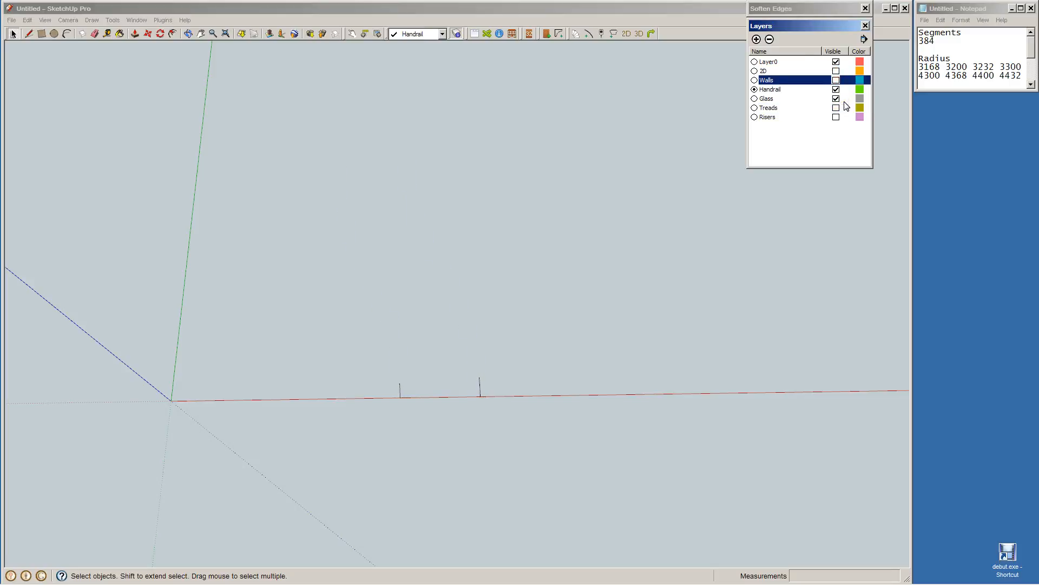
Create a protractor guide from the origin through the far end of the inner short arc, measured from the red axis.
left_click(276, 432)
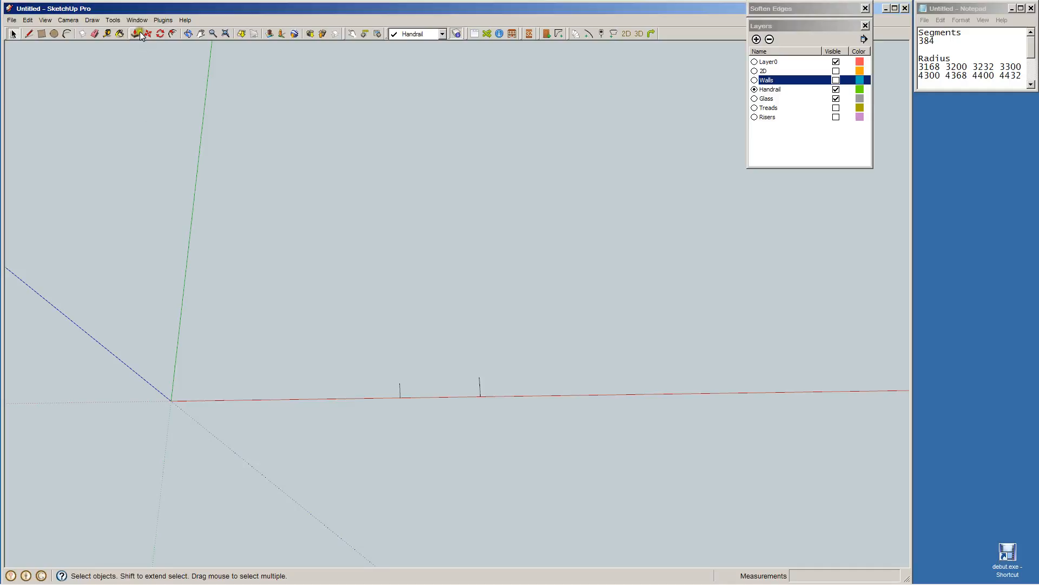
left_click(113, 20)
left_click(131, 177)
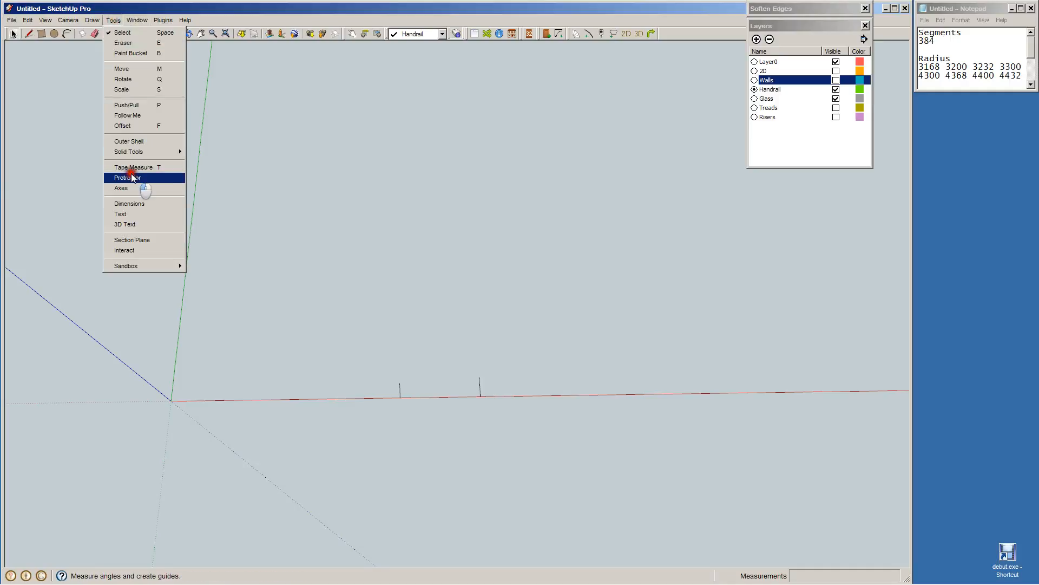
left_click(171, 401)
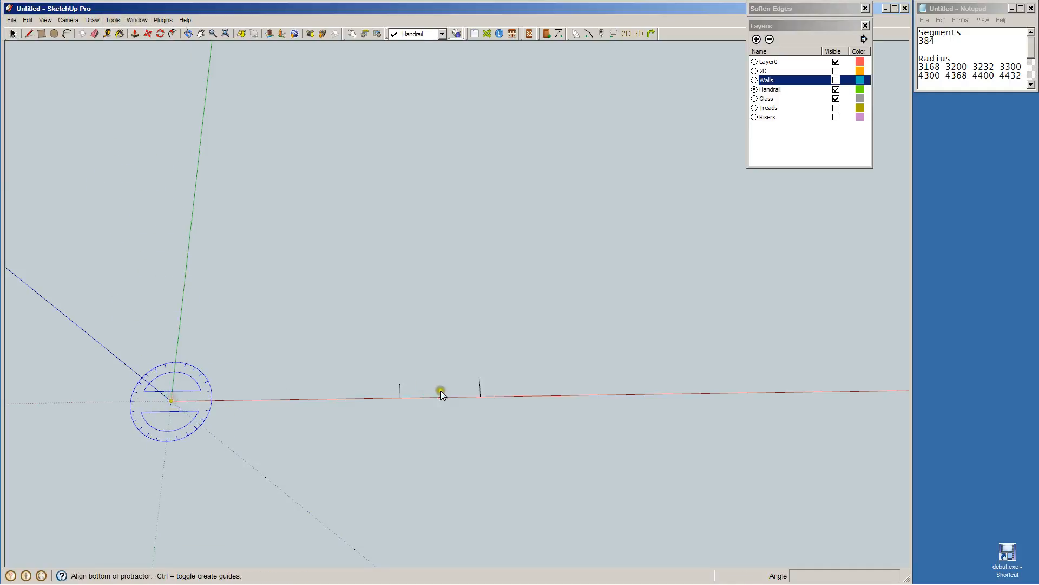
left_click(401, 398)
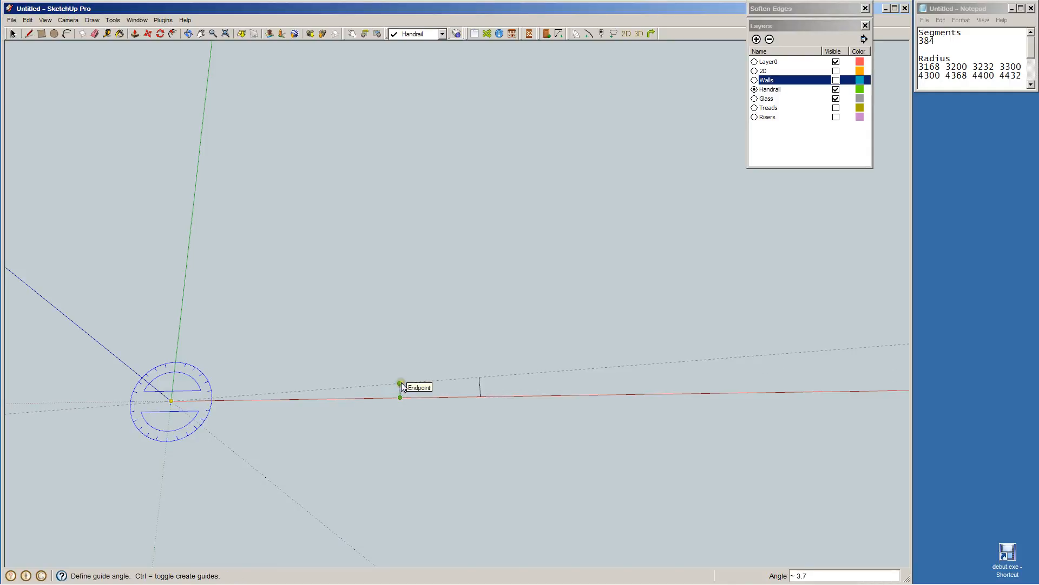
left_click(401, 382)
key("space")
Rotate-copy both short arcs about the origin by one arc span and repeat the copy seven times (x7).
left_click(415, 445)
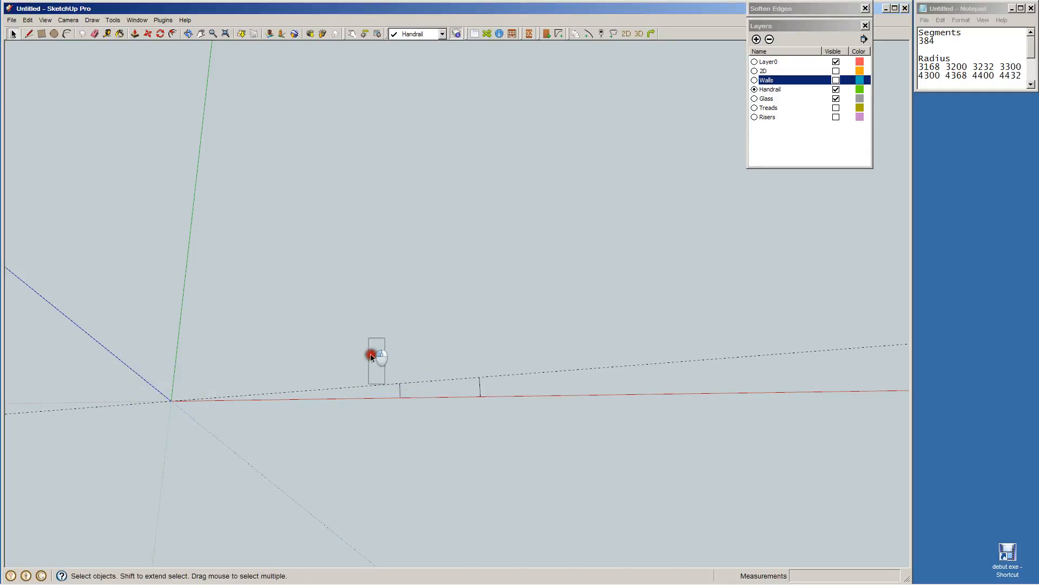
left_click_drag(371, 353, 518, 448)
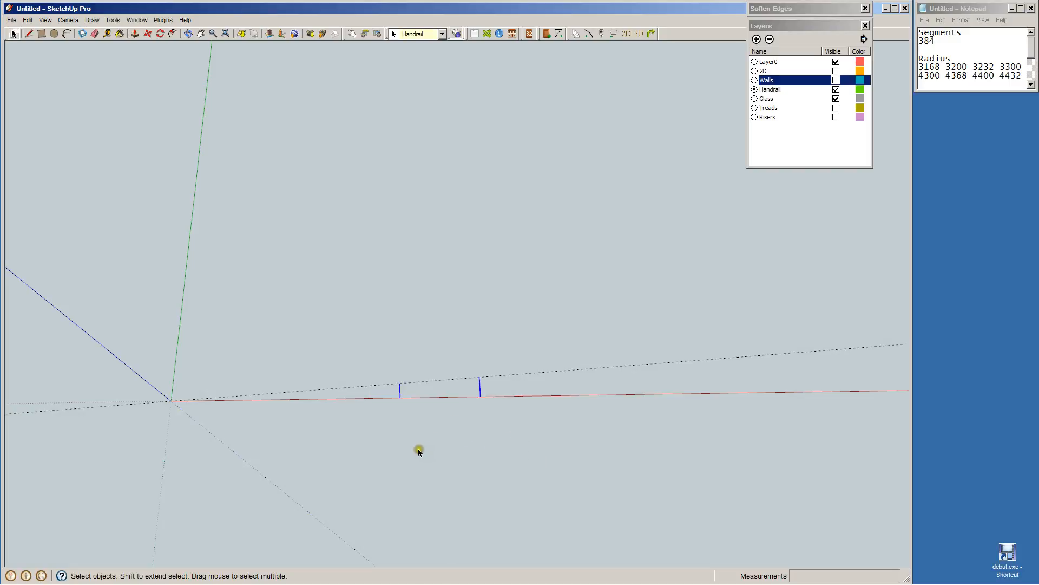
key("q")
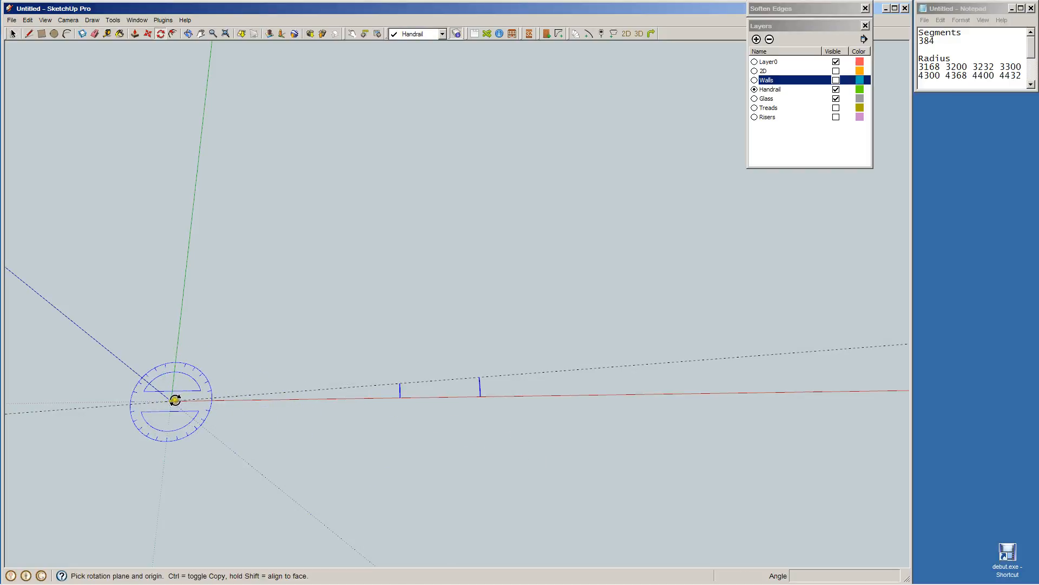
left_click(172, 401)
left_click(402, 397)
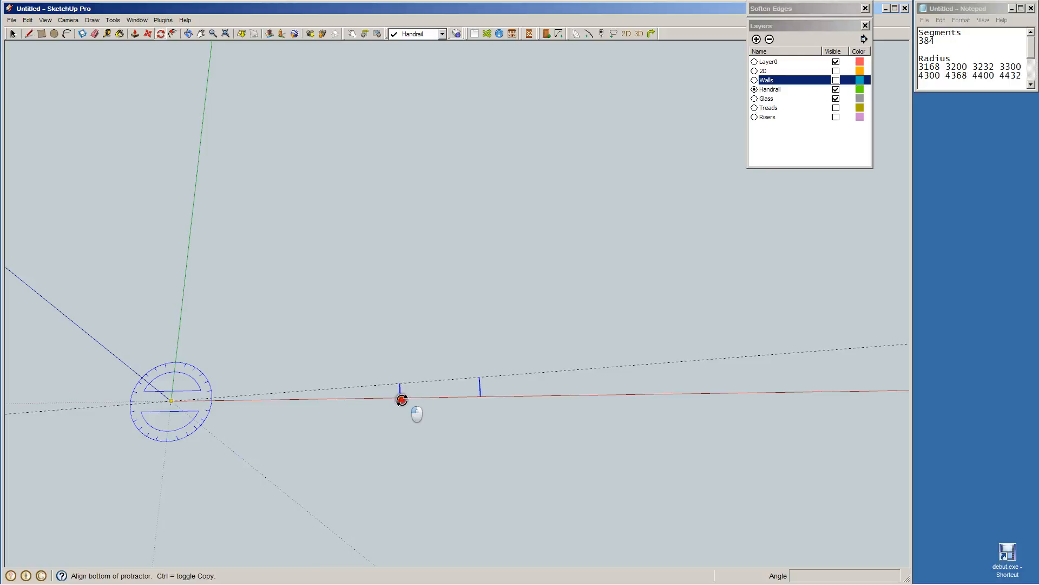
key("ctrl")
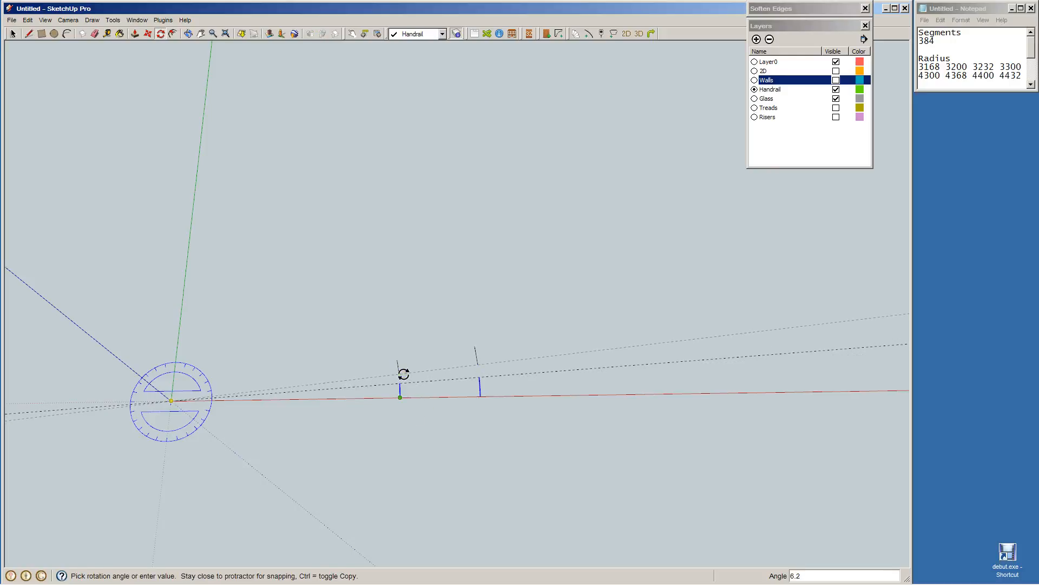
scroll(403, 373, "up", 7)
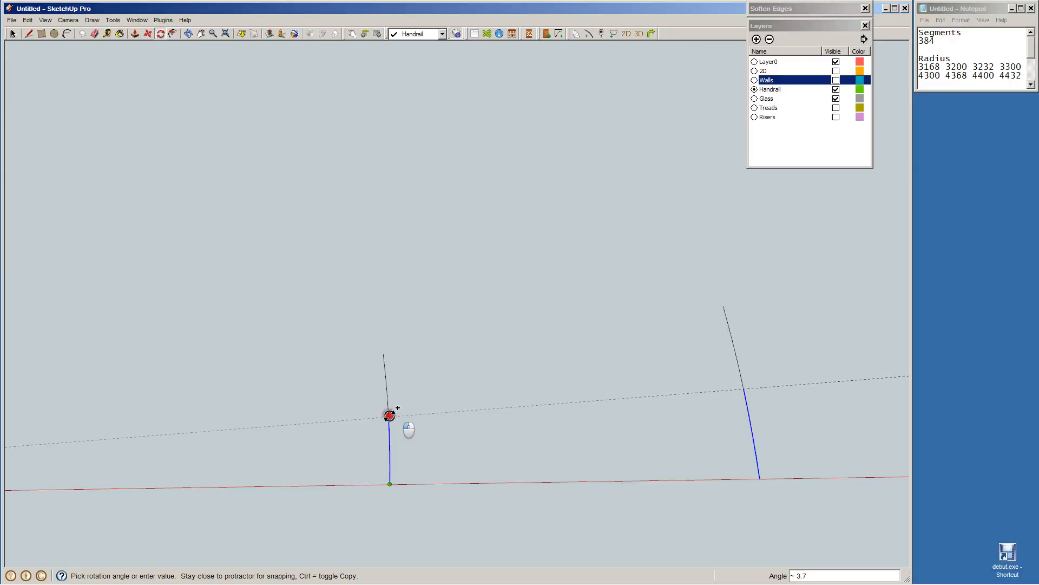
left_click(390, 415)
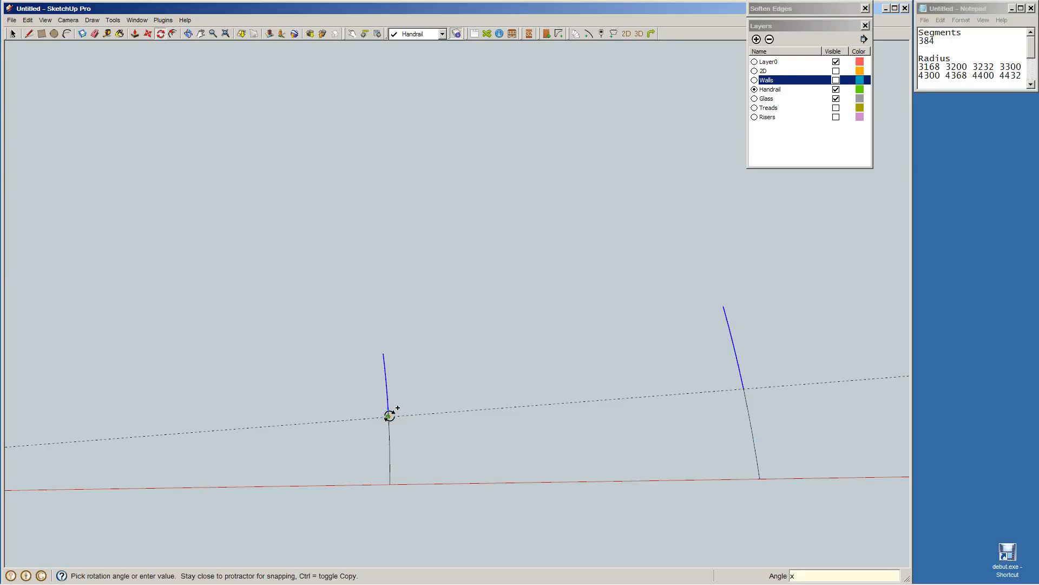
type("x7")
key("Return")
Weld the segments of the outer arc into one curve, and do the same for the inner arc.
key("space")
scroll(533, 374, "down", 5)
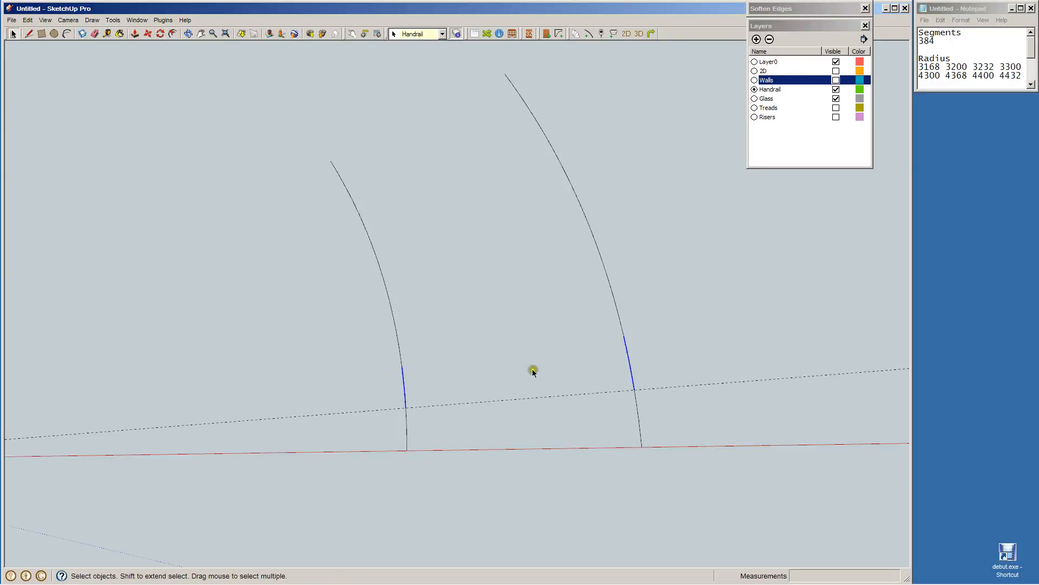
left_click(540, 483)
left_click_drag(511, 191, 633, 480)
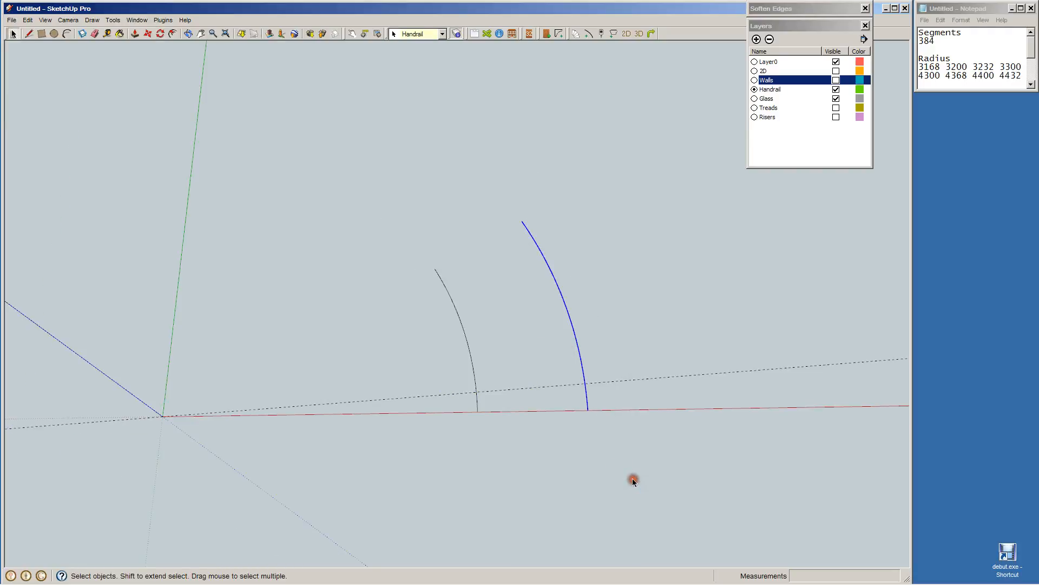
left_click(592, 34)
left_click(497, 321)
left_click_drag(401, 227, 490, 428)
left_click(601, 33)
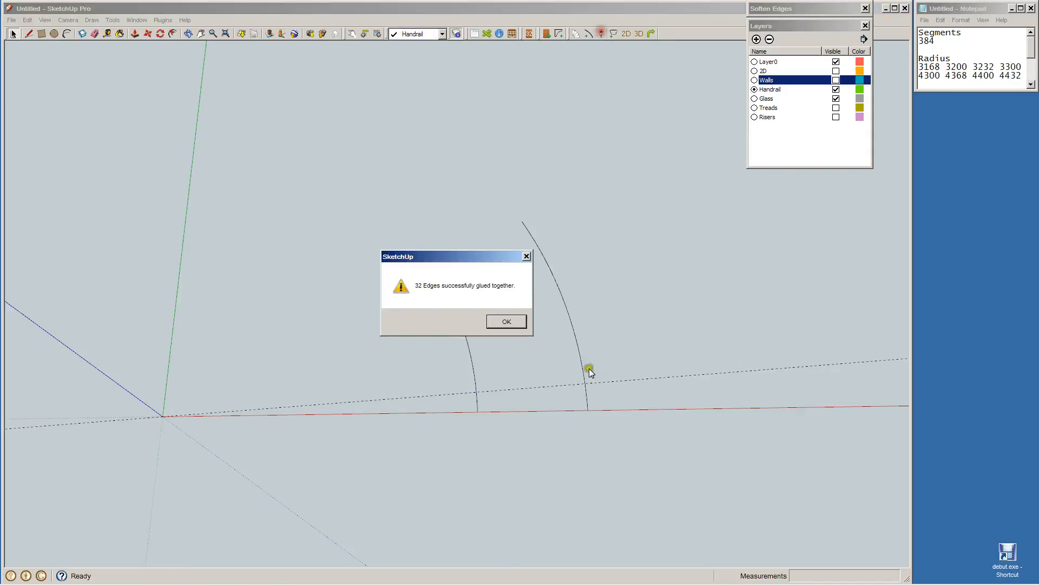
Paste a copy of both welded arcs on the opposite side of the origin and mirror it with a red-axis scale of -1.
left_click(513, 323)
mouse_move(379, 132)
left_mouse_down()
mouse_move(552, 459)
mouse_move(626, 450)
left_mouse_up()
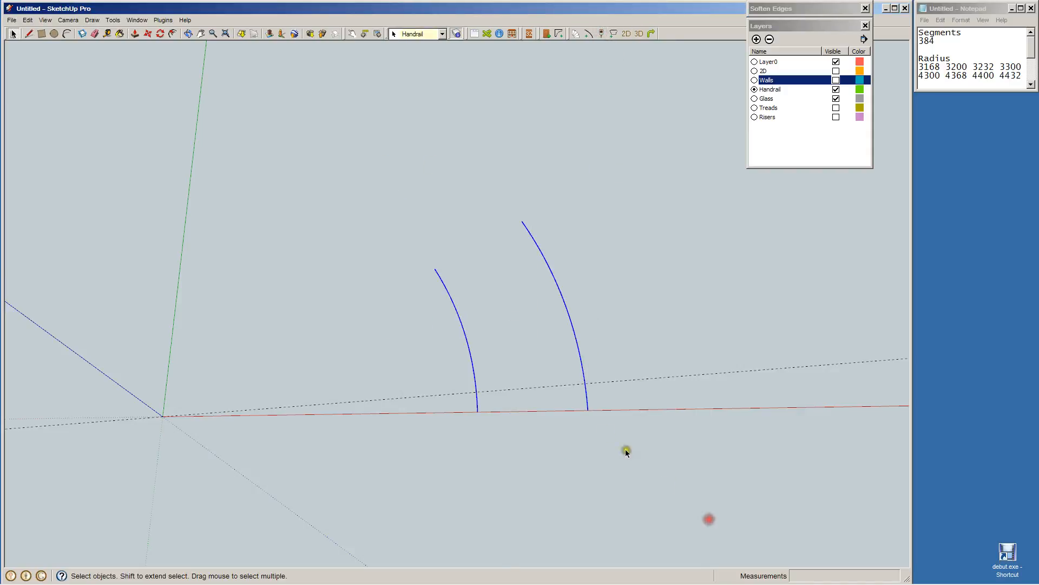
middle_click_drag(626, 450, 599, 462)
key("ctrl+c")
key("ctrl+v")
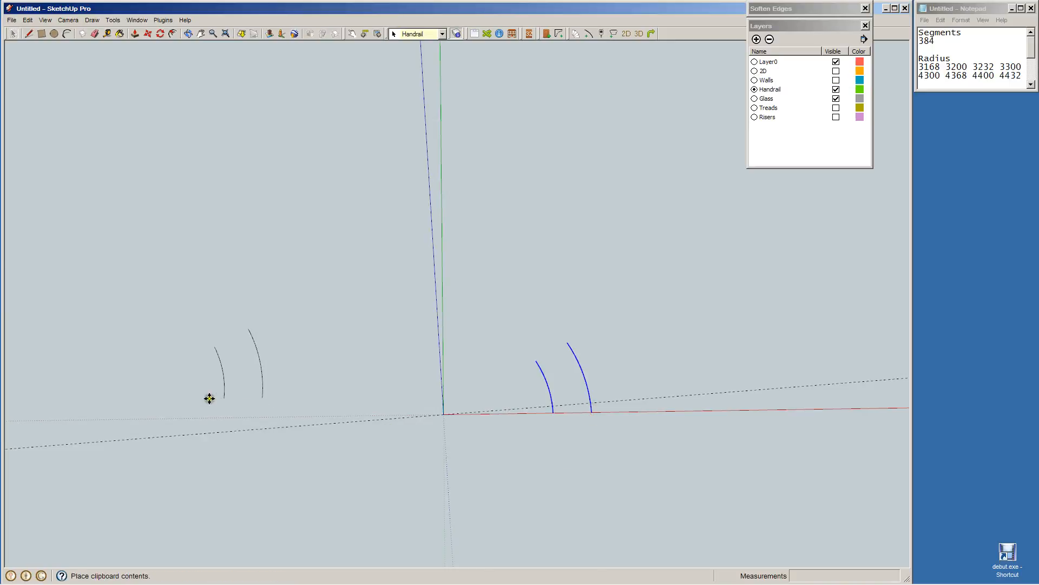
left_click(263, 413)
key("s")
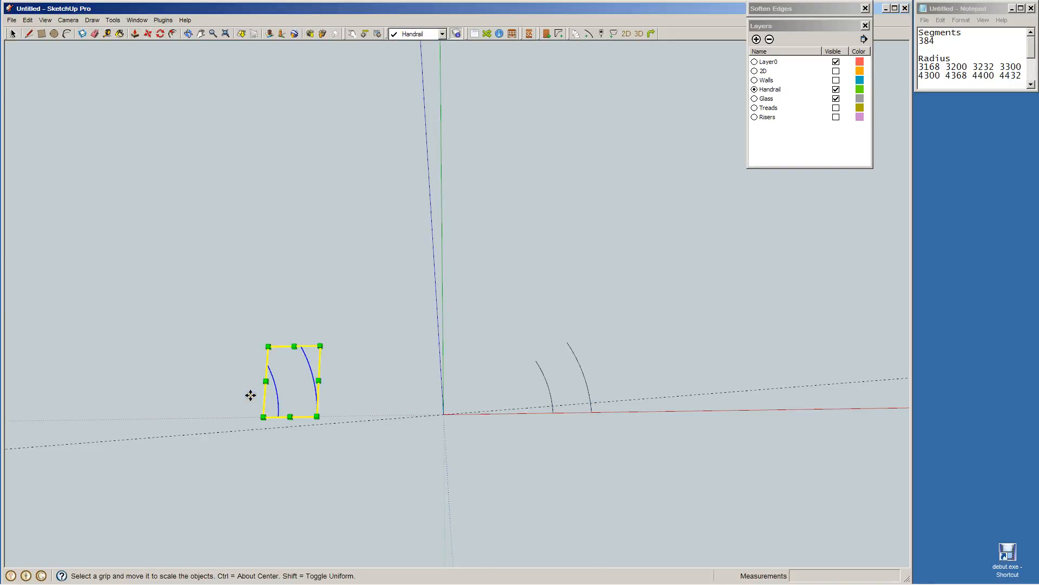
left_click_drag(264, 380, 381, 383)
key("Return")
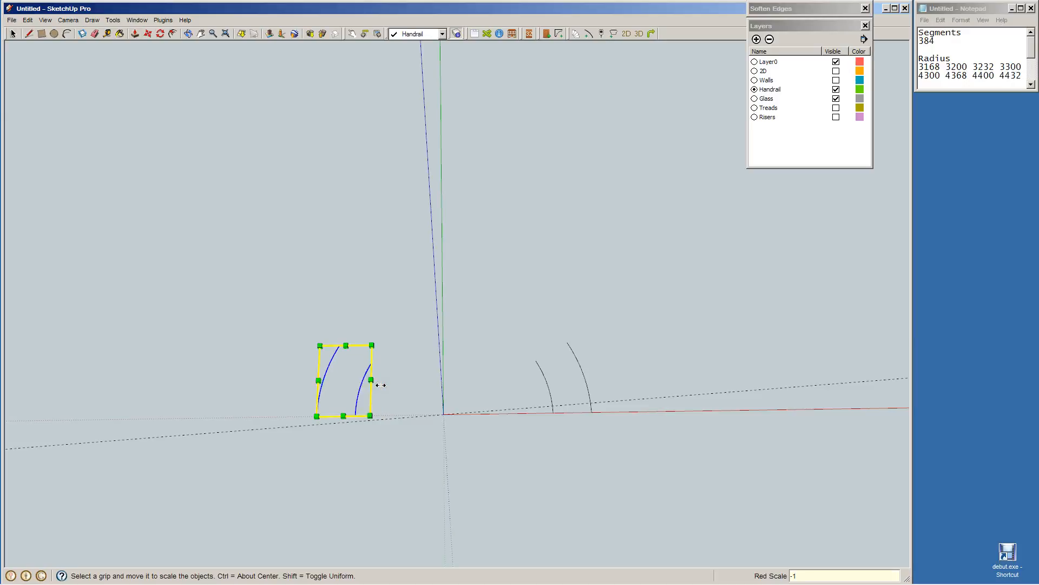
Move the mirrored arc pair by the near end of its inner arc onto the far end of the original outer arc.
key("m")
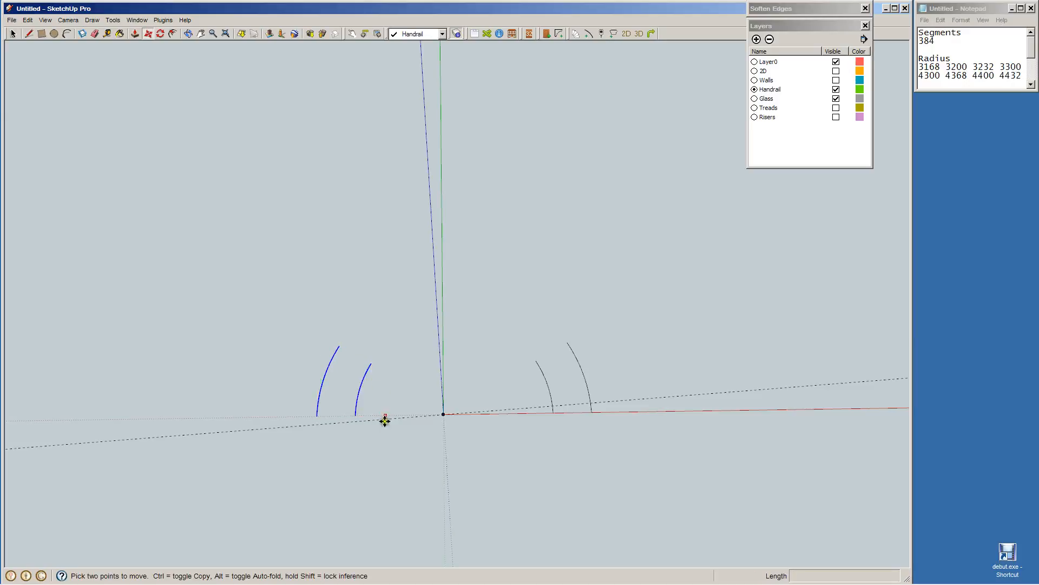
left_click(354, 416)
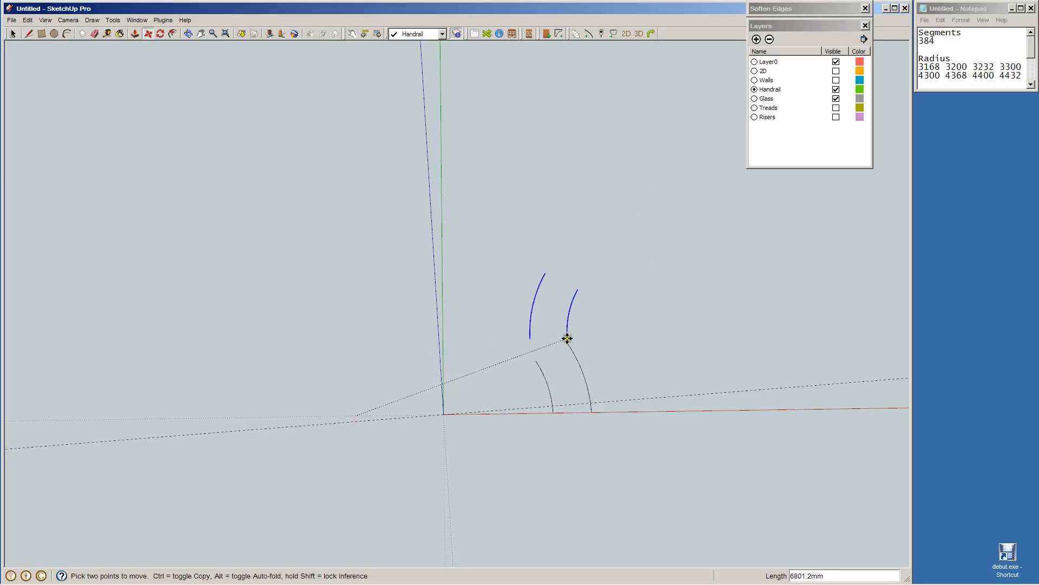
scroll(566, 340, "up", 5)
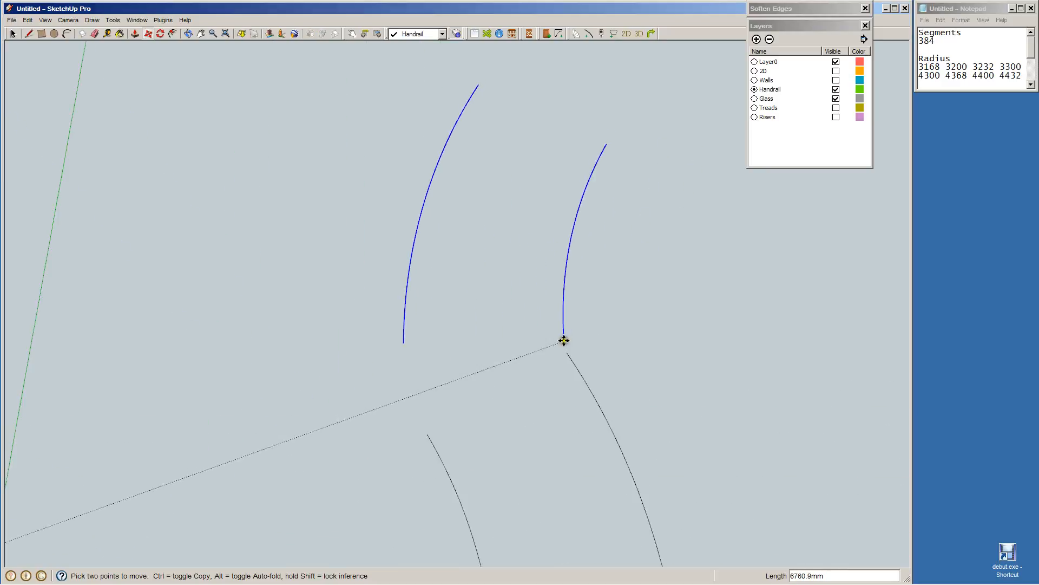
left_click(567, 352)
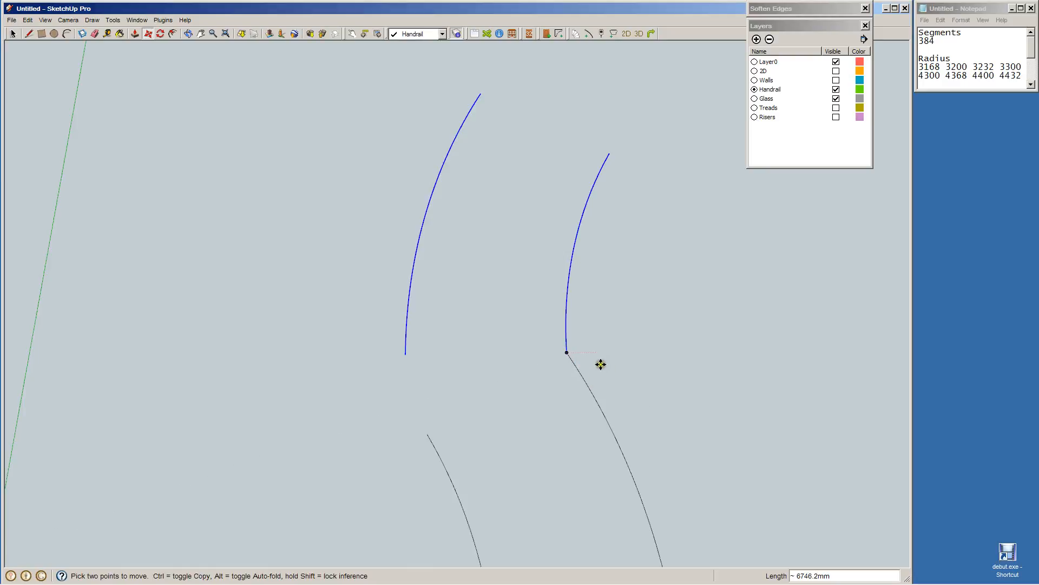
Rotate the mirrored arc pair about the outer joint until its other arc meets the far end of the original inner arc.
key("q")
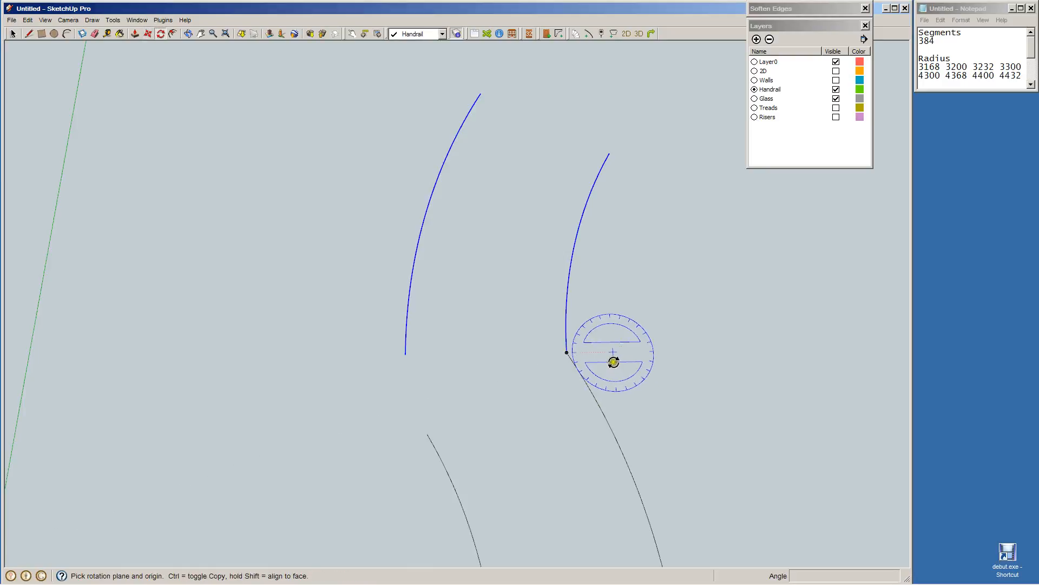
left_click(567, 352)
left_click(405, 354)
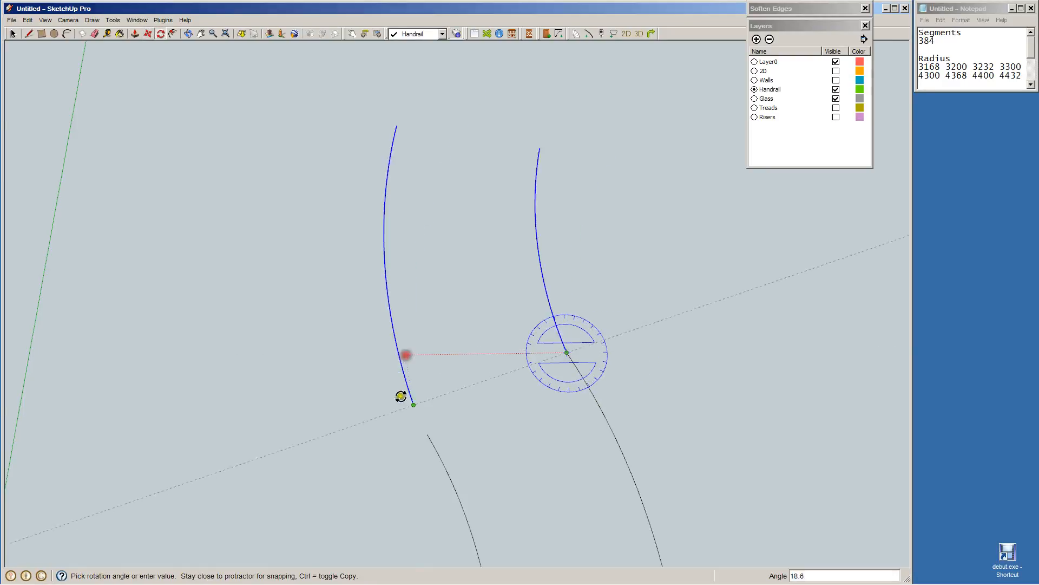
left_click(419, 442)
key("space")
left_click(712, 353)
scroll(706, 336, "down", 4)
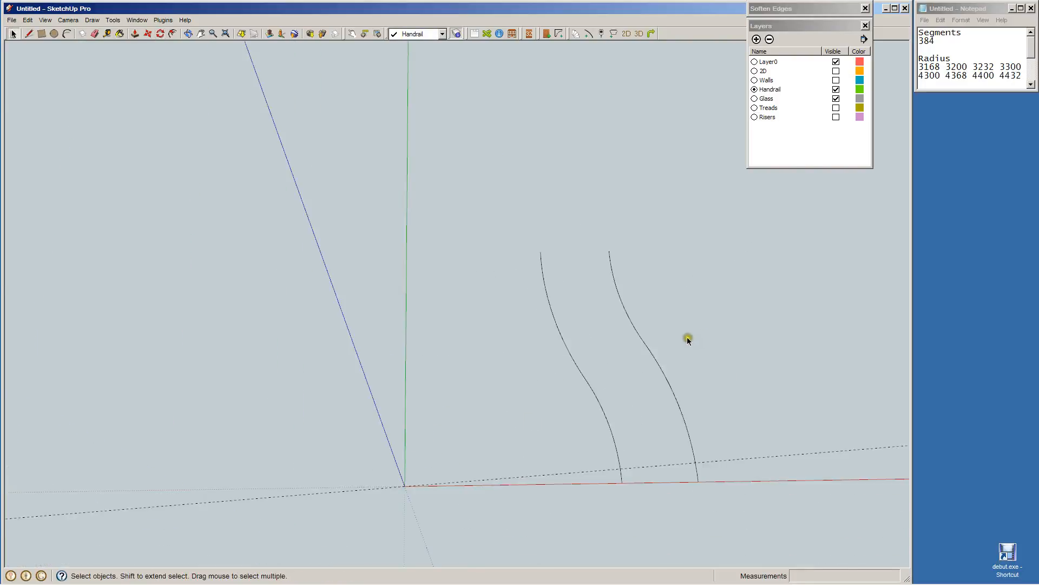
Weld the two outer arcs into one S-curve, and do the same for the two inner arcs.
left_click(634, 330)
left_click(676, 400, "shift")
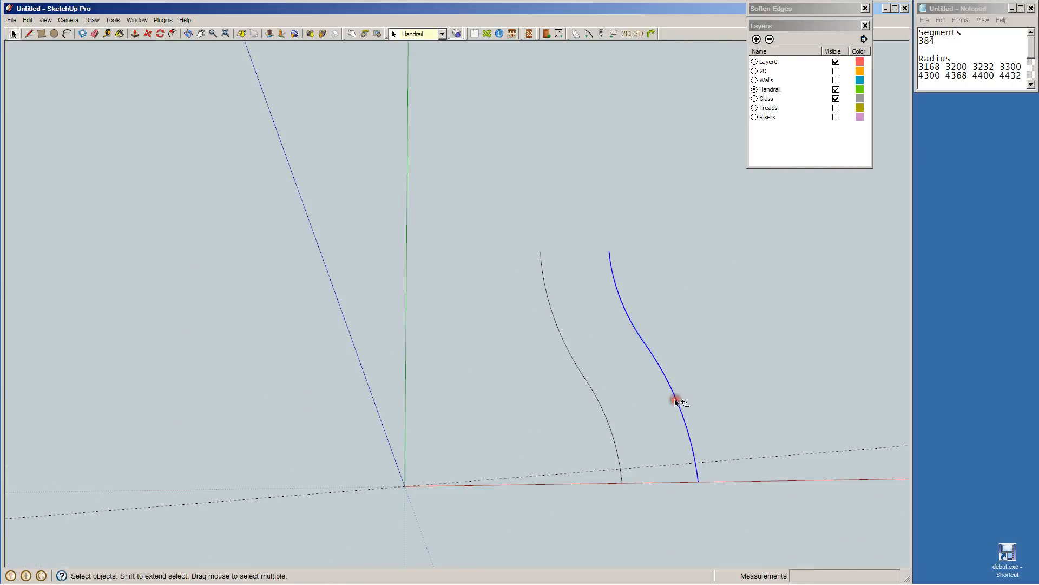
left_click(600, 34)
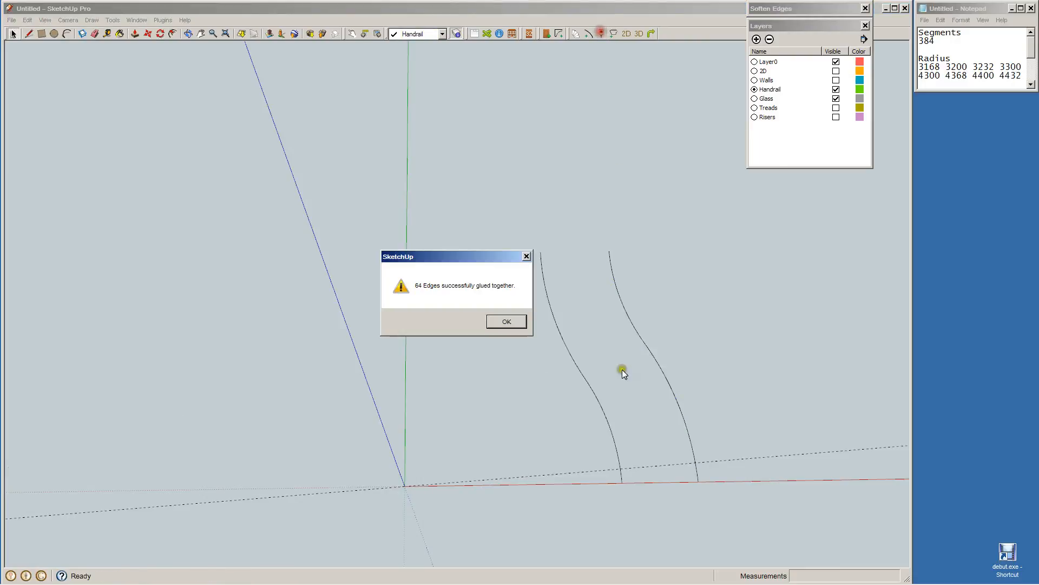
left_click(504, 320)
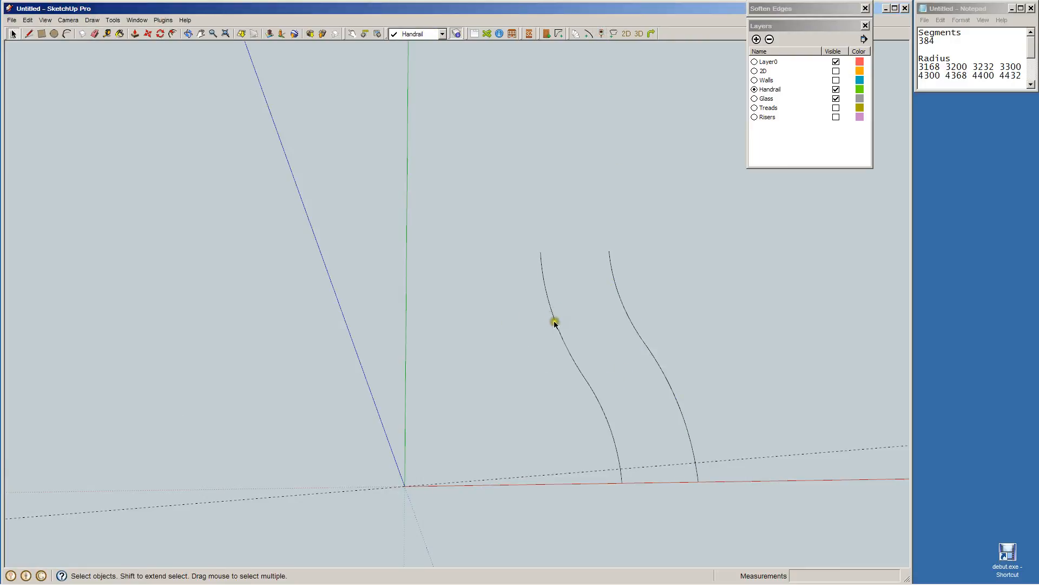
left_click(554, 323)
left_click(606, 413, "shift")
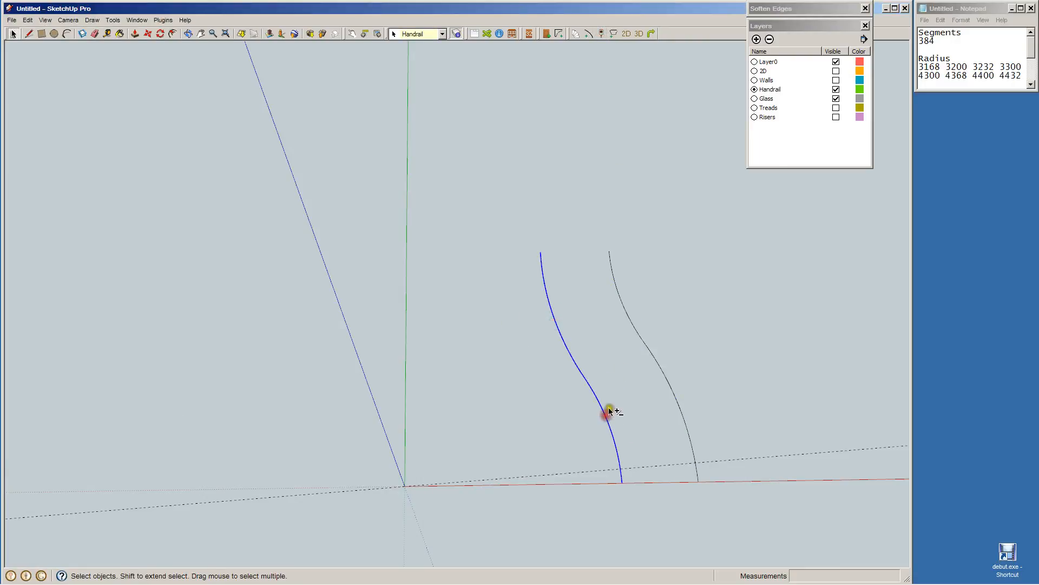
left_click(601, 33)
left_click(523, 322)
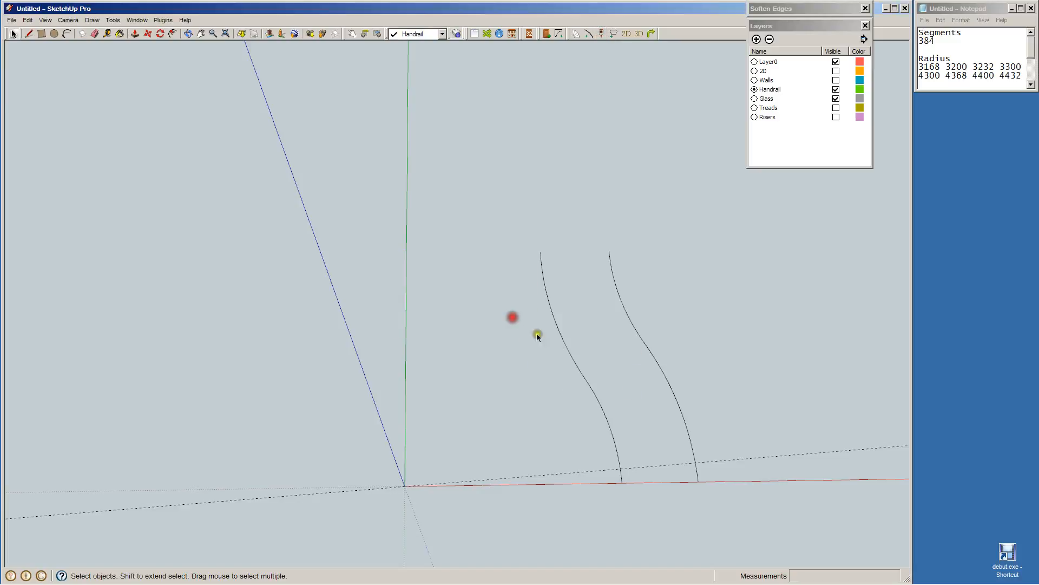
Move both S-curves up 1090 mm along the blue axis.
left_click_drag(483, 180, 736, 553)
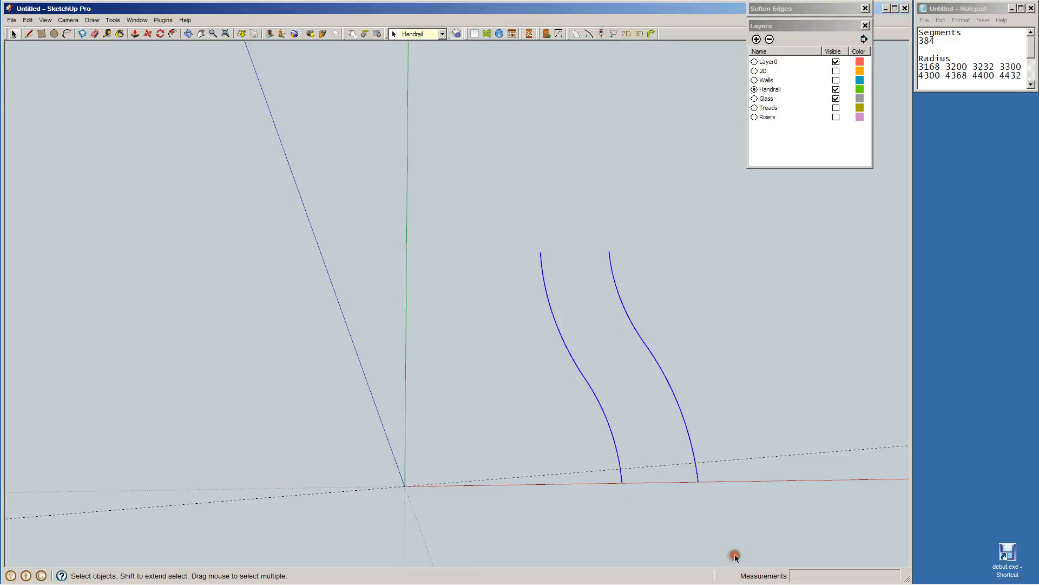
middle_click_drag(720, 555, 712, 478)
key("m")
left_click(710, 438)
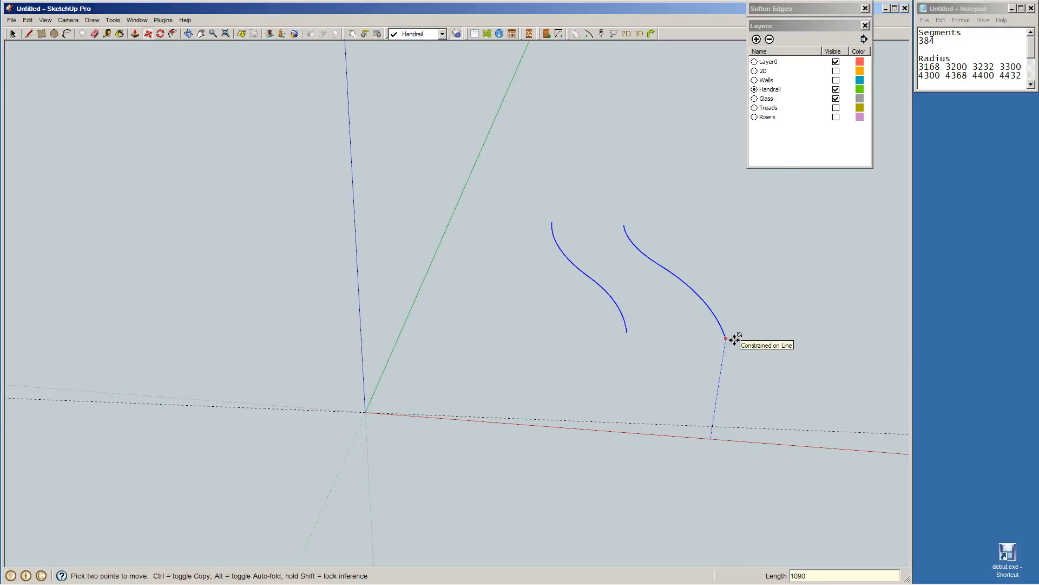
key("Return")
key("space")
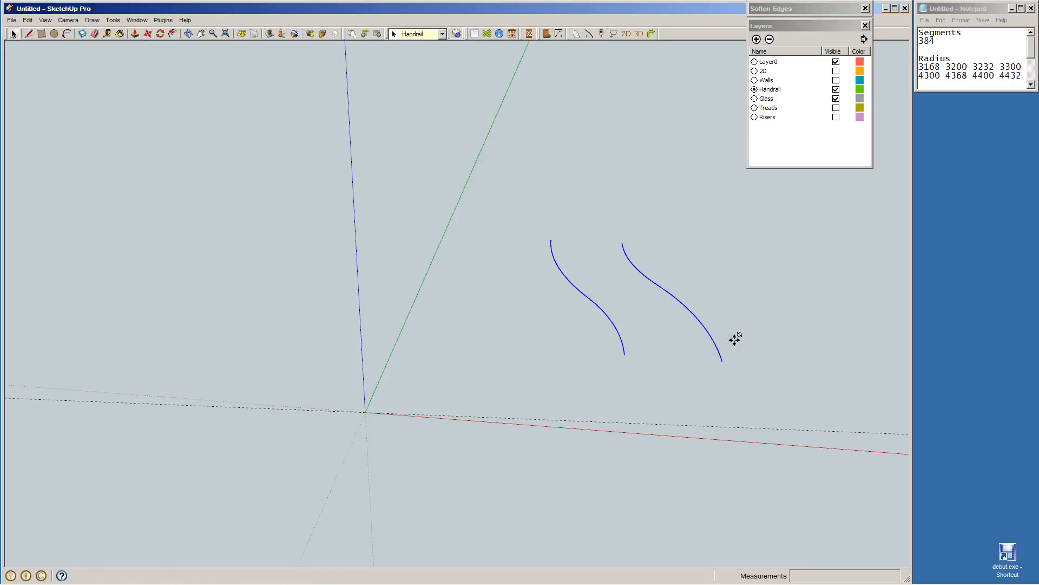
left_click(740, 357)
Generate a rising handrail curve from the outer flat S-curve and another from the inner one with the curve plugin.
left_click(721, 358)
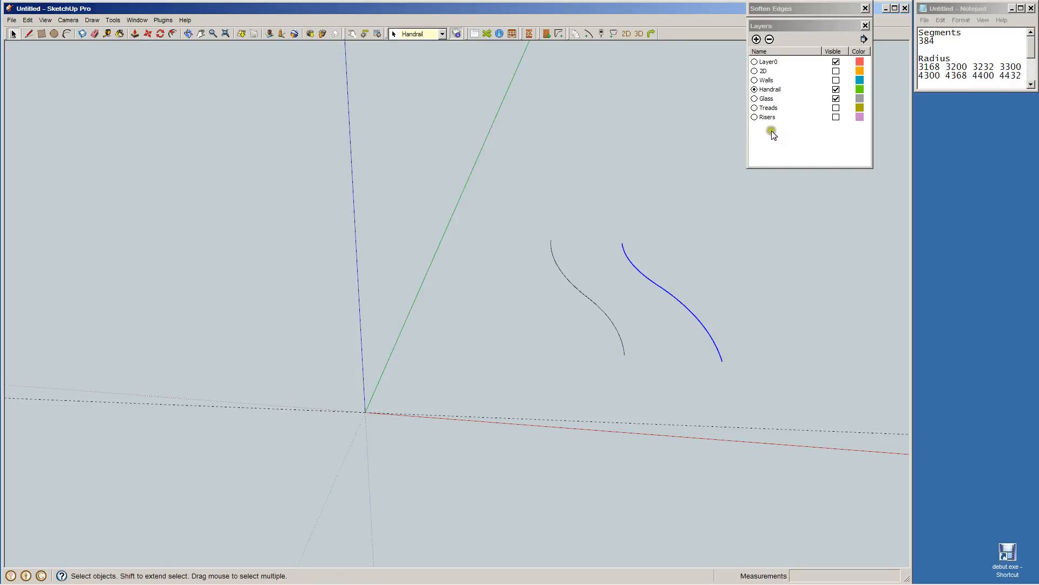
left_click(651, 33)
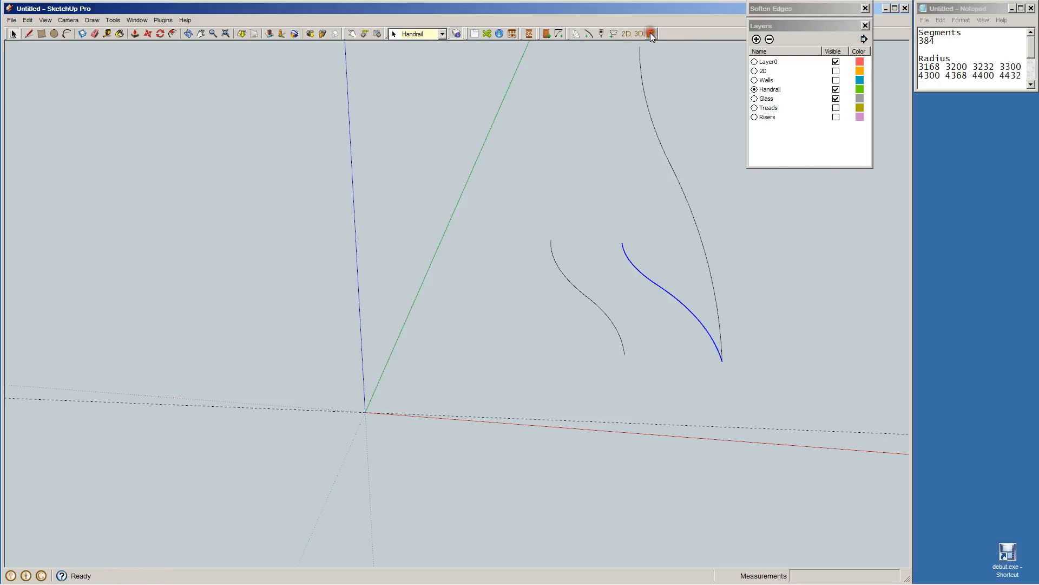
left_click(621, 345)
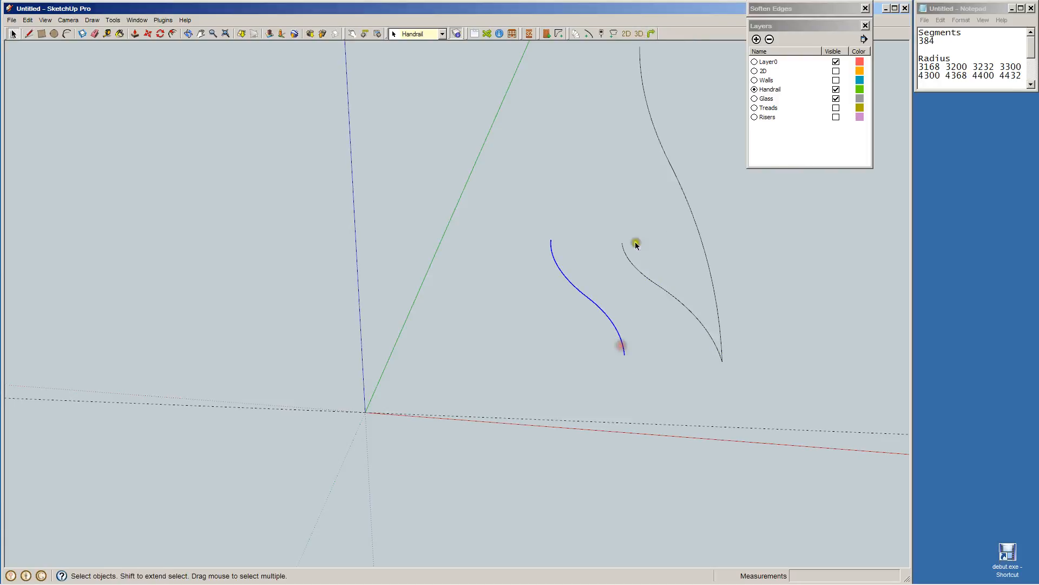
left_click(652, 33)
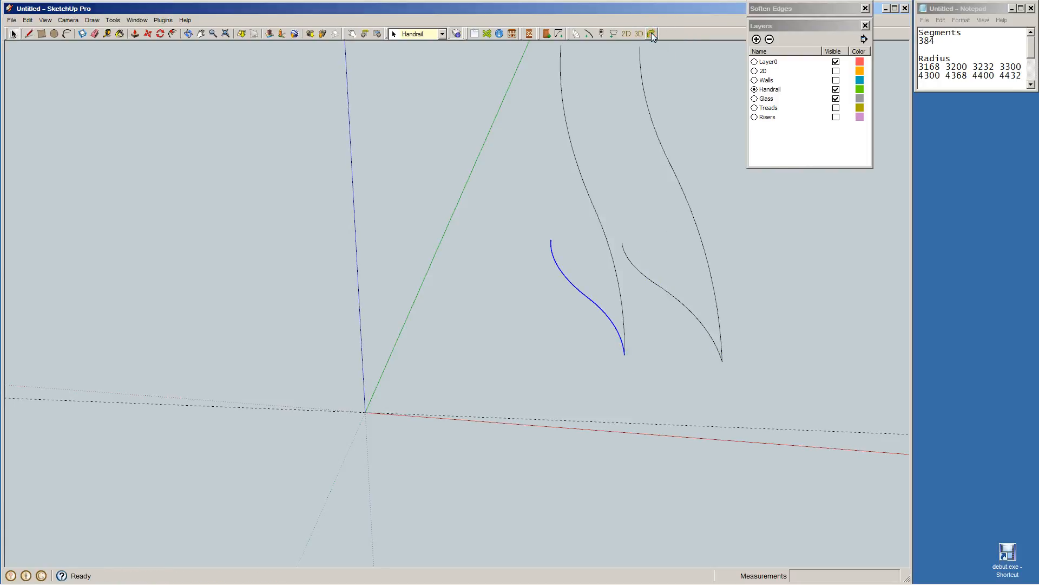
scroll(661, 204, "down", 3)
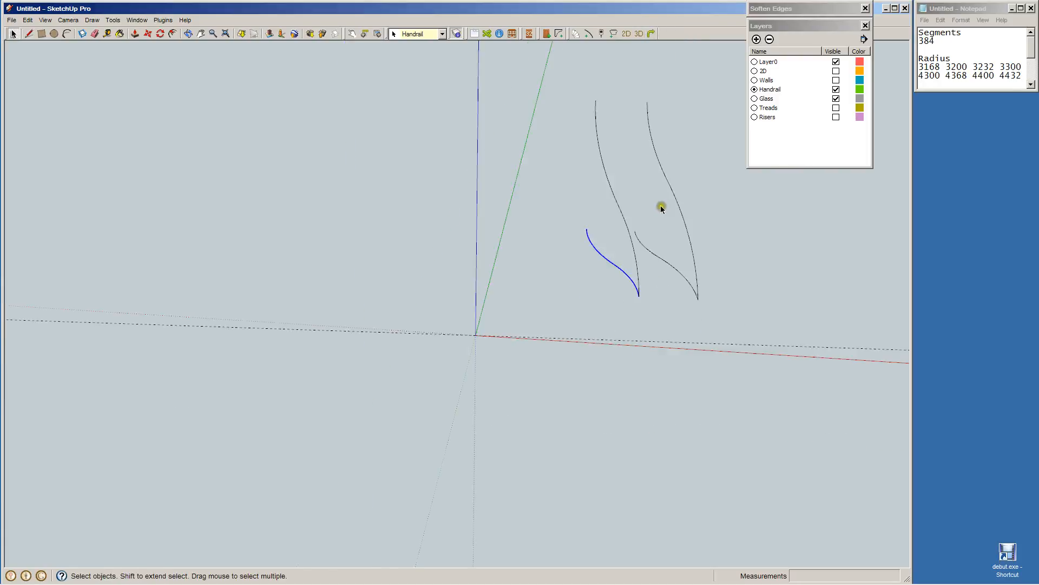
Try hiding the two flat S-curves as loose curves.
left_click(661, 252)
left_click(626, 263, "shift")
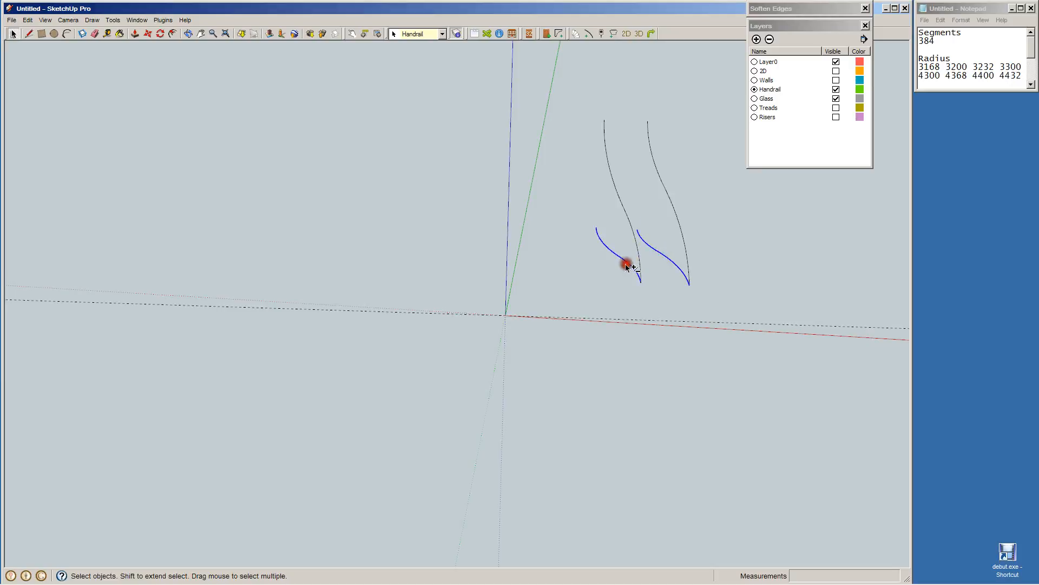
right_click(627, 261)
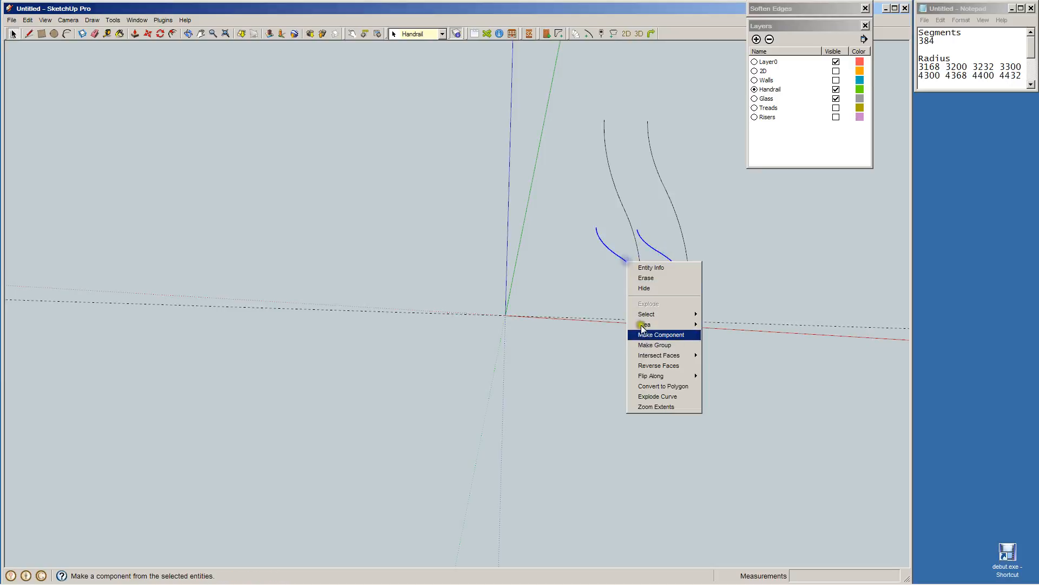
left_click(646, 288)
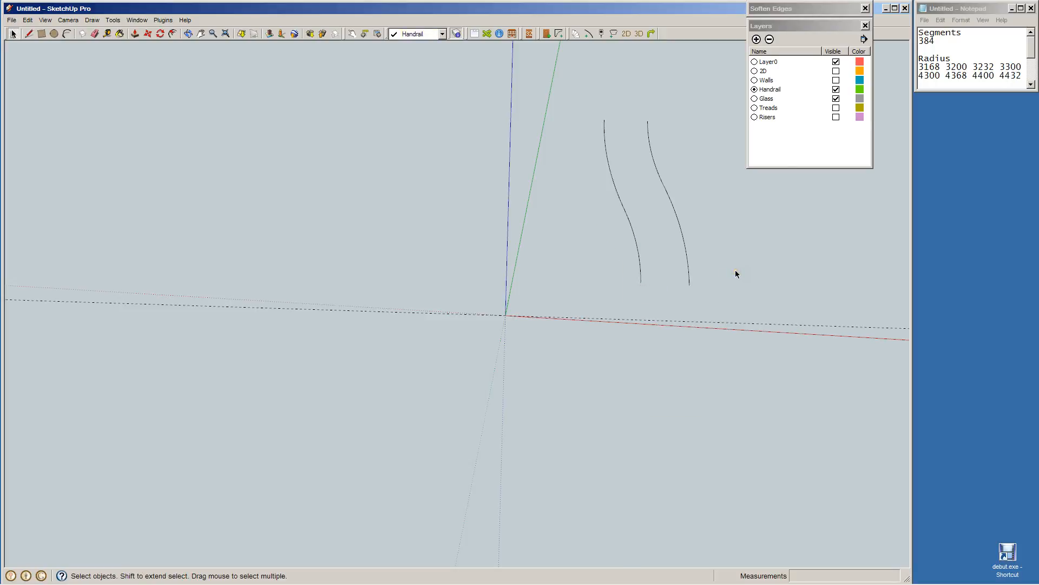
key("ctrl+z")
Group the two flat S-curves and hide the group.
left_click(669, 263)
left_click(626, 263, "shift")
right_click(627, 262)
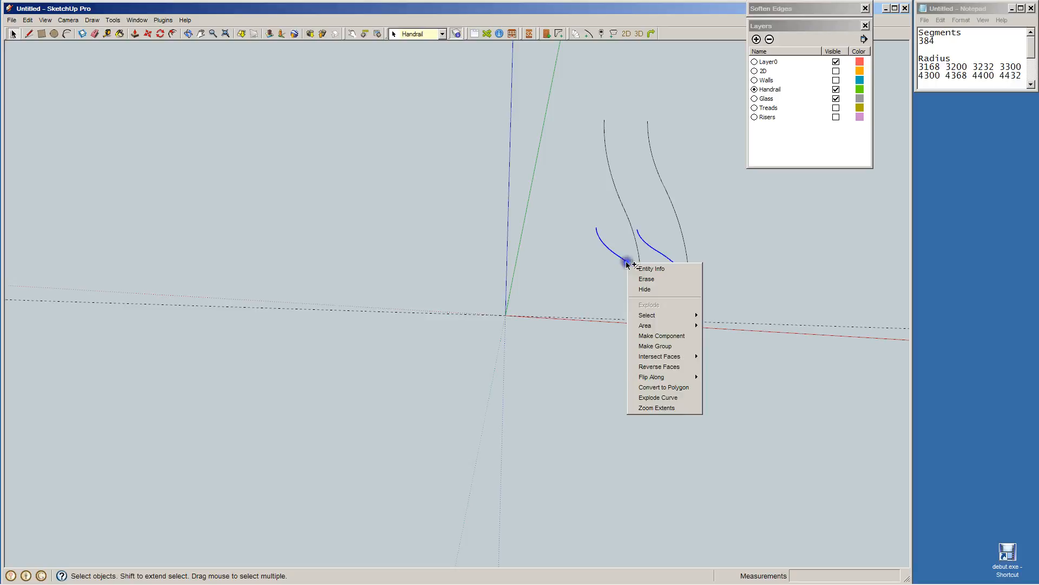
left_click(655, 346)
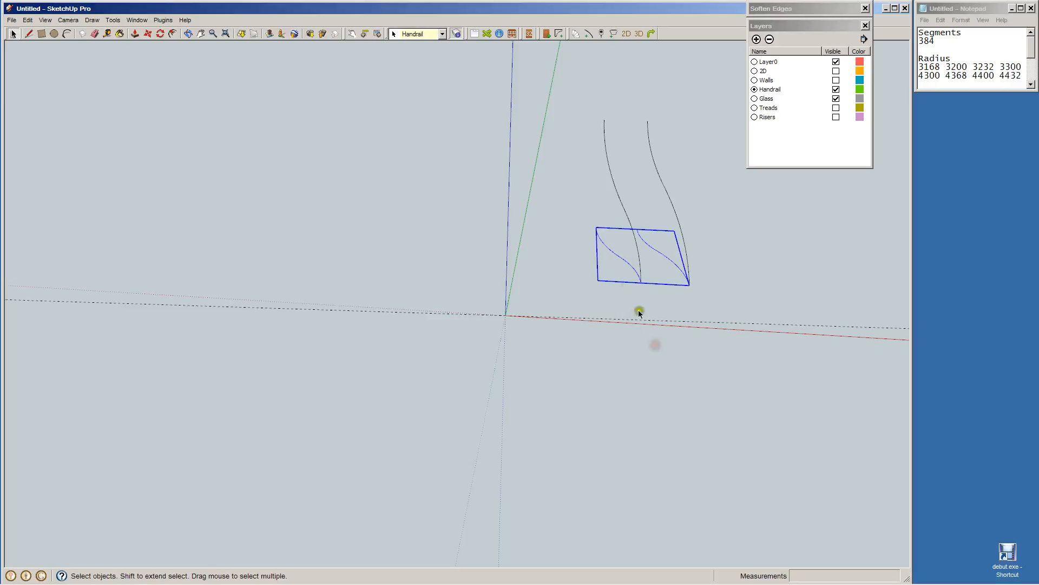
right_click(624, 261)
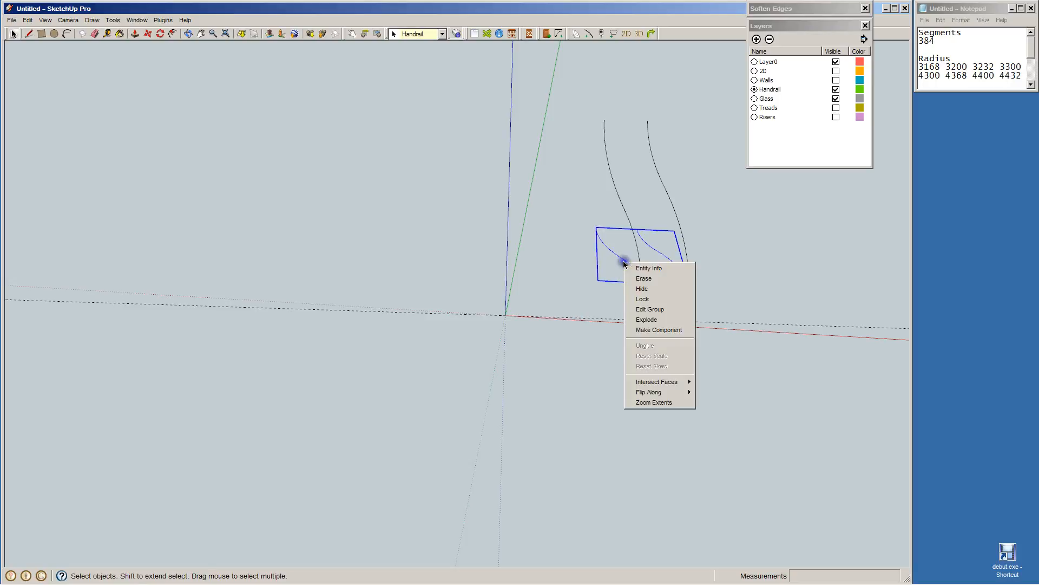
left_click(643, 289)
Explode the groups of both rising handrail curves into loose curves.
left_click(687, 269)
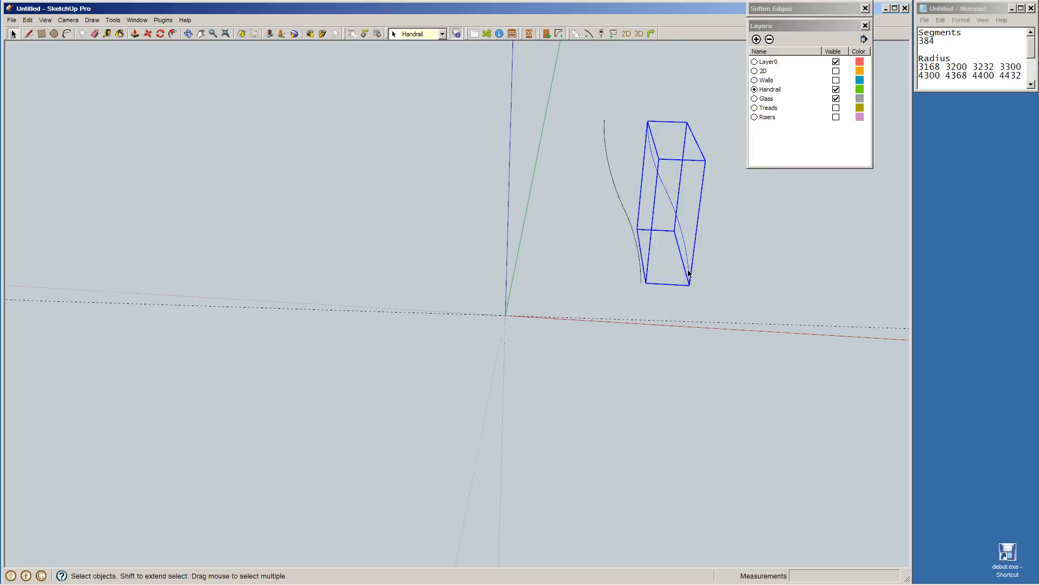
left_click(640, 263, "shift")
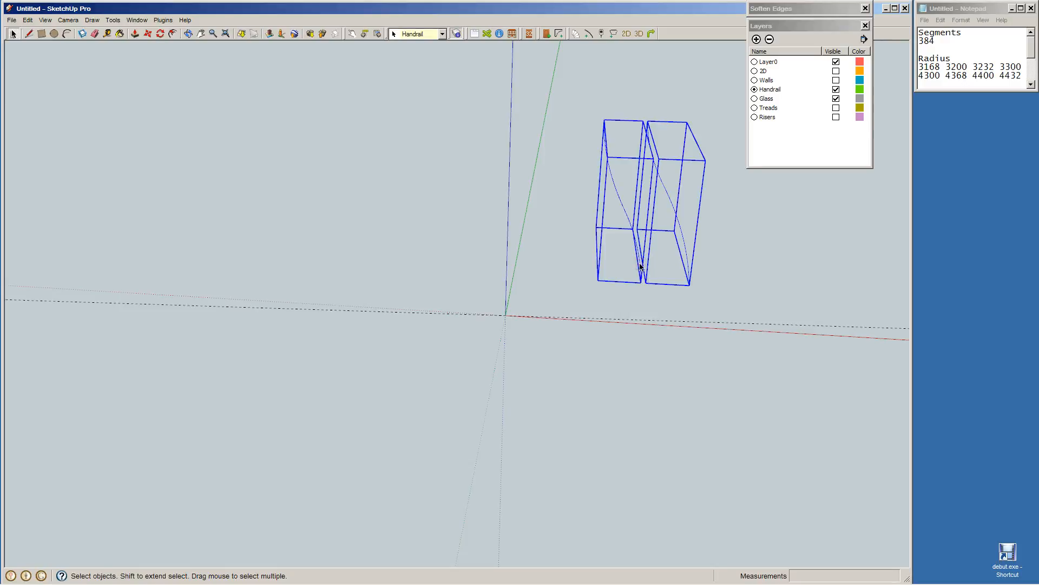
right_click(640, 265)
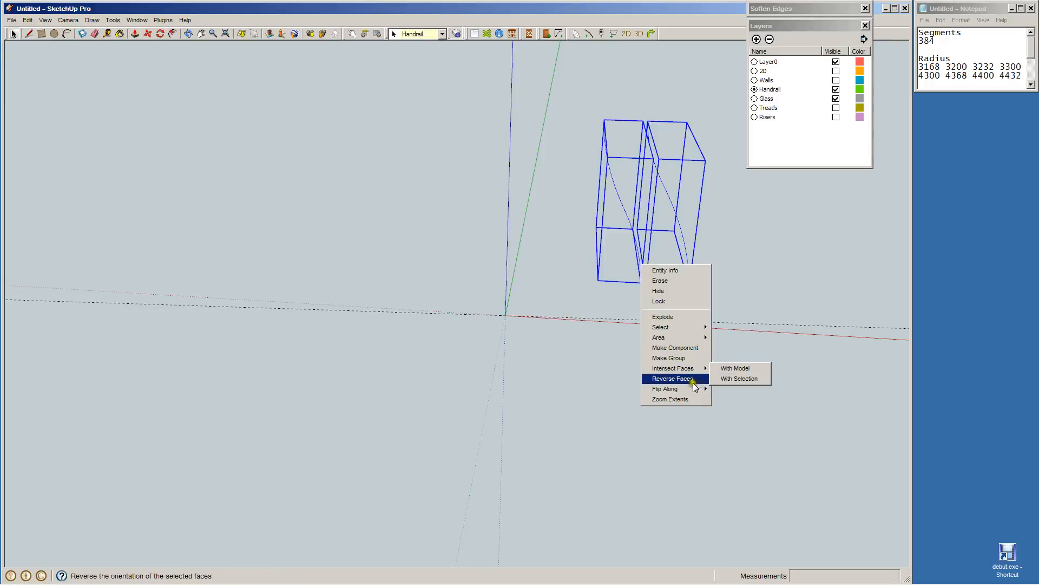
left_click(667, 315)
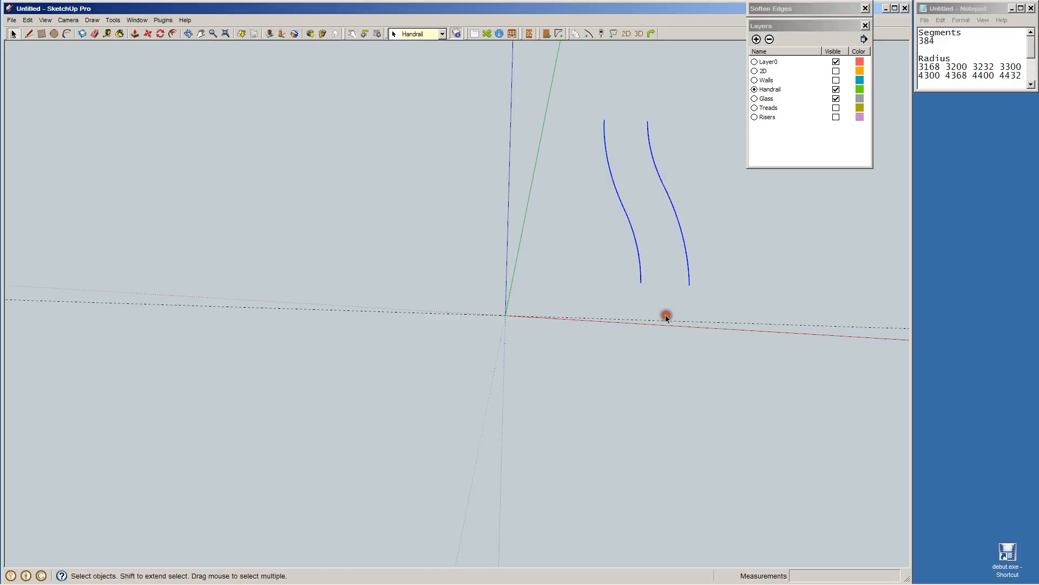
left_click(713, 255)
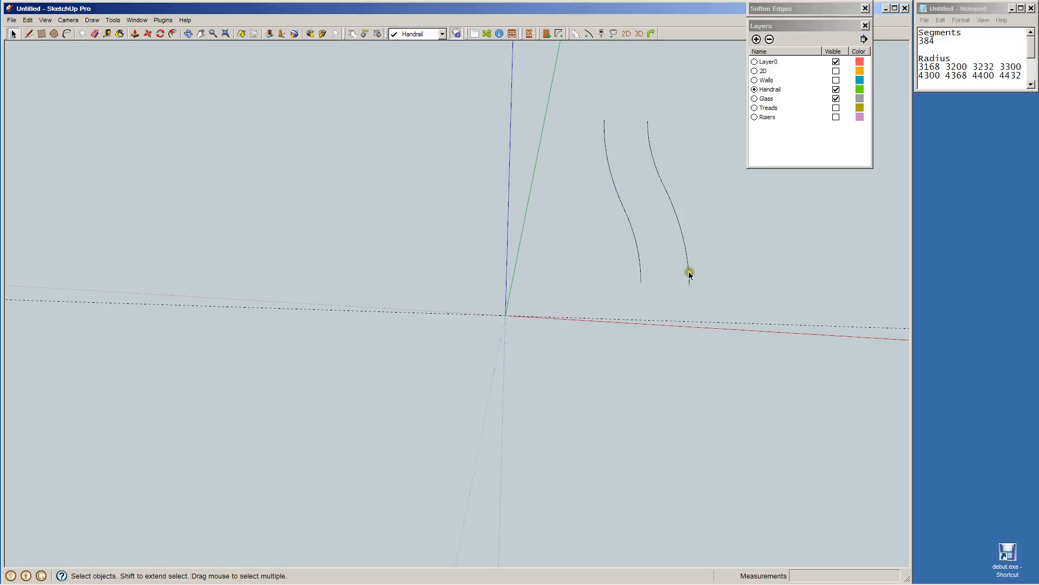
Generate a "38 round" handrail along each of the two rising S-curves with the handrail plugin.
left_click(689, 272)
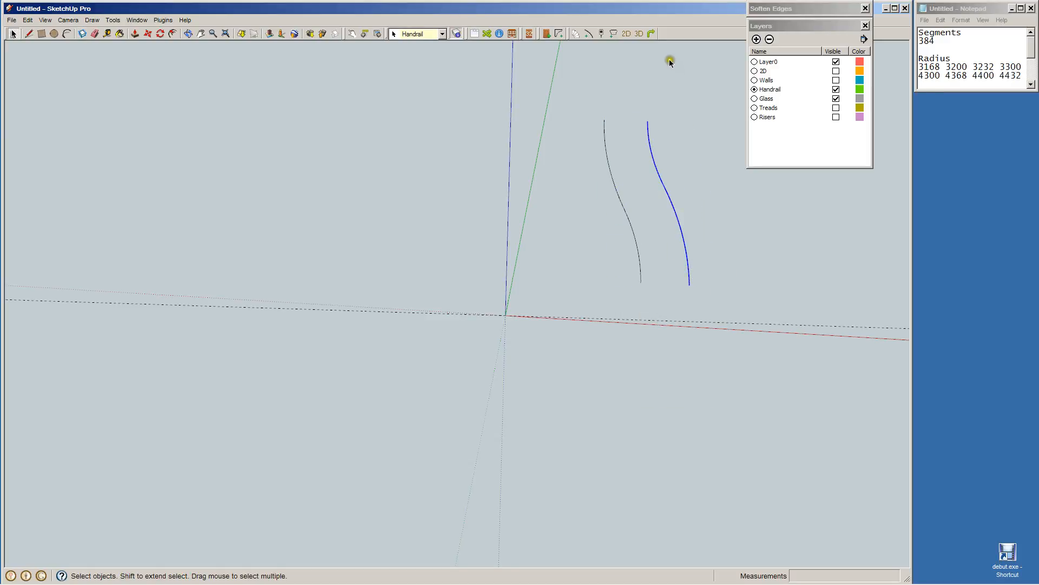
left_click(590, 34)
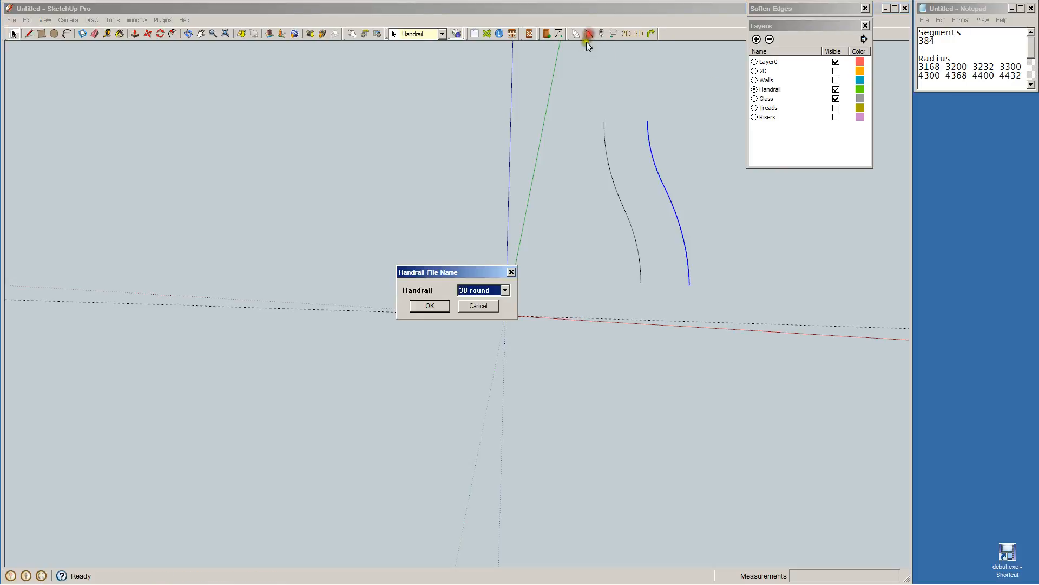
left_click(423, 306)
left_click(685, 258)
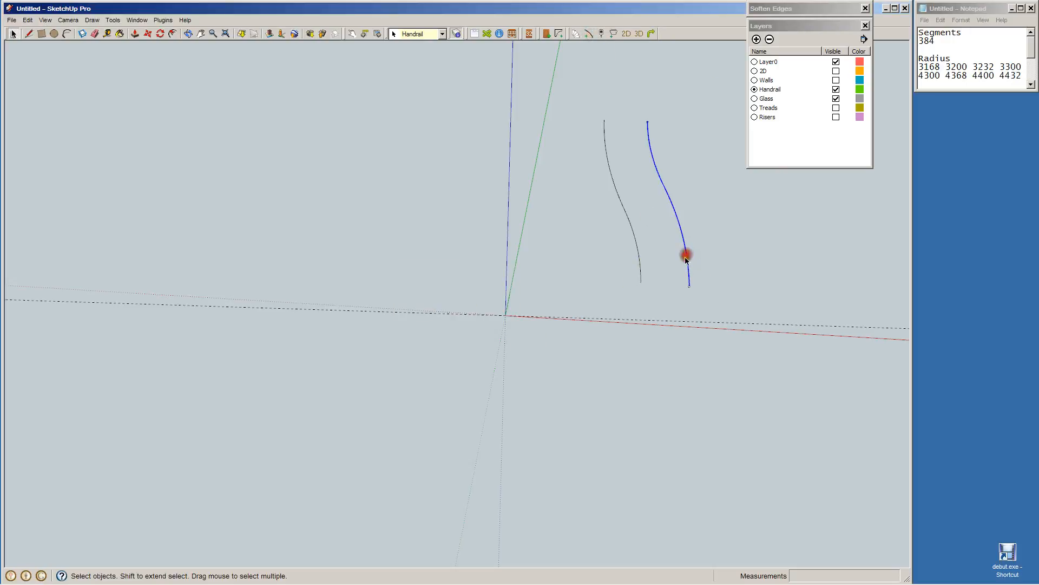
left_click(640, 273)
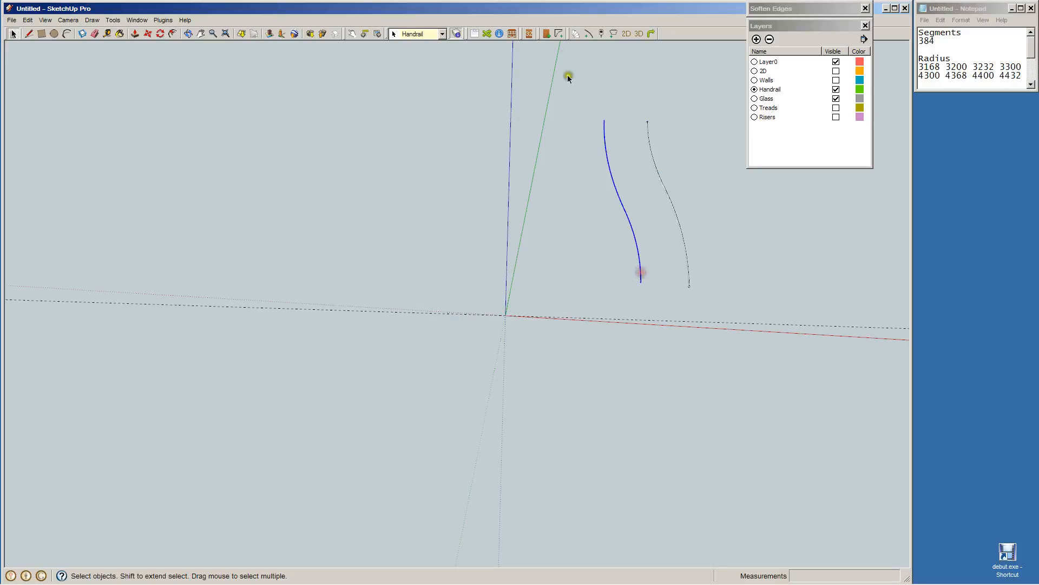
left_click(589, 33)
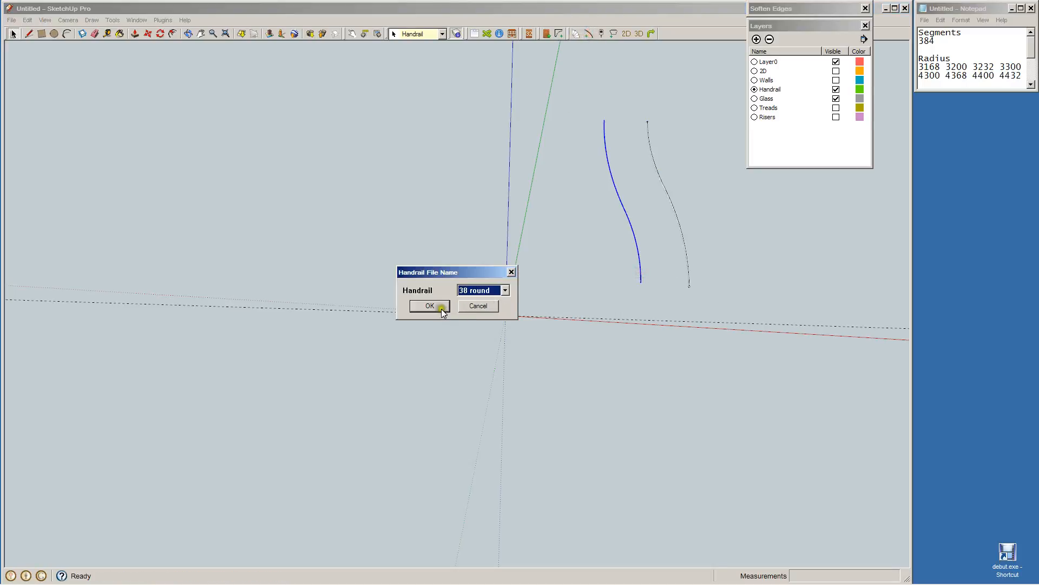
left_click(440, 306)
left_click(643, 268)
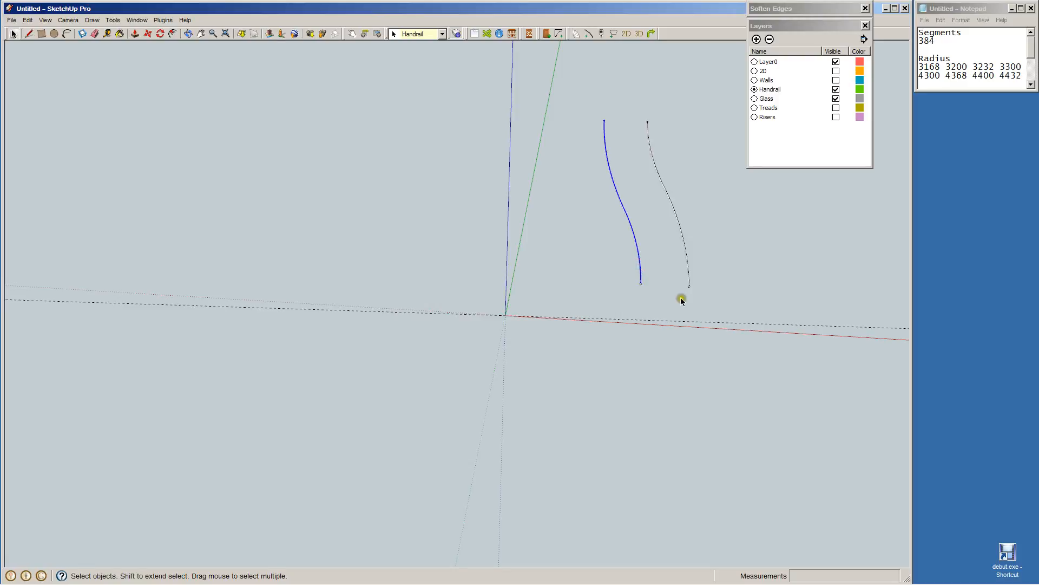
Delete the loose path curves running along both round handrails, keeping the handrail tubes.
middle_click_drag(681, 297, 675, 262)
right_click(699, 269)
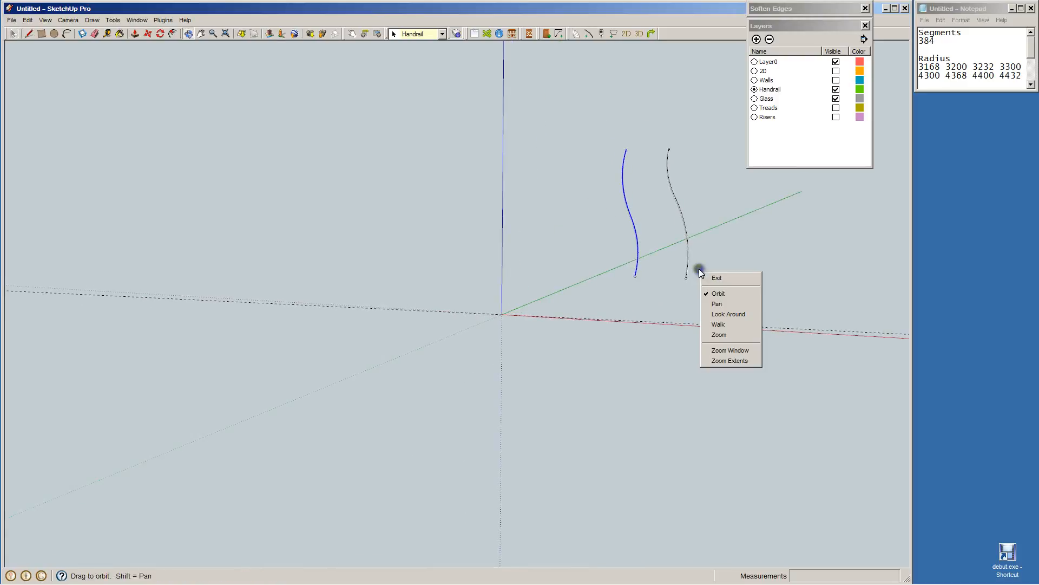
left_click(651, 275)
right_click(647, 269)
left_click(652, 263)
scroll(653, 265, "up", 3)
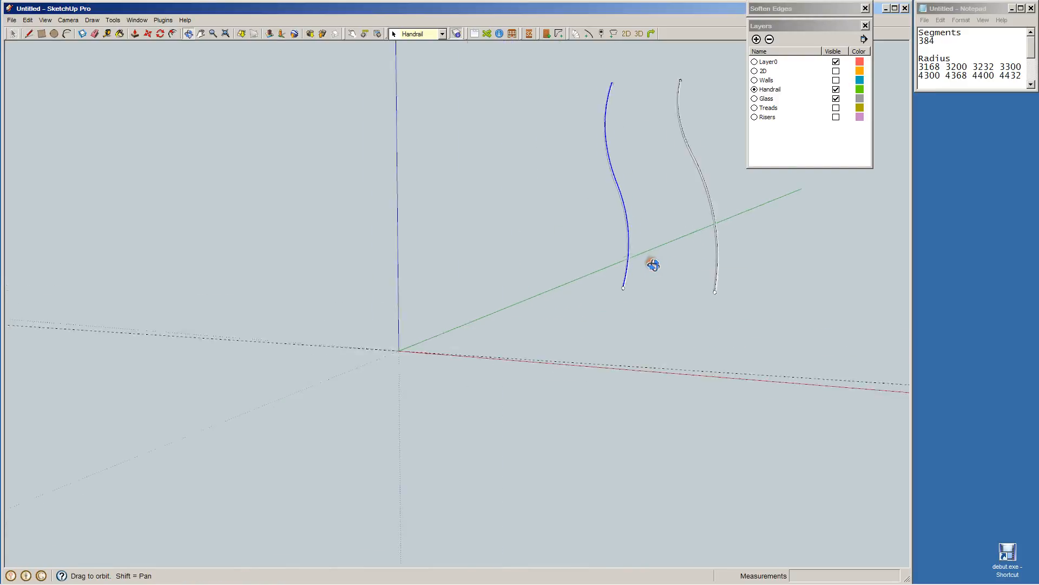
scroll(654, 265, "up", 5)
left_click(620, 342)
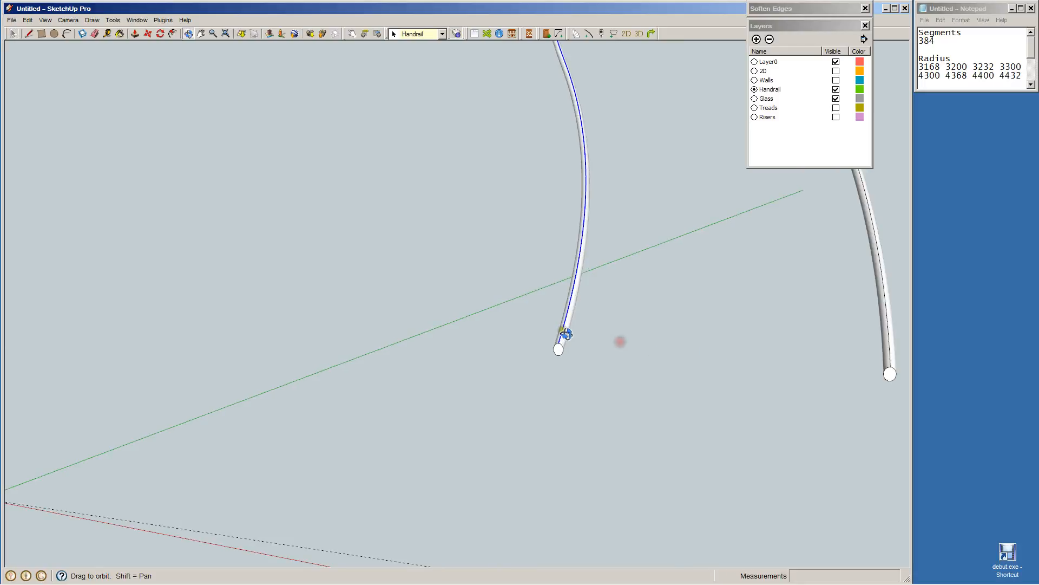
key("space")
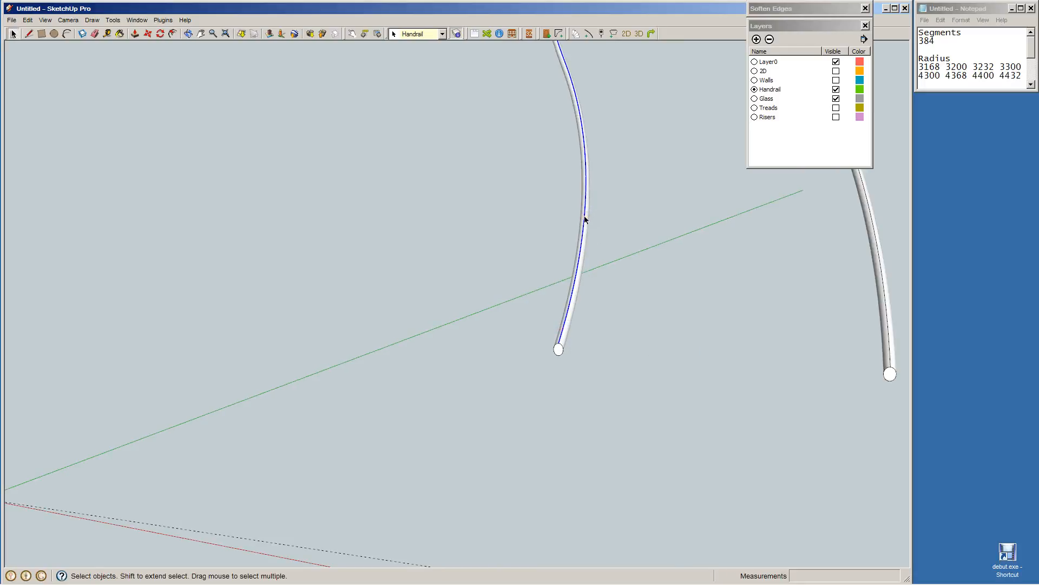
key("Delete")
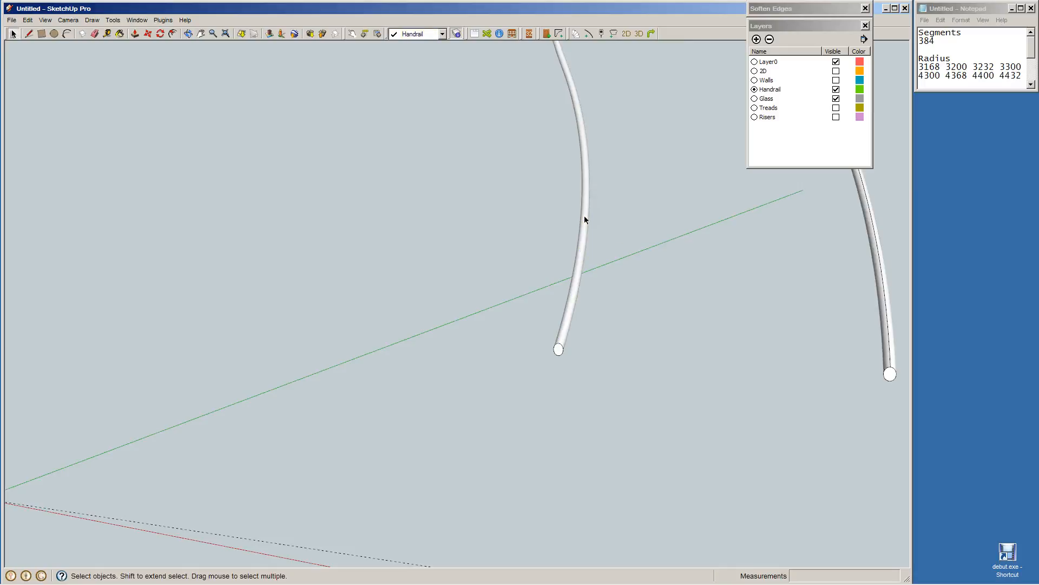
left_click(884, 300)
key("Delete")
Draw two concentric 384-sided circles centred on the origin, with radii of 3168 and 4432.
scroll(853, 346, "down", 5)
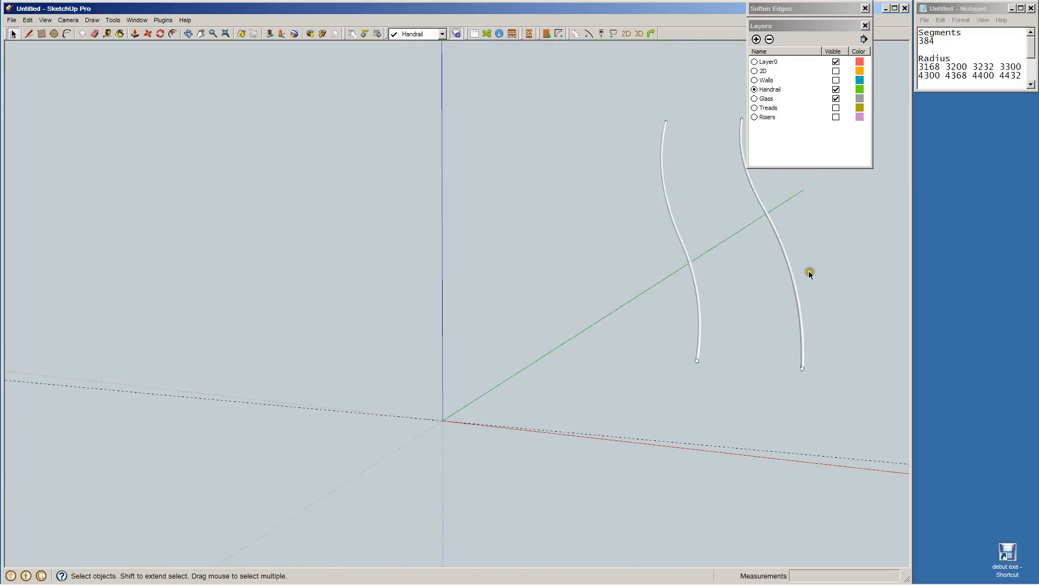
key("o")
left_click_drag(785, 268, 688, 295)
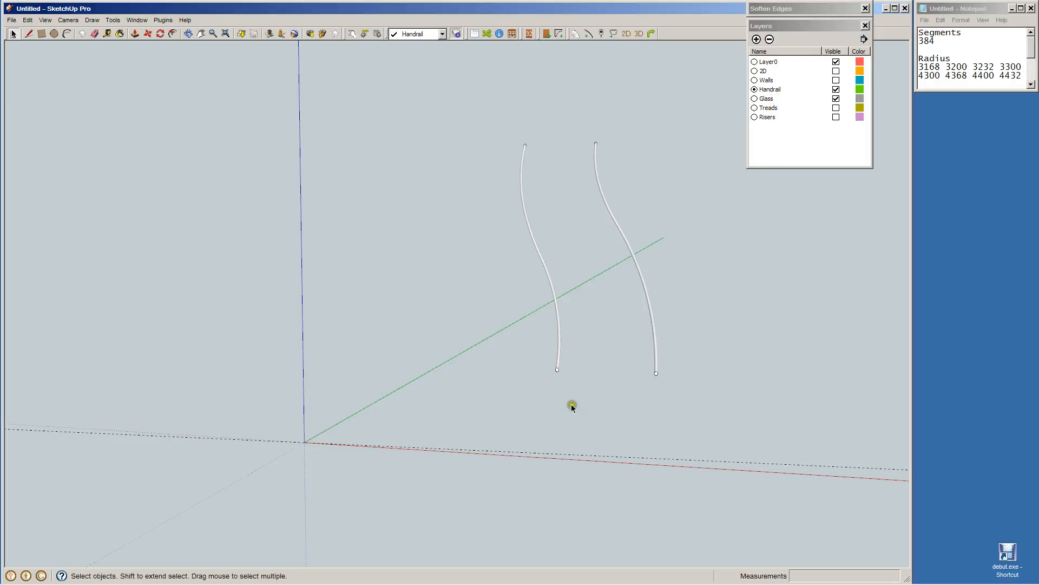
left_click_drag(612, 390, 670, 457)
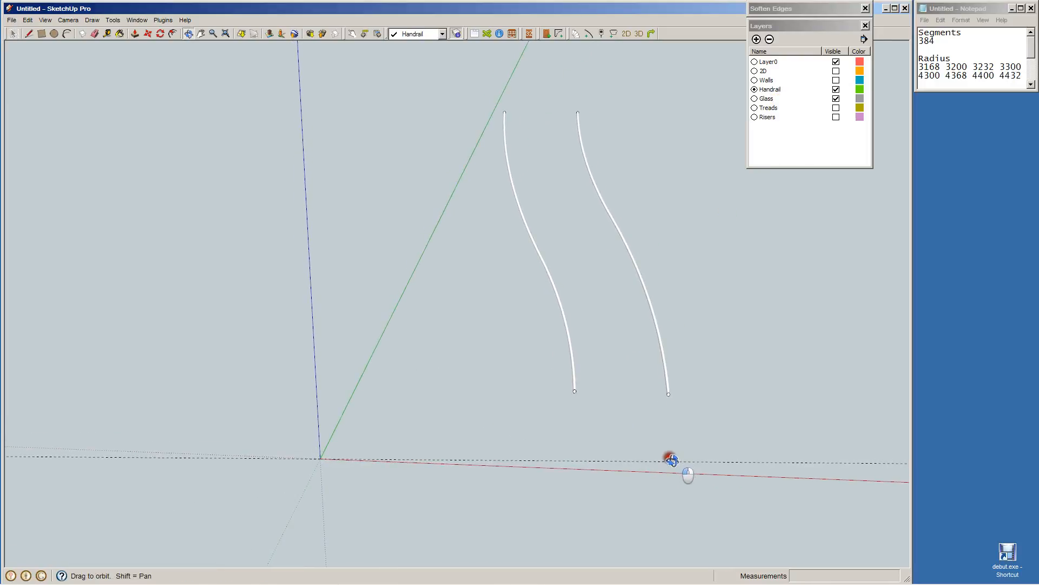
key("space")
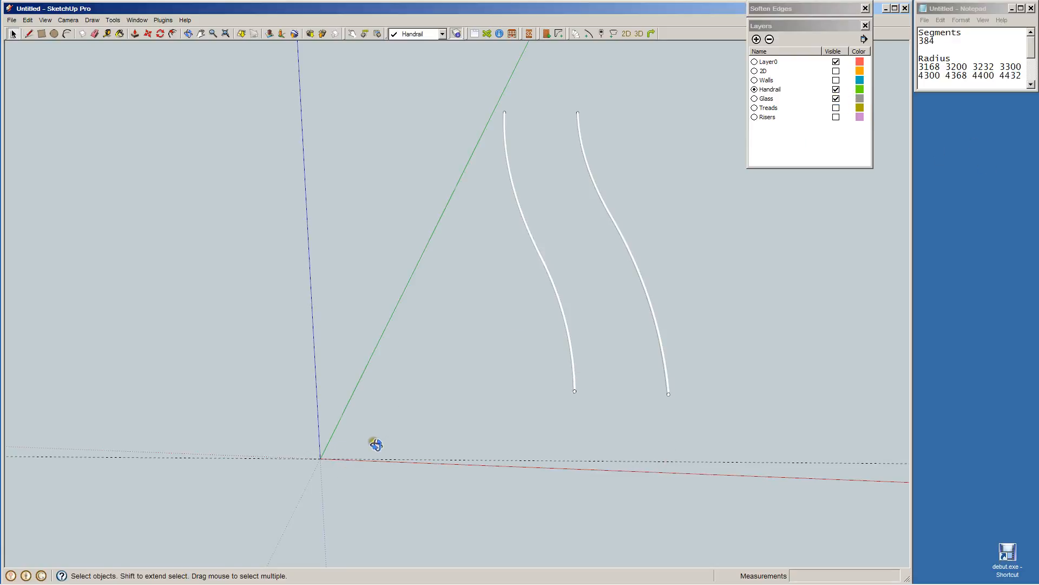
key("c")
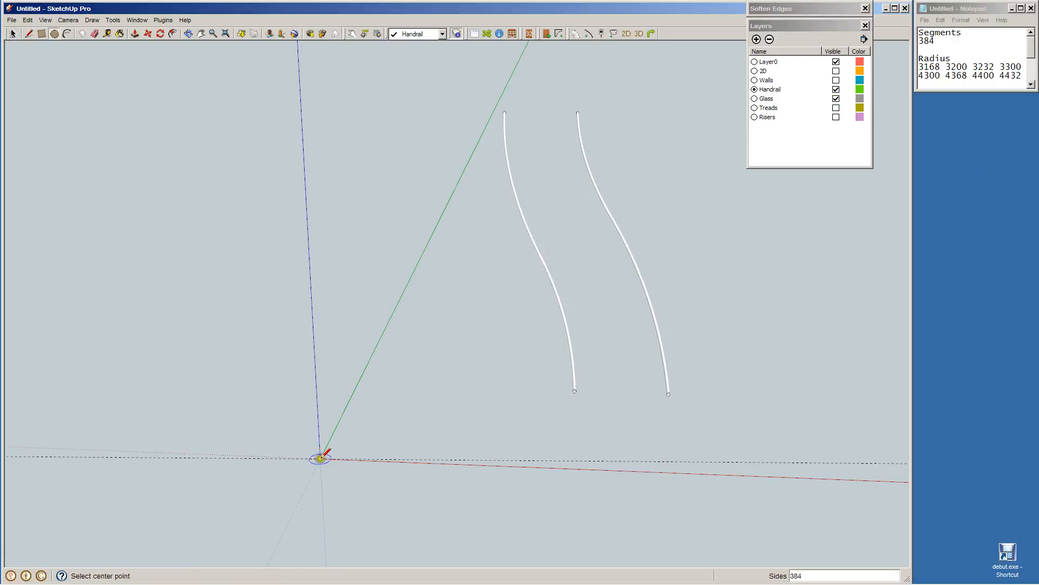
left_click(320, 458)
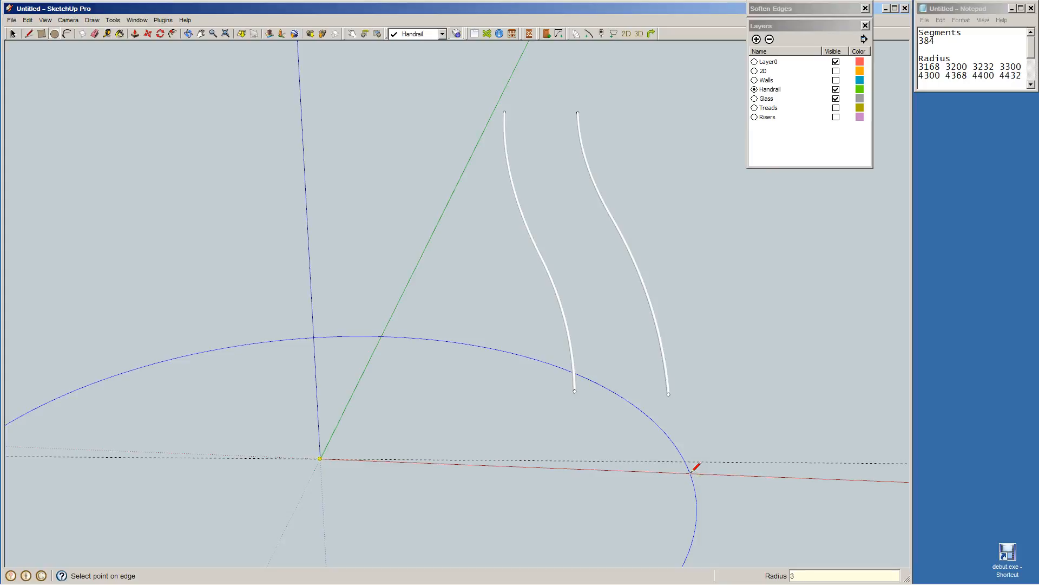
type("8")
key("Return")
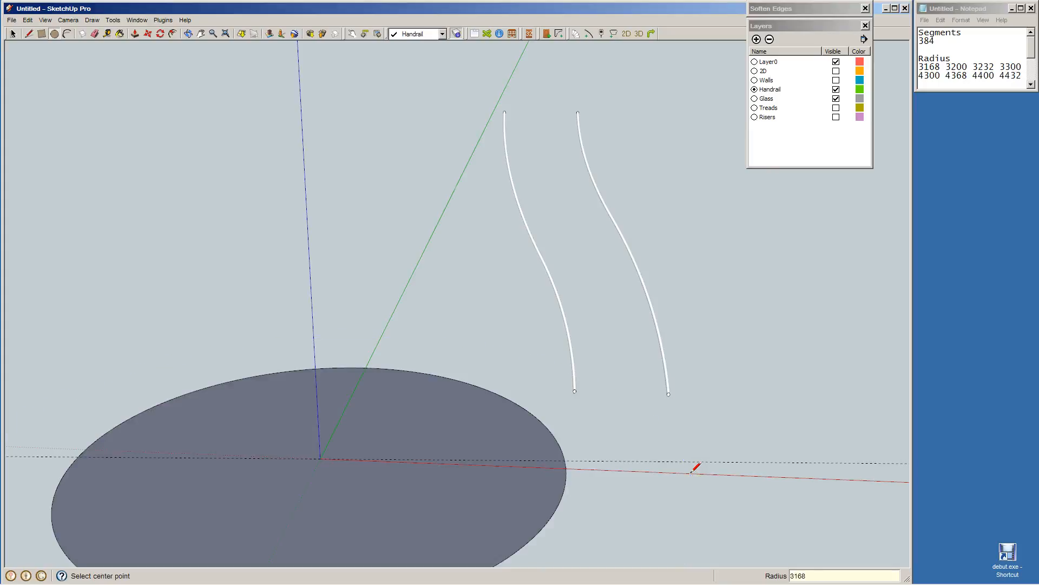
left_click(319, 458)
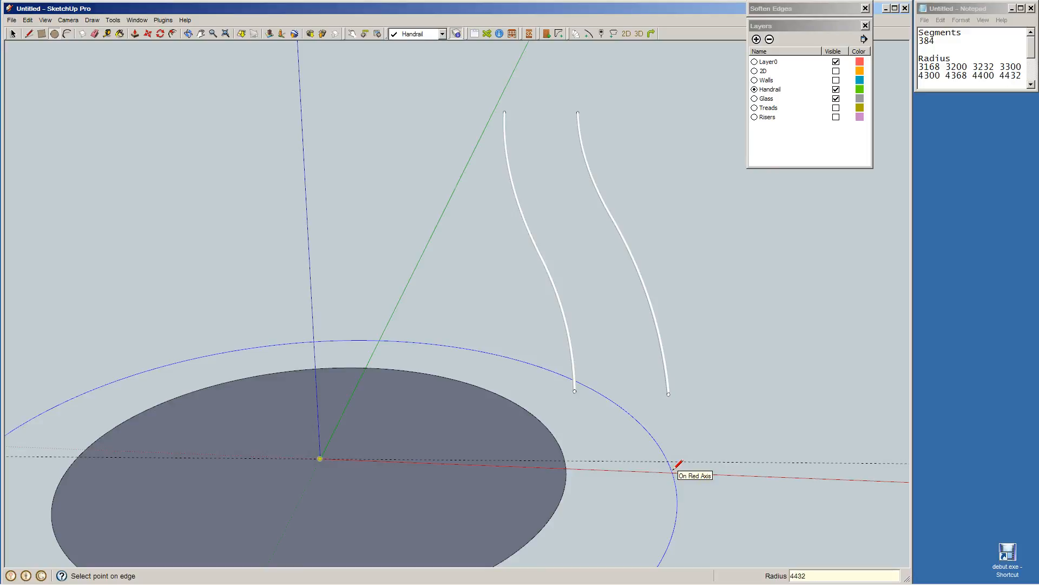
key("Return")
key("space")
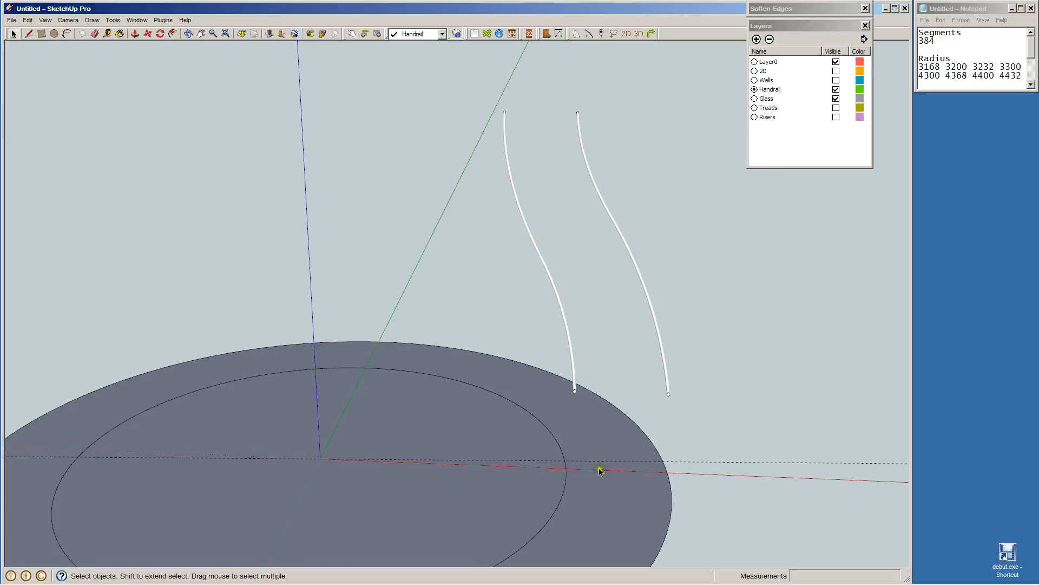
Draw two lines from the outer to the inner circle, one along the dashed guide and one along the red axis.
scroll(595, 467, "up", 3)
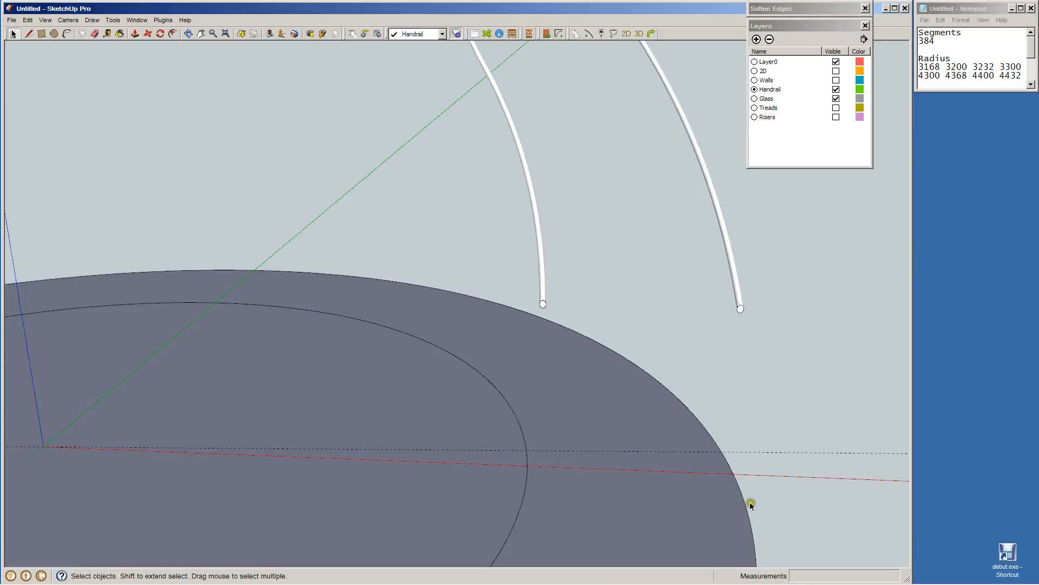
scroll(733, 479, "up", 3)
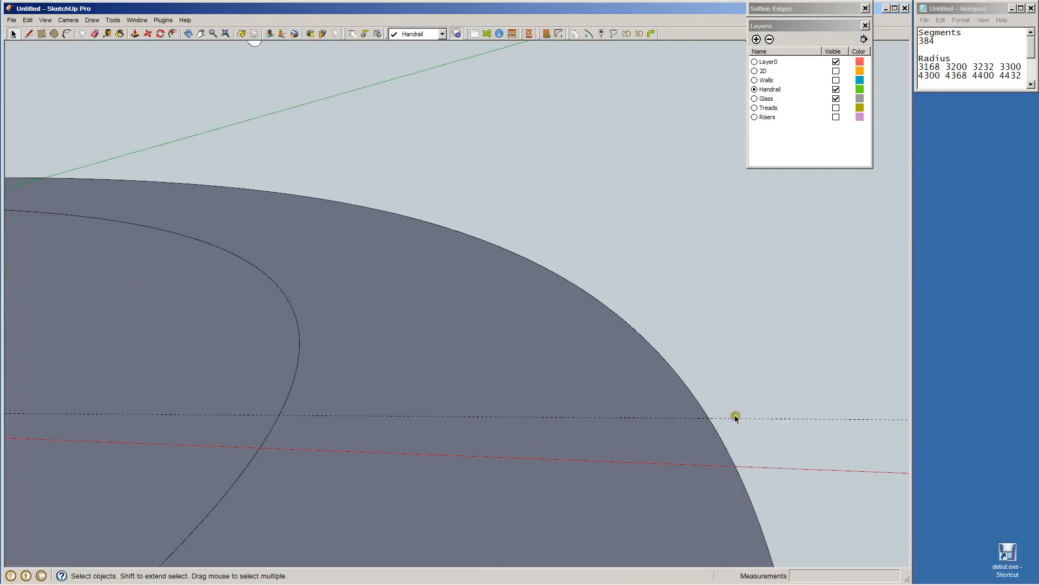
key("l")
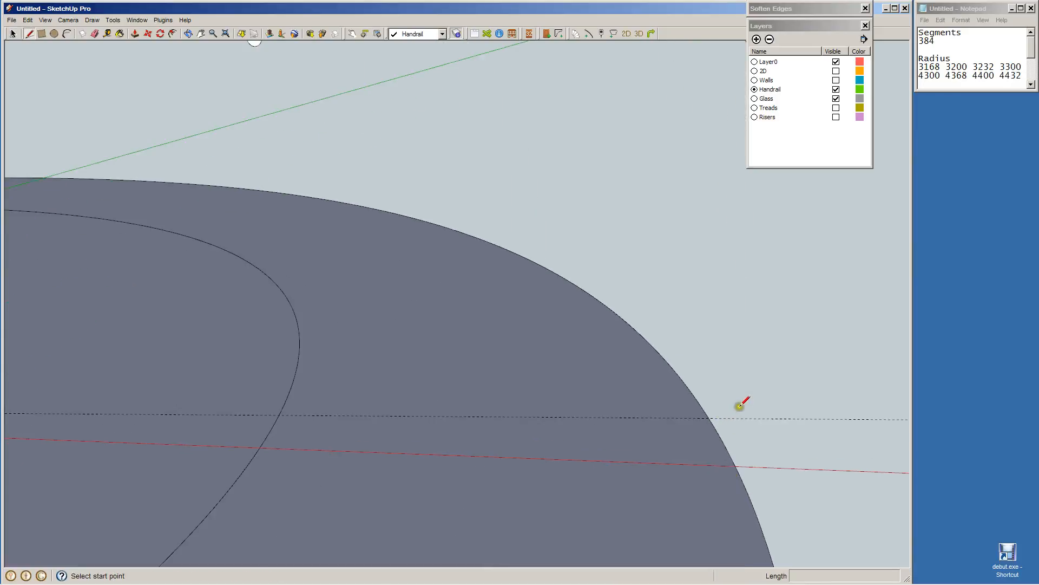
left_click(709, 417)
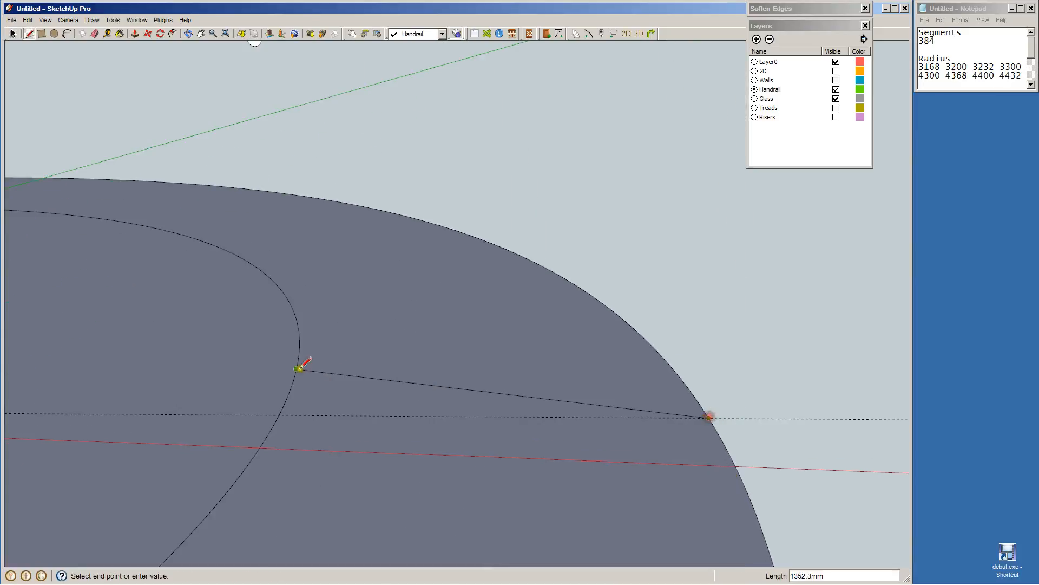
left_click(279, 416)
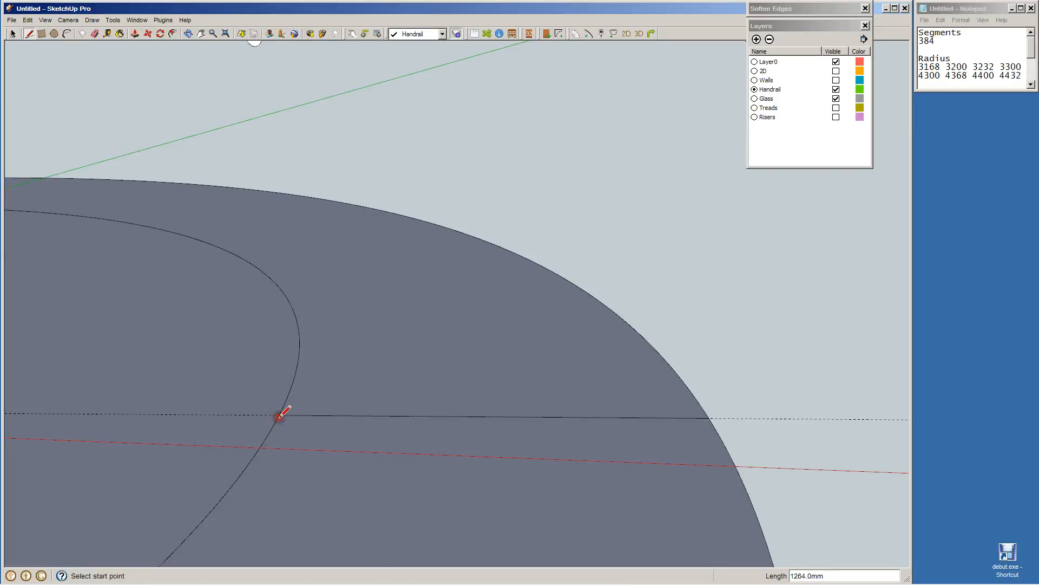
left_click(260, 447)
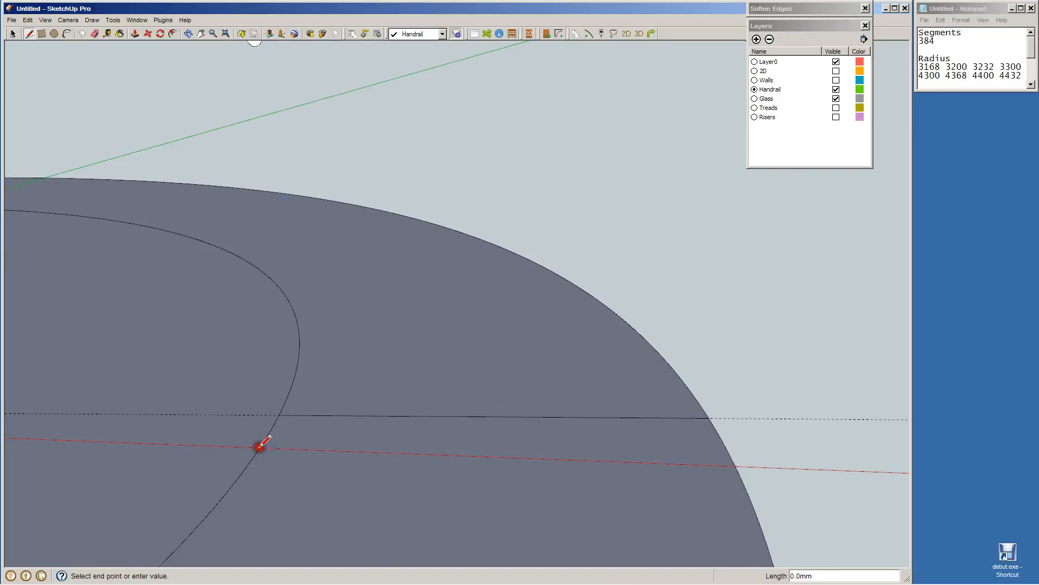
left_click(734, 466)
key("space")
Delete the outer and inner circle edges outside the narrow wedge between the two lines.
left_click(697, 399)
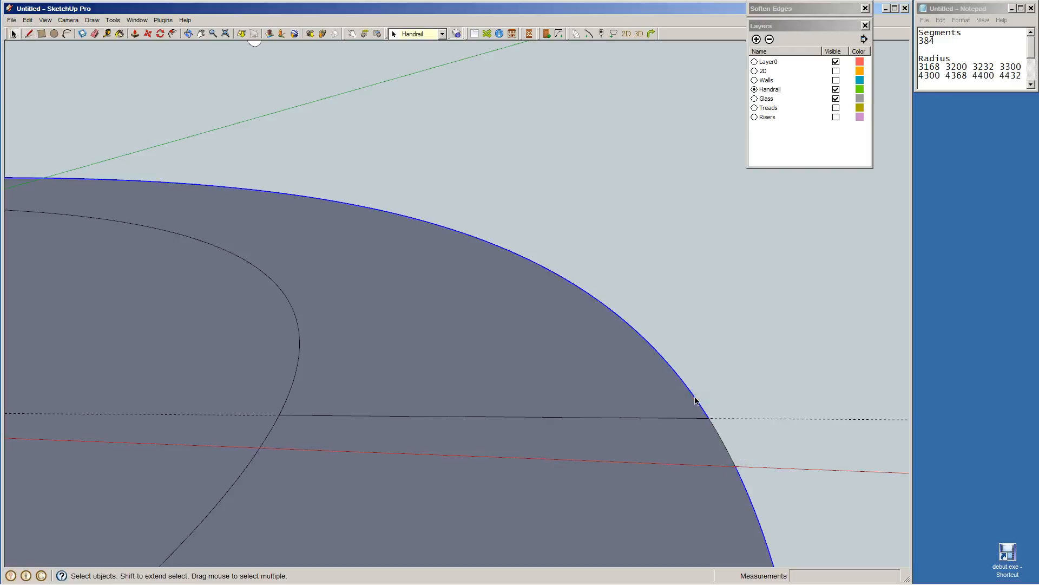
key("Delete")
left_click(686, 398)
left_click(291, 375)
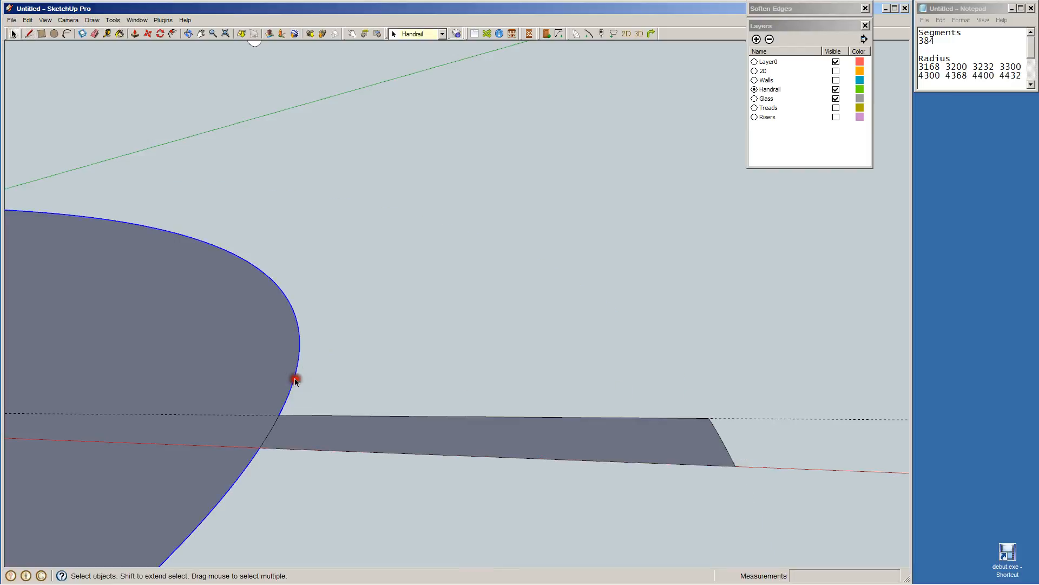
key("Delete")
Delete the wedge's face, its two straight edges and the dashed guide, keeping only the short inner and outer arcs.
left_click_drag(484, 478, 426, 376)
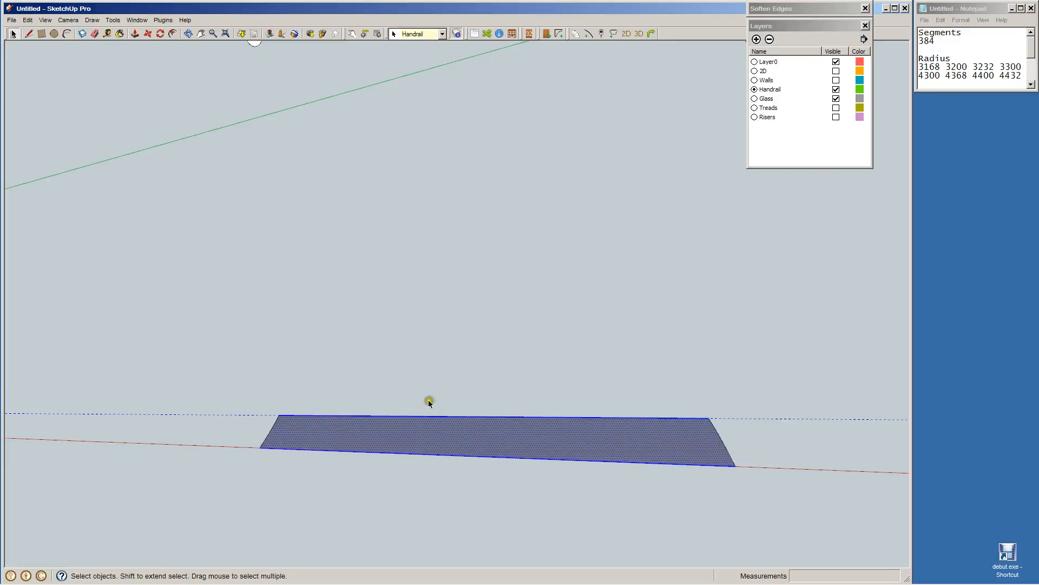
key("Delete")
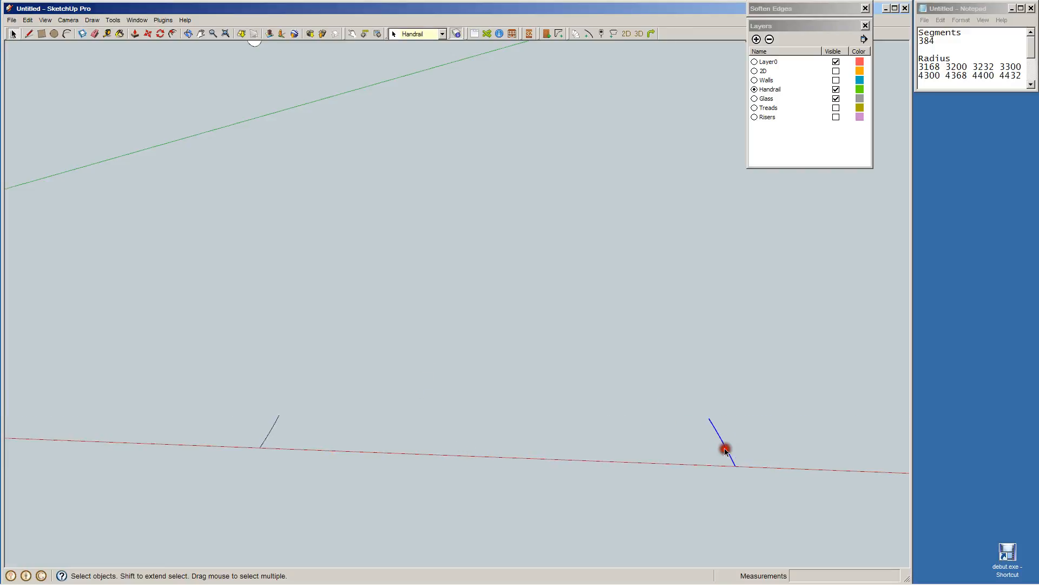
left_click(268, 431)
Add a Protractor guide centred on the origin, measured from the red axis to the inner arc's far endpoint.
scroll(440, 370, "down", 5)
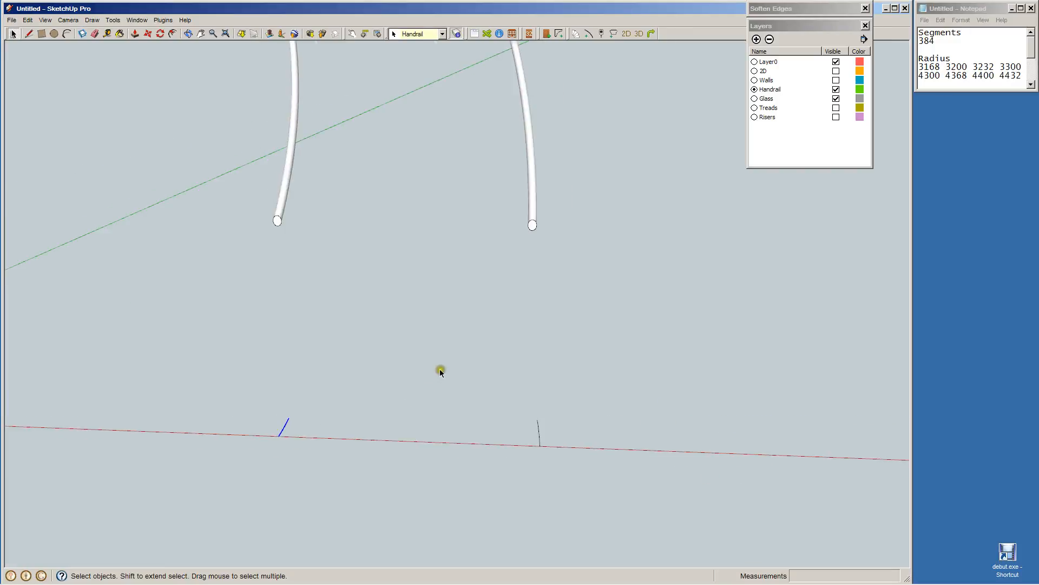
left_click_drag(259, 359, 361, 440)
scroll(262, 395, "down", 2)
key("o")
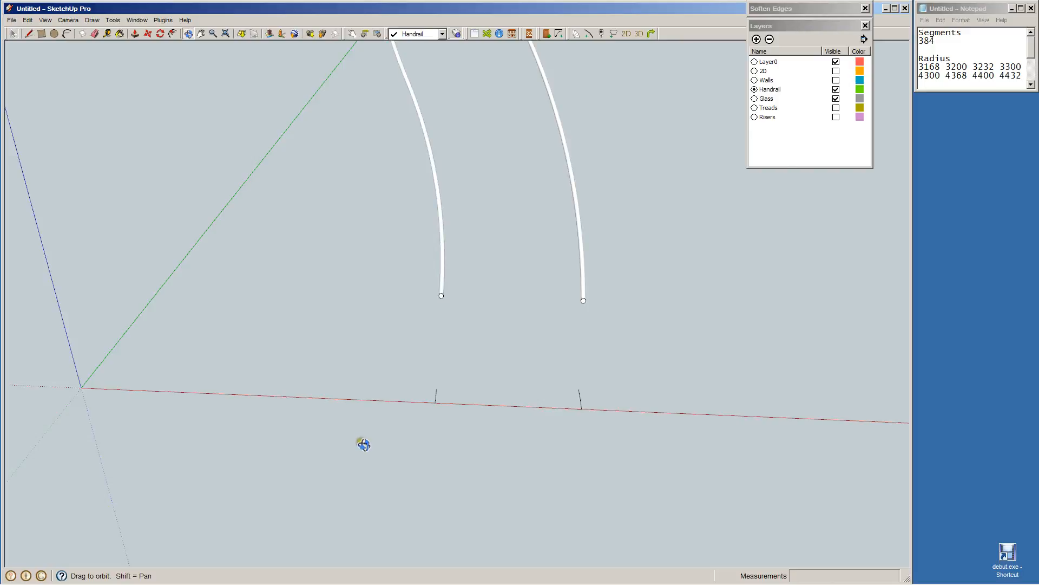
left_click(113, 20)
left_click(122, 179)
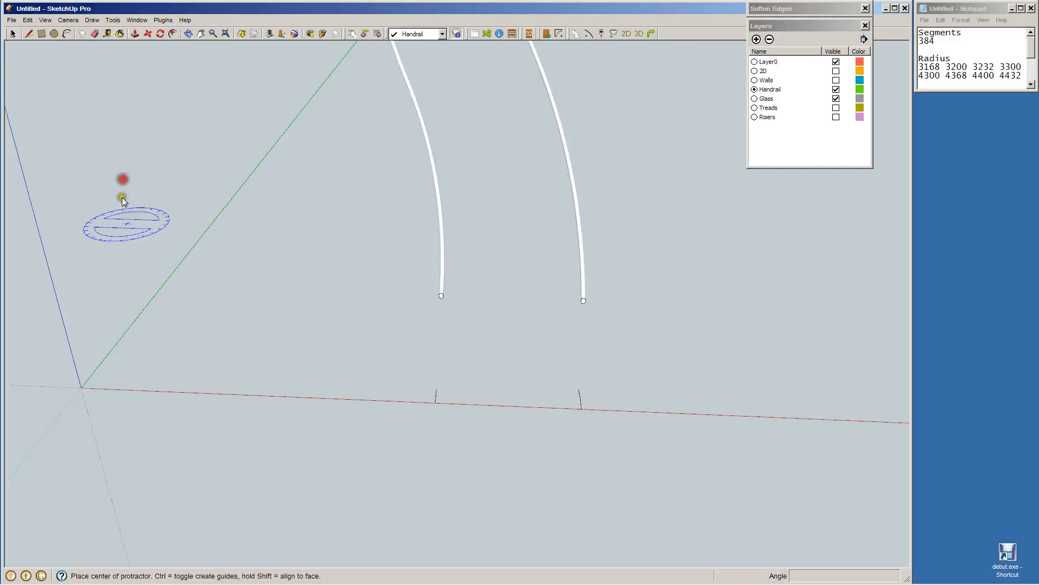
left_click(81, 388)
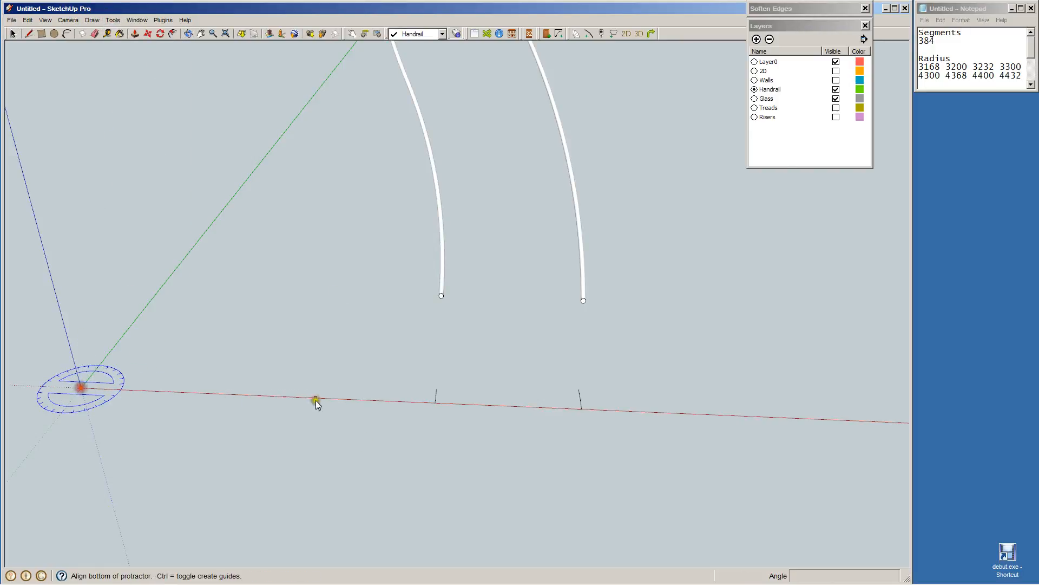
left_click(435, 404)
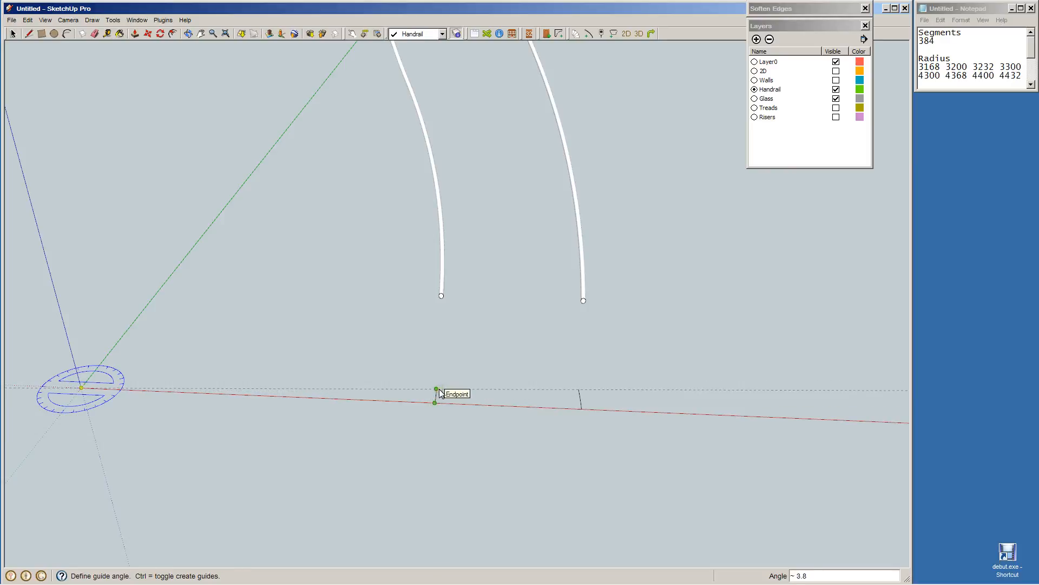
left_click(438, 391)
key("space")
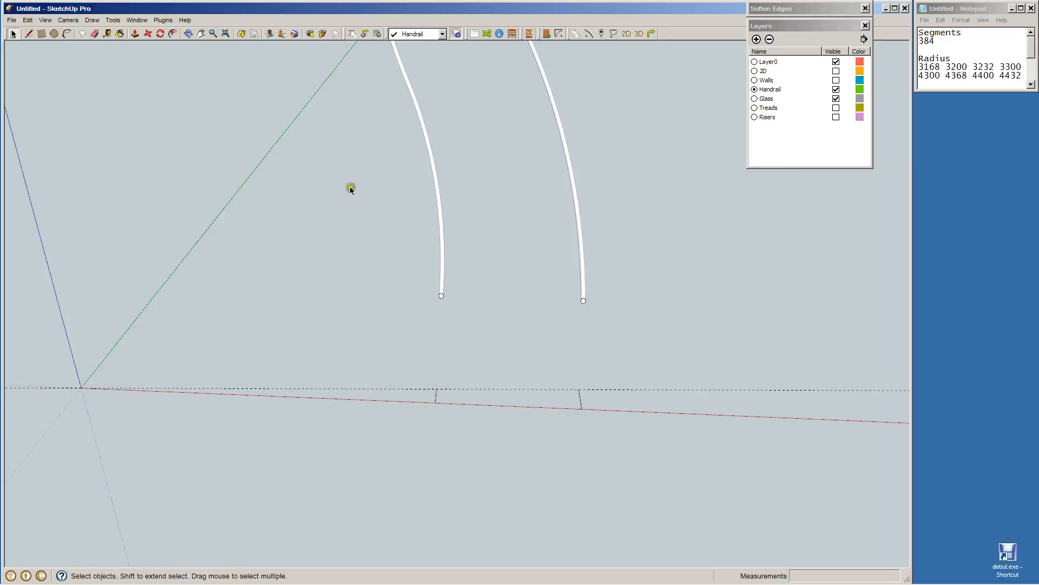
Rotate-copy both short arcs about the origin from the red axis to the guide and array the copy x7.
left_click(487, 415)
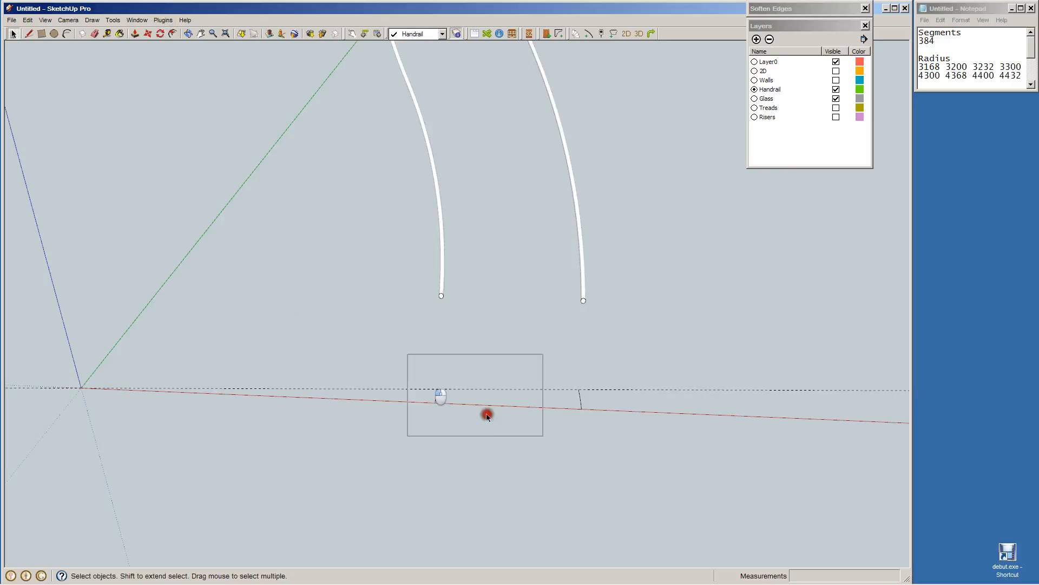
left_click_drag(486, 415, 617, 447)
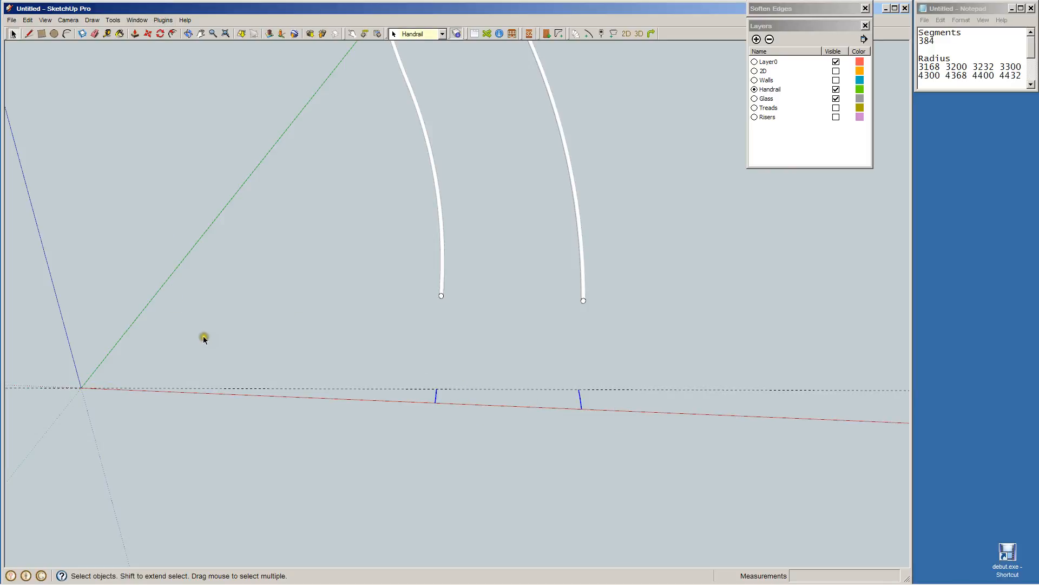
key("q")
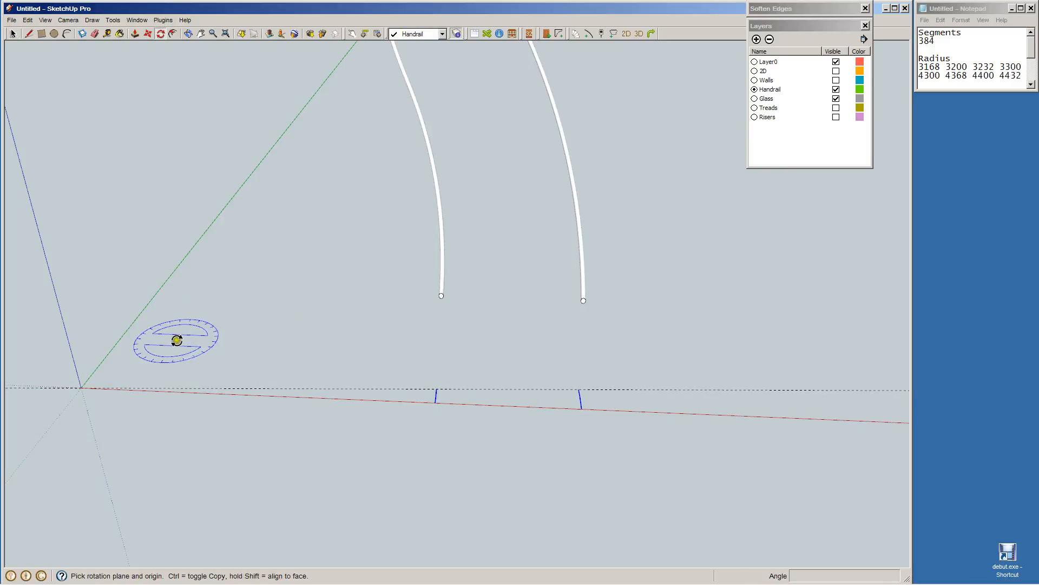
left_click(79, 387)
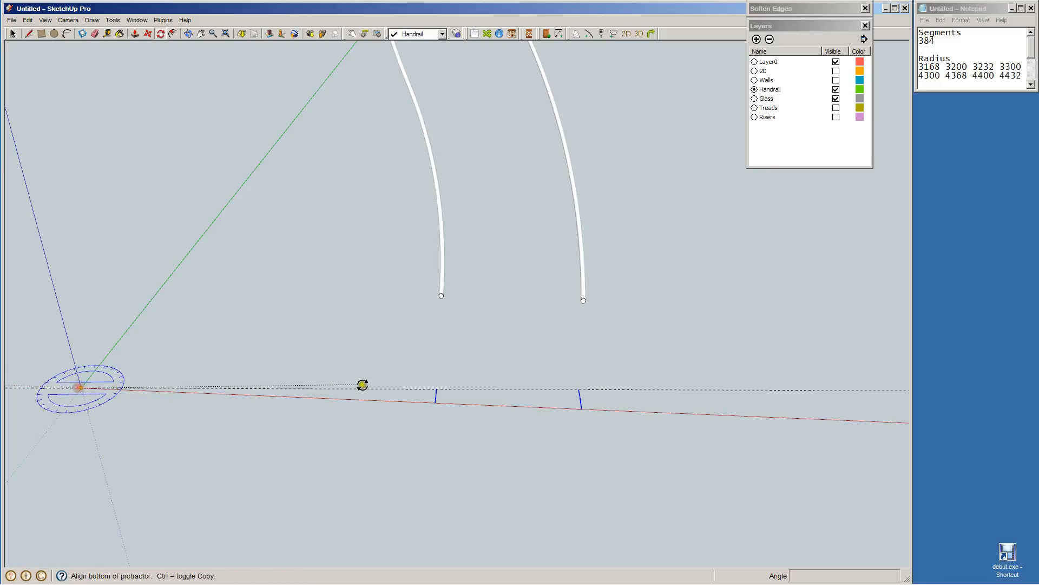
left_click(432, 401)
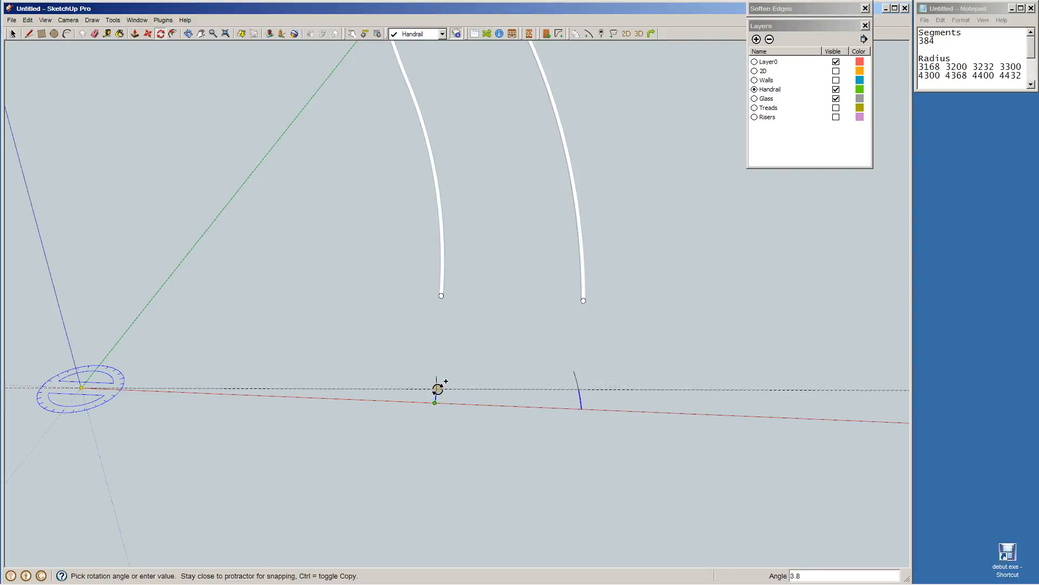
scroll(439, 388, "up", 3)
scroll(438, 388, "up", 2)
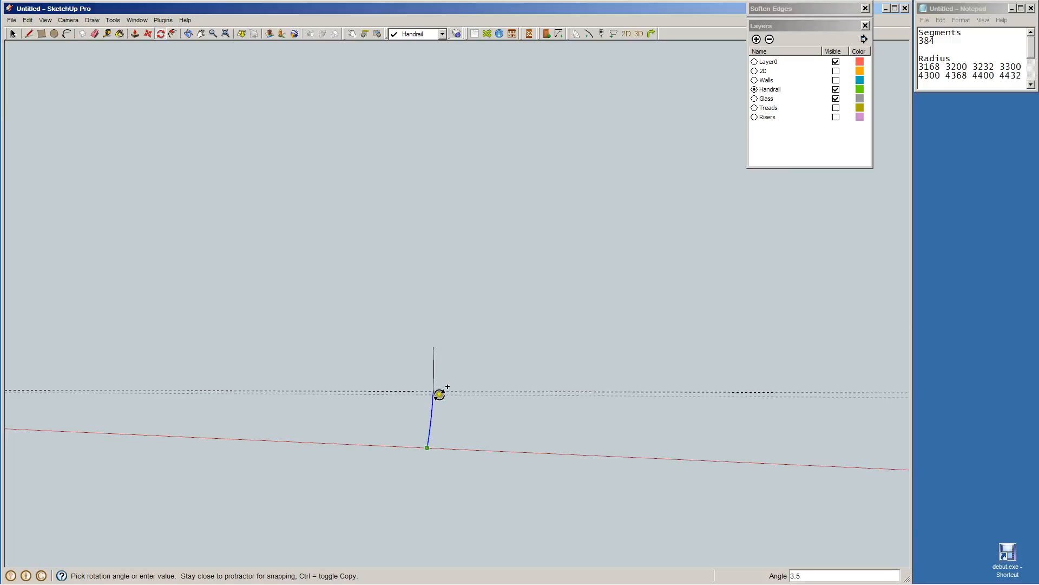
left_click(410, 390)
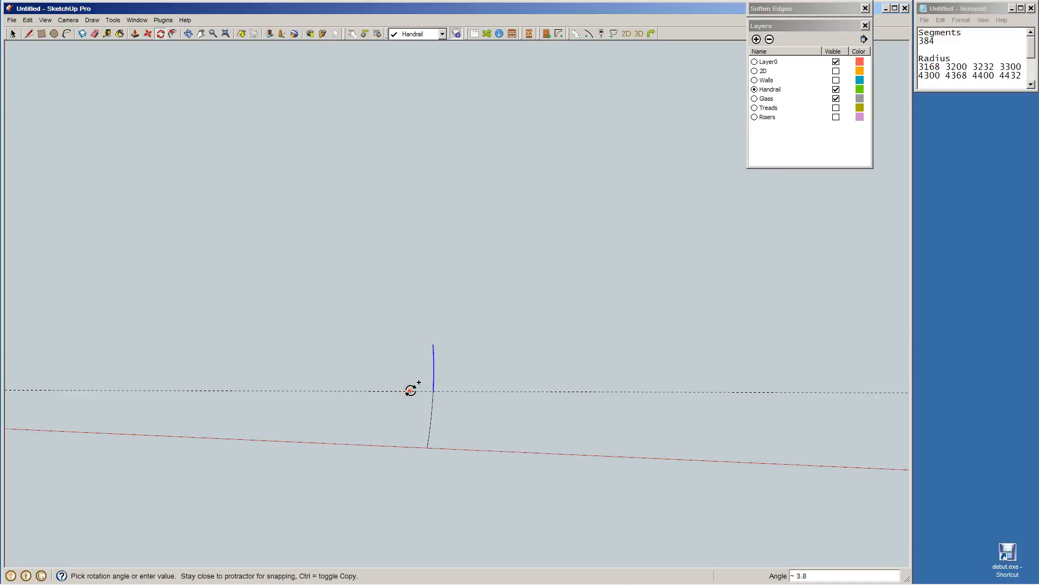
key("Return")
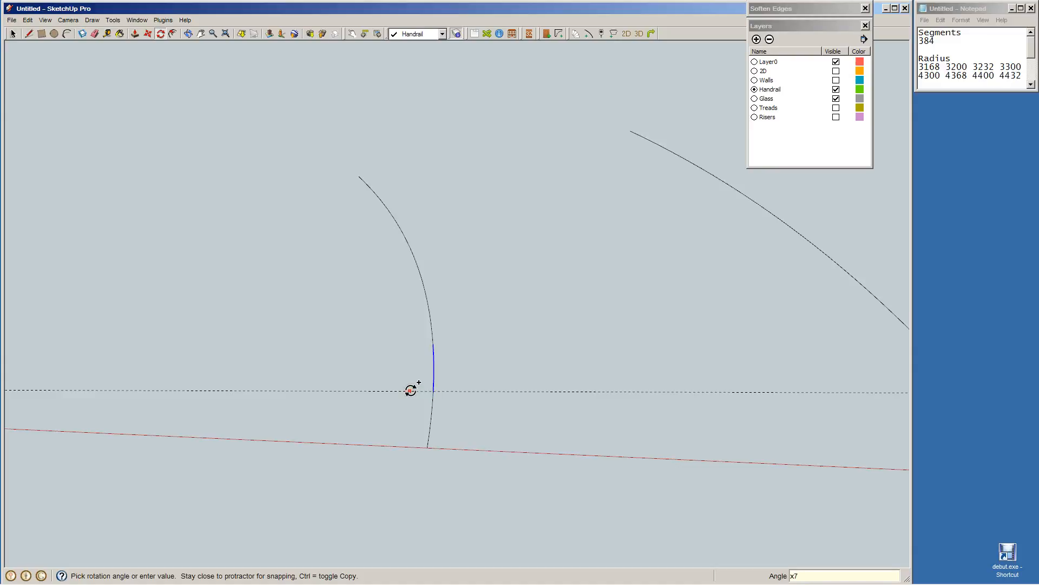
key("space")
Weld the inner arc's segments into one curve and the outer arc's segments into another.
scroll(603, 303, "down", 4)
left_click(600, 425)
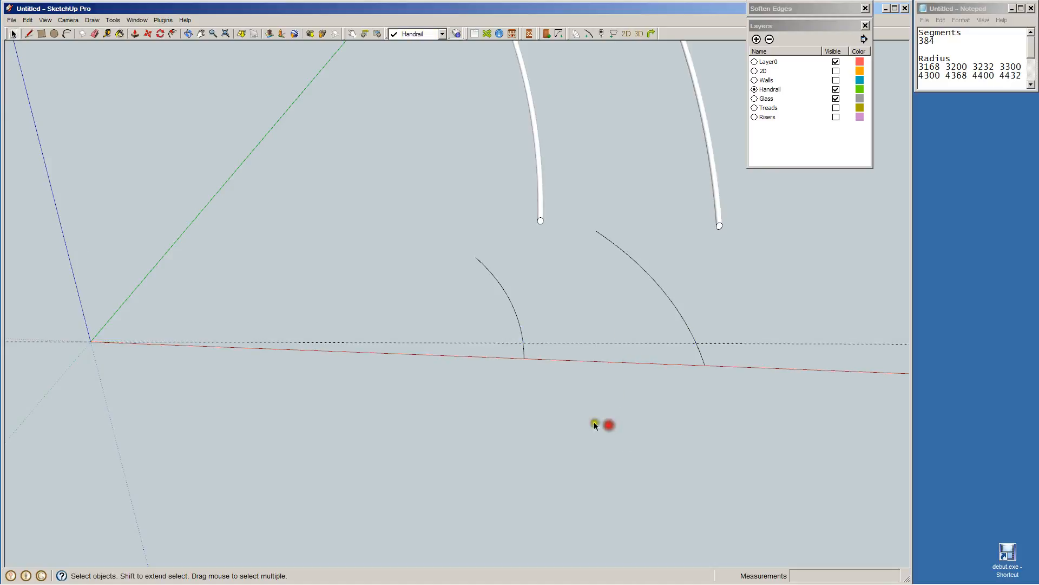
left_click_drag(457, 245, 563, 440)
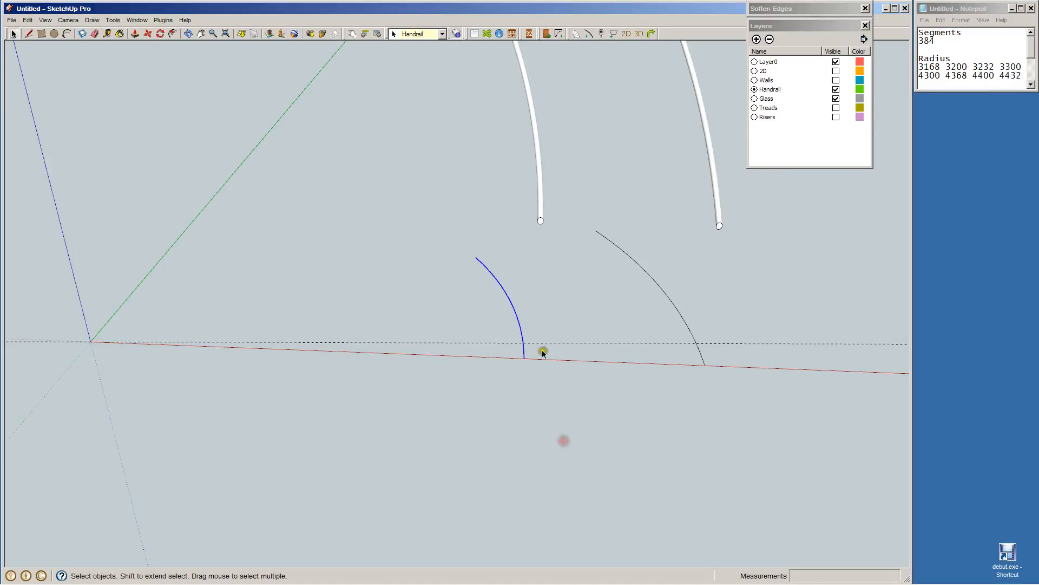
left_click(601, 33)
left_click(506, 321)
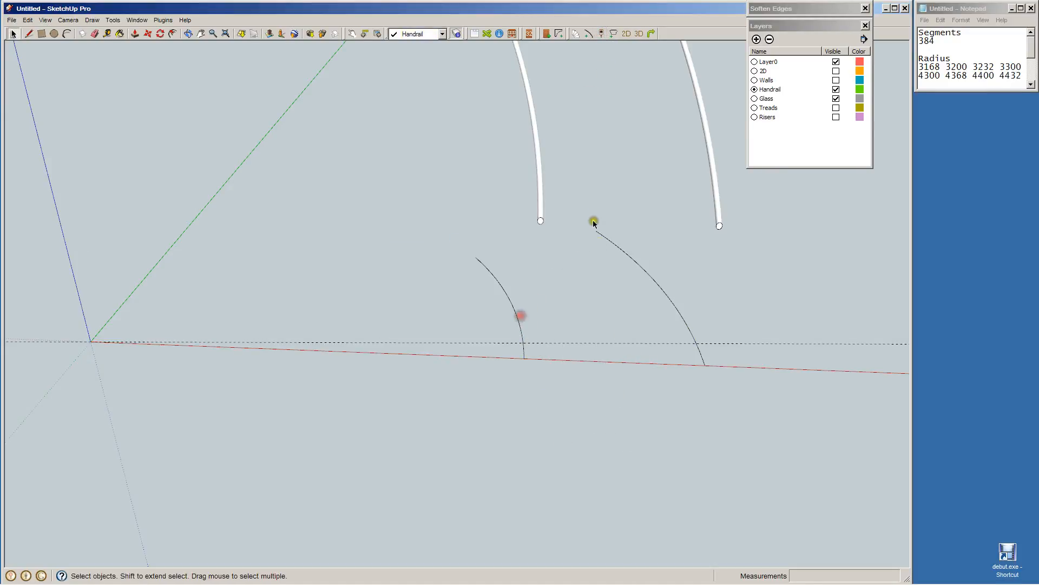
left_click_drag(595, 205, 718, 438)
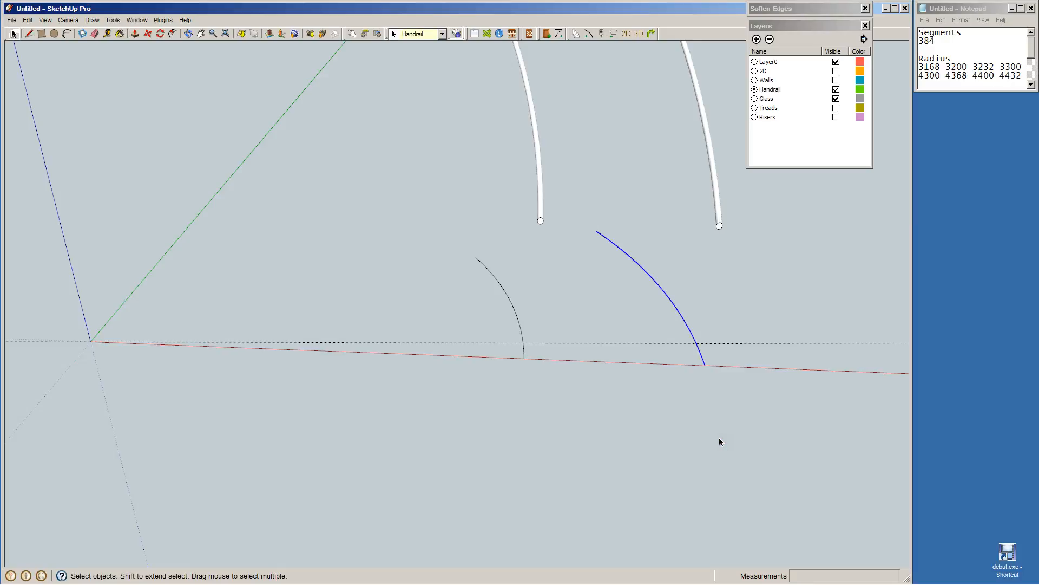
left_click(603, 33)
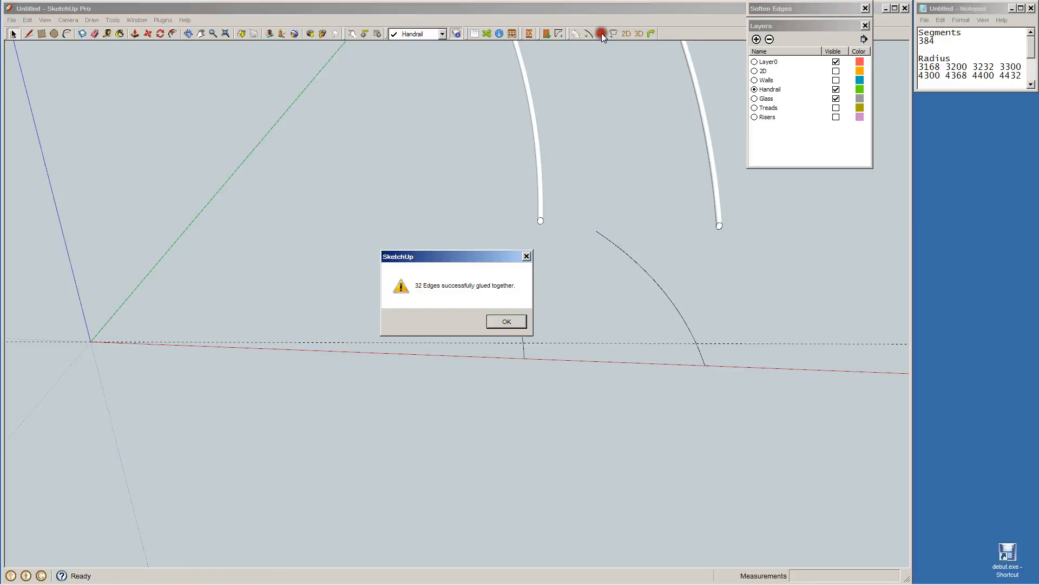
left_click(506, 321)
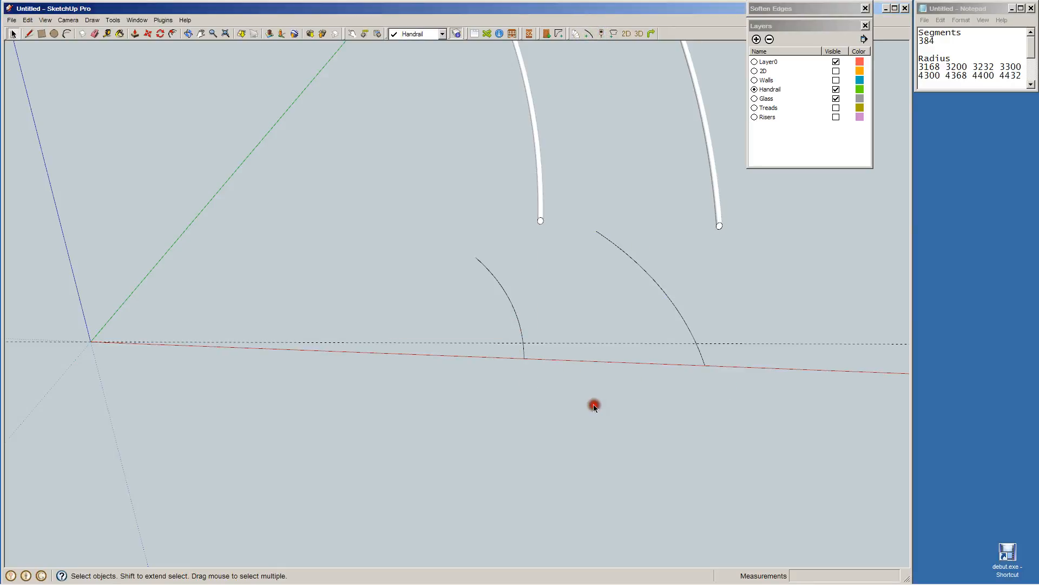
Copy both welded arcs and paste the duplicates on the red axis, on the opposite side of the origin.
left_click(515, 301)
left_click(678, 304, "shift")
scroll(677, 304, "down", 5)
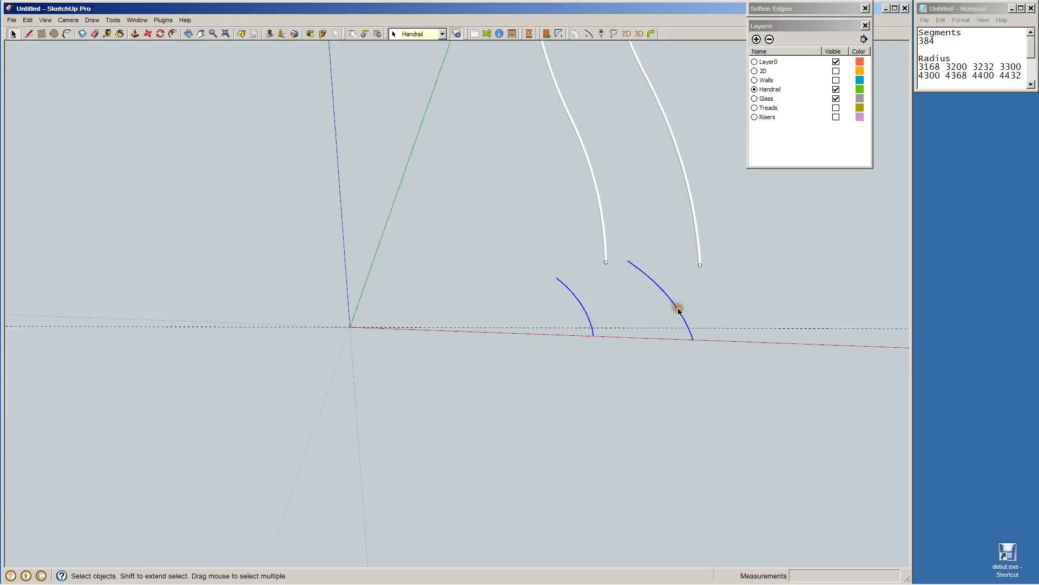
key("ctrl+c")
key("ctrl+v")
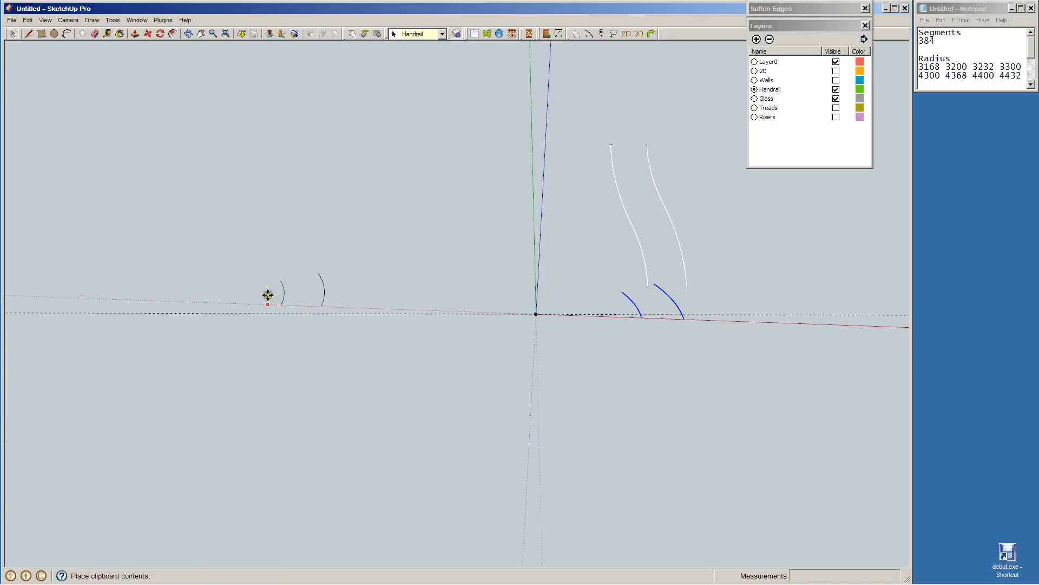
left_click(268, 295)
Mirror the pasted arcs along the red axis with a scale factor of -1.
key("m")
key("s")
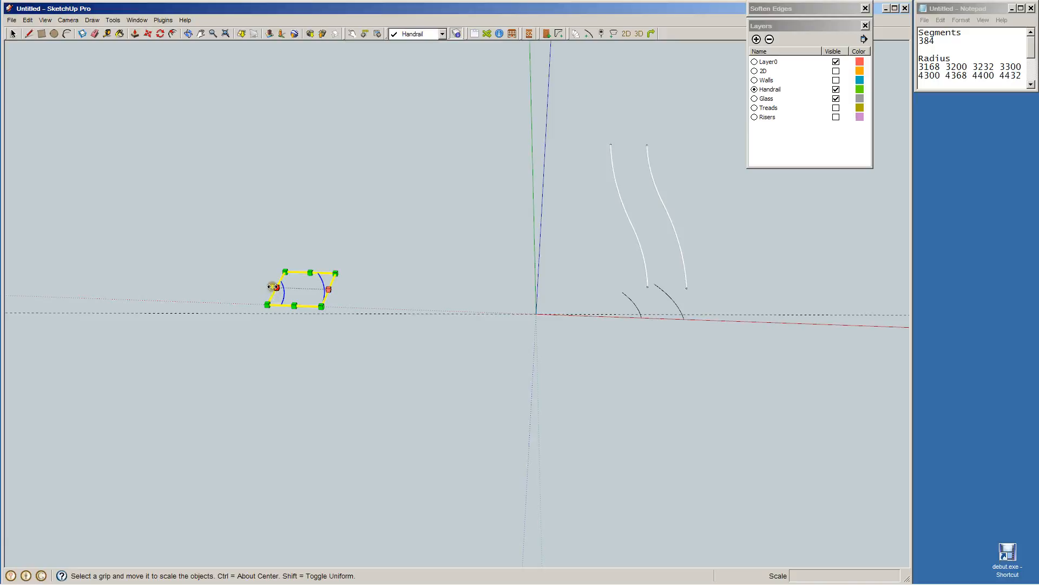
left_click_drag(274, 288, 401, 293)
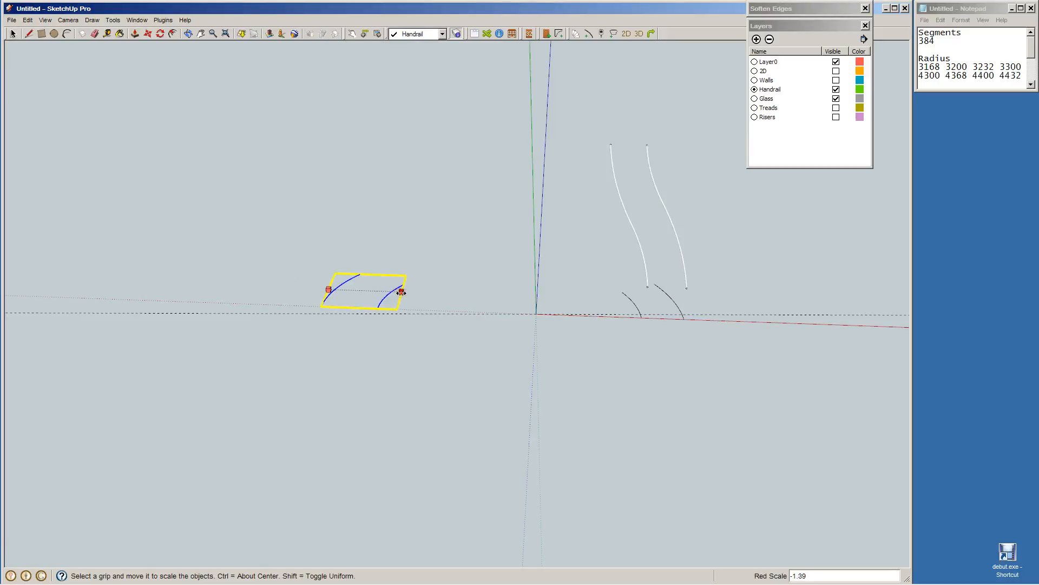
type("-1")
key("Return")
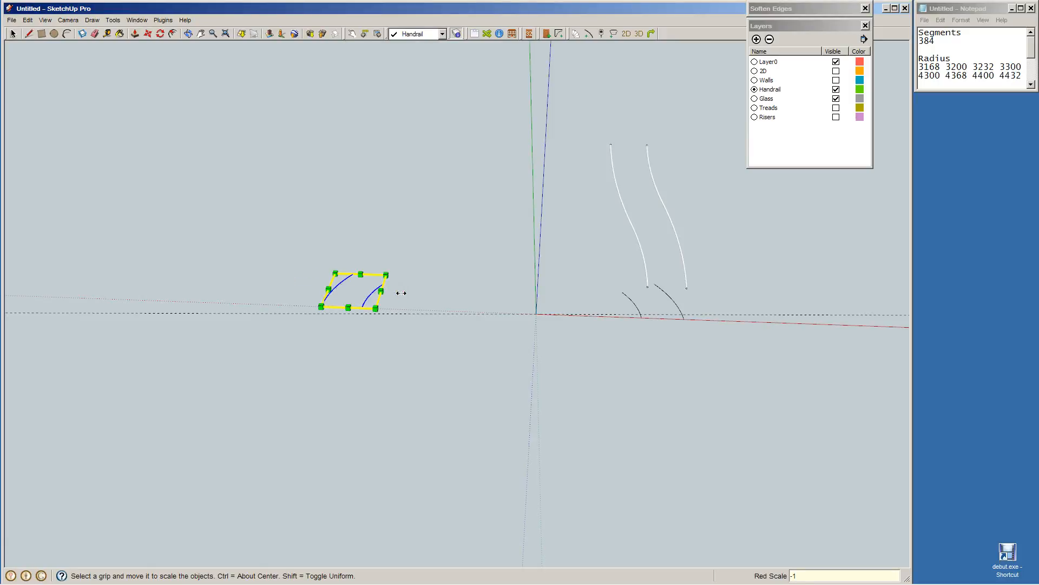
Move the mirrored arcs so the smaller arc's end meets the far end of the original outer arc.
key("m")
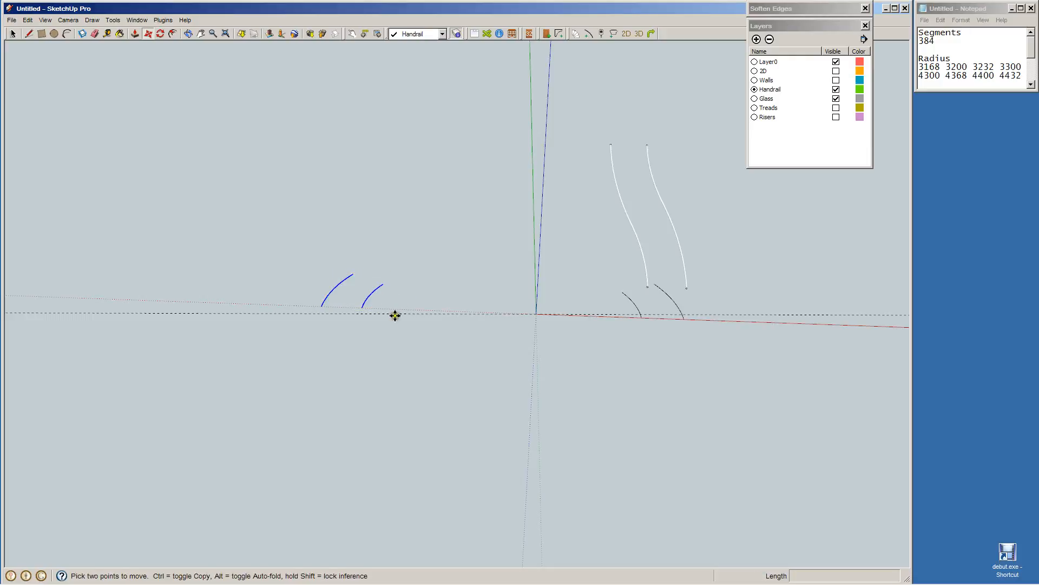
left_click(362, 308)
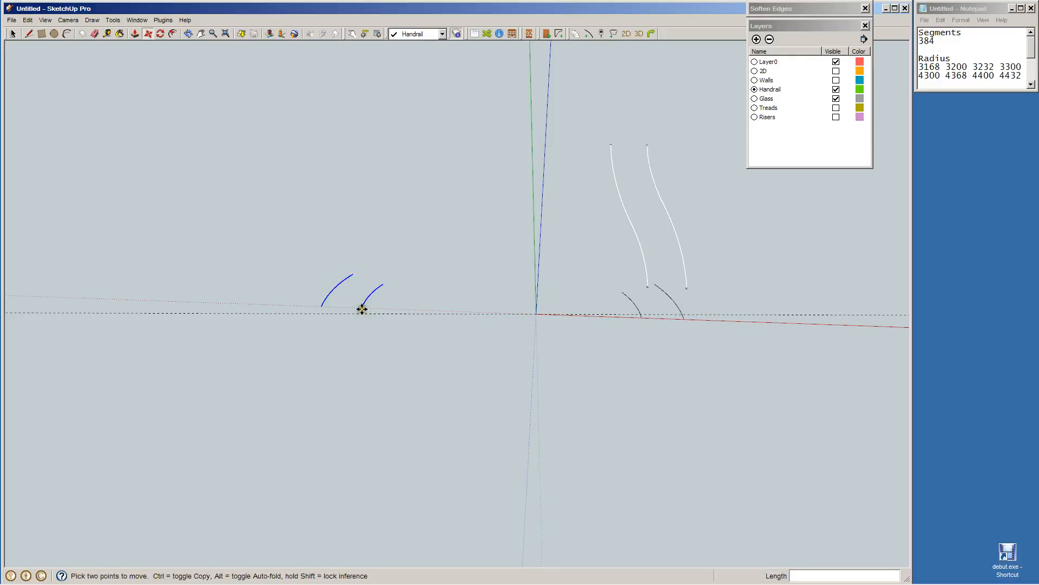
scroll(650, 278, "up", 5)
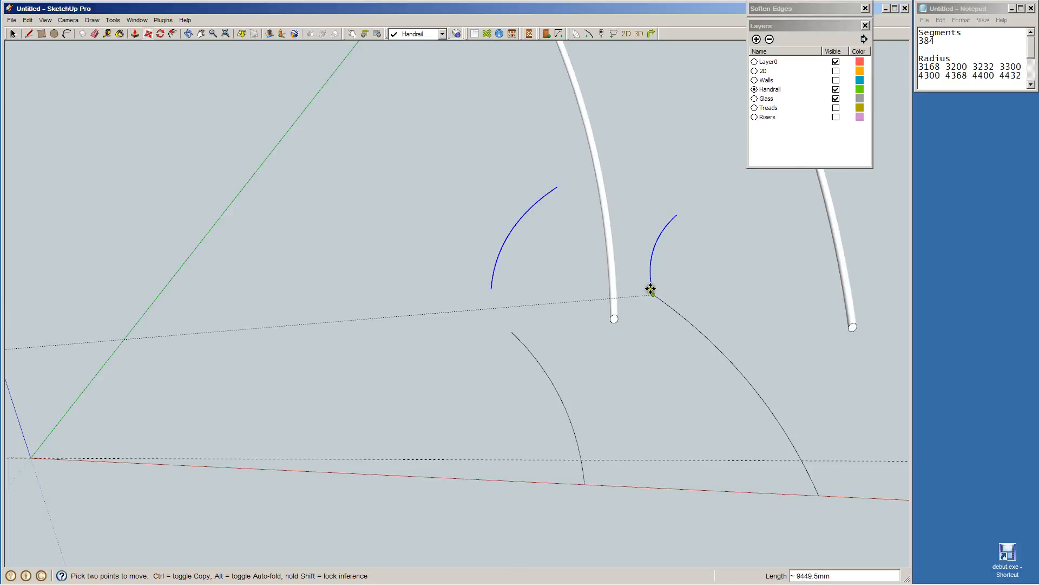
left_click(652, 293)
scroll(666, 276, "up", 5)
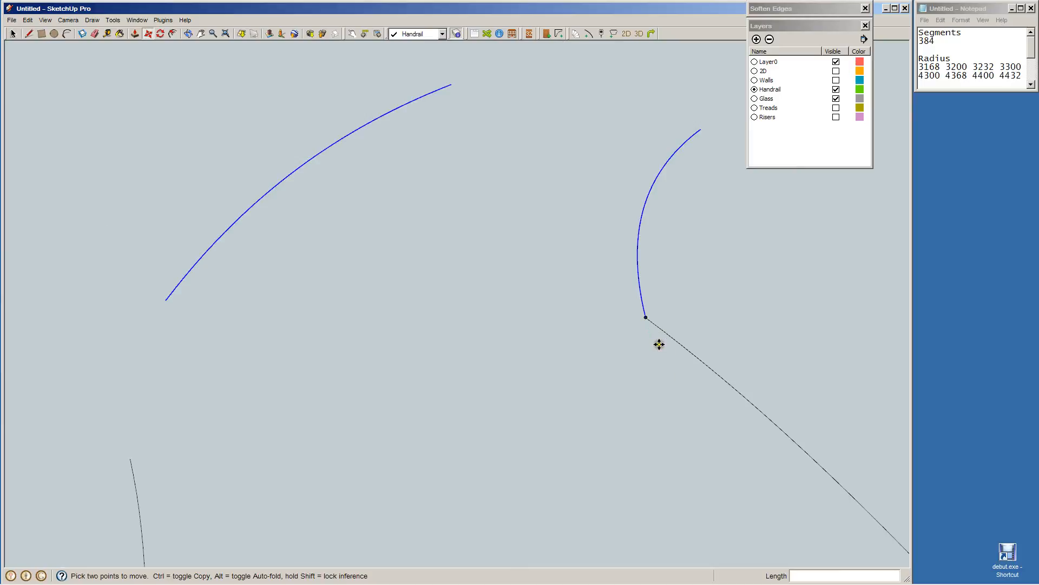
Rotate the mirrored arcs about the joined endpoint until the larger arc's end meets the original inner arc's far end.
key("q")
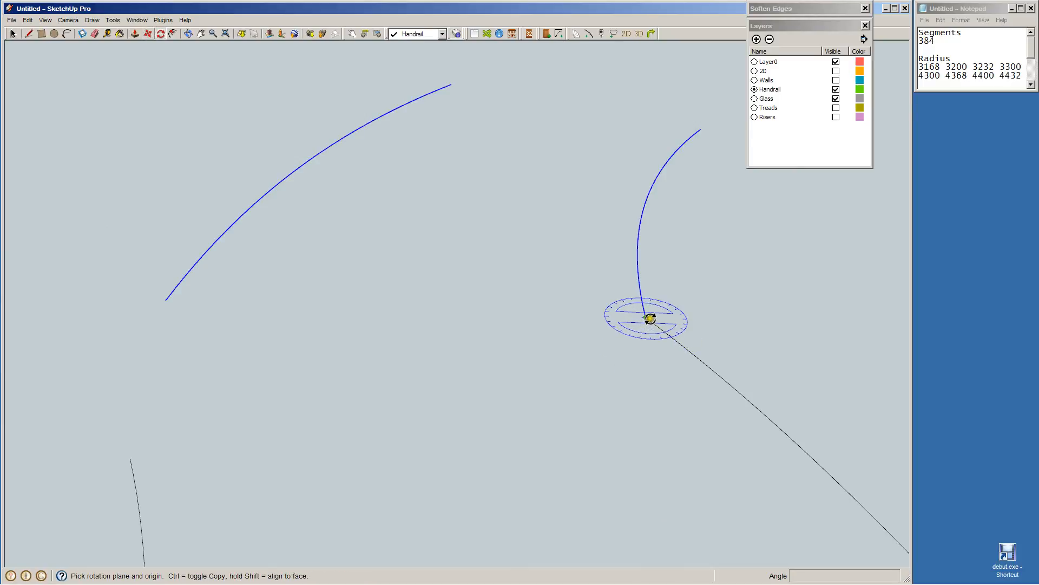
left_click(646, 317)
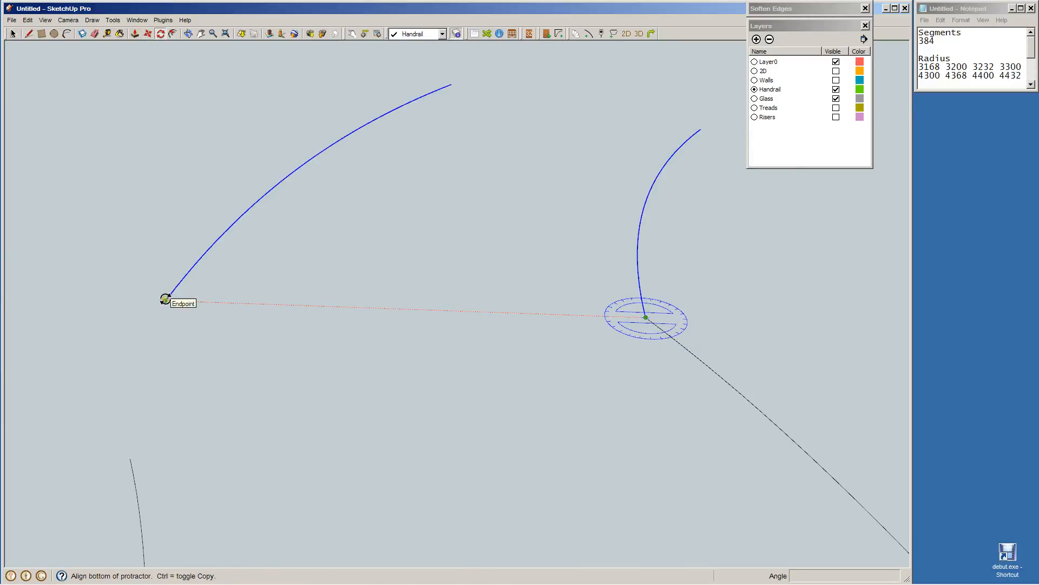
left_click(166, 299)
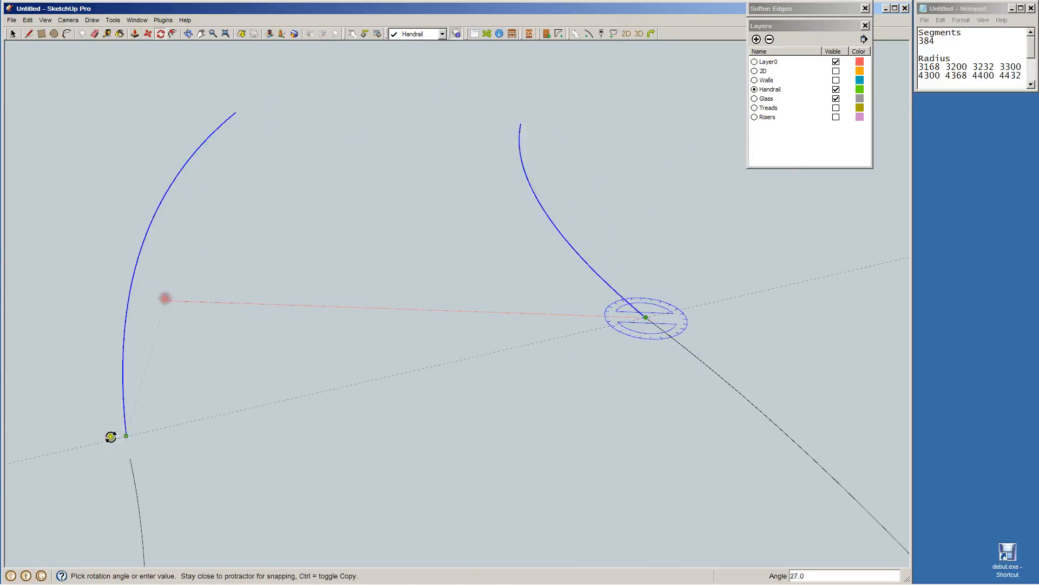
left_click(132, 458)
Weld the original inner arc and the mirrored arc joined to it into one S-shaped curve.
key("space")
left_click(135, 481)
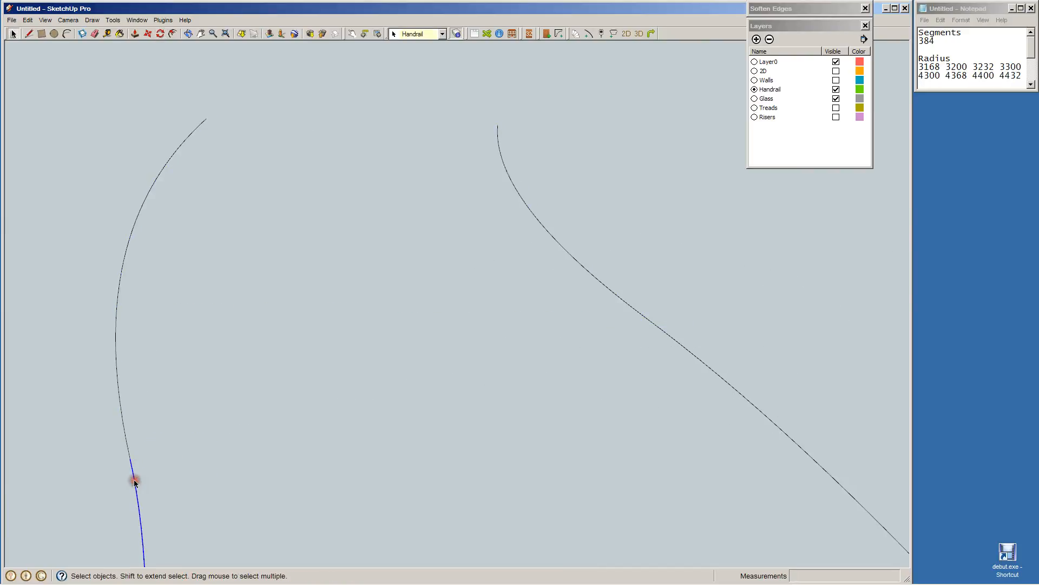
left_click(128, 443, "shift")
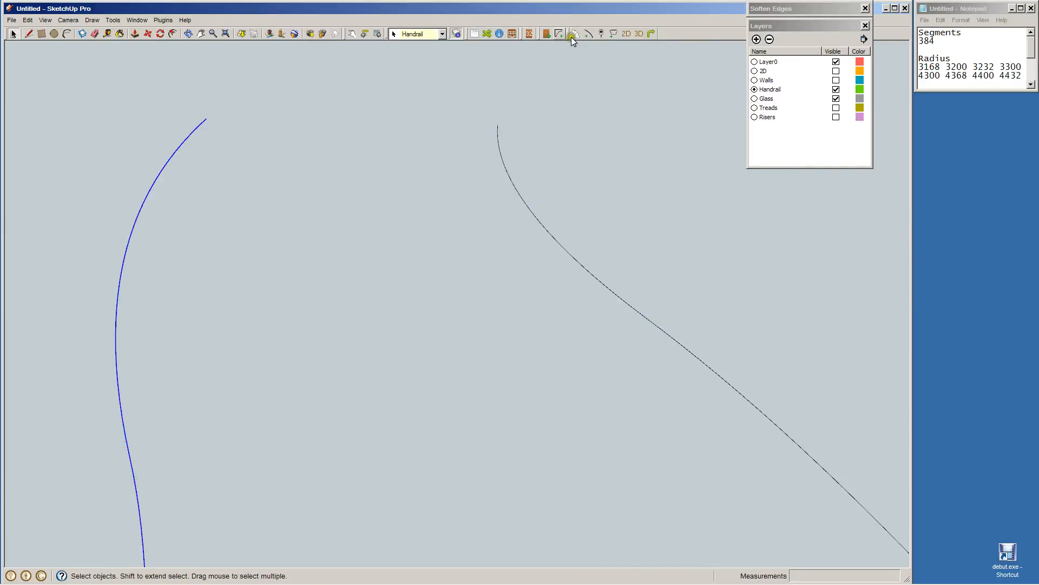
left_click(601, 35)
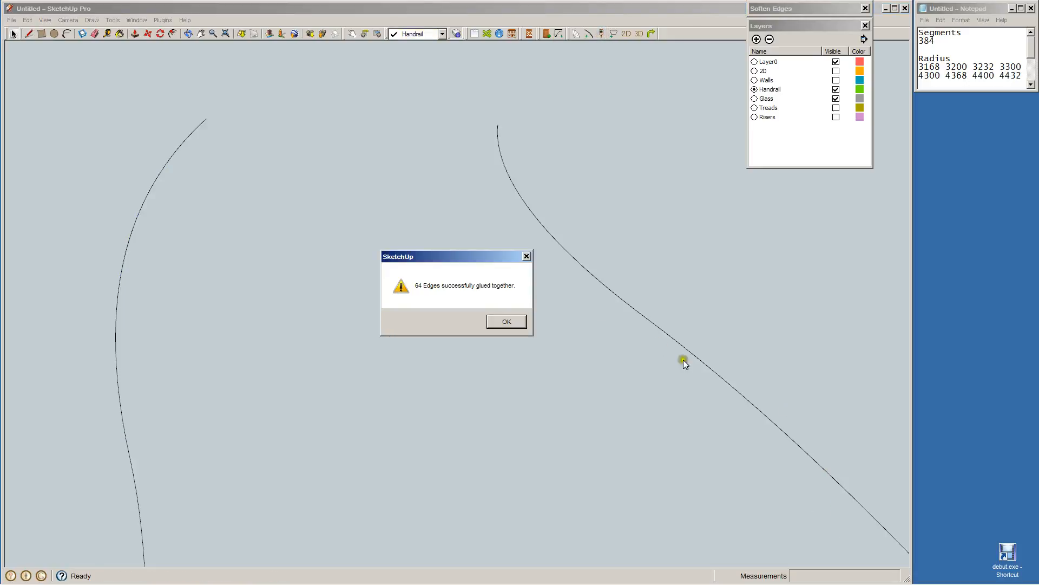
left_click(508, 325)
Weld the original outer arc and the mirrored arc joined to it into one S-shaped curve.
left_click(641, 312)
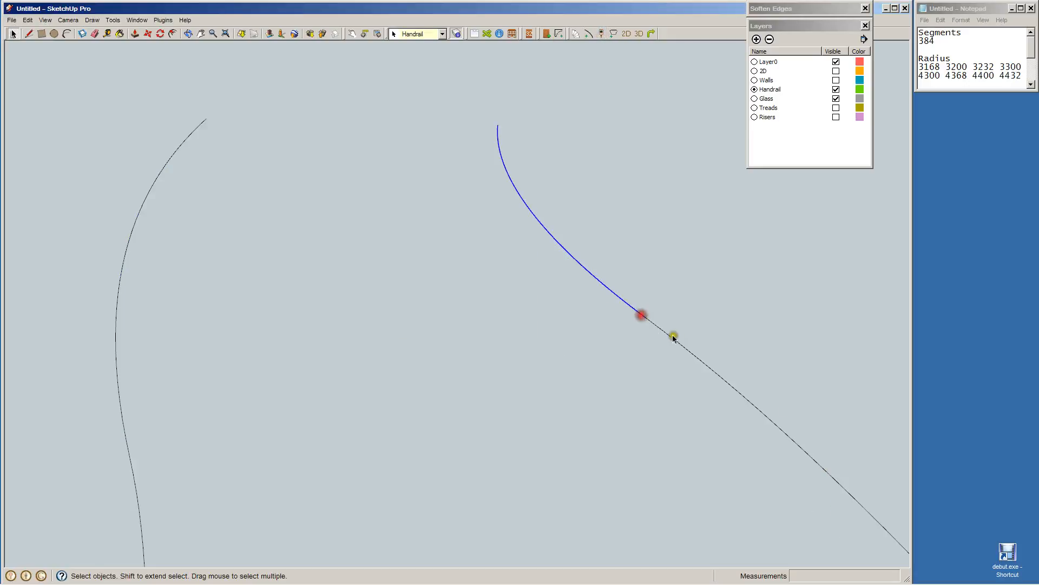
left_click(723, 377, "shift")
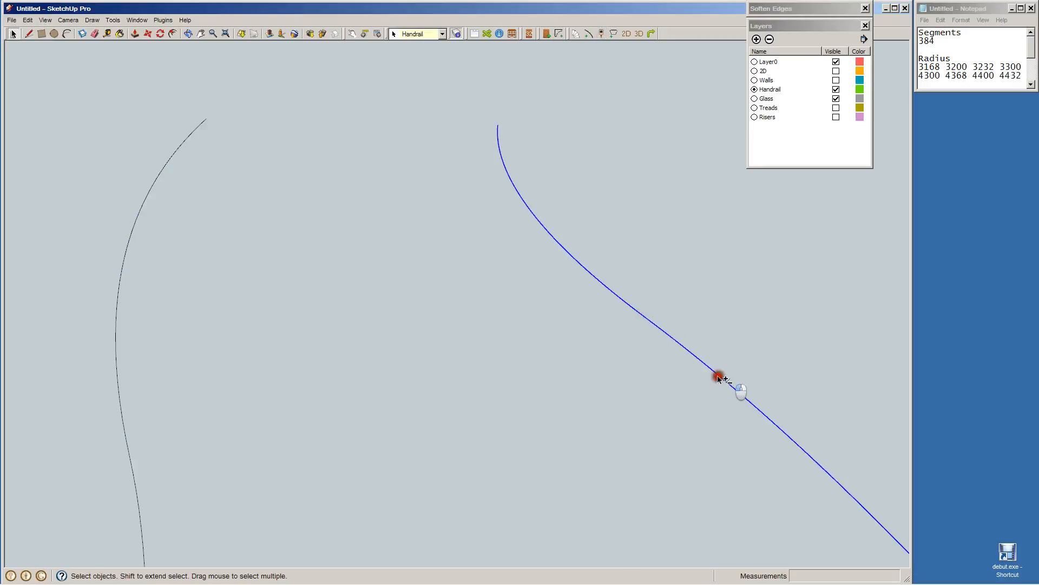
left_click(603, 33)
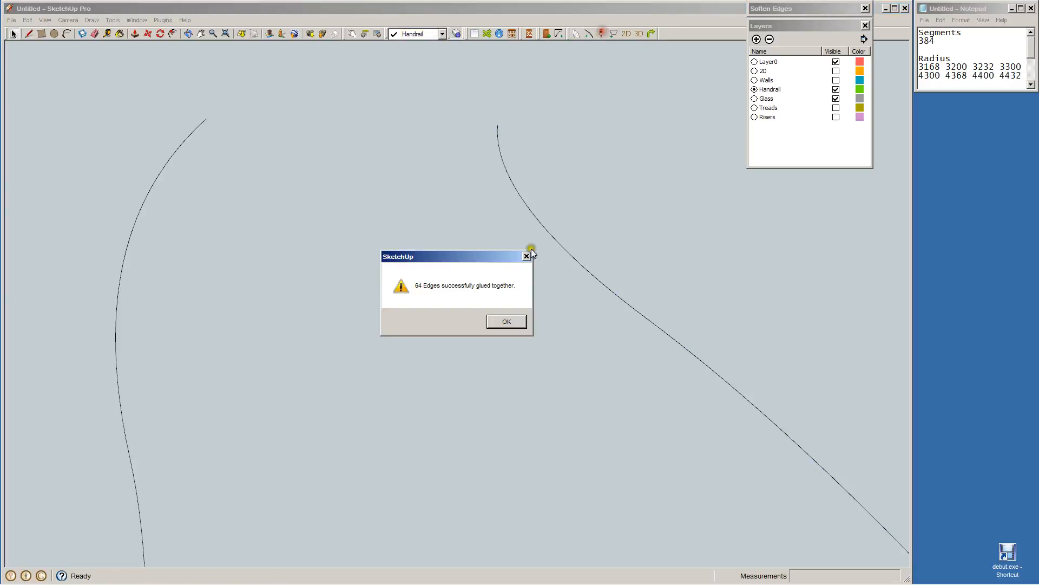
left_click(508, 322)
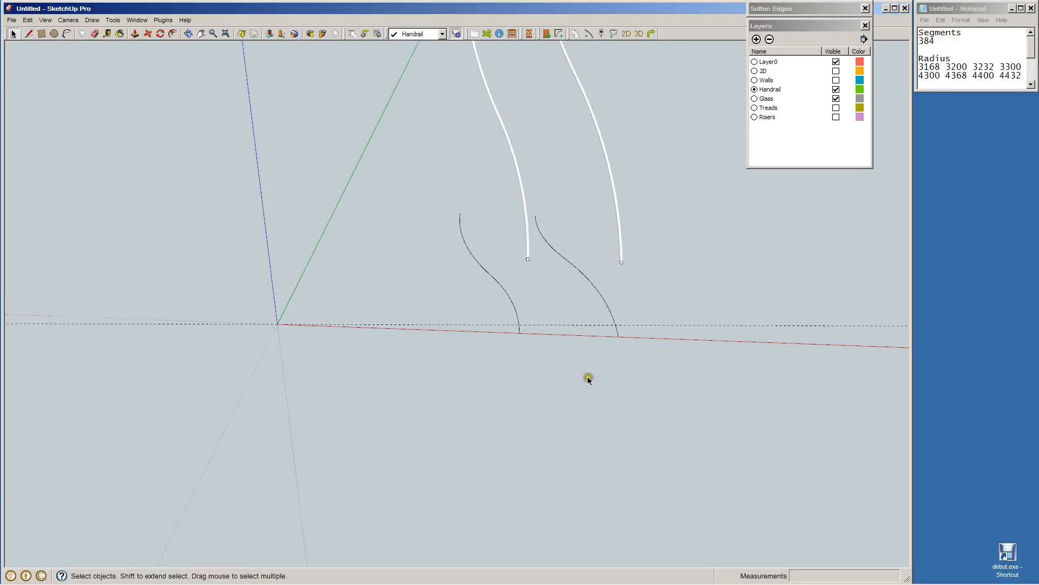
Move both welded S-curves 1165 mm straight up along the blue axis.
left_click(505, 292)
left_click(598, 289, "shift")
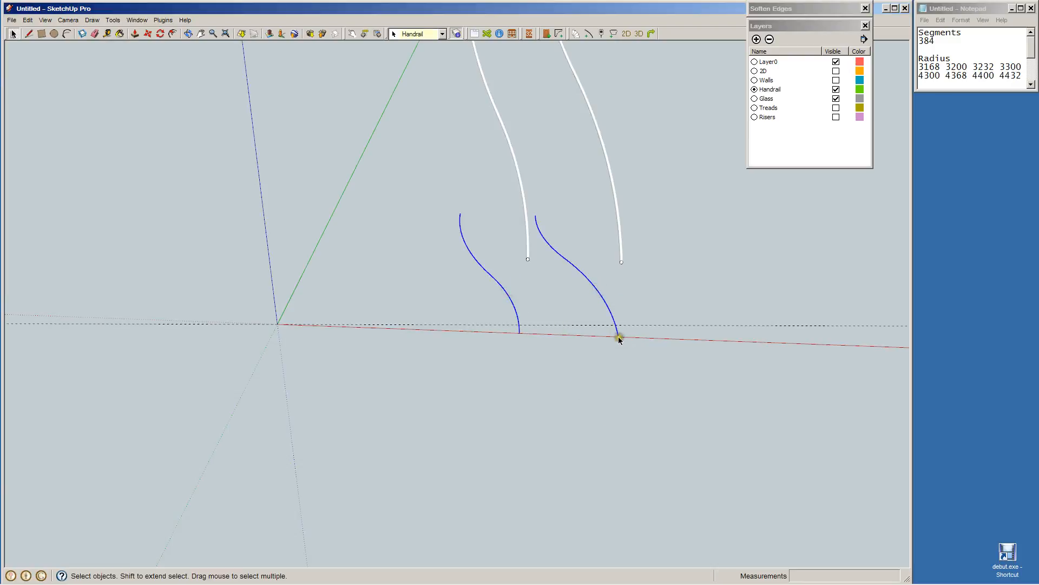
key("m")
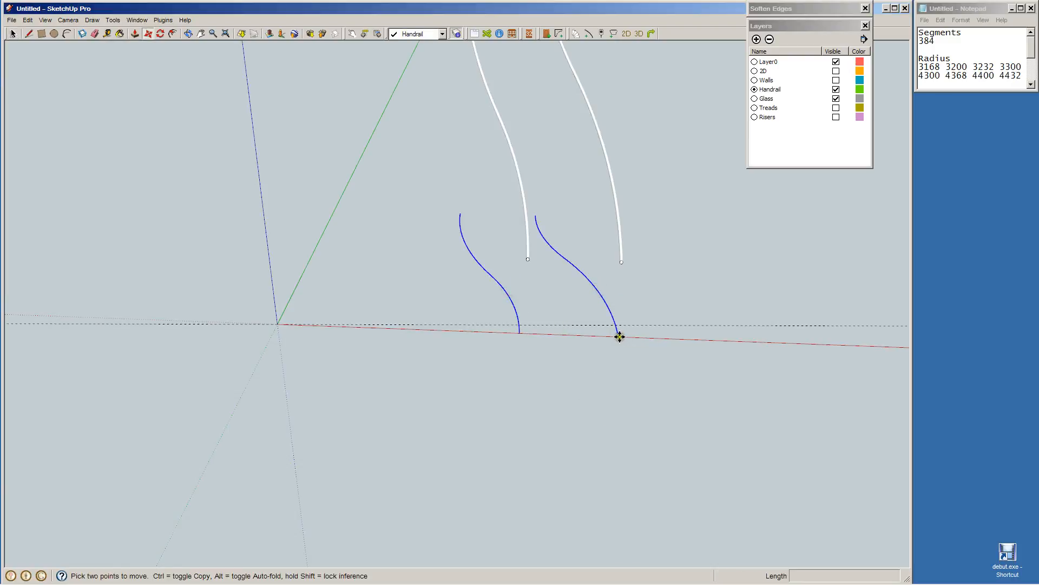
left_click(619, 337)
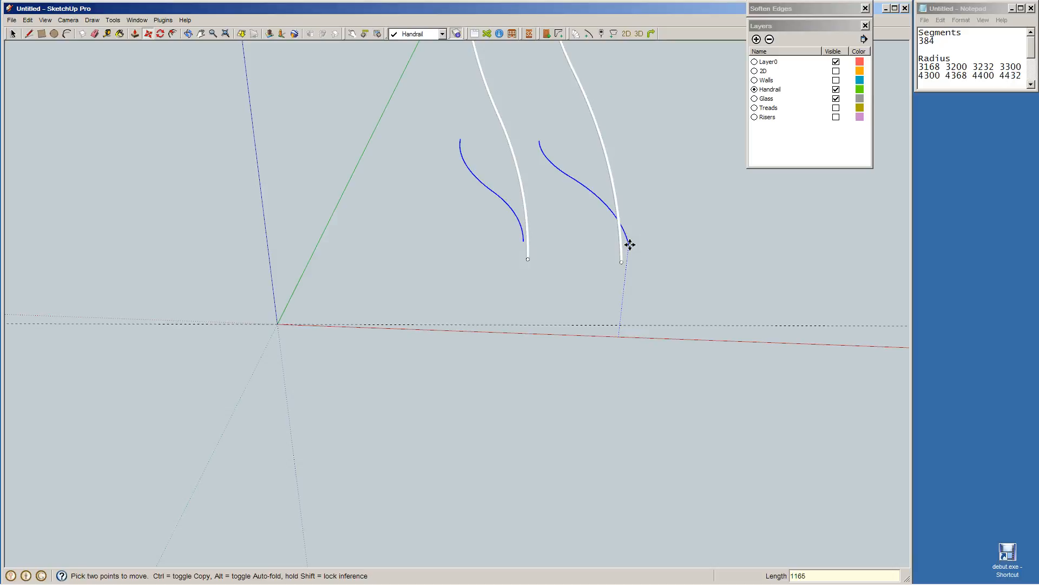
left_click(630, 244)
key("space")
left_click(640, 255)
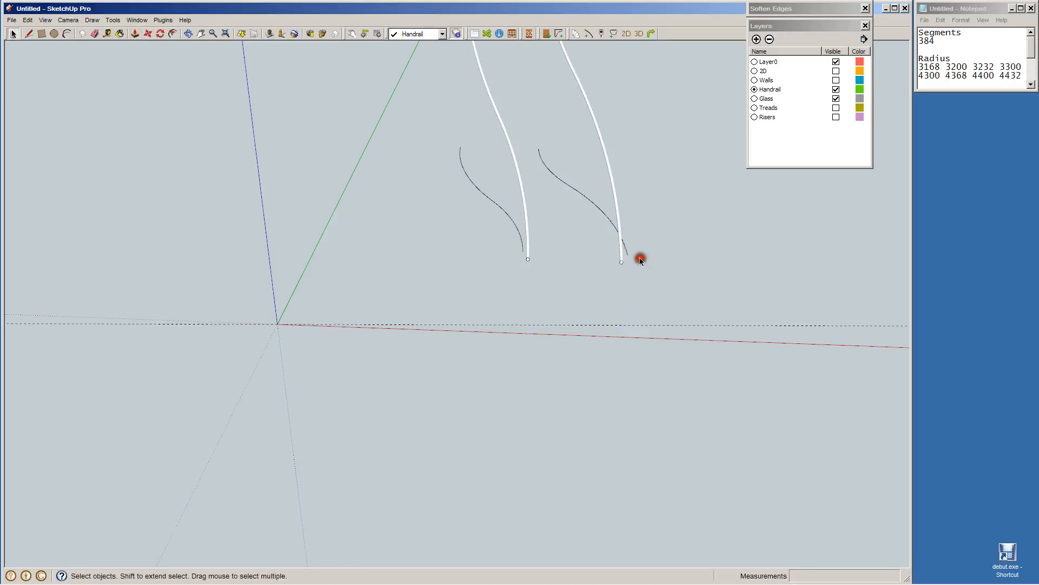
Generate a rising 3D curve from the raised outer flat S-curve.
left_click(627, 252)
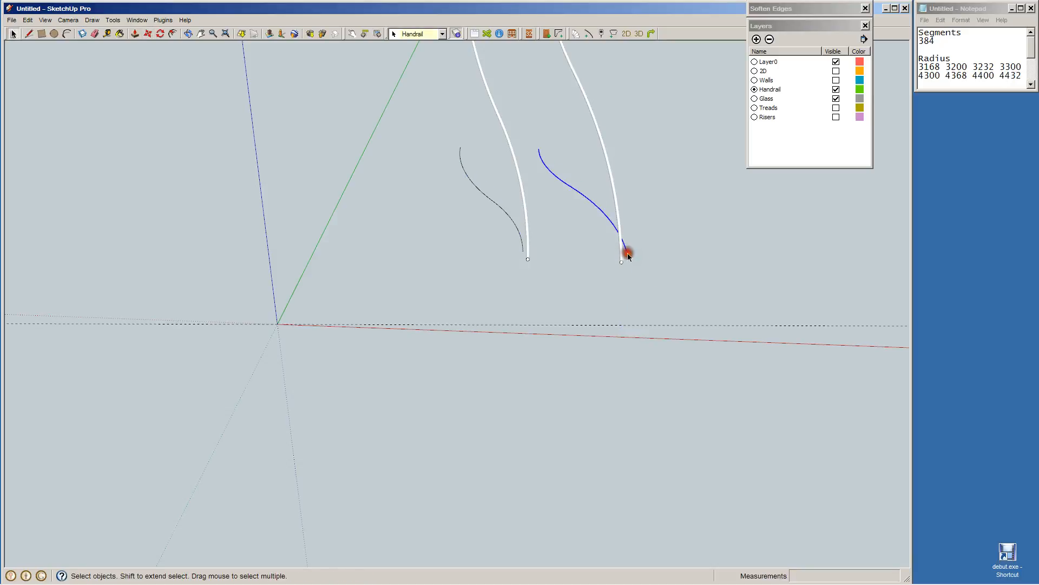
left_click(522, 239)
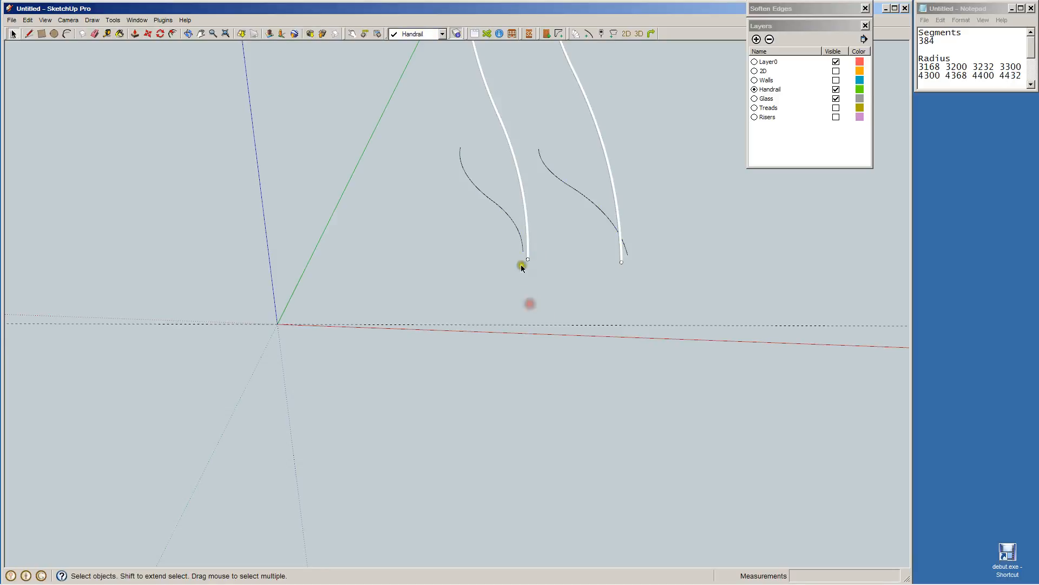
left_click(522, 248)
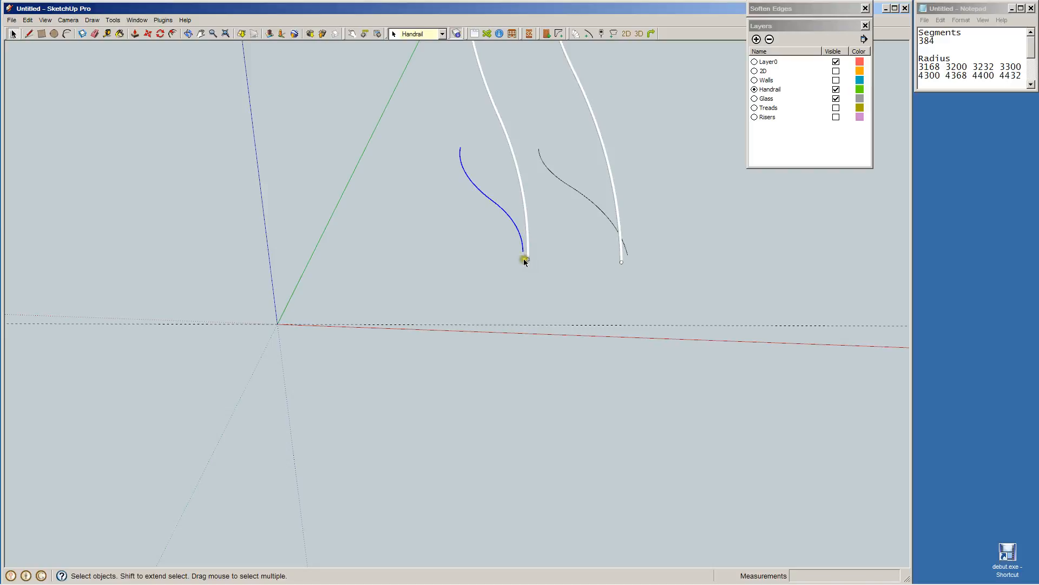
left_click(629, 255)
left_click(628, 255)
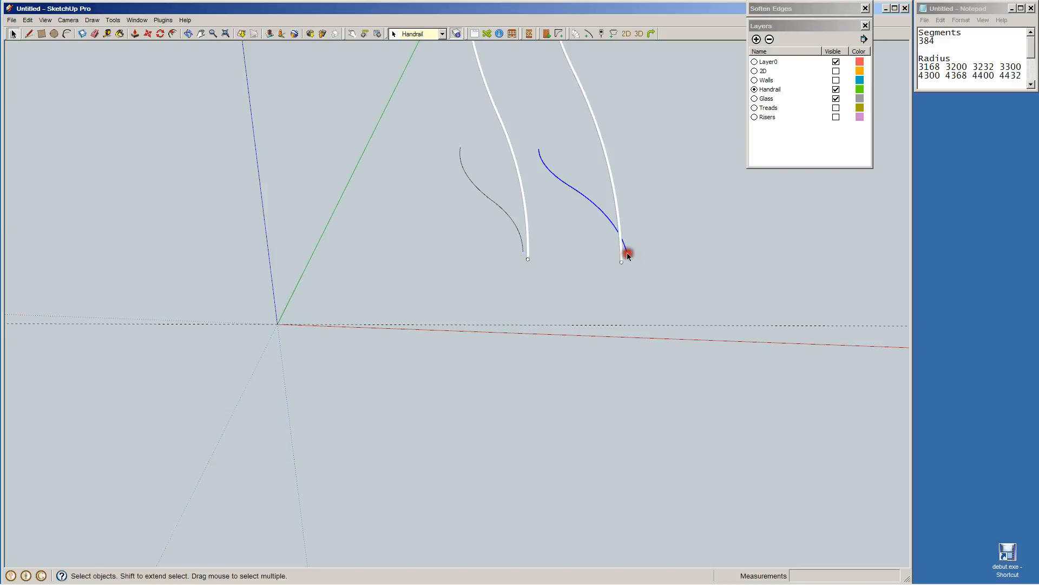
left_click(651, 34)
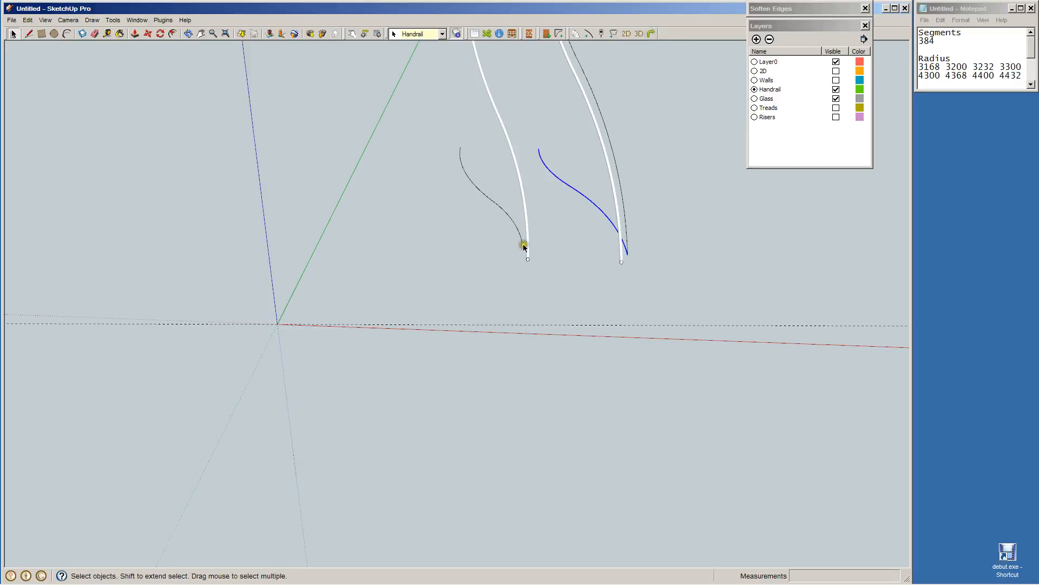
Generate a rising 3D curve from the raised inner flat S-curve and clear the selection.
left_click(523, 243)
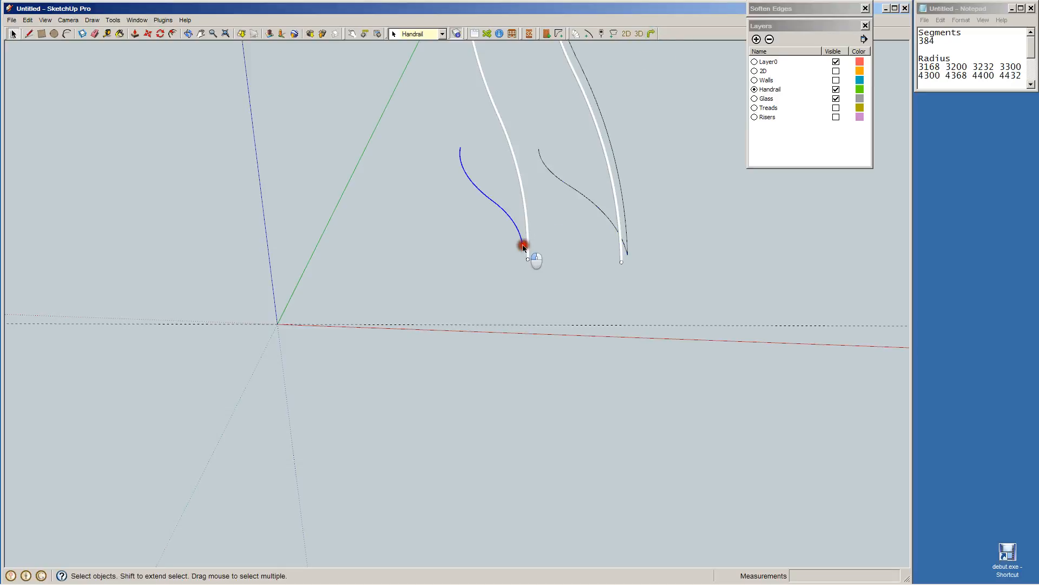
left_click(653, 33)
middle_click_drag(580, 233, 545, 237)
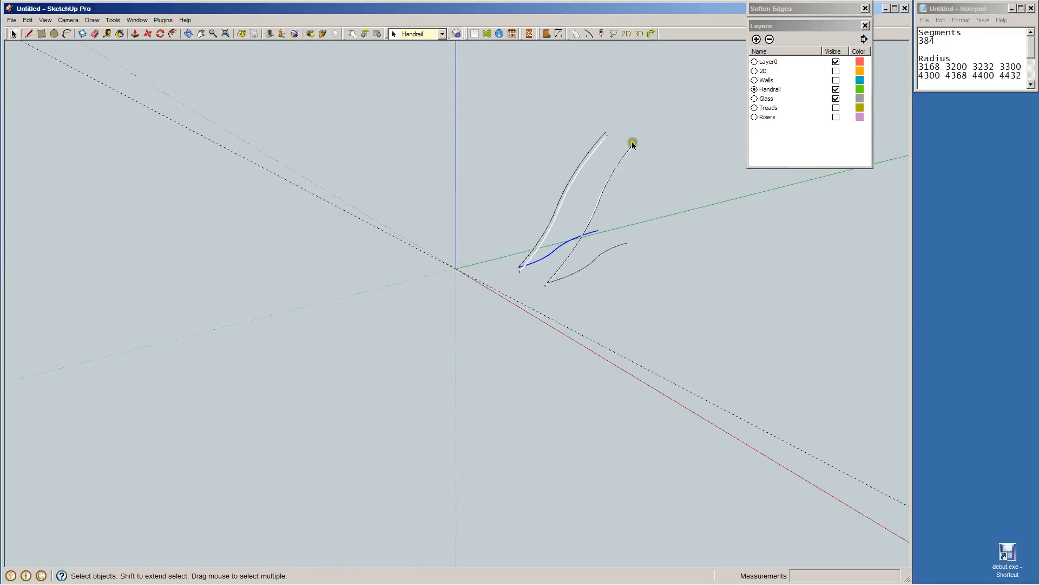
left_click(602, 137)
left_click(663, 269)
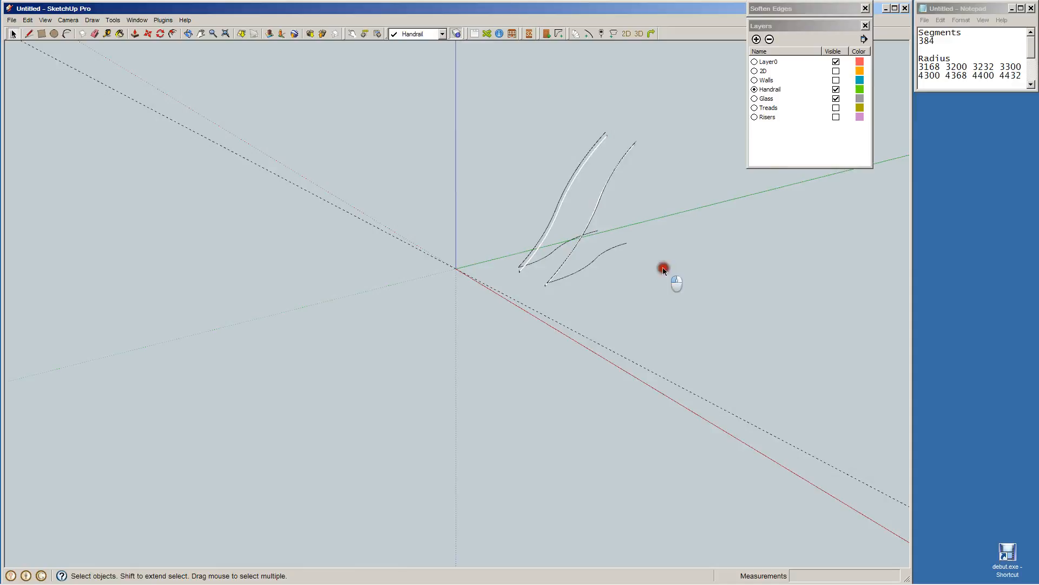
Group the two raised flat S-curves and hide the group.
left_click(596, 257)
left_click(563, 243, "shift")
right_click(564, 243)
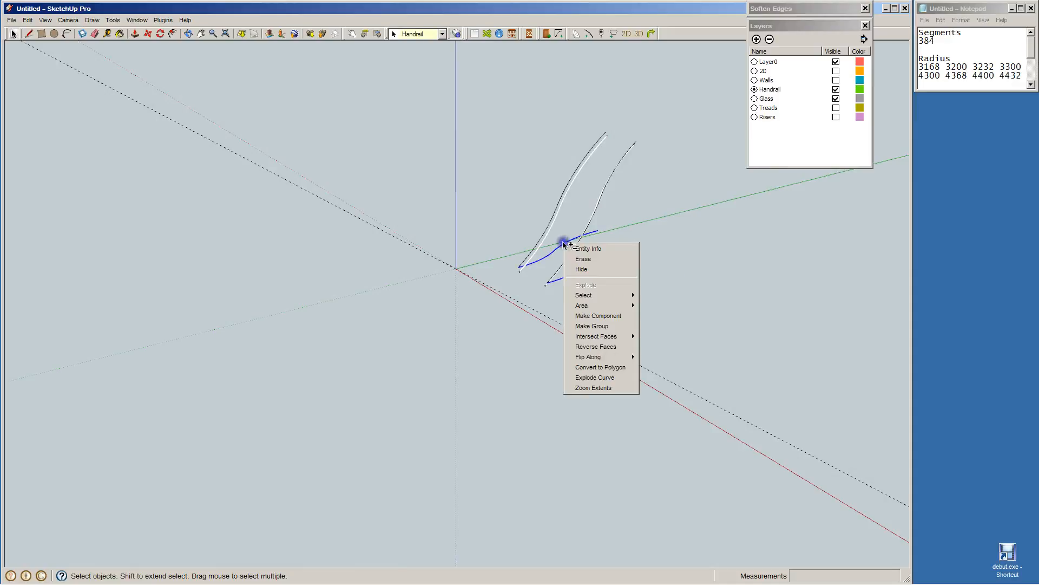
left_click(600, 324)
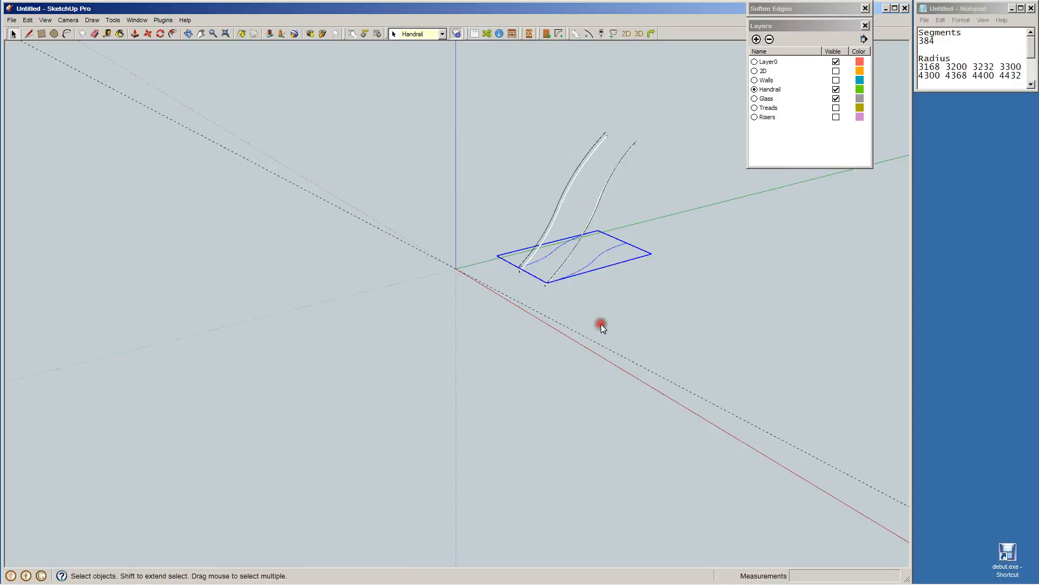
right_click(608, 250)
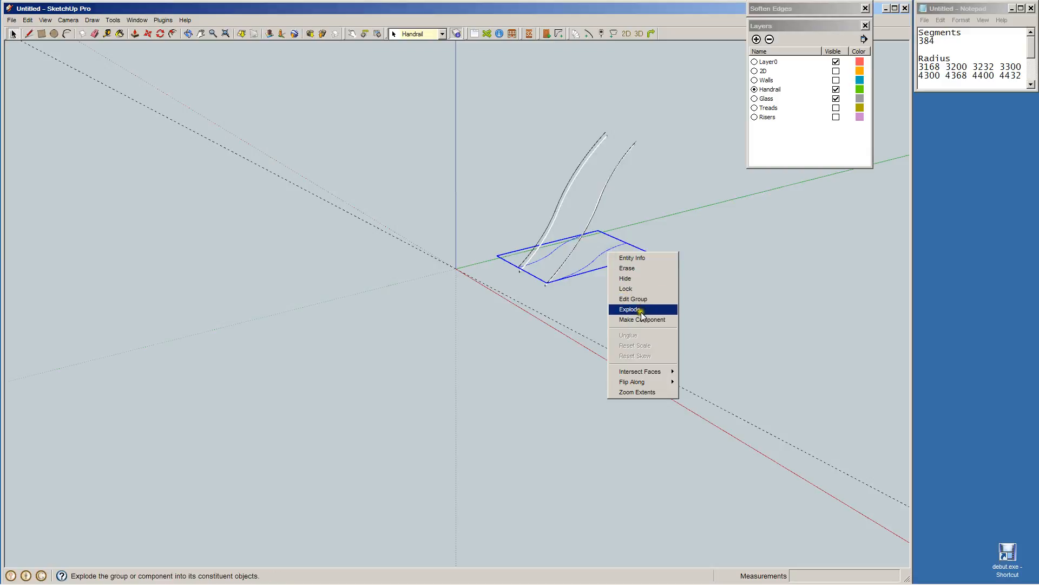
left_click(627, 287)
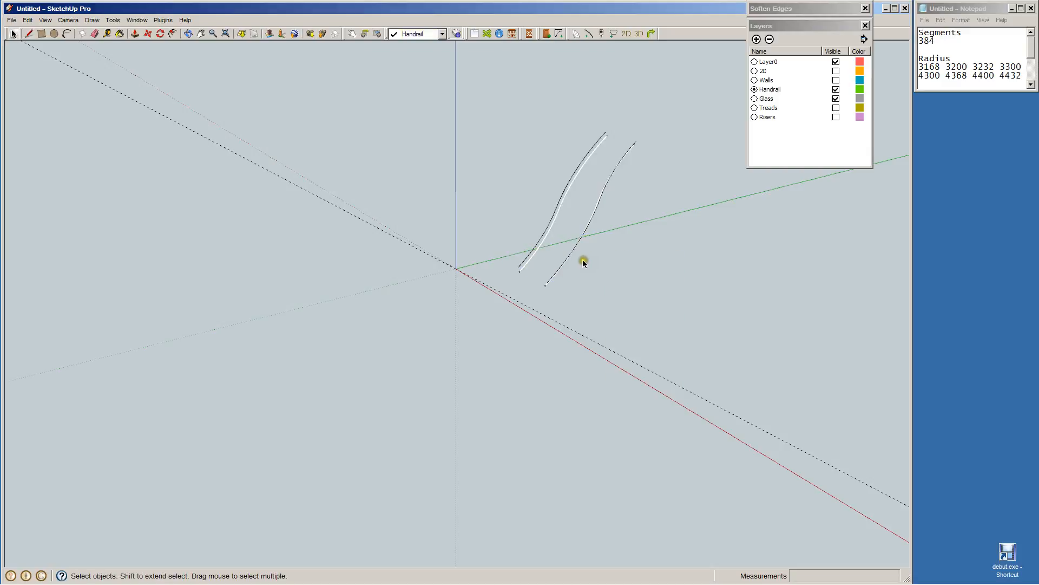
Explode the groups of both rising 3D curves above the existing white rails.
scroll(579, 261, "up", 5)
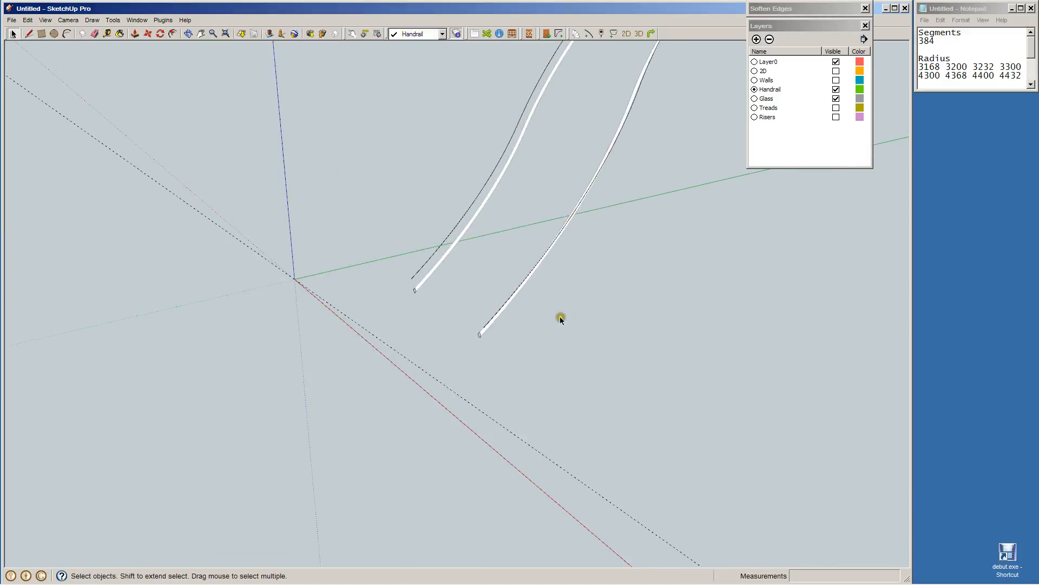
middle_click_drag(570, 342, 497, 357)
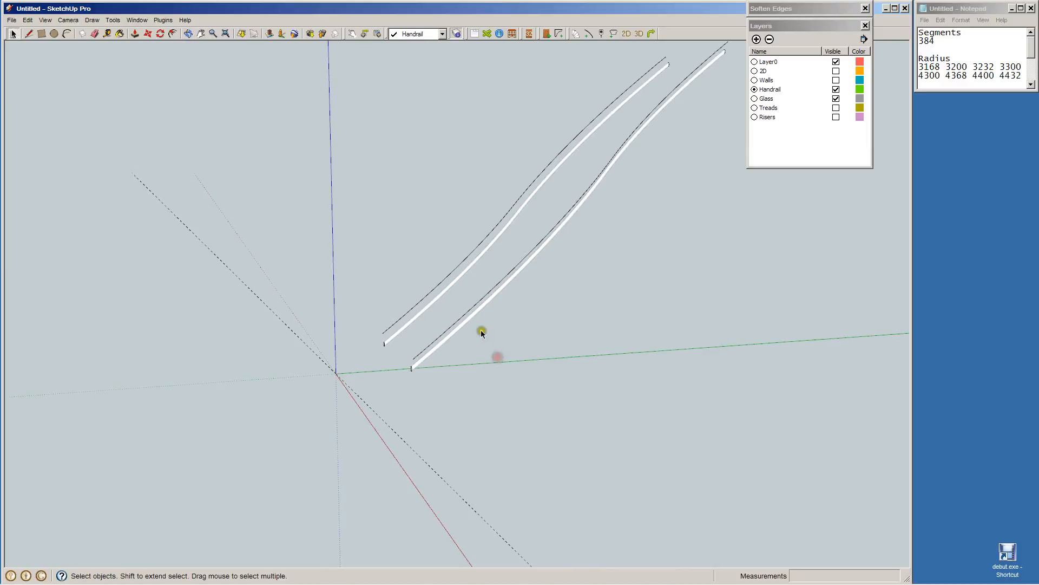
left_click(460, 320)
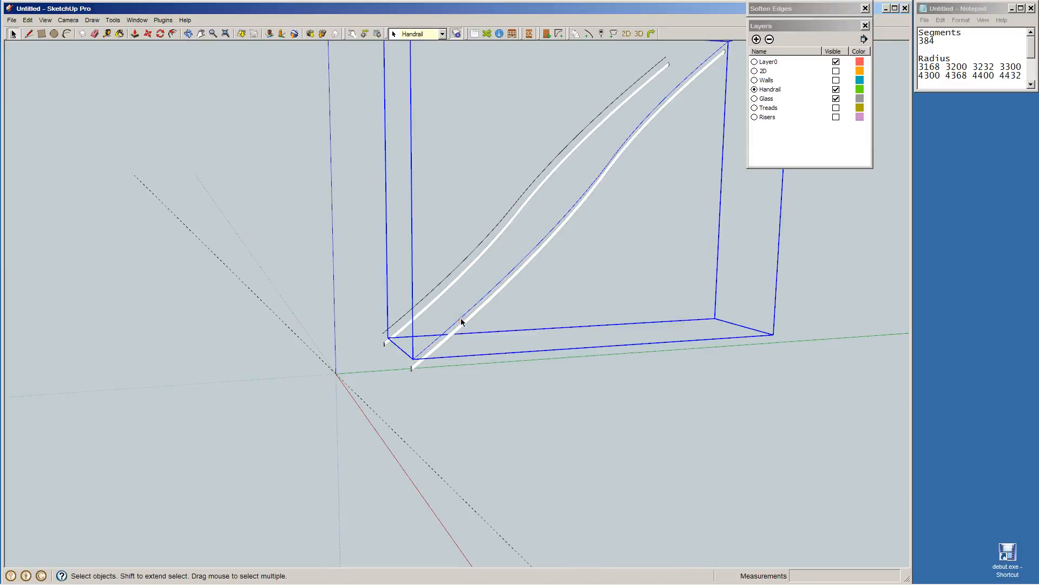
left_click(436, 290, "shift")
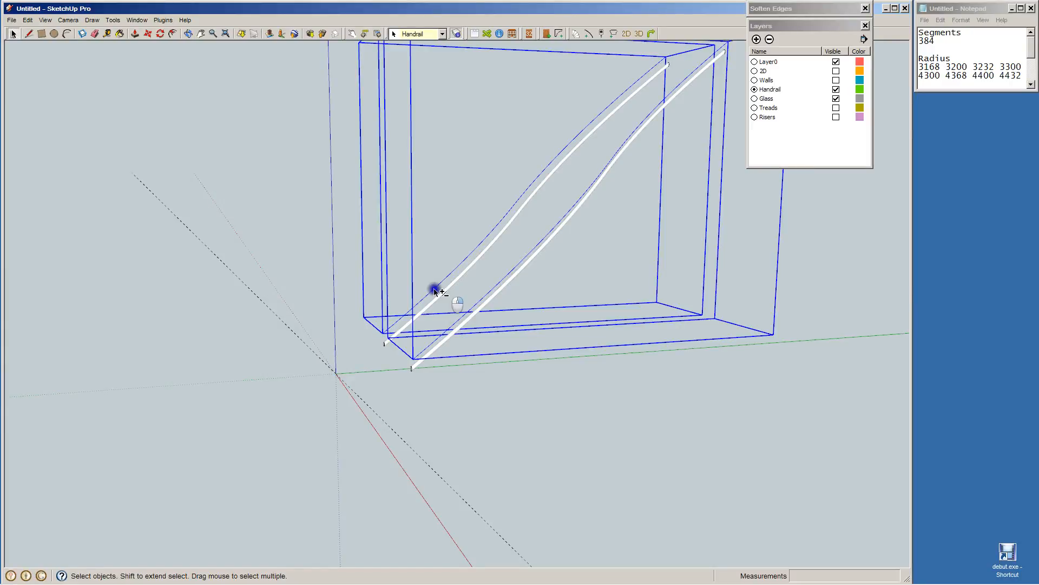
right_click(434, 290)
left_click(458, 342)
left_click(490, 399)
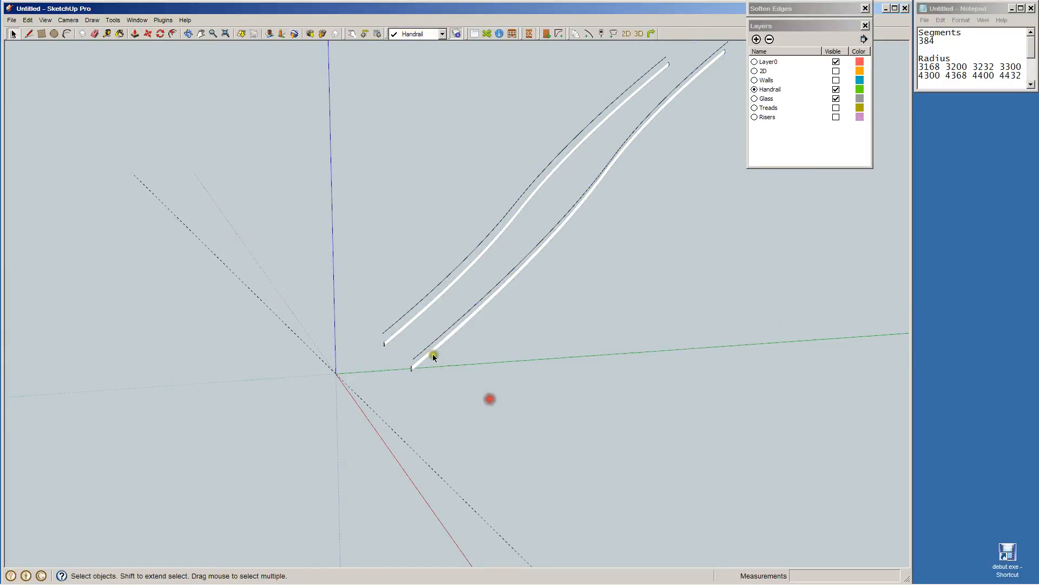
Generate a handrail with the Glass profile along the outer rising 3D curve.
left_click(432, 344)
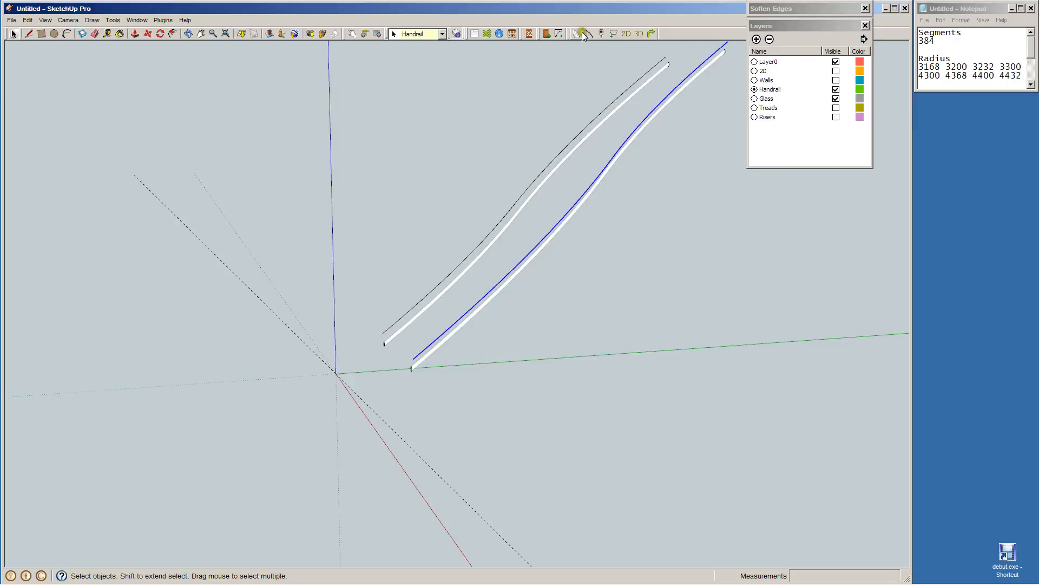
left_click(603, 33)
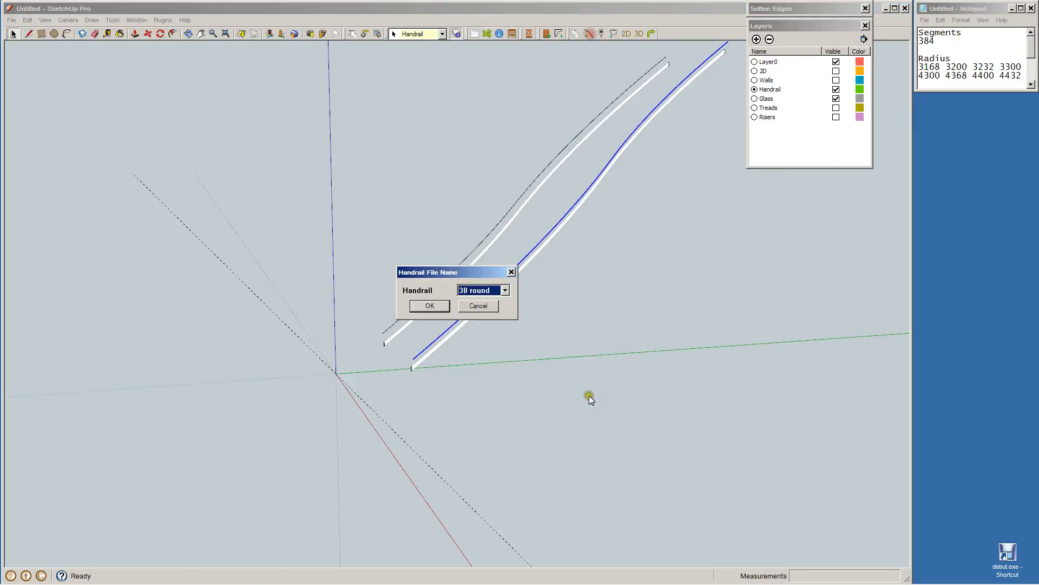
left_click(504, 290)
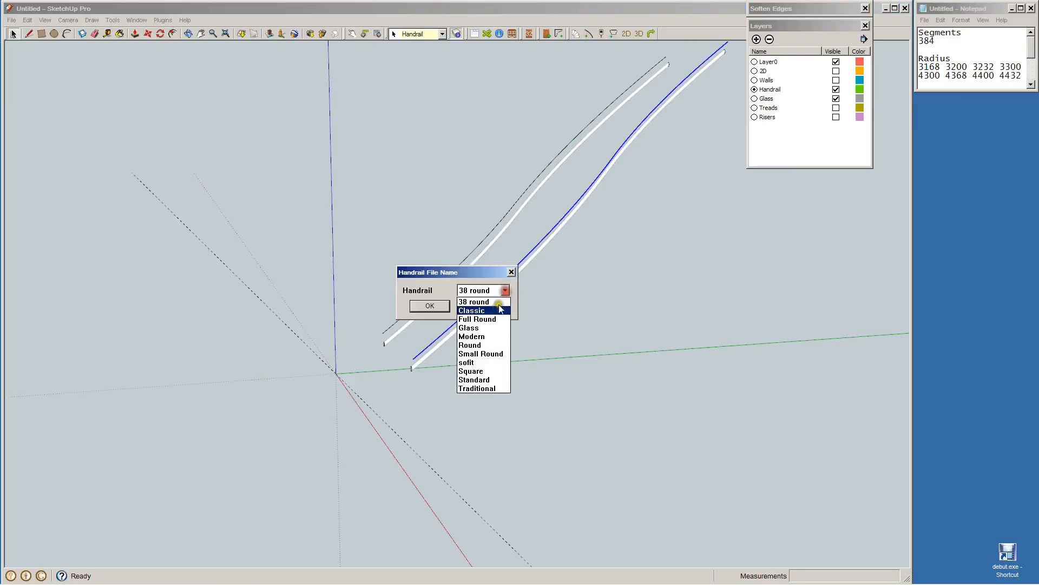
left_click(473, 328)
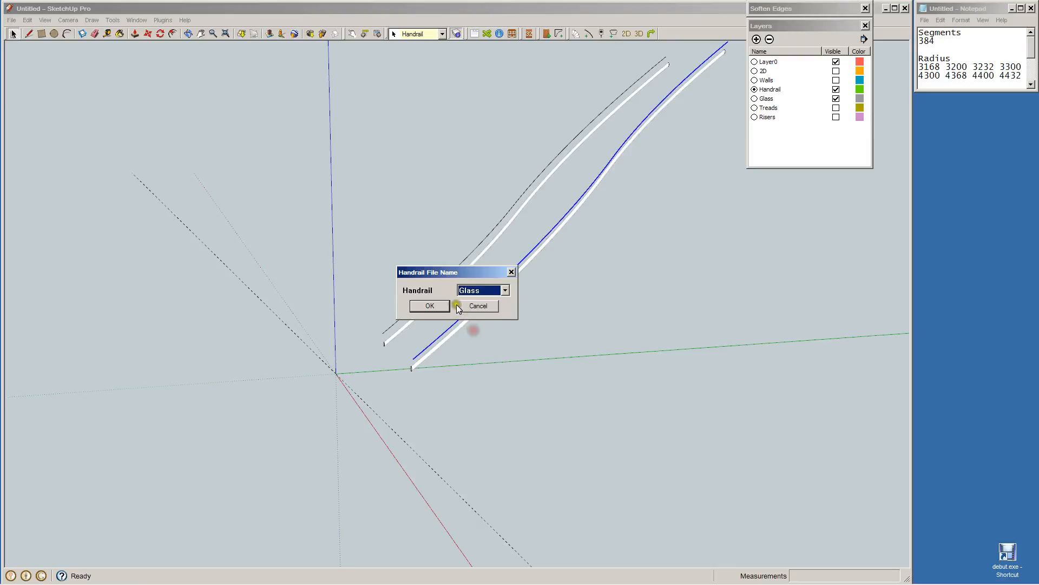
left_click(427, 307)
left_click(441, 335)
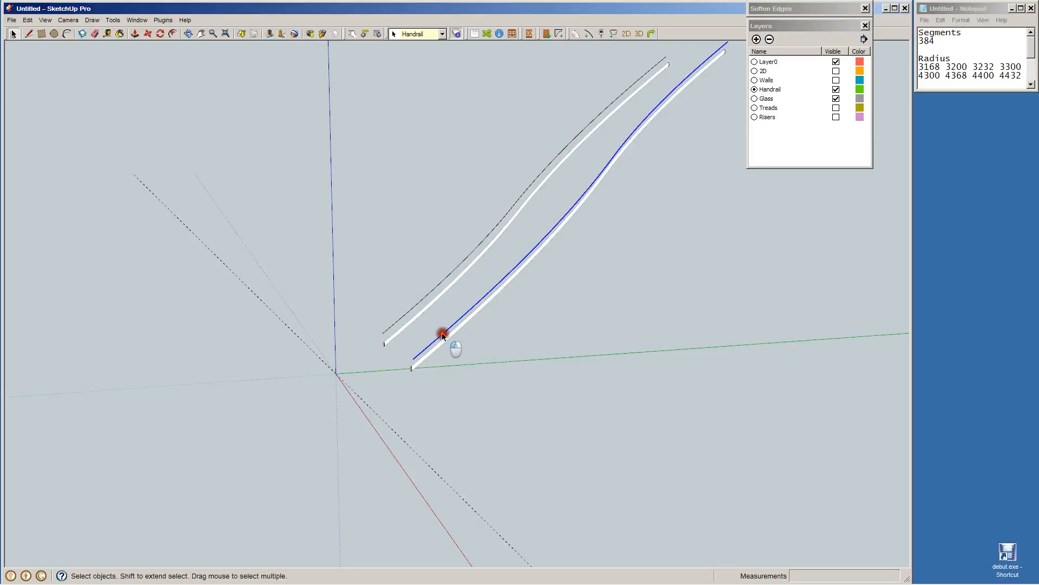
Generate a handrail with the Glass profile along the inner rising 3D curve.
left_click(421, 302)
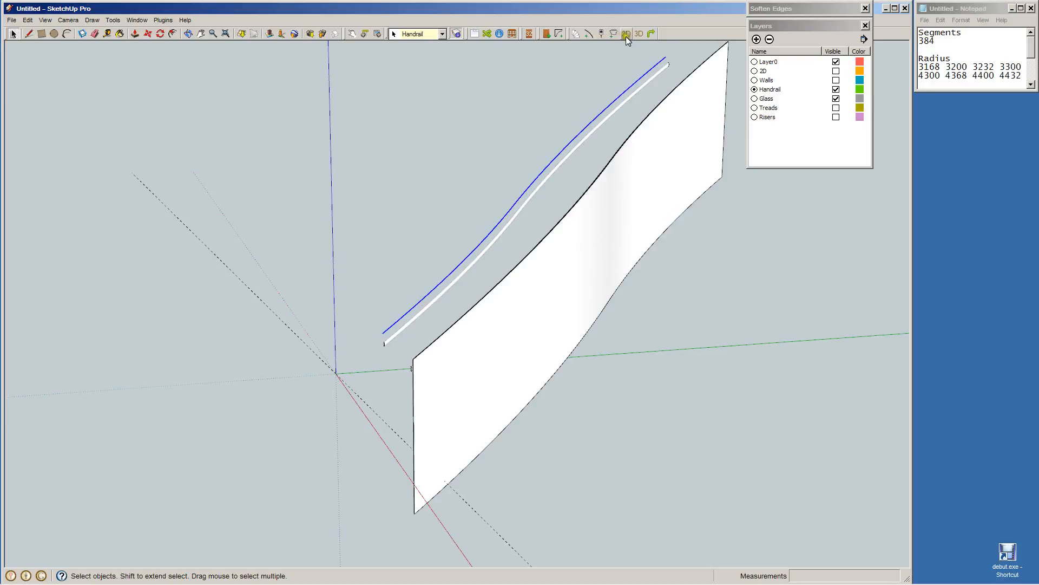
left_click(586, 33)
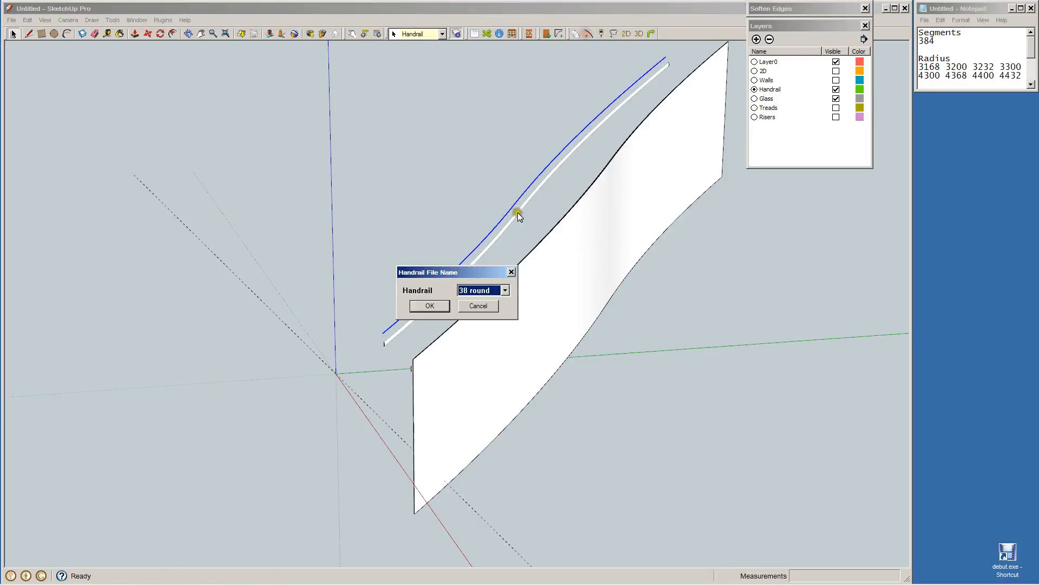
left_click(503, 291)
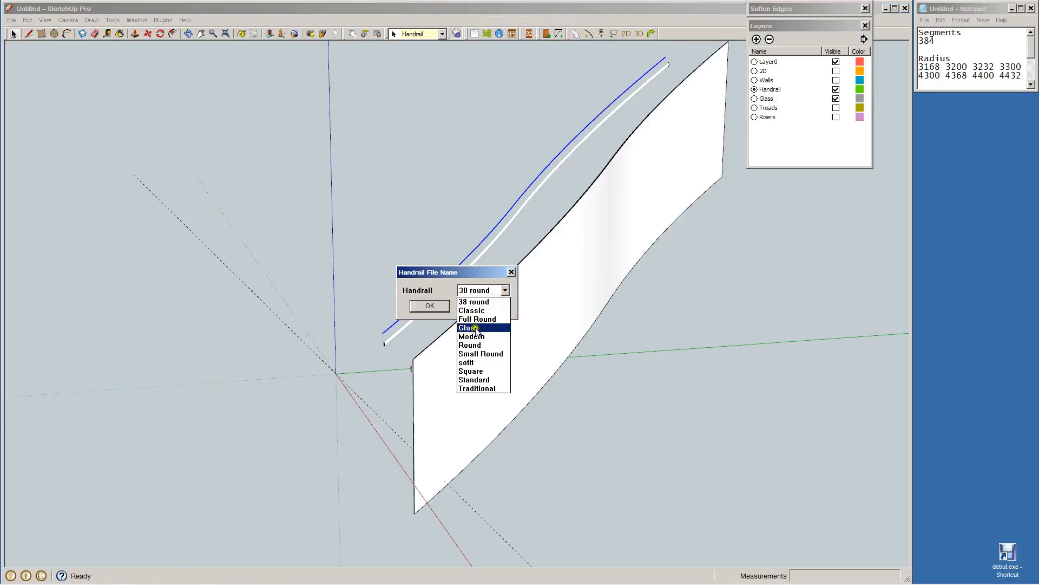
left_click(475, 328)
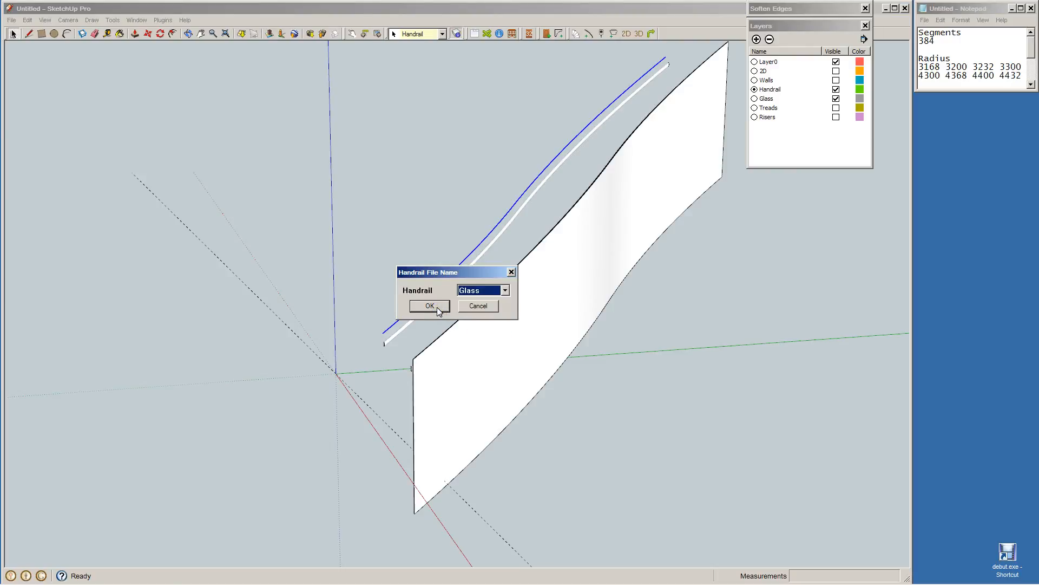
left_click(437, 307)
Delete the leftover 3D path curves along the top edges of the inner and outer glass panels.
left_click(408, 308)
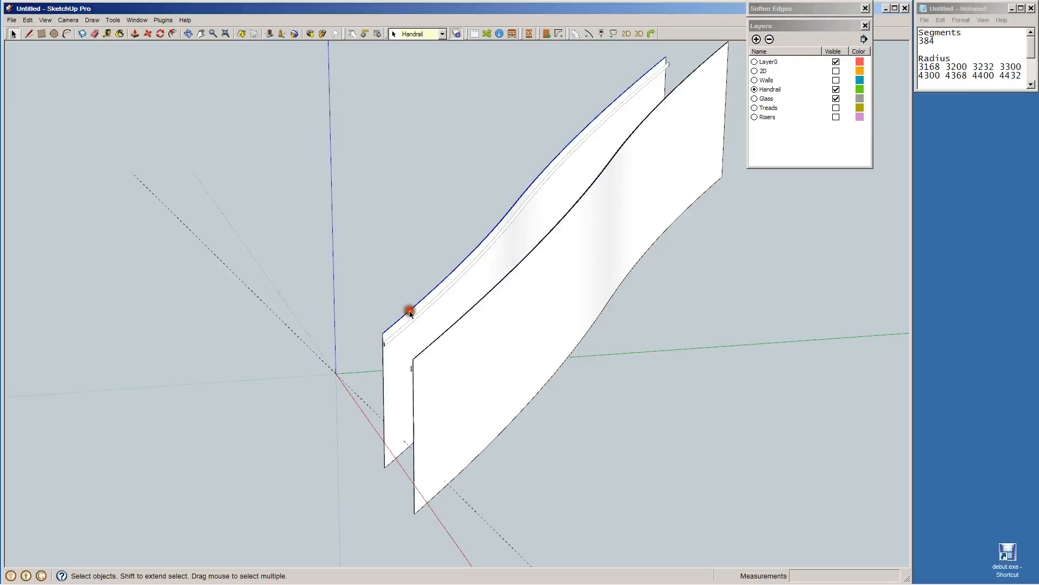
middle_click_drag(509, 364, 861, 401)
scroll(458, 351, "up", 6)
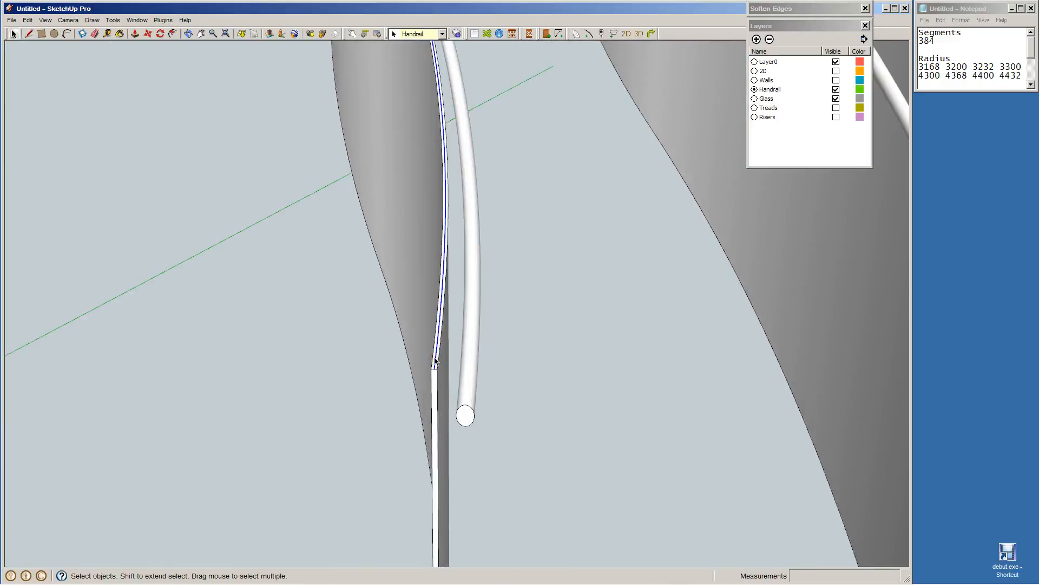
key("Delete")
scroll(712, 342, "down", 1)
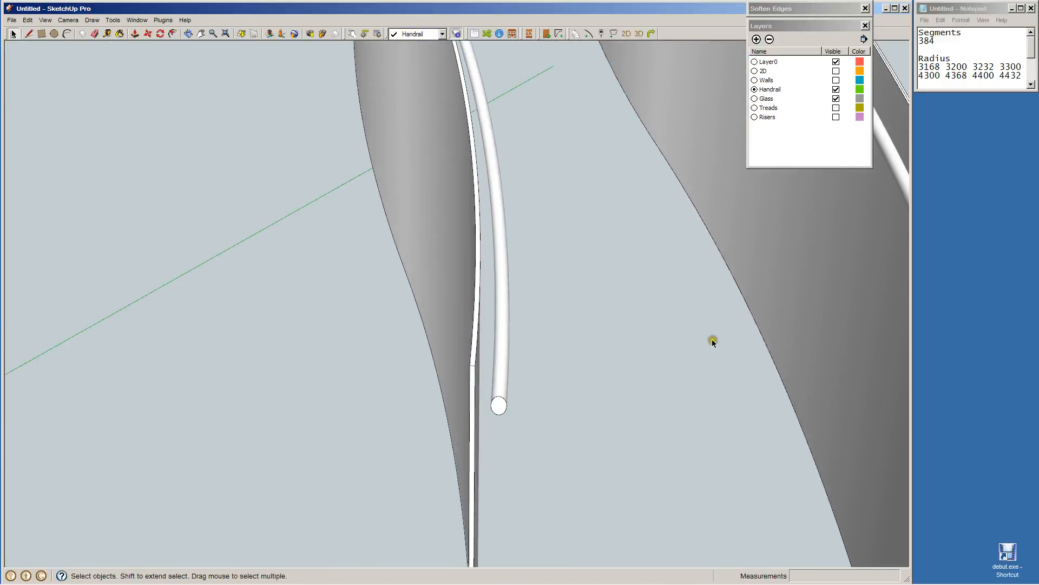
middle_click_drag(710, 340, 441, 360)
left_click(417, 373)
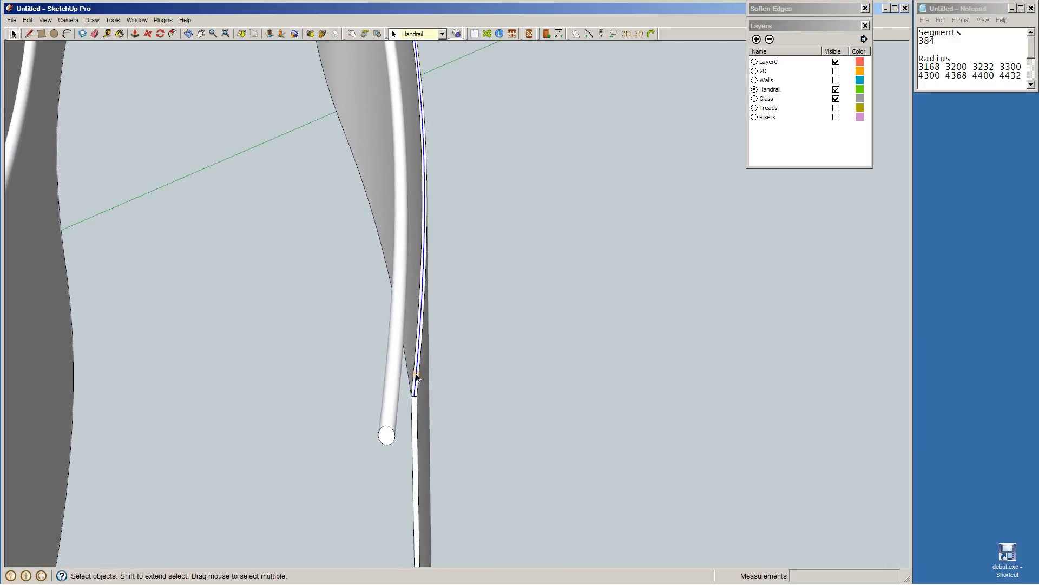
left_click(422, 372)
scroll(464, 347, "down", 8)
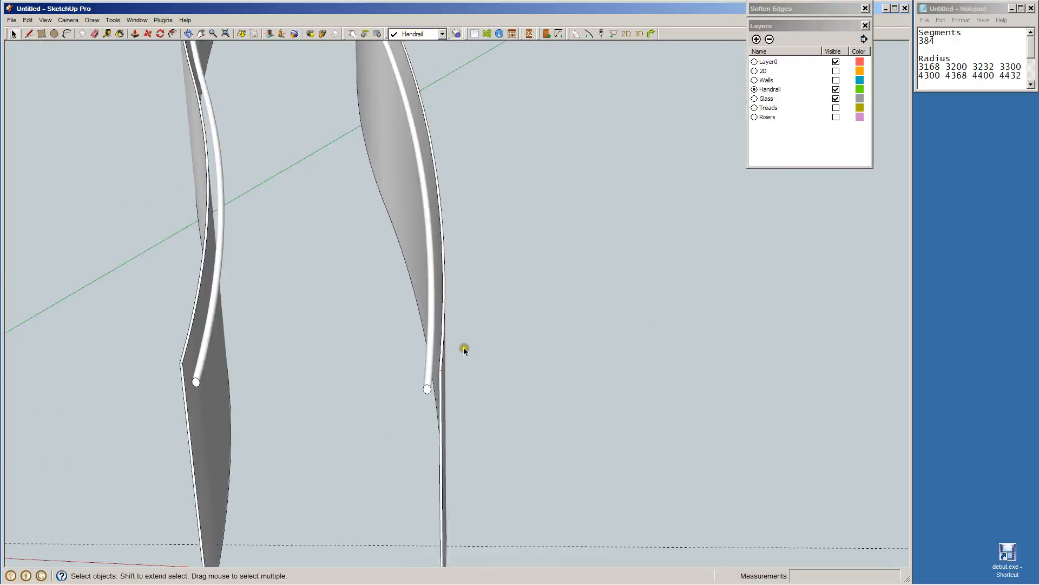
Draw a ground rectangle from the origin, about 7481 by 2377 mm, crossing the lower ends of both glass panels.
middle_click_drag(524, 387, 488, 364)
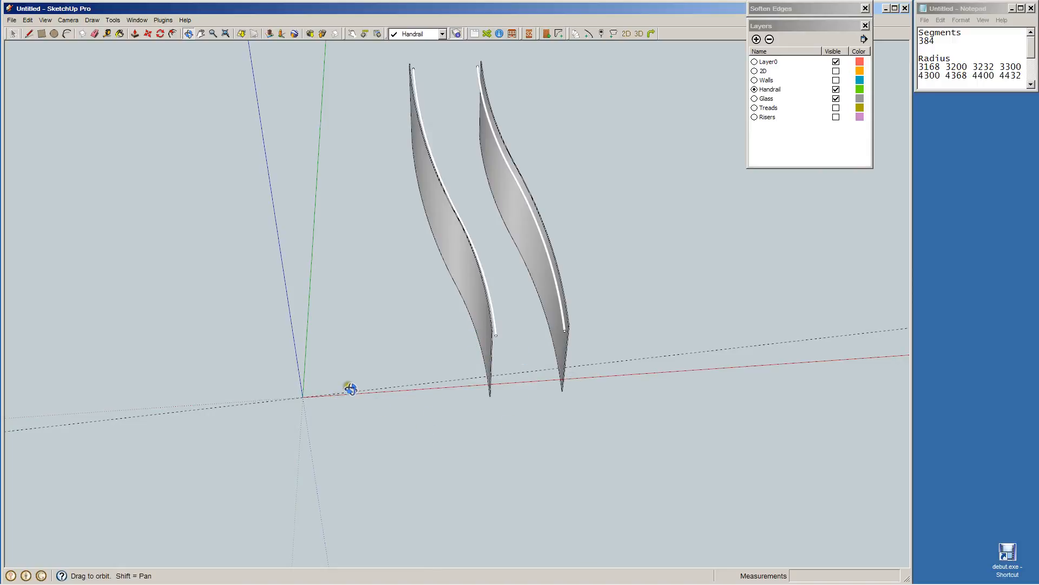
key("r")
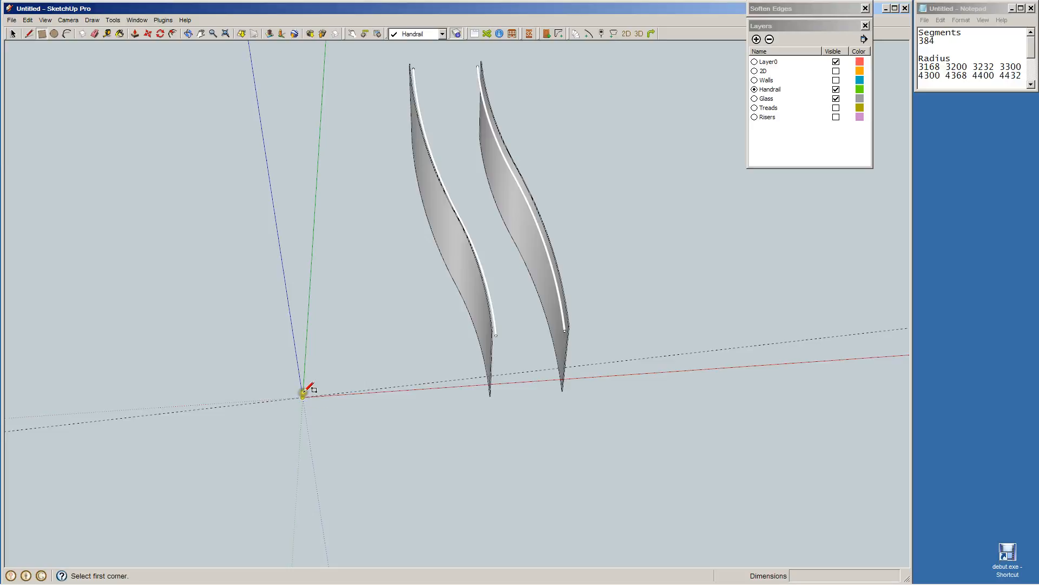
left_click(303, 397)
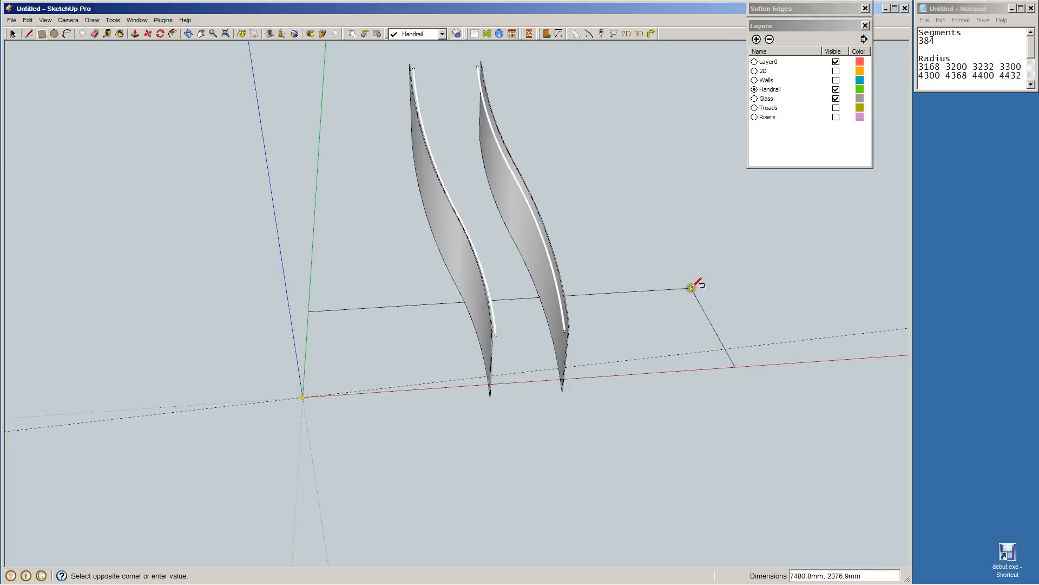
left_click(692, 288)
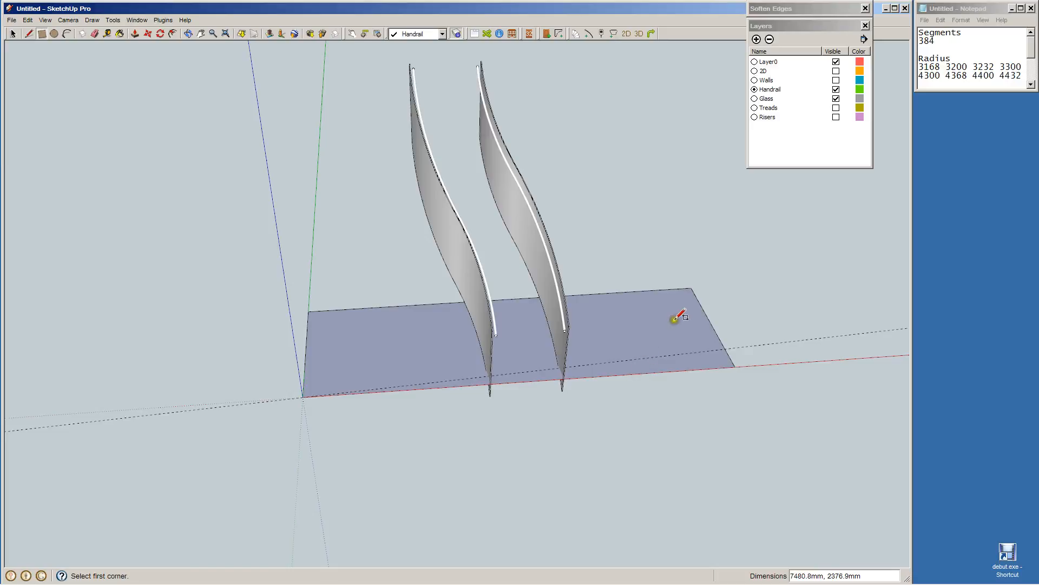
Push/Pull the ground rectangle up 25 mm into a thin slab.
key("p")
key("space")
left_click(646, 338)
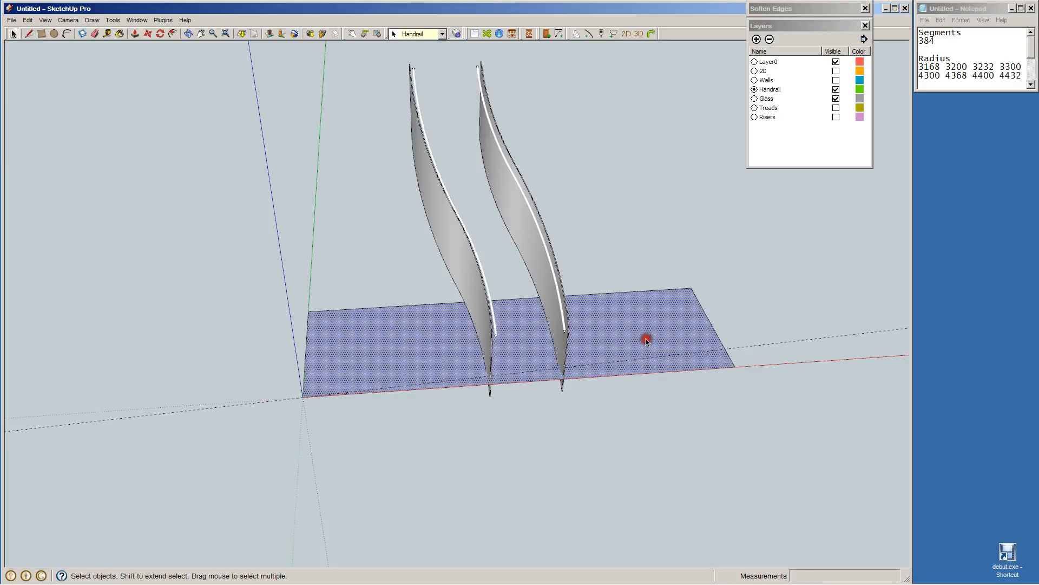
key("p")
left_click(647, 344)
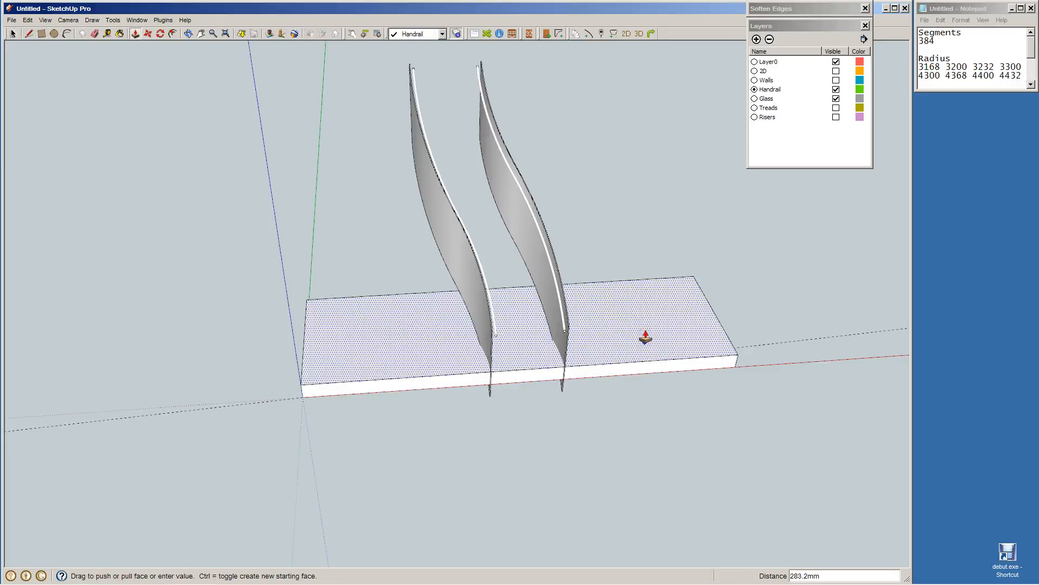
key("Return")
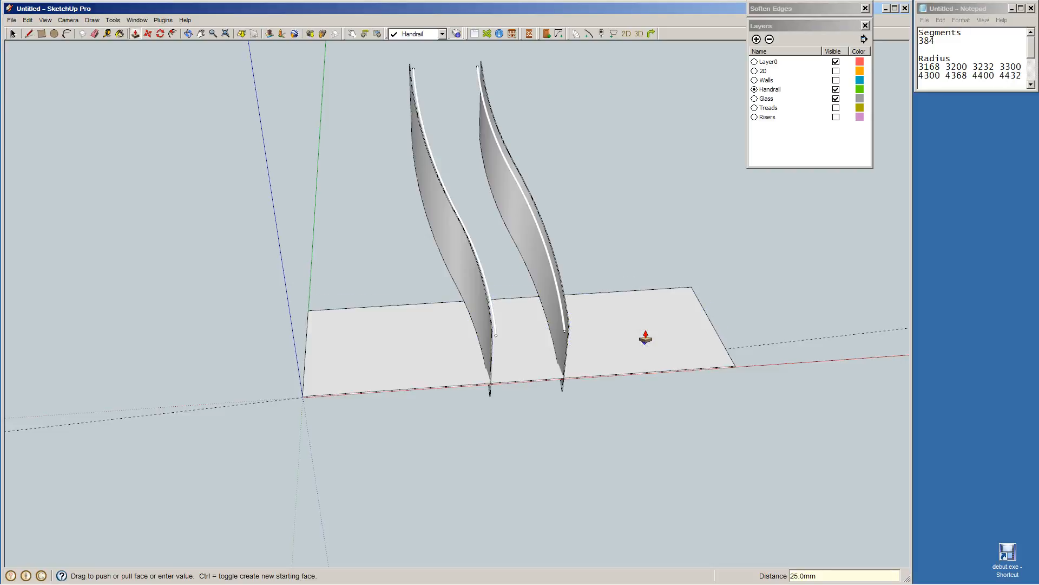
scroll(628, 363, "up", 5)
key("space")
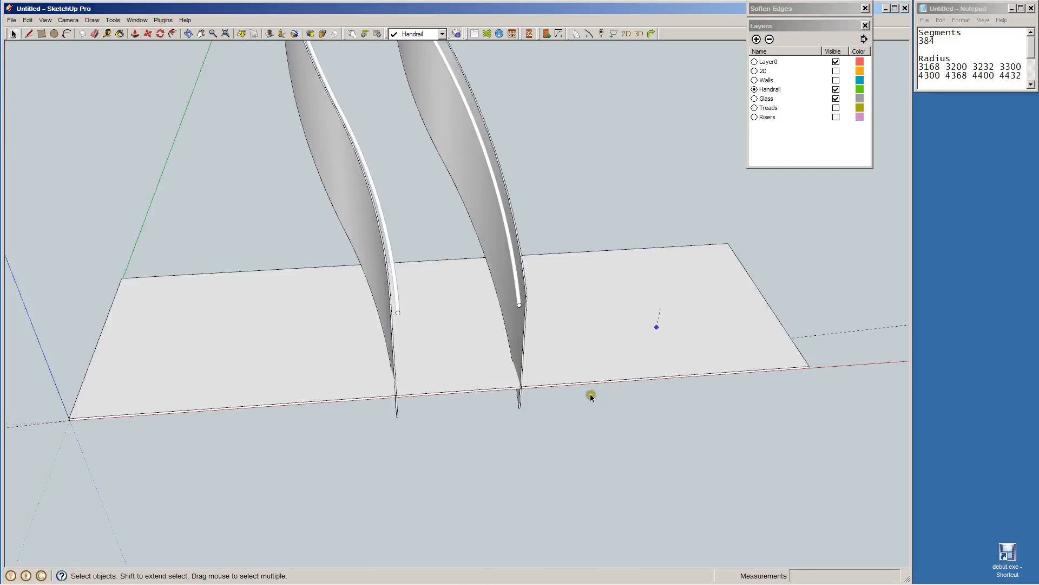
Pull the slab's long front face outward past the lower ends of the glass panels.
middle_click_drag(577, 432, 536, 373)
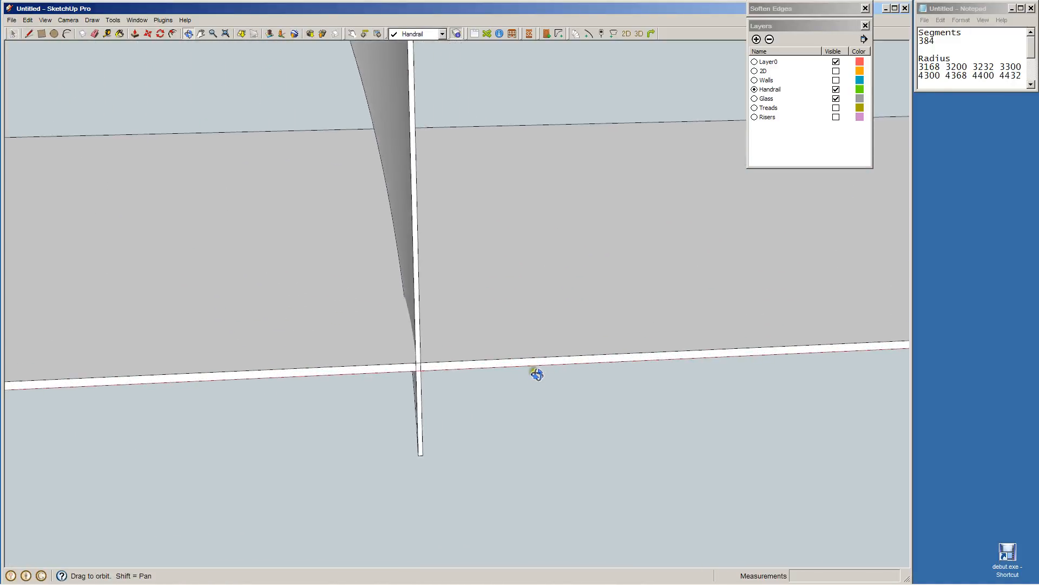
left_click(467, 364)
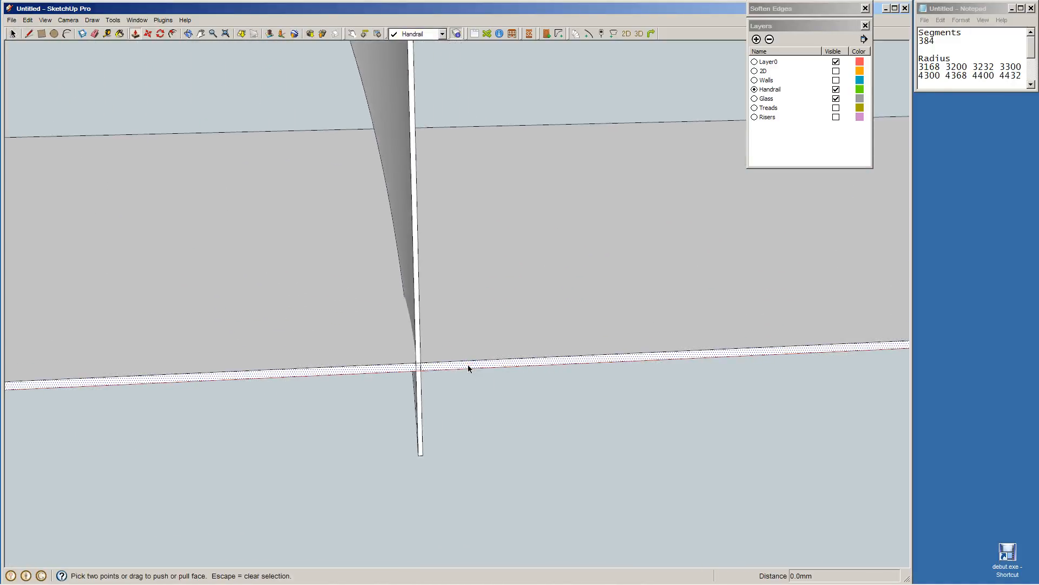
key("p")
left_click_drag(468, 367, 455, 465)
key("space")
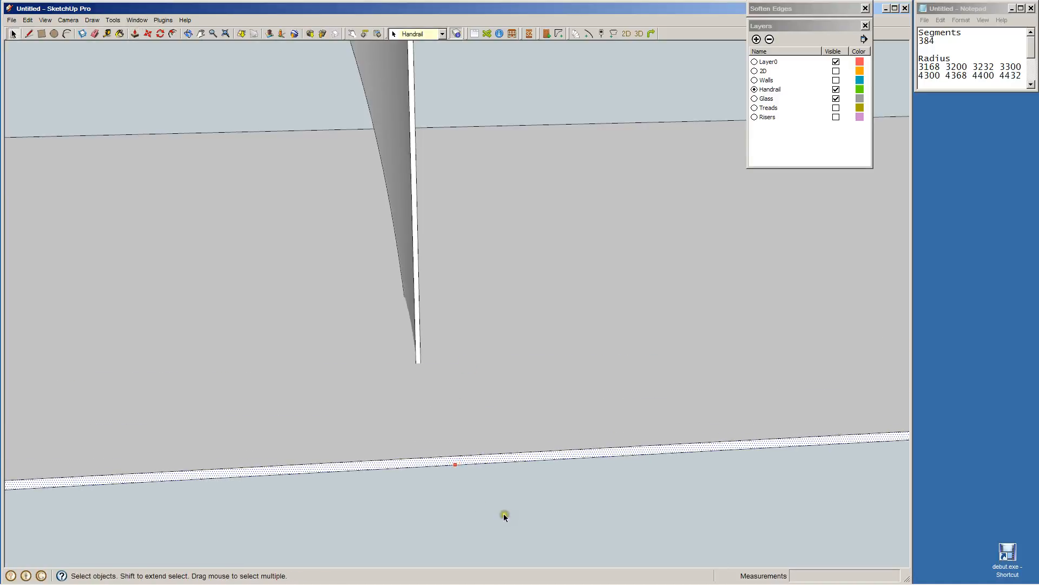
Pull the slab's underside downward to thicken it beyond the bottoms of the glass panels.
middle_click_drag(504, 516, 467, 252)
left_click(466, 252)
key("p")
left_click_drag(481, 267, 485, 469)
key("space")
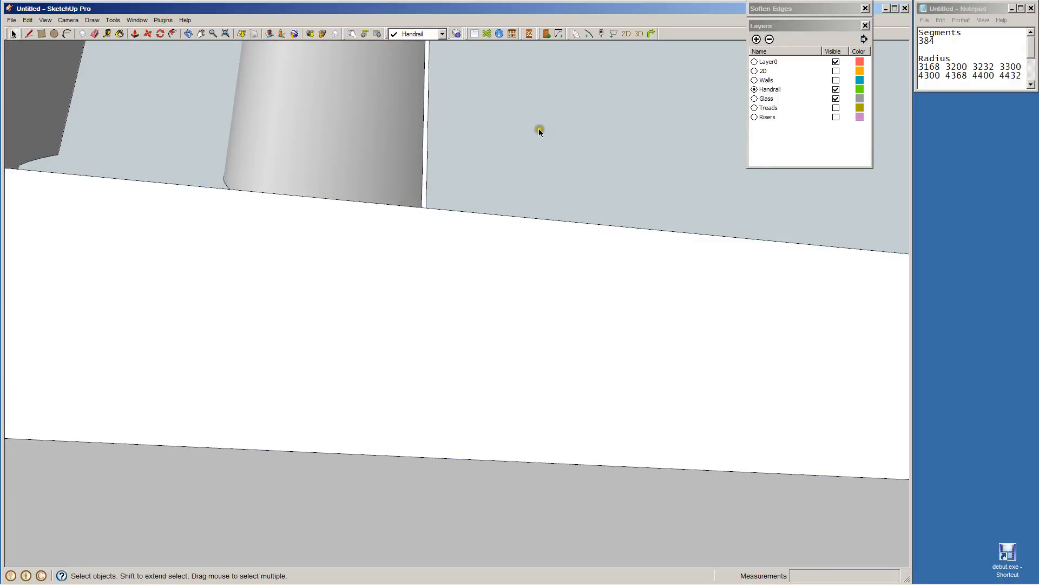
Make the whole slab a group and clear the selection.
middle_click_drag(539, 131, 593, 248)
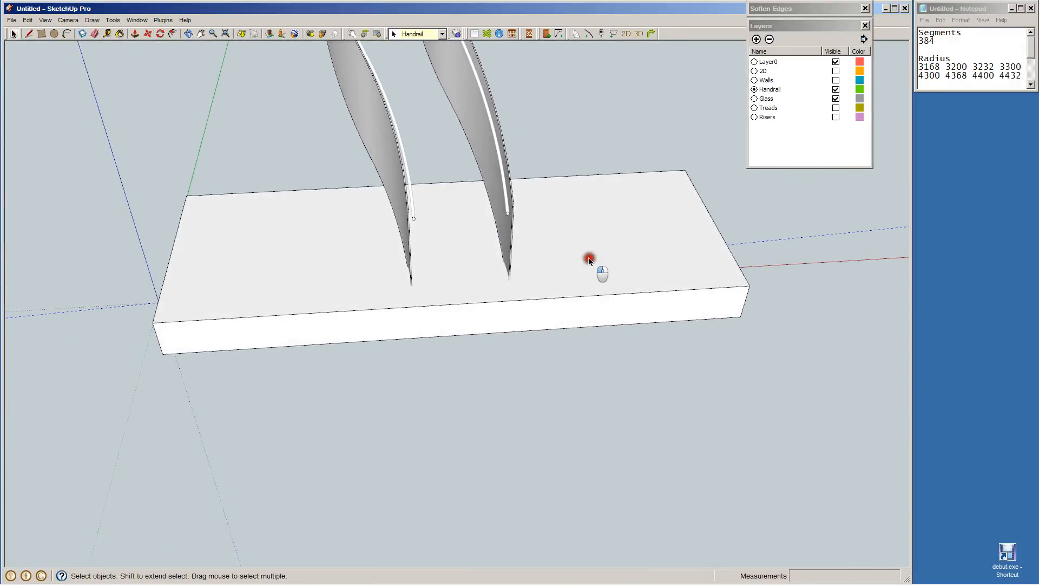
left_click(666, 280)
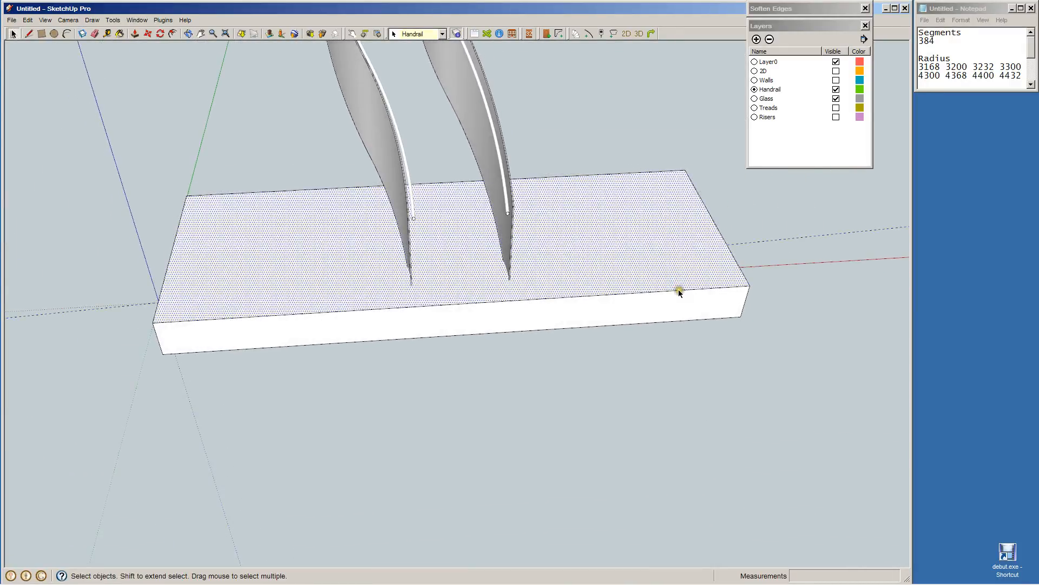
triple_click(677, 287)
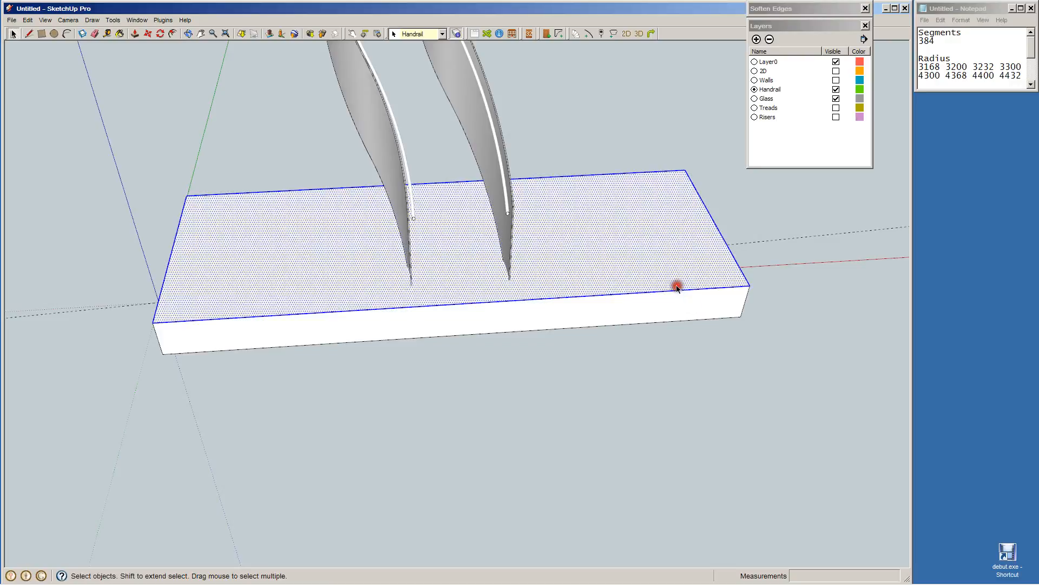
right_click(609, 237)
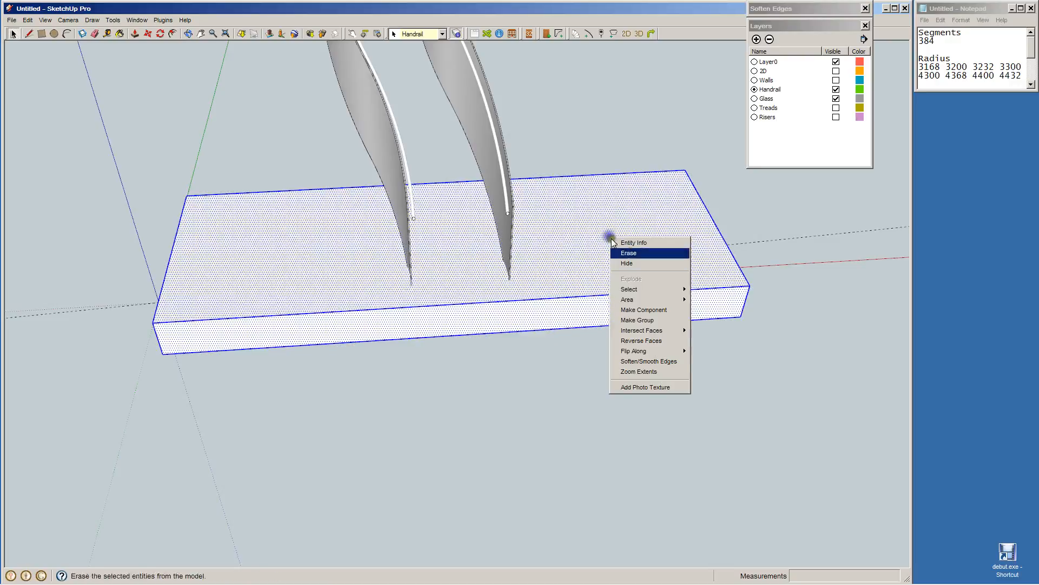
left_click(657, 320)
left_click(626, 360)
Open the outer glass panel's group and intersect all its faces with the model.
double_click(503, 231)
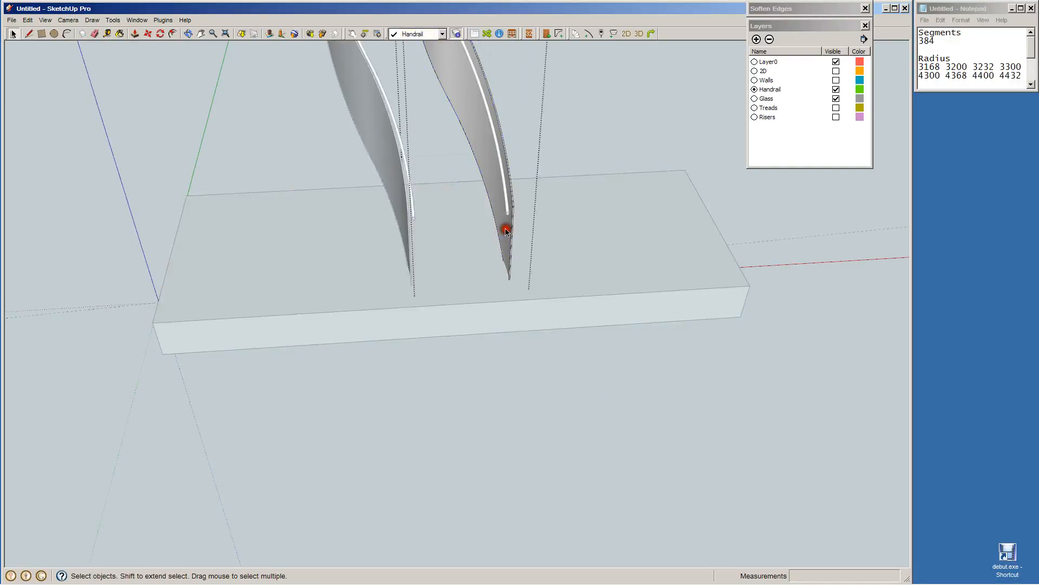
left_click(505, 229)
right_click(505, 230)
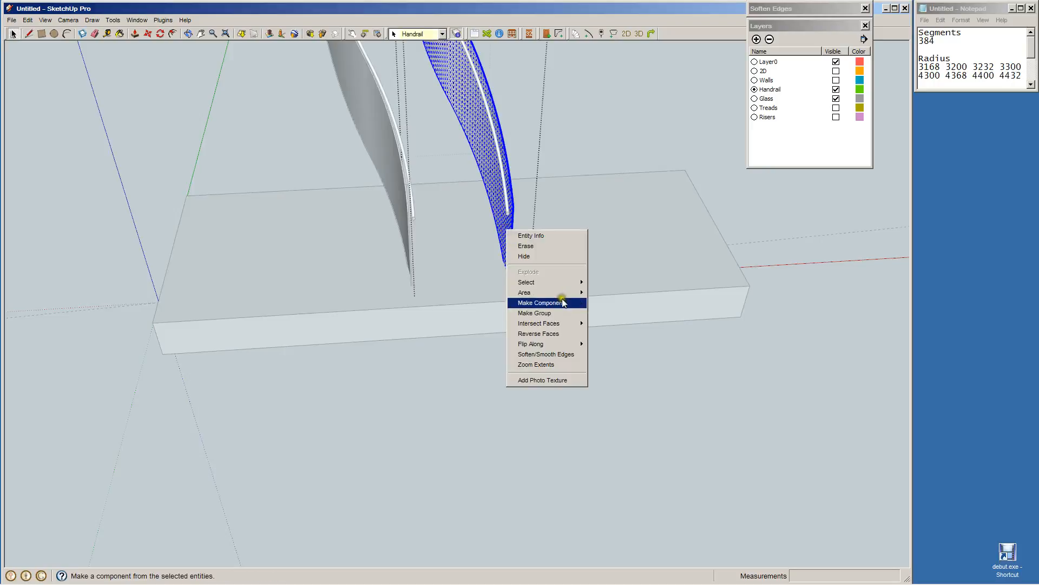
mouse_move(557, 323)
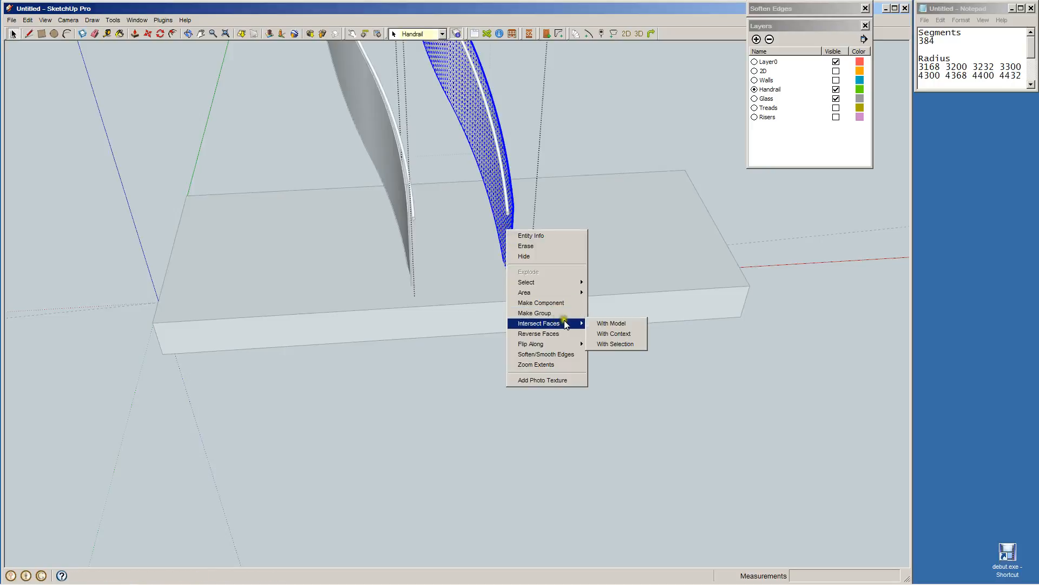
left_click(608, 322)
Open the inner glass panel's group and intersect all its faces with the model.
left_click(395, 193)
double_click(395, 194)
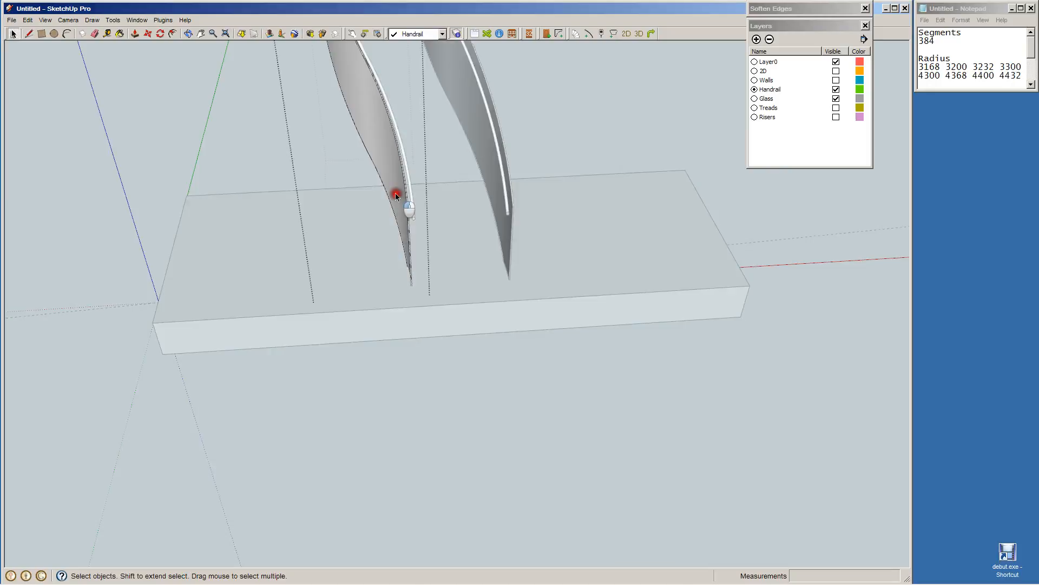
left_click(395, 193)
right_click(395, 194)
mouse_move(445, 290)
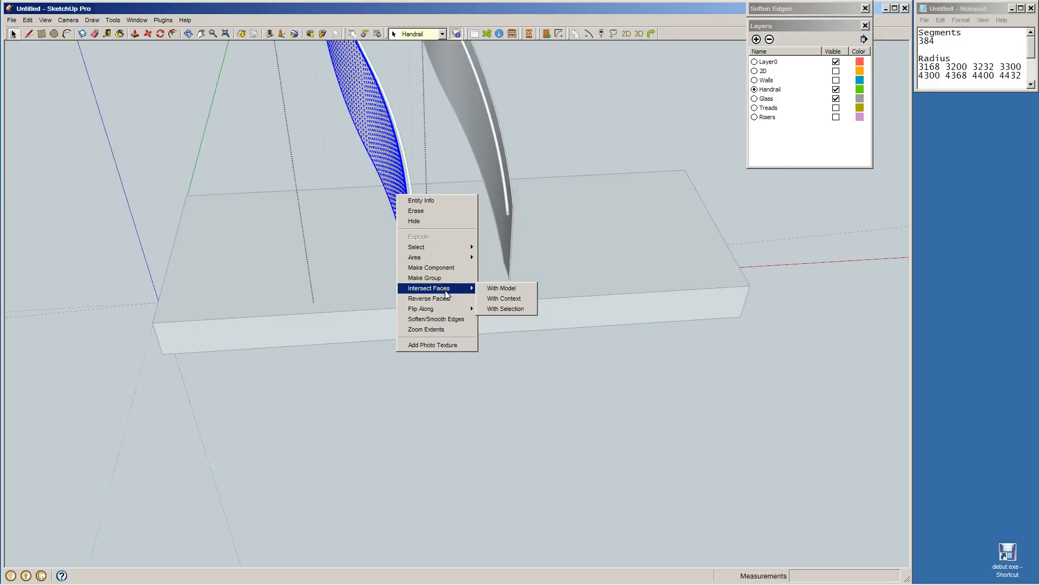
left_click(509, 288)
Close the inner panel's group and delete the slab used as the cutting volume.
left_click(504, 392)
left_click(503, 379)
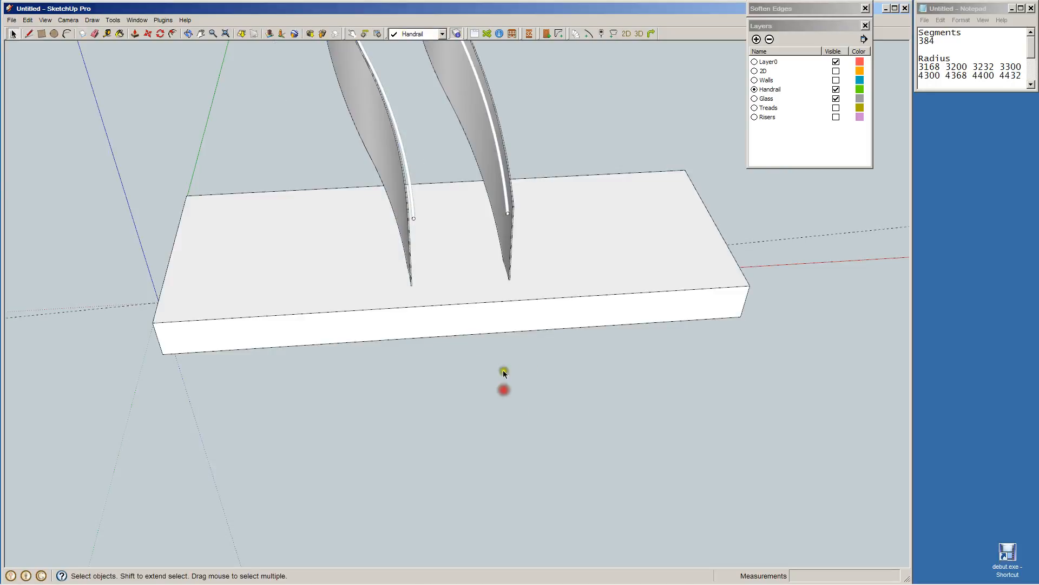
left_click(576, 271)
key("Delete")
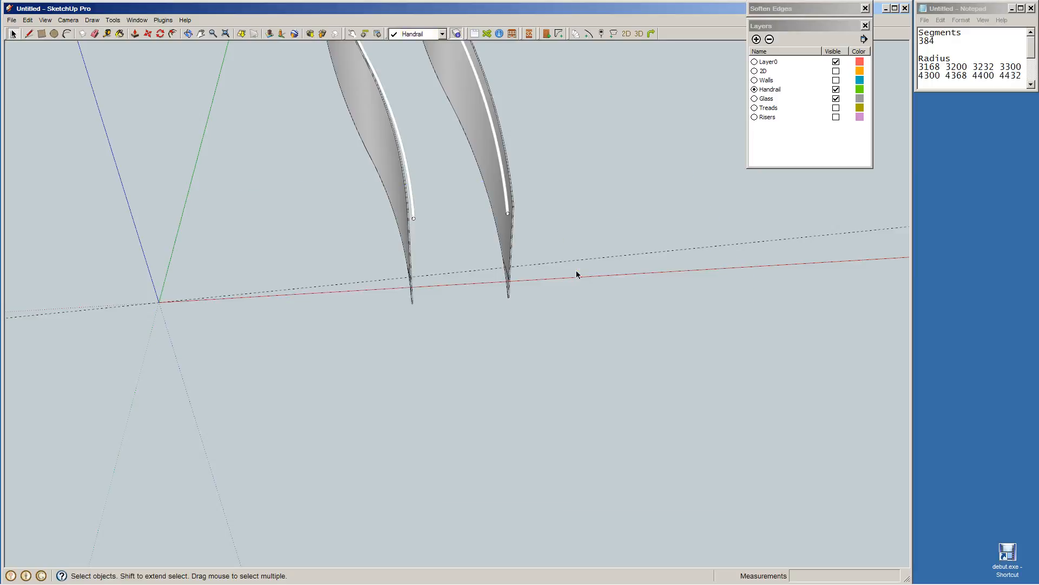
Open the outer glass panel's group and delete the triangular face below the intersection line together with its loose edges.
middle_click_drag(591, 268, 426, 264)
scroll(412, 255, "up", 3)
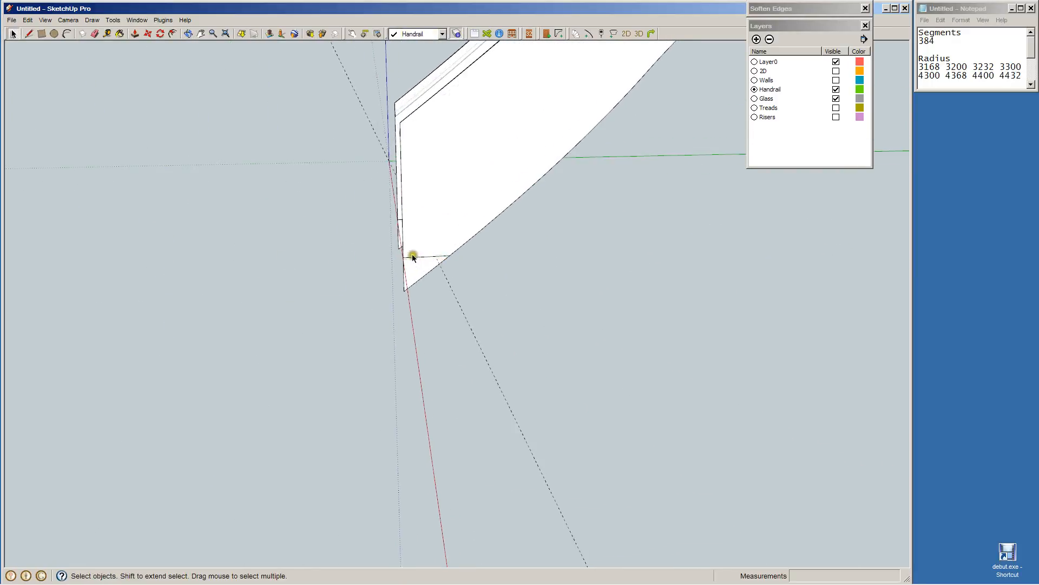
middle_click_drag(374, 268, 515, 233)
triple_click(516, 231)
left_click(525, 229)
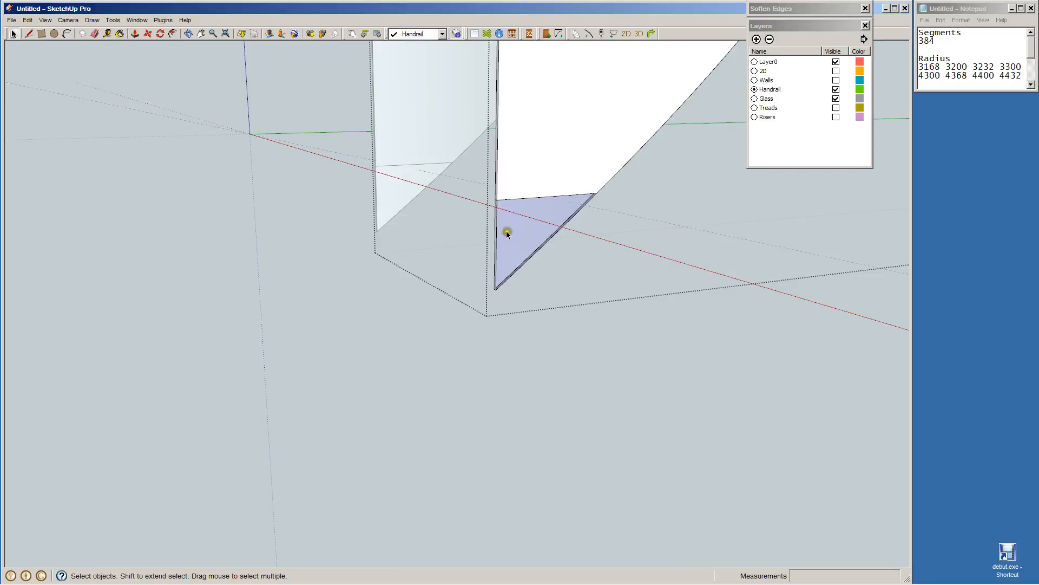
left_click(506, 228)
key("Delete")
left_click_drag(479, 206, 606, 311)
key("Delete")
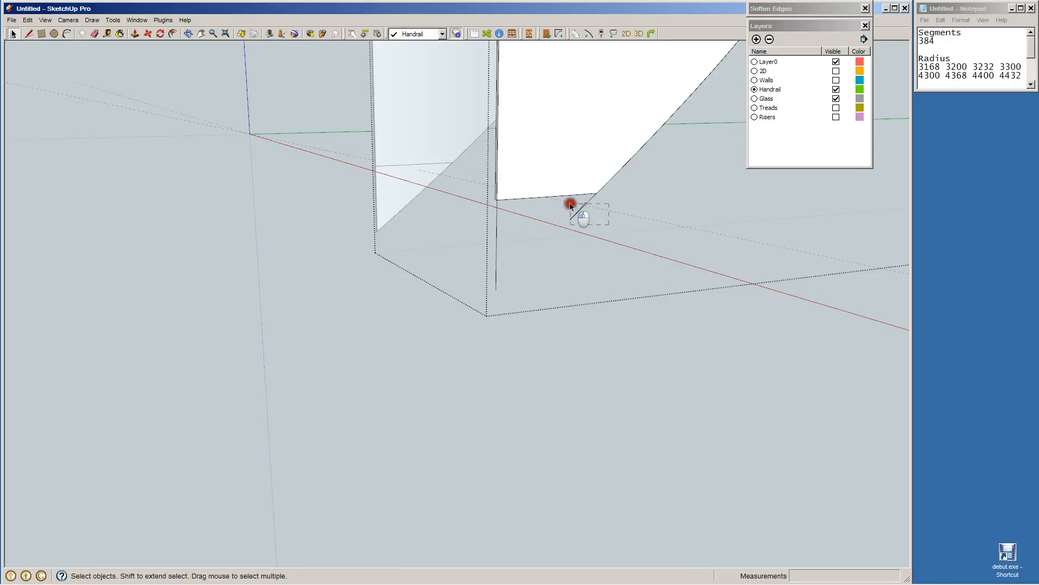
key("Delete")
Delete the matching triangular face on the other side of the outer panel and the leftover edges below the floor cut.
middle_click_drag(541, 214, 747, 359)
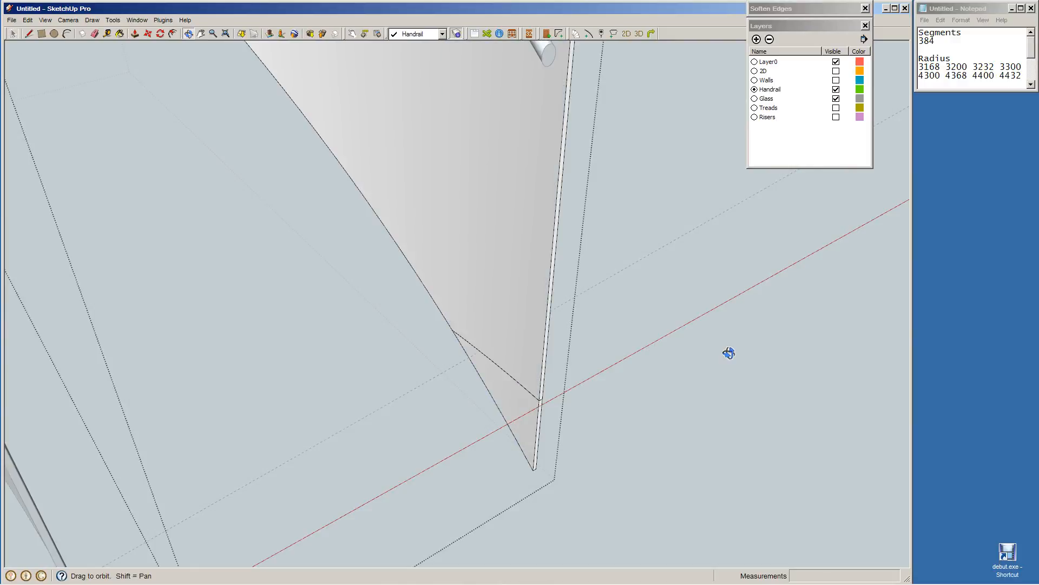
key("space")
left_click(523, 417)
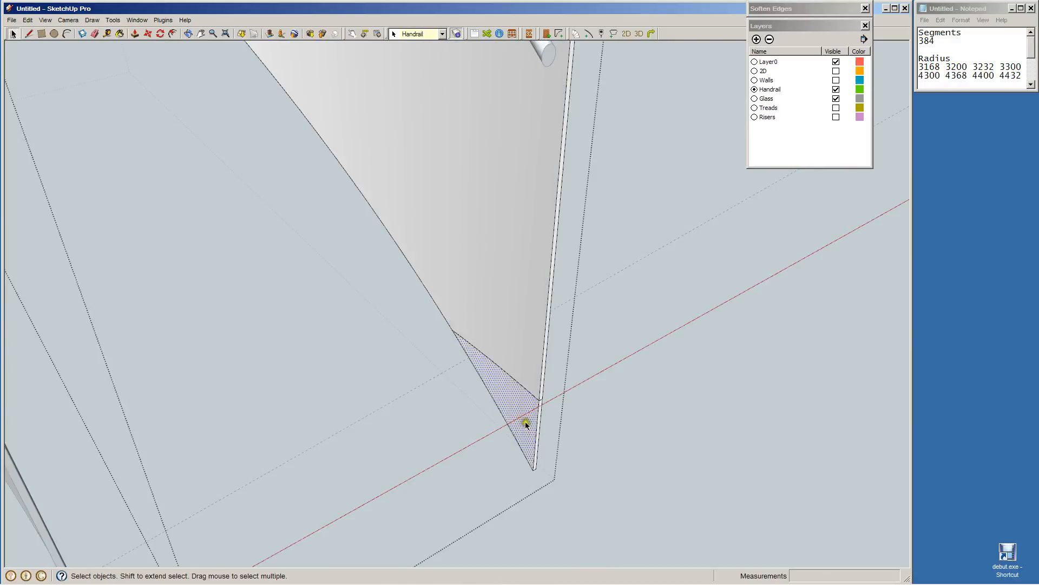
key("Delete")
left_click_drag(542, 472, 503, 406)
key("Delete")
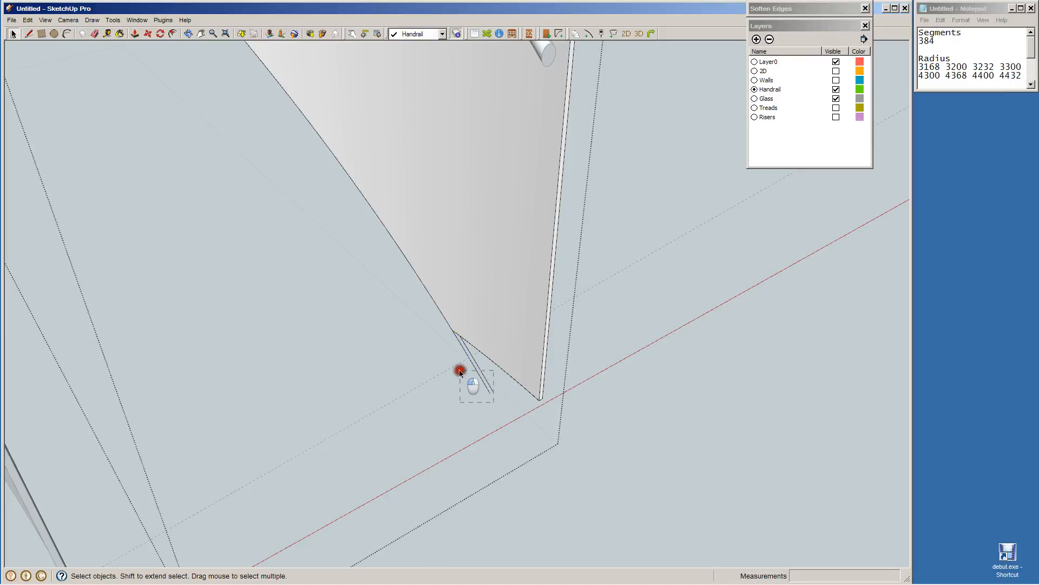
left_click(459, 340)
key("Delete")
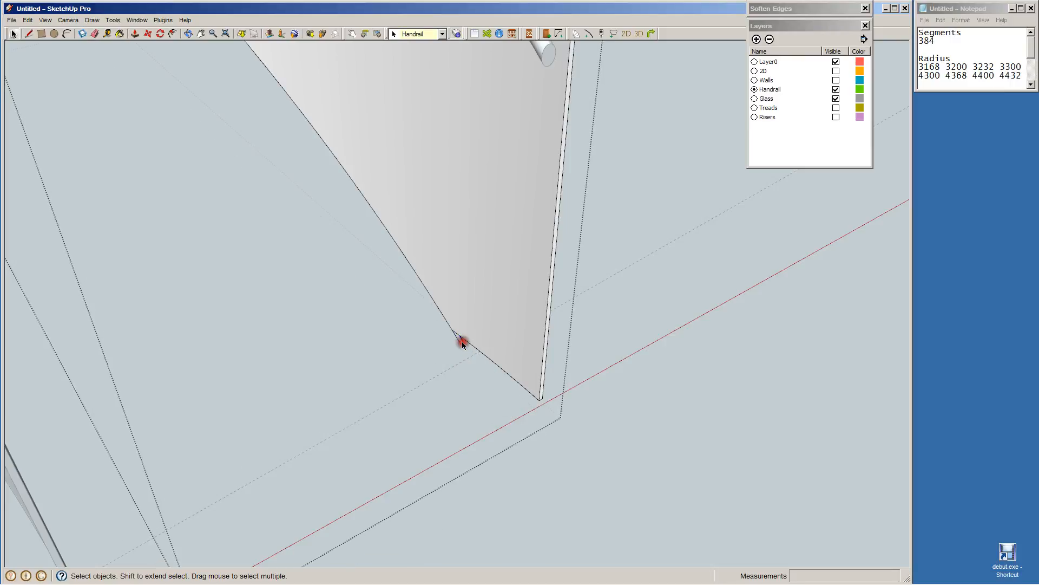
left_click(456, 343)
key("Delete")
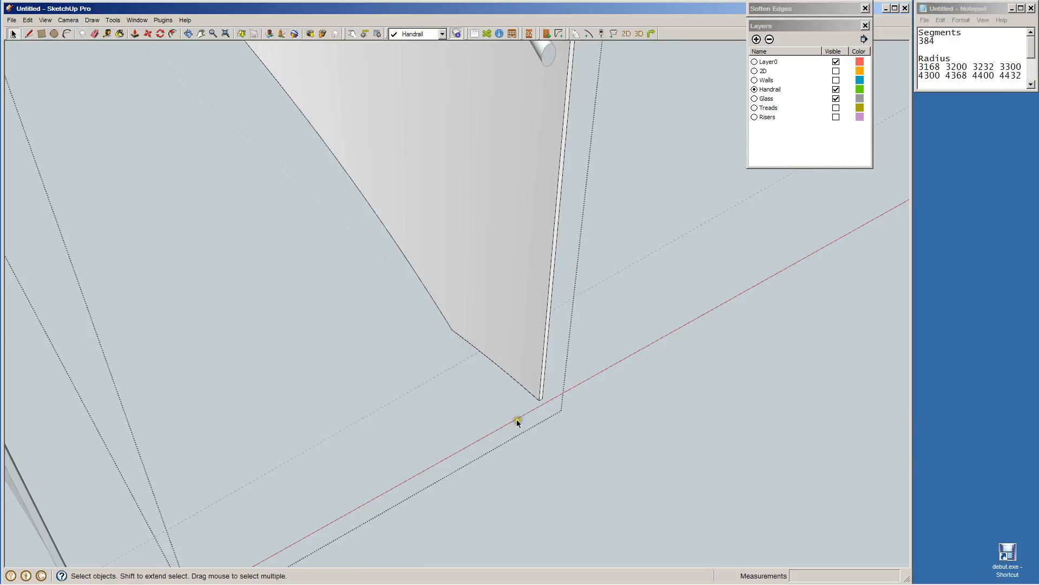
Try to close the outer panel's open underside with a line across the short edge at its lower end.
middle_click_drag(517, 423, 480, 155)
scroll(544, 340, "up", 5)
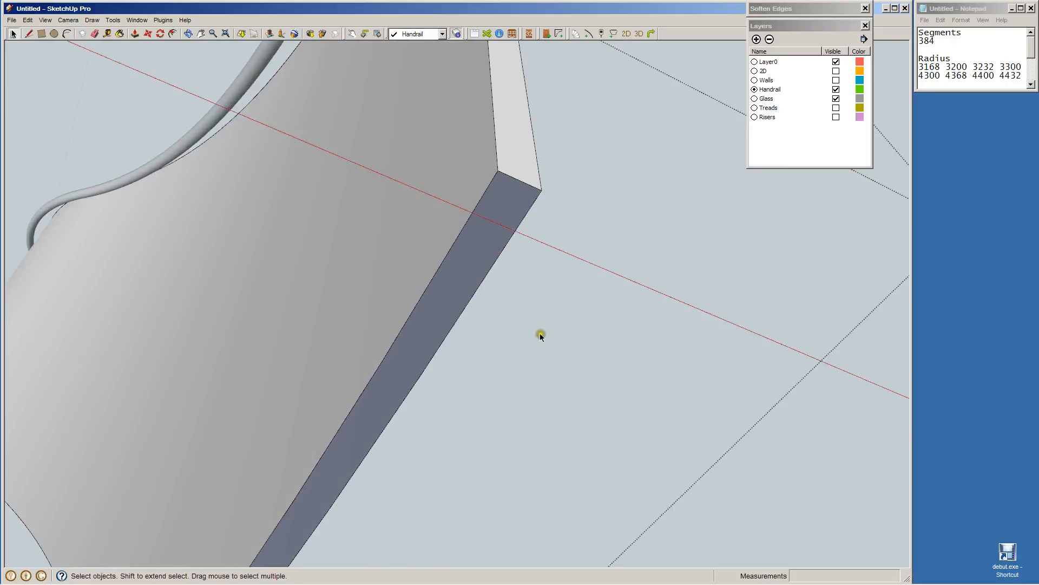
scroll(521, 295, "down", 3)
key("l")
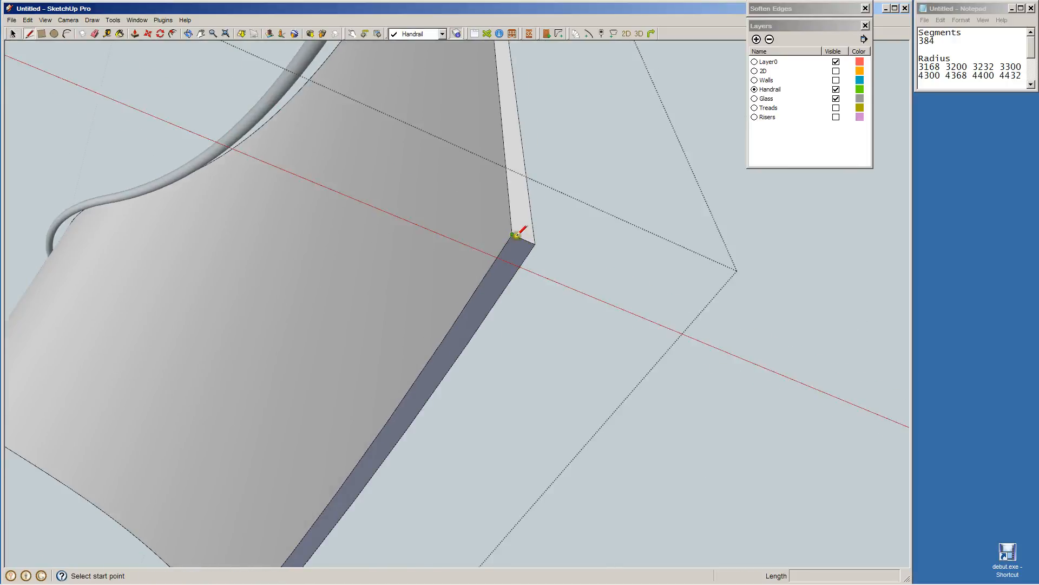
left_click(512, 235)
key("space")
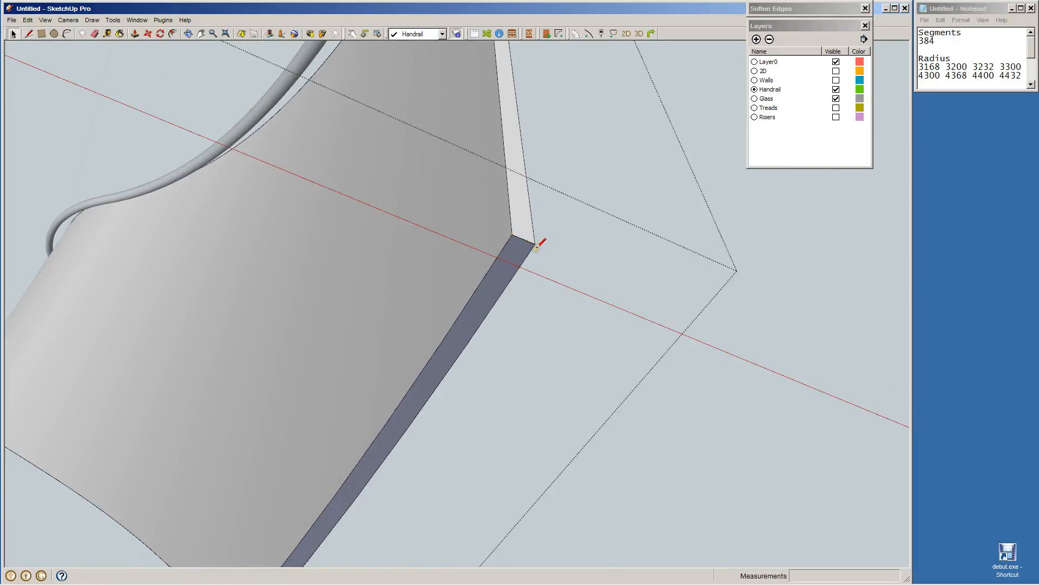
left_click(528, 246)
scroll(531, 244, "up", 1)
scroll(531, 244, "up", 2)
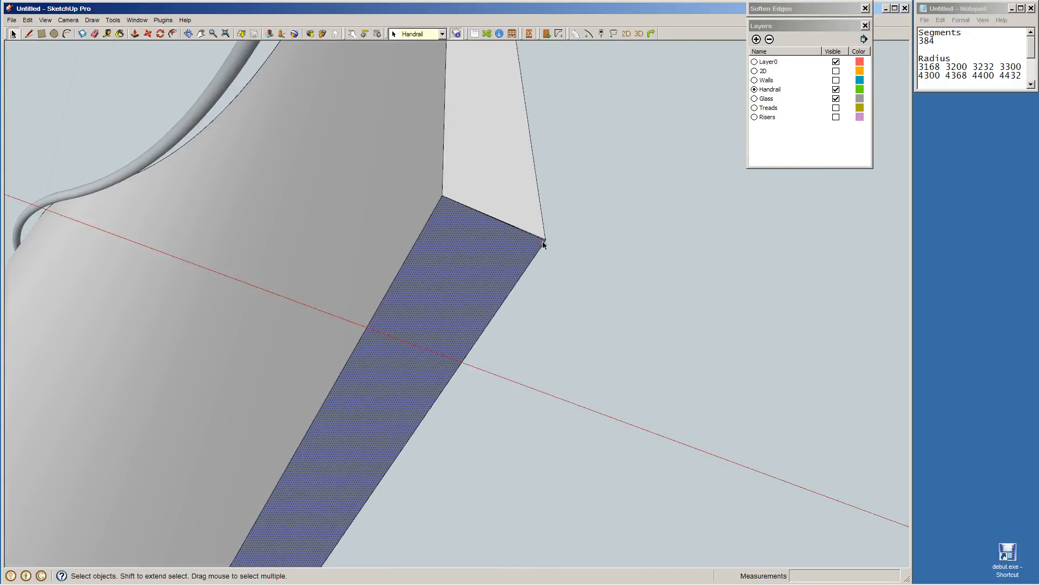
scroll(545, 244, "up", 1)
left_click(531, 213)
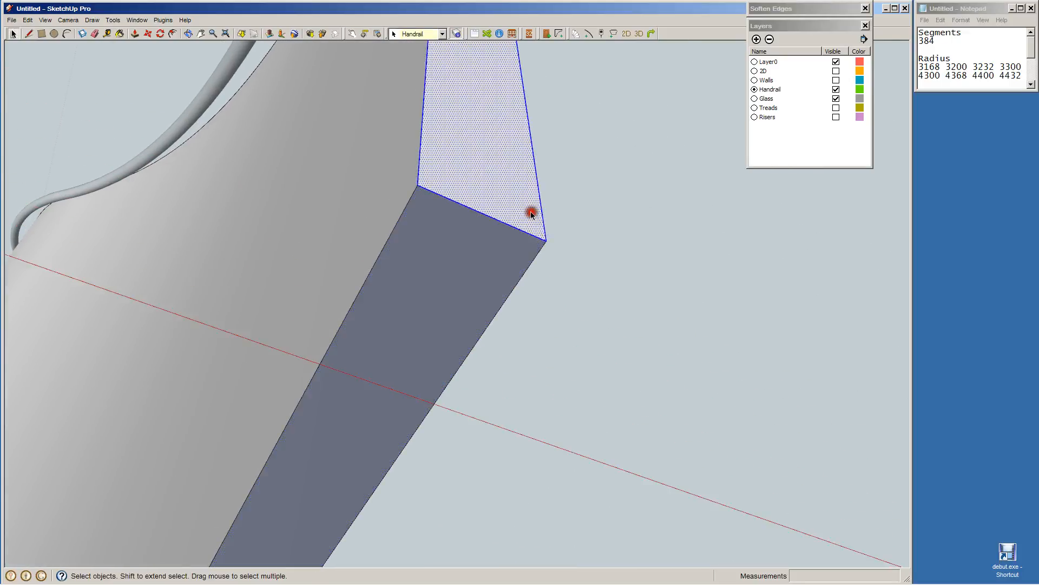
Draw a line corner to corner across the outer panel's lower end edge to fill its underside, and close the group.
key("l")
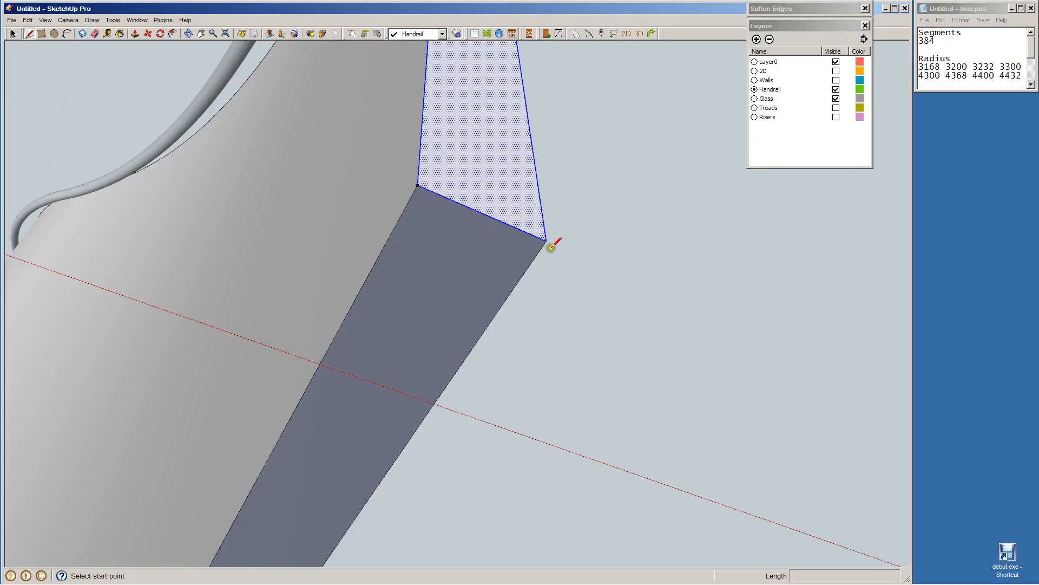
left_click(546, 240)
left_click(418, 186)
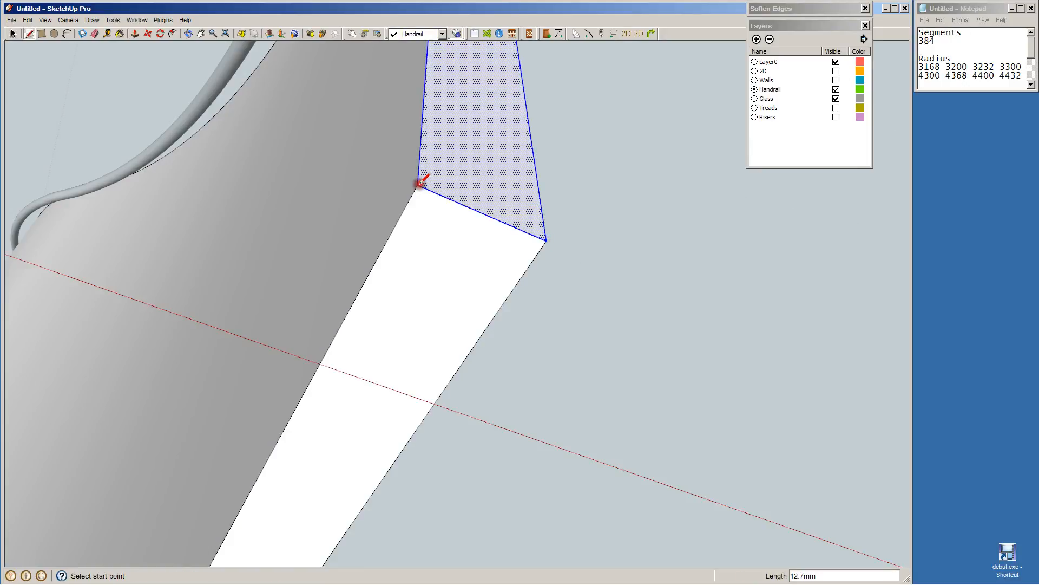
key("space")
scroll(519, 303, "down", 3)
scroll(518, 301, "down", 7)
left_click(614, 382)
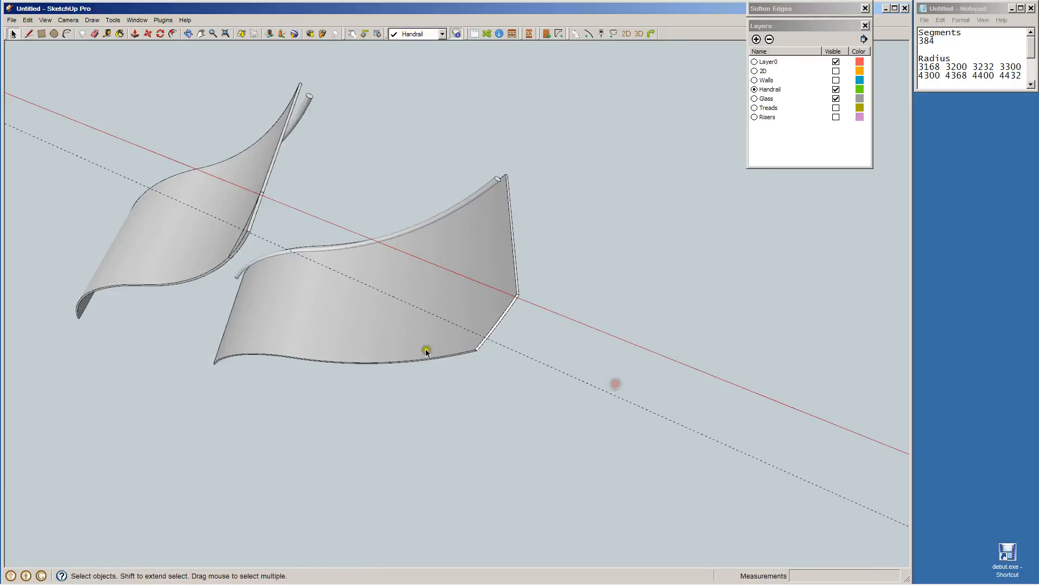
Open the inner glass panel's group and delete its triangular faces and loose edges below the intersection line.
middle_click_drag(268, 258, 448, 445)
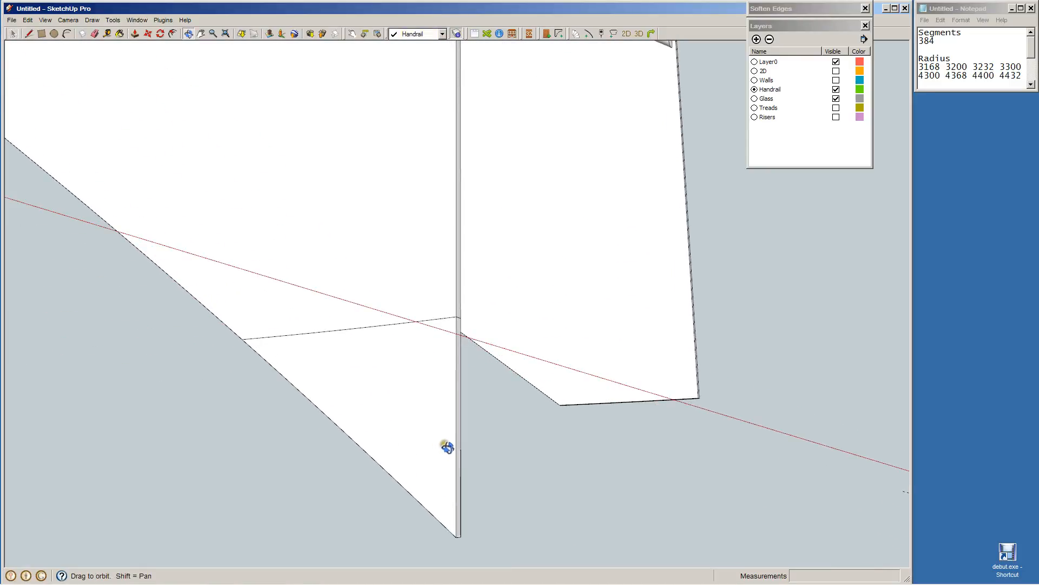
double_click(405, 431)
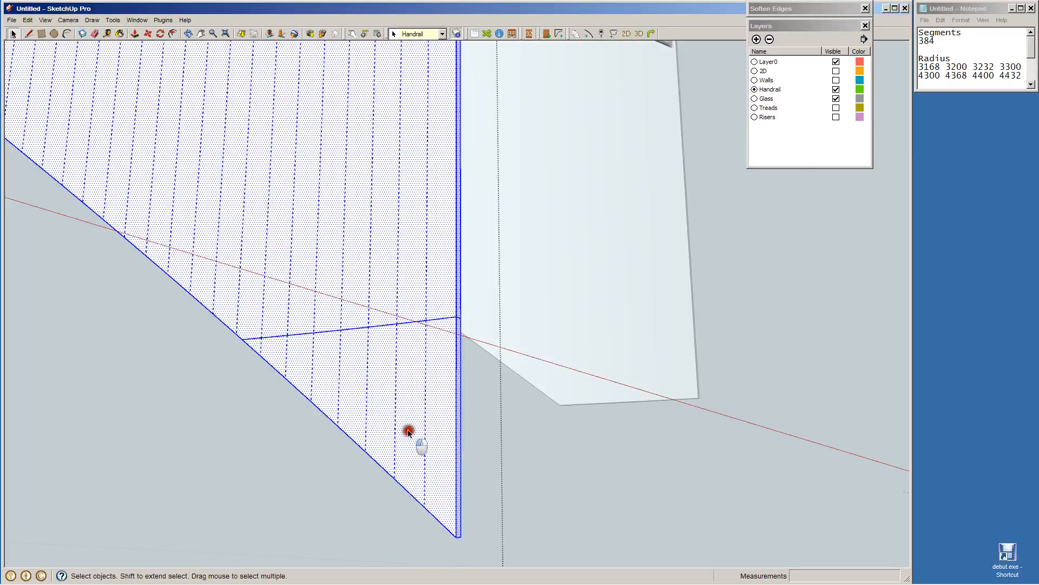
left_click(407, 429)
left_click(407, 430)
double_click(411, 433)
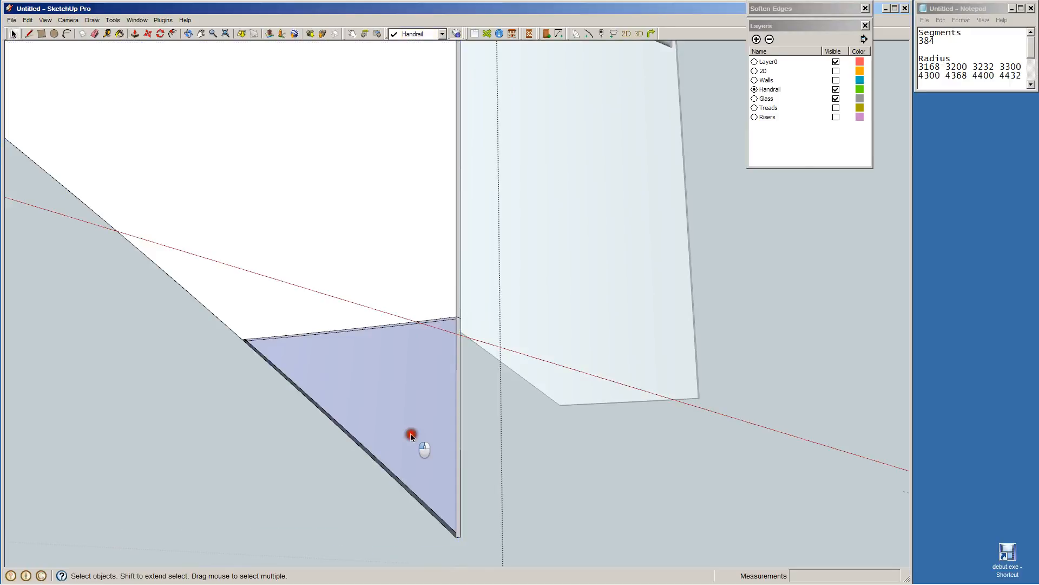
key("Delete")
left_click(410, 435)
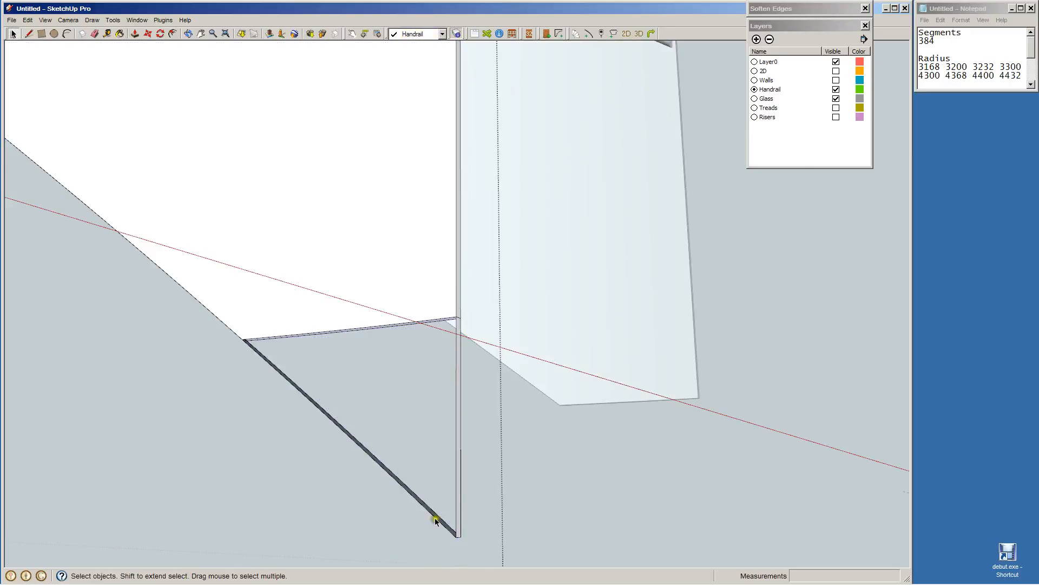
left_click_drag(468, 544, 227, 381)
key("Delete")
left_click_drag(199, 350, 199, 350)
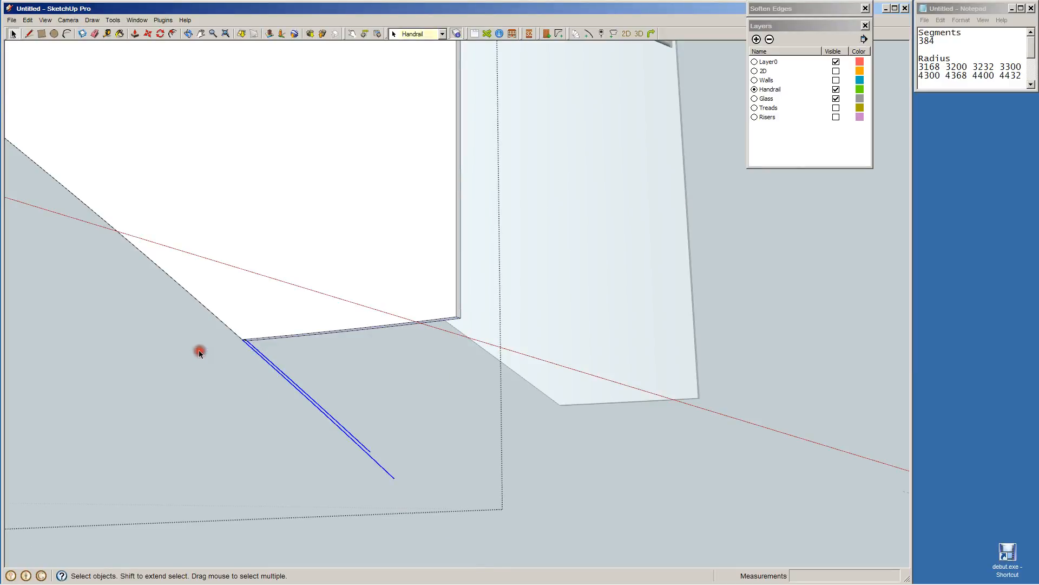
key("Delete")
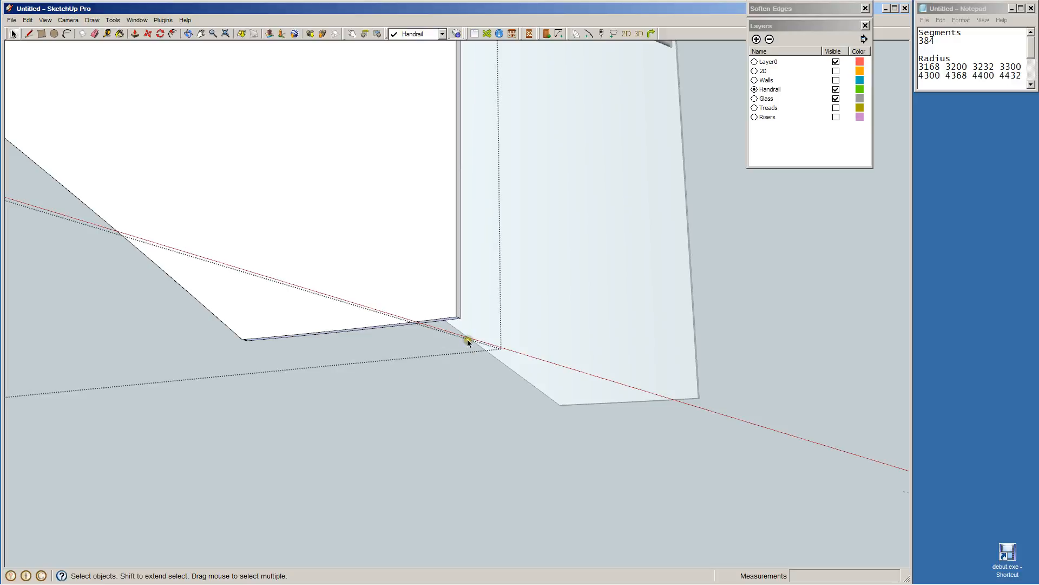
Try a line across the inner panel's lower end edge from the outer to the inner corner, and undo it.
scroll(468, 341, "up", 5)
scroll(434, 284, "down", 3)
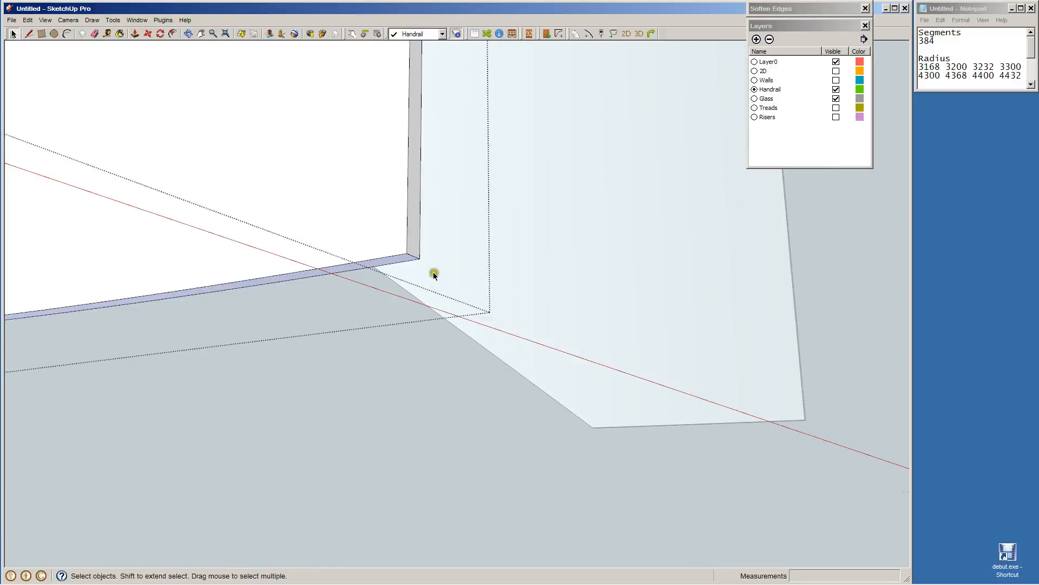
scroll(433, 274, "up", 3)
key("l")
left_click(369, 219)
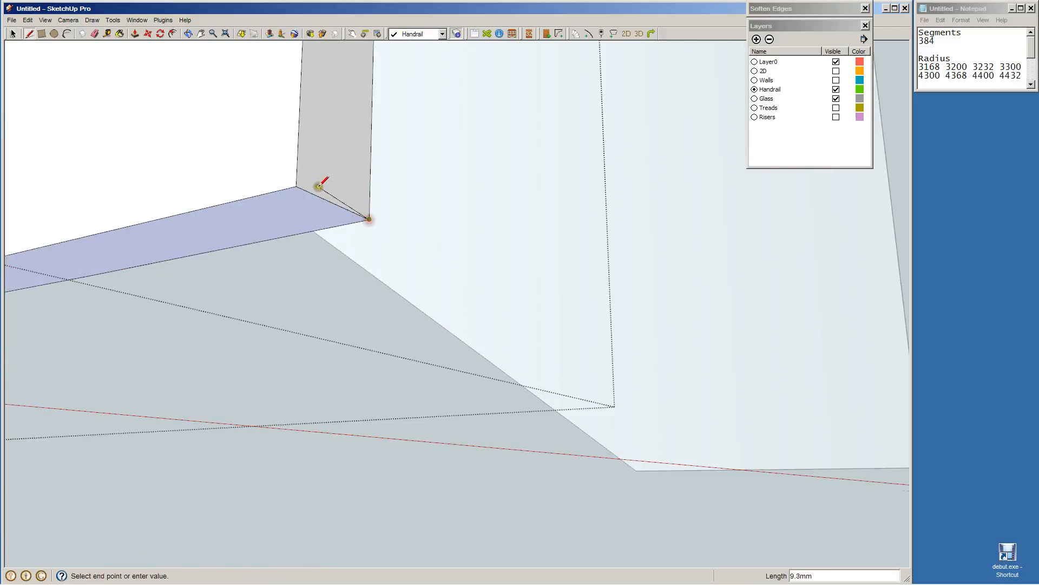
left_click(297, 187)
key("space")
scroll(294, 285, "down", 5)
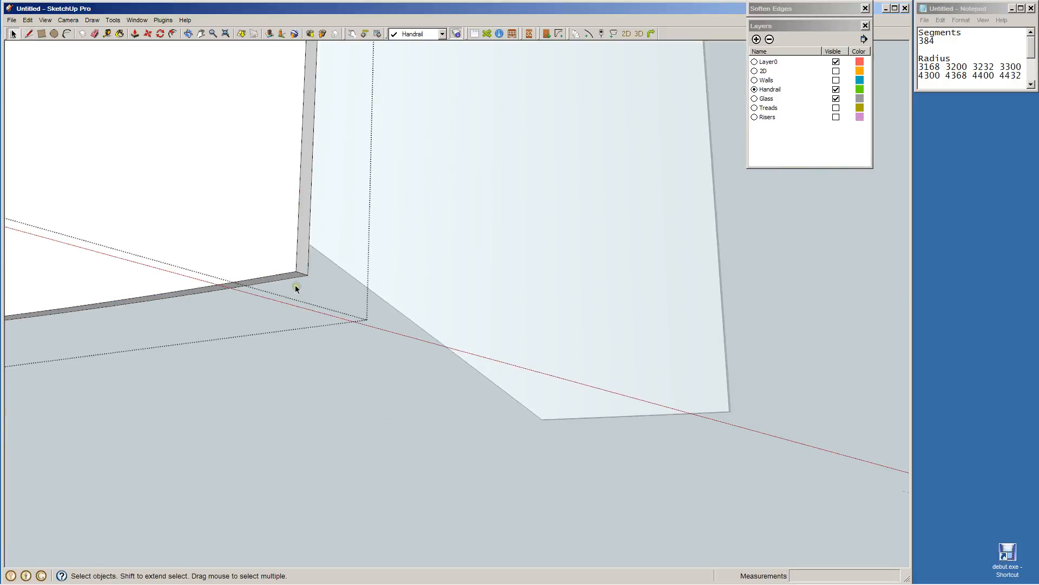
scroll(287, 283, "up", 5)
scroll(276, 184, "up", 1)
scroll(310, 129, "up", 1)
scroll(449, 167, "up", 1)
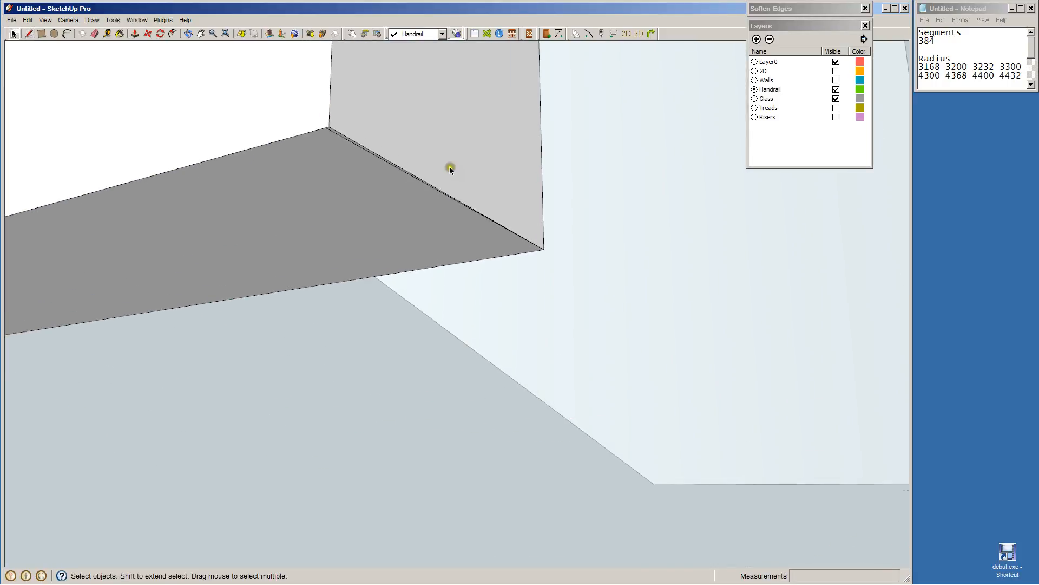
left_click(448, 183, "ctrl")
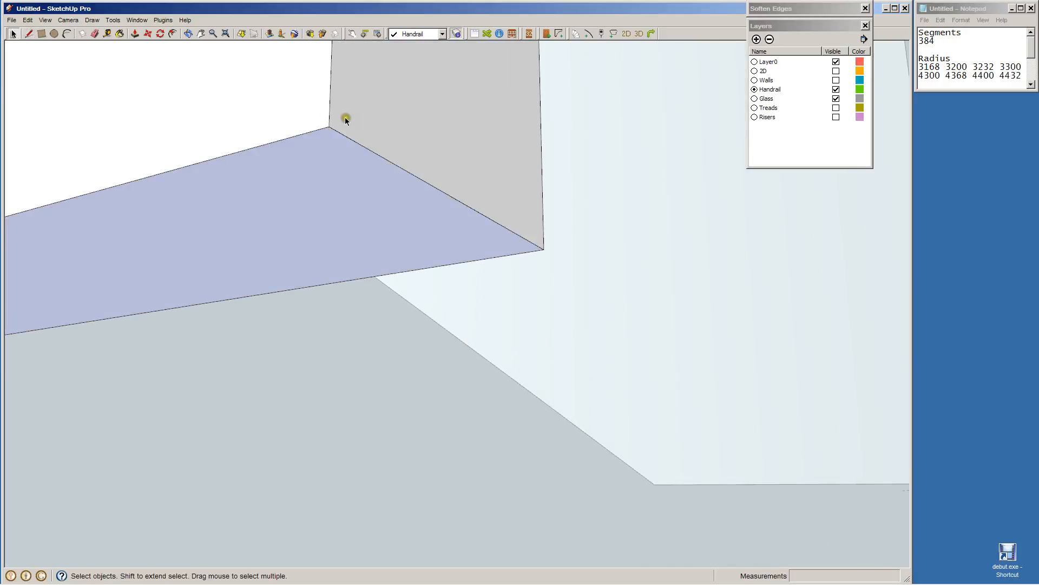
Draw a line along the inner panel's lower end edge from inner to outer corner to fill the underside, and close the group.
key("l")
left_click(328, 127)
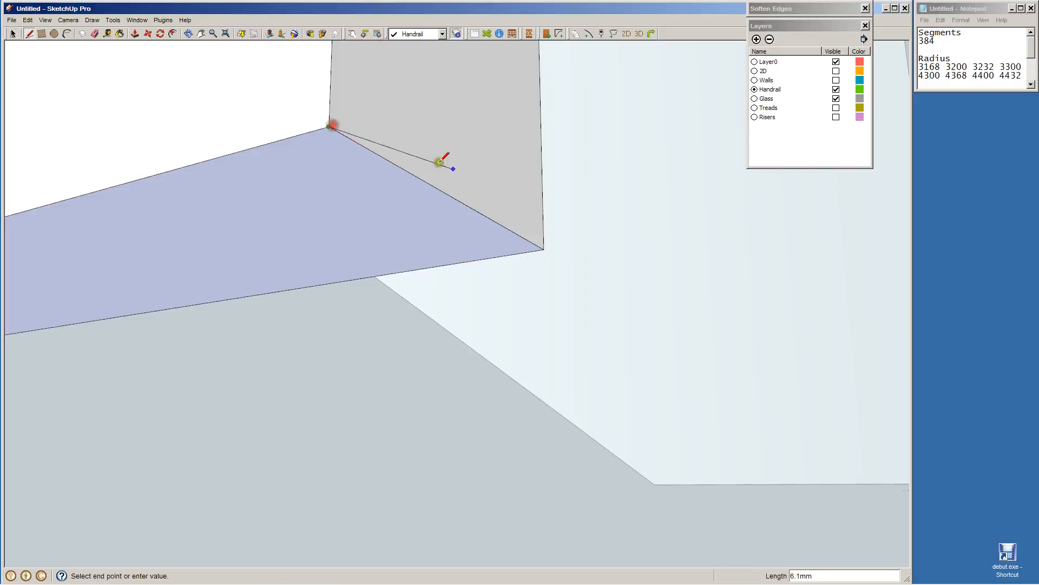
left_click(543, 250)
key("space")
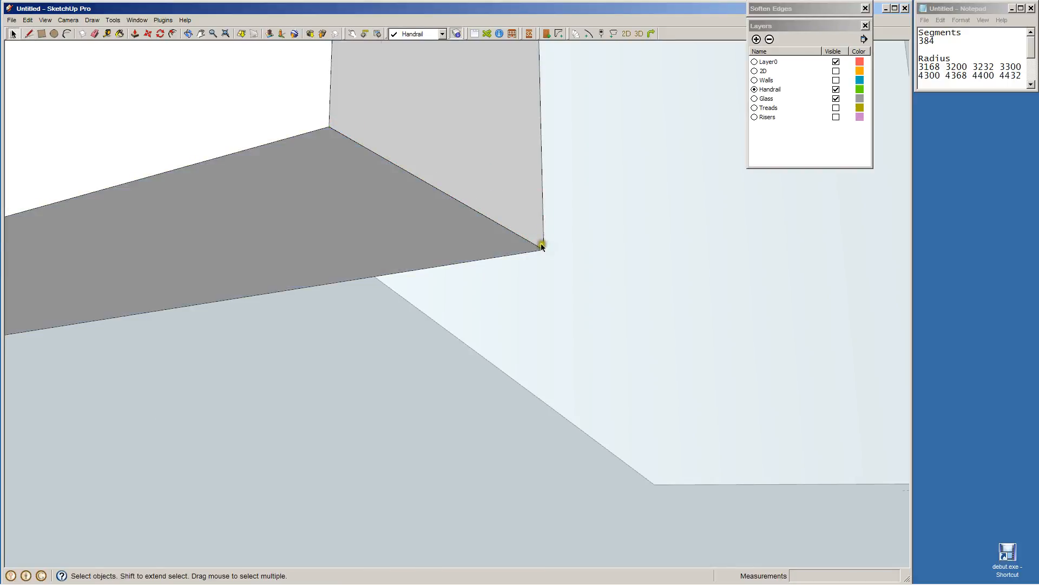
middle_click_drag(541, 242, 392, 210)
scroll(392, 210, "down", 6)
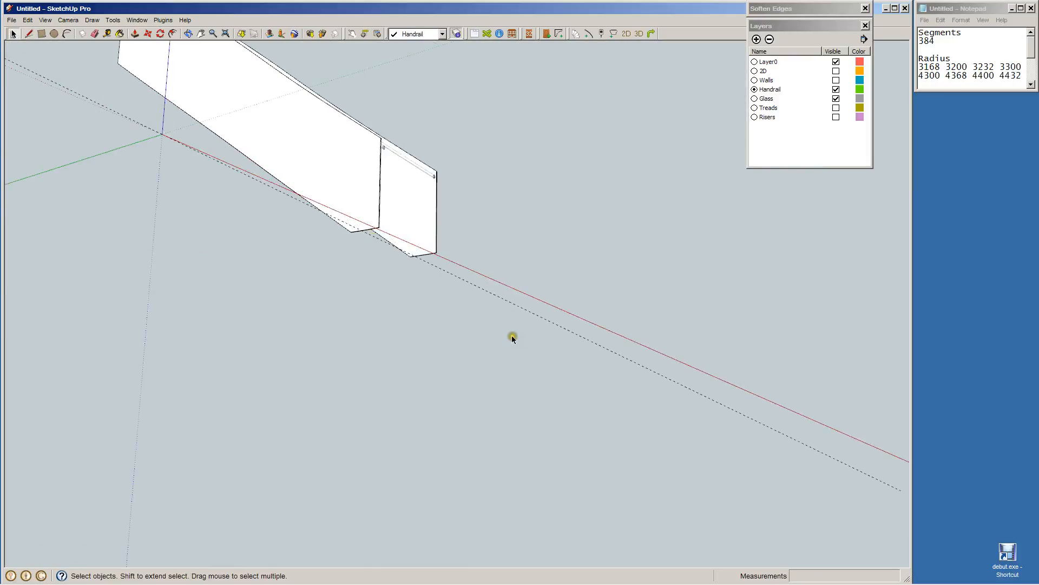
middle_click_drag(502, 338, 287, 309)
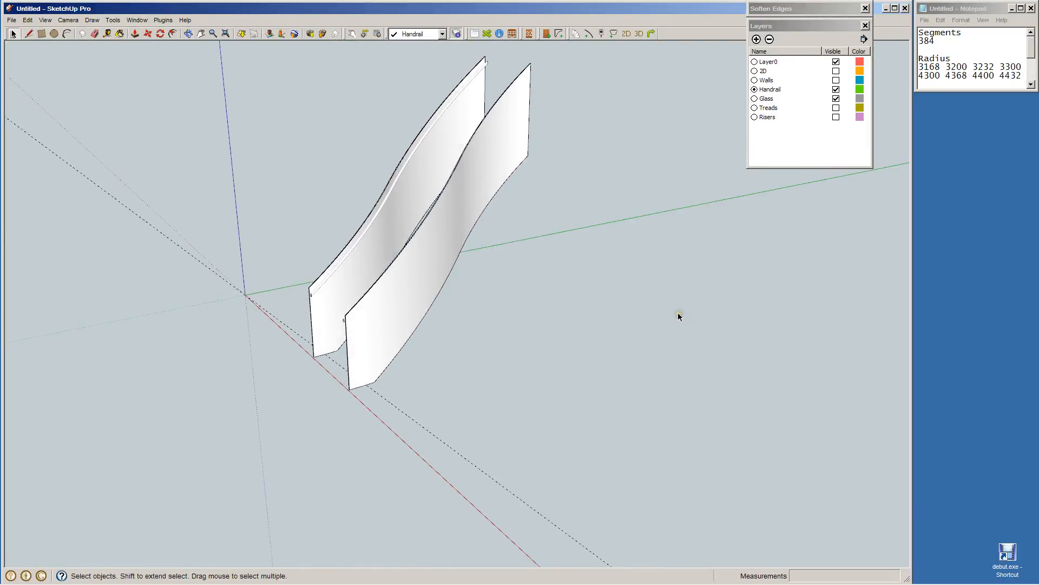
Paint both balustrade panel groups with the Translucent_Glass_Sky_Reflection material.
key("b")
left_click(783, 155)
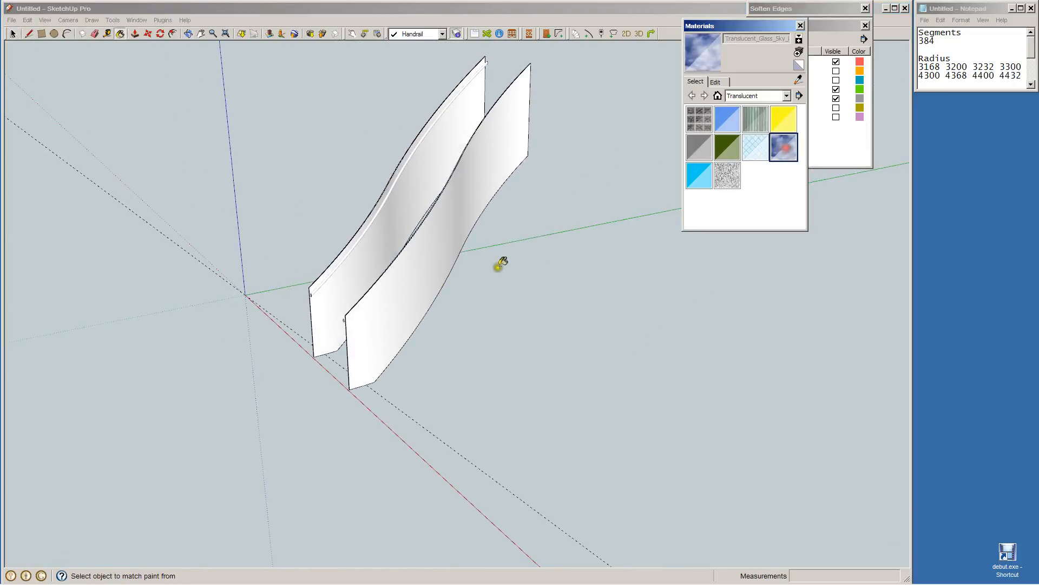
left_click(440, 260)
left_click(394, 215)
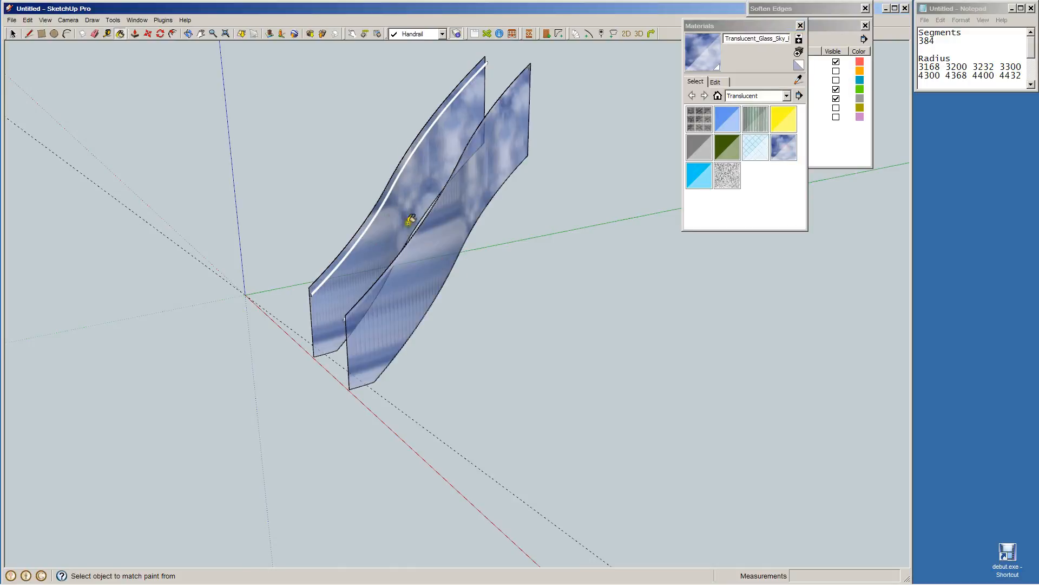
key("space")
Edit the in-model Translucent_Glass_Sky_Reflection material, raising its brightness and shifting its colour to a pale green-white tint, and close the materials window.
left_click(718, 97)
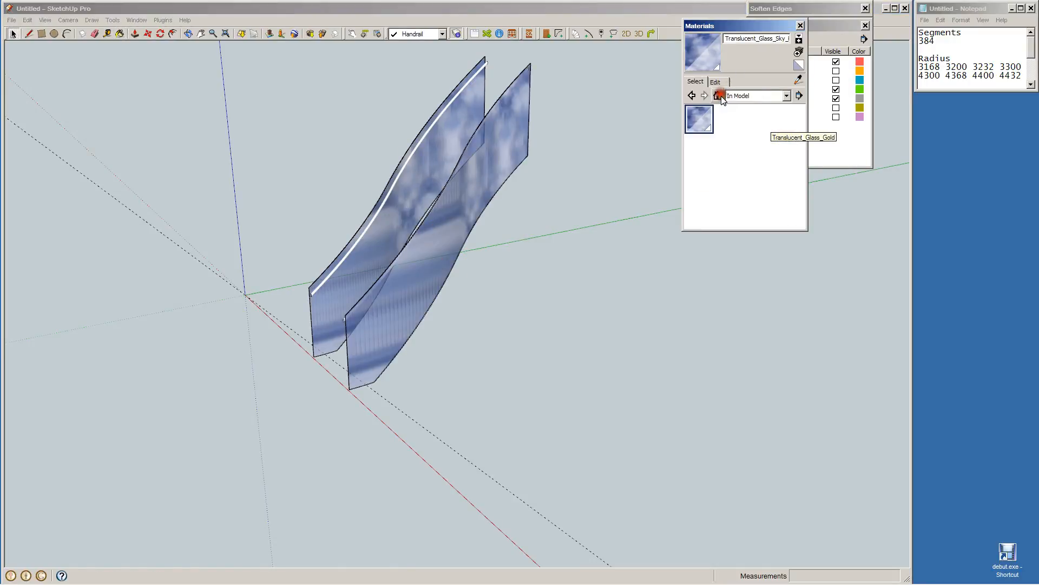
left_click(700, 120)
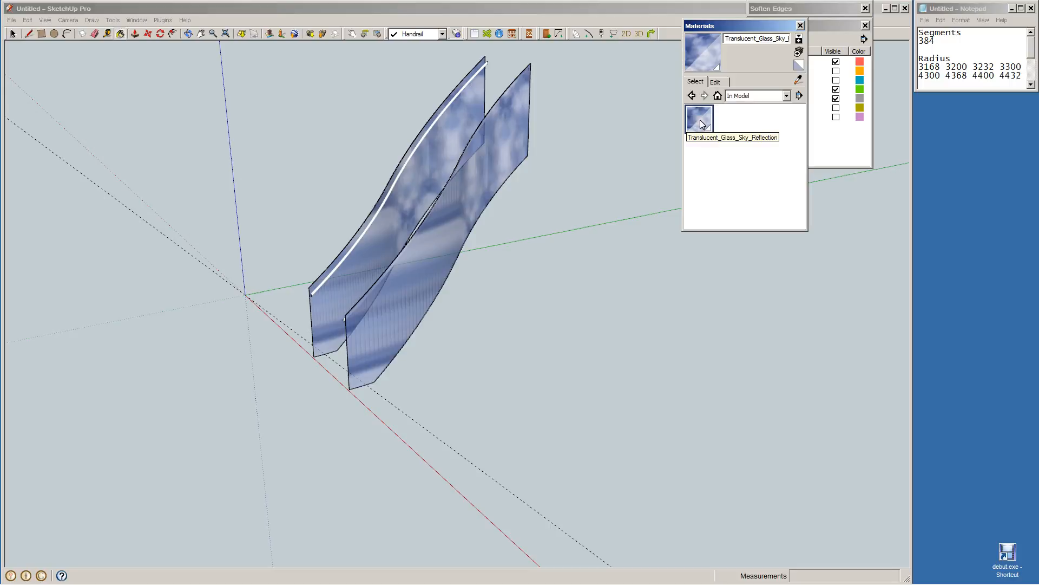
double_click(700, 122)
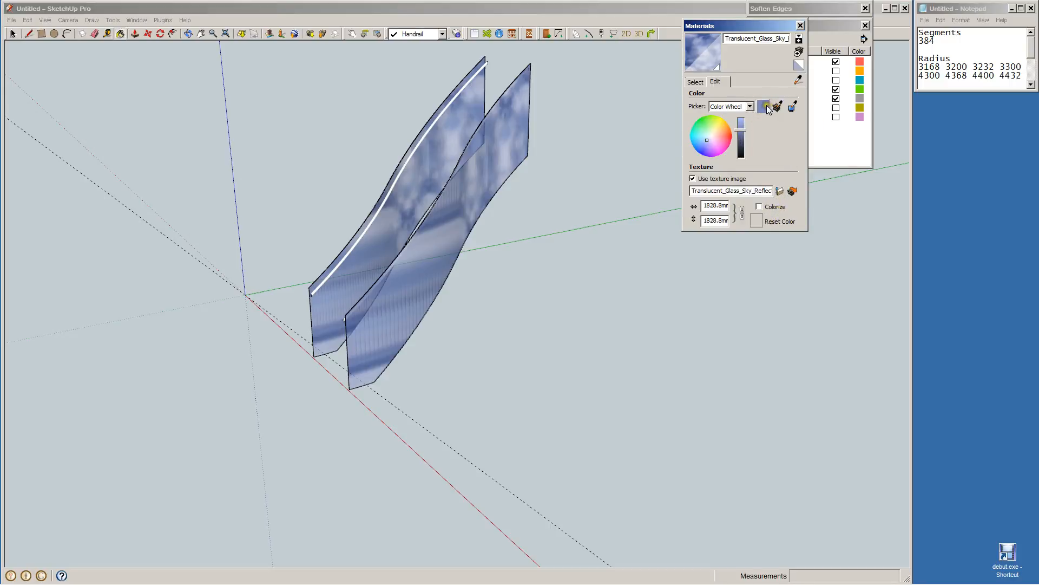
left_click(740, 215)
mouse_move(744, 131)
left_mouse_down()
mouse_move(742, 140)
mouse_move(748, 108)
mouse_move(749, 134)
mouse_move(706, 139)
mouse_move(742, 120)
mouse_move(742, 163)
mouse_move(744, 118)
left_mouse_up()
left_click(704, 142)
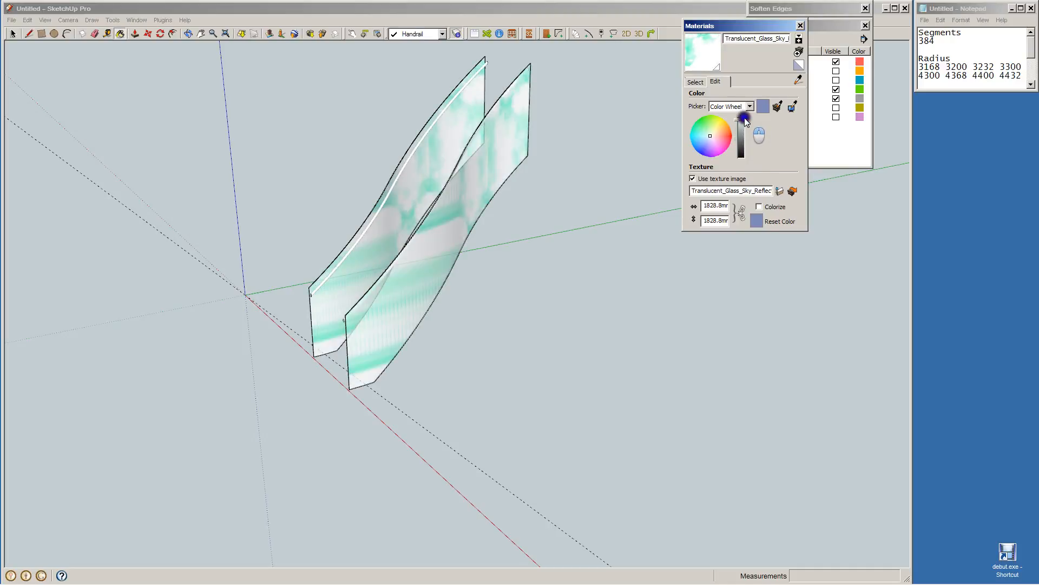
left_click(800, 25)
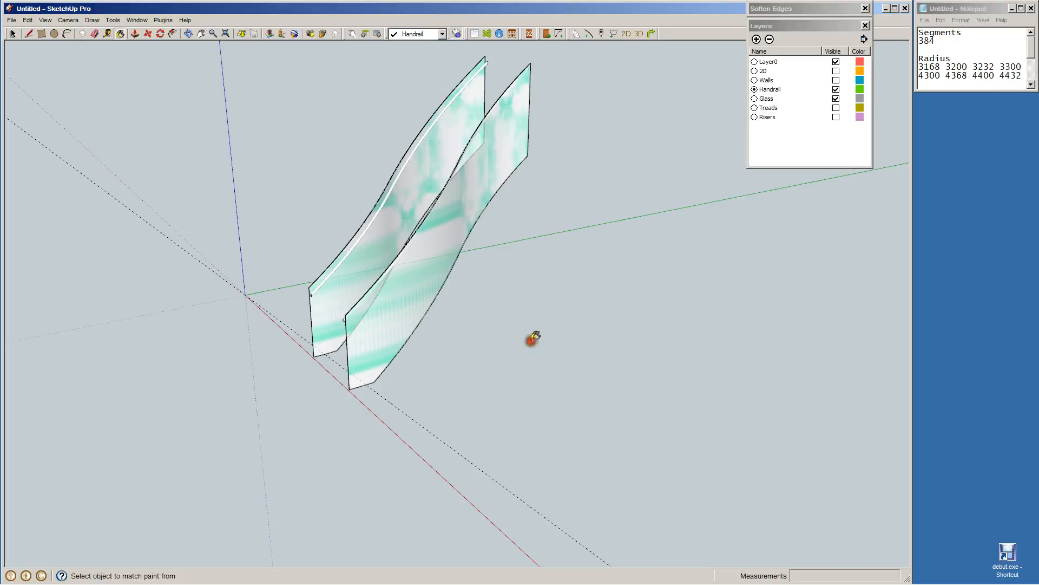
key("space")
Show the Treads layer, and turn the Risers layer on and back off to compare the staircase with and without risers.
middle_click_drag(513, 359, 241, 340)
left_click(836, 108)
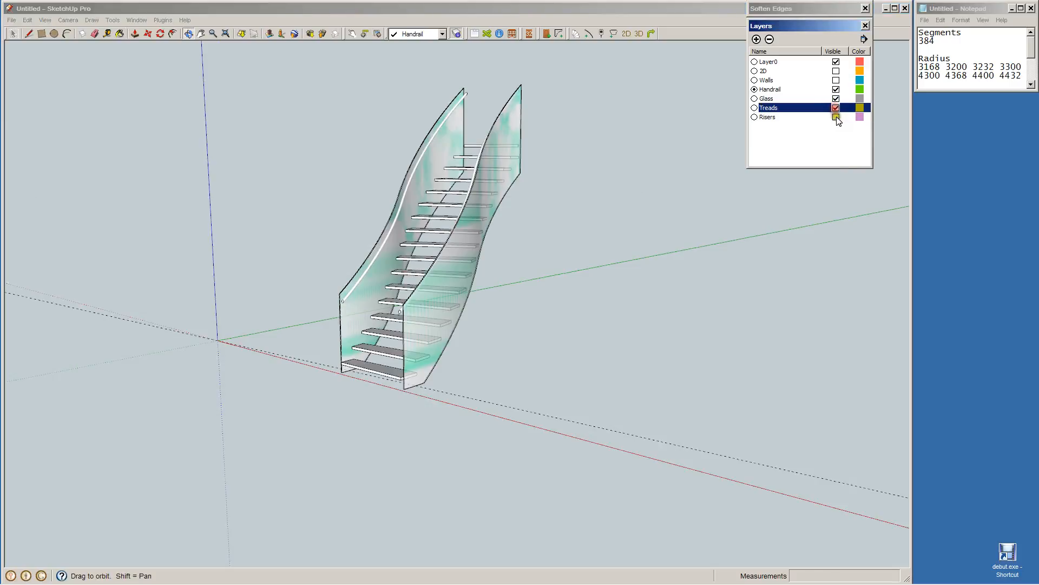
left_click(836, 117)
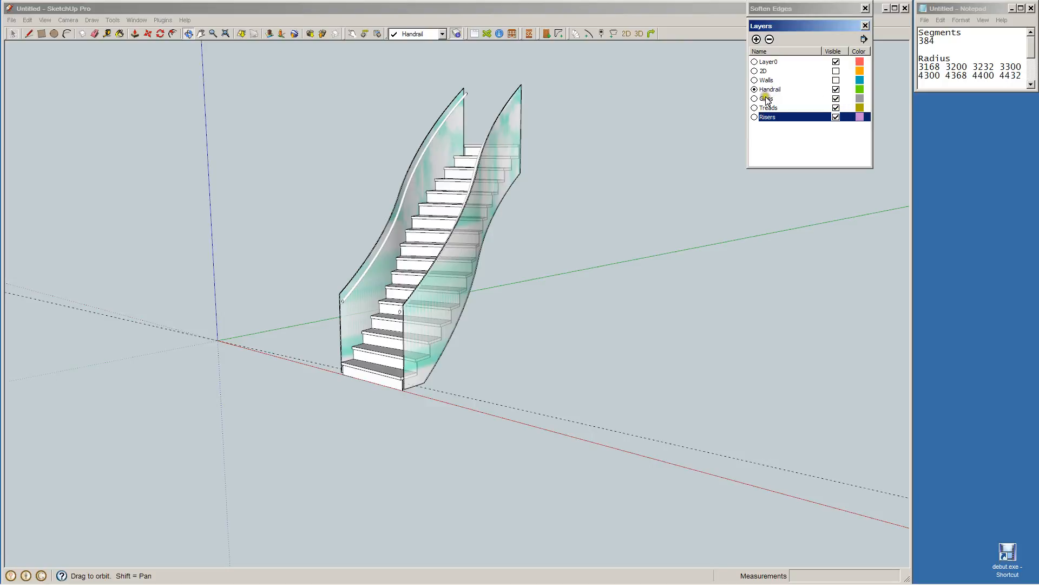
left_click(835, 117)
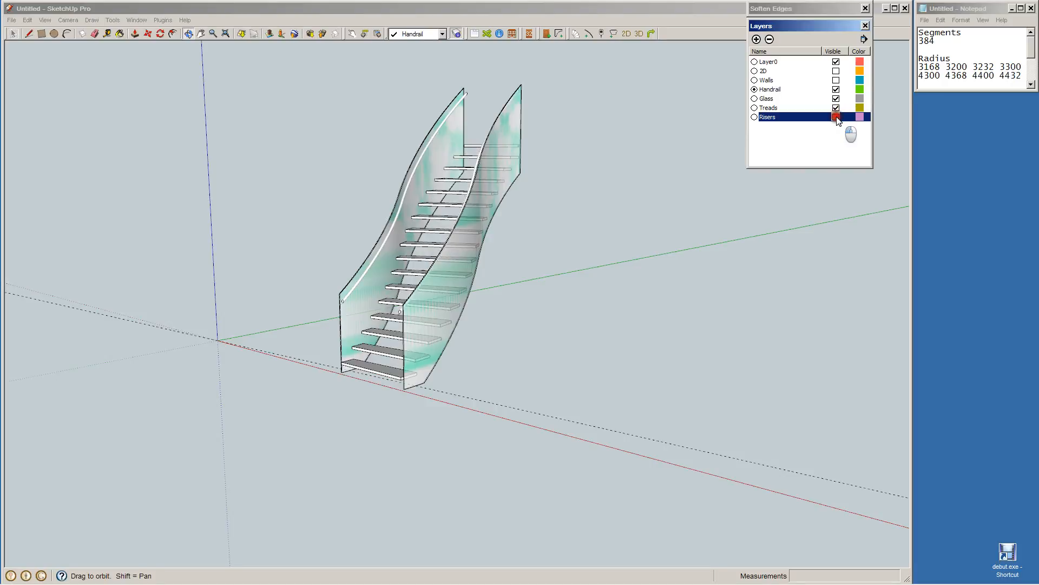
Turn off the Glass layer to check which objects it holds, and make Glass the current layer.
left_click(836, 99)
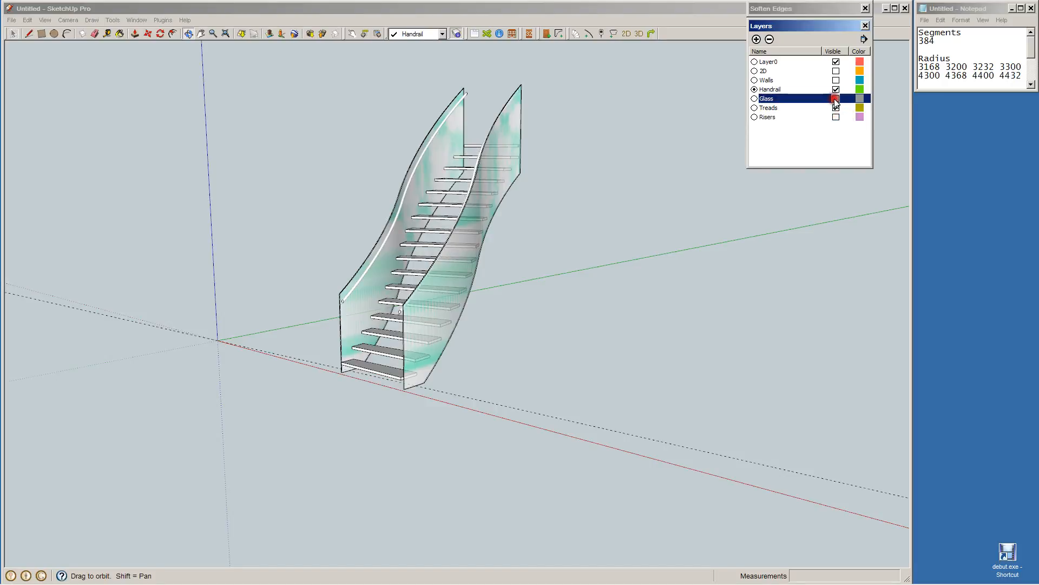
left_click(780, 90)
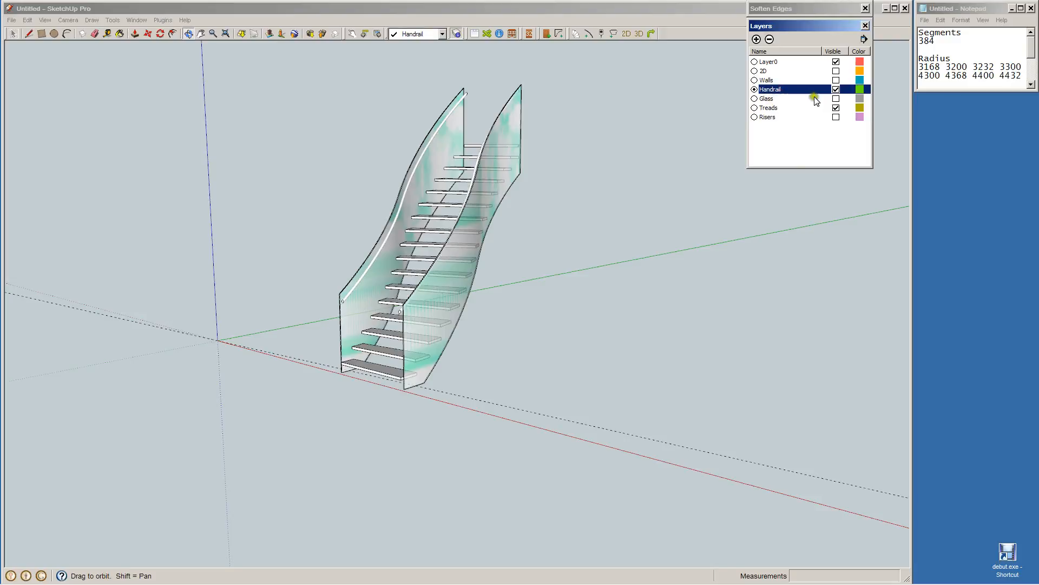
left_click(754, 99)
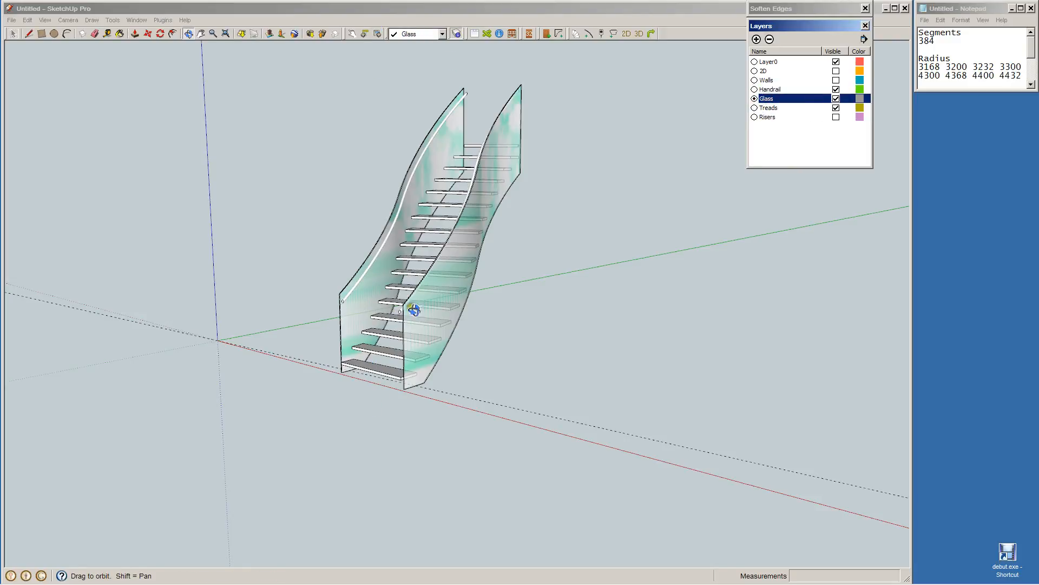
Select both glass panel groups together and move them from the Handrail layer to the Glass layer.
key("space")
left_click(435, 313)
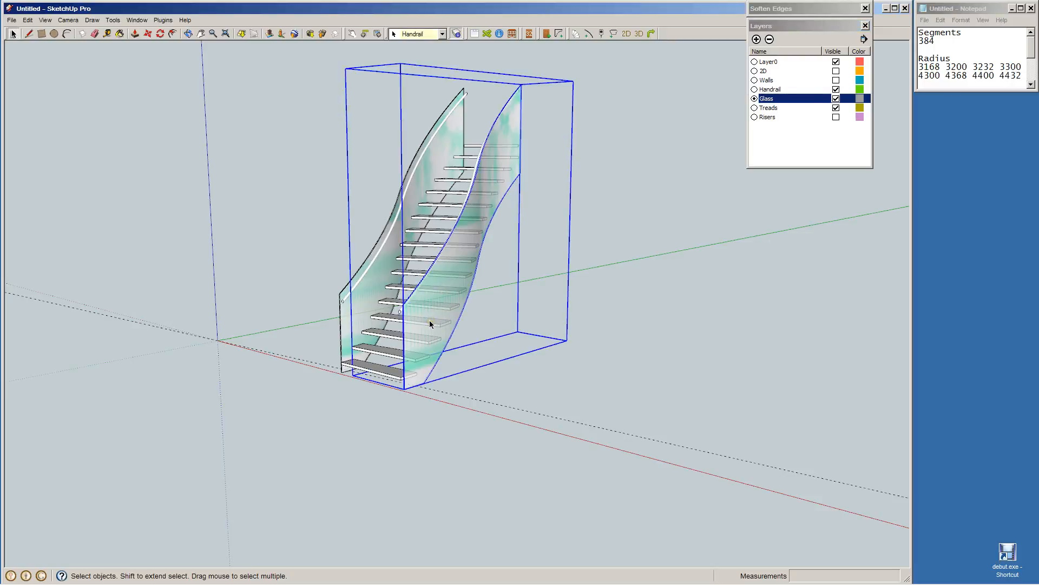
left_click(347, 328, "shift")
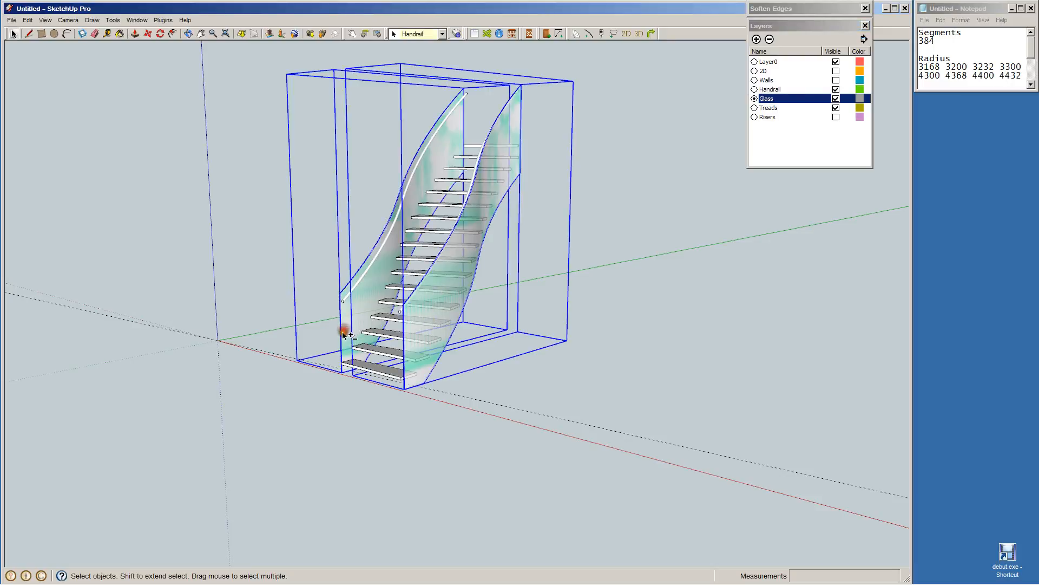
left_click(440, 34)
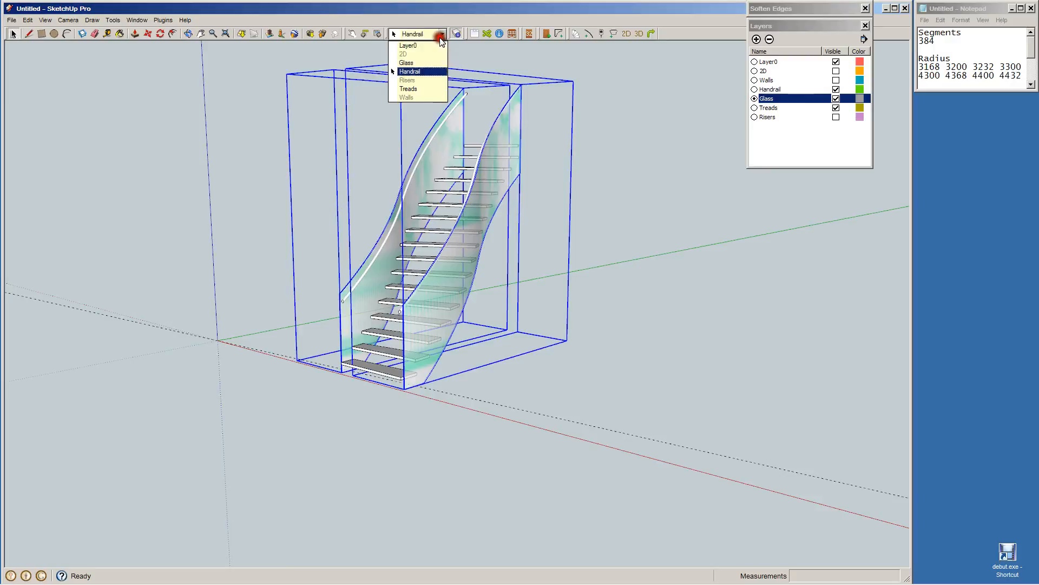
left_click(406, 63)
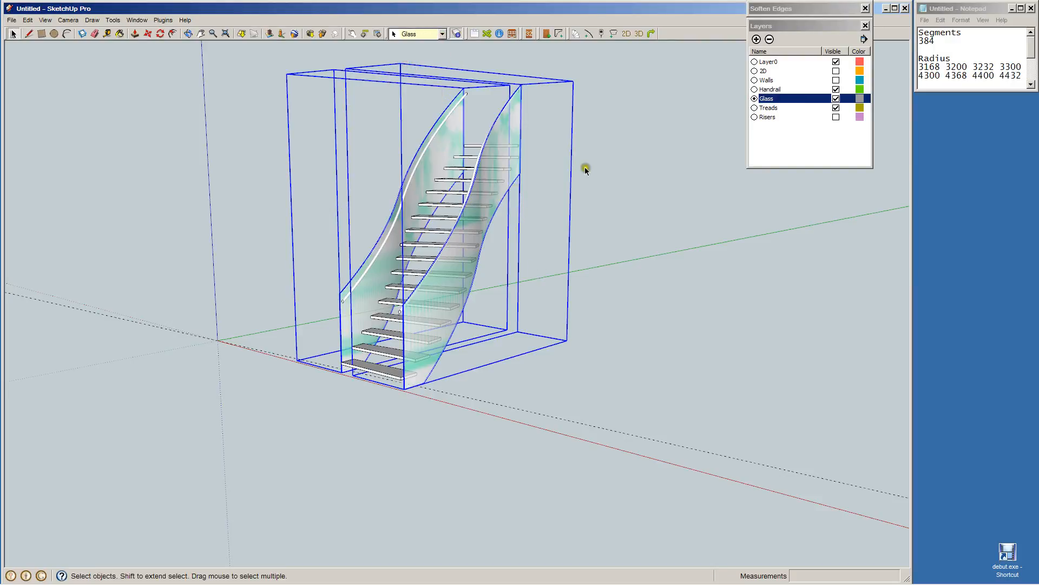
left_click(661, 197)
Open the nearer glass panel's group, move all its geometry to the Glass layer, and close the group.
double_click(501, 170)
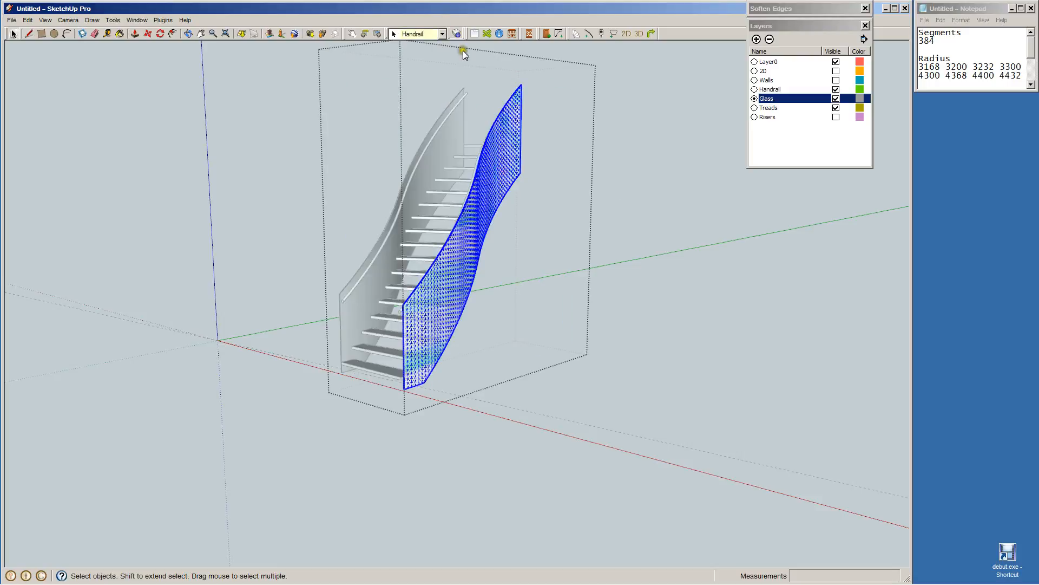
left_click(440, 34)
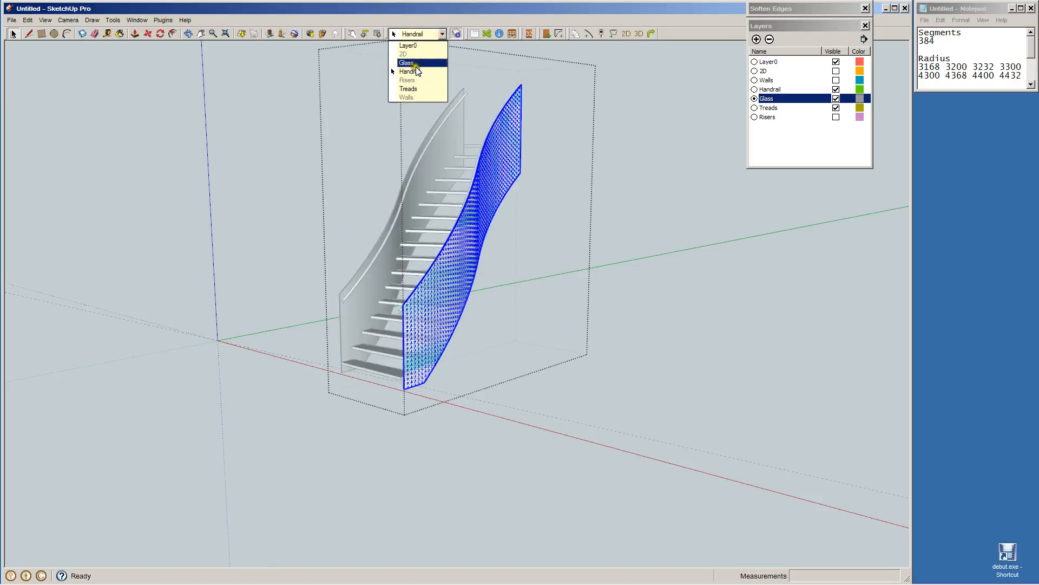
left_click(415, 63)
left_click(273, 320)
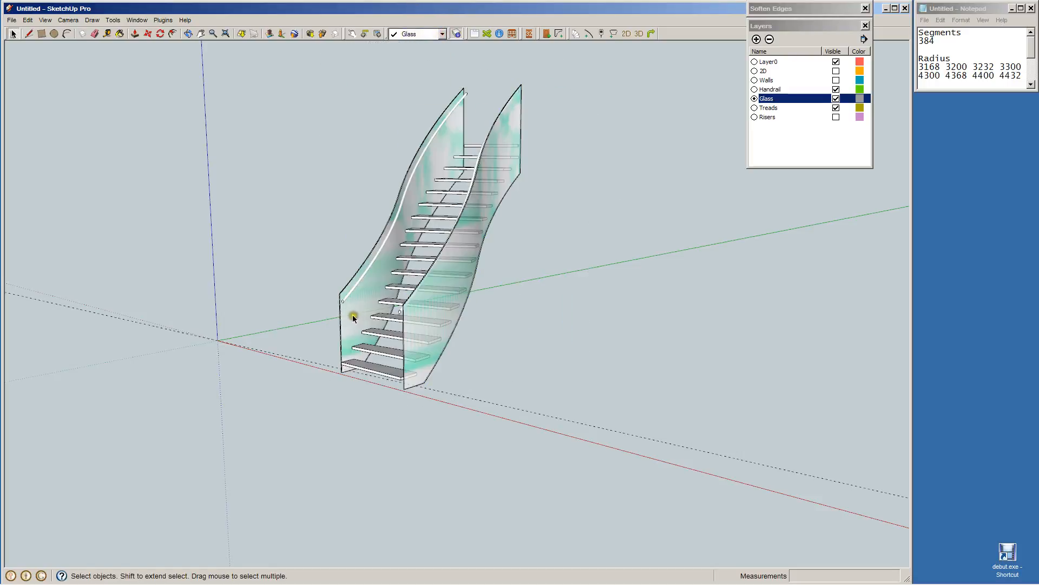
Open the farther glass panel's group, move all its geometry to the Glass layer, and close the group.
double_click(353, 314)
left_click(352, 314)
left_click(441, 34)
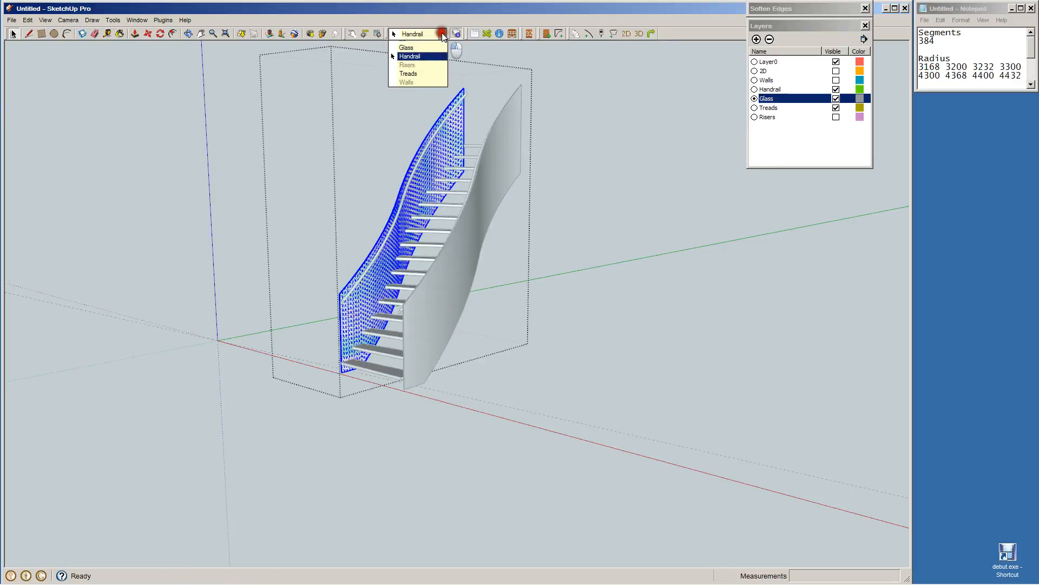
left_click(421, 63)
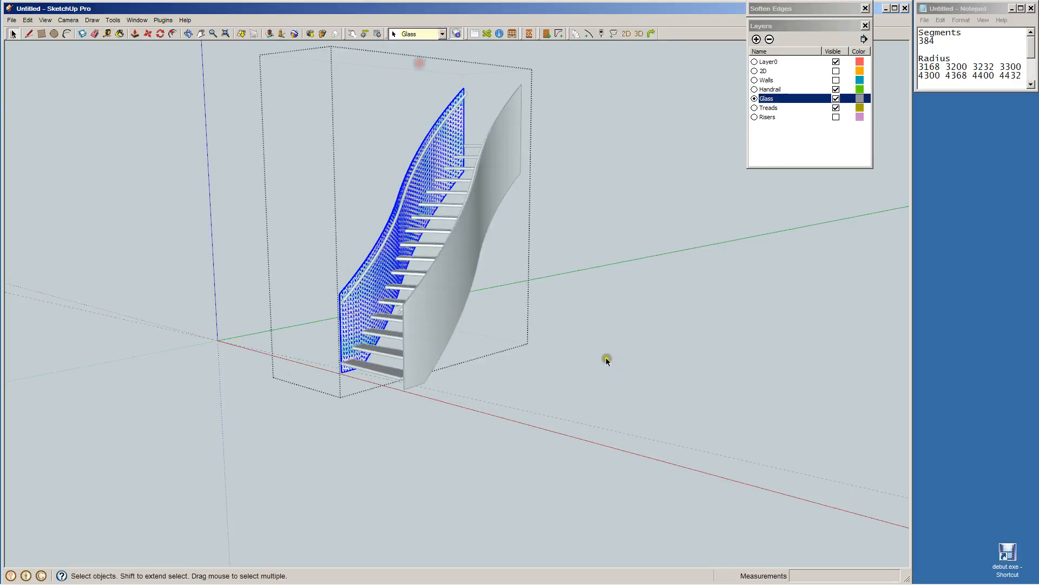
left_click(607, 366)
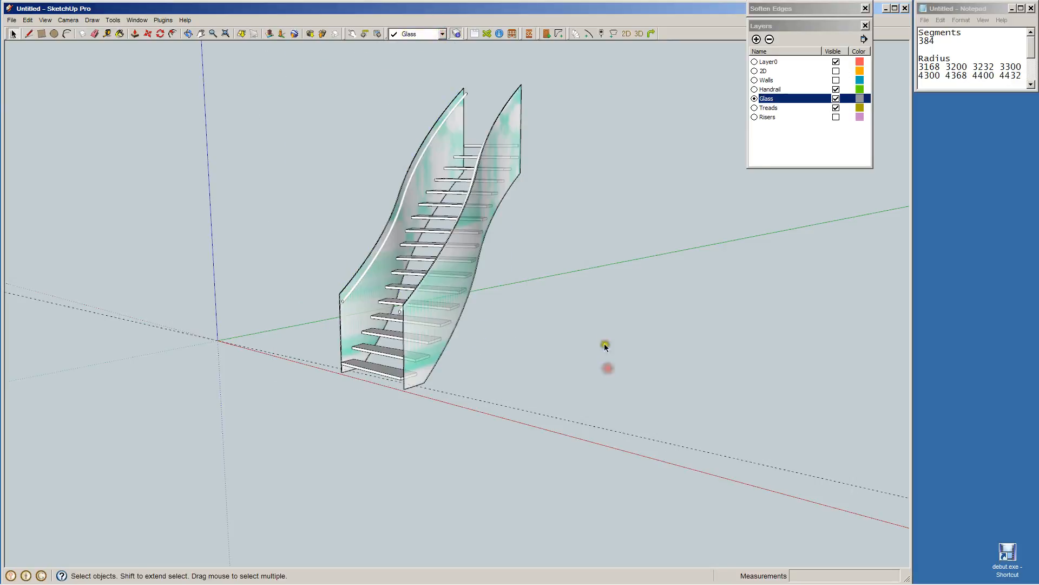
Make Walls the current layer and hide the Glass and Handrail layers.
left_click(777, 89)
left_click(755, 80)
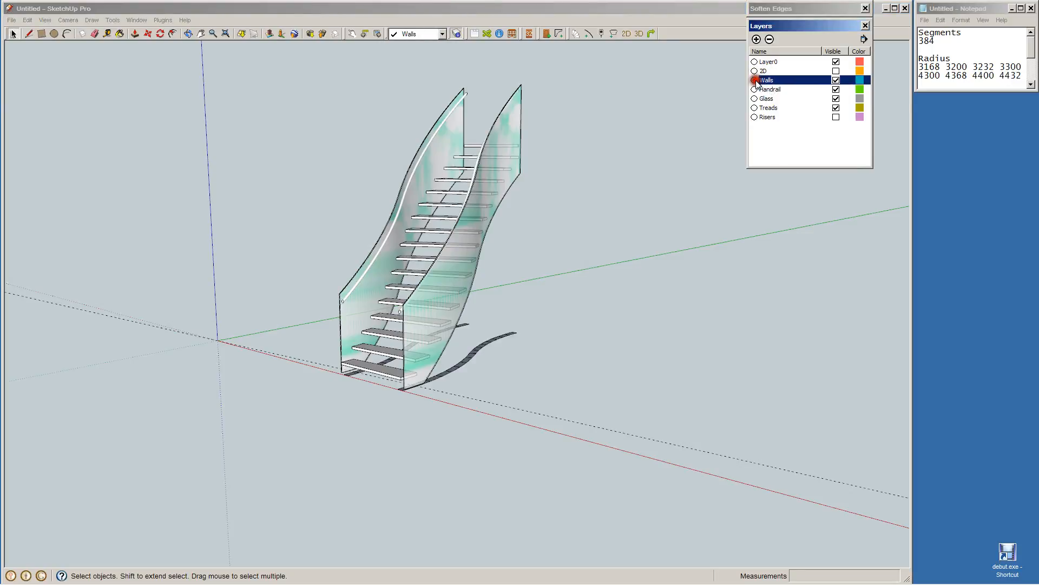
left_click(836, 99)
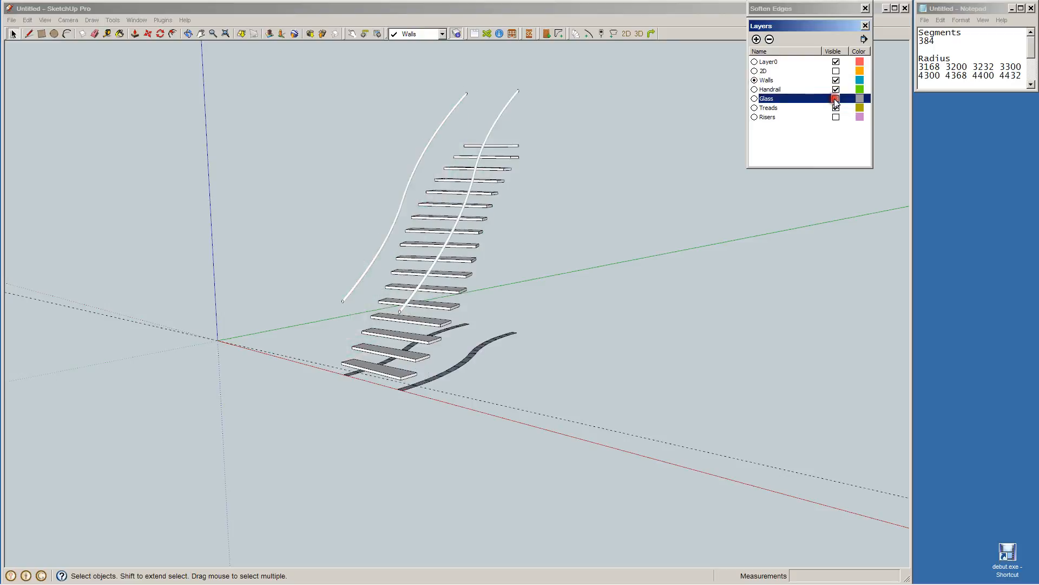
left_click(835, 90)
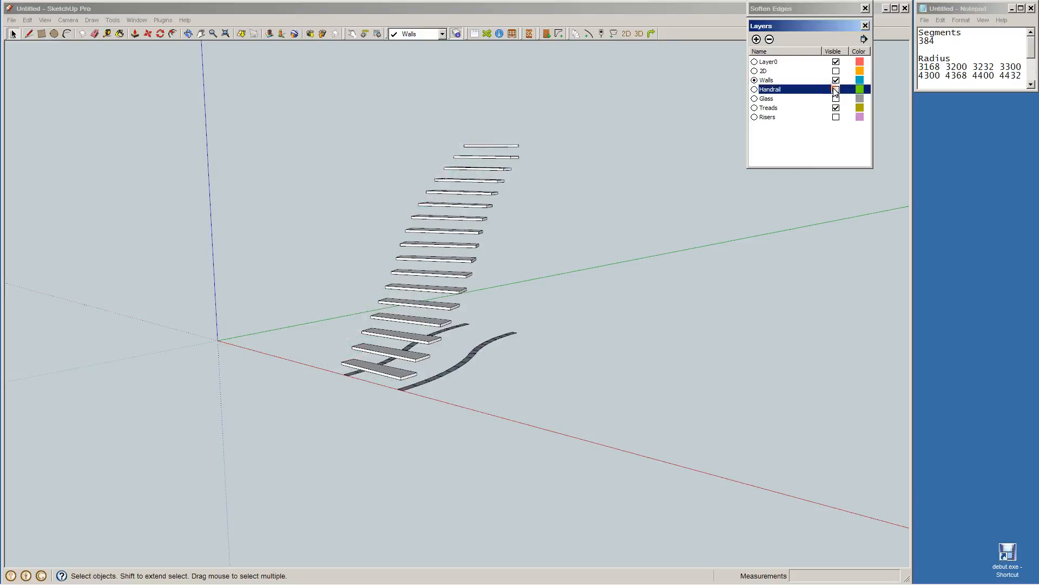
left_click(836, 99)
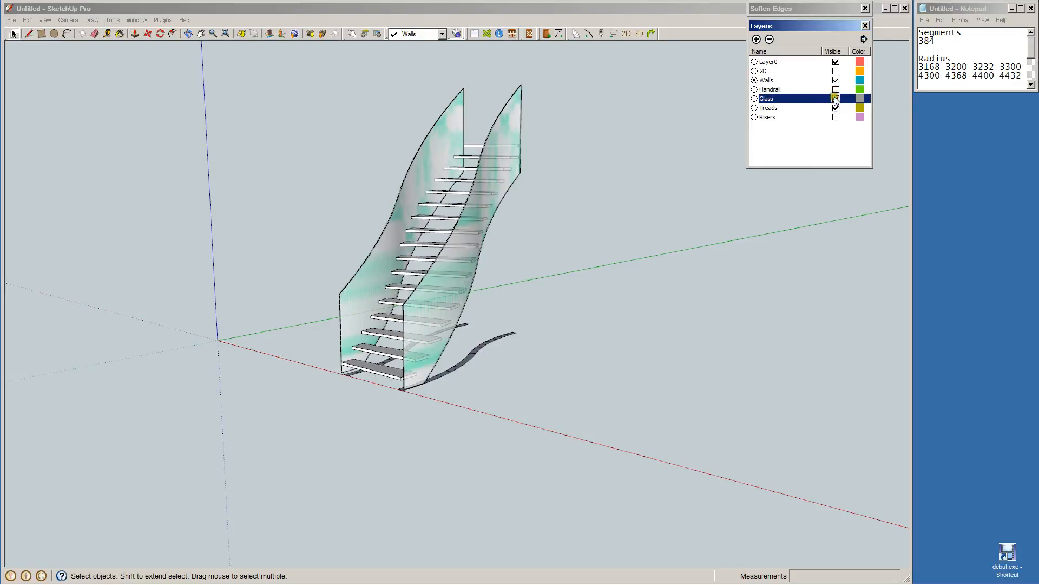
left_click(836, 99)
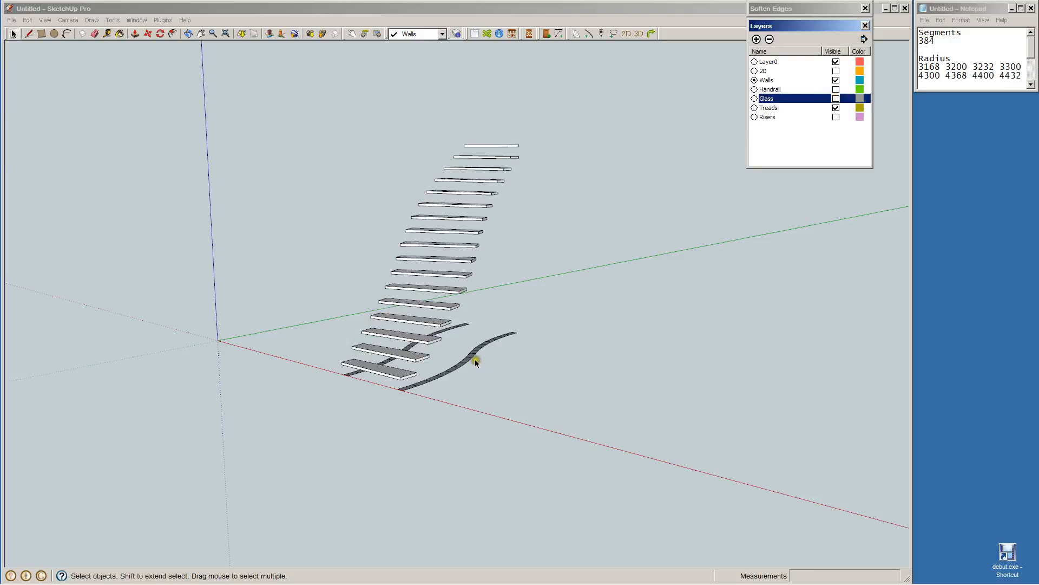
Open the nearer curved wall strip's group and push/pull its first segment up to the underside of the lowest tread.
middle_click_drag(473, 388, 359, 448)
scroll(383, 403, "up", 3)
middle_click_drag(382, 403, 306, 377)
left_click(306, 377)
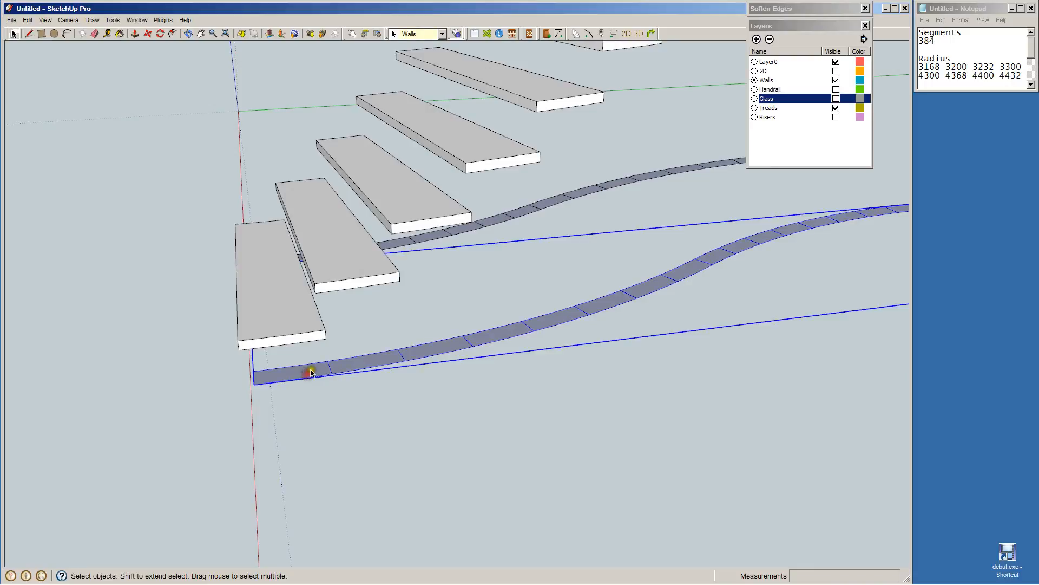
double_click(310, 373)
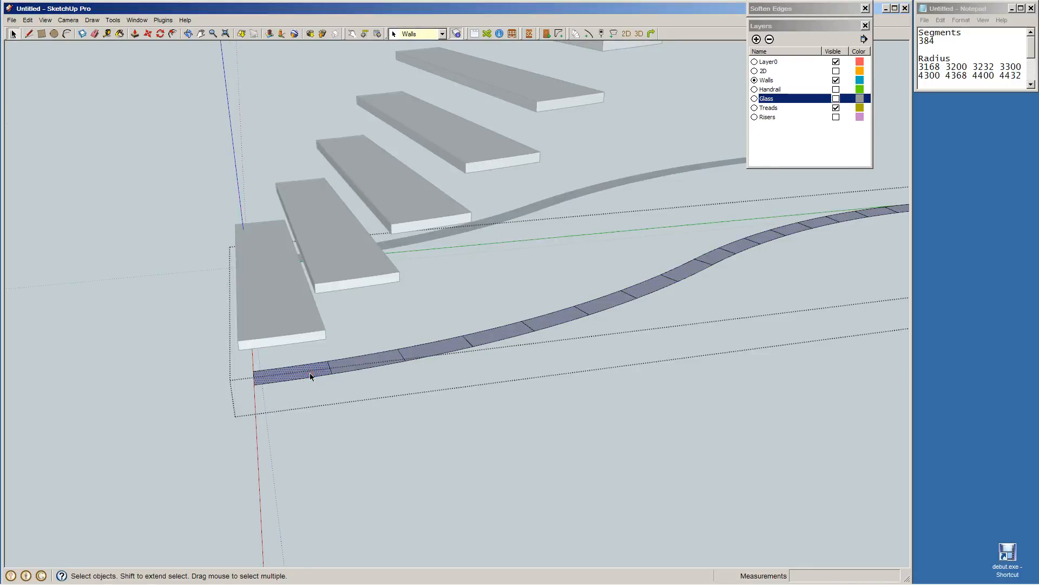
key("p")
left_click_drag(301, 371, 303, 345)
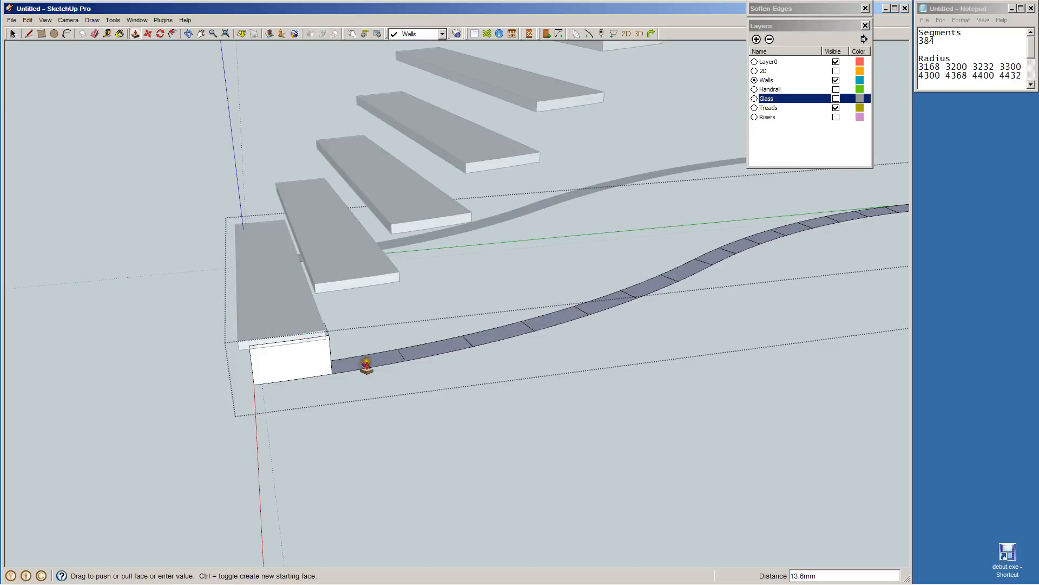
key("space")
Push/pull the wall strip's second segment up to the underside of the second tread.
left_click(366, 363)
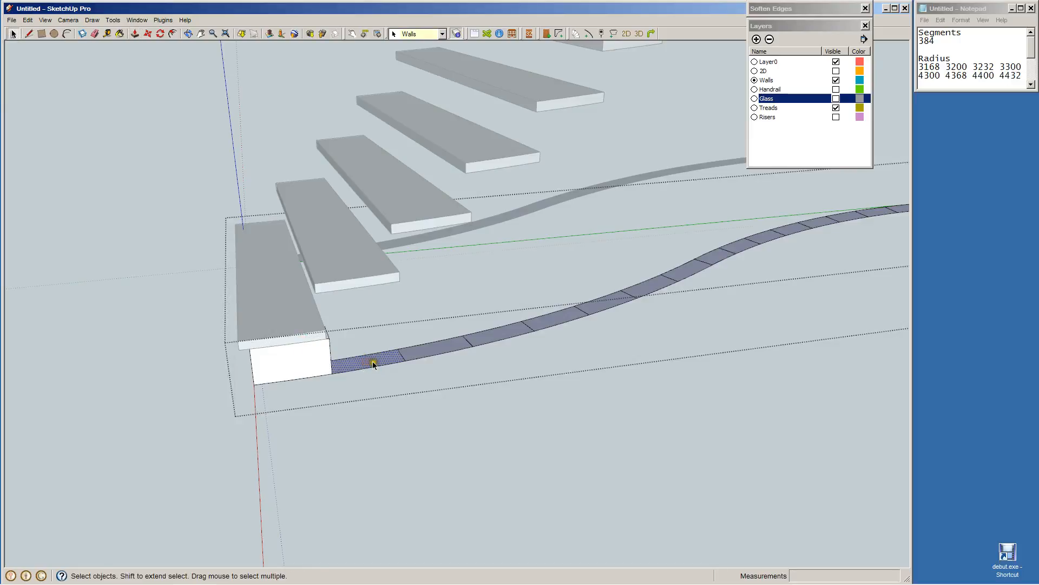
key("p")
left_click_drag(369, 362, 374, 287)
key("space")
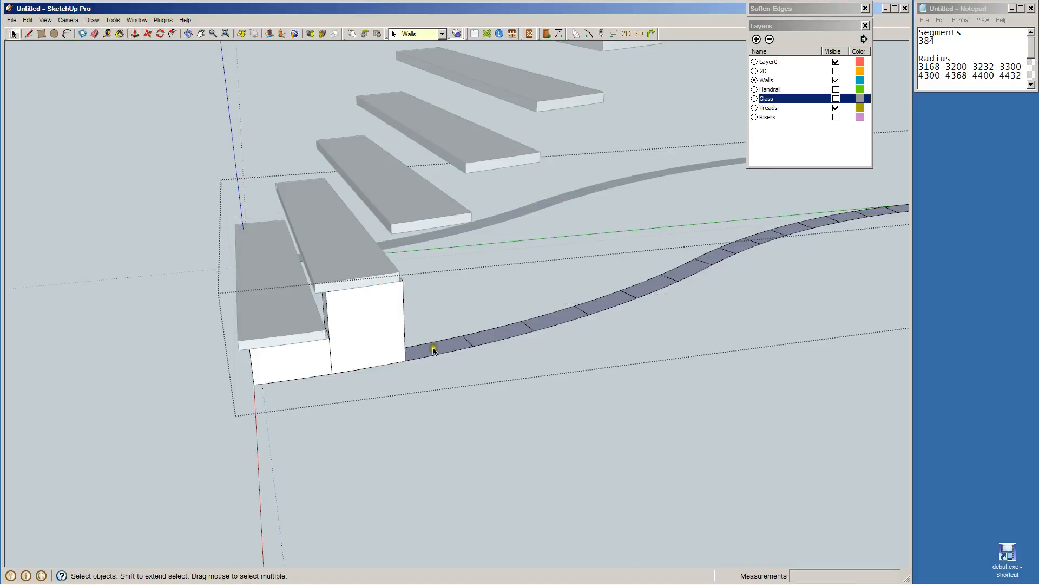
Push/pull the wall strip's third segment up to the underside of the third tread.
left_click(437, 348)
key("p")
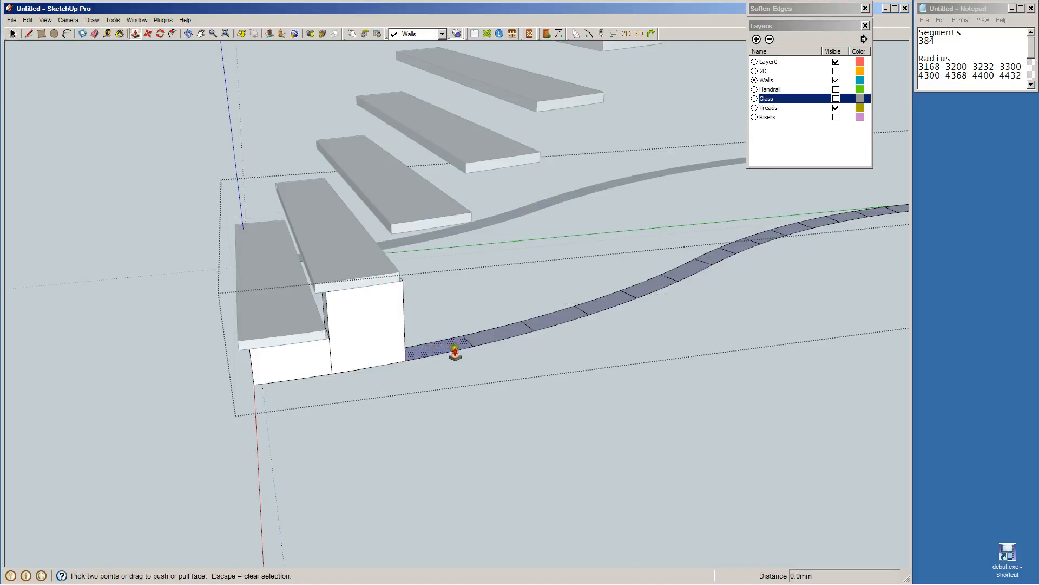
left_click(454, 351)
left_click(454, 224)
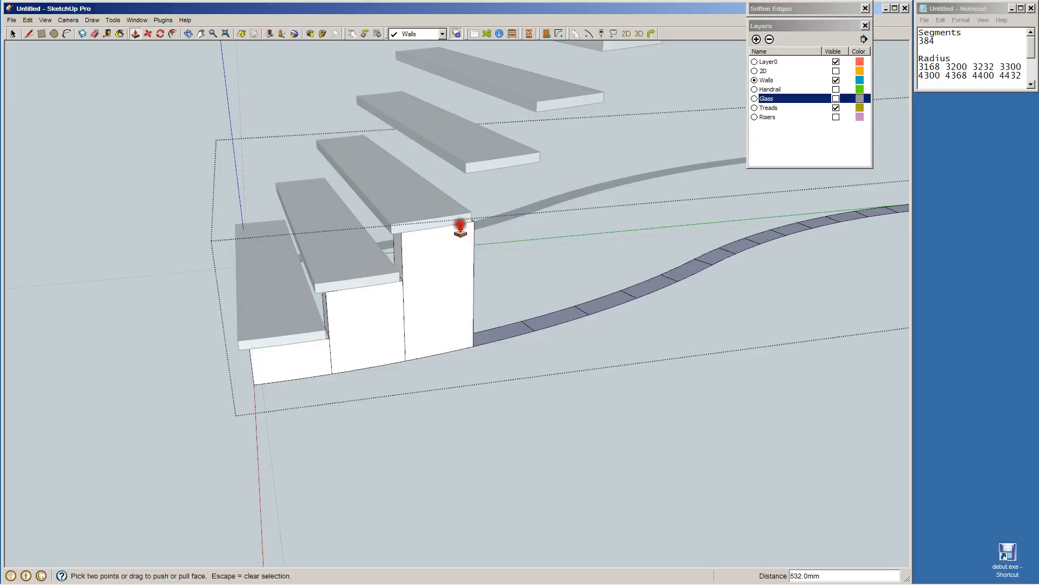
Push/pull the wall strip's fourth segment up to the underside of the fourth tread.
key("space")
left_click(505, 335)
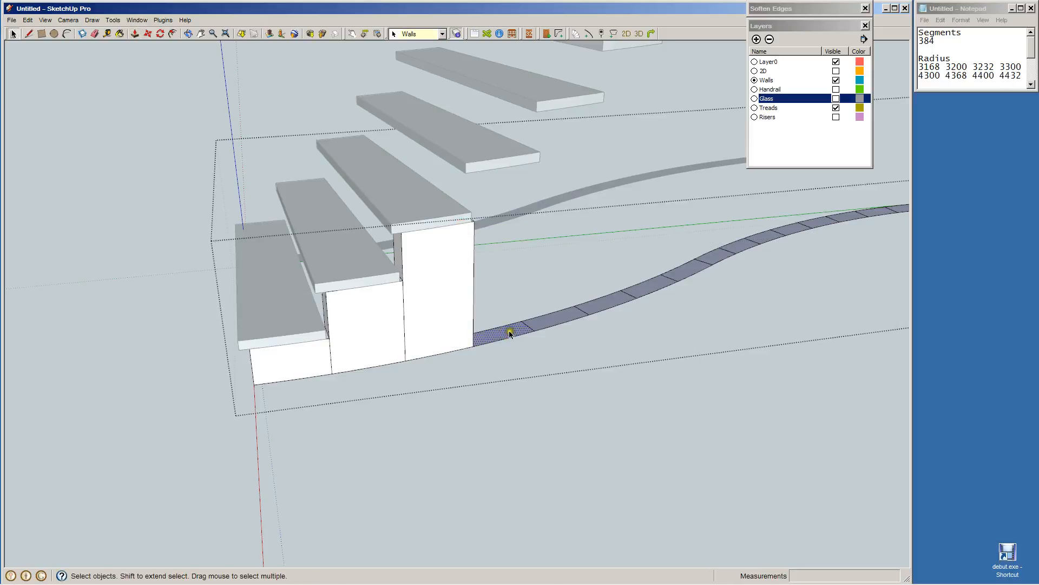
key("p")
left_click(507, 330)
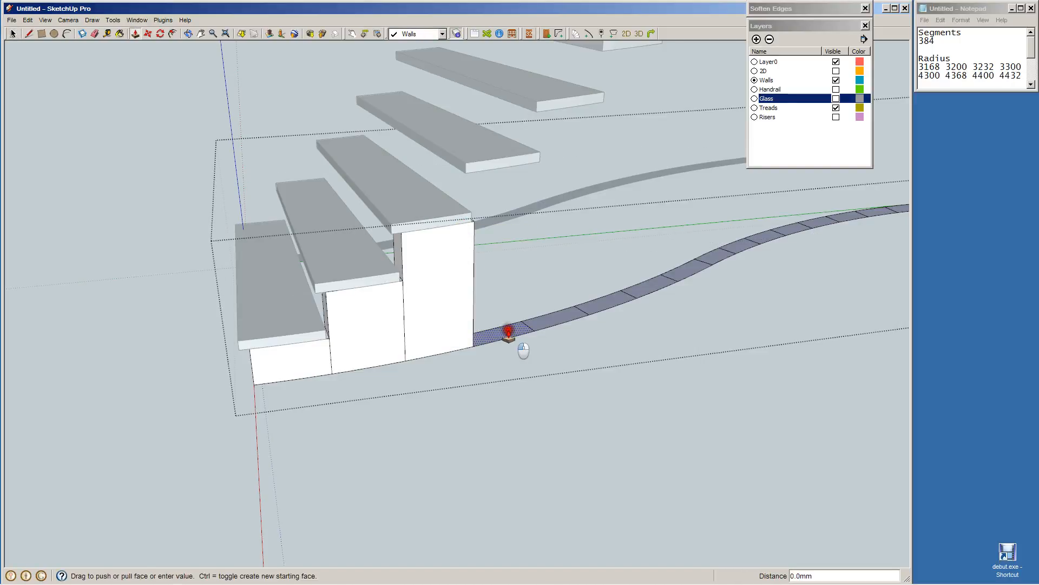
left_click(501, 170)
Push/pull the wall strip's fifth segment up to the underside of the fifth tread.
key("space")
left_click(565, 321)
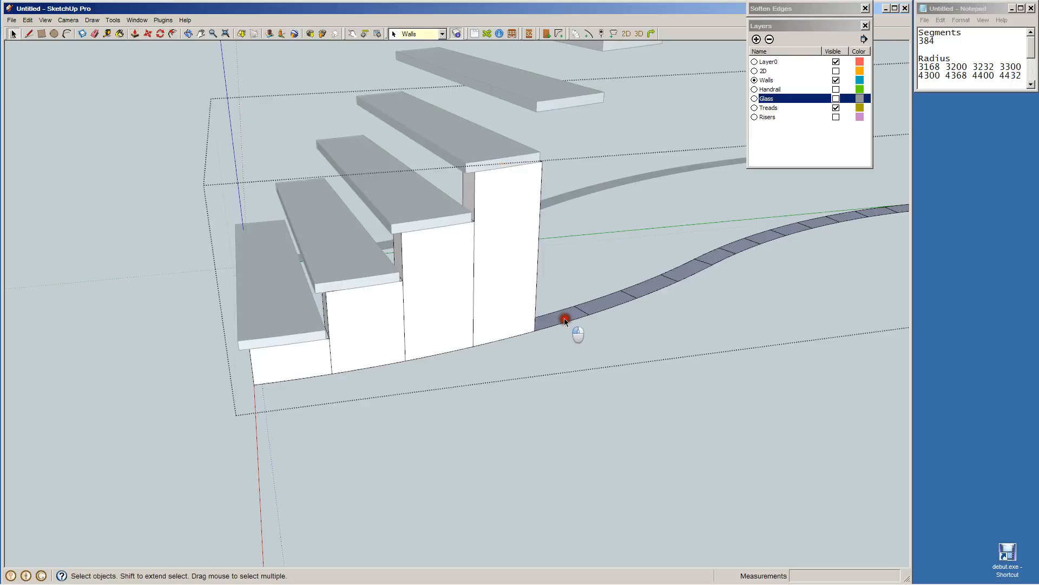
key("p")
left_click(567, 318)
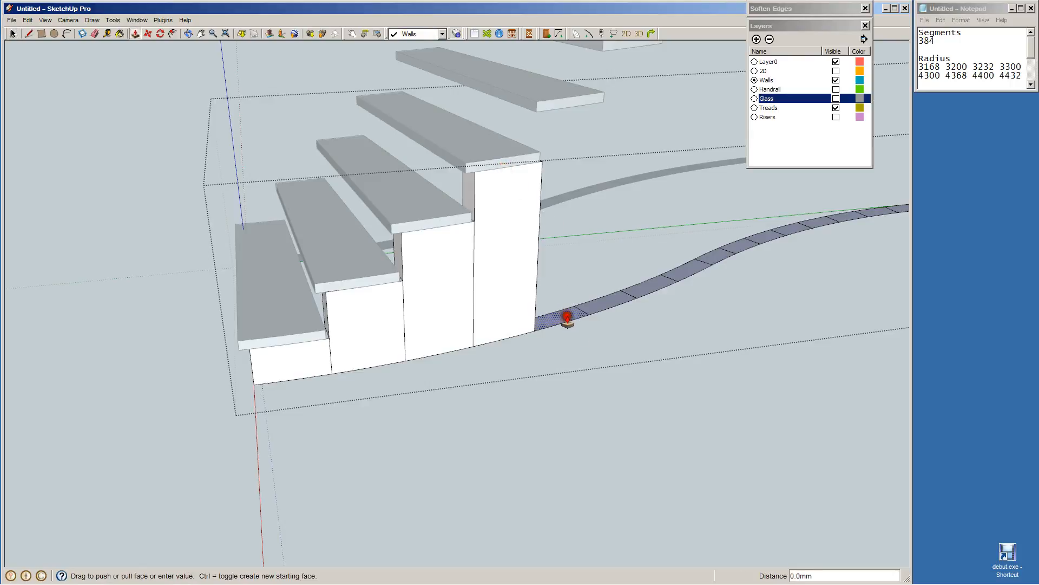
left_click(576, 108)
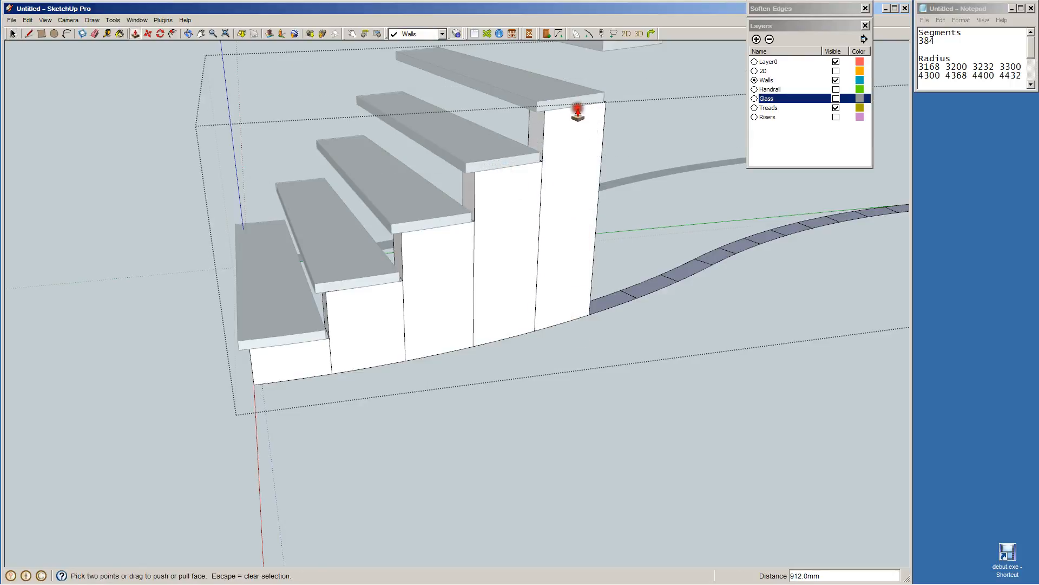
Push/pull the wall strip's sixth and seventh segments up to the undersides of the sixth and seventh treads.
key("space")
middle_click_drag(569, 401, 422, 297)
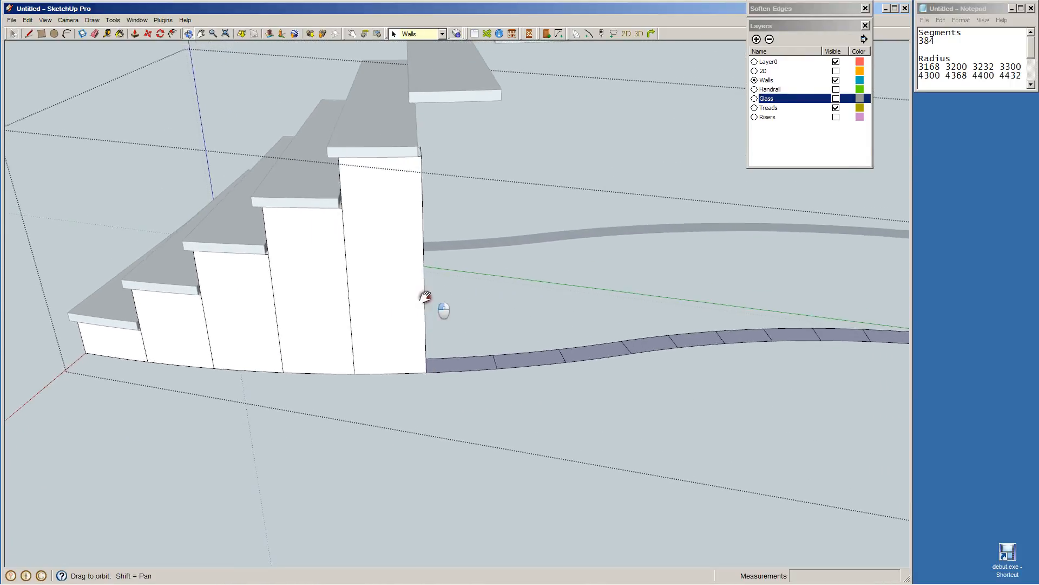
middle_click_drag(473, 364, 469, 379)
left_click(469, 369)
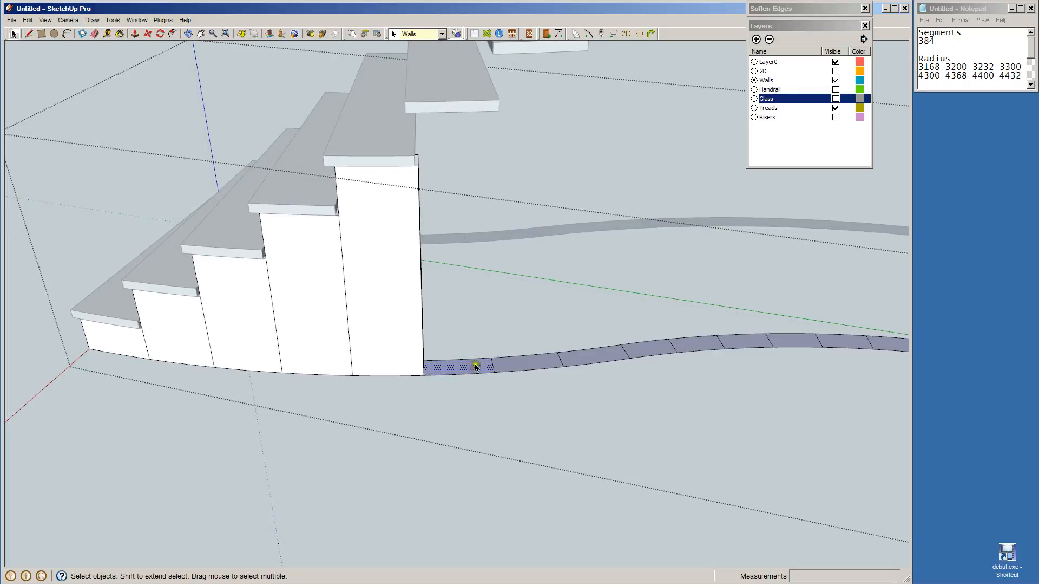
key("p")
left_click_drag(474, 368, 487, 108)
key("space")
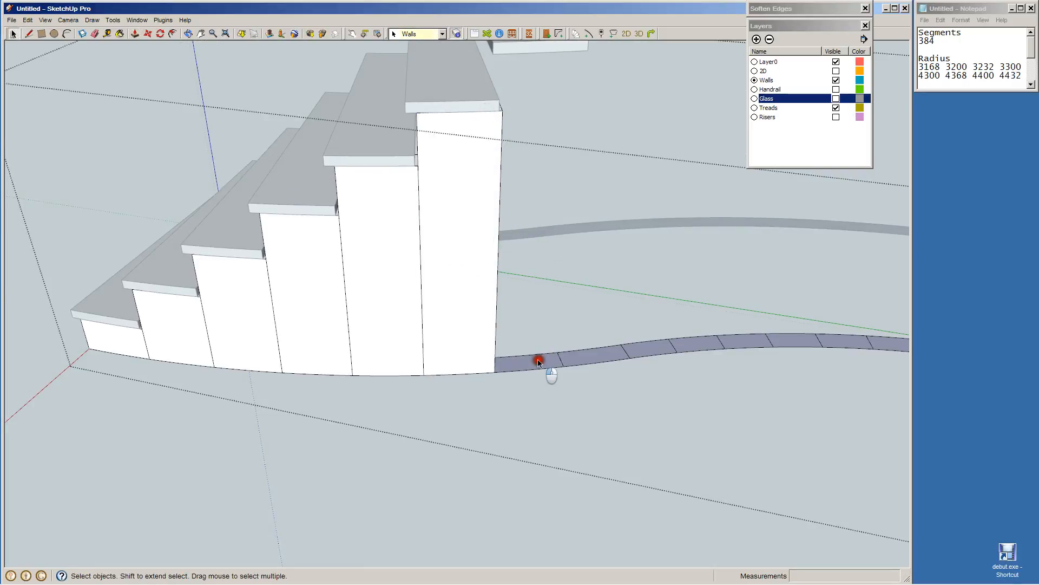
key("p")
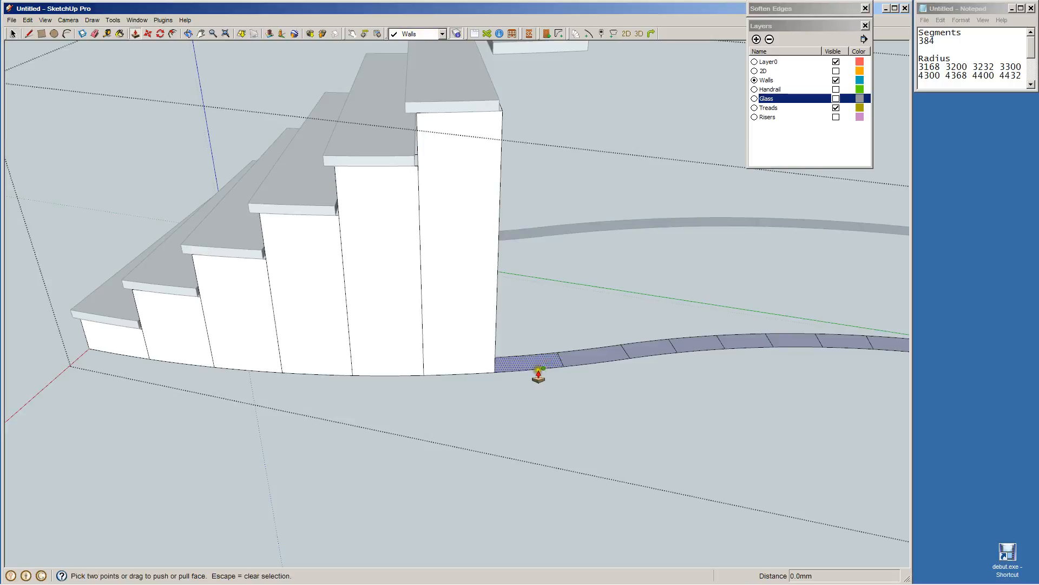
left_click_drag(538, 363, 541, 46)
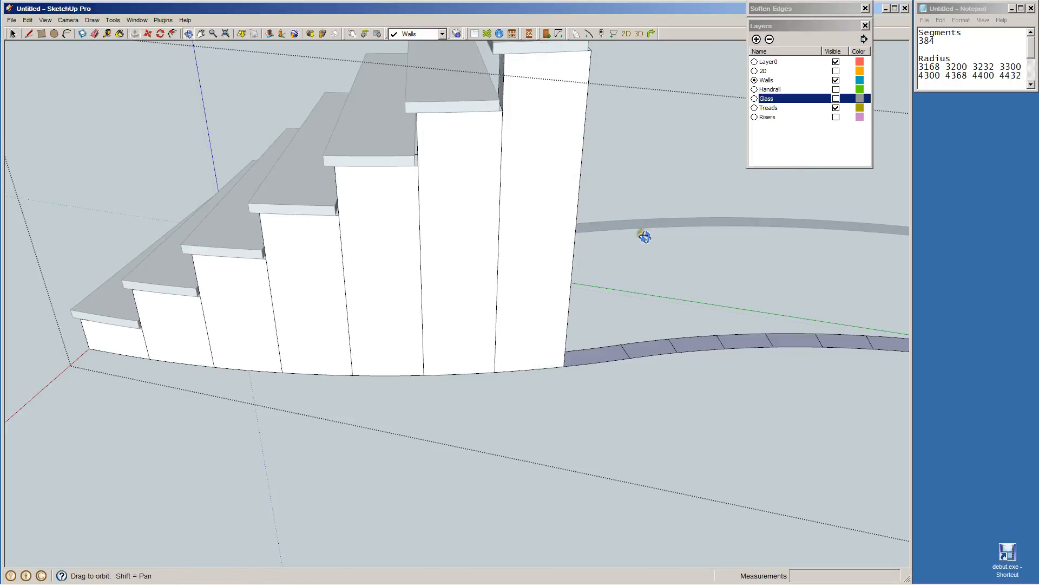
Push/pull the wall strip's eighth segment up by 12 mm and continue it to the underside of the eighth tread.
middle_click_drag(643, 235, 398, 366)
key("space")
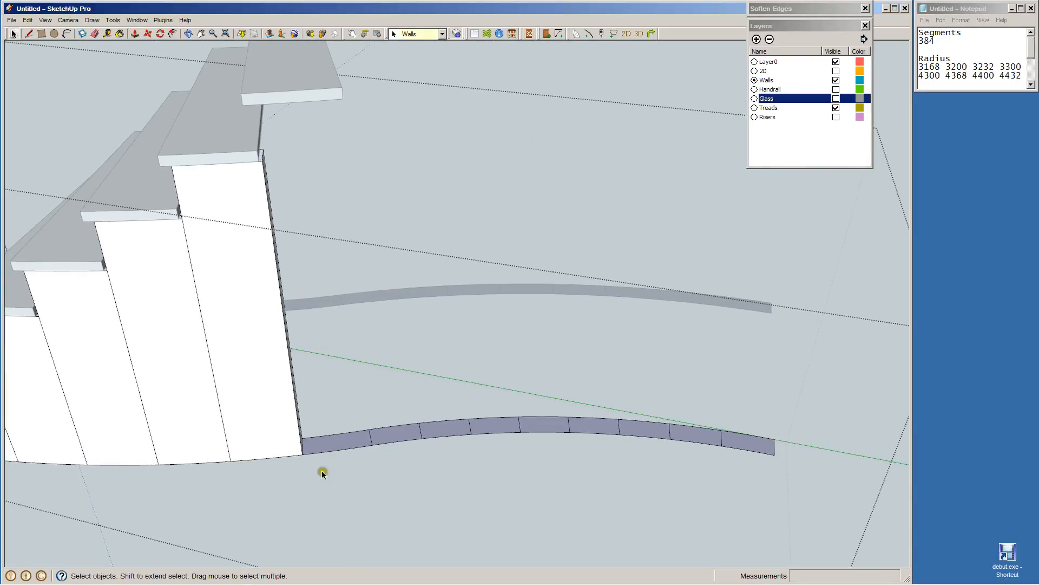
key("p")
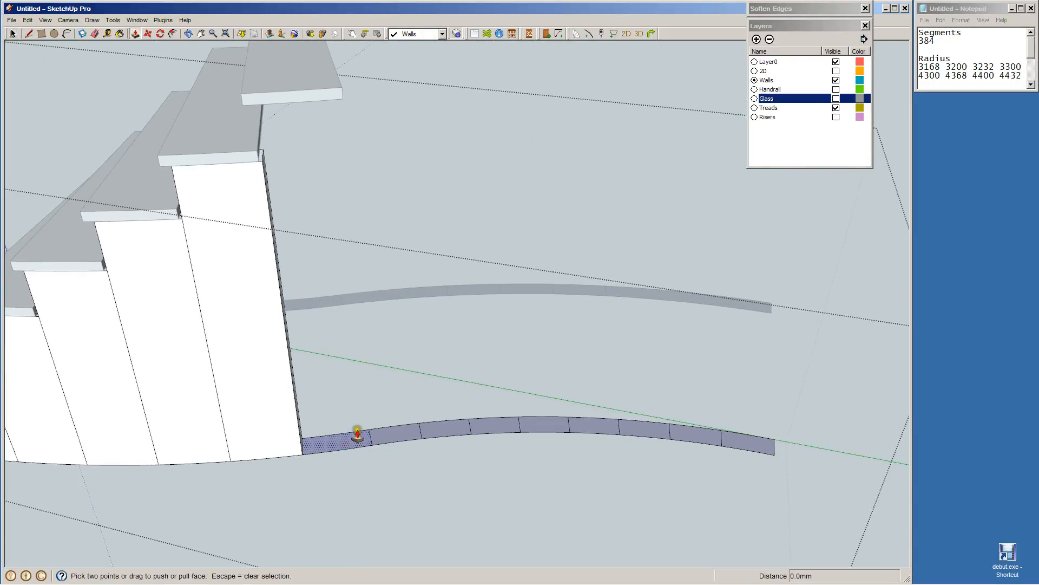
left_click(356, 445)
type("12")
key("Return")
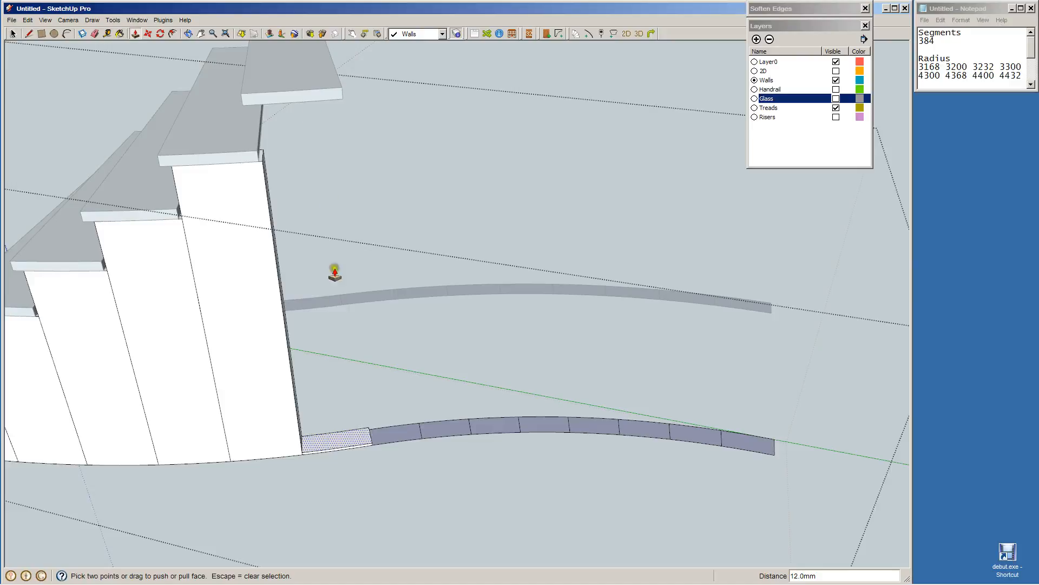
left_click(349, 433)
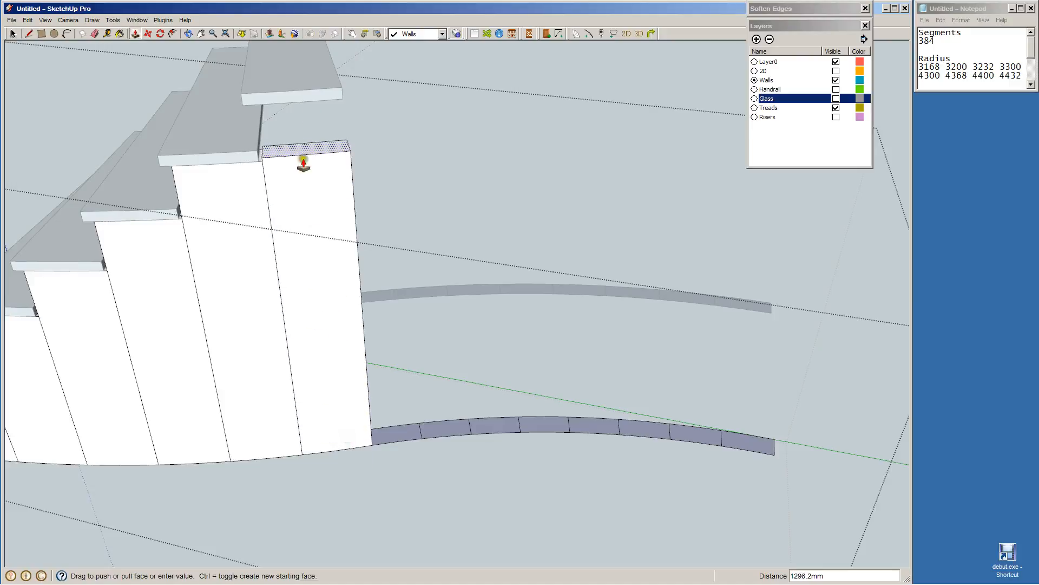
left_click(301, 103)
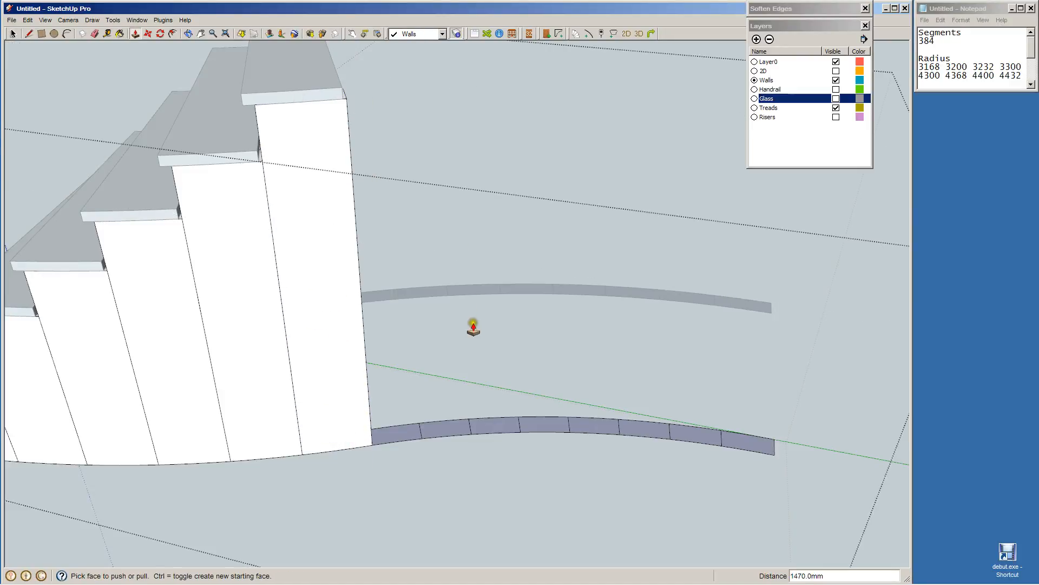
Push/pull the wall strip's ninth segment up to the underside of the ninth tread.
key("o")
left_click_drag(446, 271, 431, 418)
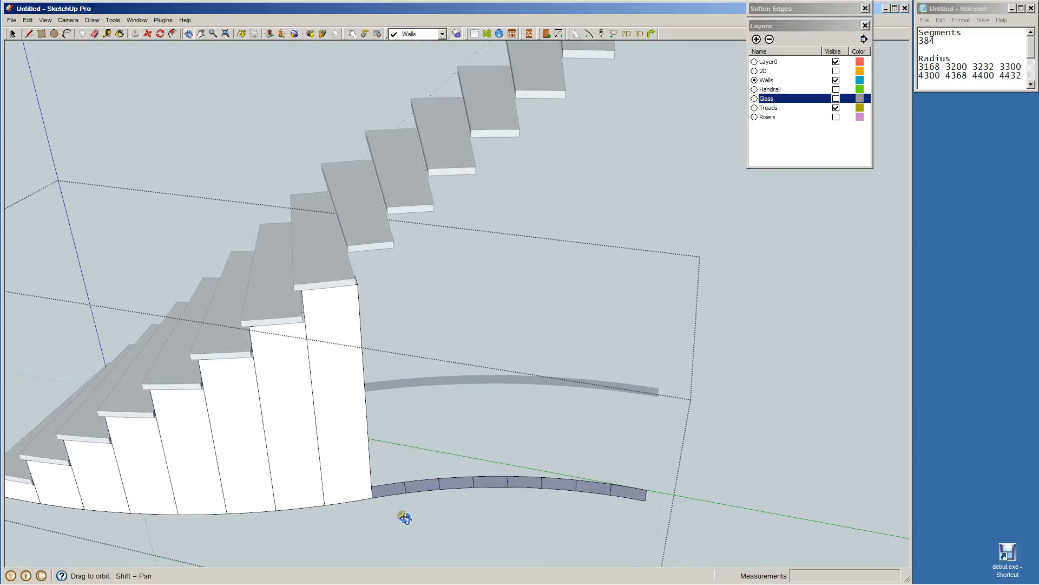
key("space")
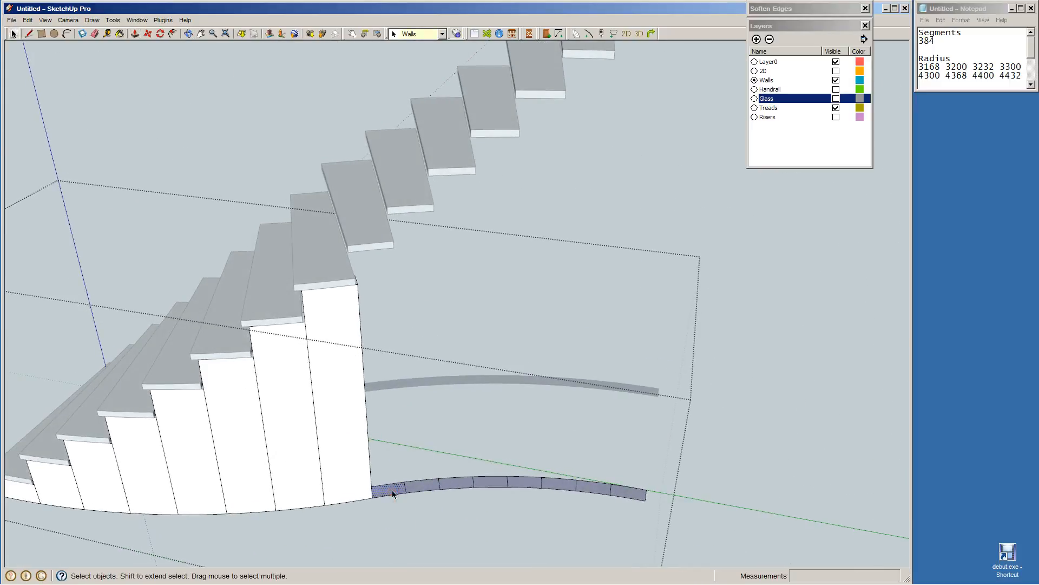
key("p")
left_click(396, 491)
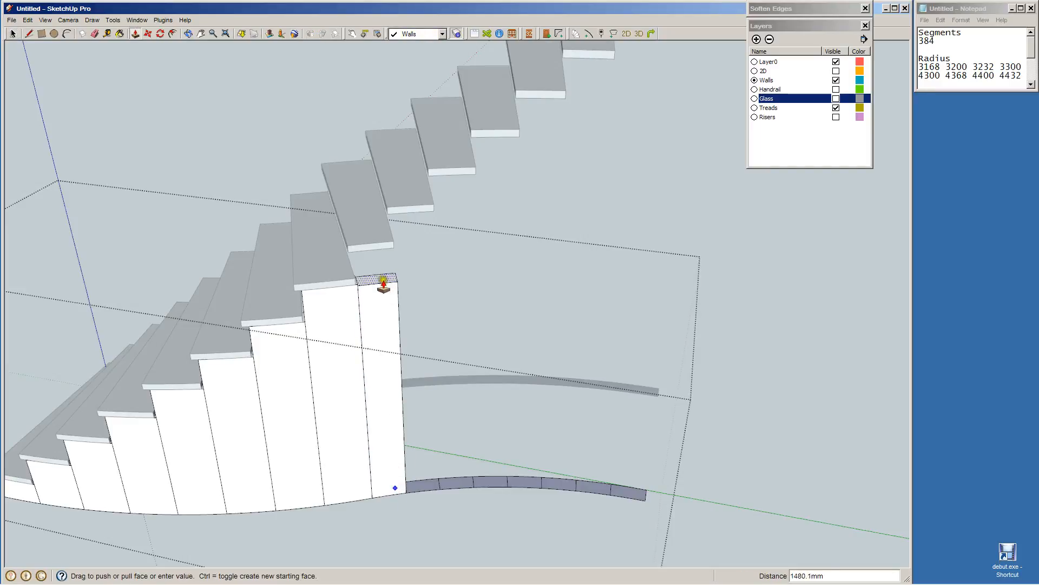
left_click(385, 247)
Push/pull the wall strip's tenth segment up to the underside of the tenth tread.
key("space")
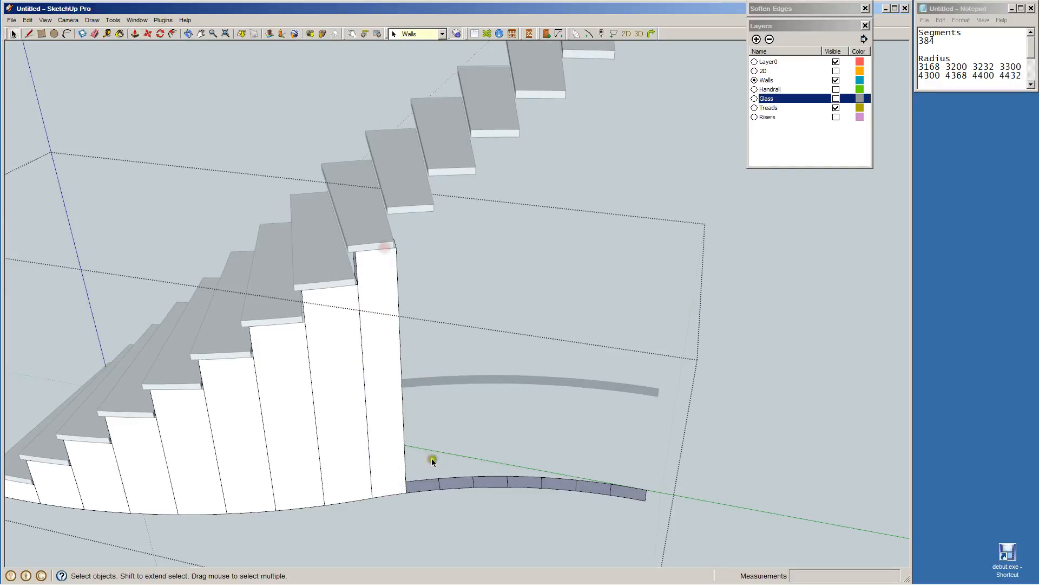
left_click(430, 489)
key("p")
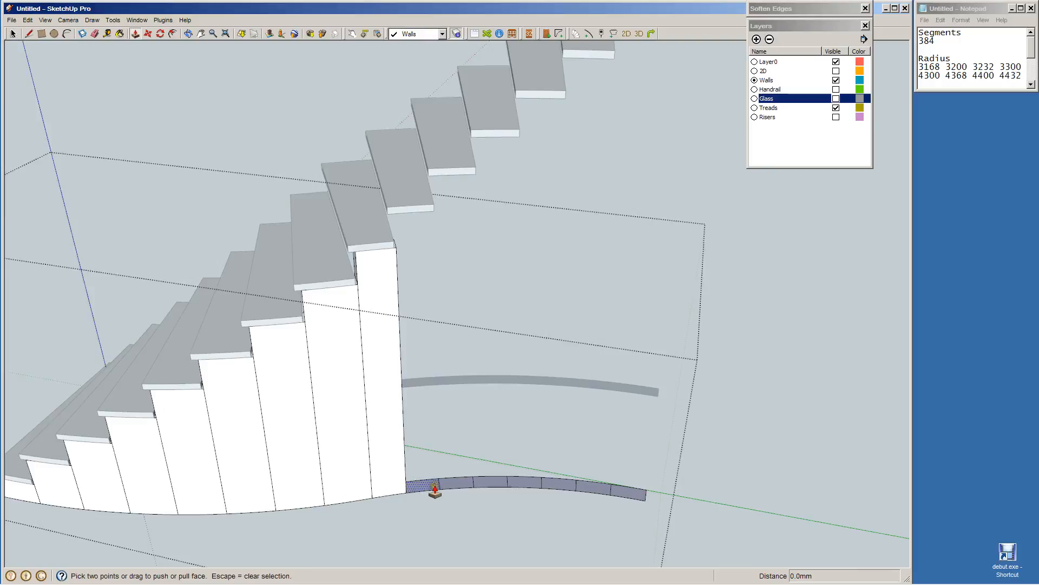
left_click(430, 490)
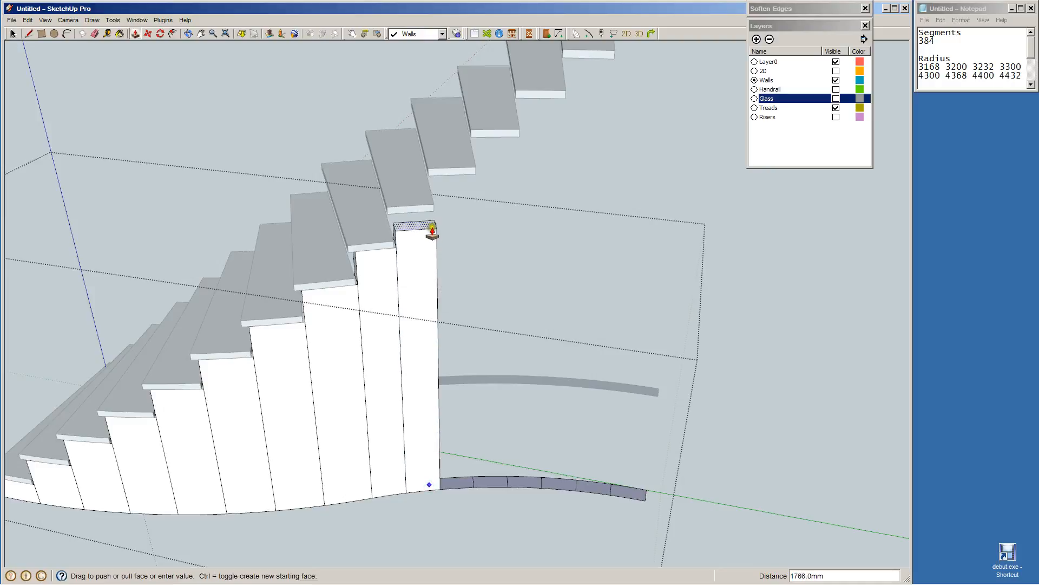
left_click(426, 216)
Push/pull the wall strip's eleventh and twelfth segments up to the undersides of the eleventh and twelfth treads.
key("space")
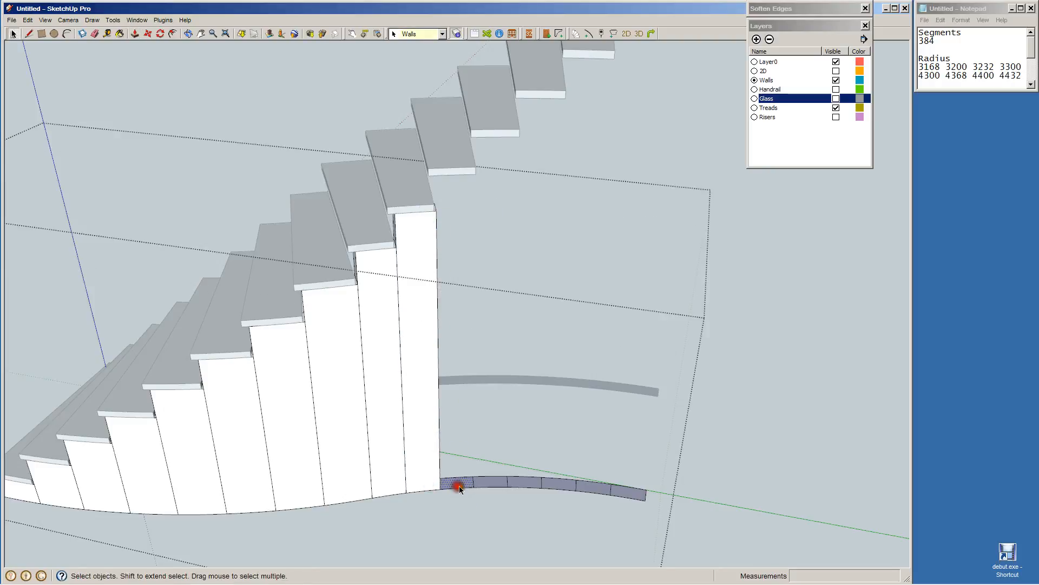
key("p")
left_click(465, 483)
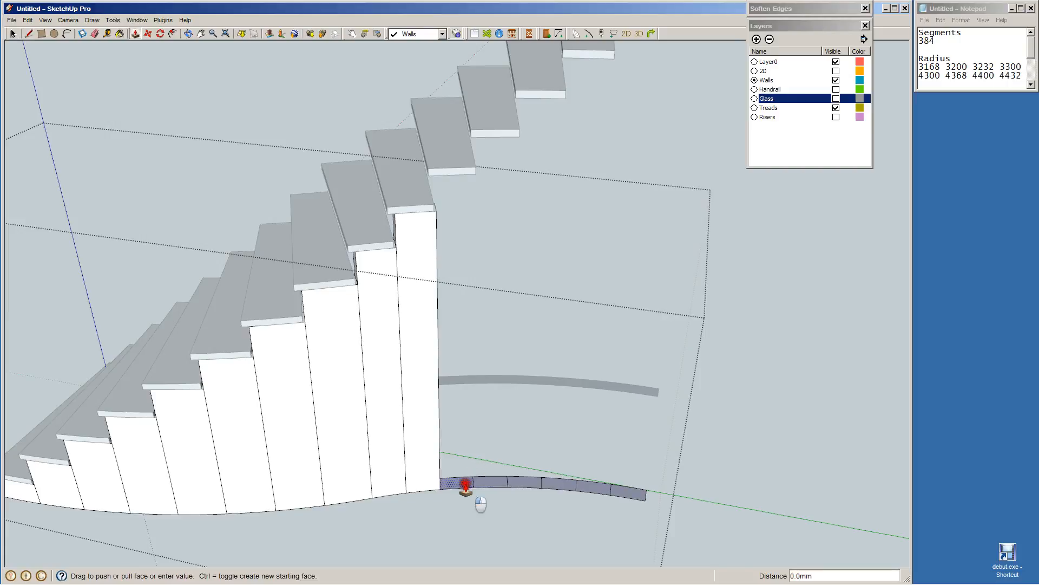
left_click(466, 176)
key("space")
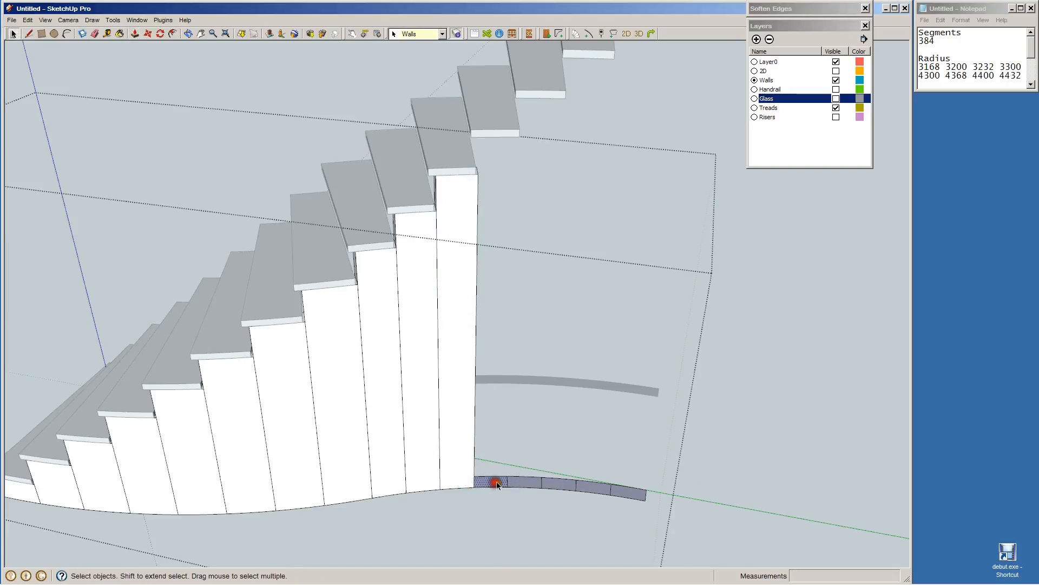
key("p")
left_click(498, 484)
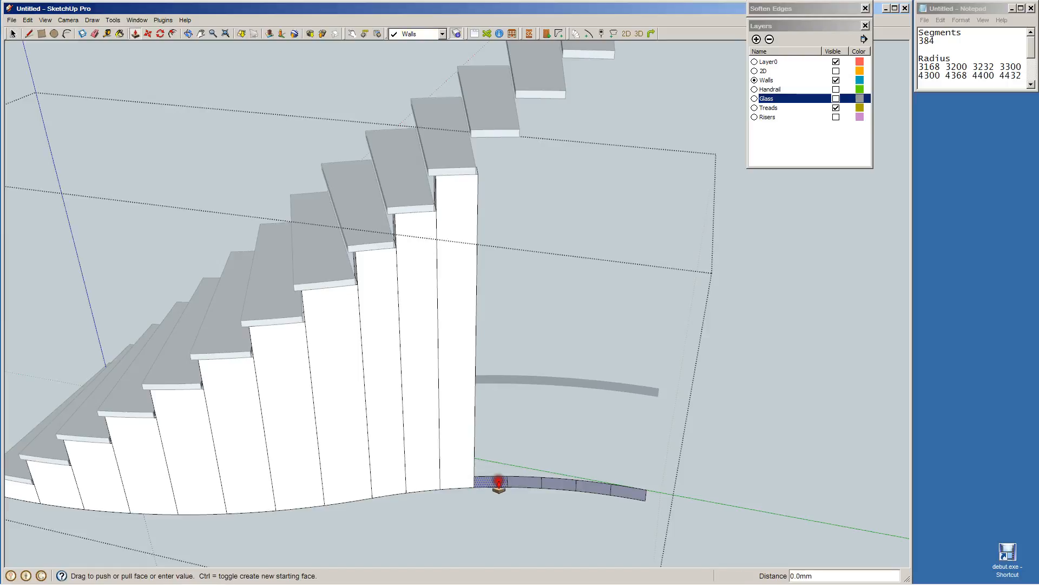
left_click(509, 136)
Push/pull the wall strip's thirteenth segment up to the underside of the thirteenth tread.
key("space")
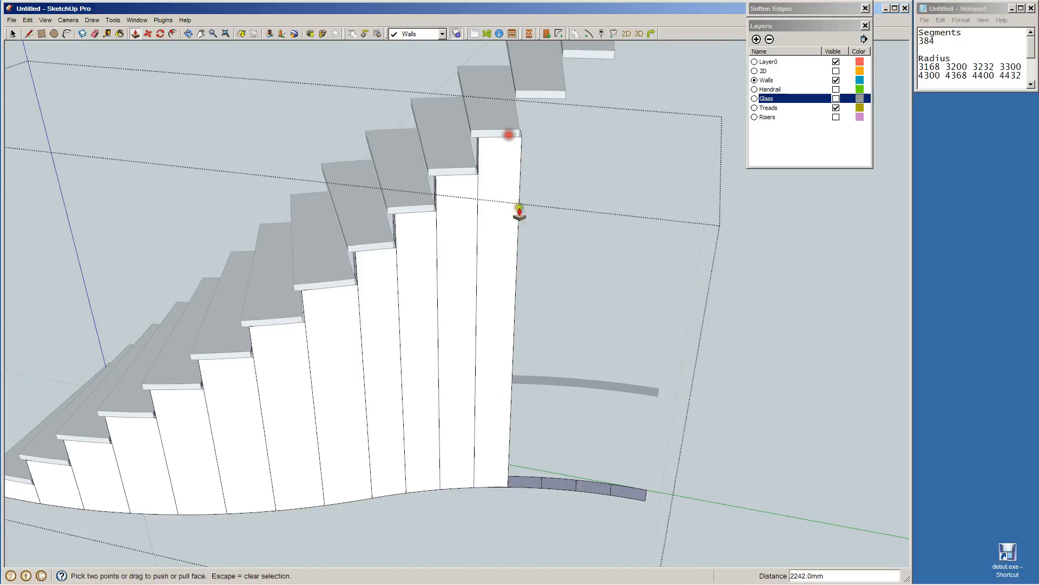
left_click(530, 486)
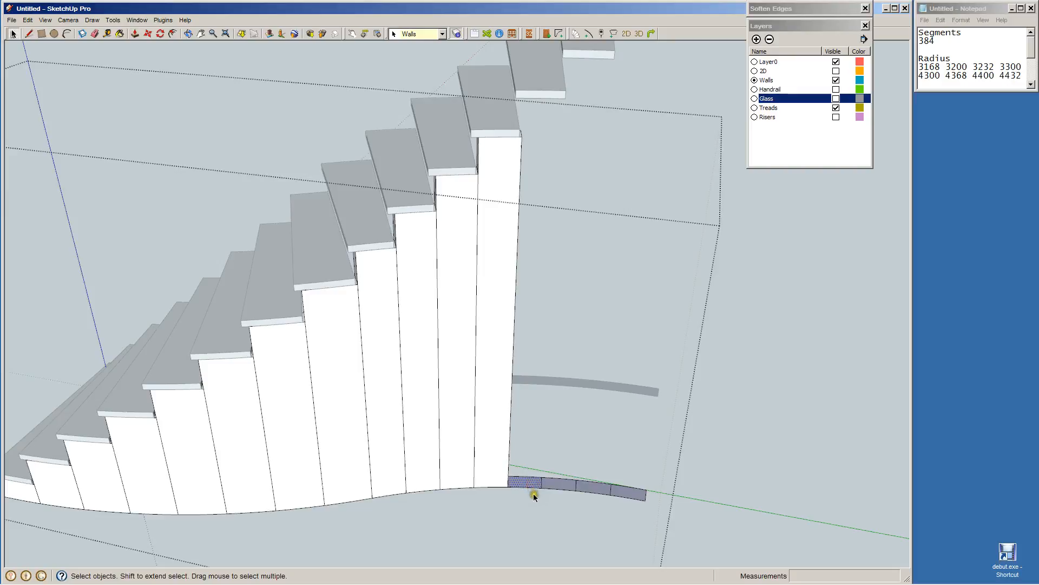
key("p")
left_click(534, 485)
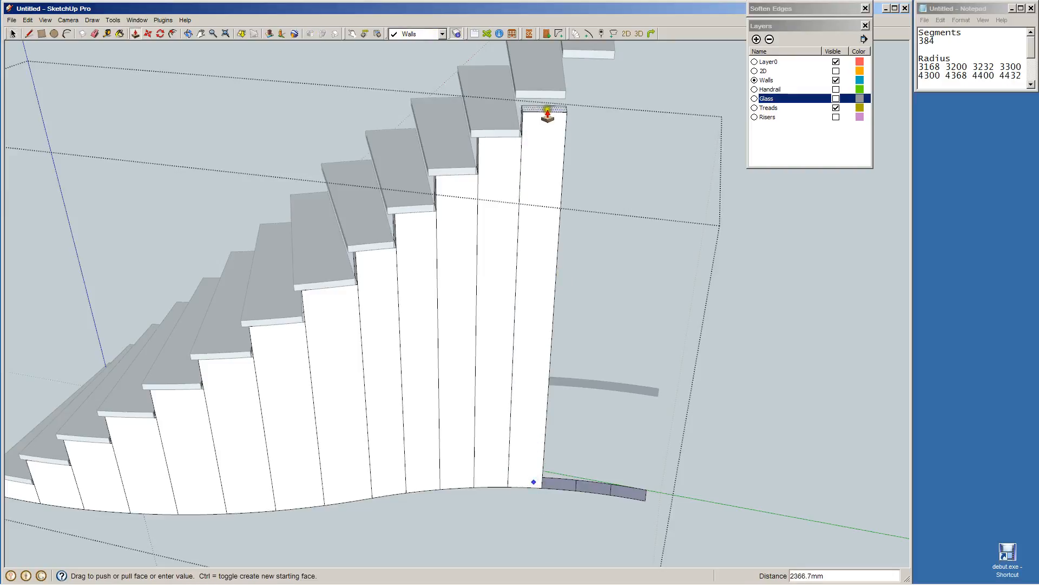
left_click(550, 103)
Push/pull the wall strip's fourteenth segment up to the underside of the fourteenth tread.
key("space")
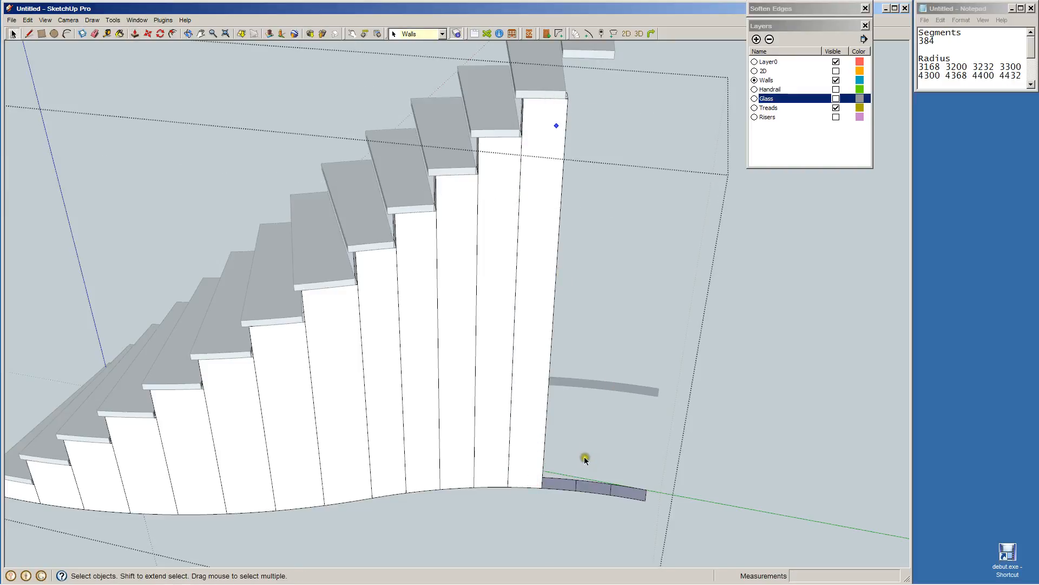
scroll(574, 460, "down", 2)
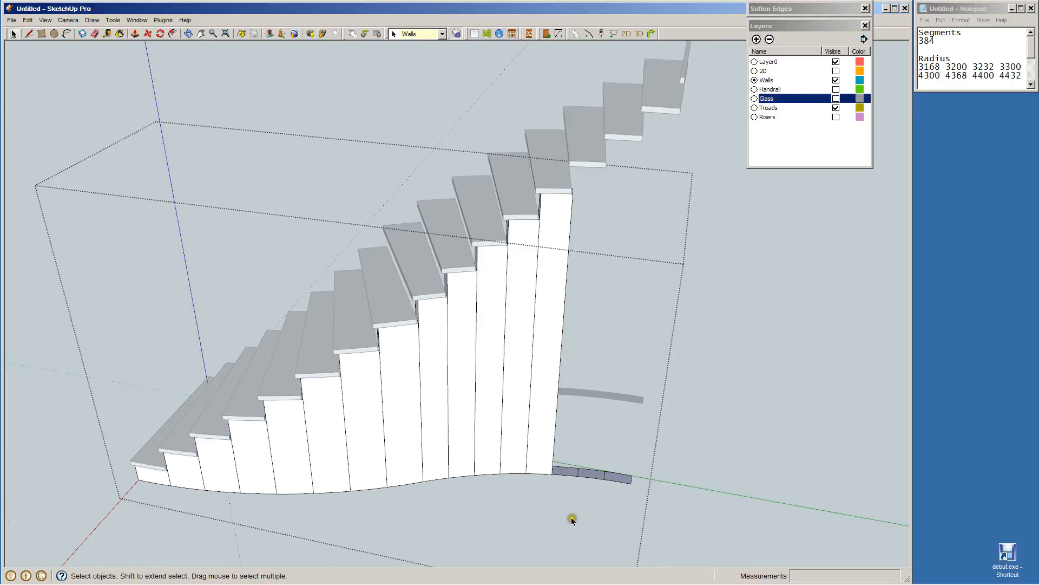
left_click(569, 473)
key("p")
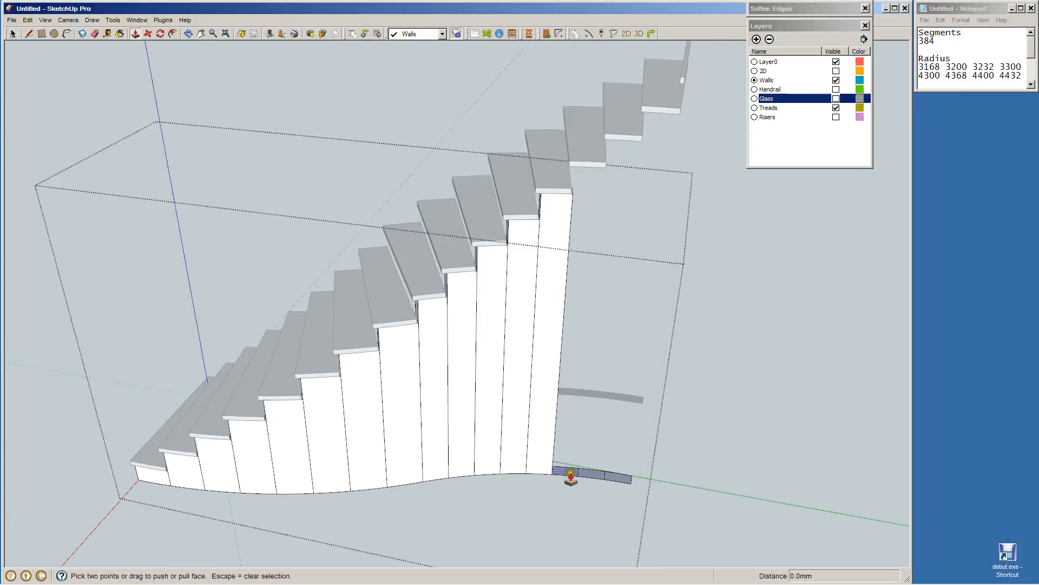
left_click_drag(571, 476, 597, 174)
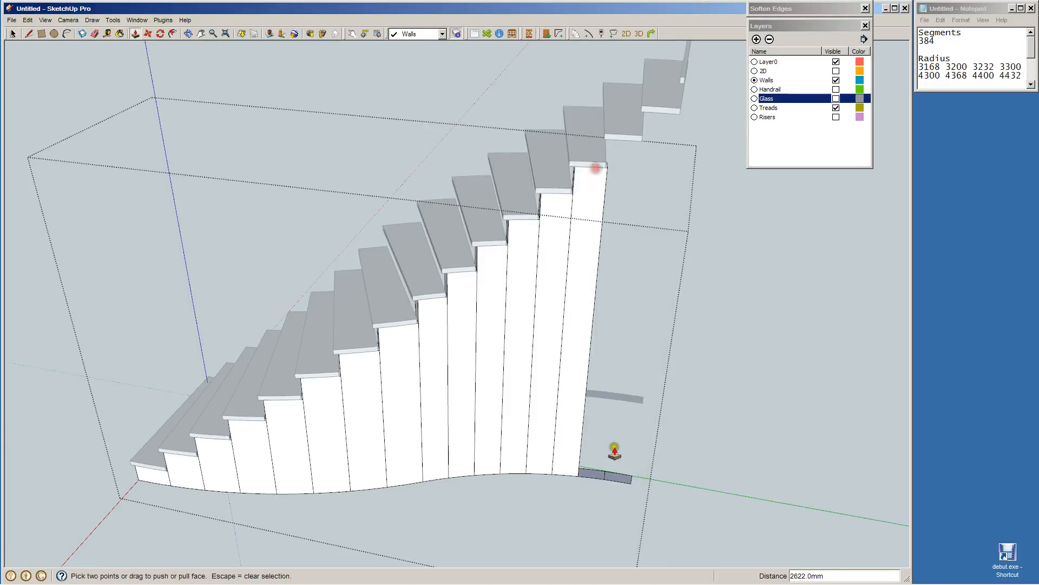
Push/pull the wall strip's last two segments up to the undersides of the fifteenth and sixteenth treads.
key("space")
left_click(593, 475)
key("p")
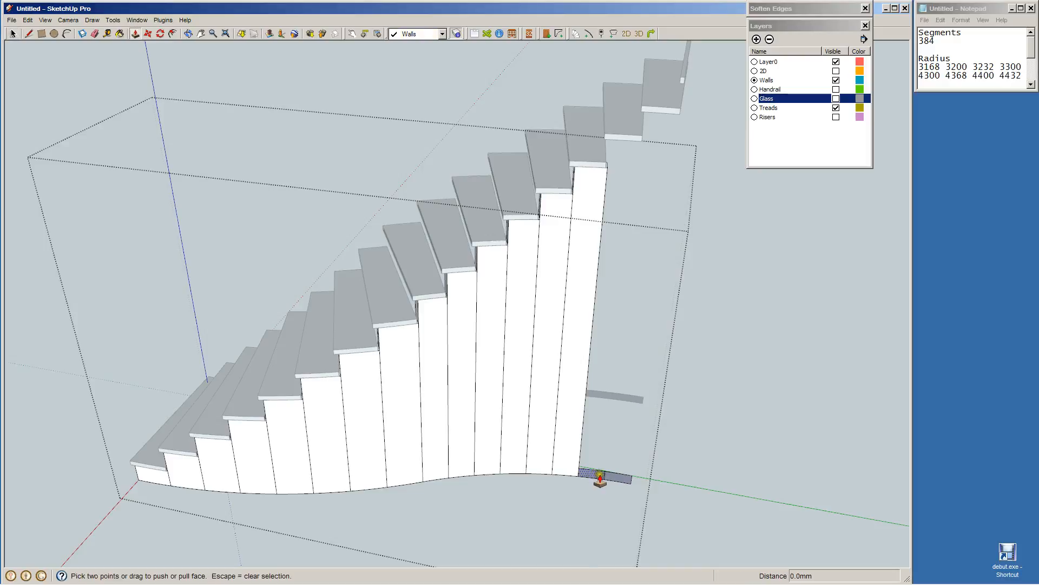
left_click_drag(593, 476, 627, 142)
key("space")
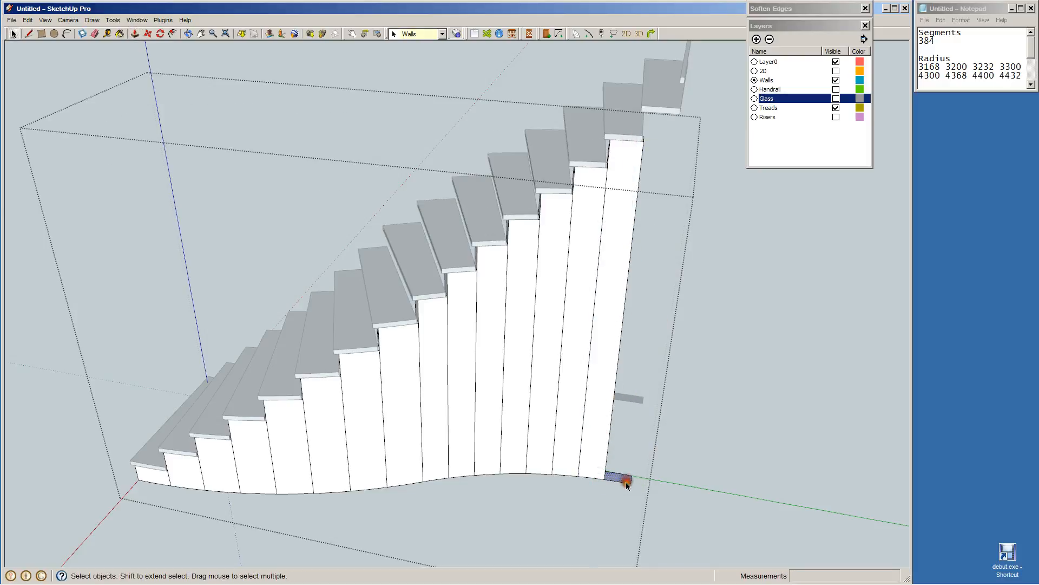
key("p")
left_click_drag(621, 480, 670, 117)
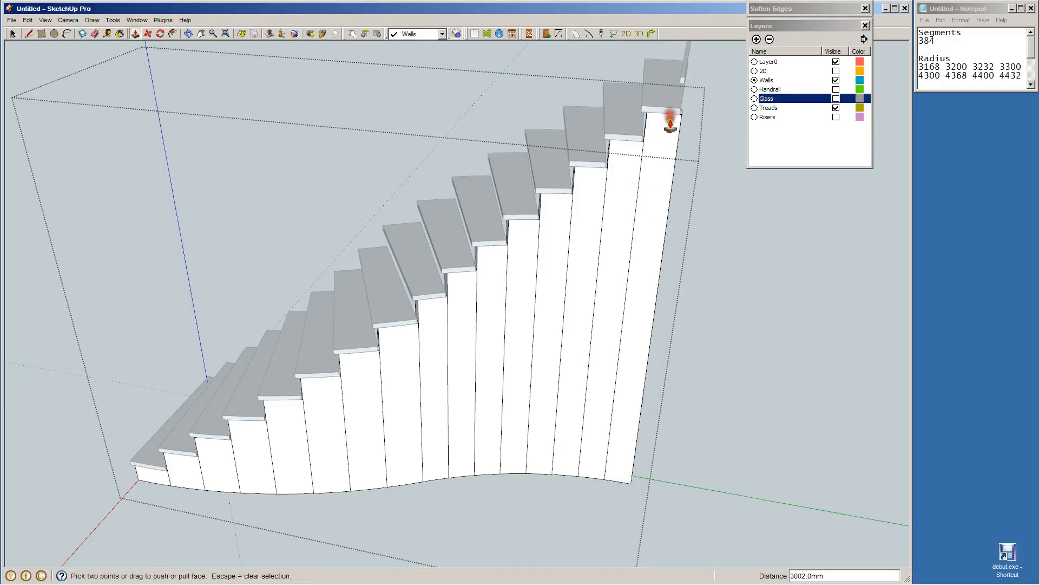
key("space")
left_click(706, 428)
double_click(618, 421)
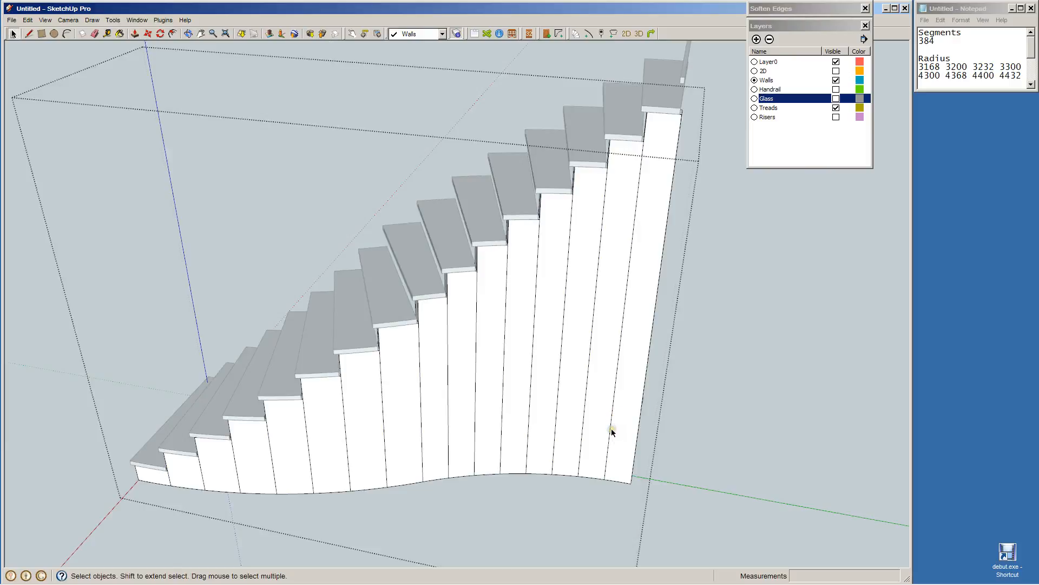
left_click(612, 431)
left_click(612, 429)
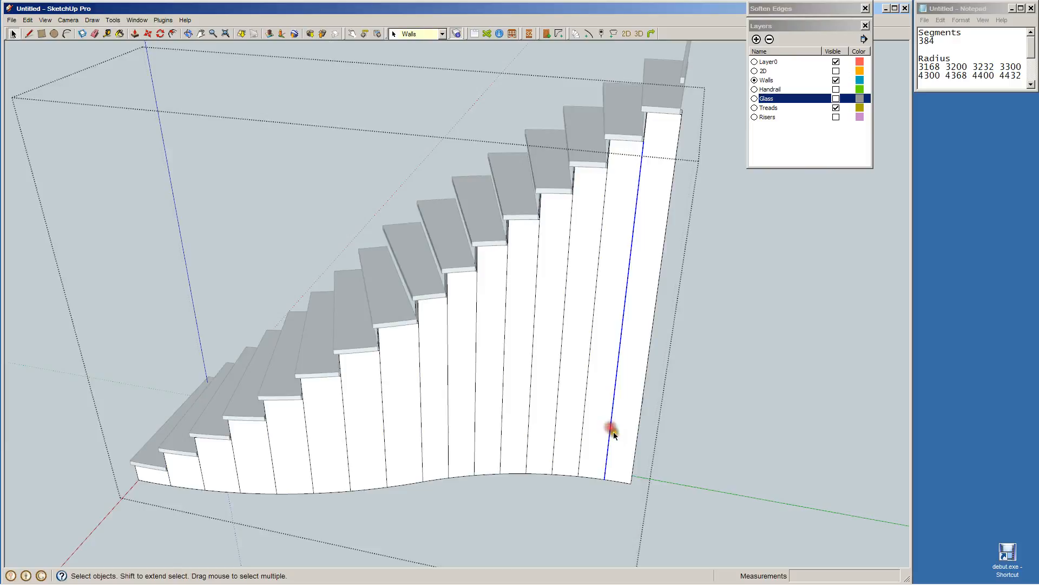
left_click(756, 458)
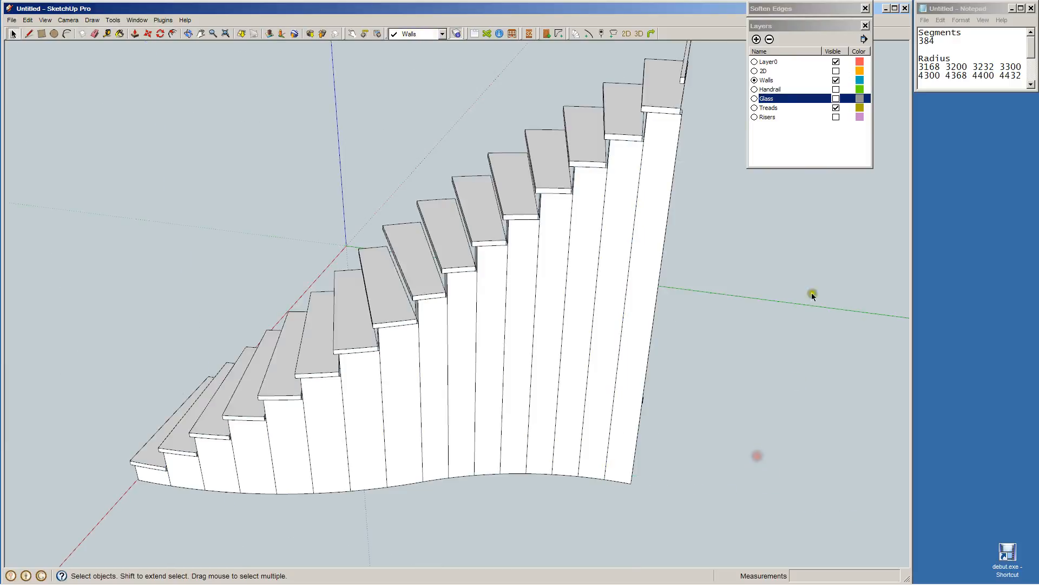
Try to soften the raised wall group's edges with an angle between normals of 15.8 degrees.
left_click(604, 379)
left_click(793, 9)
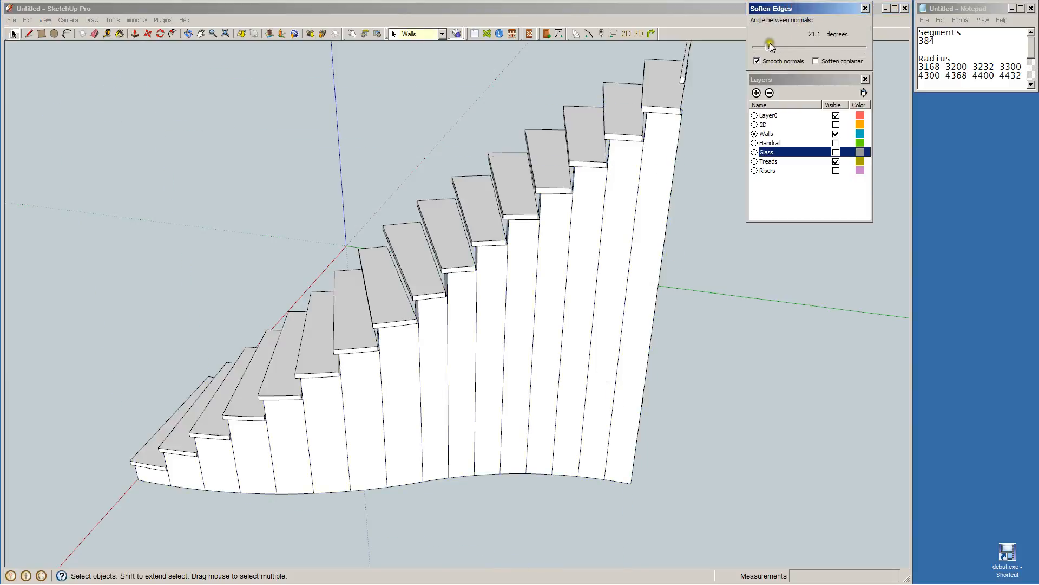
mouse_move(770, 47)
left_mouse_down()
mouse_move(756, 56)
mouse_move(764, 62)
left_mouse_up()
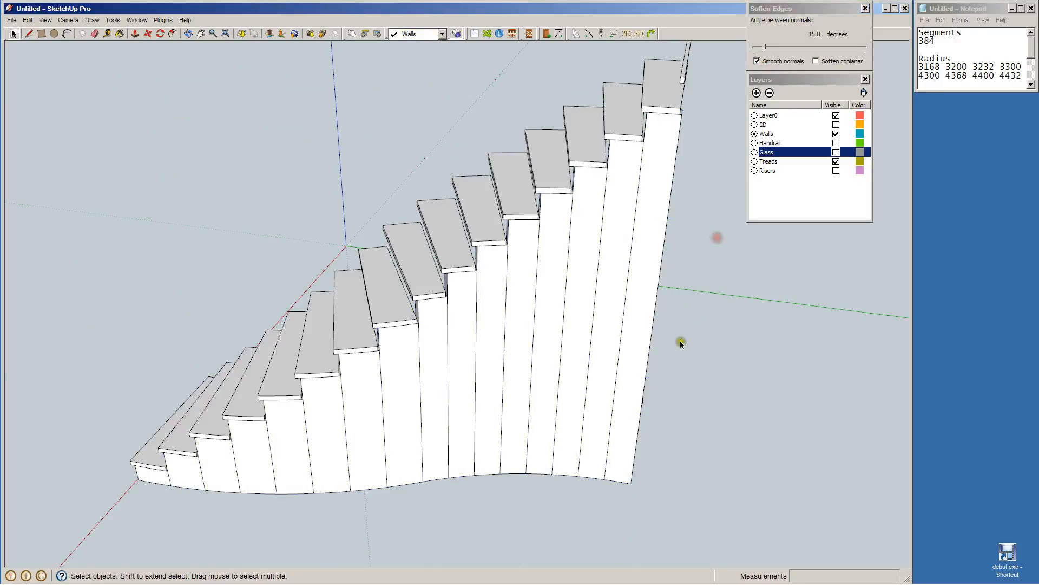
Inside the wall group, erase the vertical segment lines on the outer face, keeping the middle line where the curve reverses.
left_click(625, 398)
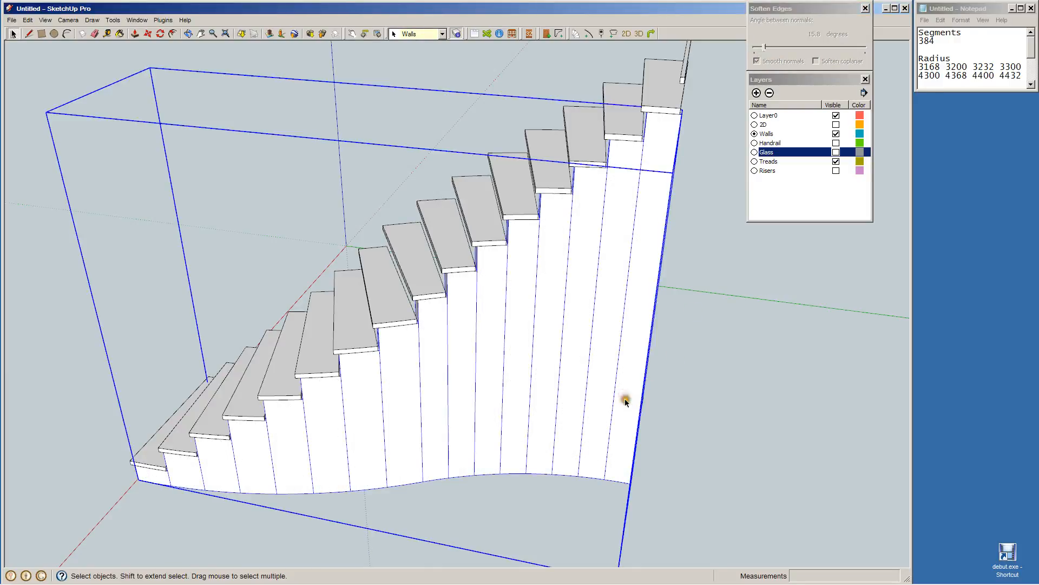
double_click(628, 417)
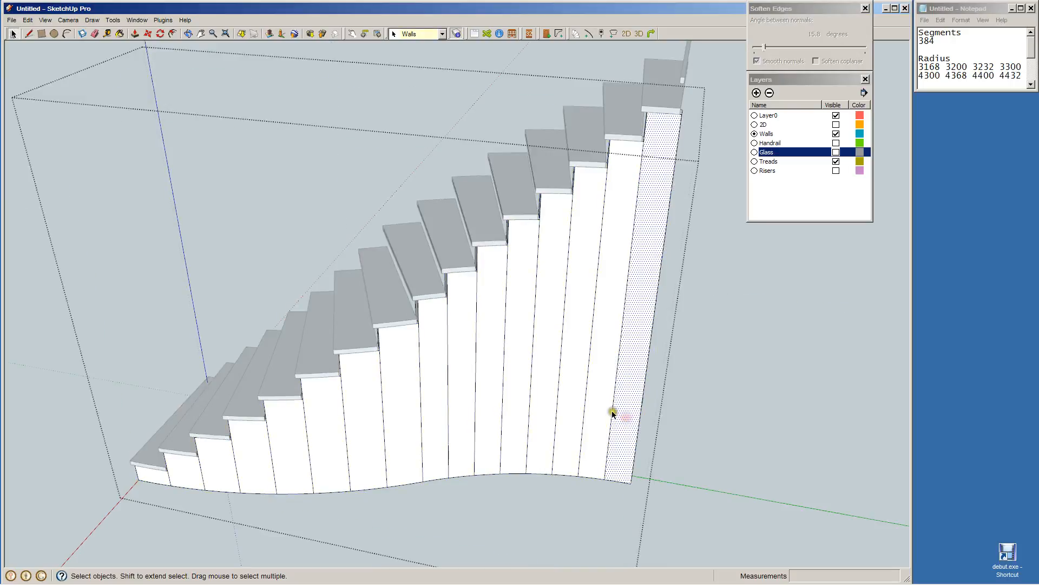
left_click(612, 412)
key("e")
mouse_move(622, 408)
left_mouse_down()
mouse_move(573, 403)
mouse_move(167, 476)
left_mouse_up()
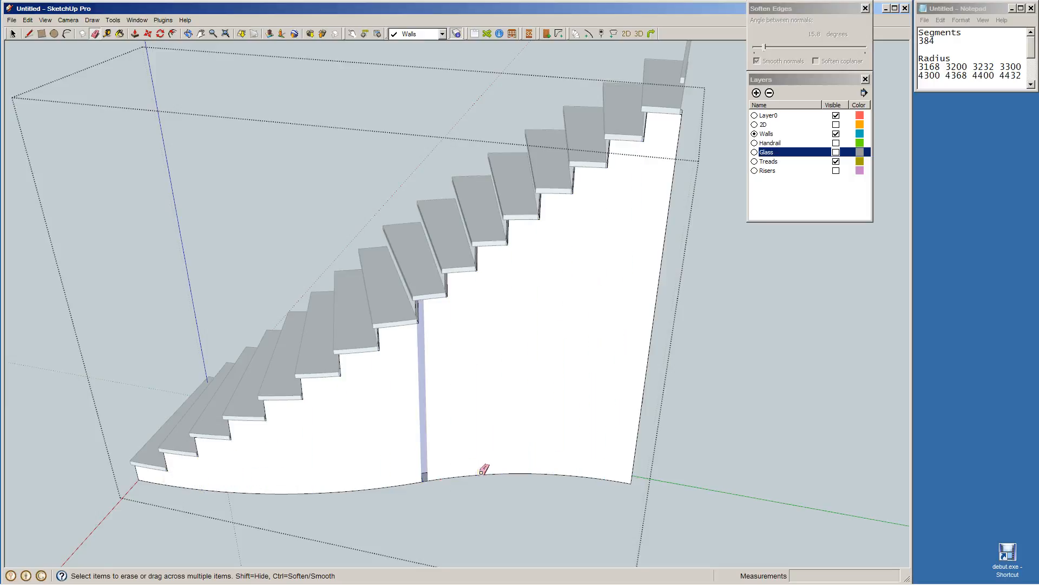
key("ctrl+z")
mouse_move(447, 443)
left_mouse_down()
mouse_move(505, 430)
mouse_move(621, 437)
left_mouse_up()
mouse_move(392, 452)
left_mouse_down()
mouse_move(239, 482)
mouse_move(169, 479)
left_mouse_up()
Delete the middle segment line on the wall's underside and try deleting the vertical line that meets it.
scroll(454, 449, "up", 8)
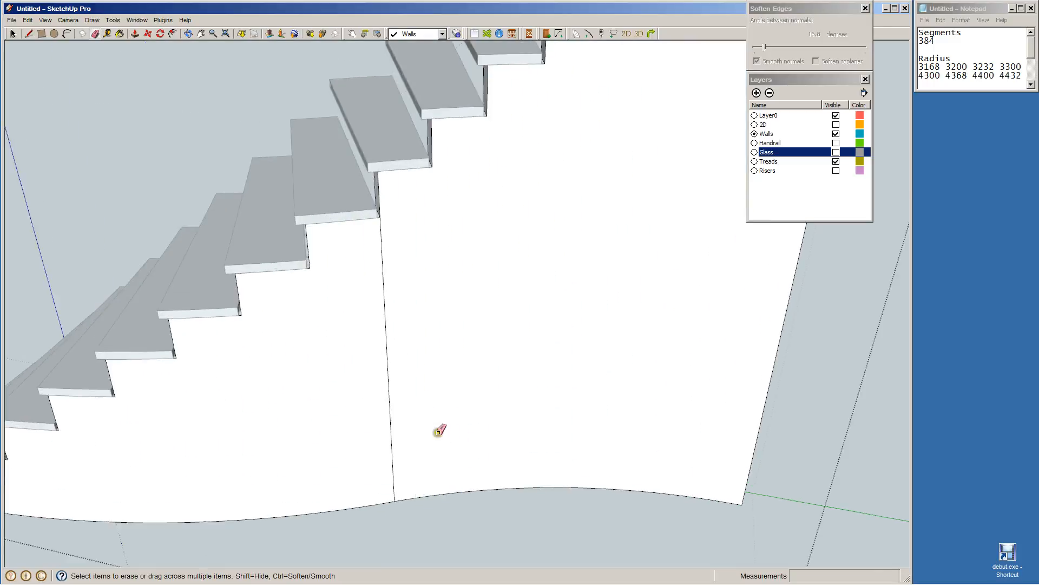
key("space")
left_click(368, 436)
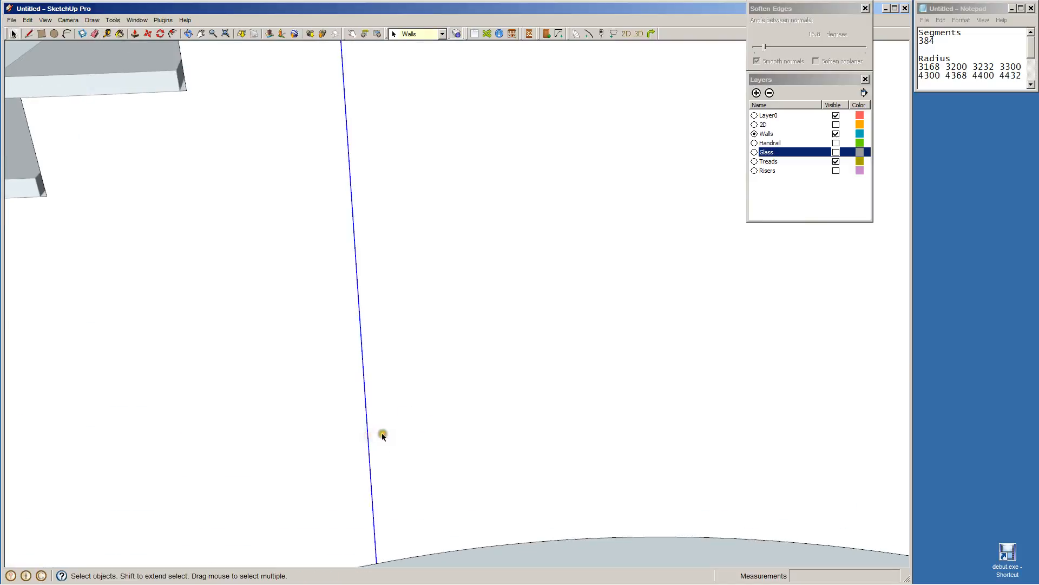
scroll(382, 435, "down", 4)
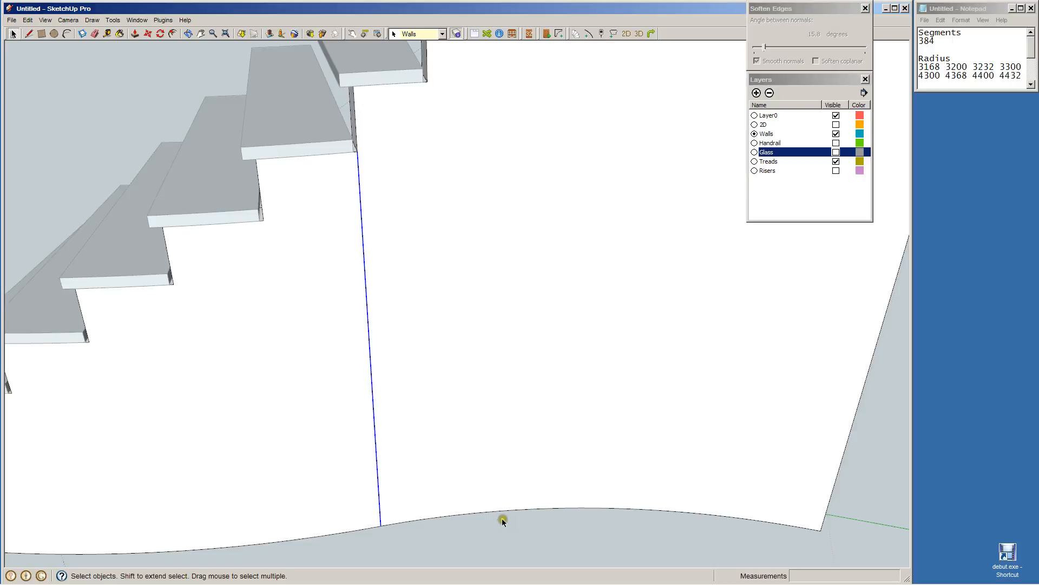
mouse_move(504, 515)
middle_mouse_down()
mouse_move(487, 470)
mouse_move(481, 220)
mouse_move(417, 260)
mouse_move(365, 223)
mouse_move(375, 237)
middle_mouse_up()
left_click(350, 225)
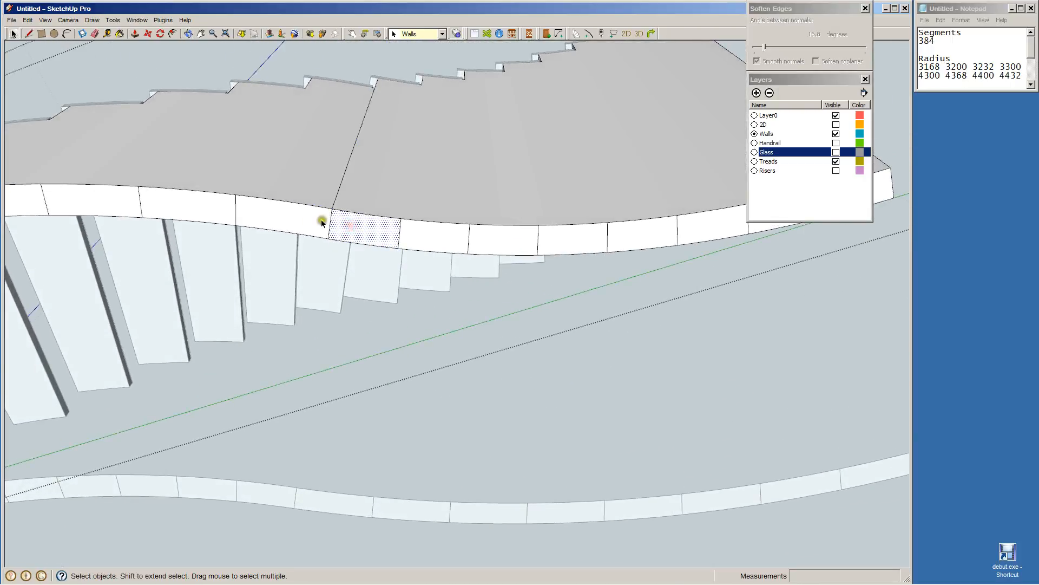
left_click(330, 223)
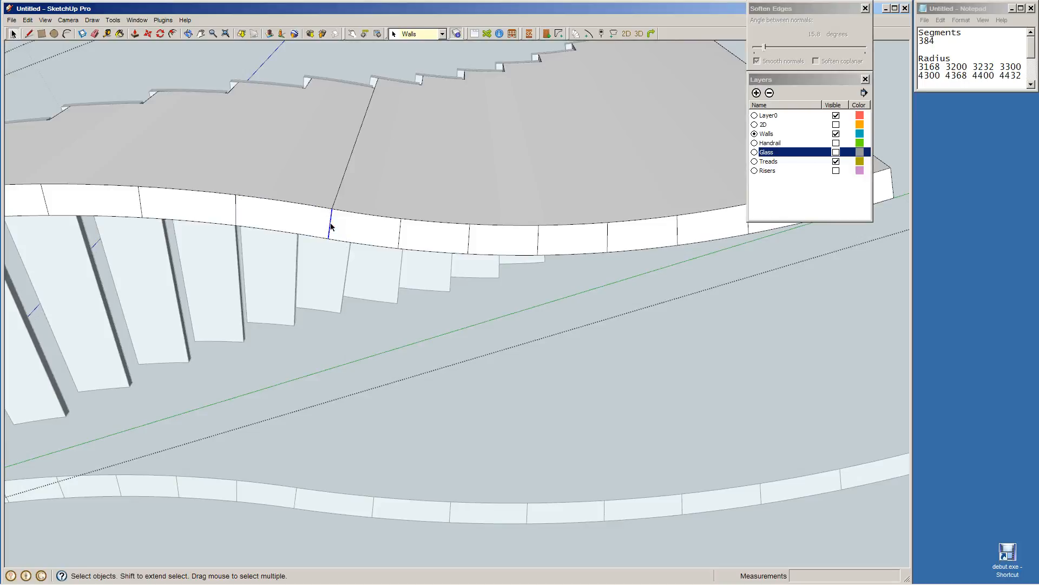
left_click(346, 185)
left_click(351, 191)
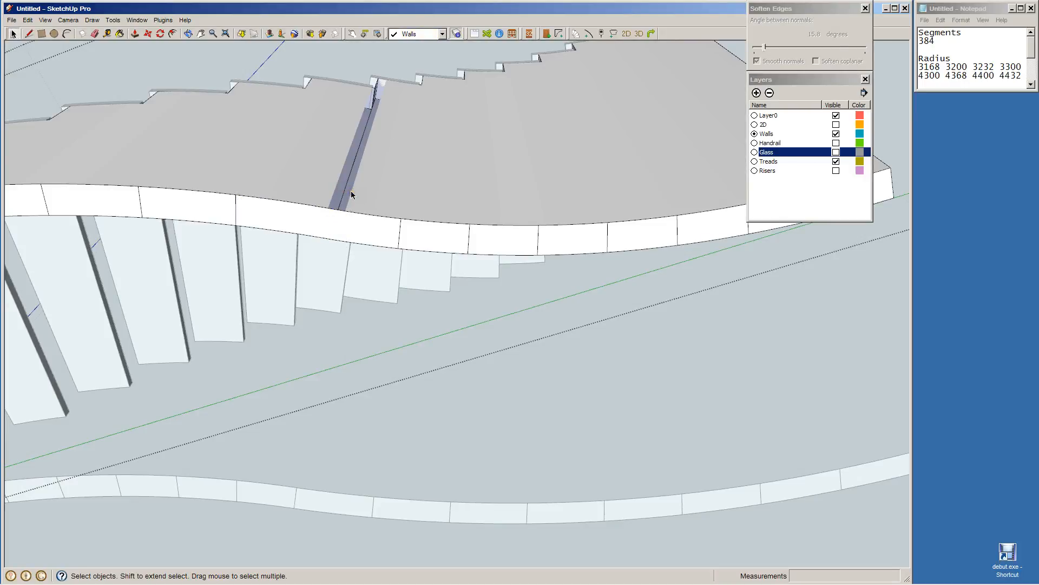
key("Delete")
Erase the remaining segment lines along the wall's underside with the Eraser.
left_click(408, 246)
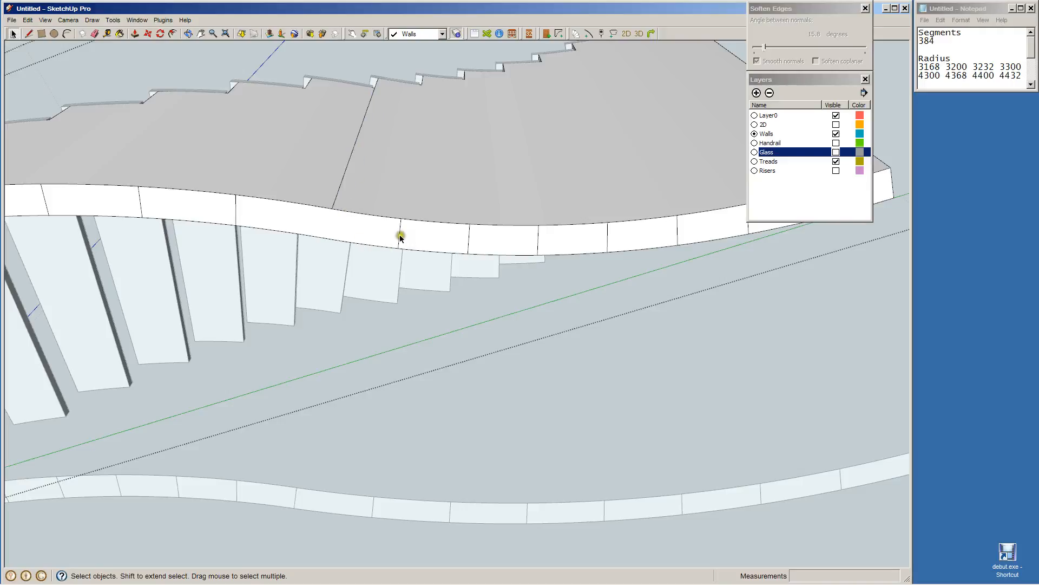
left_click(400, 236)
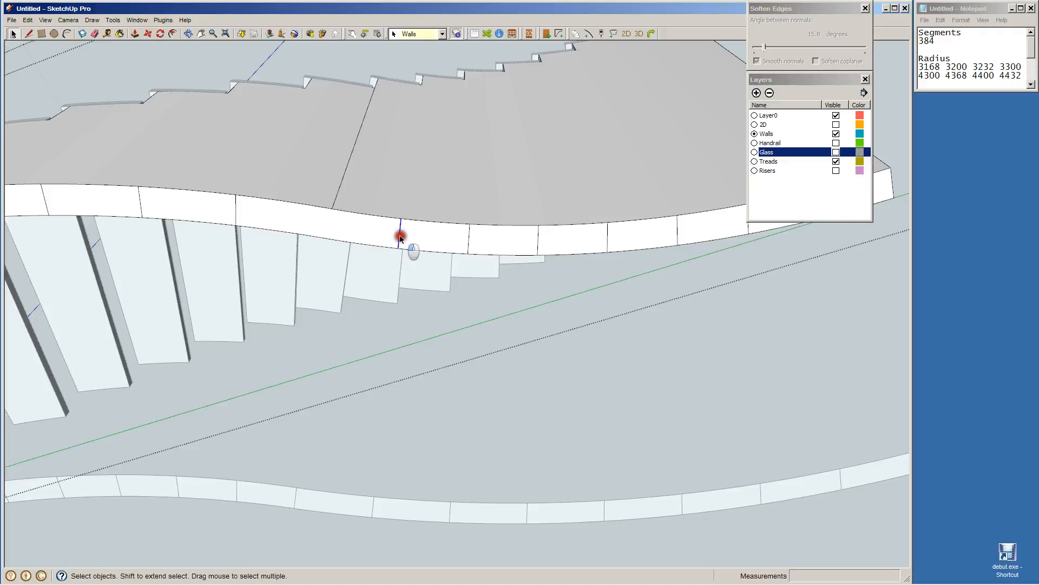
left_click(470, 241)
scroll(540, 248, "down", 4)
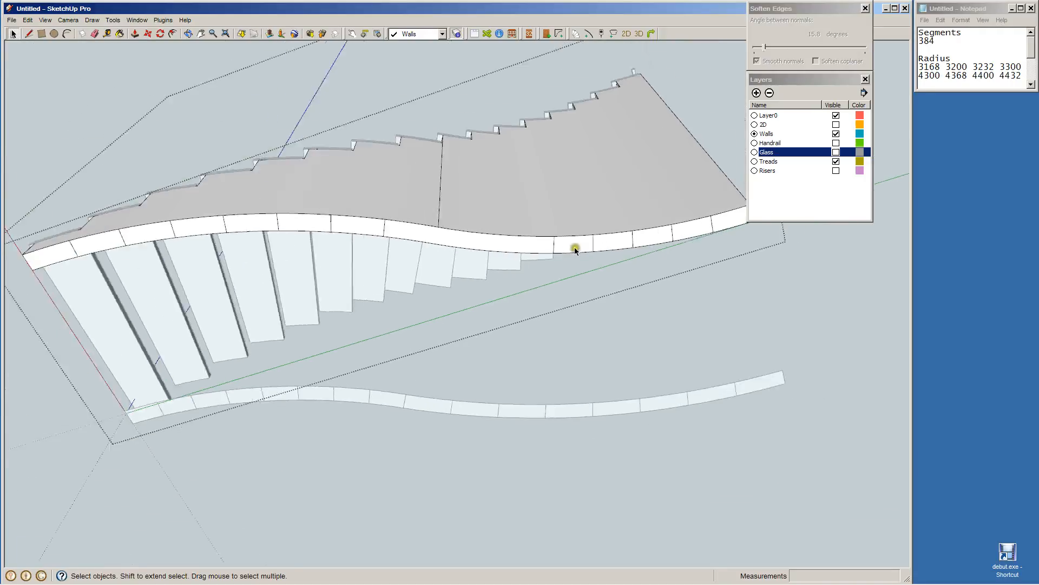
key("e")
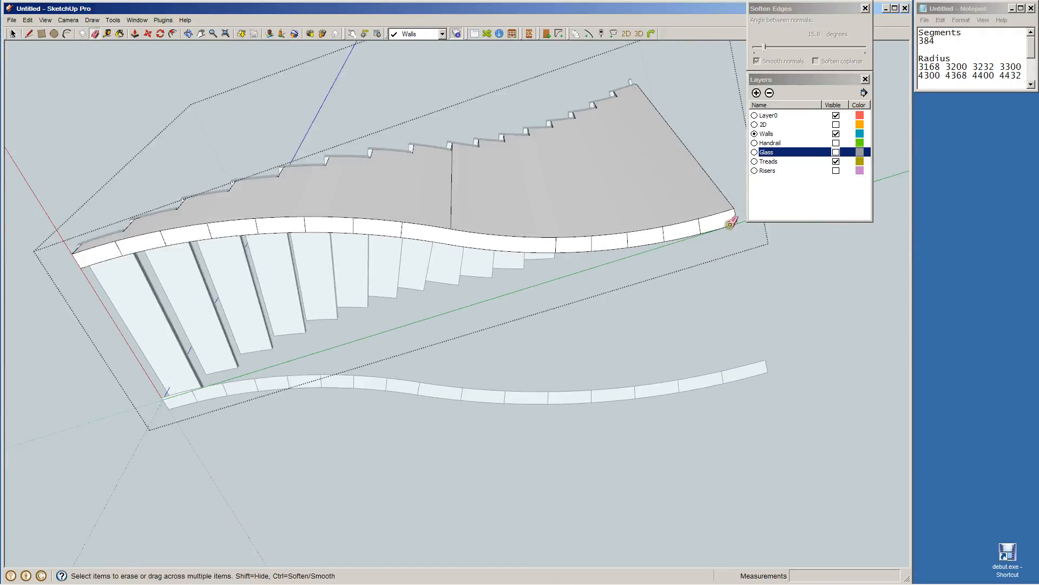
left_click_drag(706, 223, 552, 245)
mouse_move(127, 250)
left_mouse_down()
mouse_move(262, 227)
mouse_move(406, 237)
left_mouse_up()
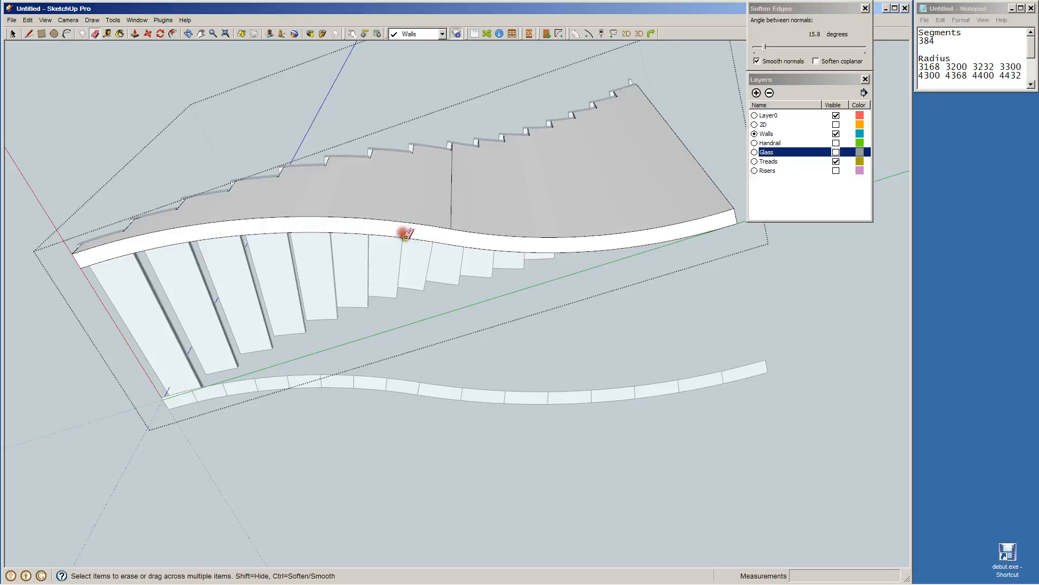
Erase the vertical segment lines on the wall's other curved face, keeping the middle line where the curve reverses.
key("space")
middle_click_drag(454, 411, 222, 375)
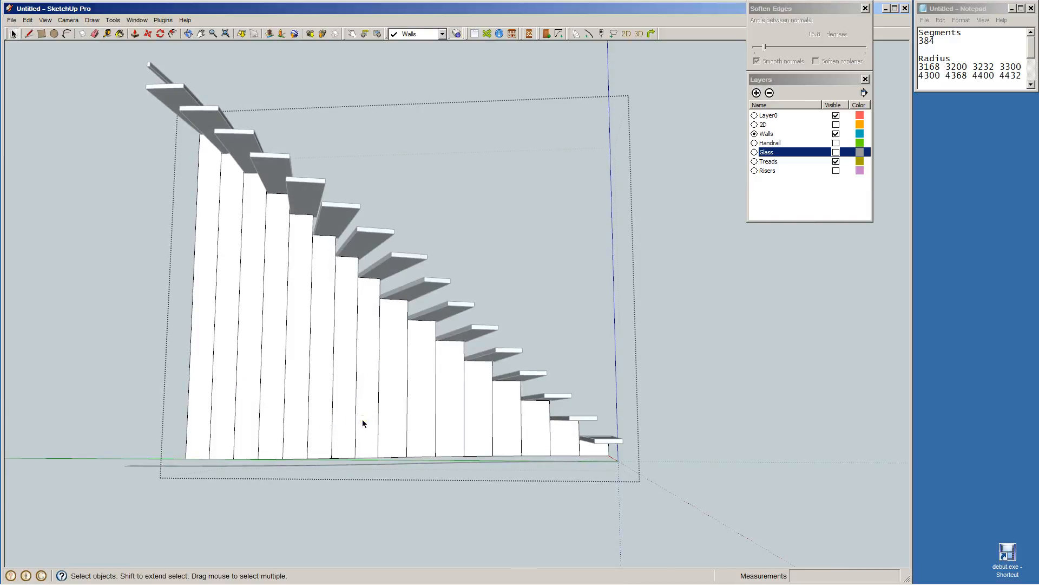
key("e")
left_click_drag(360, 406, 209, 398)
left_click_drag(405, 418, 584, 446)
Try to delete the remaining middle vertical line on this side of the wall.
key("space")
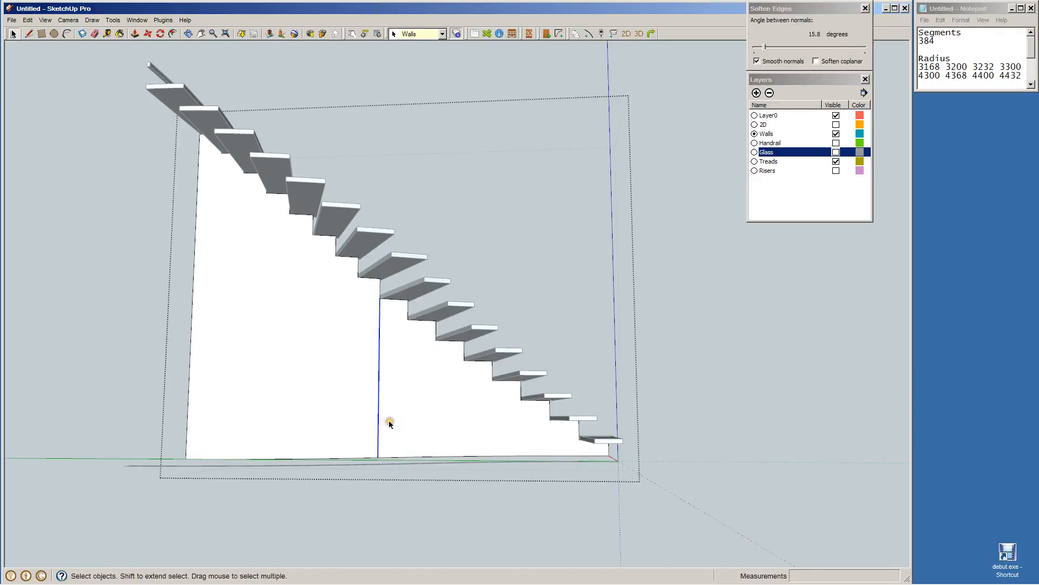
key("Delete")
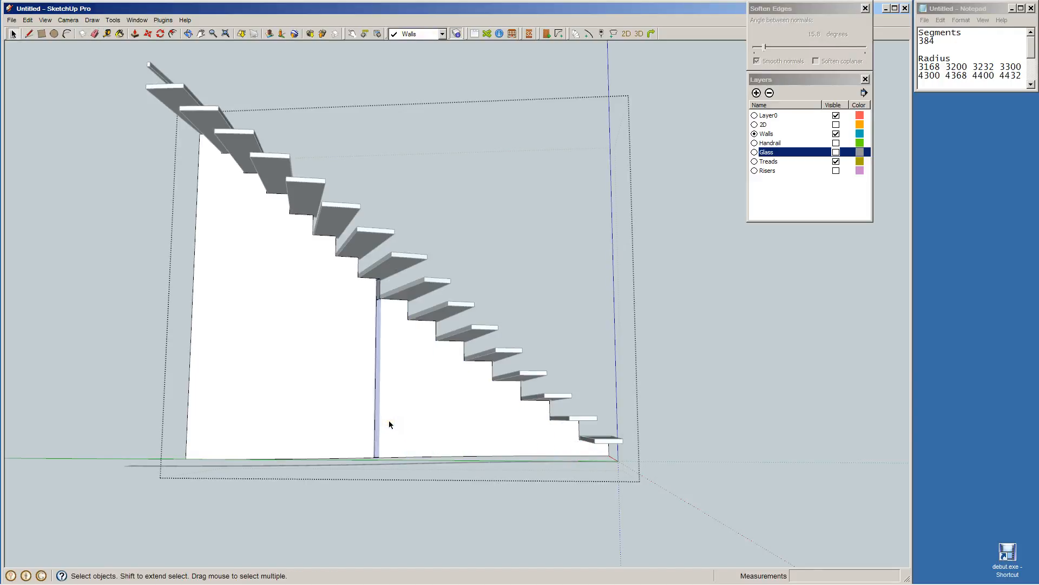
key("ctrl+z")
Leave the wall group and soften its edges with an angle between normals of 3.5 degrees.
left_click(418, 427)
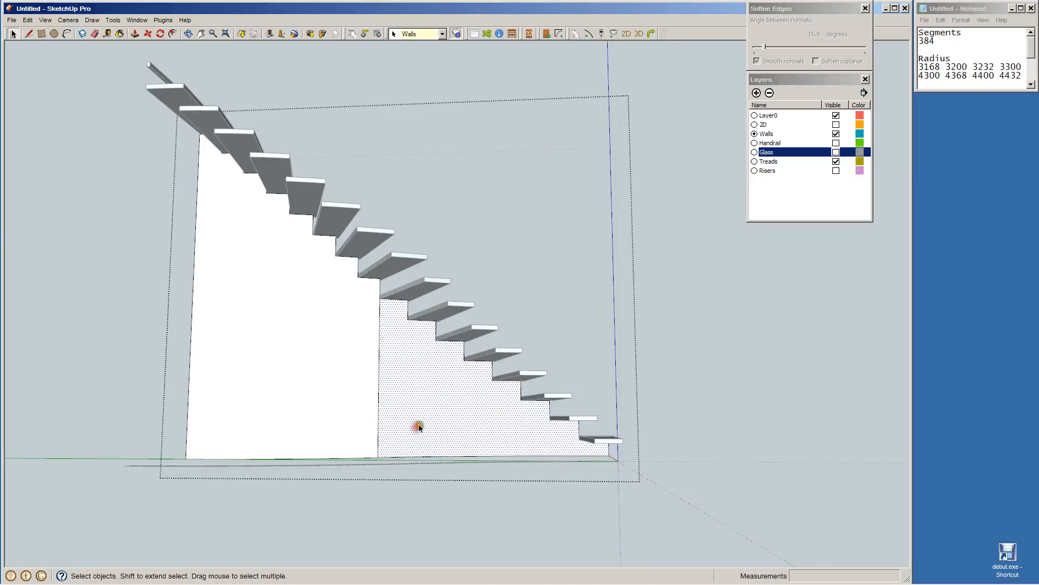
left_click(736, 375)
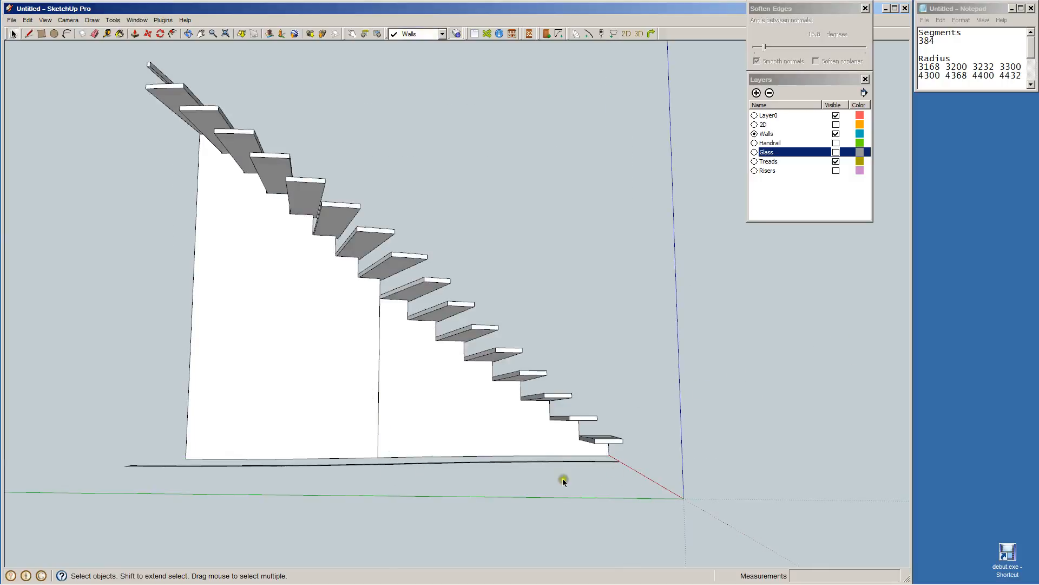
left_click(467, 431)
mouse_move(763, 49)
left_mouse_down()
mouse_move(748, 42)
mouse_move(756, 46)
left_mouse_up()
left_click(771, 341)
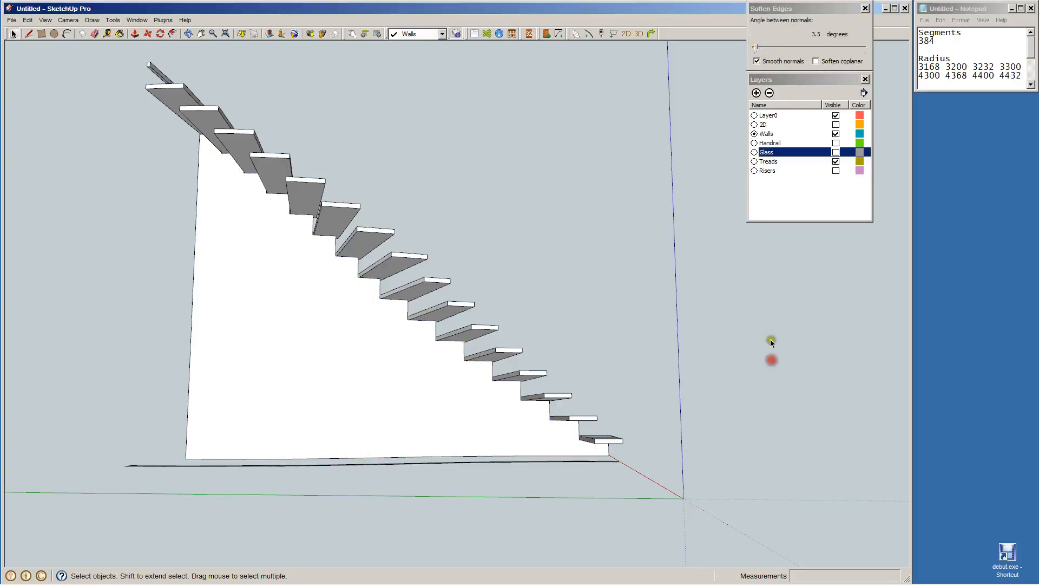
Orient all of the wall's faces to match its correctly facing curved side.
middle_click_drag(701, 363, 557, 395)
scroll(471, 333, "up", 6)
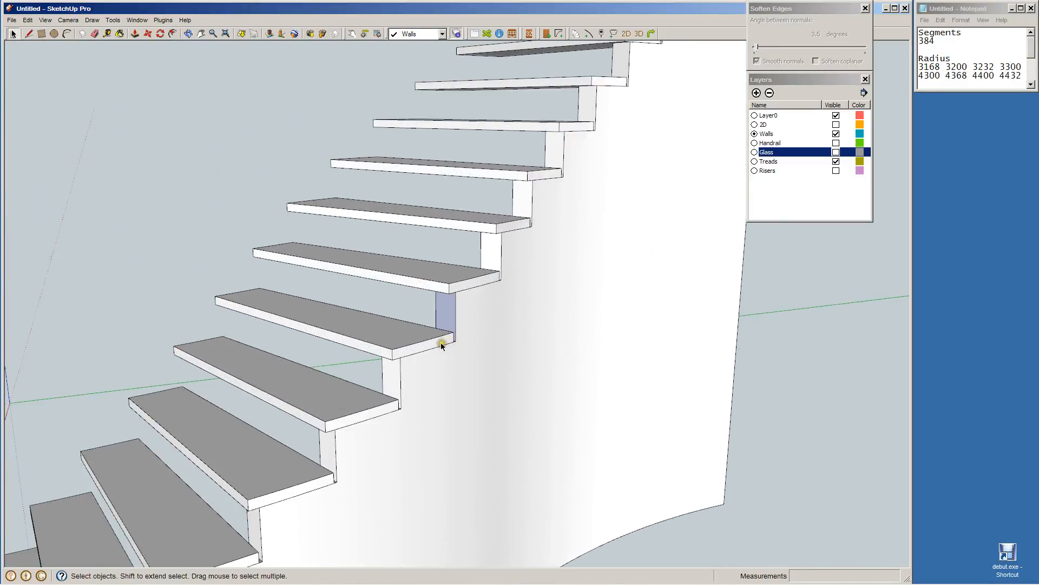
middle_click_drag(455, 310, 456, 318)
left_click(492, 327)
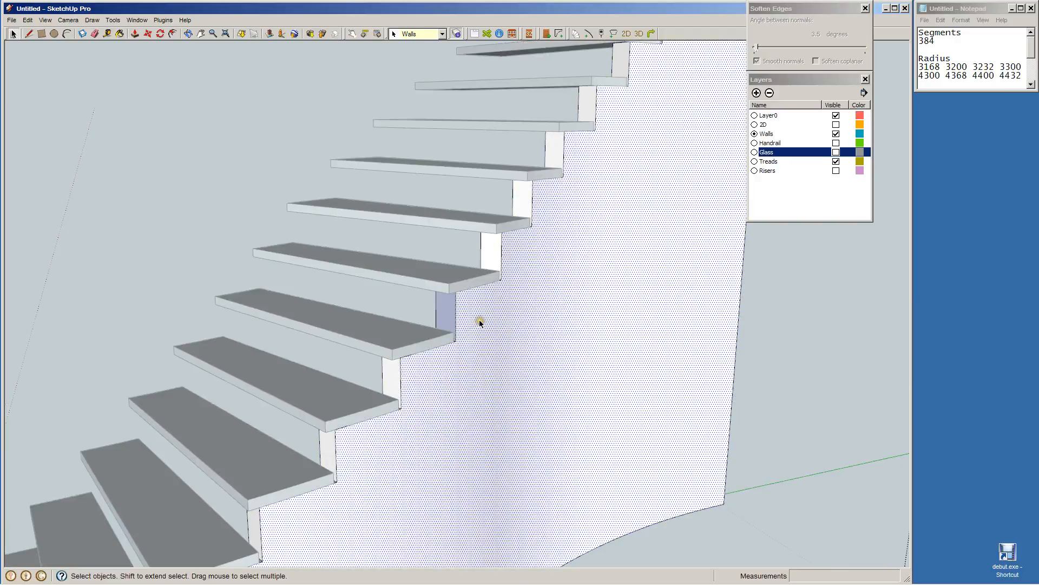
triple_click(479, 319)
left_click(471, 315)
left_click(471, 315)
right_click(471, 315)
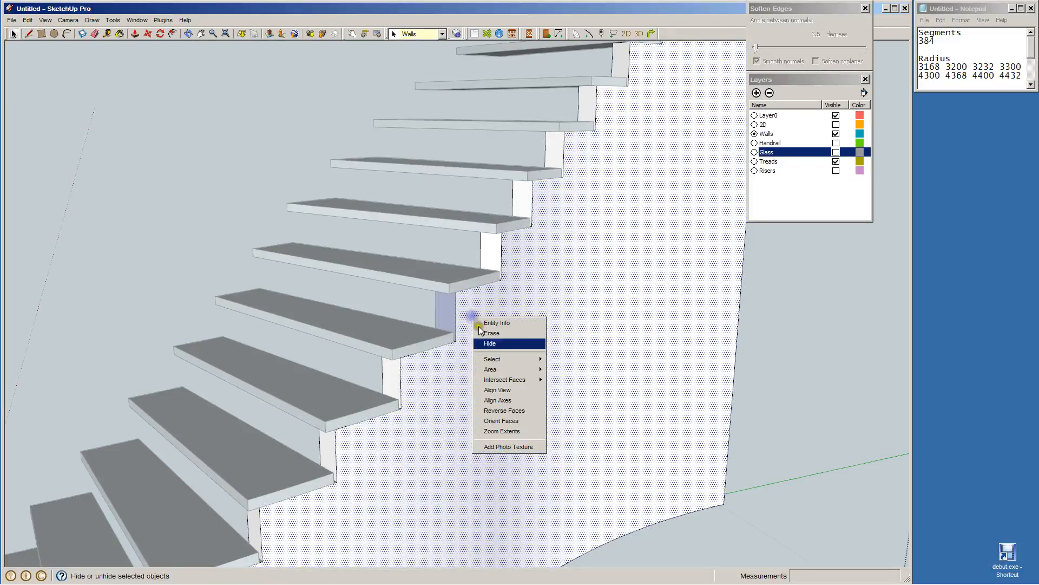
left_click(505, 423)
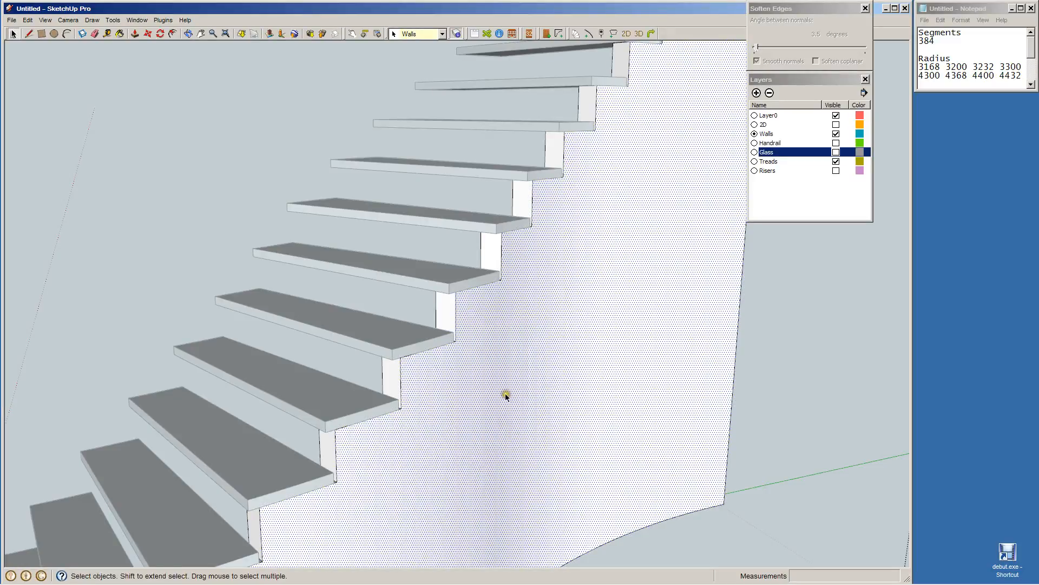
Open the second wall strip's group and push/pull its first segment up to the underside of the first tread.
scroll(818, 406, "down", 4)
left_click(354, 391)
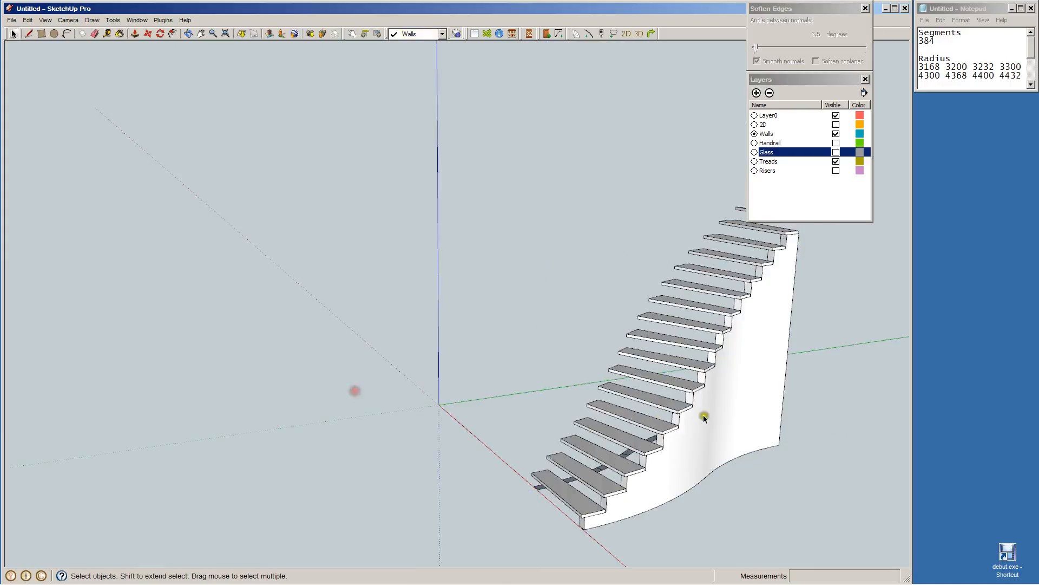
middle_click_drag(739, 391, 625, 451)
scroll(625, 451, "up", 4)
left_click(671, 466)
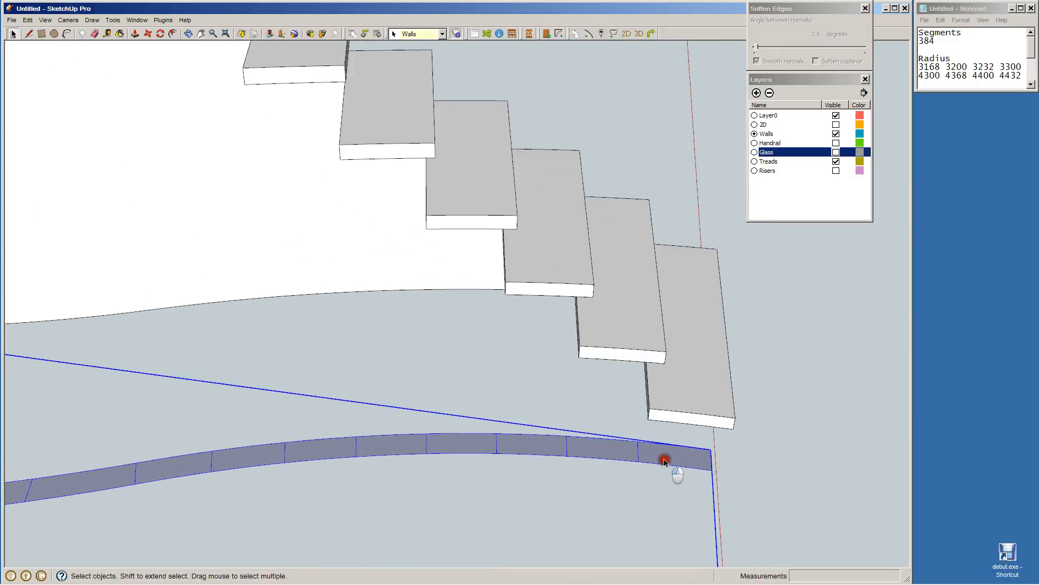
double_click(666, 461)
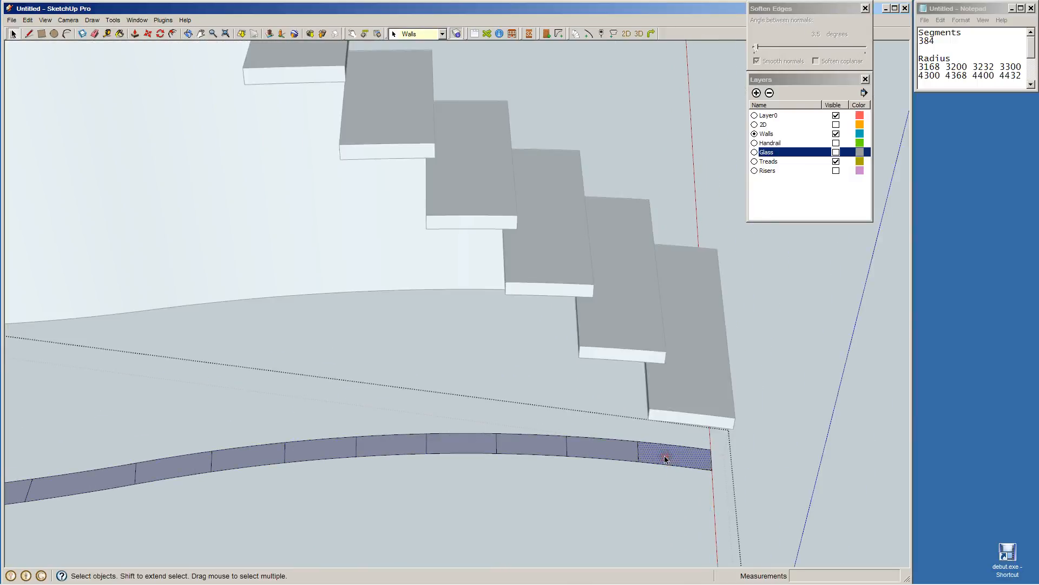
key("p")
left_click_drag(671, 458, 649, 421)
key("space")
Push/pull the second wall strip's second and third segments up to the undersides of the second and third treads.
left_click(591, 450)
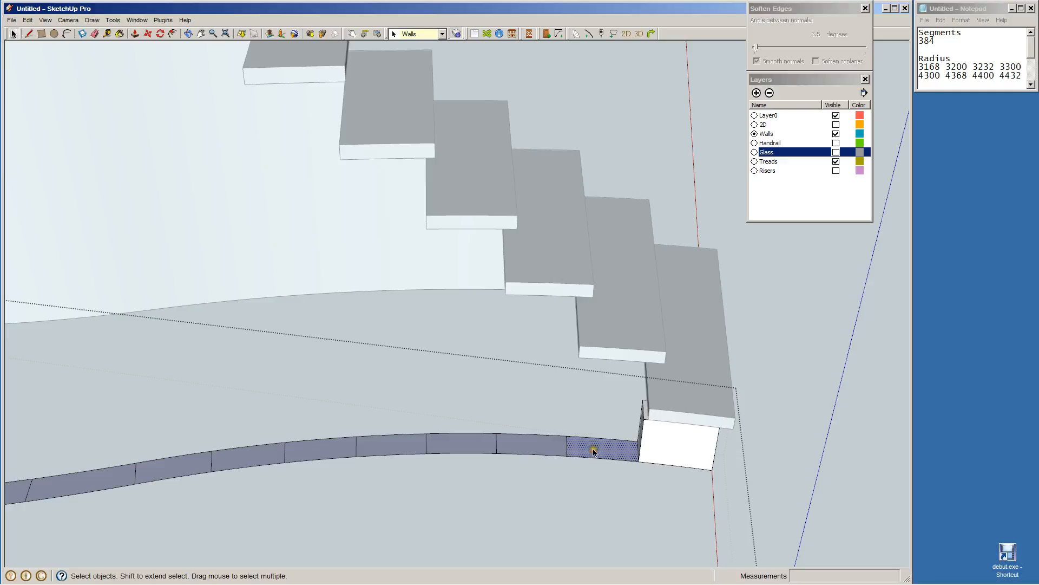
key("p")
left_click_drag(593, 450, 606, 359)
key("space")
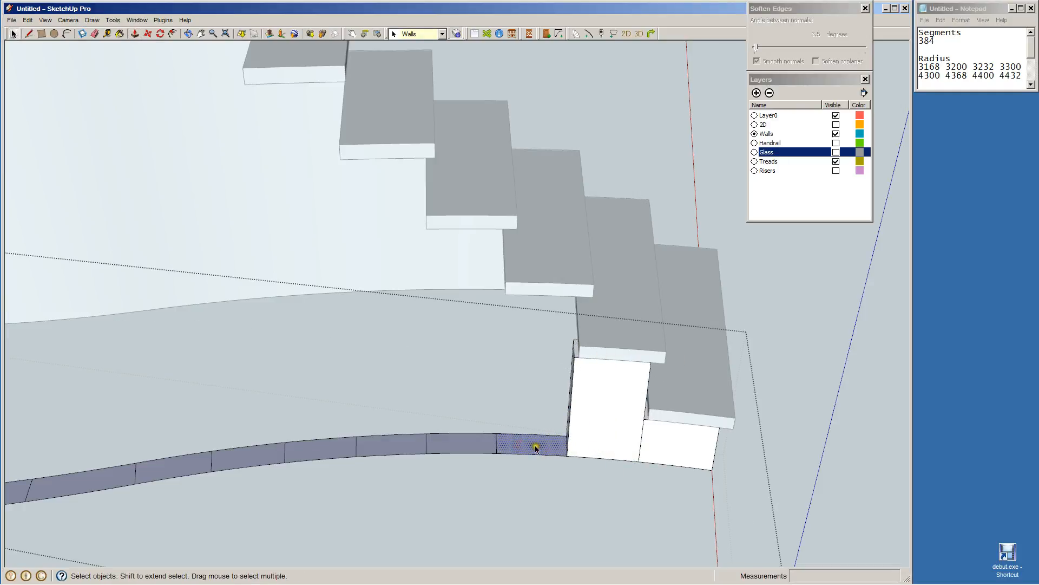
key("p")
left_click_drag(529, 450, 550, 295)
key("space")
Push/pull the second wall strip's fourth and fifth segments up to the undersides of the fourth and fifth treads.
left_click(457, 443)
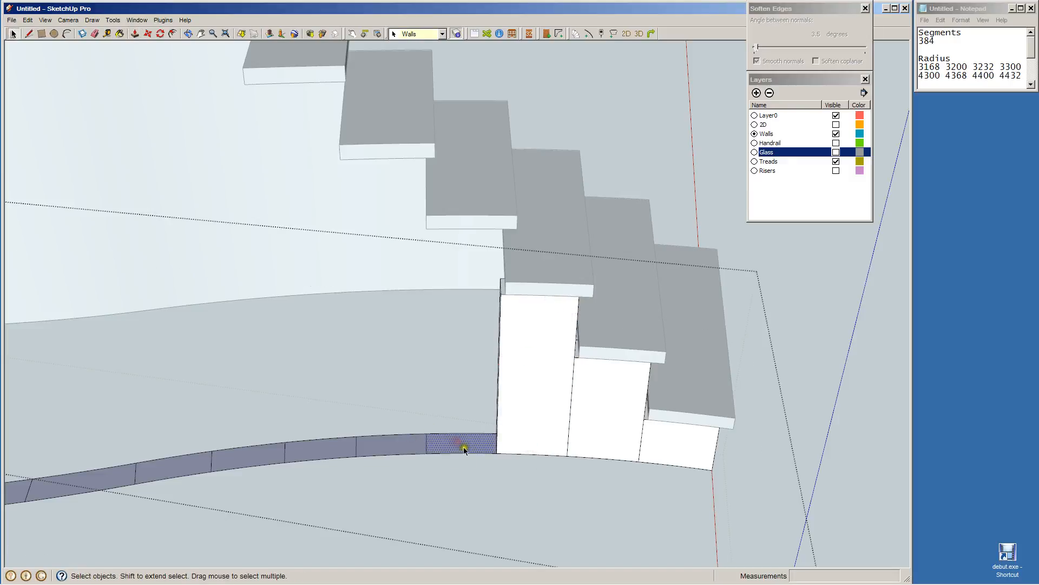
key("p")
left_click_drag(470, 445, 480, 231)
key("space")
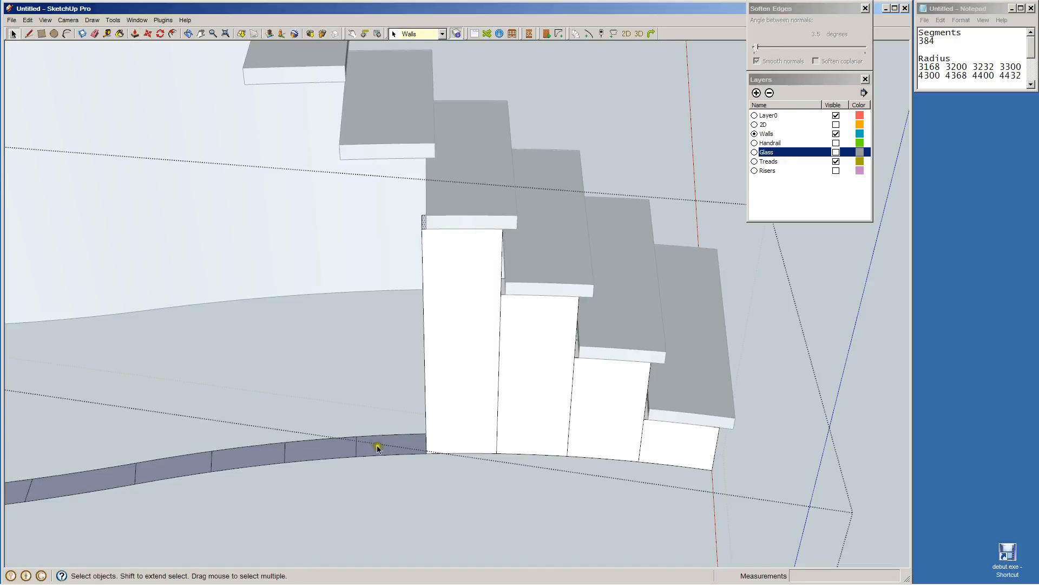
left_click(380, 448)
key("p")
left_click_drag(391, 445, 406, 163)
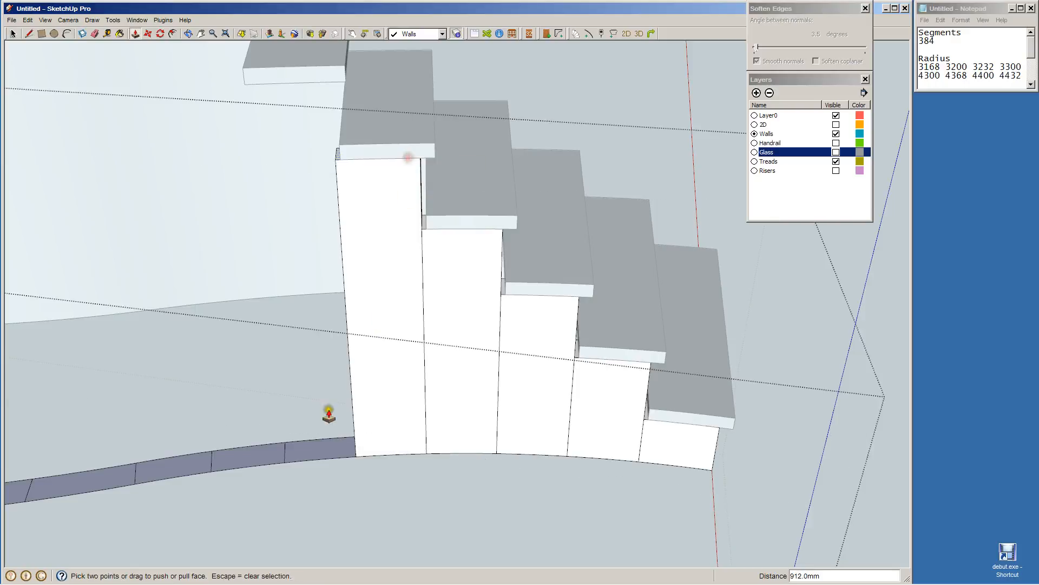
key("space")
Push/pull the strip's sixth and seventh segments up to the undersides of the sixth and seventh treads.
key("p")
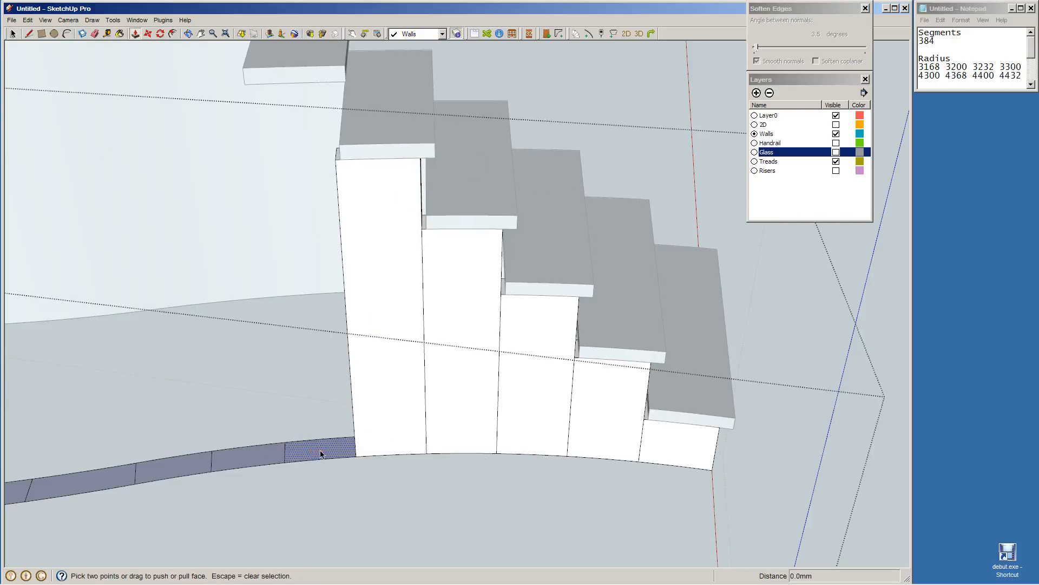
left_click_drag(319, 457, 313, 87)
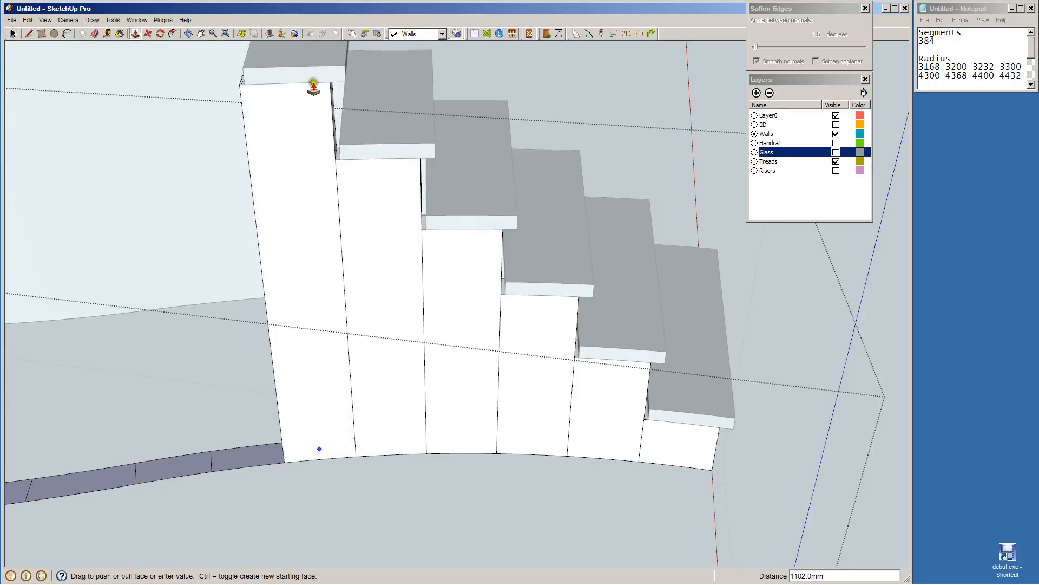
left_click(313, 81)
key("space")
scroll(362, 451, "down", 5)
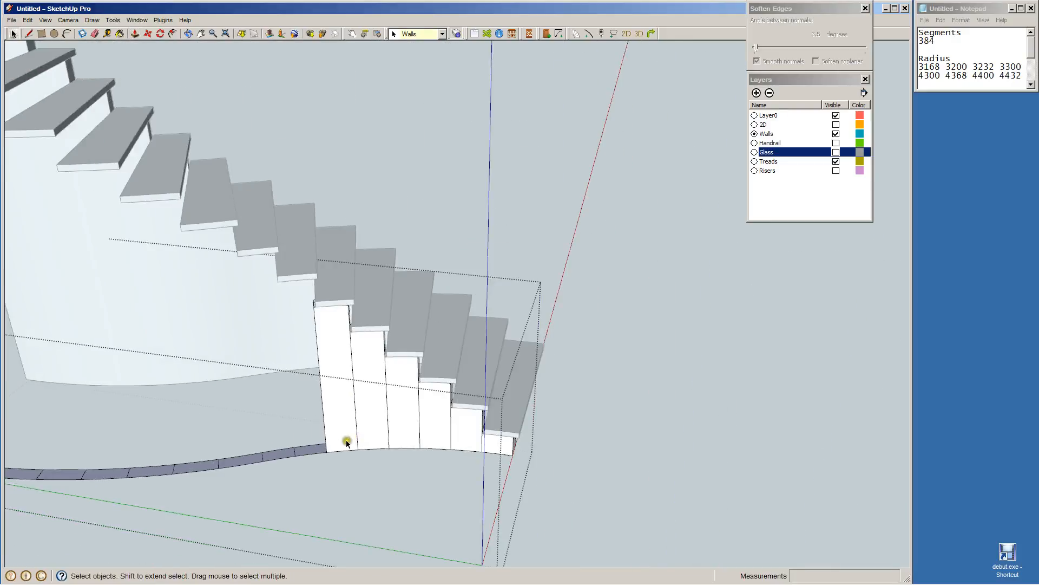
scroll(90, 332, "up", 2)
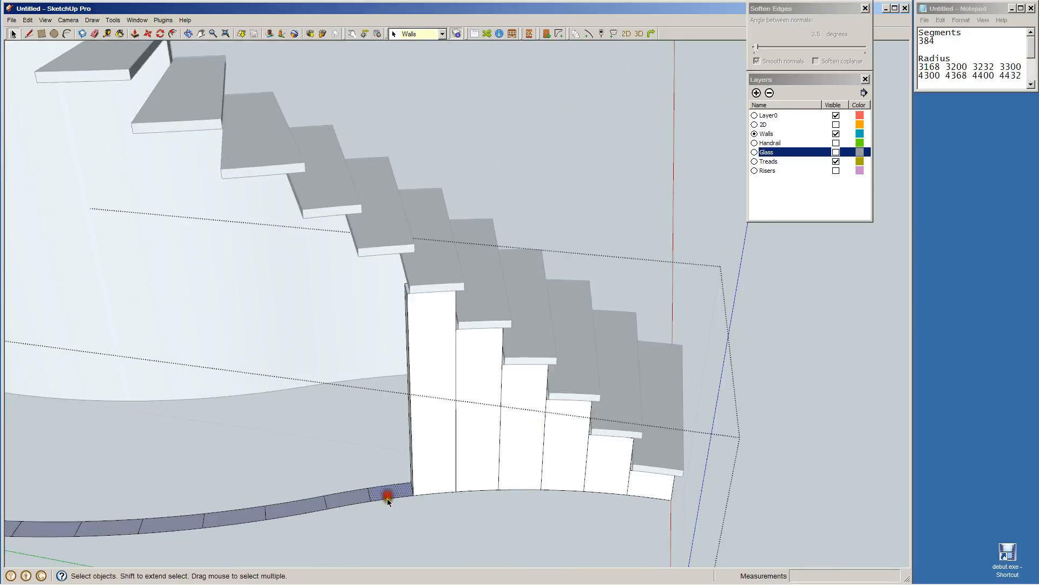
key("p")
left_click_drag(388, 496, 379, 251)
key("space")
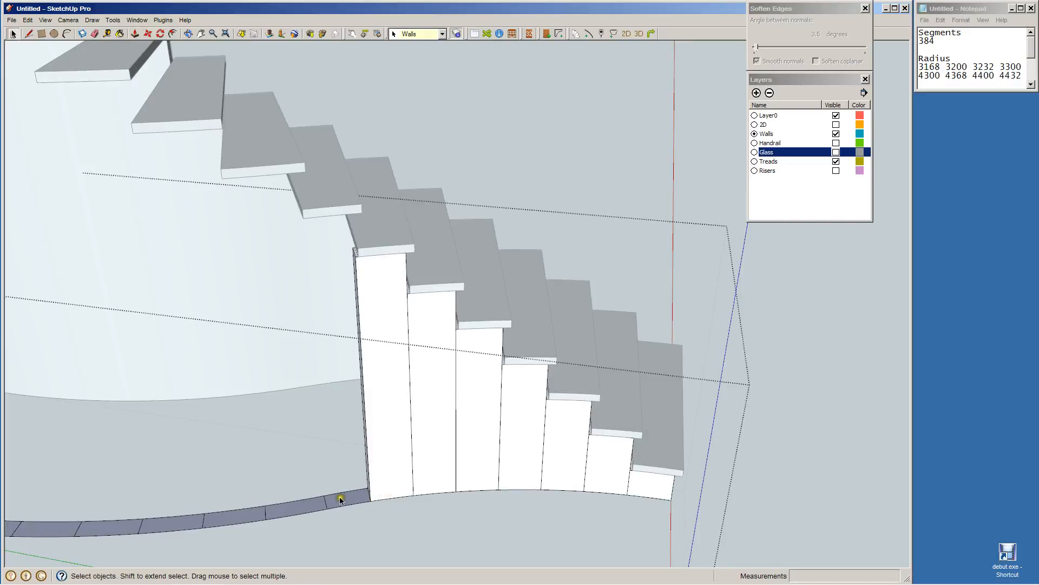
Push/pull the strip's eighth and ninth segments up to the undersides of the eighth and ninth treads.
key("p")
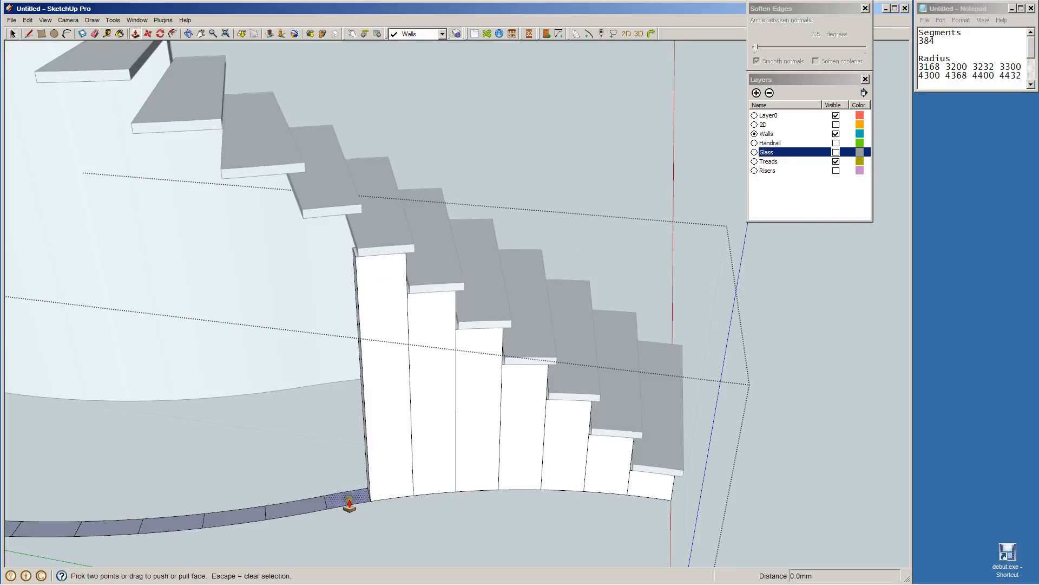
left_click(349, 504)
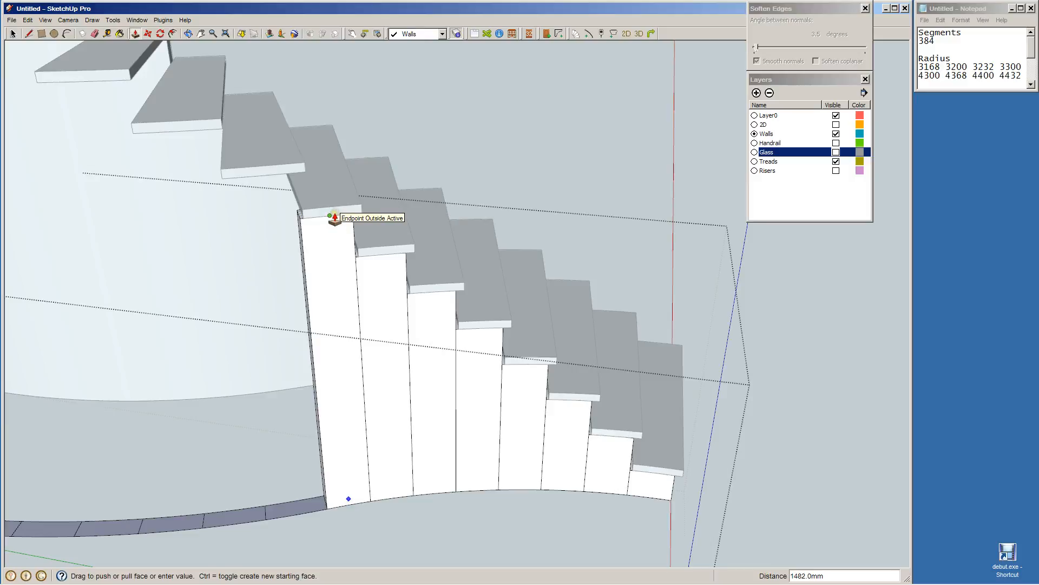
left_click(334, 212)
key("space")
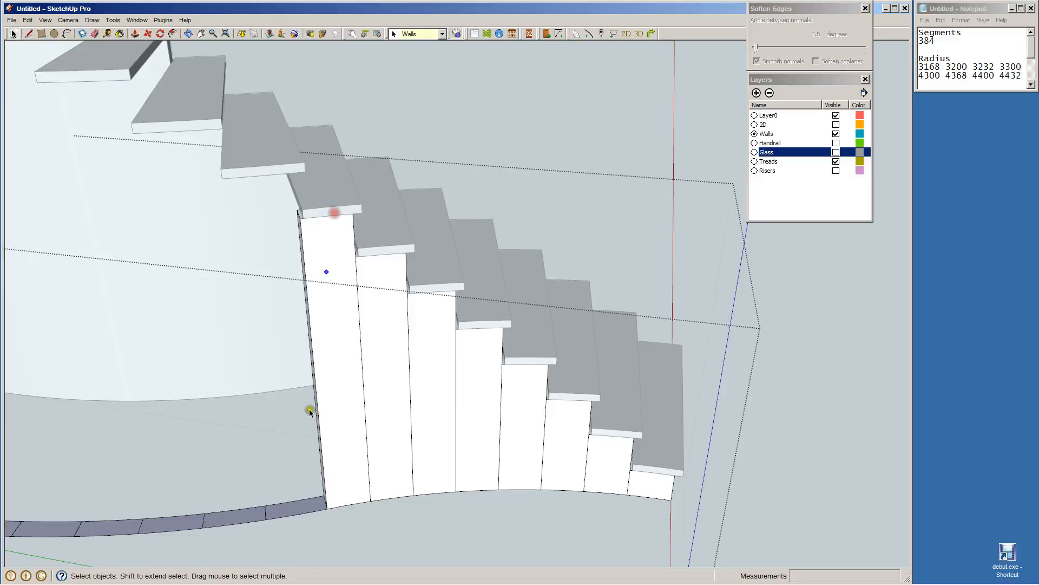
key("p")
left_click(305, 506)
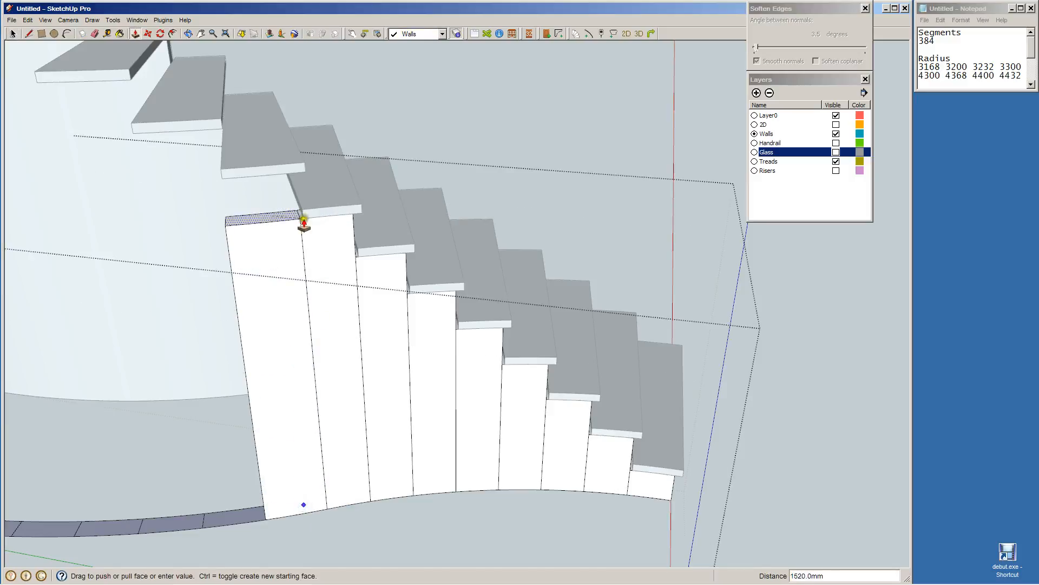
left_click(270, 180)
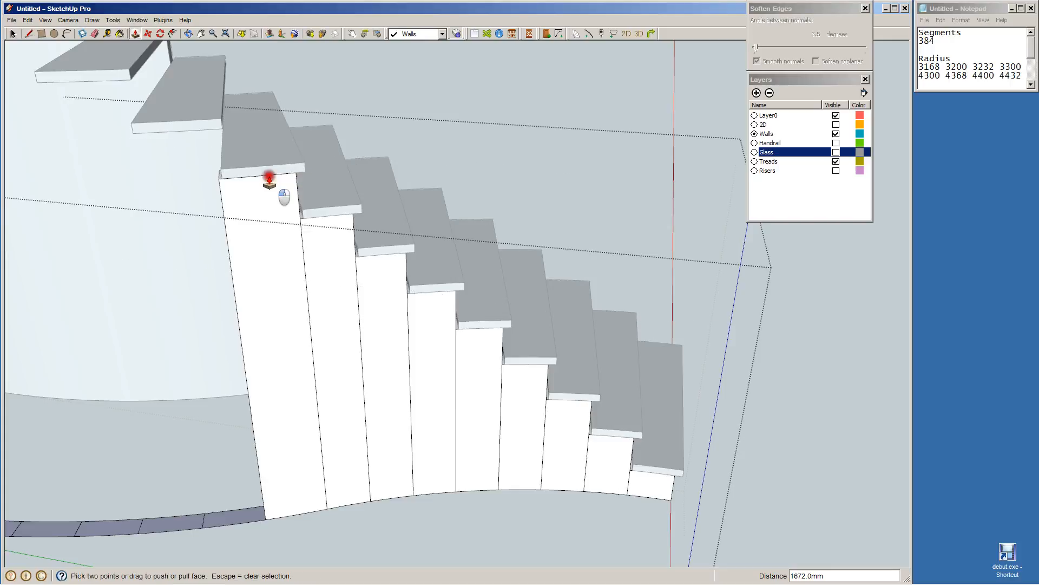
key("space")
Push/pull the strip's tenth and eleventh segments up to the undersides of the tenth and eleventh treads.
left_click(226, 521)
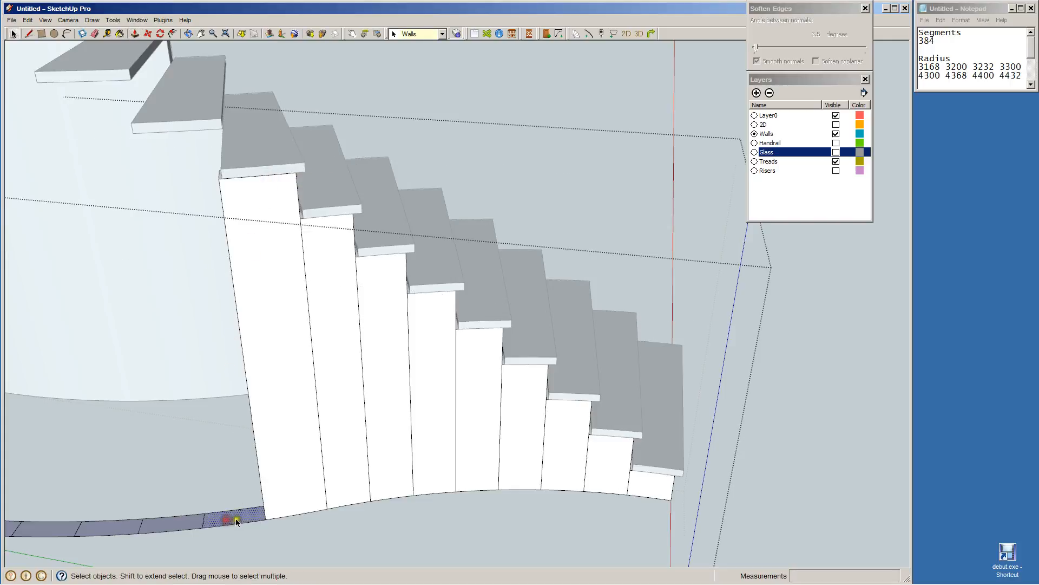
key("p")
left_click(238, 515)
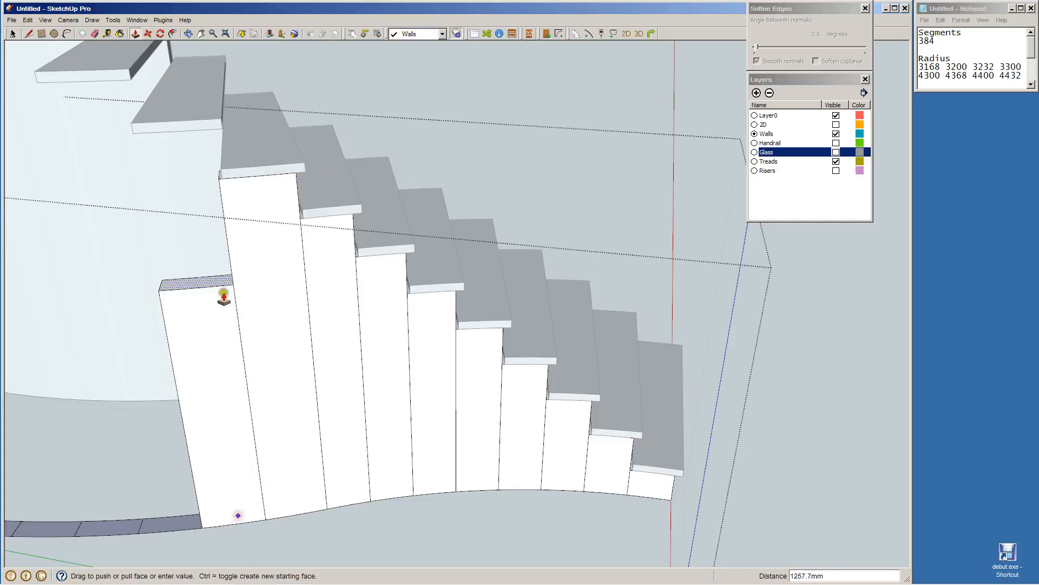
left_click(188, 133)
key("space")
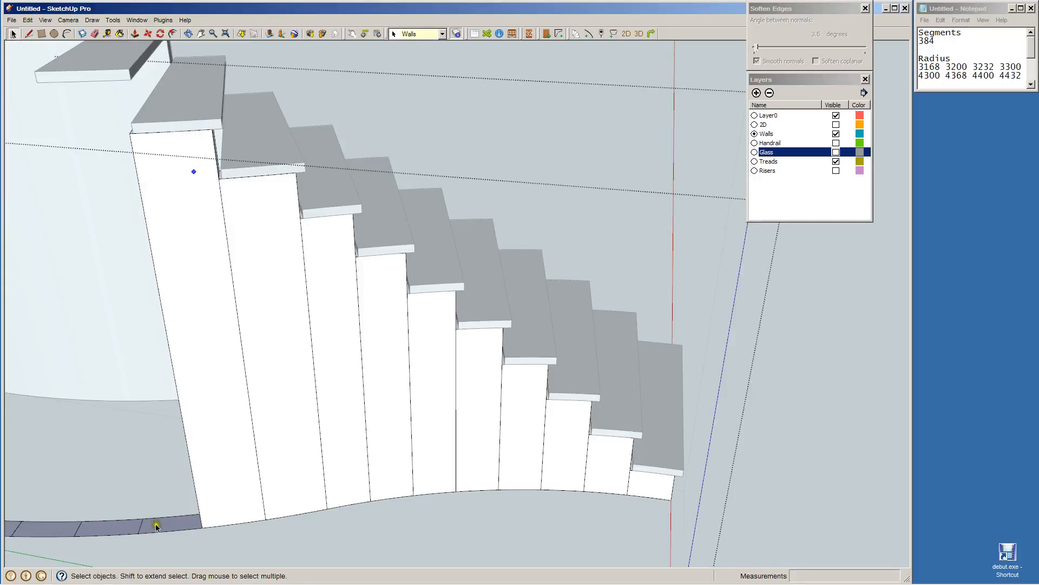
key("p")
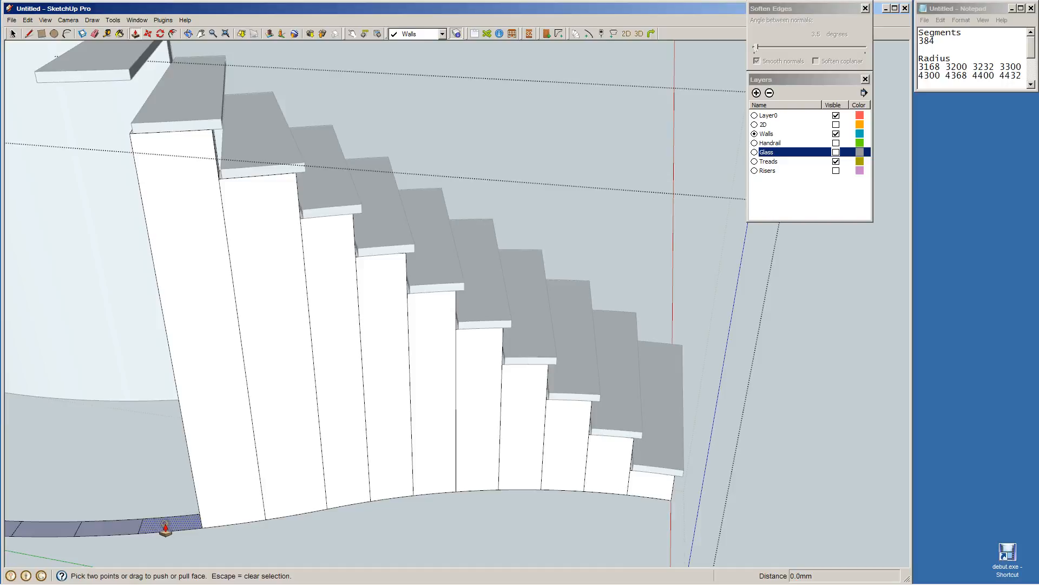
left_click(165, 528)
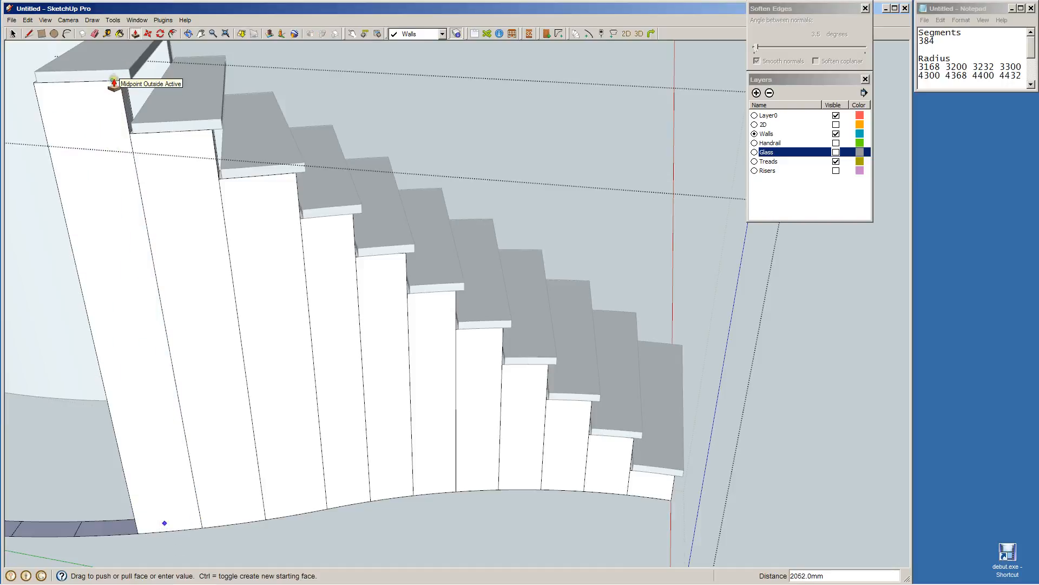
left_click(114, 82)
key("space")
Push/pull the strip's twelfth segment up to the underside of the twelfth tread.
scroll(195, 373, "down", 5)
key("o")
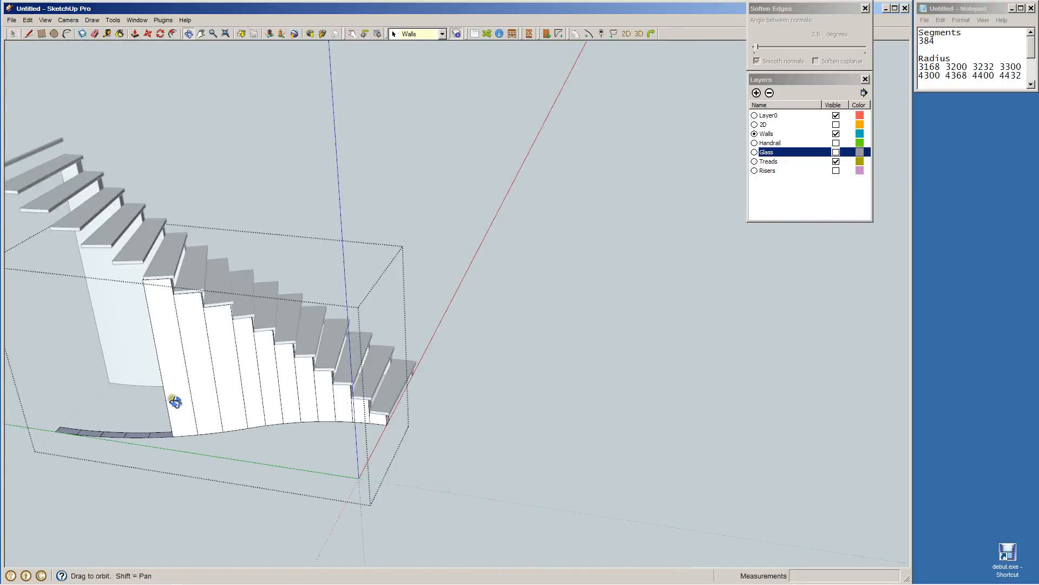
left_click_drag(128, 417, 415, 480, "shift")
scroll(416, 461, "up", 3)
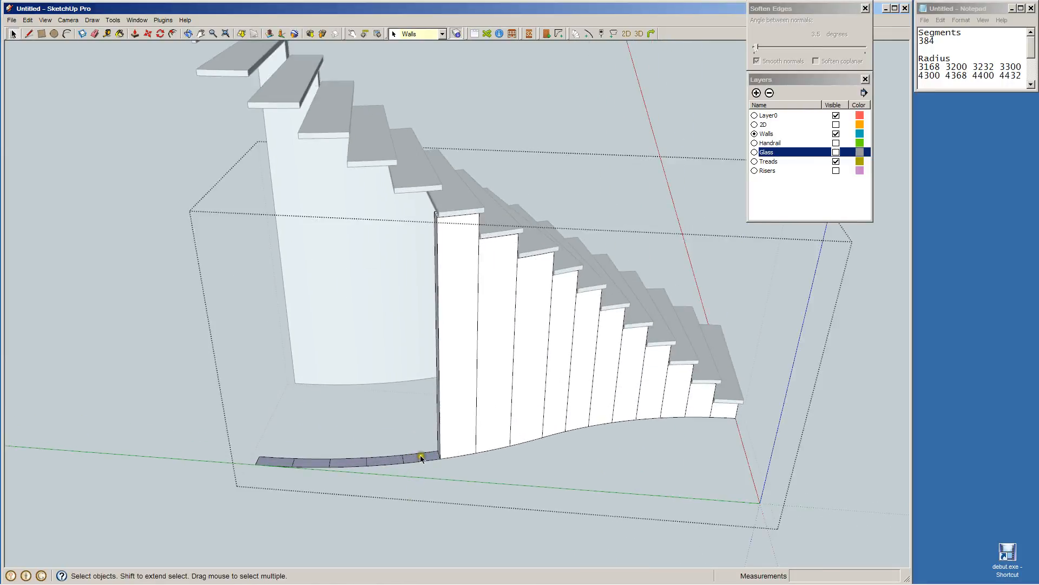
left_click(421, 459)
key("p")
left_click(422, 459)
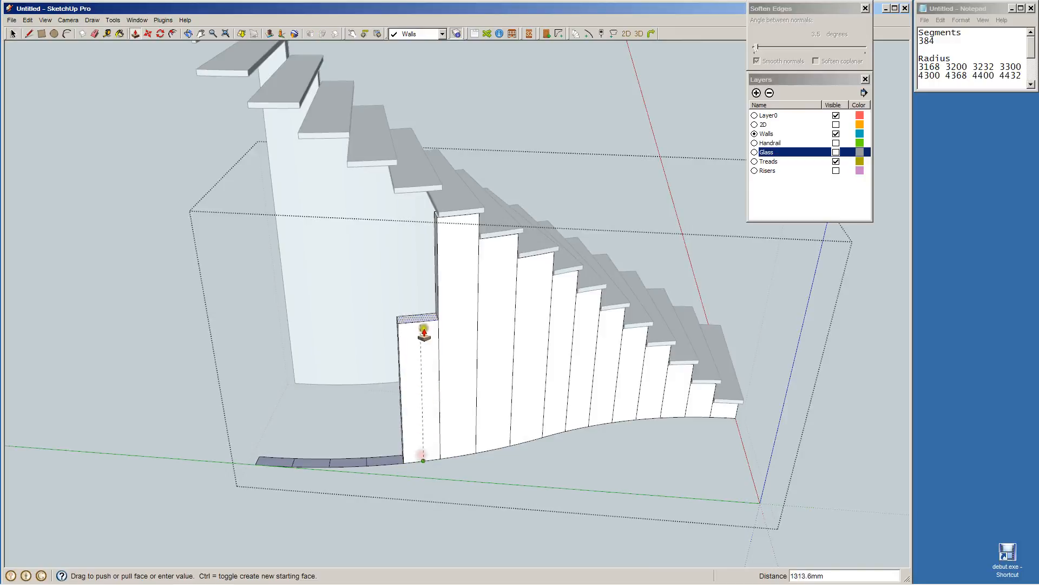
left_click(425, 193)
key("space")
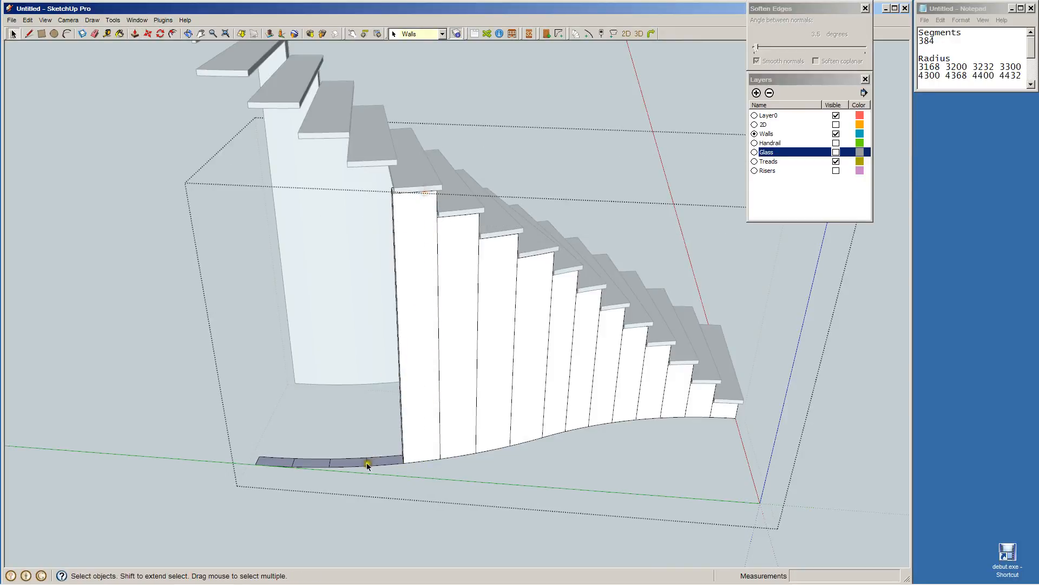
Push/pull the strip's thirteenth segment up to the underside of the thirteenth tread.
key("p")
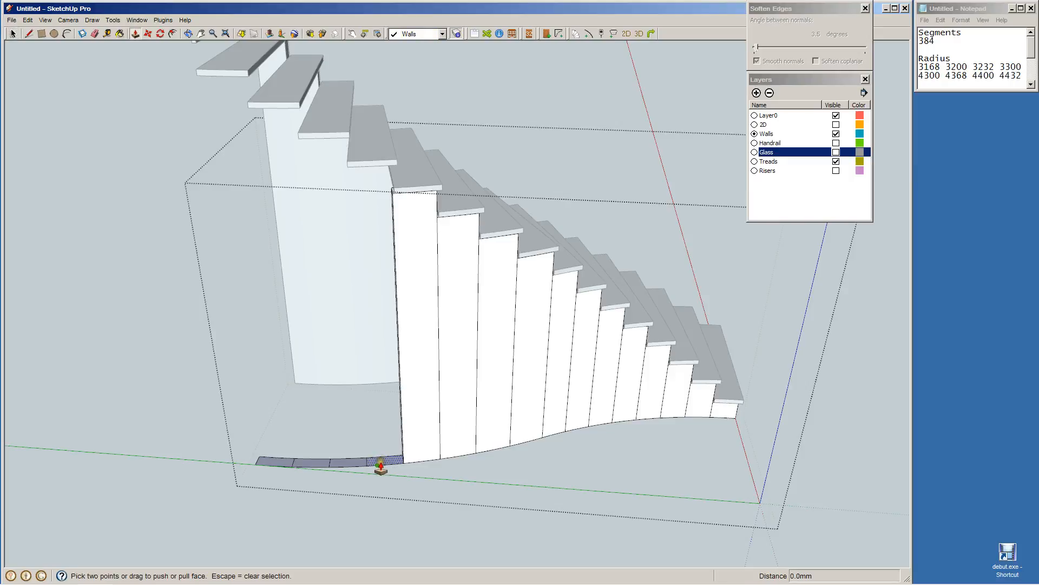
scroll(381, 465, "up", 2)
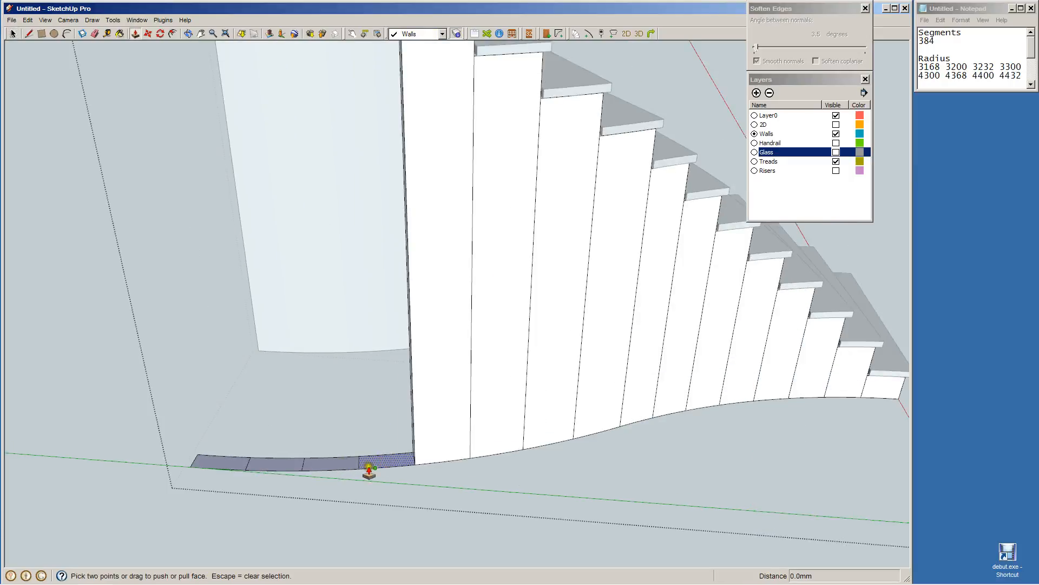
left_click(394, 465)
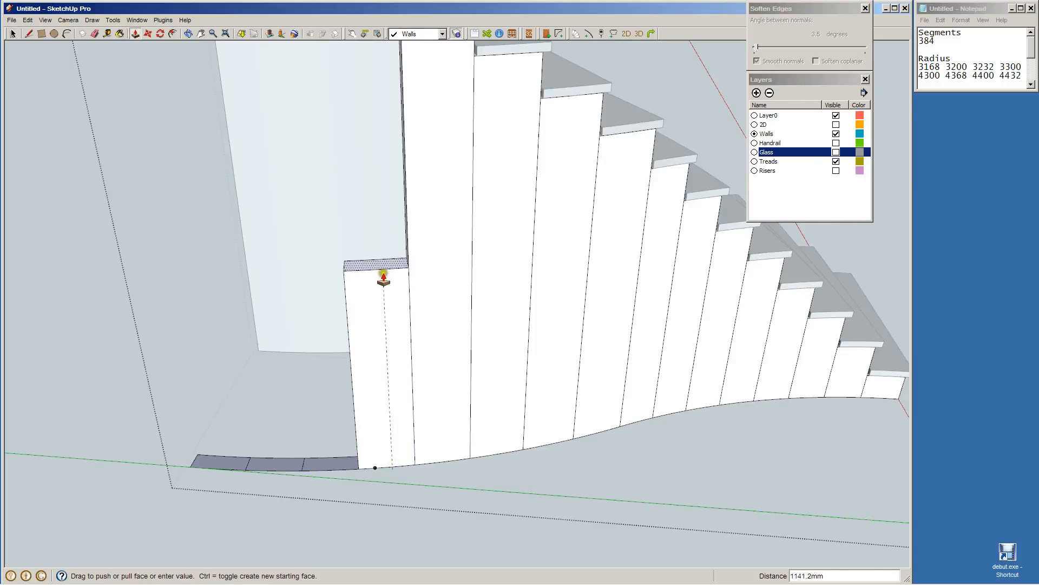
scroll(385, 278, "down", 3)
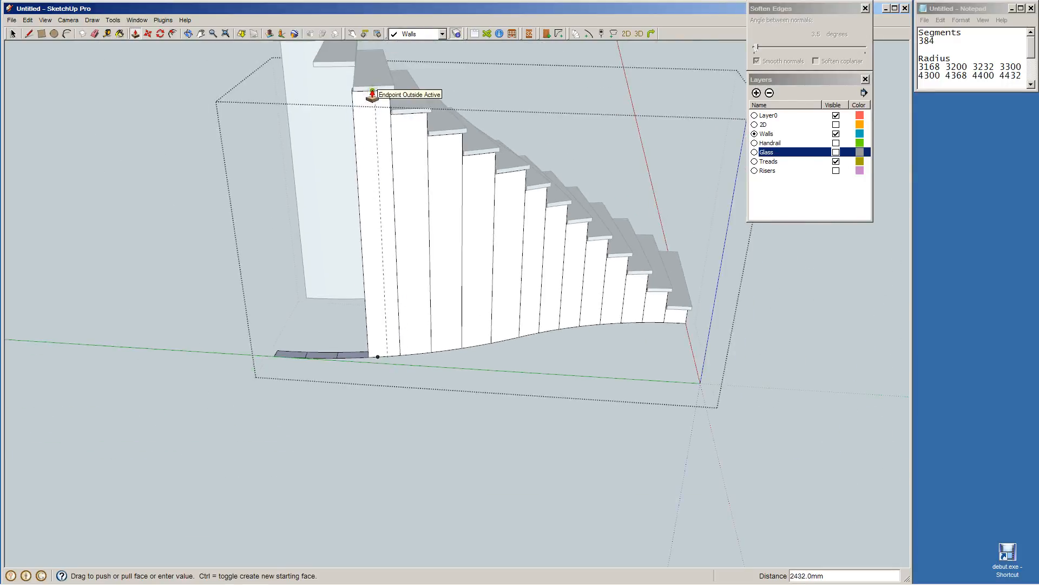
left_click(373, 95)
key("space")
Push/pull the strip's fourteenth segment up to the underside of the fourteenth tread.
scroll(343, 362, "up", 4)
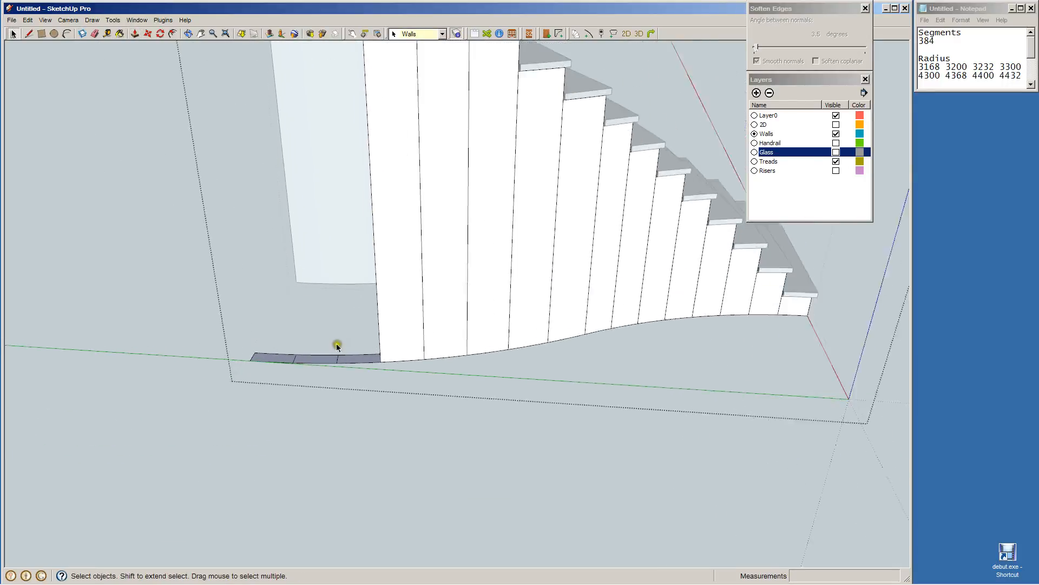
key("p")
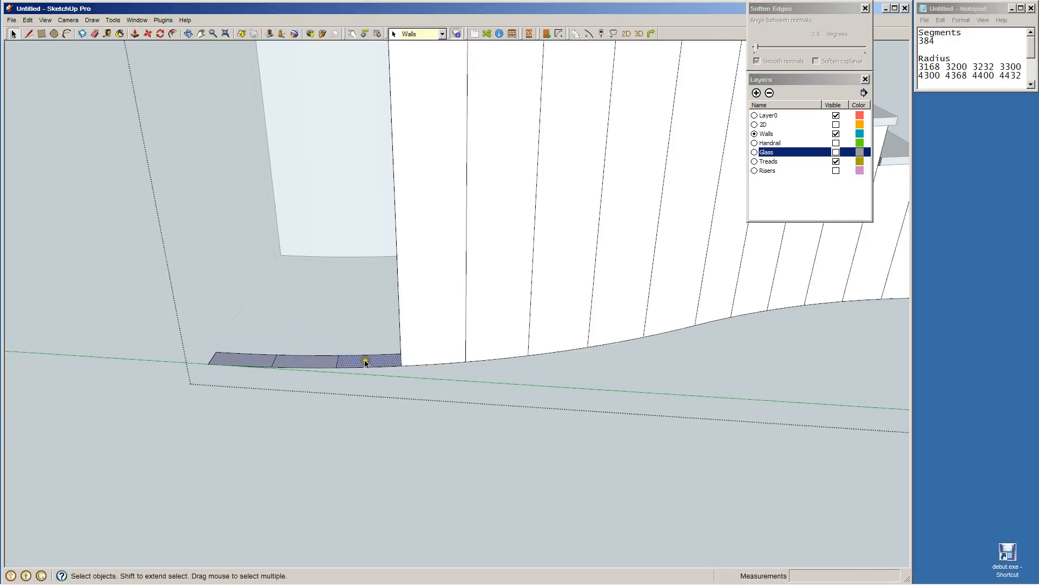
left_click(359, 364)
left_click(364, 179)
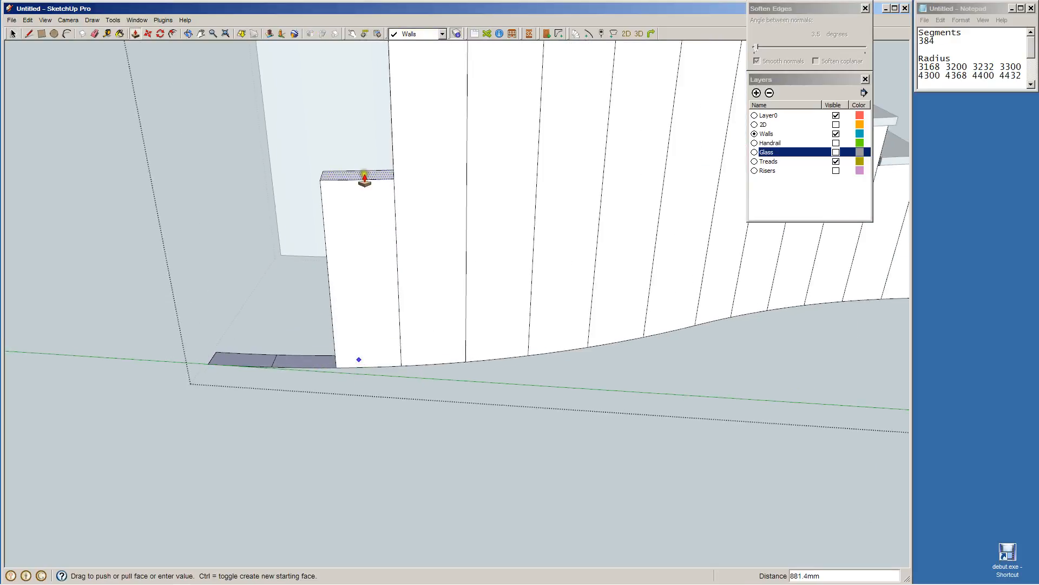
middle_click_drag(364, 178, 364, 255)
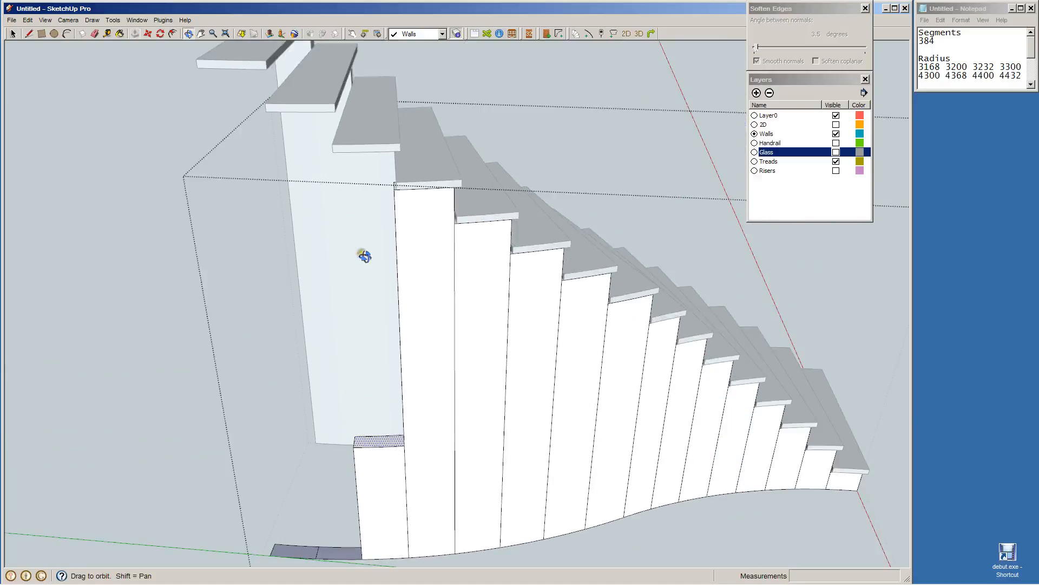
left_click(373, 150)
key("space")
Push/pull the strip's fifteenth segment up to the underside of the fifteenth tread.
left_click(341, 554)
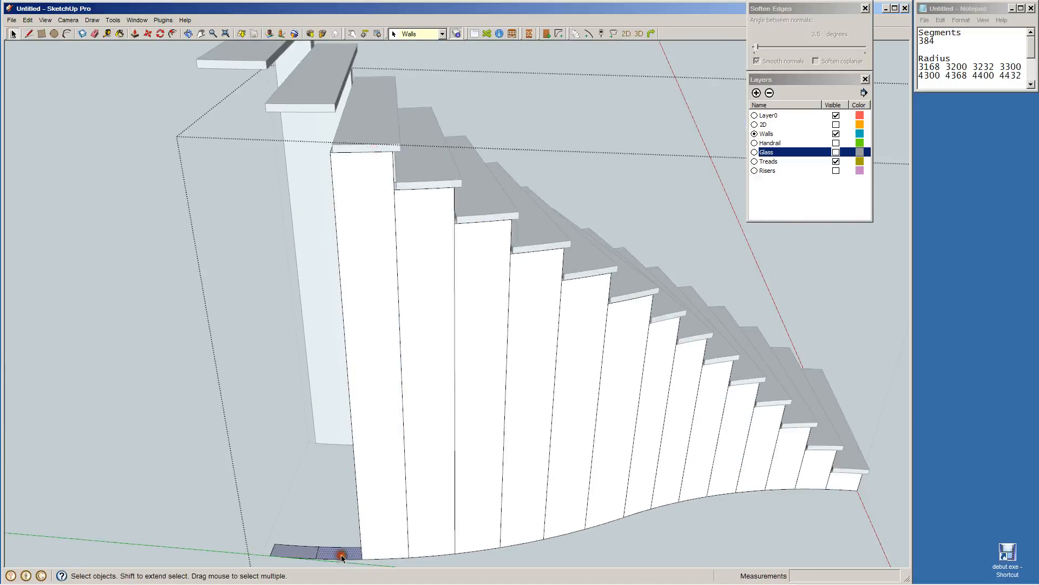
key("p")
left_click(342, 553)
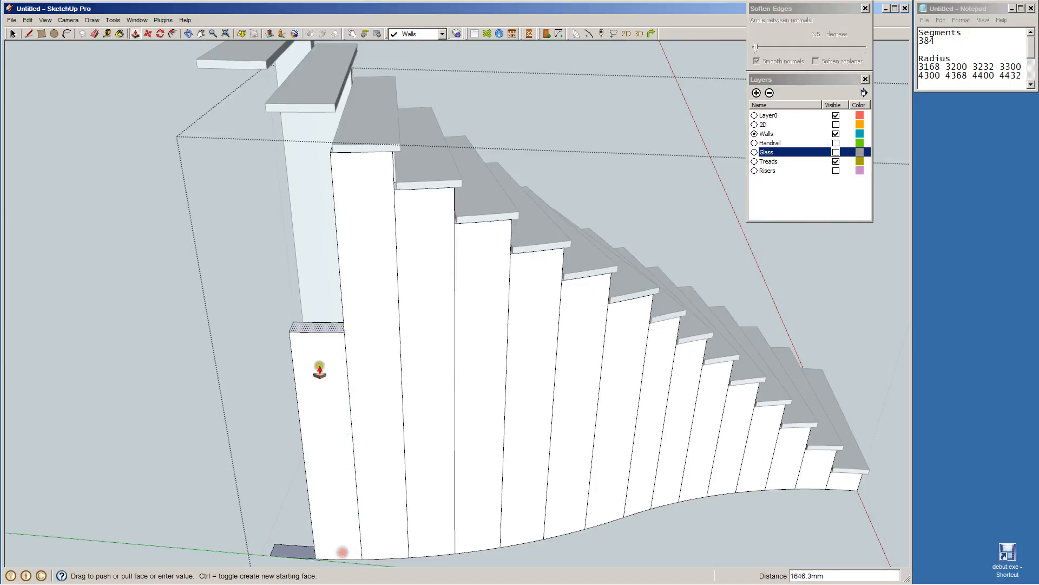
left_click(311, 111)
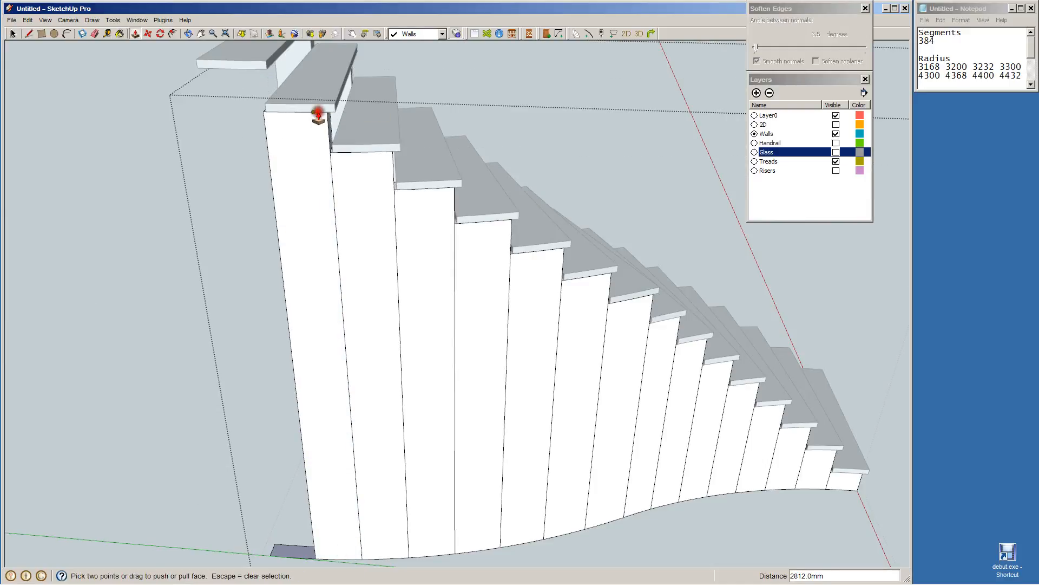
Push/pull the strip's sixteenth and last segment up to the underside of the sixteenth tread and close the wall group.
key("space")
left_click(296, 554)
key("p")
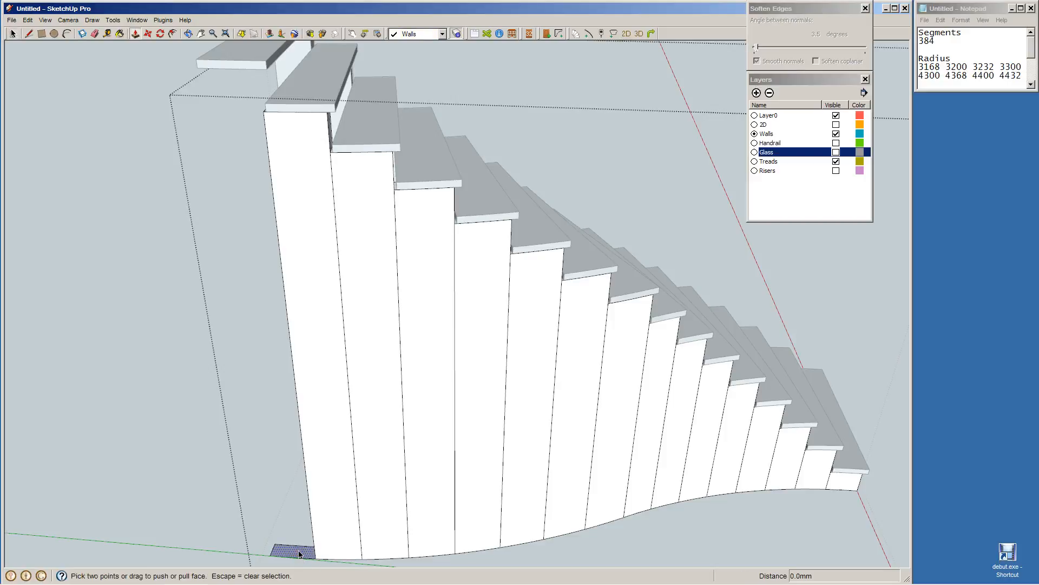
left_click(299, 553)
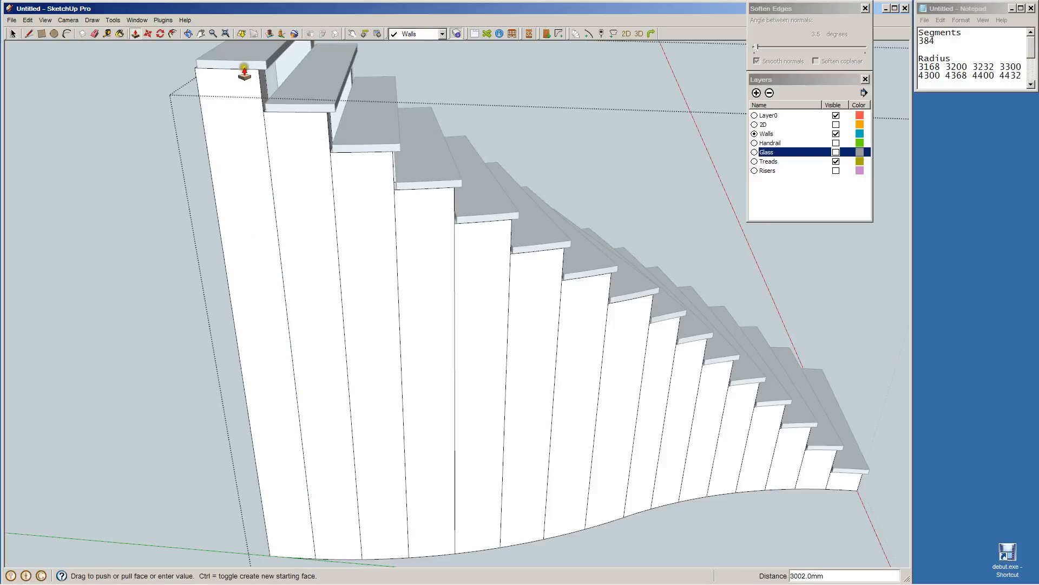
left_click(260, 69)
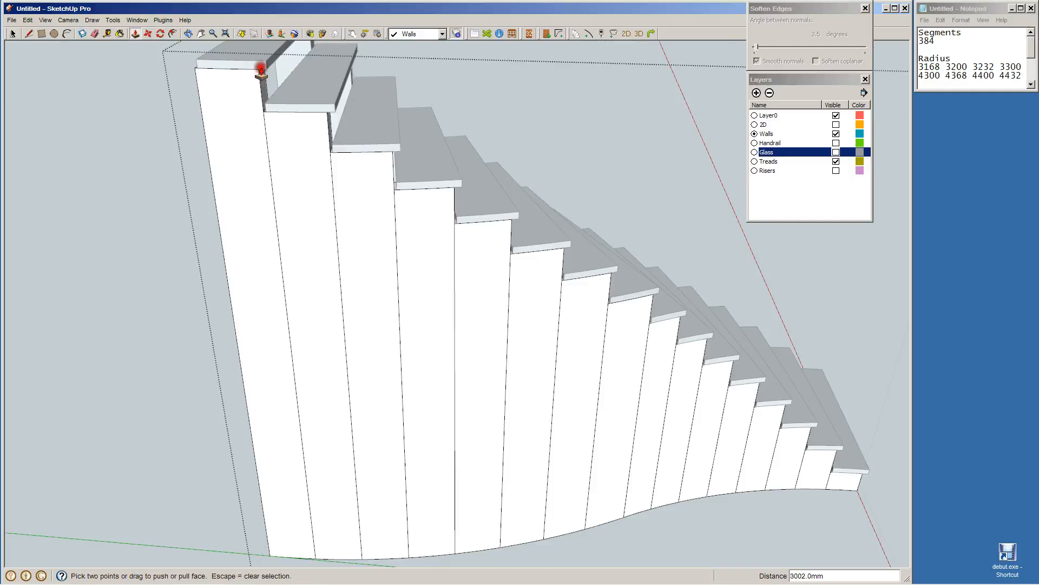
key("space")
left_click(154, 295)
scroll(188, 454, "down", 2)
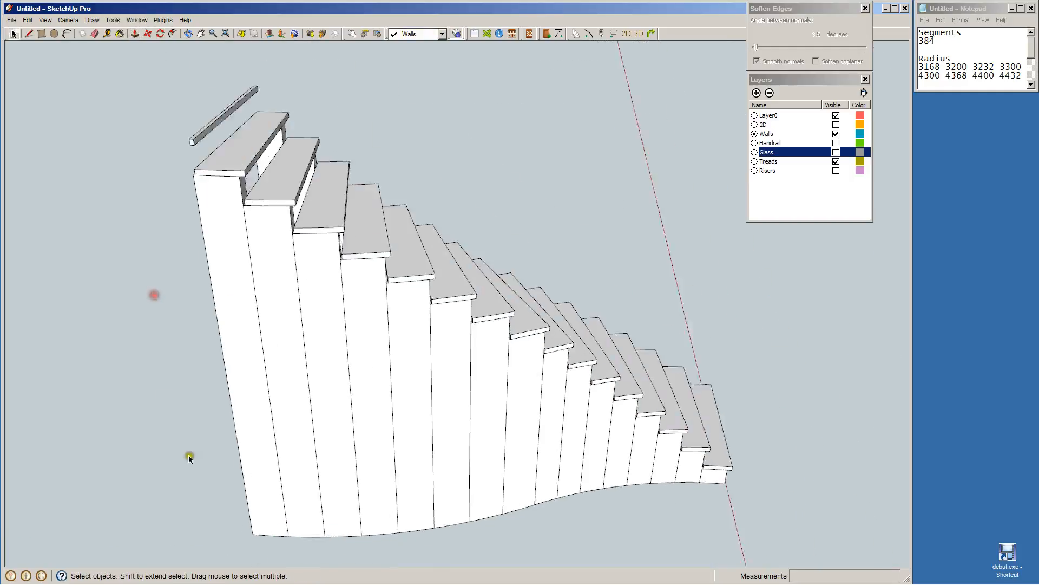
Soften the second wall's edges with an angle between normals of 10.5 degrees.
double_click(379, 478)
left_click(372, 469)
left_click(814, 490)
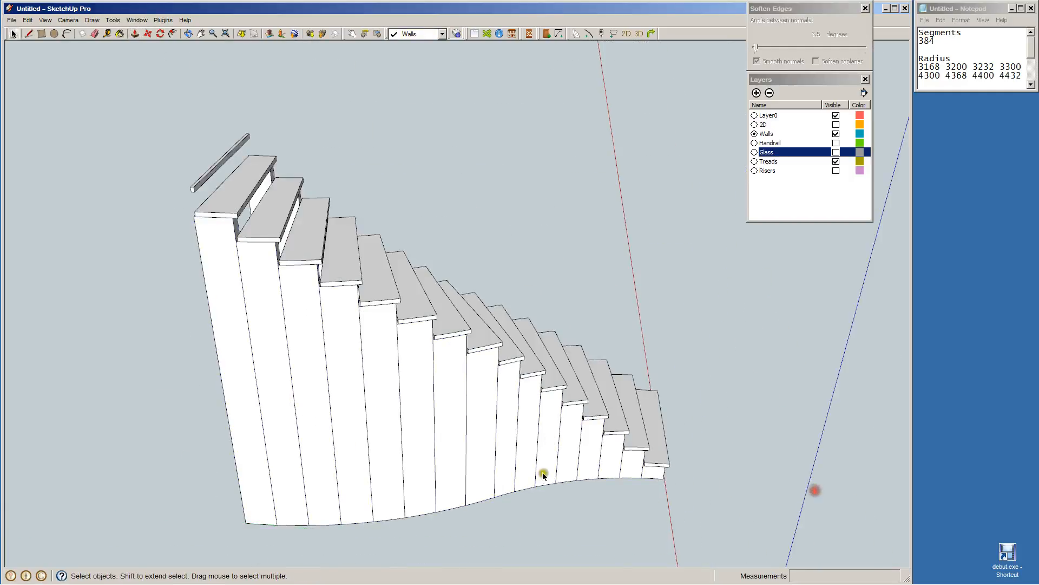
left_click(494, 459)
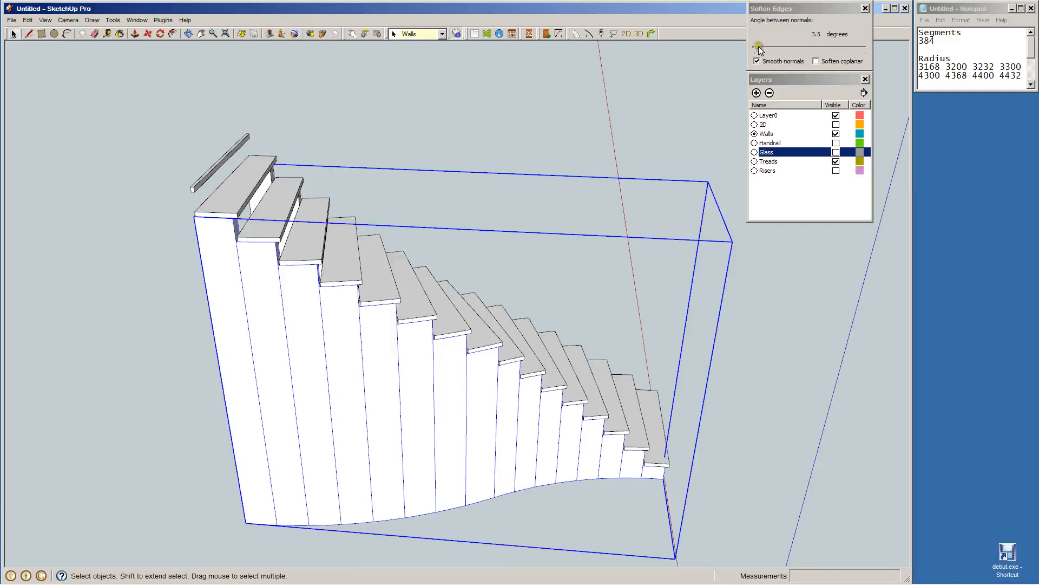
left_click_drag(759, 50, 761, 54)
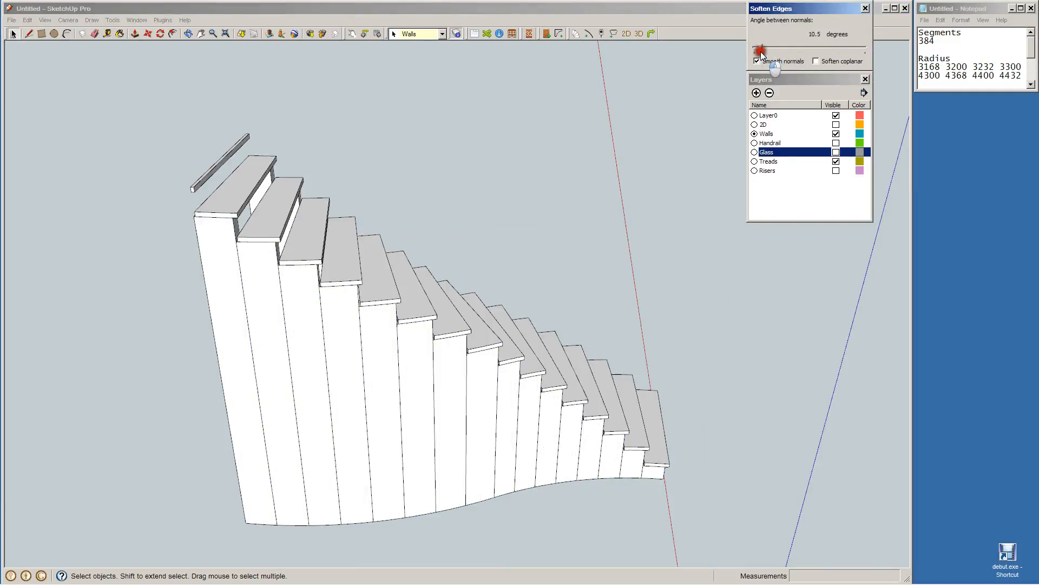
left_click(780, 399)
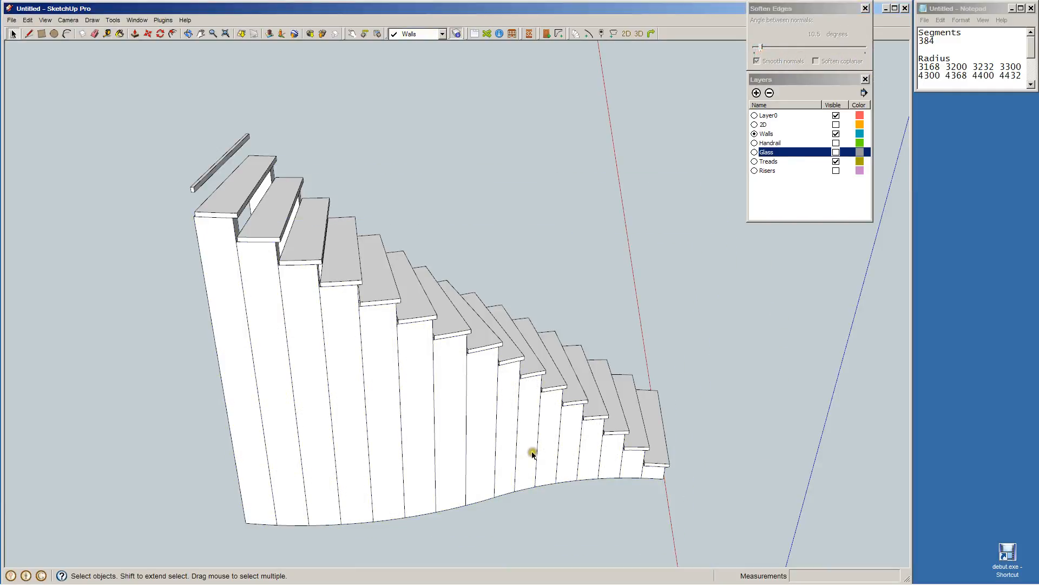
Open the second wall for editing and soften the vertical seams between segments across its outer face with the Eraser.
double_click(292, 454)
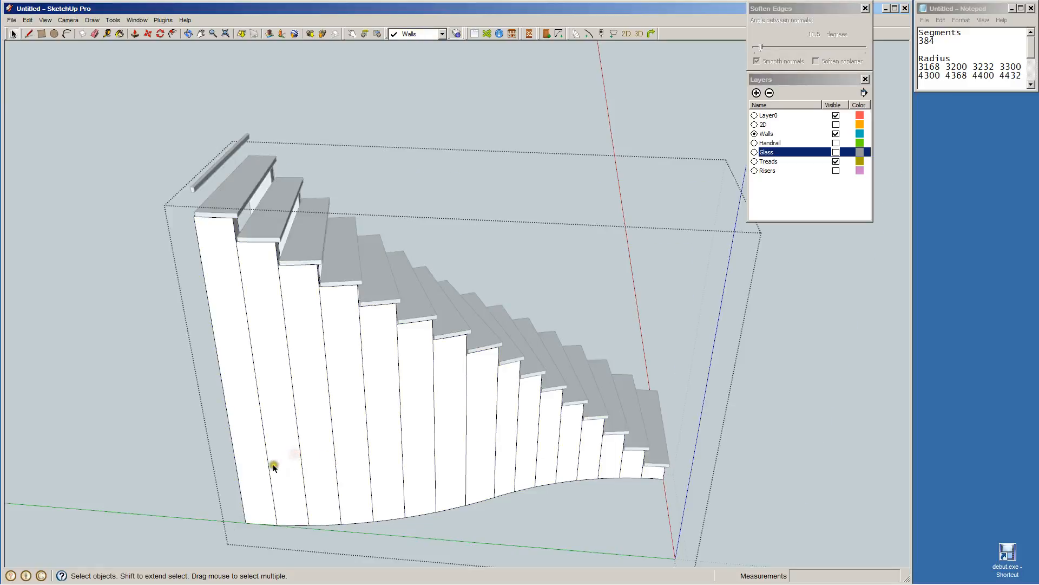
left_click(272, 464)
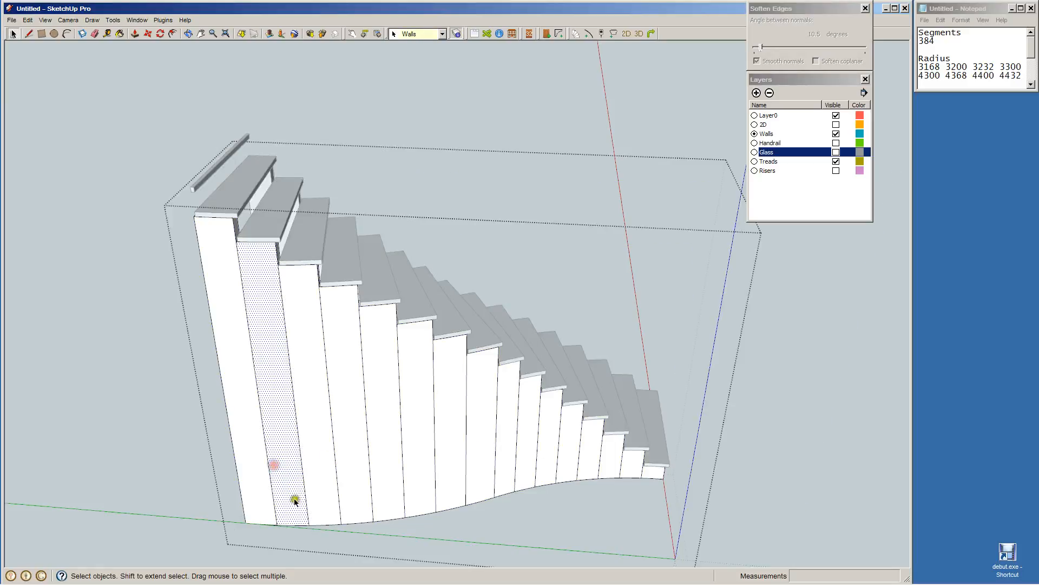
left_click(271, 483)
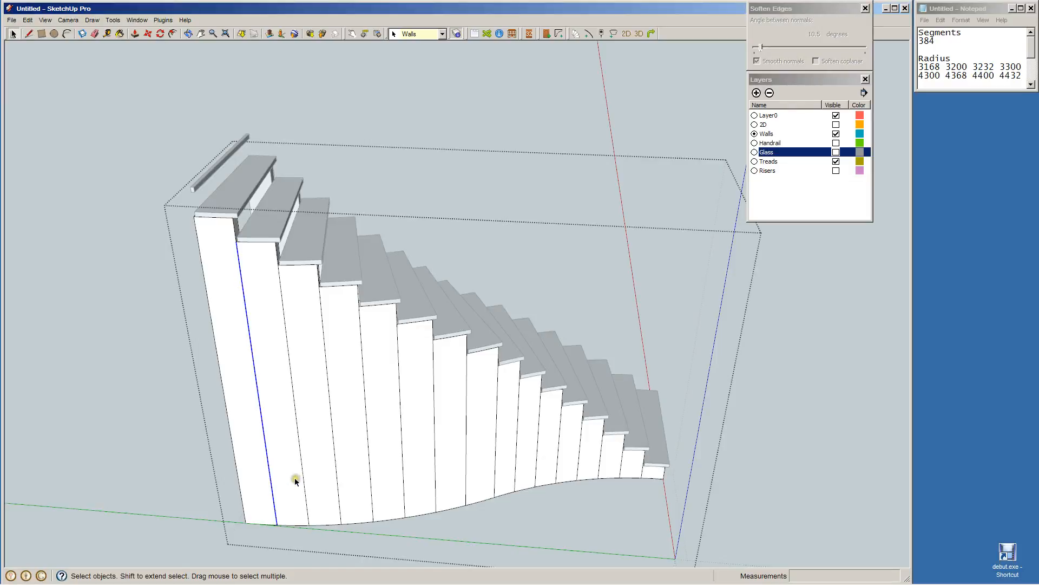
key("e")
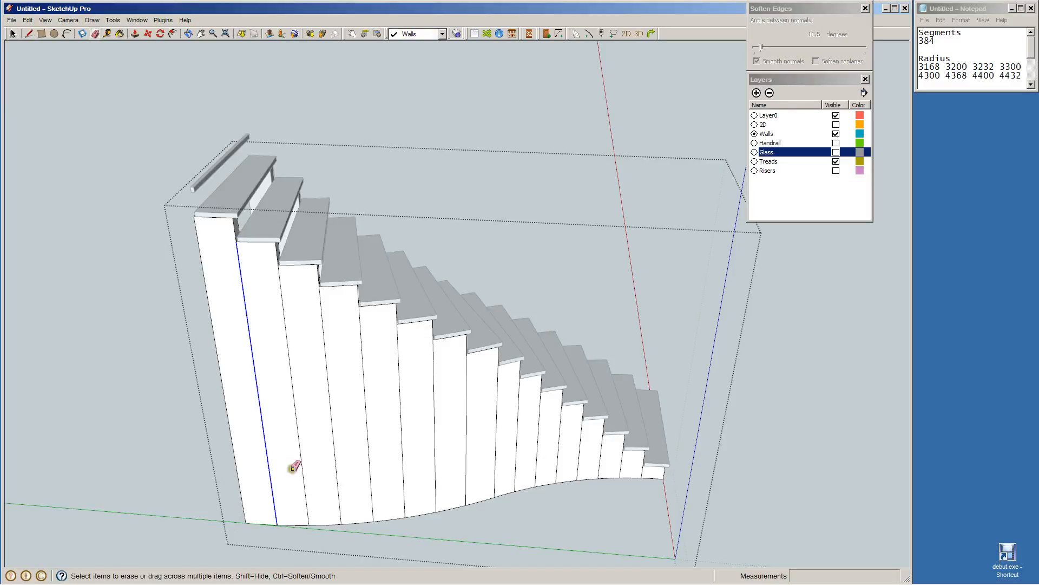
mouse_move(263, 461)
left_mouse_down()
mouse_move(413, 444)
mouse_move(441, 455)
left_mouse_up()
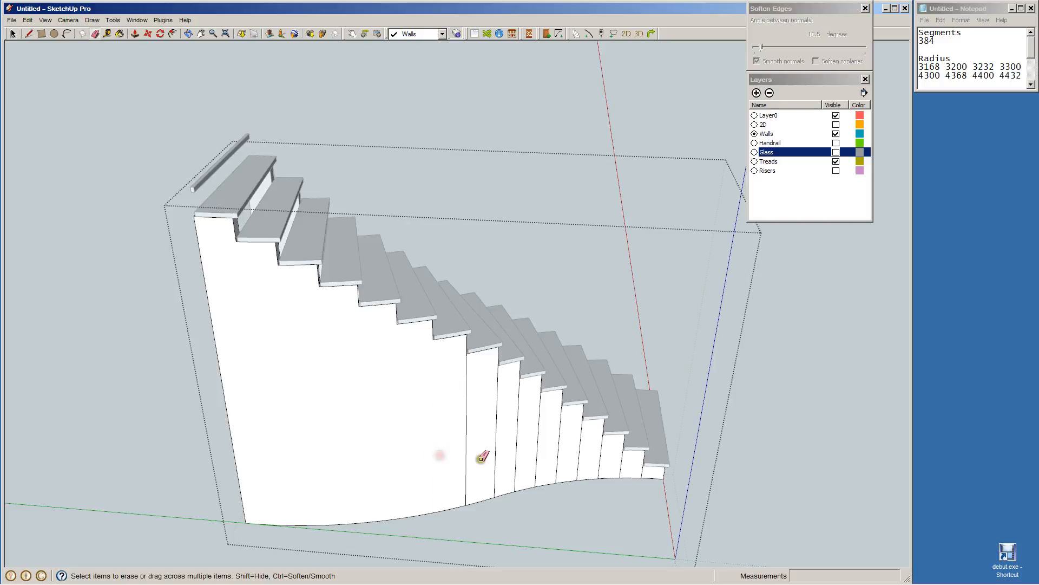
left_click(494, 452)
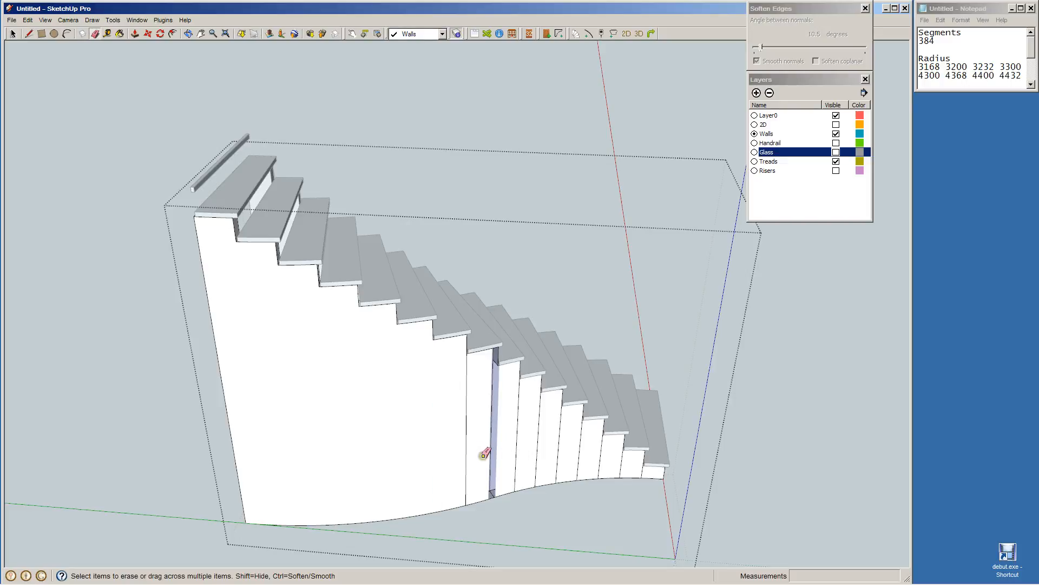
key("ctrl+z")
mouse_move(461, 453)
left_mouse_down()
mouse_move(590, 458)
mouse_move(642, 473)
left_mouse_up()
Soften the vertical seams between segments across the opposite face of the second wall with the Eraser.
mouse_move(435, 510)
middle_mouse_down()
mouse_move(582, 479)
mouse_move(571, 445)
mouse_move(466, 505)
mouse_move(510, 275)
mouse_move(536, 222)
mouse_move(657, 274)
mouse_move(657, 325)
middle_mouse_up()
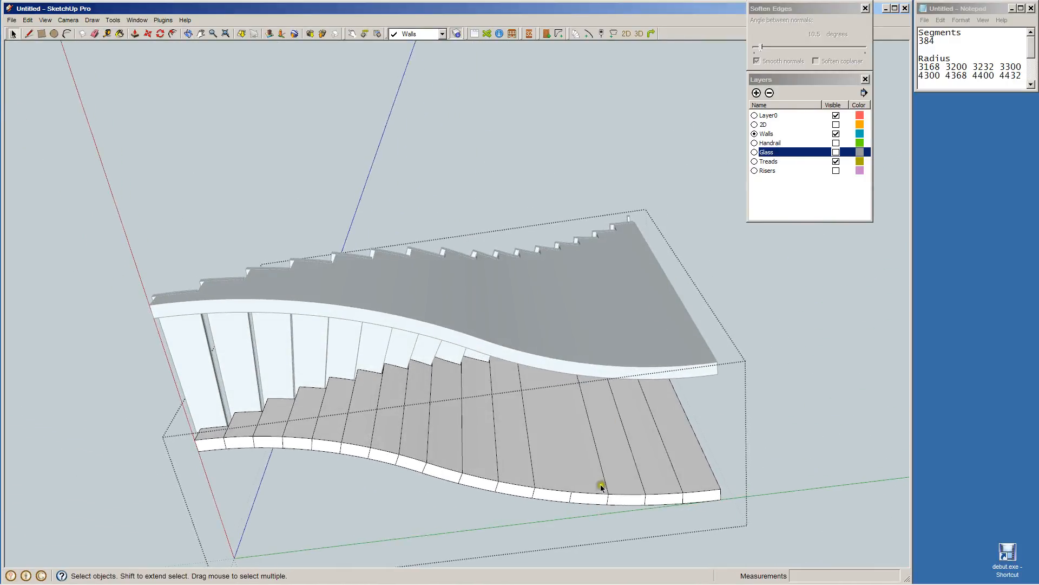
left_click(597, 470)
key("e")
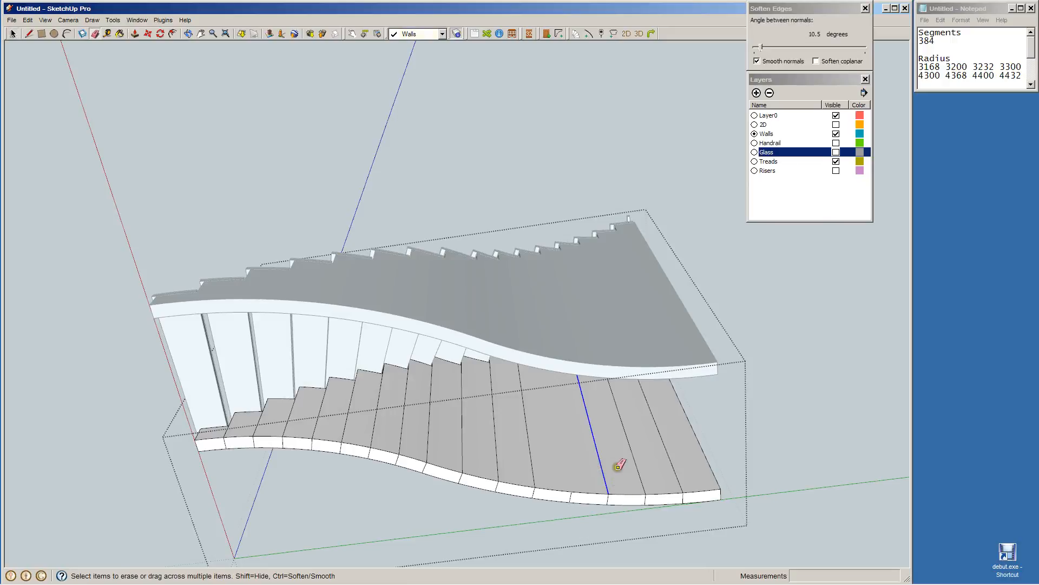
mouse_move(589, 444)
left_mouse_down()
mouse_move(666, 436)
mouse_move(631, 448)
left_mouse_up()
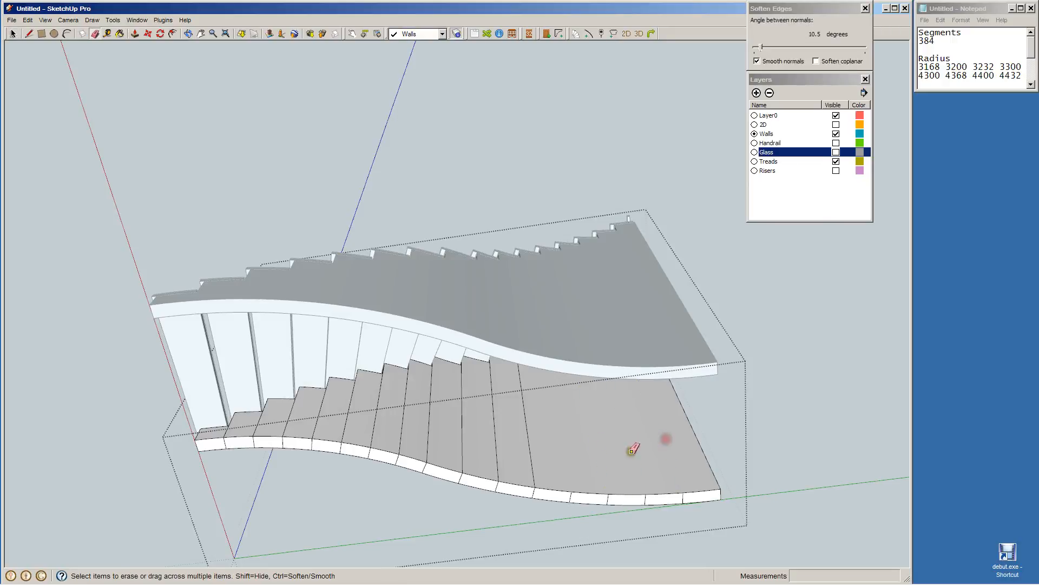
mouse_move(227, 432)
left_mouse_down()
mouse_move(279, 423)
mouse_move(410, 436)
left_mouse_up()
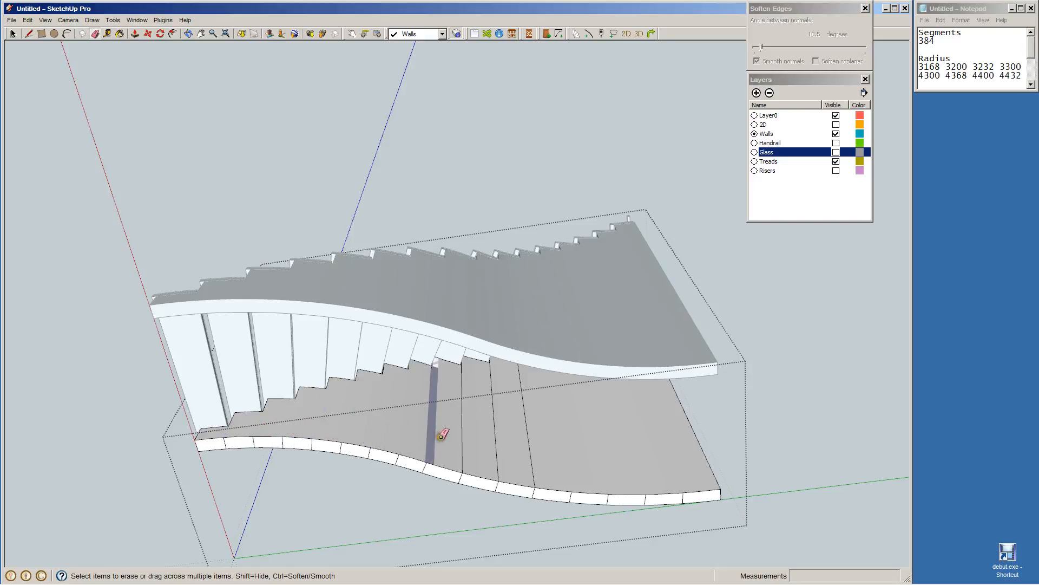
left_click_drag(441, 434, 552, 437)
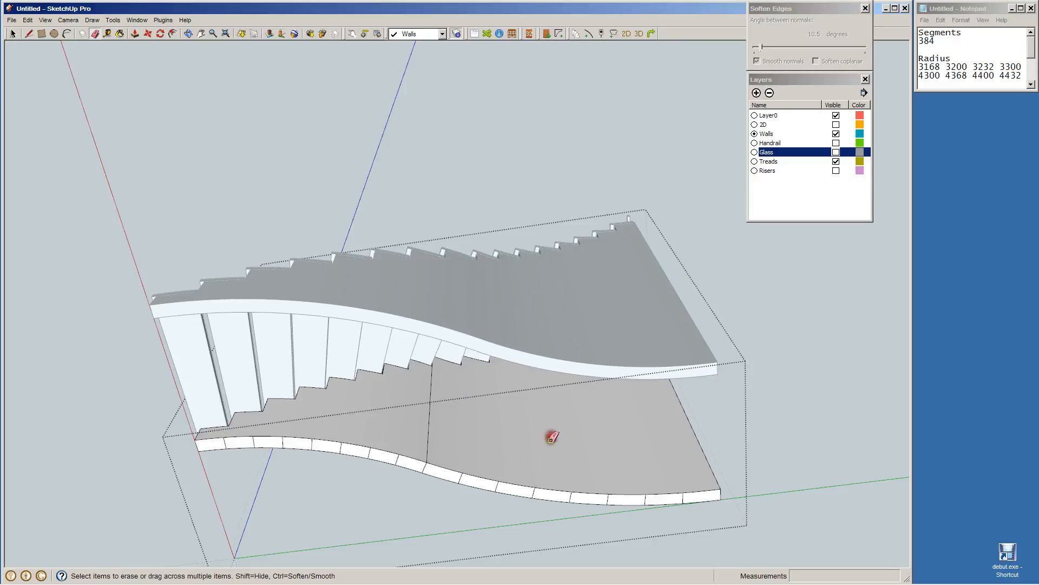
Remove the short seam lines across the bottom face of the second wall with the Eraser.
mouse_move(457, 479)
left_mouse_down()
mouse_move(597, 501)
mouse_move(687, 498)
left_mouse_up()
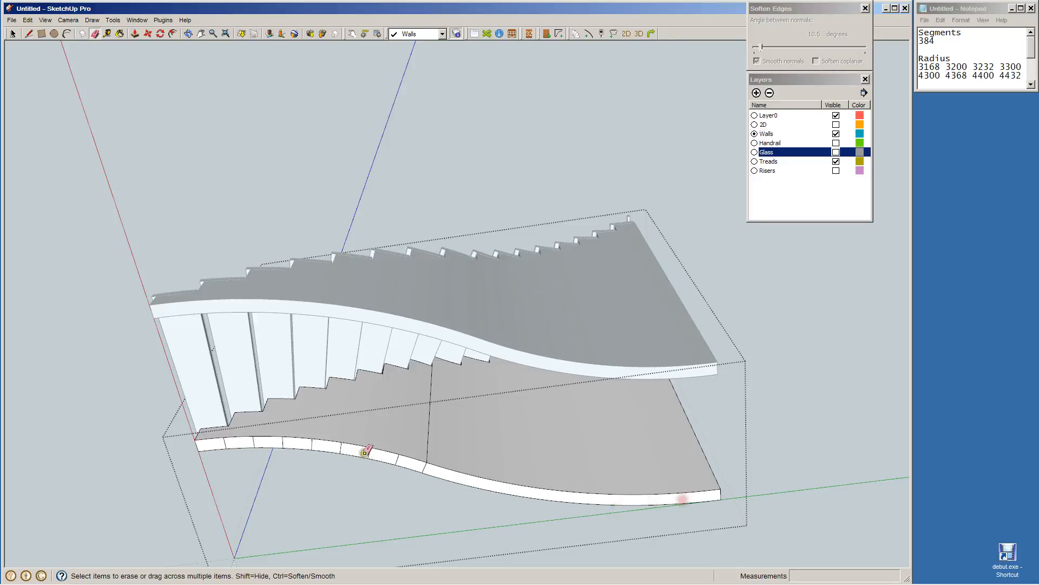
left_click(229, 441)
left_click_drag(259, 442, 430, 466)
key("space")
Orient the second wall's faces to match the large face beside the remaining vertical seam, and close the wall group.
left_click(401, 432)
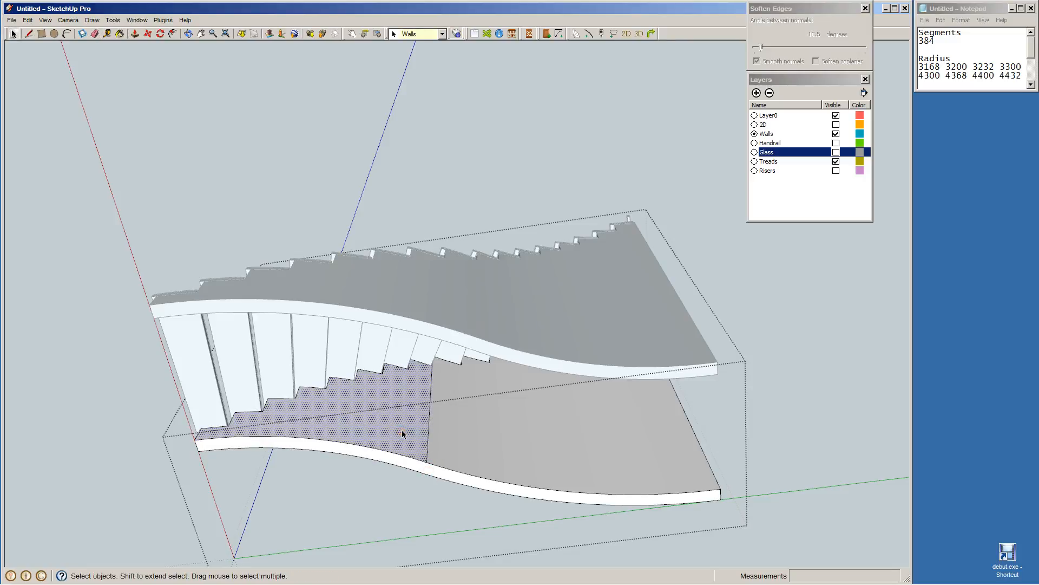
triple_click(472, 448)
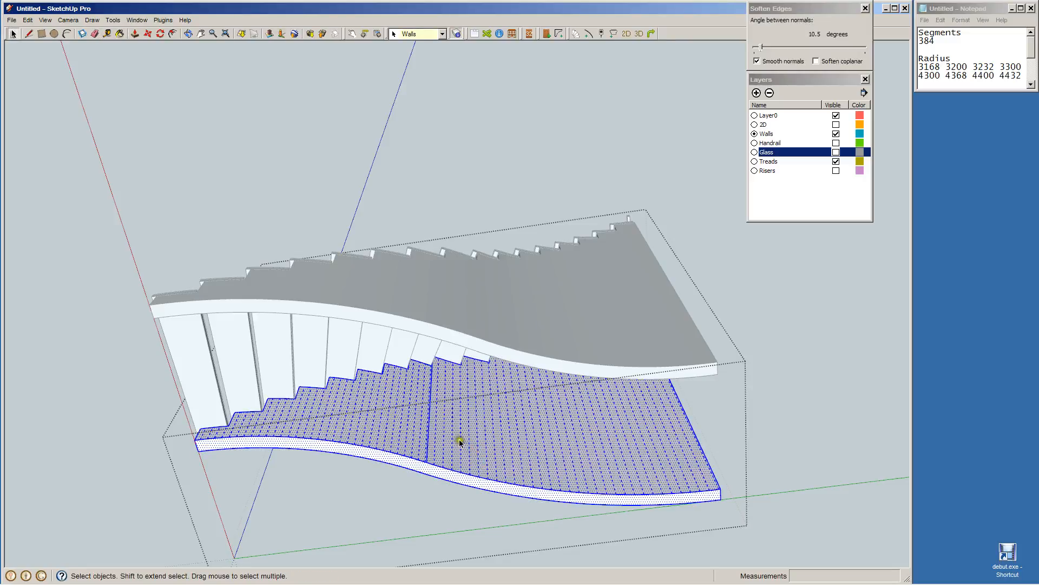
right_click(460, 440)
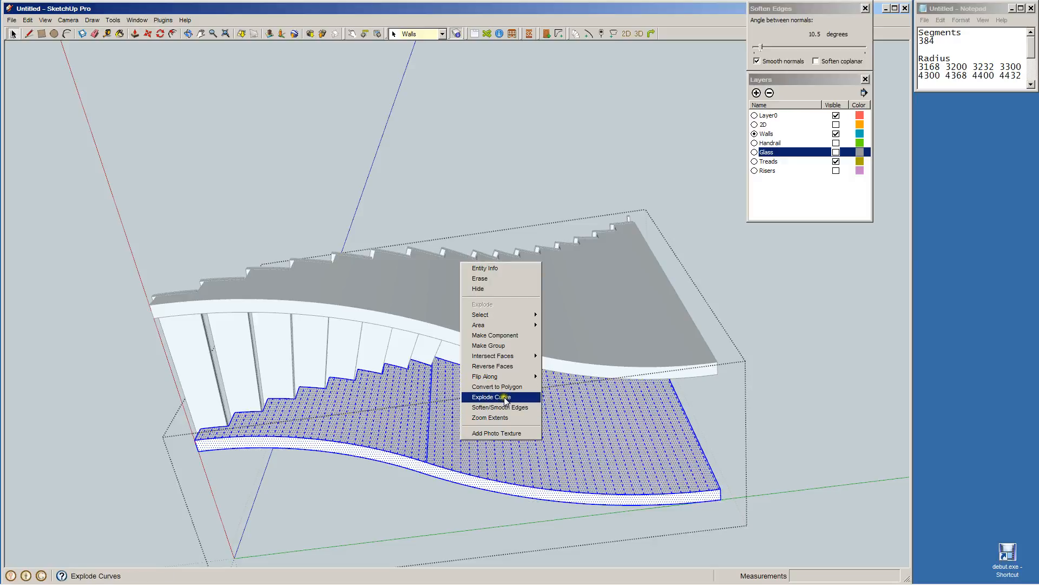
left_click(453, 482)
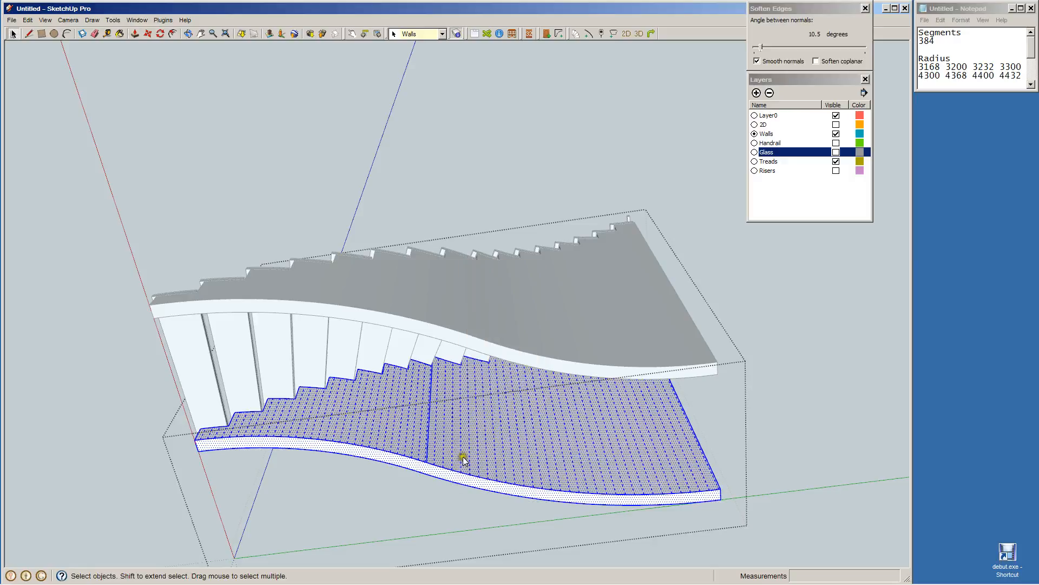
left_click(461, 458)
right_click(462, 437)
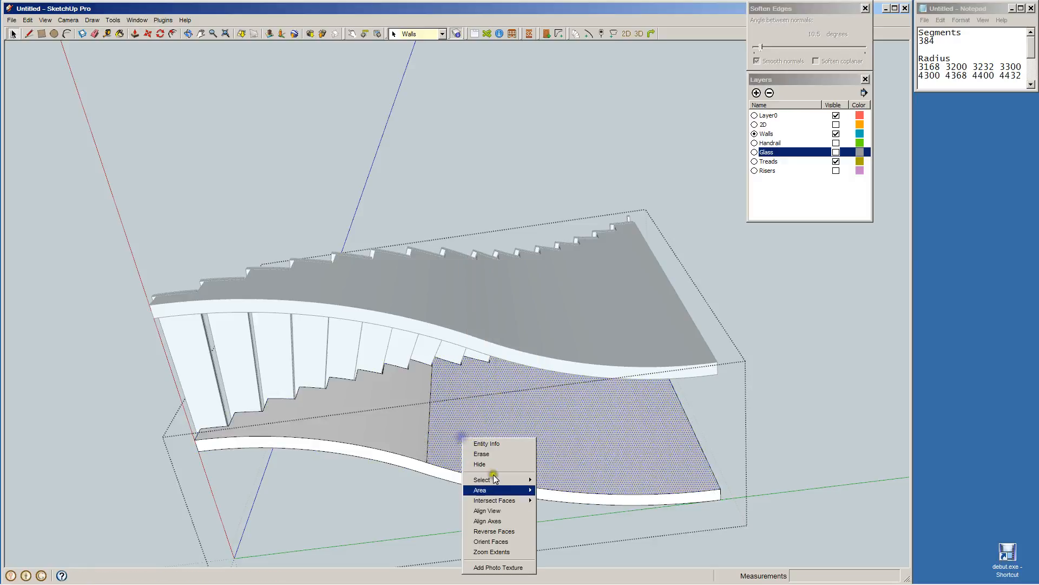
left_click(498, 539)
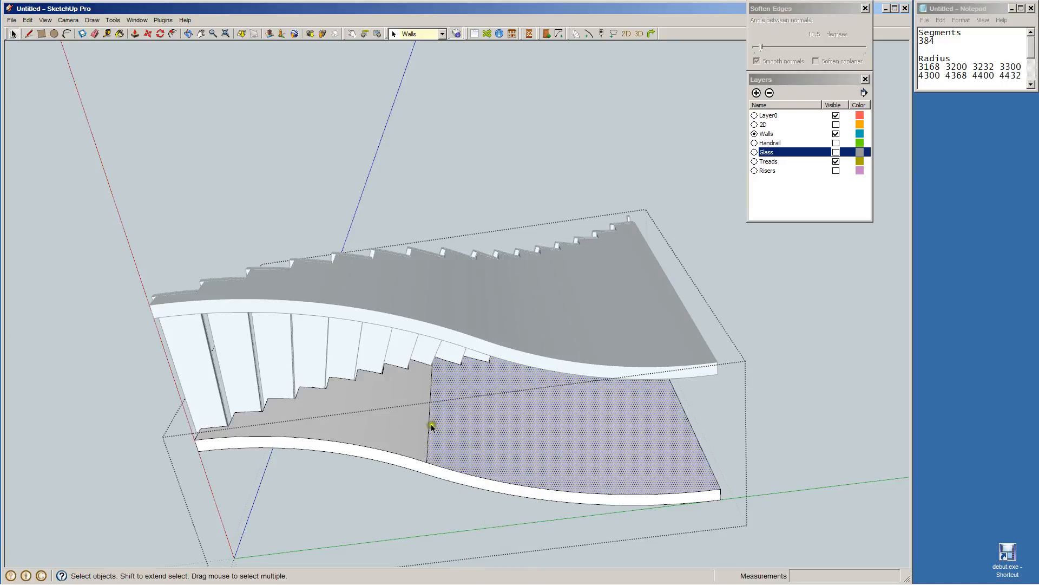
left_click(814, 381)
Soften the whole second wall group with an angle between normals of 18.4 degrees.
left_click(532, 449)
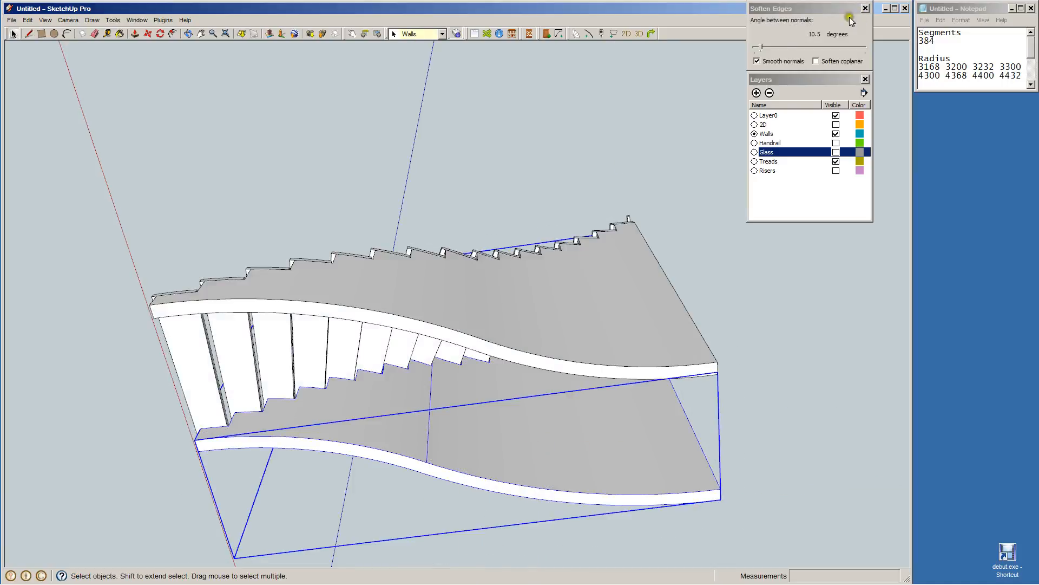
left_click_drag(760, 50, 767, 48)
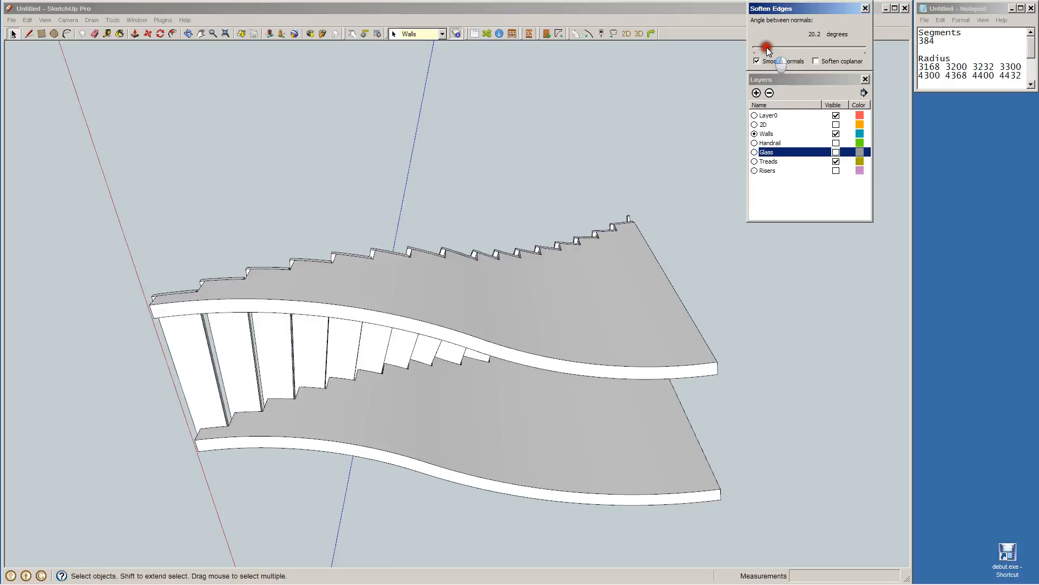
left_click(799, 373)
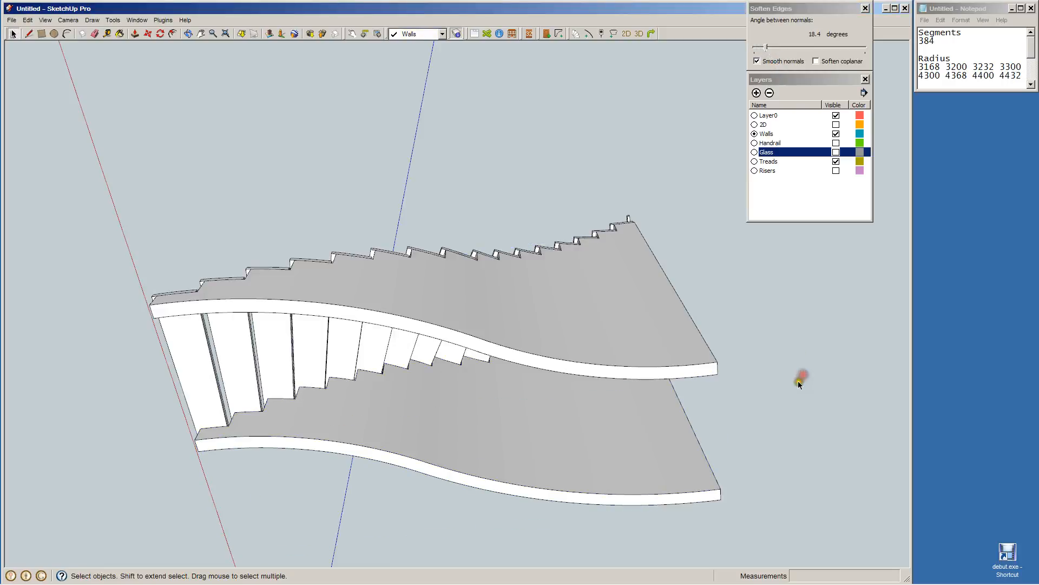
Make the Risers, Glass and Handrail layers visible to show the complete staircase from the front.
key("o")
left_click_drag(543, 312, 271, 398)
key("space")
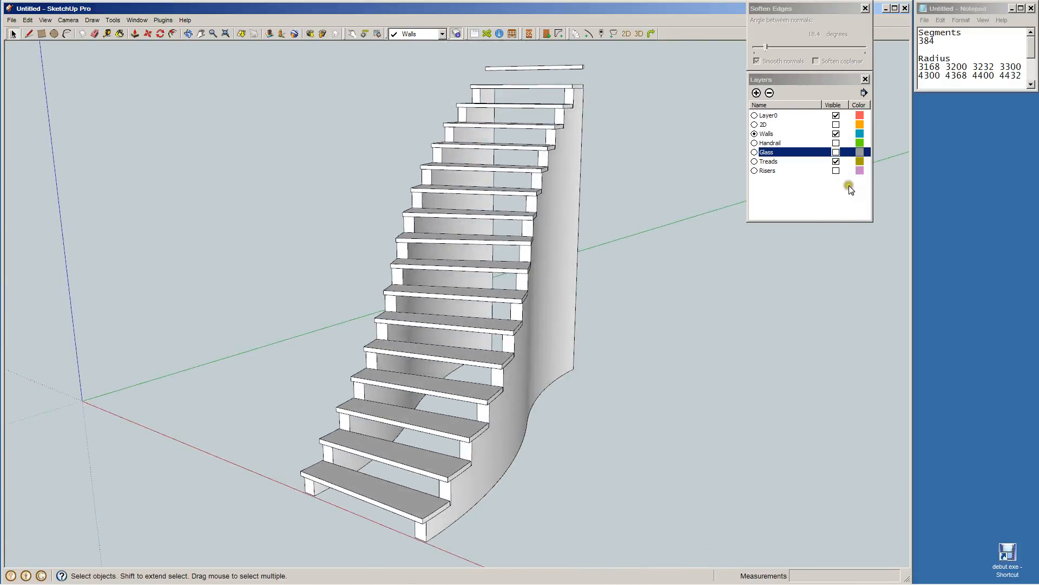
left_click(835, 171)
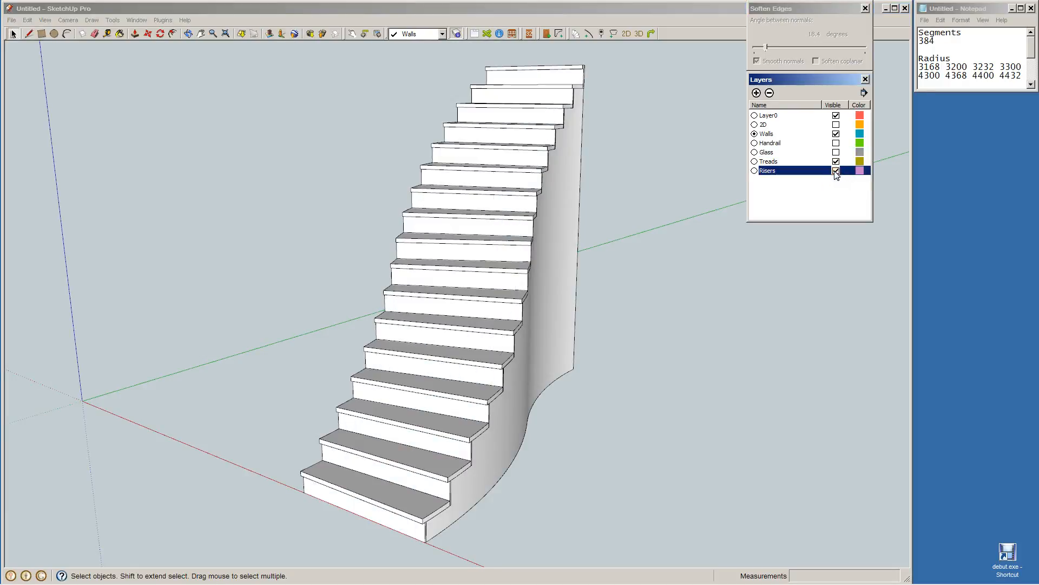
left_click(836, 152)
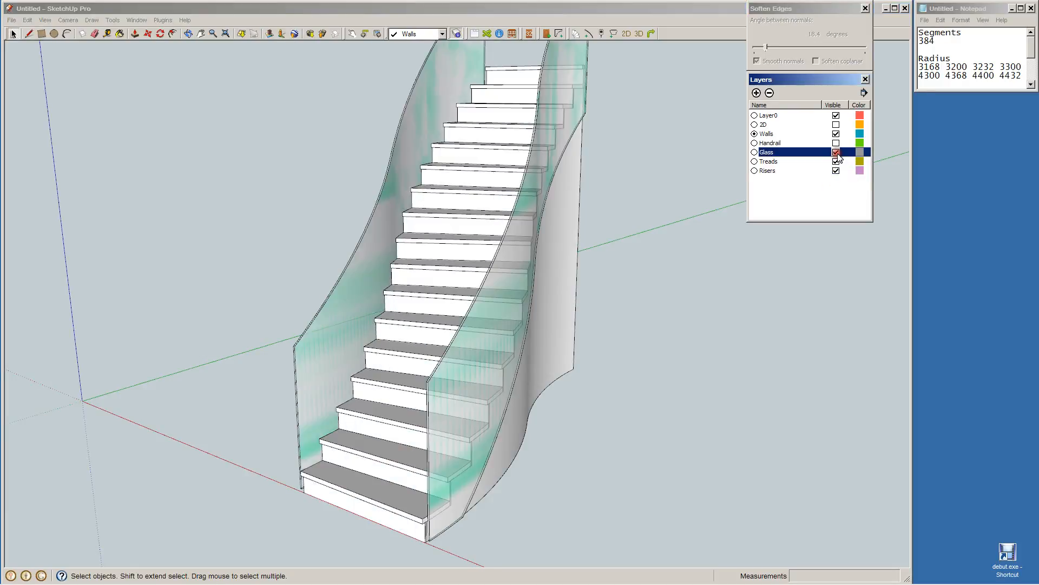
left_click(836, 143)
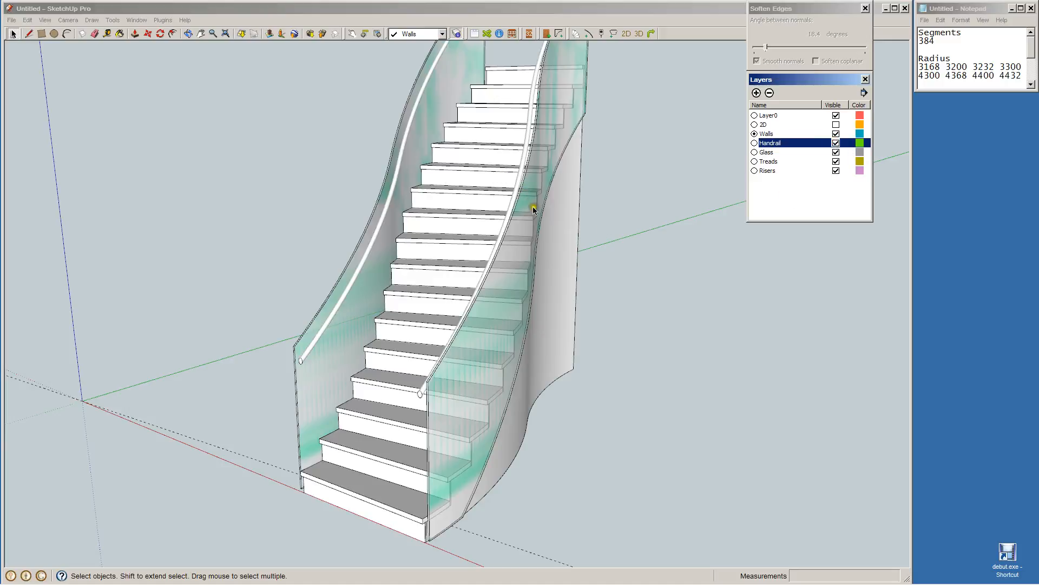
left_click(617, 229)
Delete all guide lines from the staircase model.
scroll(617, 233, "down", 3)
scroll(657, 151, "up", 5)
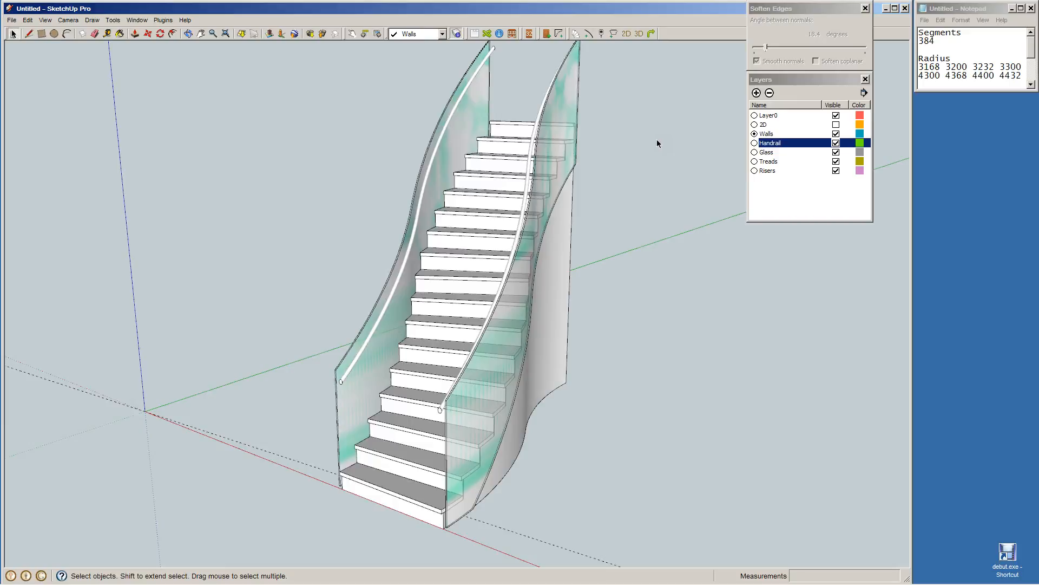
left_click(28, 20)
left_click(56, 109)
Save the model in the Documents folder as "s-shaped stair".
left_click(11, 20)
left_click(46, 70)
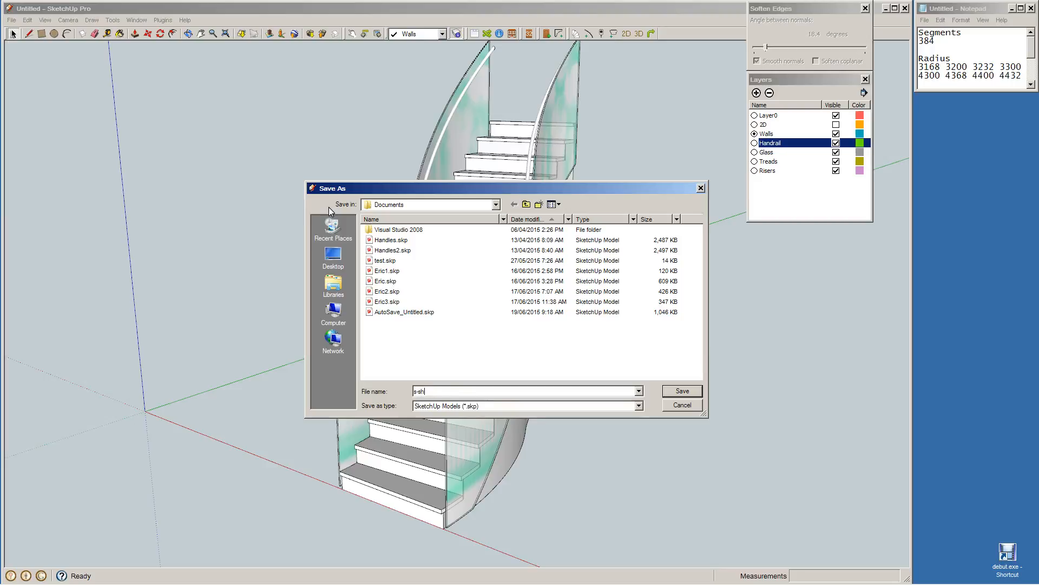
type("air")
key("Return")
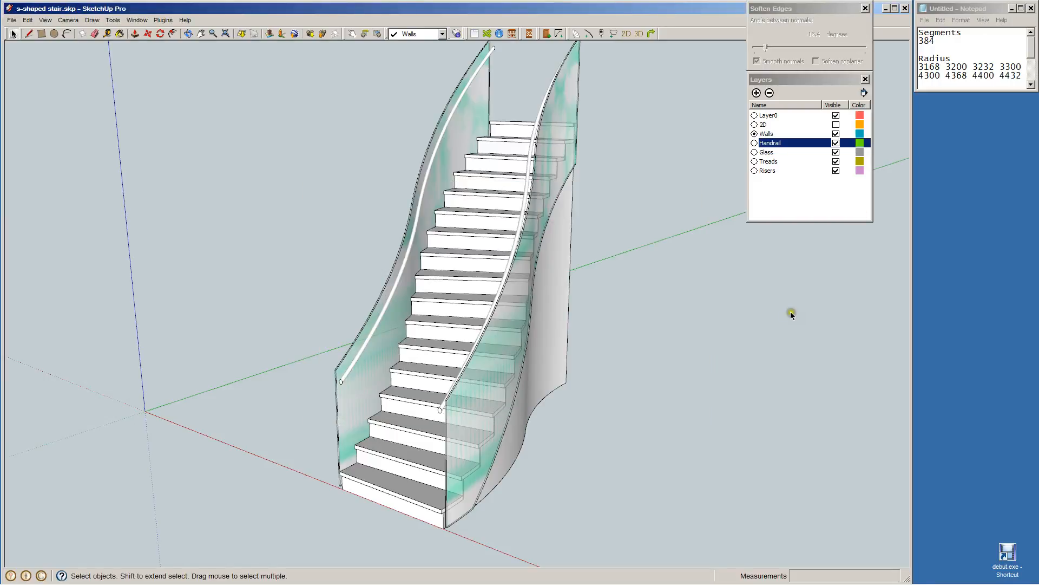